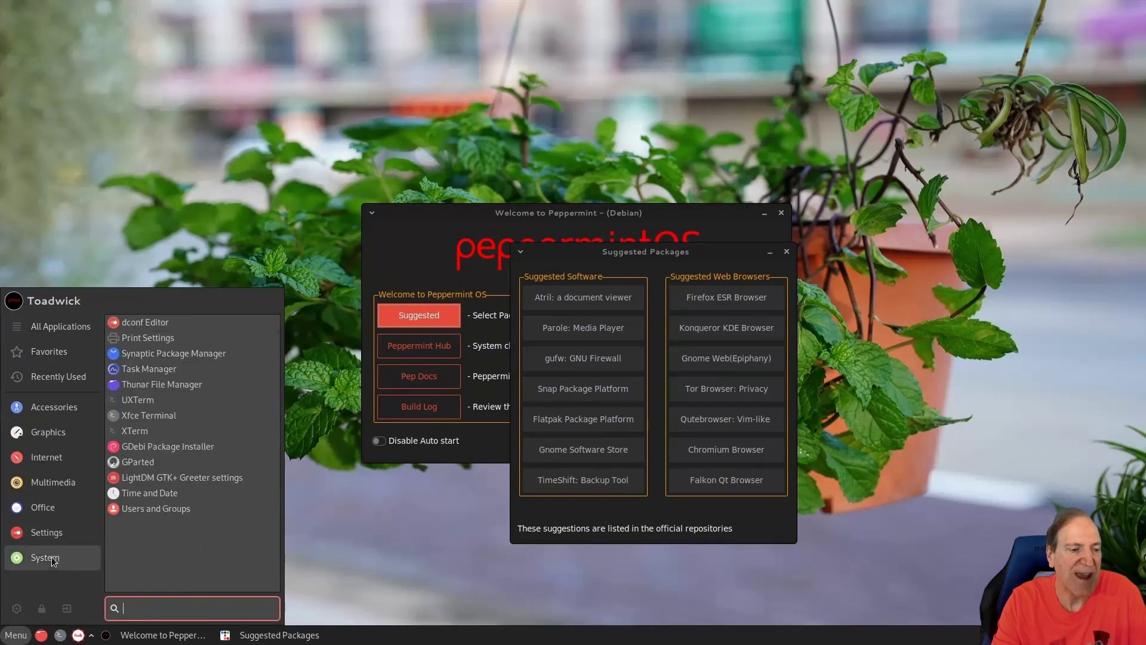
Step: Install the Atril document viewer from the suggested software, entering the sudo password and accepting the package installation
{"action": "left_click", "coordinate": [517, 532]}
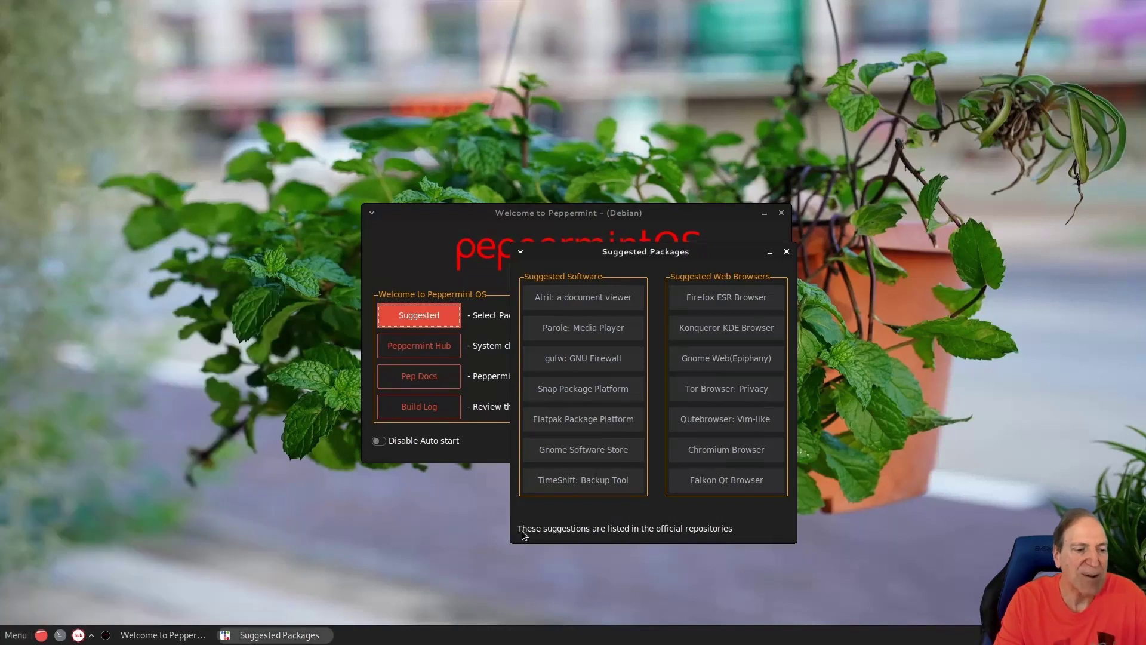
{"action": "left_click", "coordinate": [591, 299]}
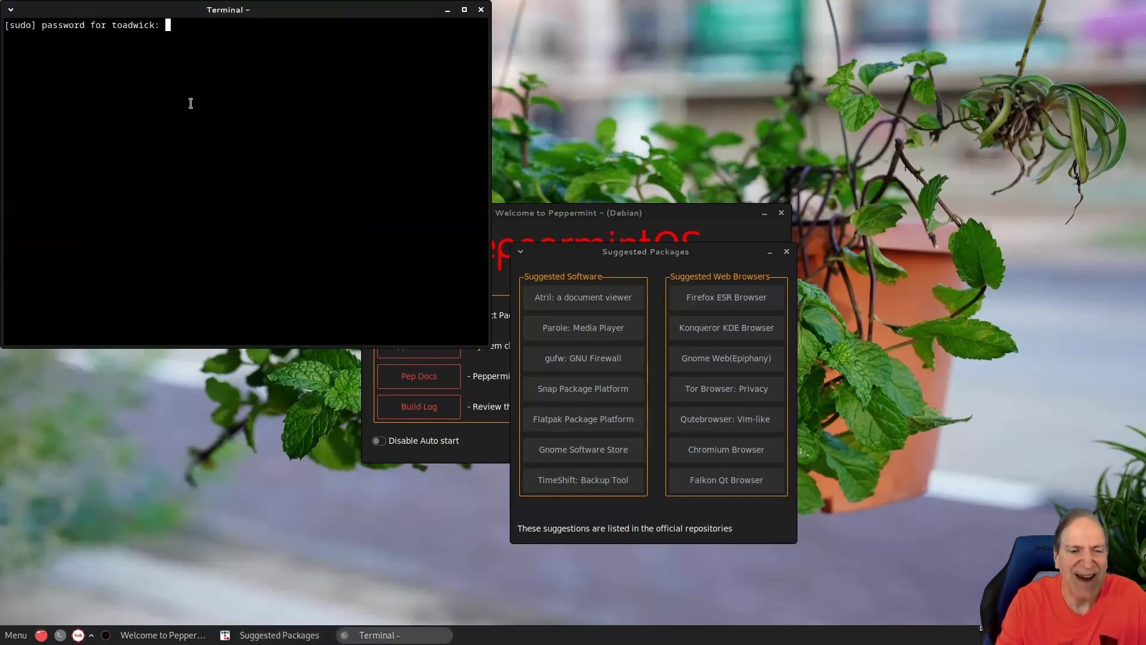
{"action": "key", "text": "Return"}
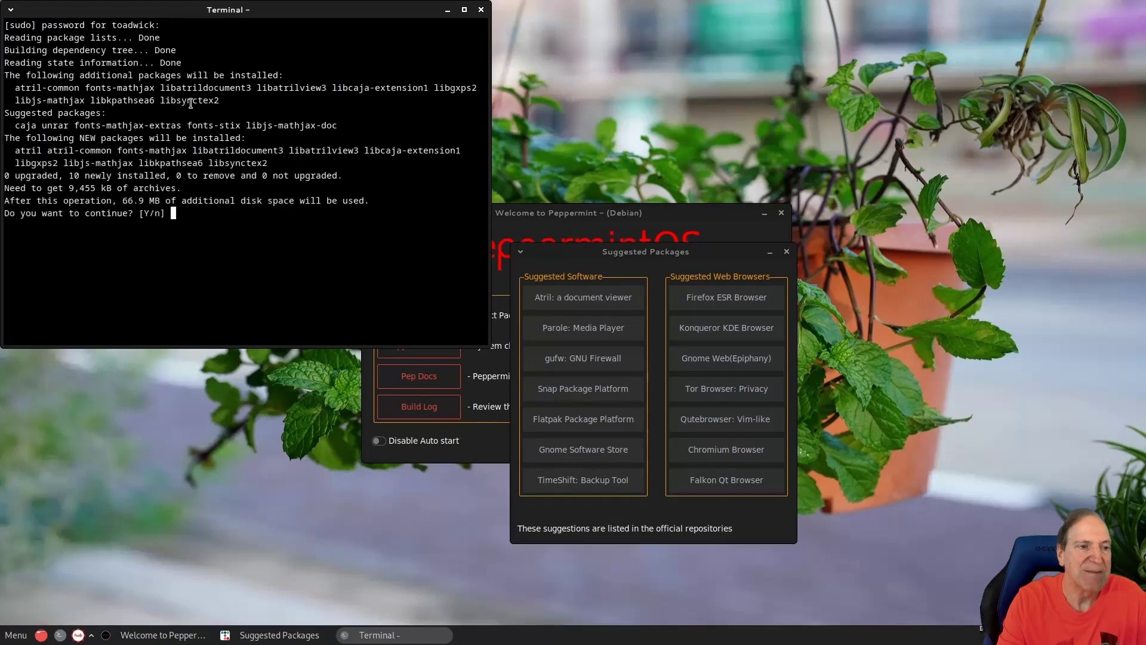
{"action": "key", "text": "Return"}
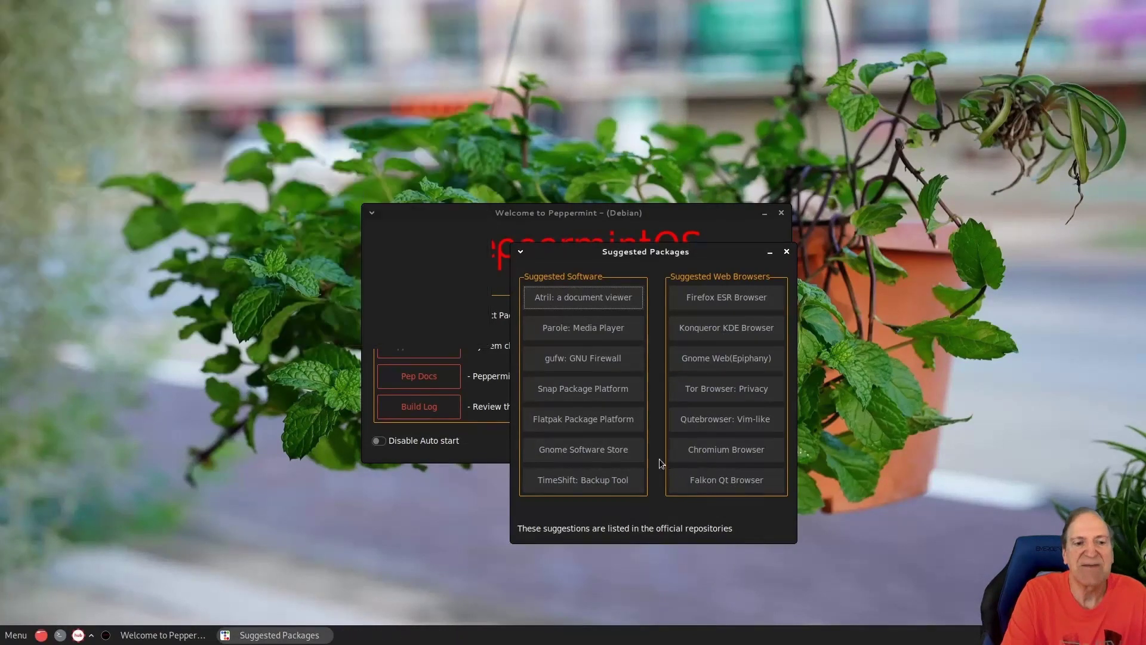
Step: Install the Snap Package Platform from the suggested software, entering the sudo password and accepting the snapd and squashfs-tools packages
{"action": "left_click", "coordinate": [592, 356]}
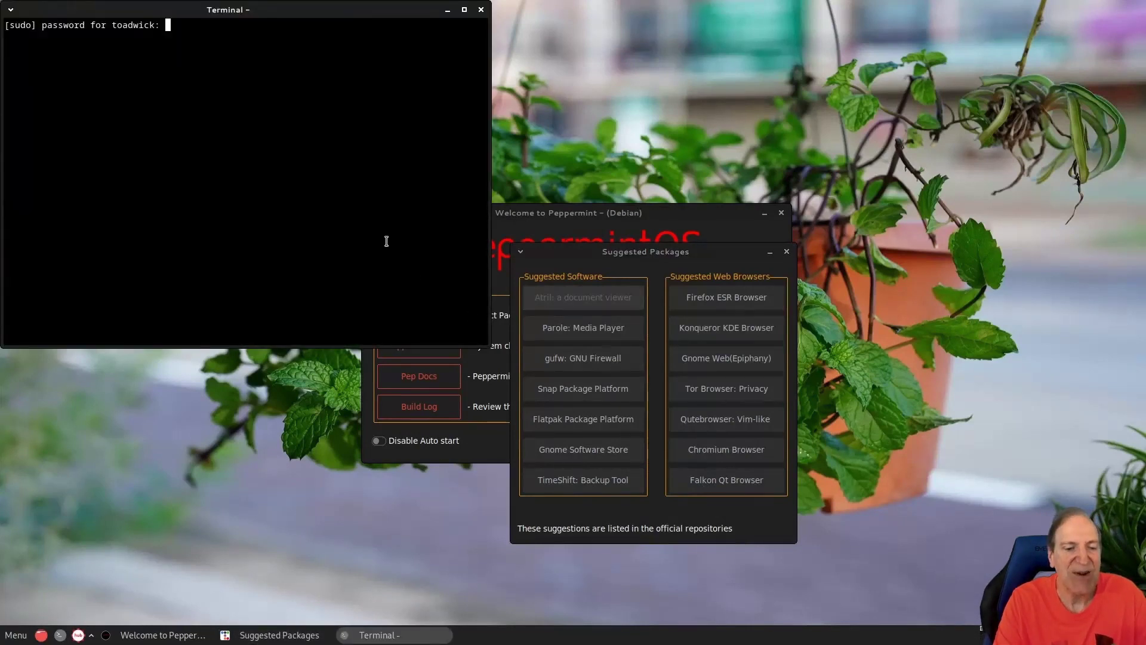
{"action": "key", "text": "Return"}
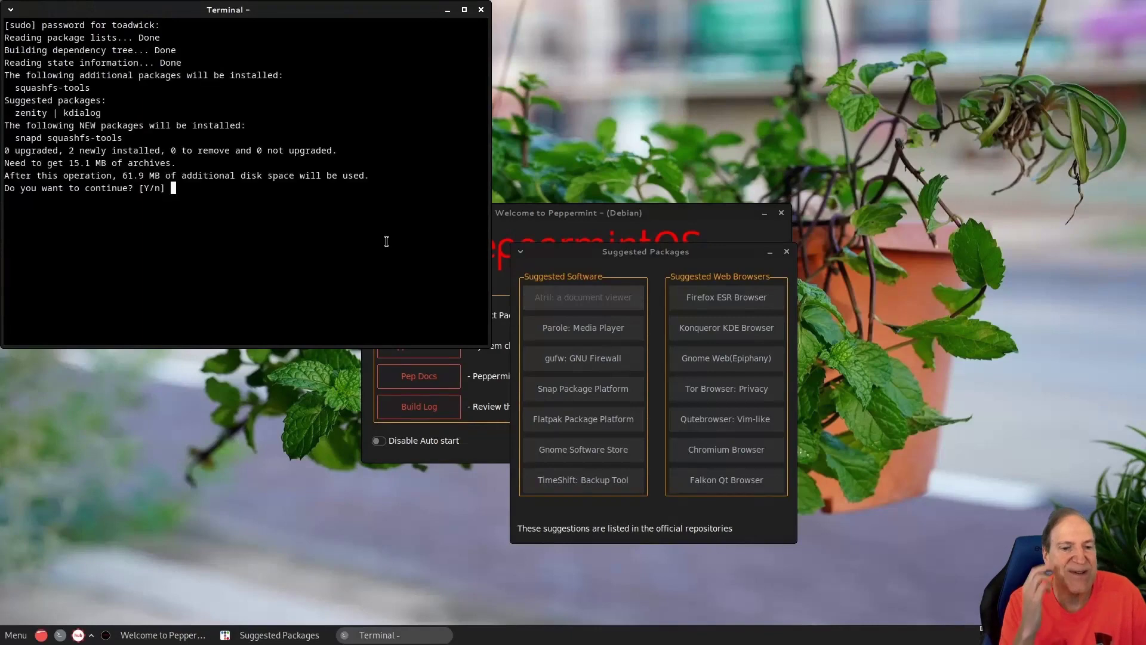
{"action": "key", "text": "Return"}
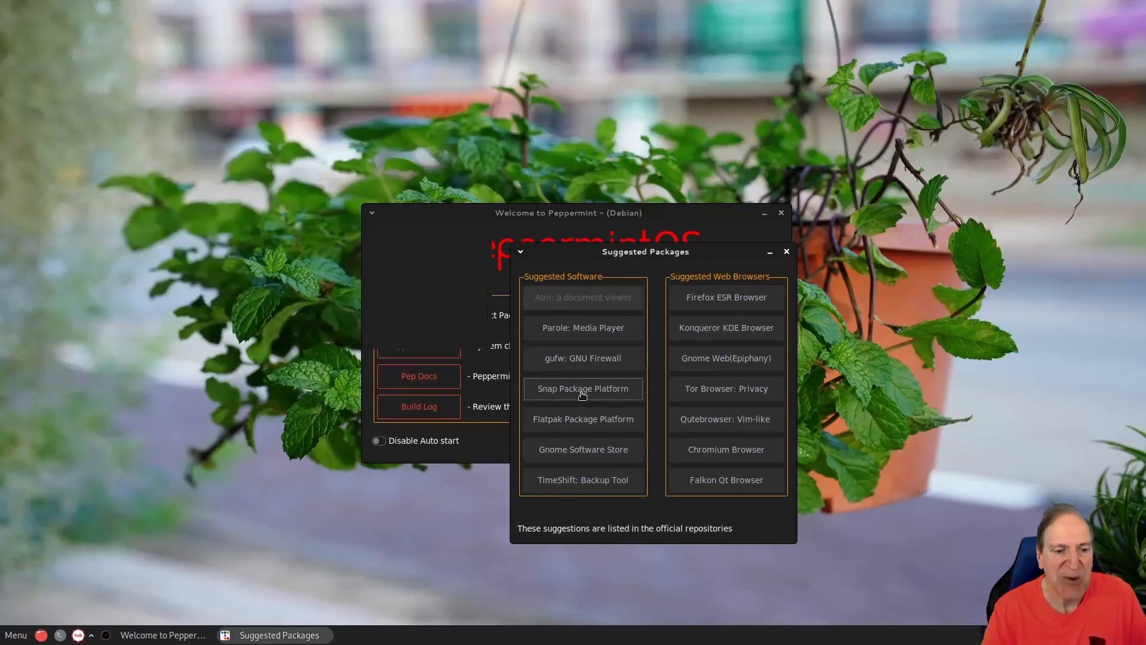
{"action": "left_click", "coordinate": [579, 391]}
{"action": "key", "text": "Return"}
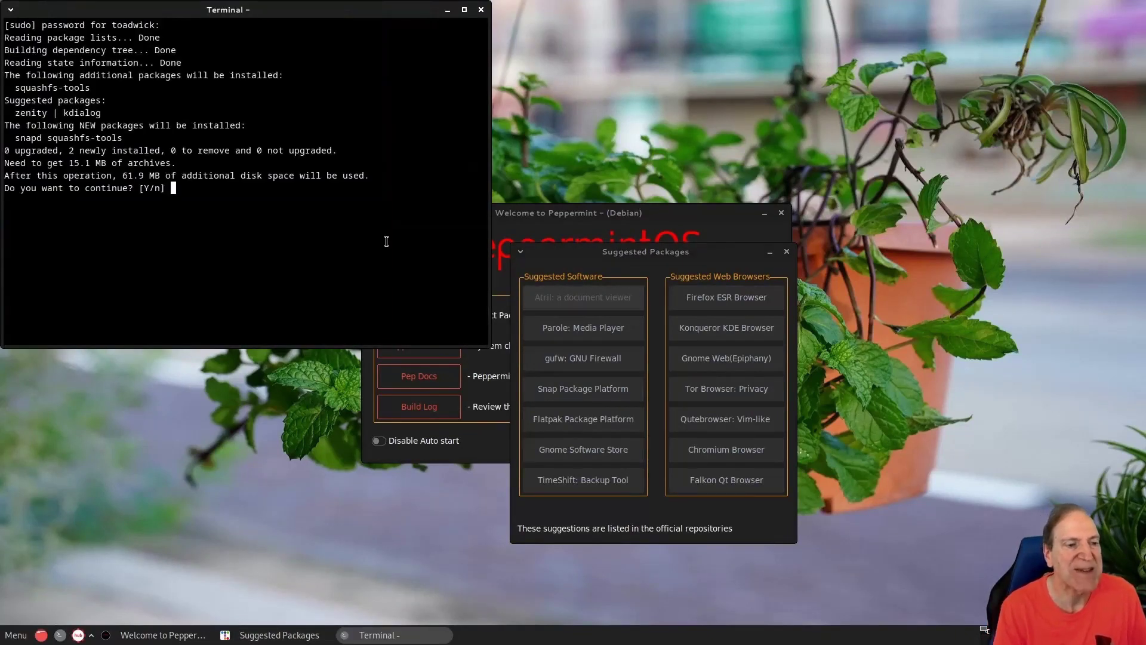
{"action": "key", "text": "Return"}
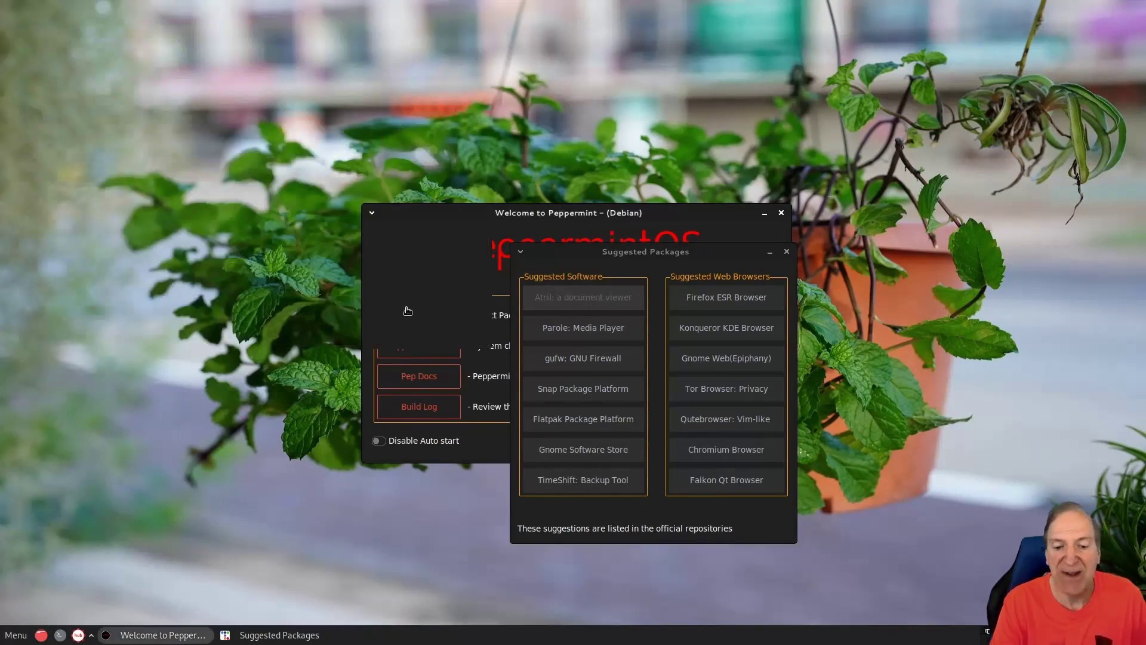
Step: Install the Flatpak Package Platform from the suggested software, authorizing it with the sudo password and accepting the packages
{"action": "left_click", "coordinate": [570, 425]}
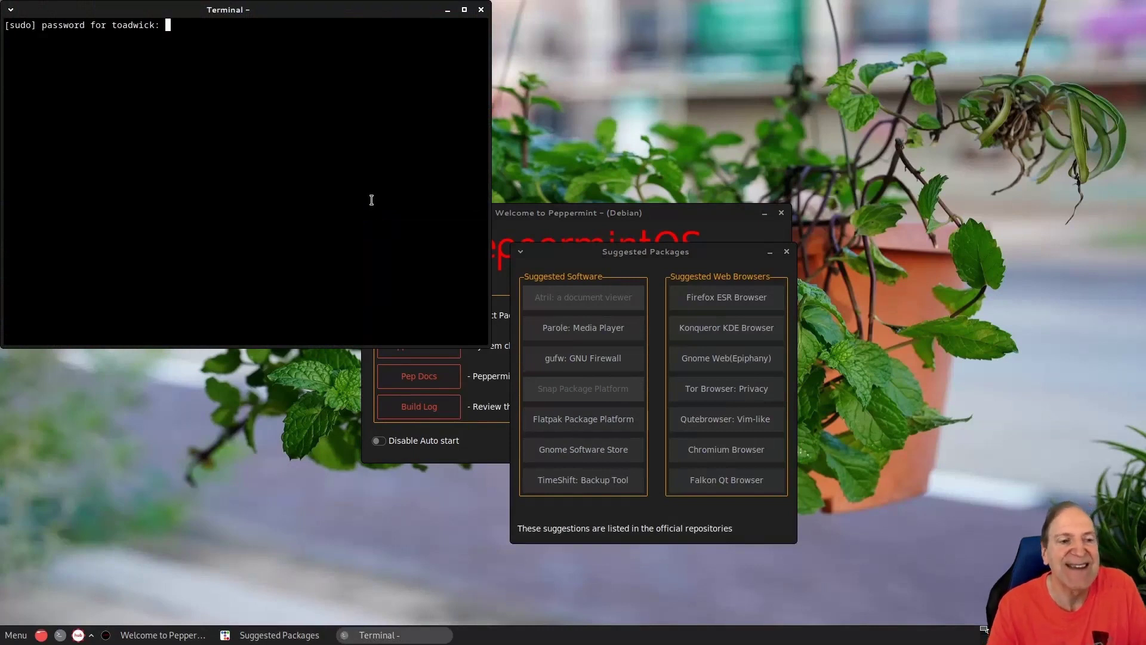
{"action": "key", "text": "Return"}
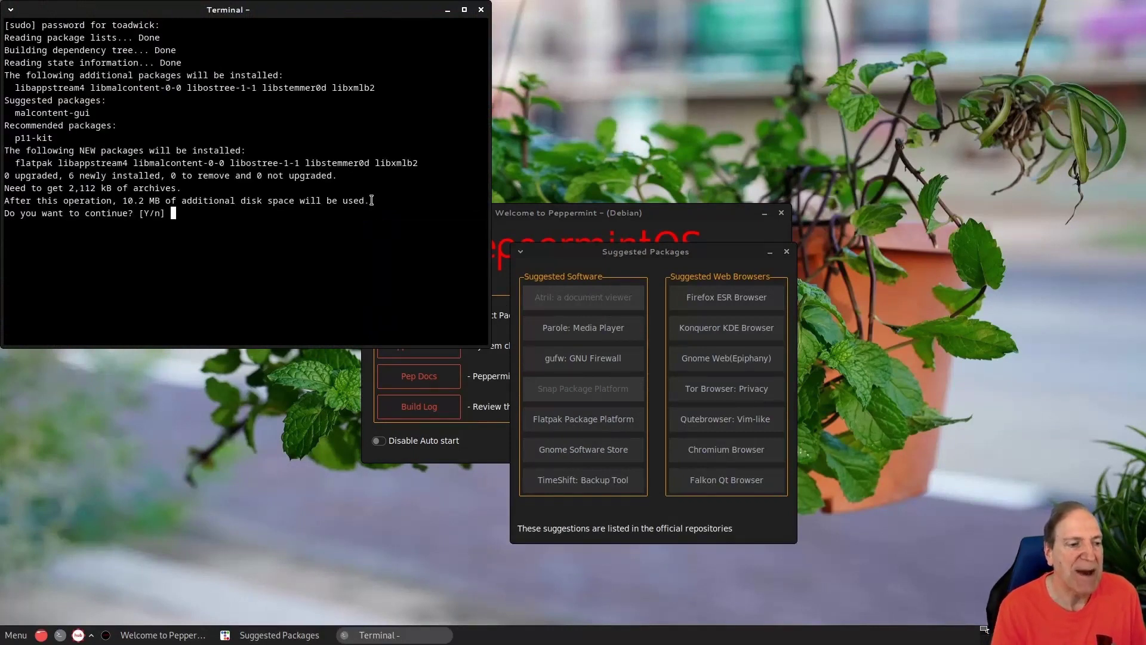
{"action": "key", "text": "Return"}
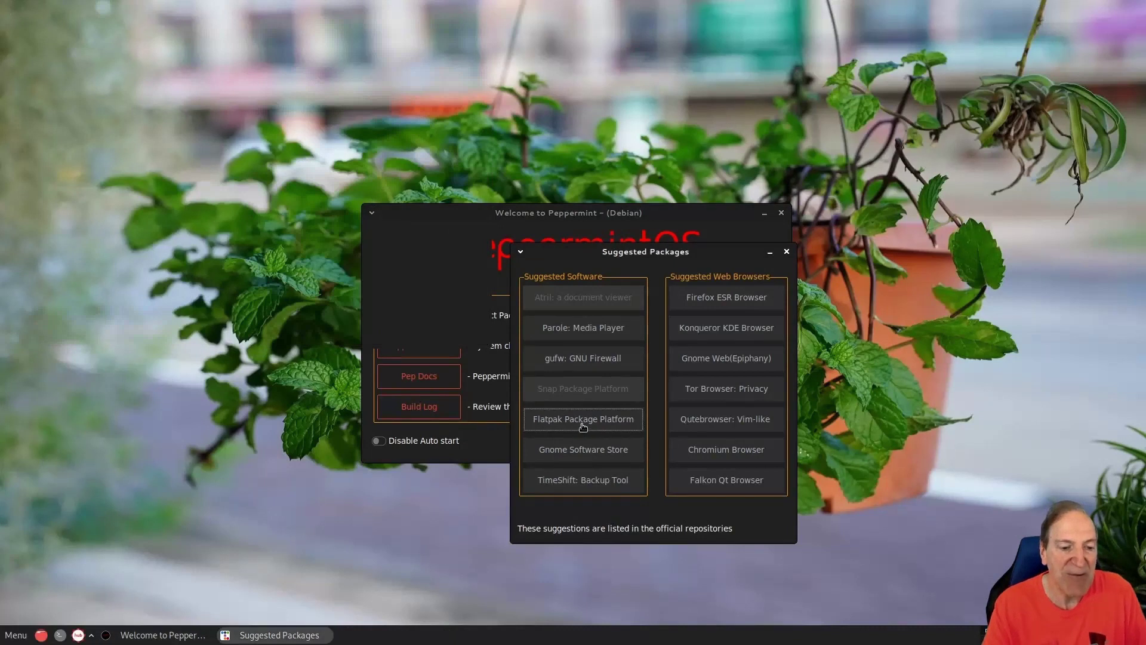
Step: Install the Gnome Software Store from the suggested software, supplying the sudo password and agreeing to continue
{"action": "left_click", "coordinate": [597, 459]}
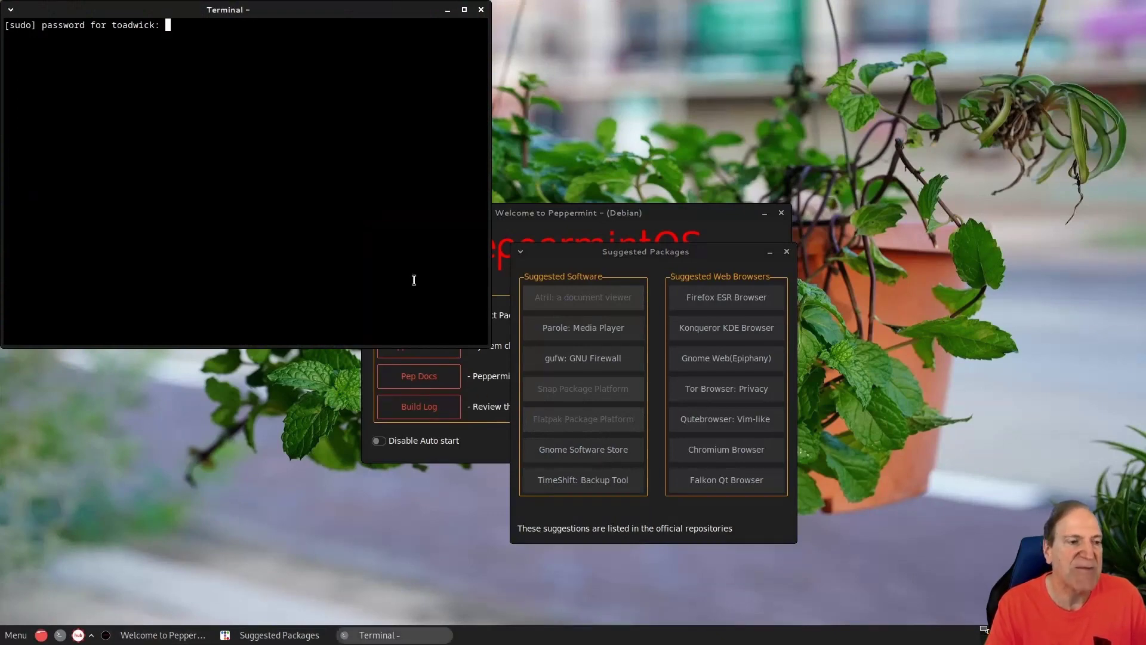
{"action": "key", "text": "Return"}
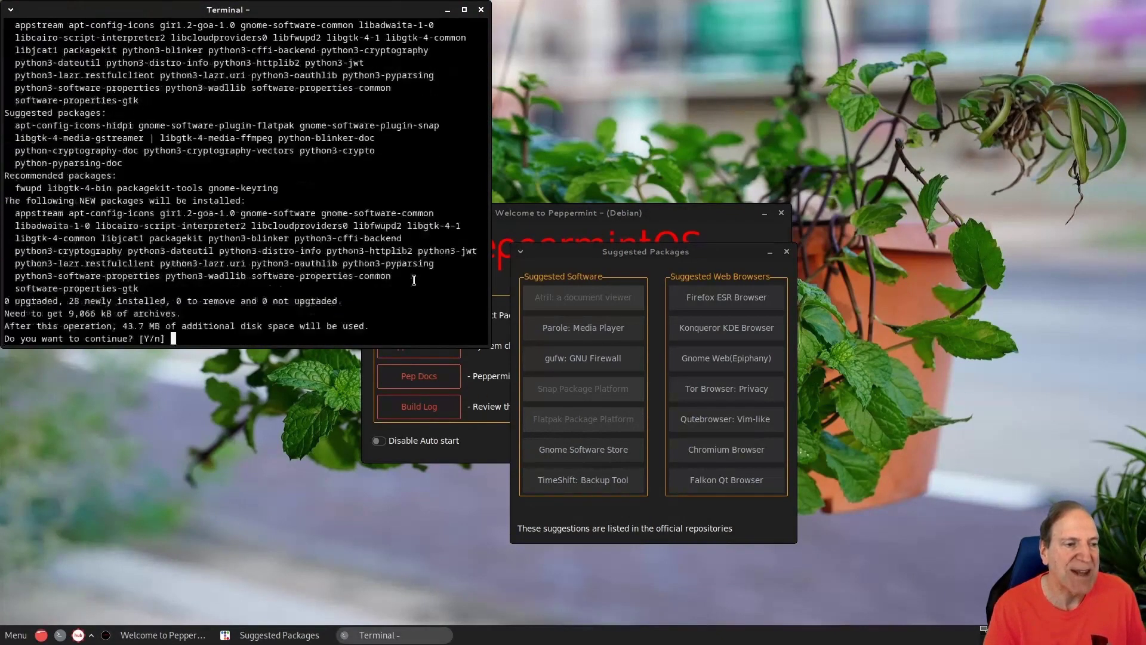
{"action": "key", "text": "Return"}
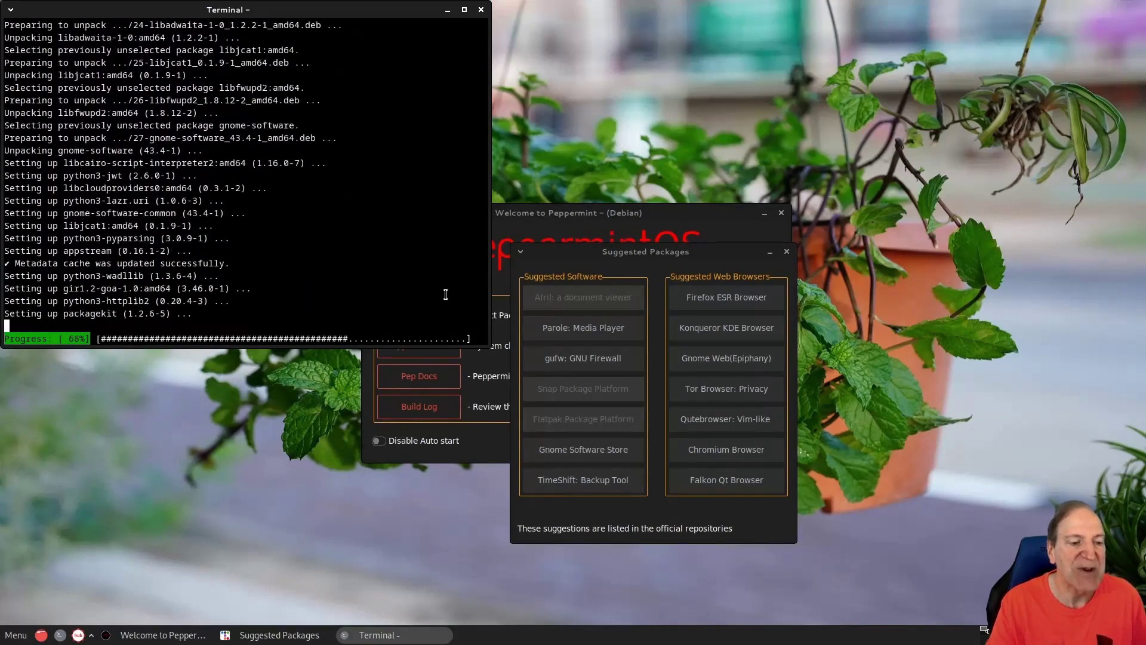
Step: Install the TimeShift backup tool from the suggested software, entering the sudo password and accepting its packages
{"action": "left_click", "coordinate": [582, 481]}
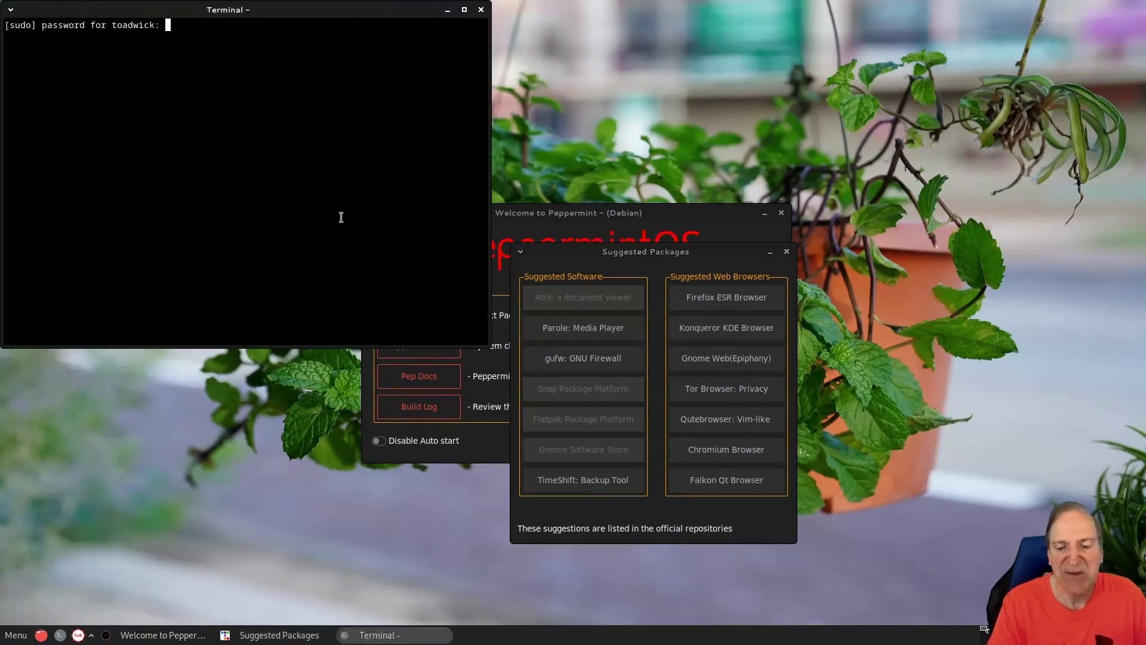
{"action": "key", "text": "Return"}
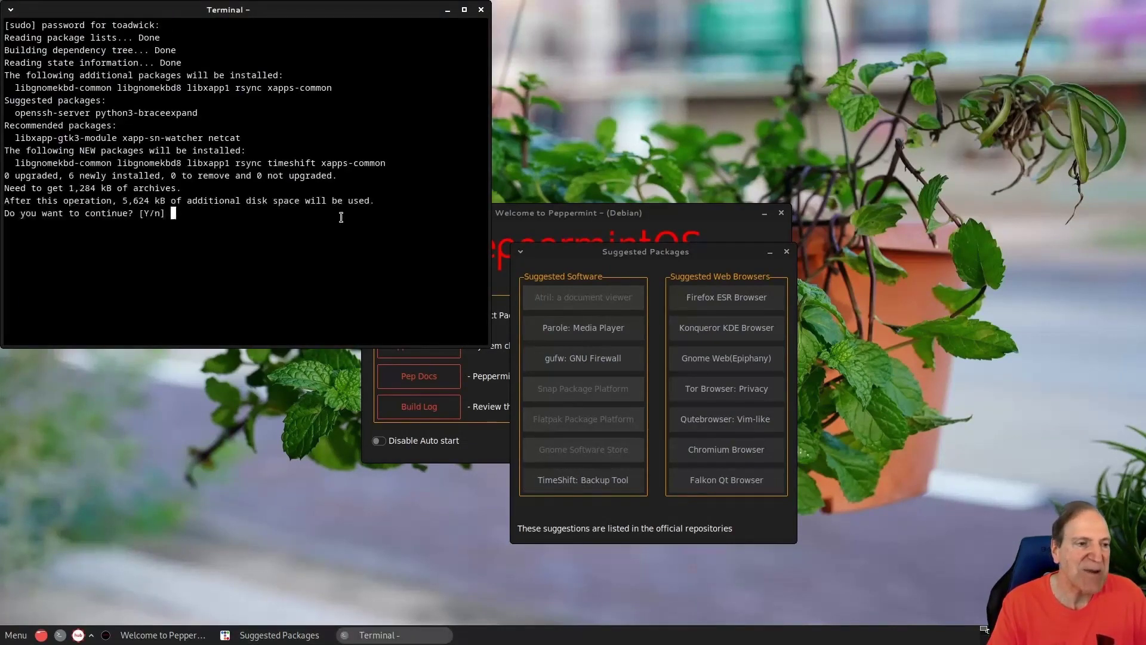
{"action": "key", "text": "Return"}
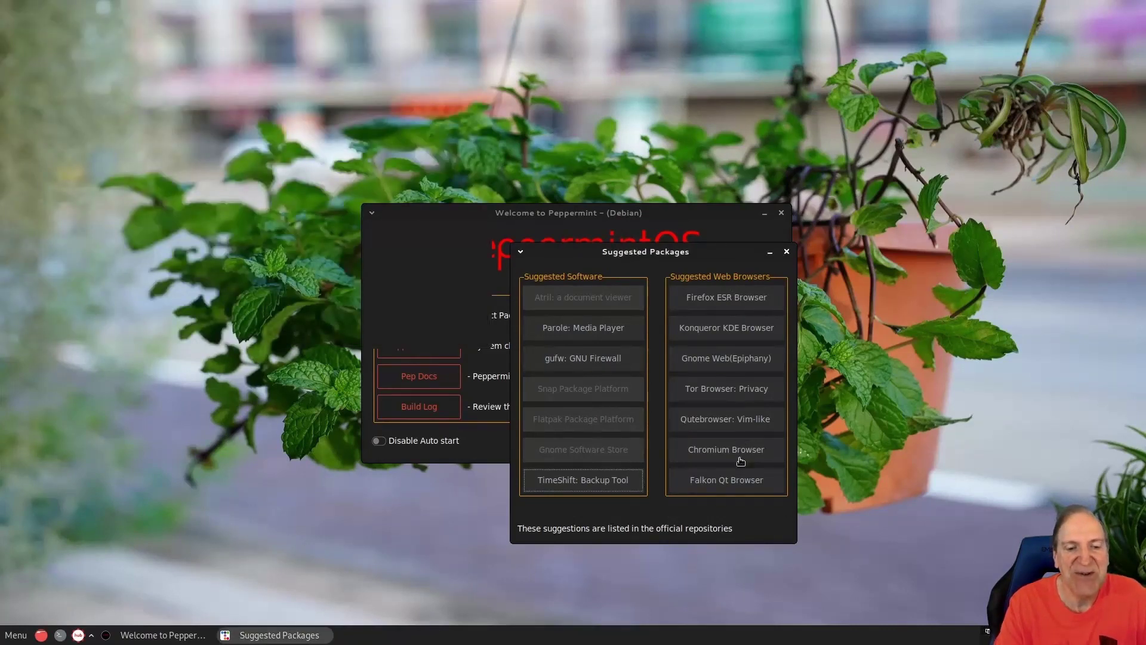
Step: Start installing the Firefox ESR browser from the suggested web browsers, and abandon it at the password request
{"action": "left_click", "coordinate": [723, 399]}
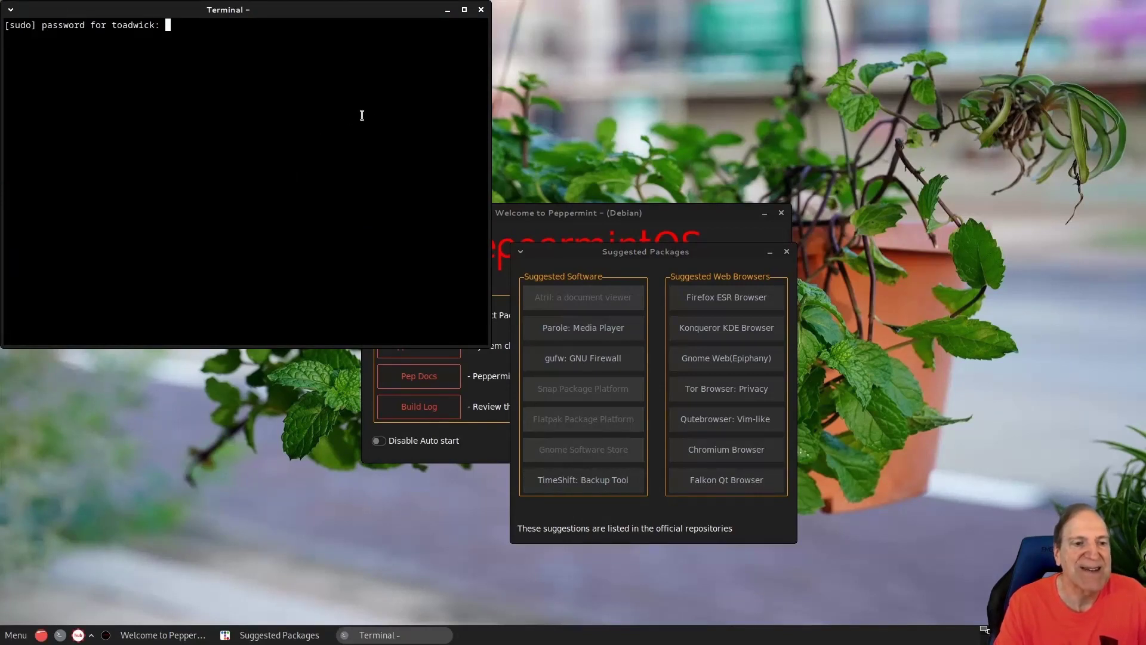
{"action": "left_click", "coordinate": [481, 10]}
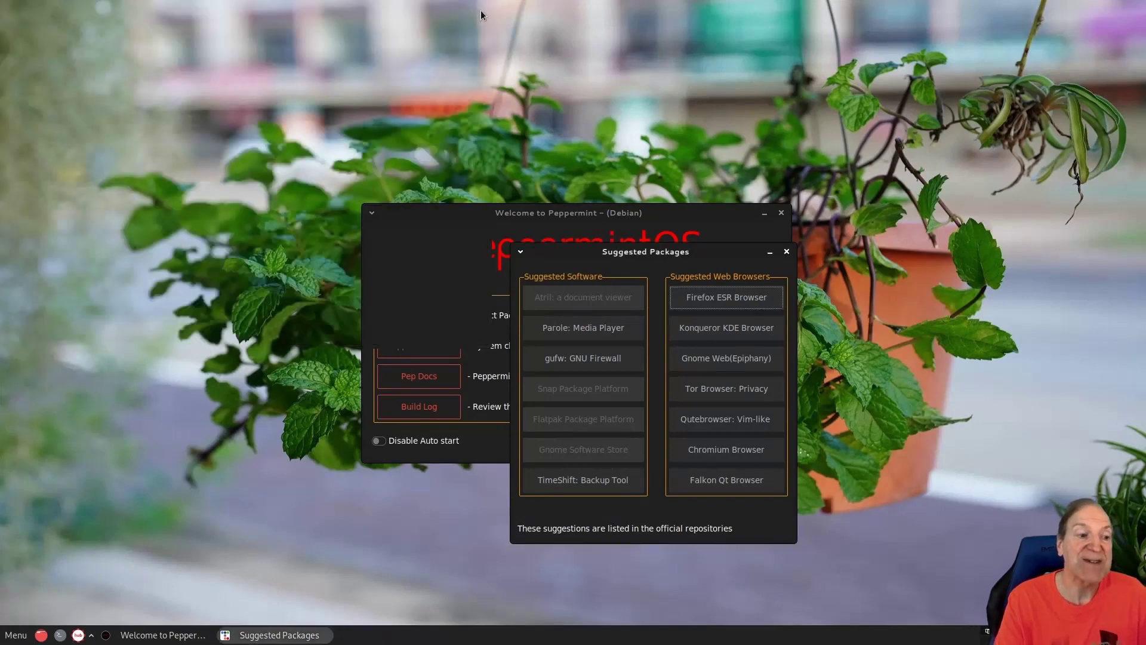
Step: Find the GNOME software store among the installed applications by searching for "gnome" and launch Software
{"action": "left_click", "coordinate": [16, 634]}
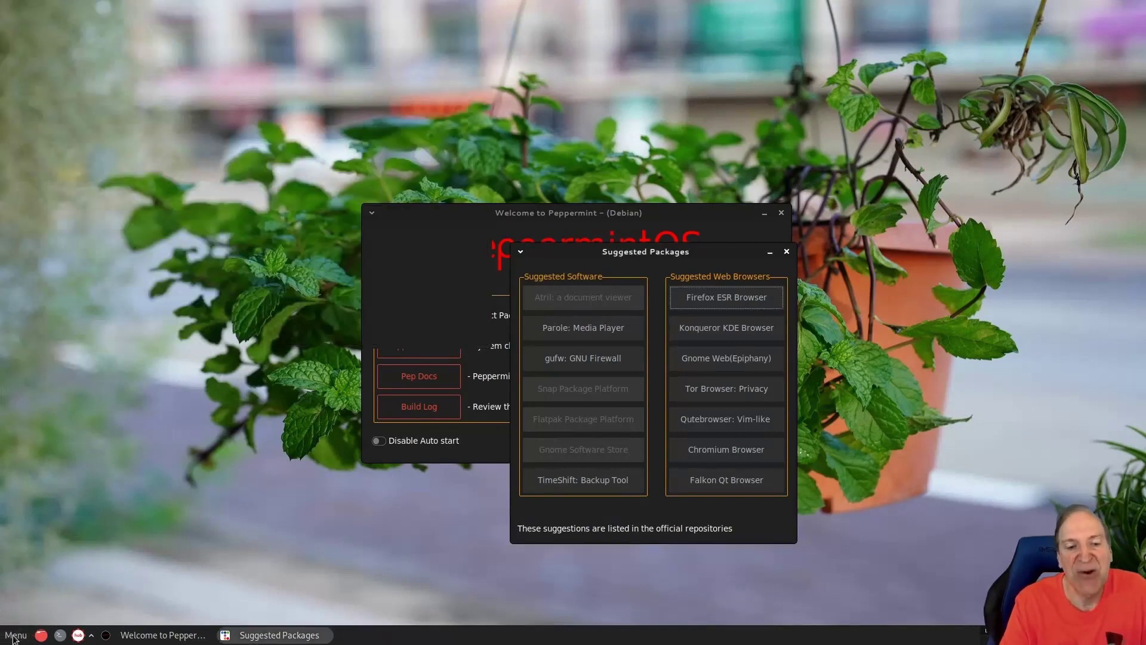
{"action": "left_click", "coordinate": [53, 533]}
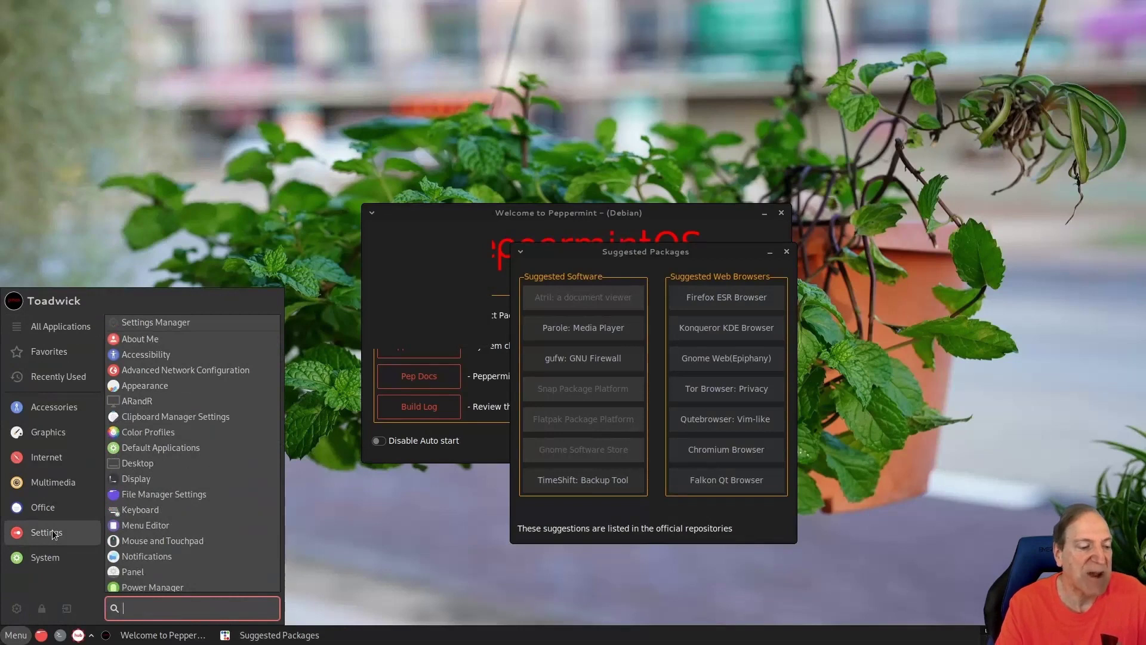
{"action": "left_click", "coordinate": [54, 561]}
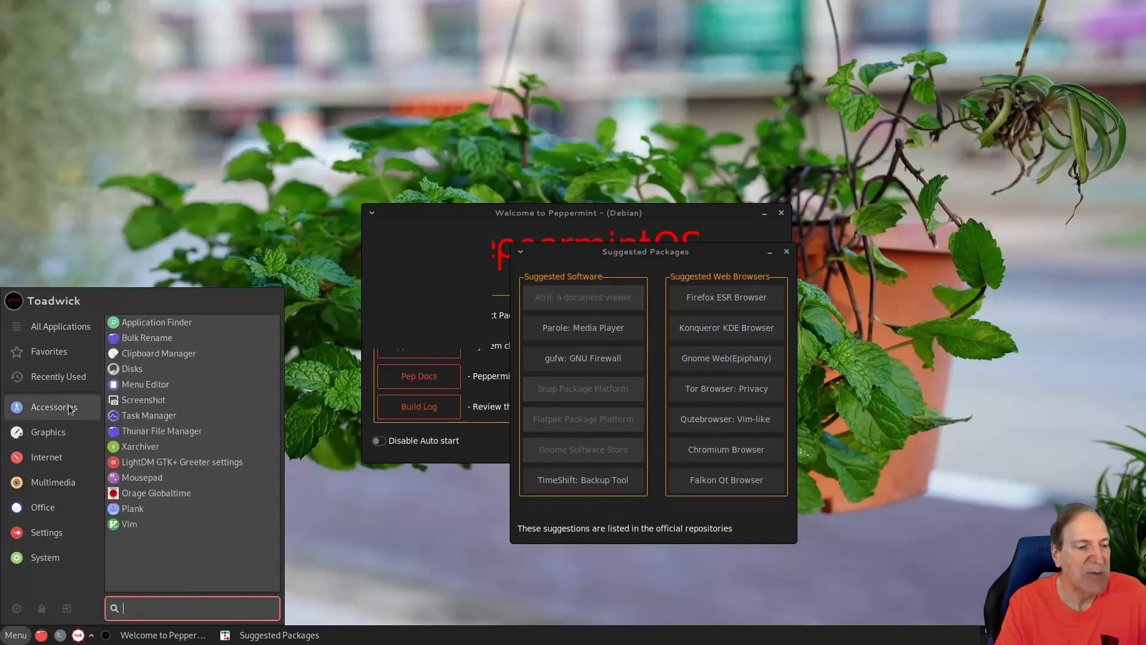
{"action": "type", "text": "gnome"}
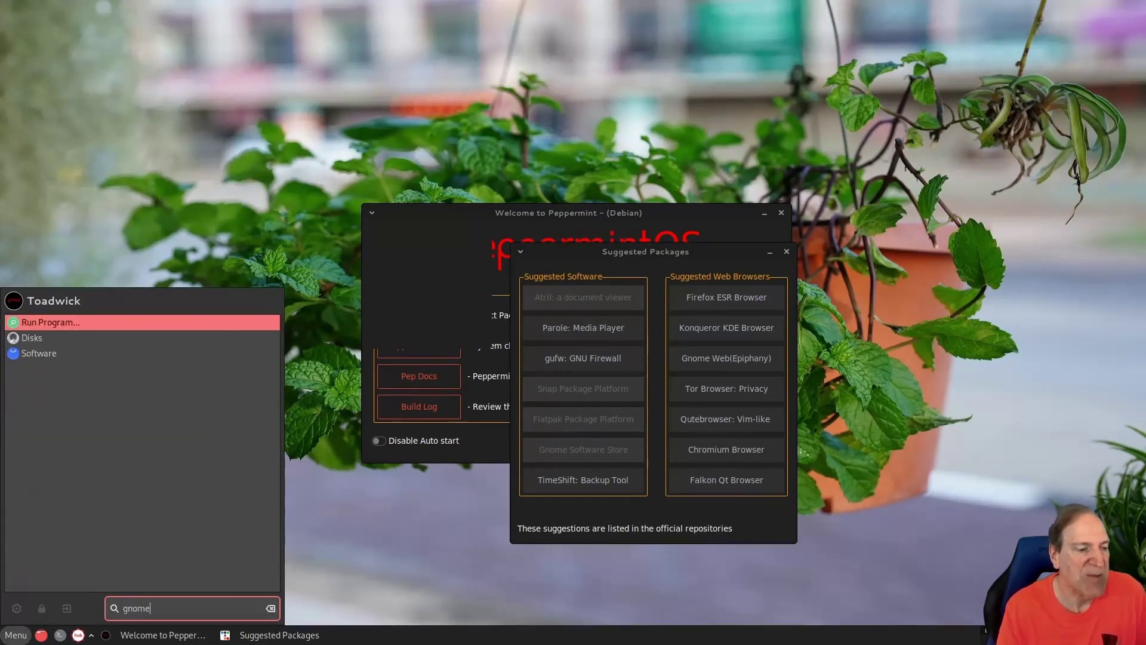
{"action": "left_click", "coordinate": [39, 353]}
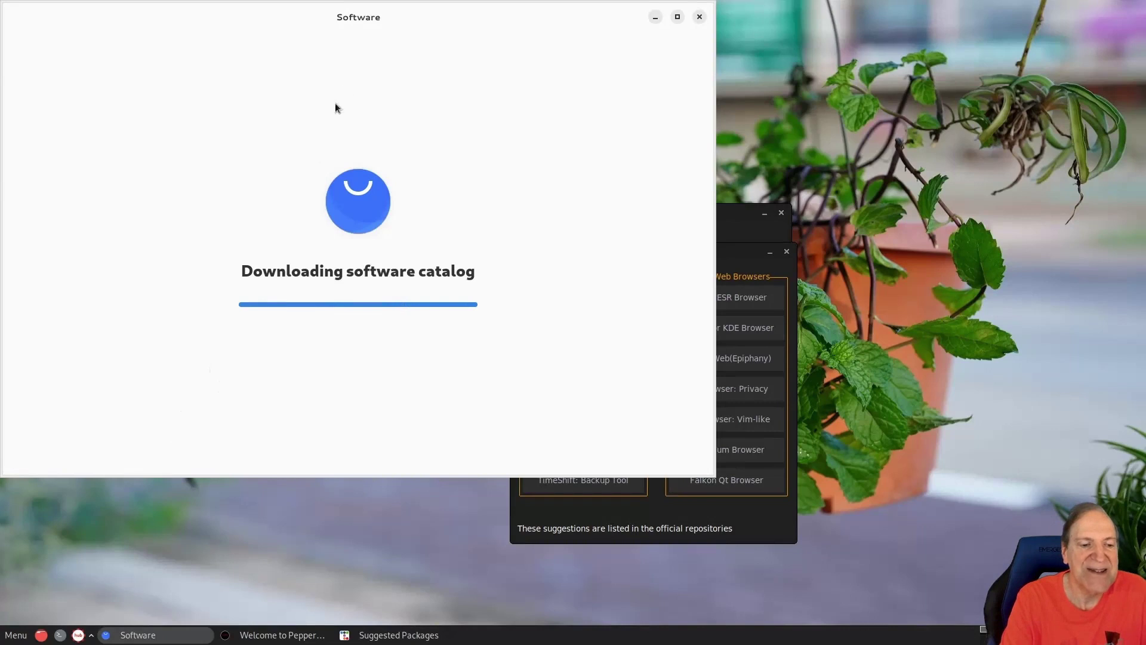
Step: Move the Software window toward the middle of the desktop and search its catalog for "firefox"
{"action": "left_click_drag", "start_coordinate": [367, 17], "coordinate": [528, 88]}
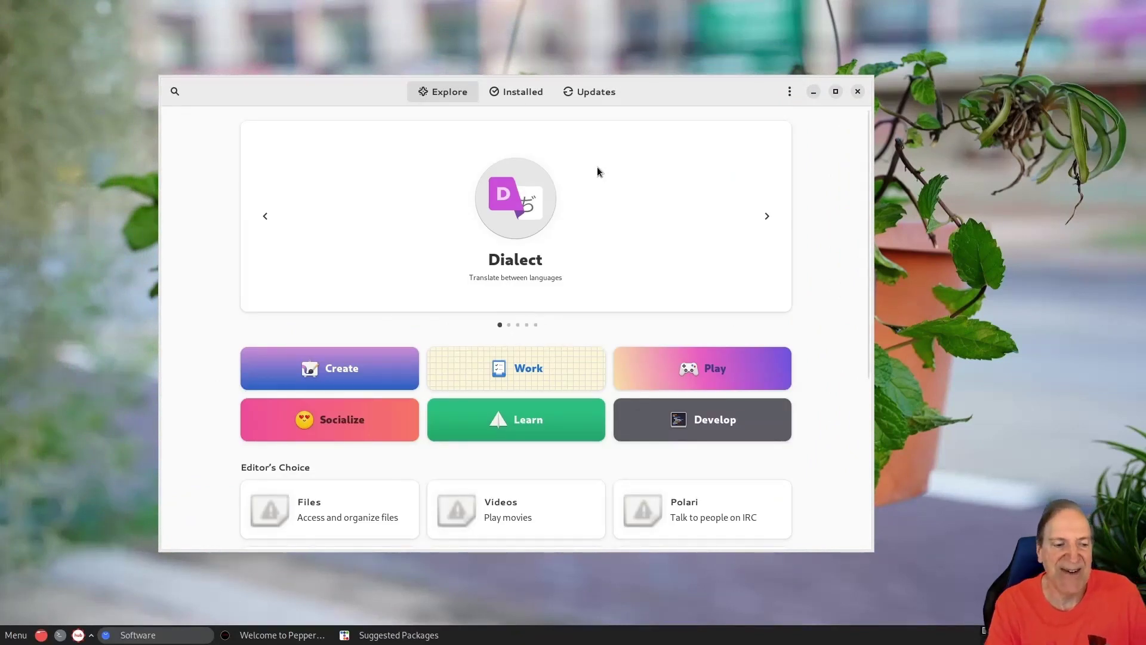
{"action": "left_click", "coordinate": [176, 90]}
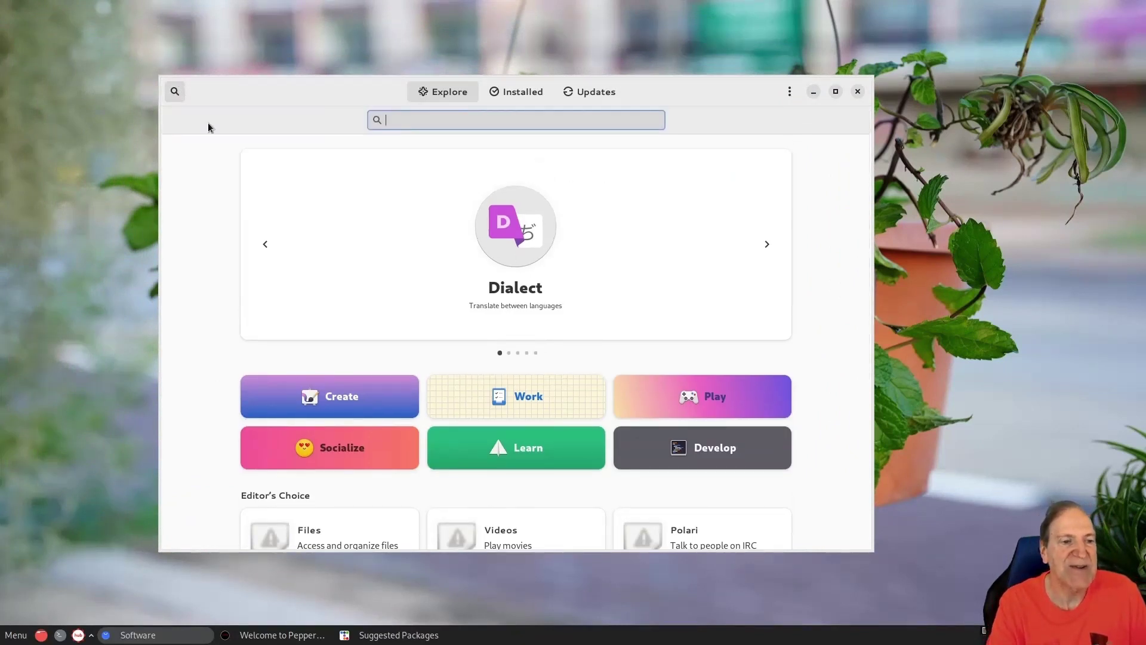
{"action": "type", "text": "firefox"}
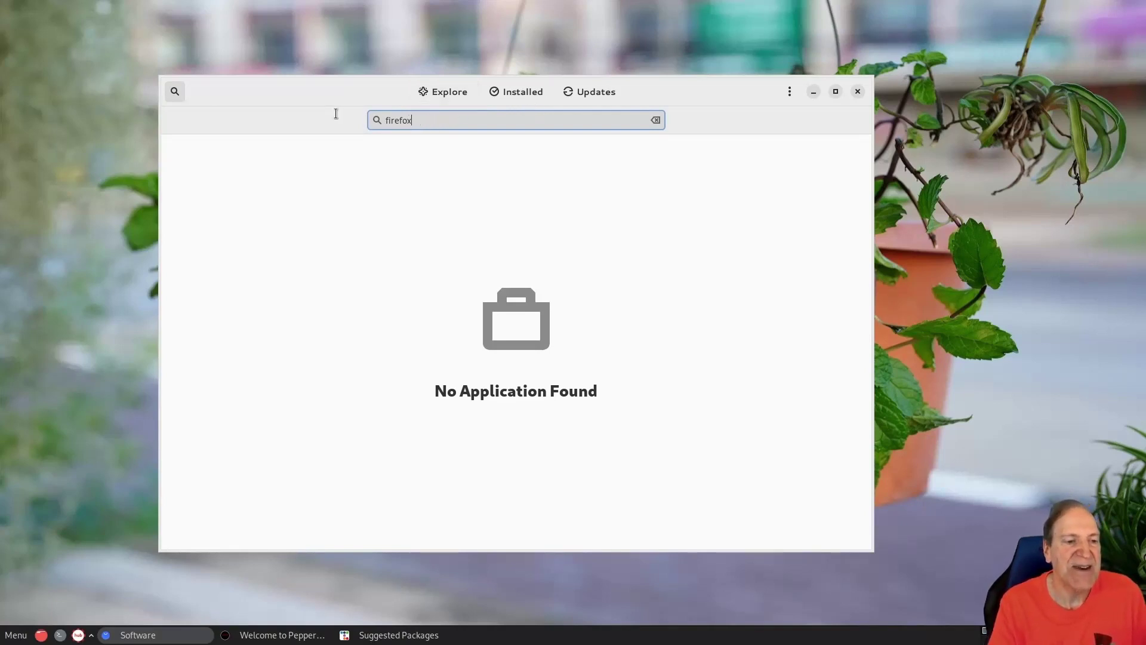
Step: Review the software repositories, including the Other Software sources and authentication settings, and close Software & Updates
{"action": "left_click", "coordinate": [789, 91]}
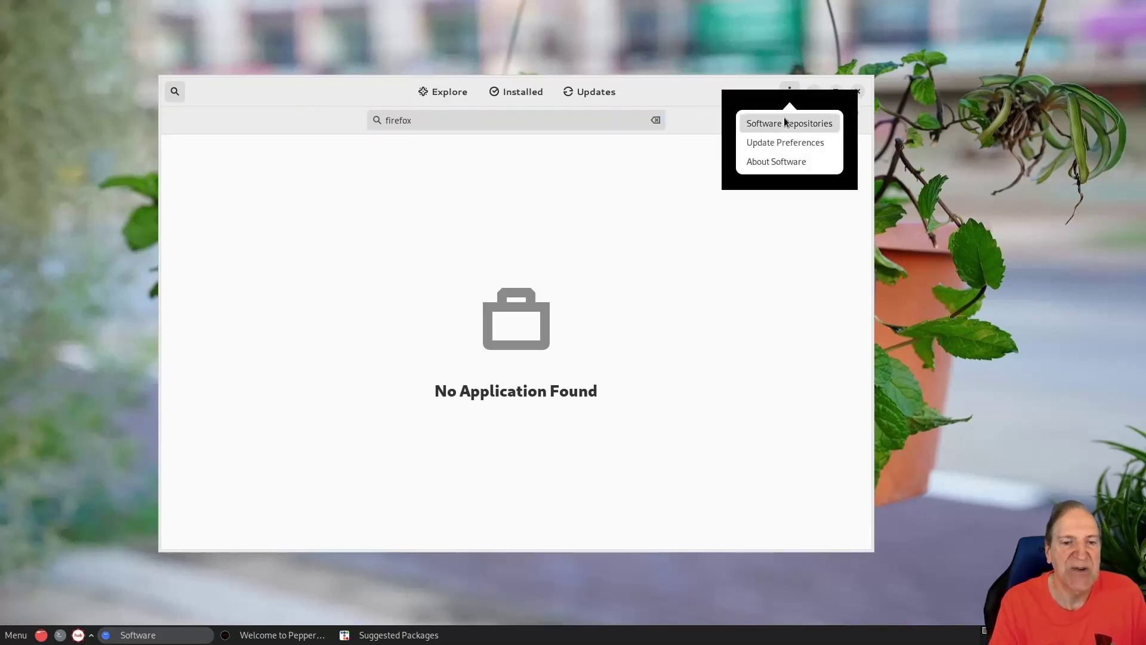
{"action": "left_click", "coordinate": [766, 136]}
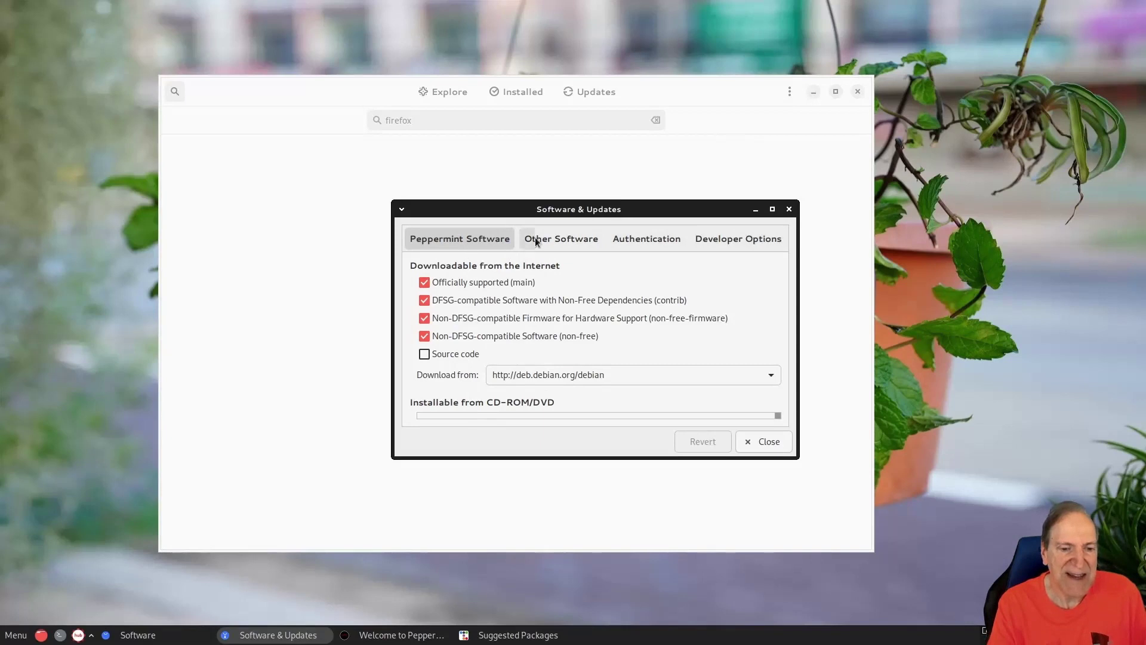
{"action": "left_click", "coordinate": [563, 238]}
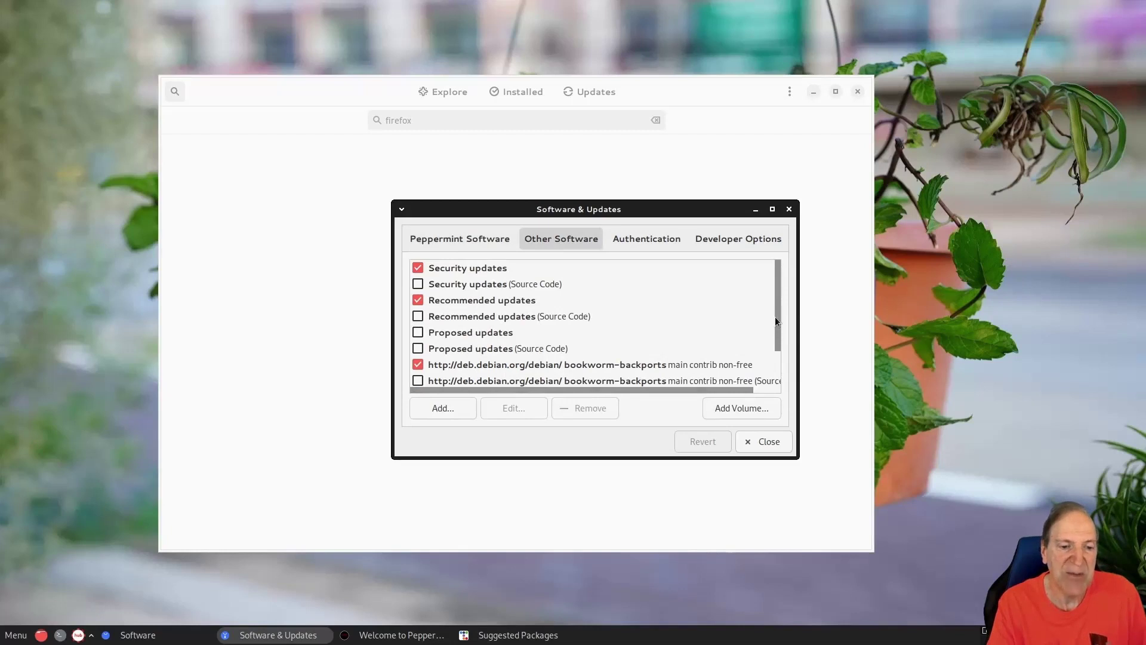
{"action": "left_click_drag", "start_coordinate": [775, 317], "coordinate": [772, 367]}
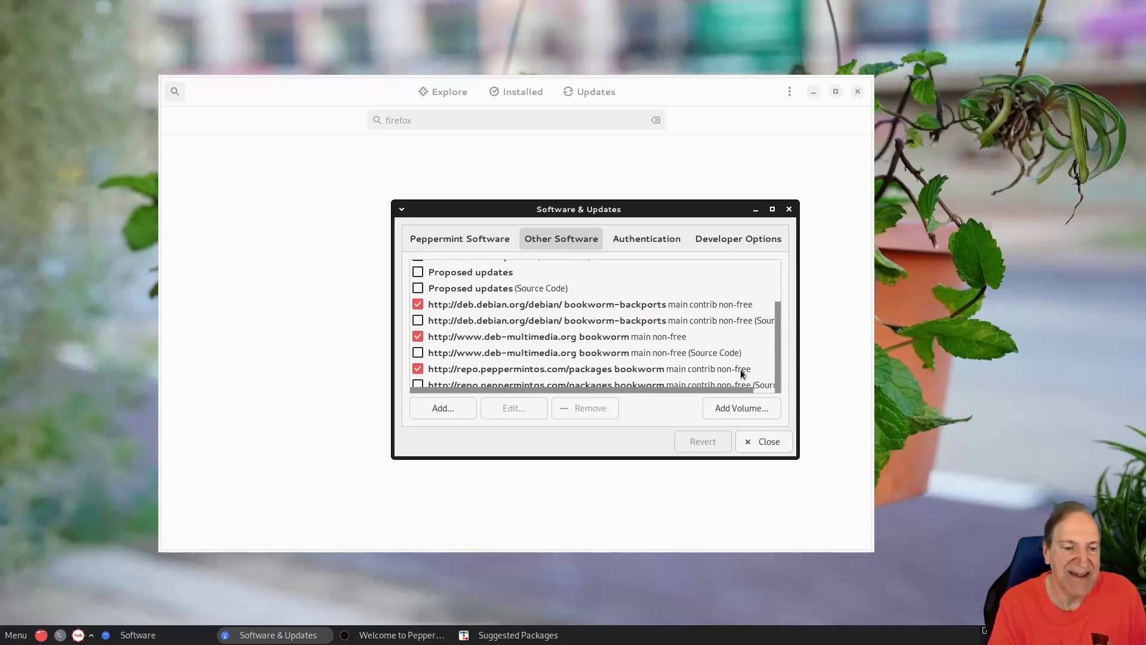
{"action": "left_click", "coordinate": [648, 238]}
{"action": "left_click", "coordinate": [788, 209]}
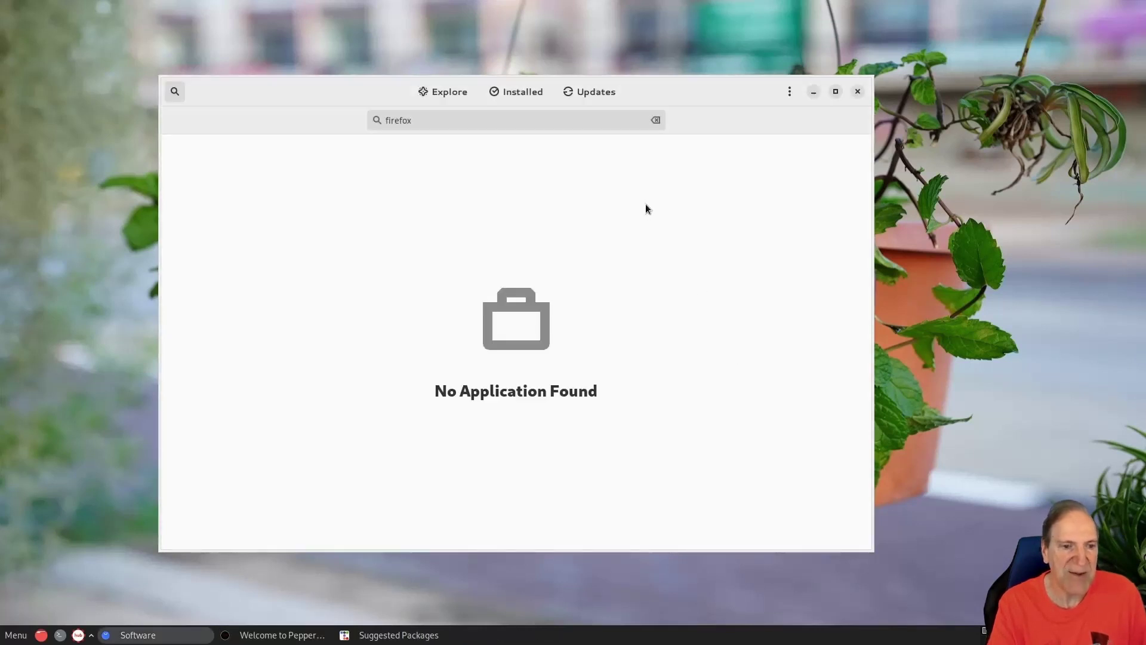
Step: Return to the Explore page, search the software catalog again for "firefox", and clear and close the search
{"action": "left_click", "coordinate": [438, 91]}
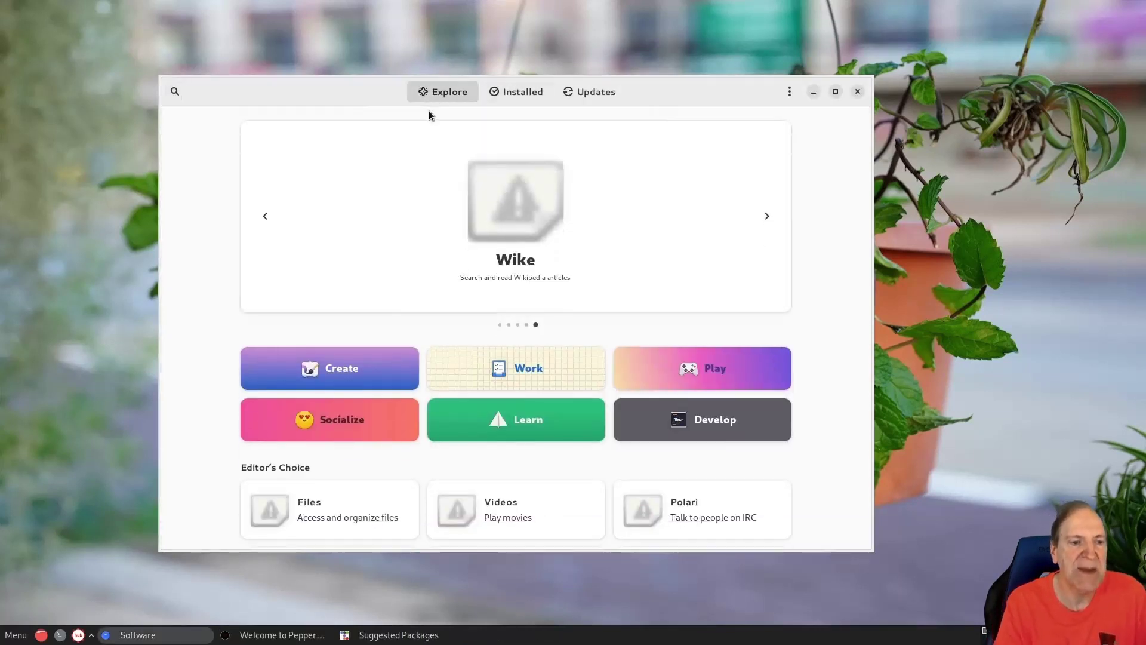
{"action": "left_click", "coordinate": [171, 91]}
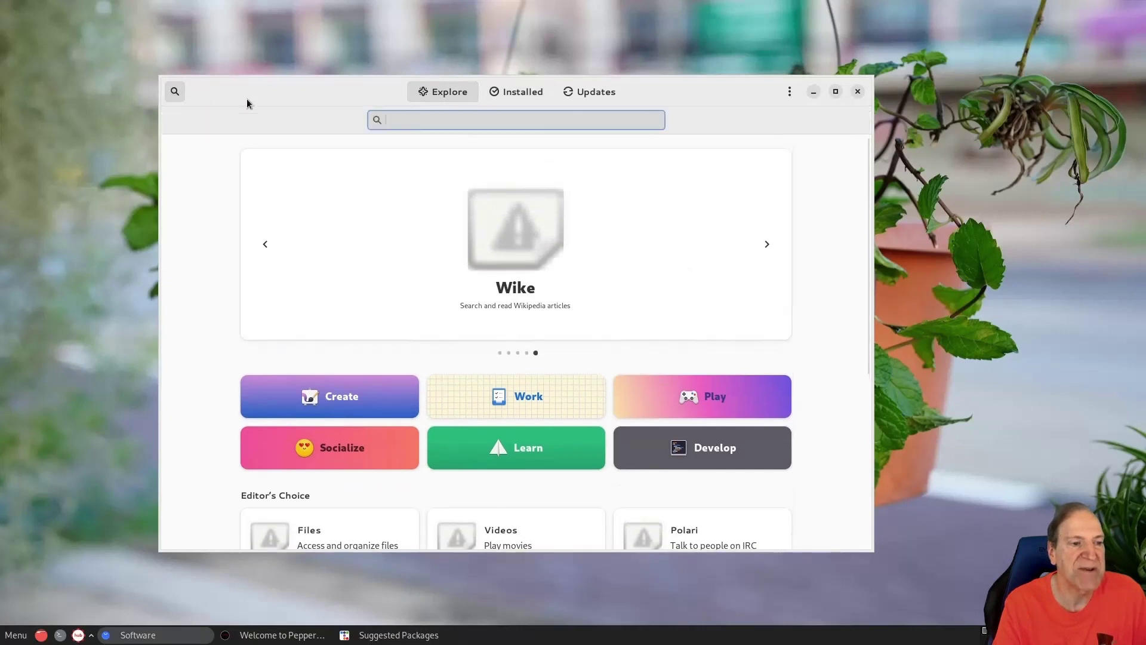
{"action": "type", "text": "firefo"}
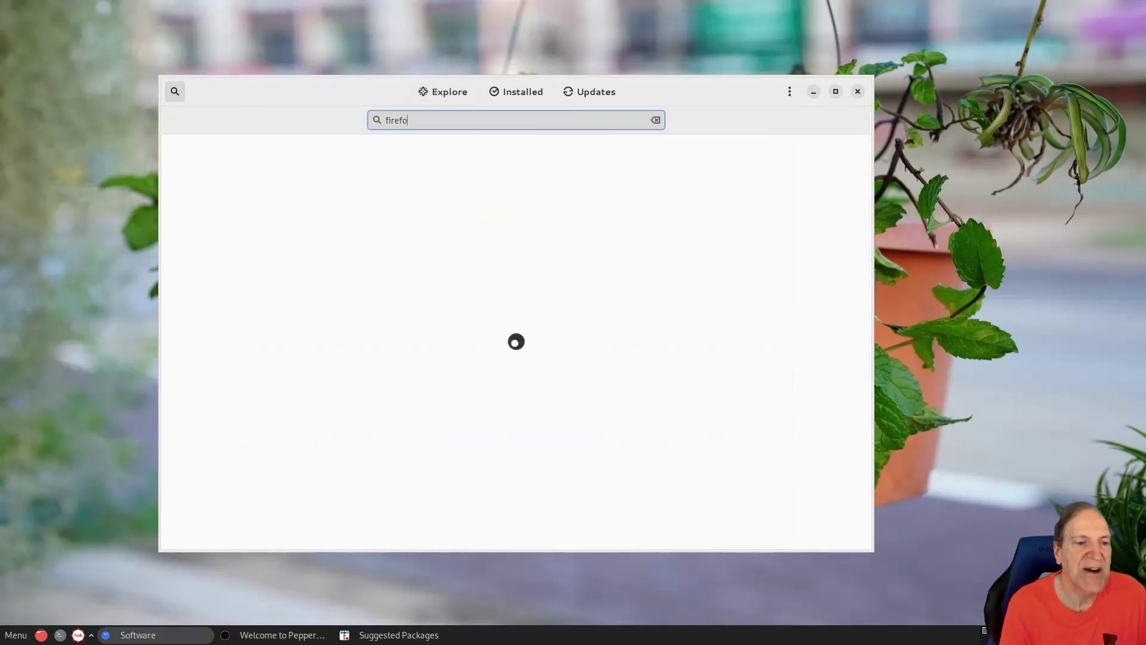
{"action": "type", "text": "x"}
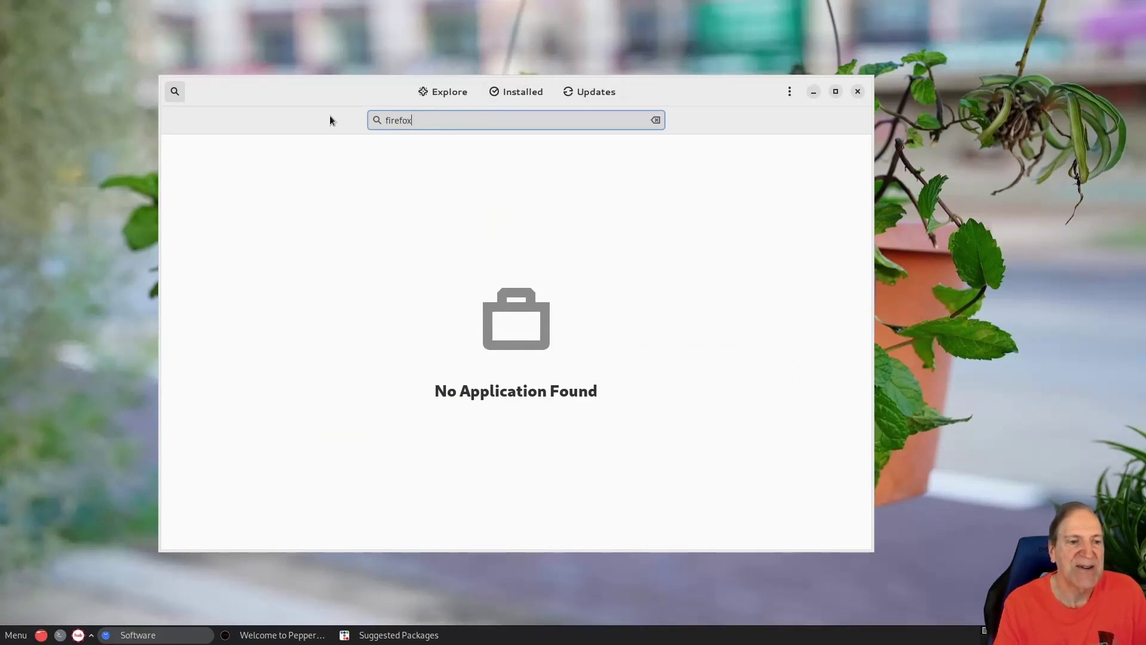
{"action": "key", "text": "BackSpace"}
{"action": "key", "text": "BackSpace"}
{"action": "key", "text": "BackSpace"}
{"action": "key", "text": "BackSpace"}
{"action": "key", "text": "BackSpace"}
{"action": "key", "text": "BackSpace"}
{"action": "key", "text": "BackSpace"}
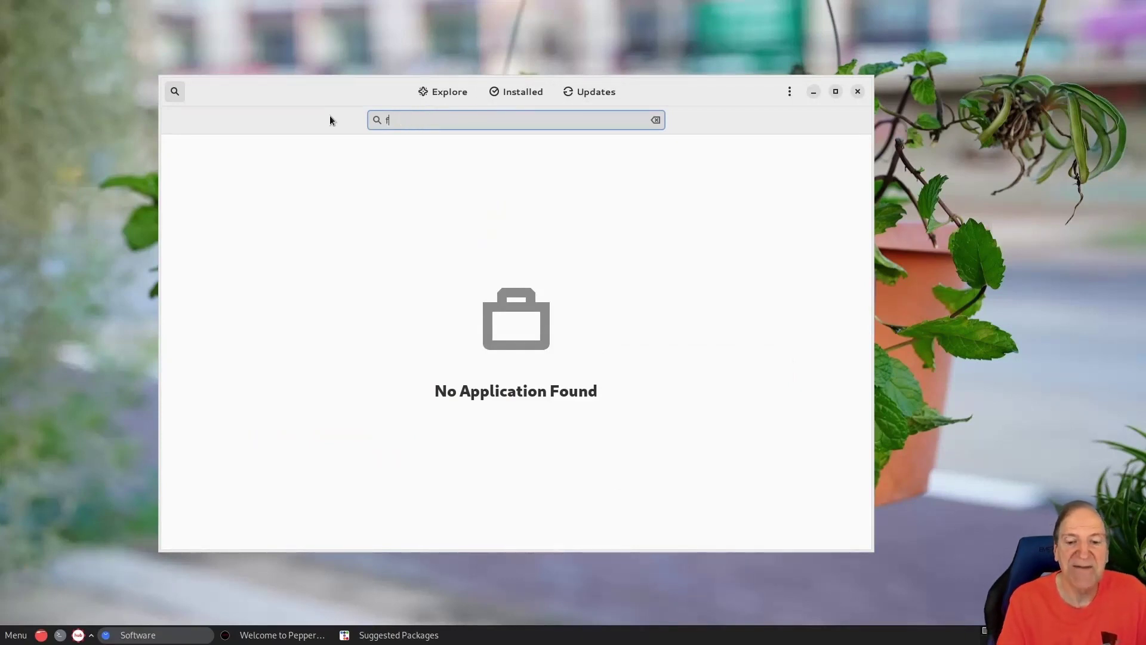
{"action": "left_click", "coordinate": [173, 91]}
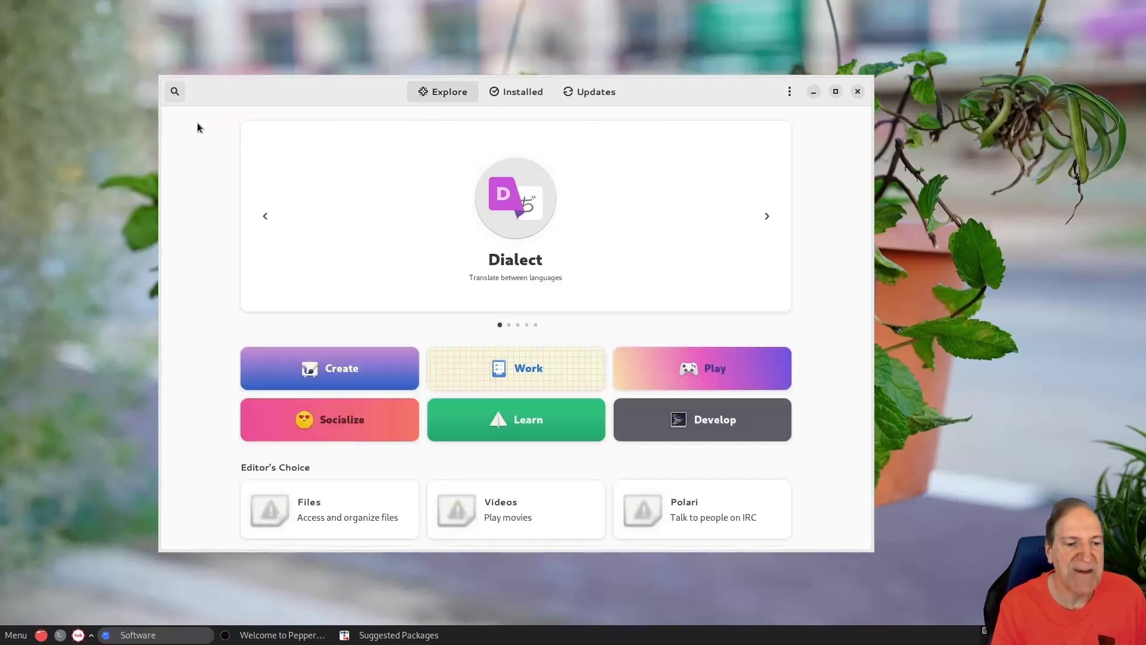
Step: Search the installed applications for "snap" and dismiss the application list without launching anything
{"action": "left_click", "coordinate": [16, 635]}
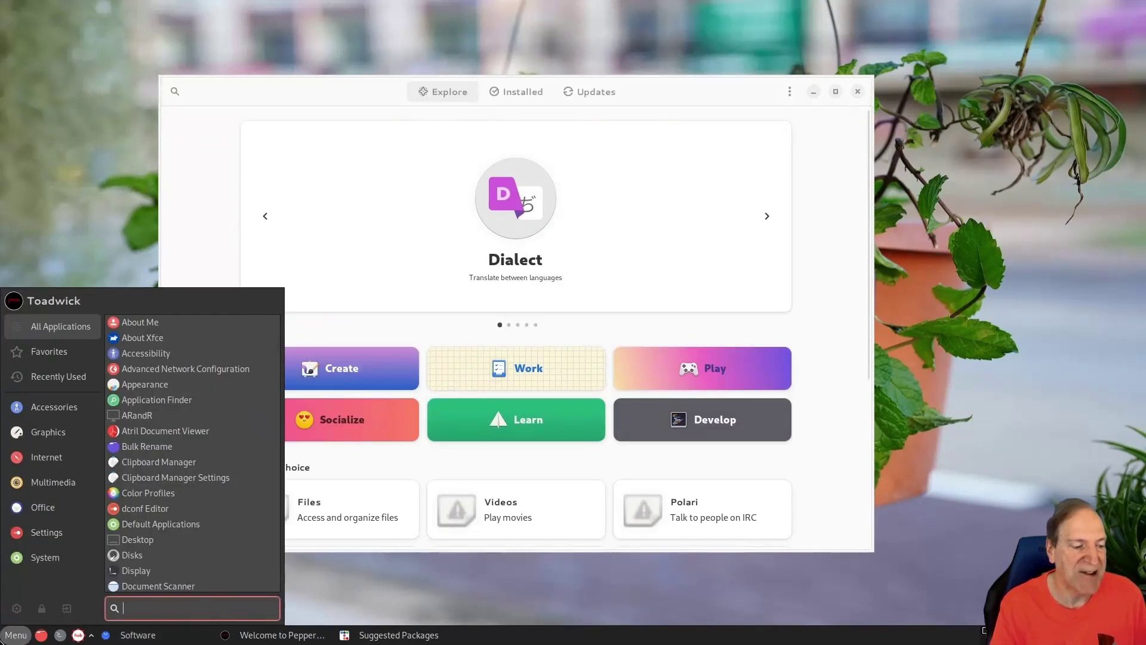
{"action": "type", "text": "snap"}
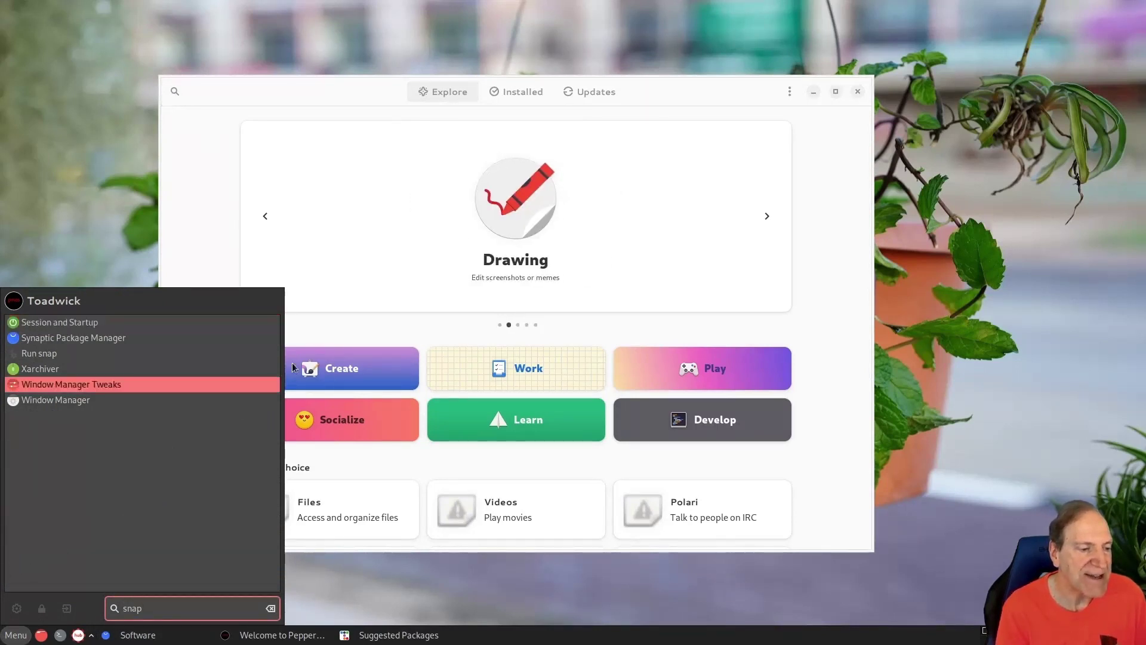
{"action": "left_click", "coordinate": [392, 253]}
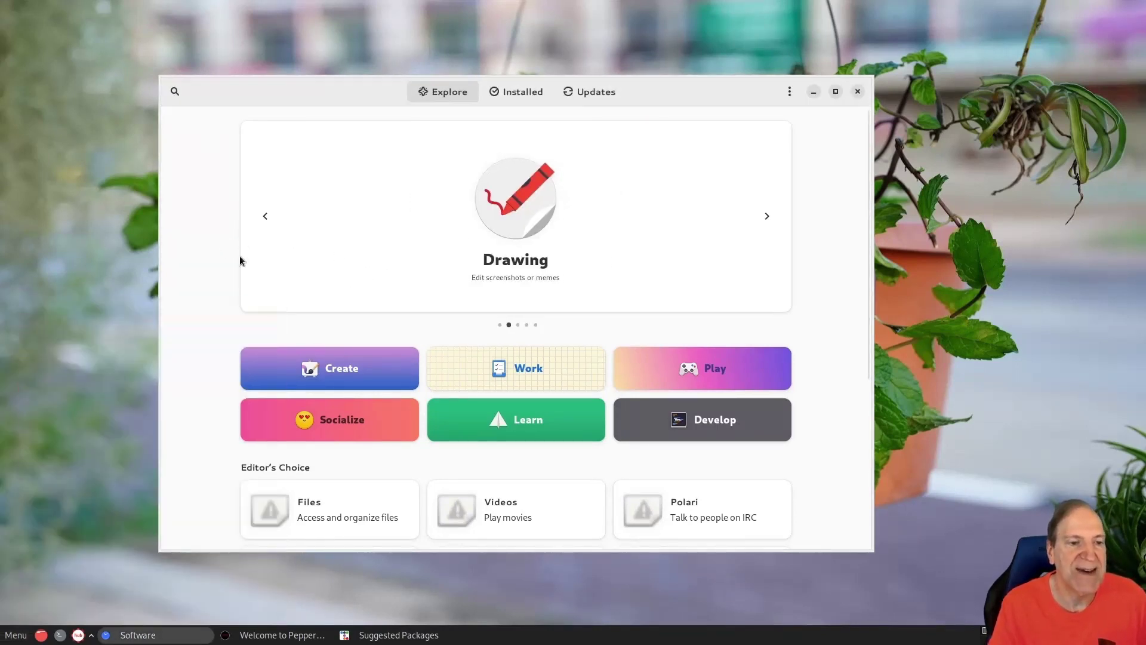
Step: Browse the Explore page's Editor's Choice applications and check the store for available updates, ending back on Explore
{"action": "scroll", "coordinate": [382, 378], "scroll_direction": "down", "scroll_amount": 3}
{"action": "scroll", "coordinate": [386, 384], "scroll_direction": "down", "scroll_amount": 2}
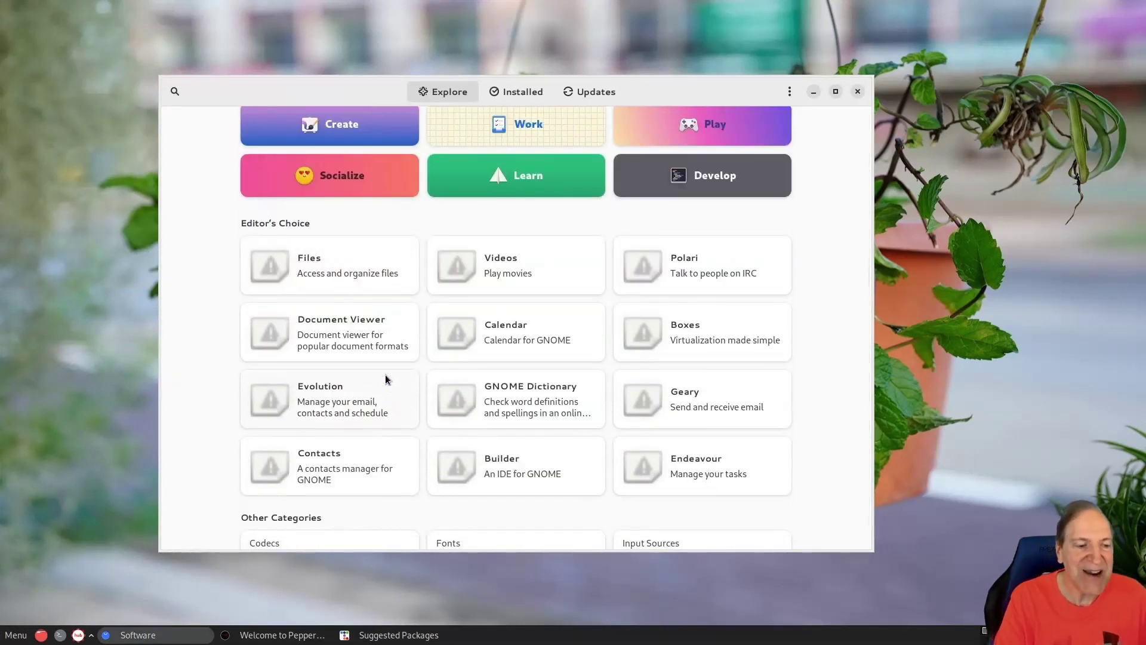
{"action": "scroll", "coordinate": [394, 376], "scroll_direction": "down", "scroll_amount": 1}
{"action": "scroll", "coordinate": [389, 377], "scroll_direction": "up", "scroll_amount": 4}
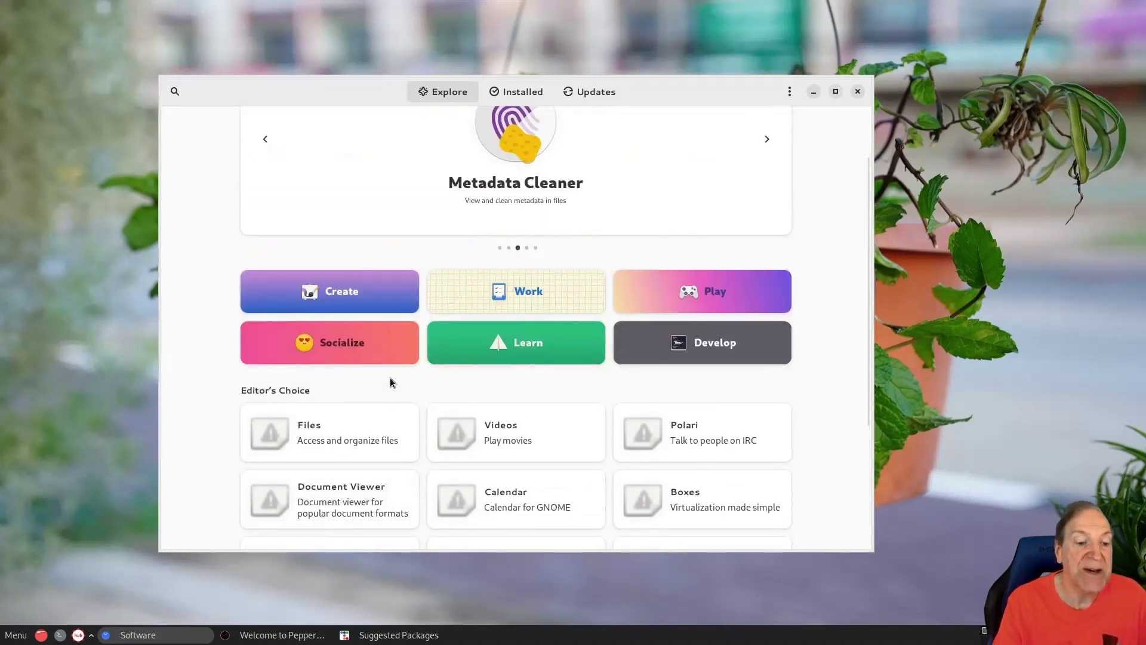
{"action": "scroll", "coordinate": [391, 382], "scroll_direction": "up", "scroll_amount": 2}
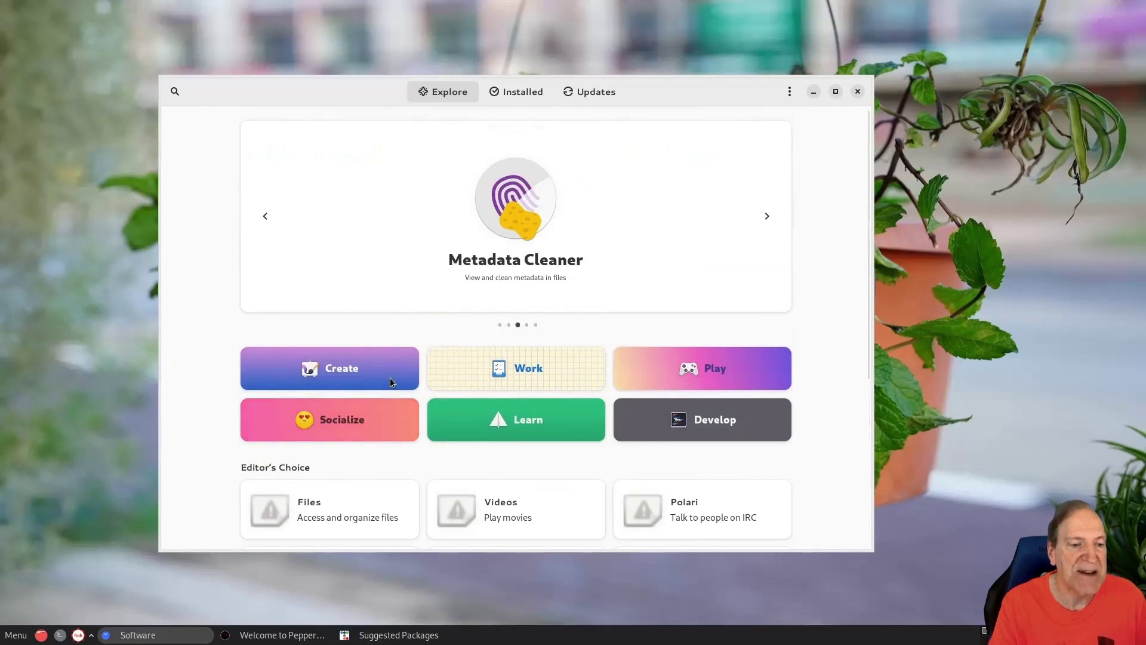
{"action": "left_click", "coordinate": [586, 93]}
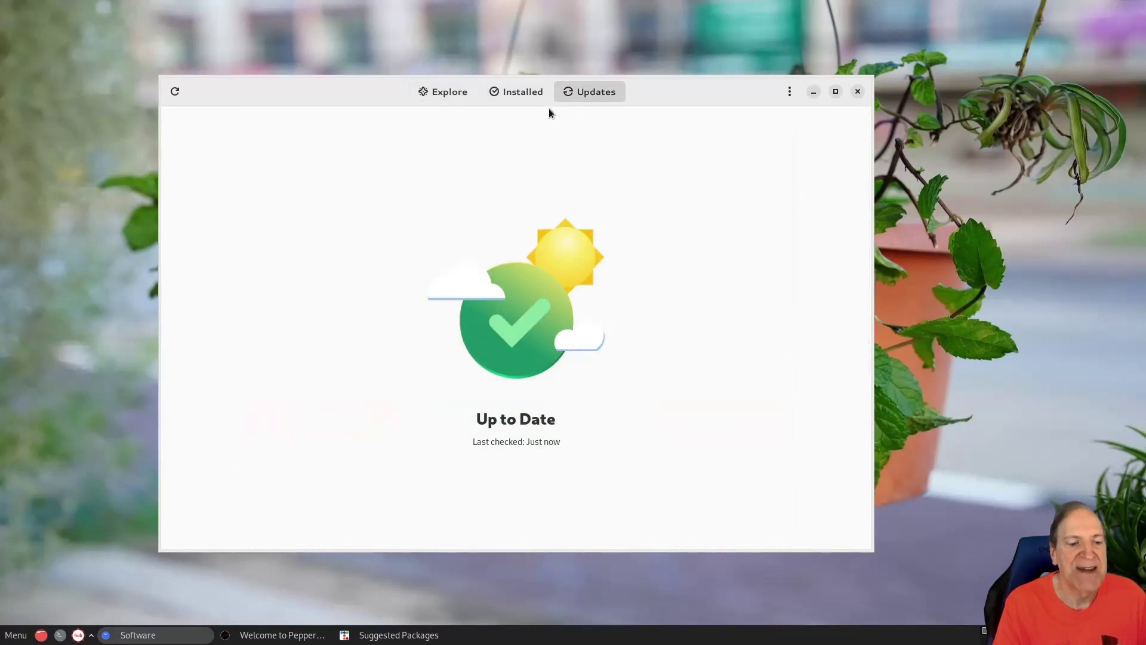
{"action": "left_click", "coordinate": [440, 91]}
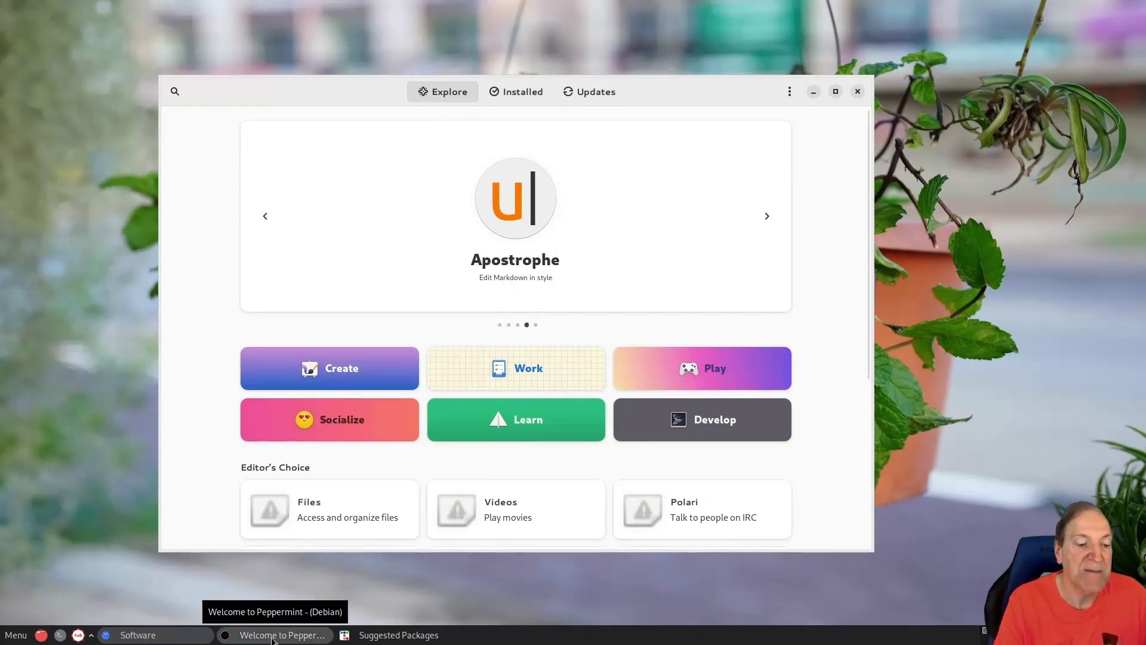
Step: Open a terminal over the Software window and run "sudo snap install firefox", authenticating with the account password
{"action": "left_click", "coordinate": [59, 634]}
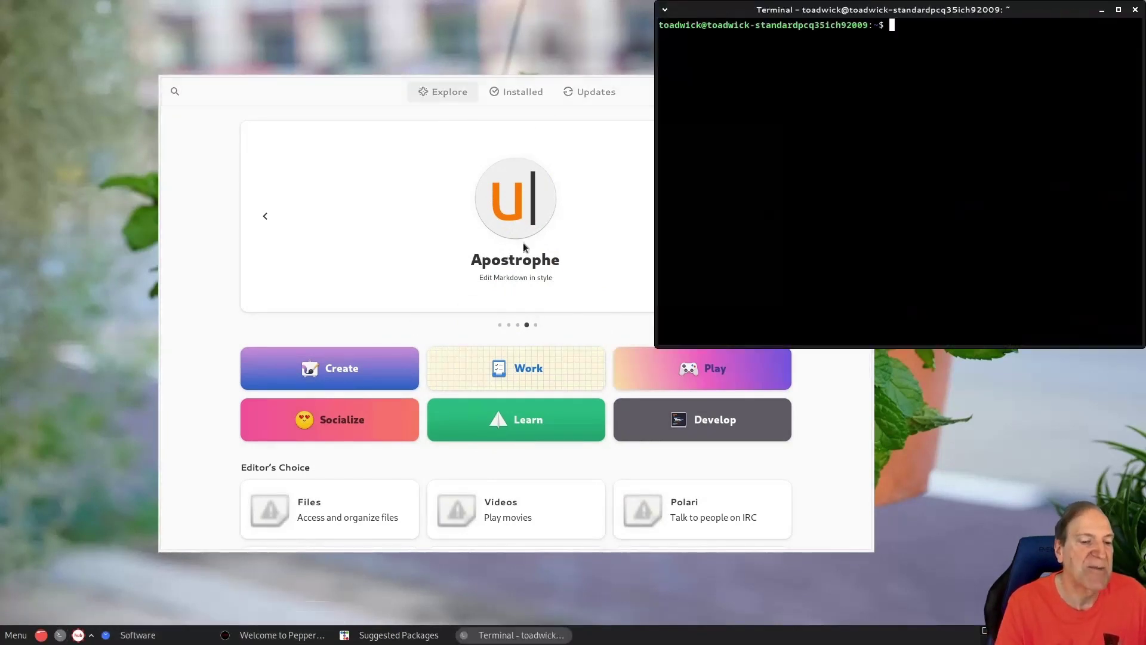
{"action": "left_click_drag", "start_coordinate": [757, 15], "coordinate": [615, 86]}
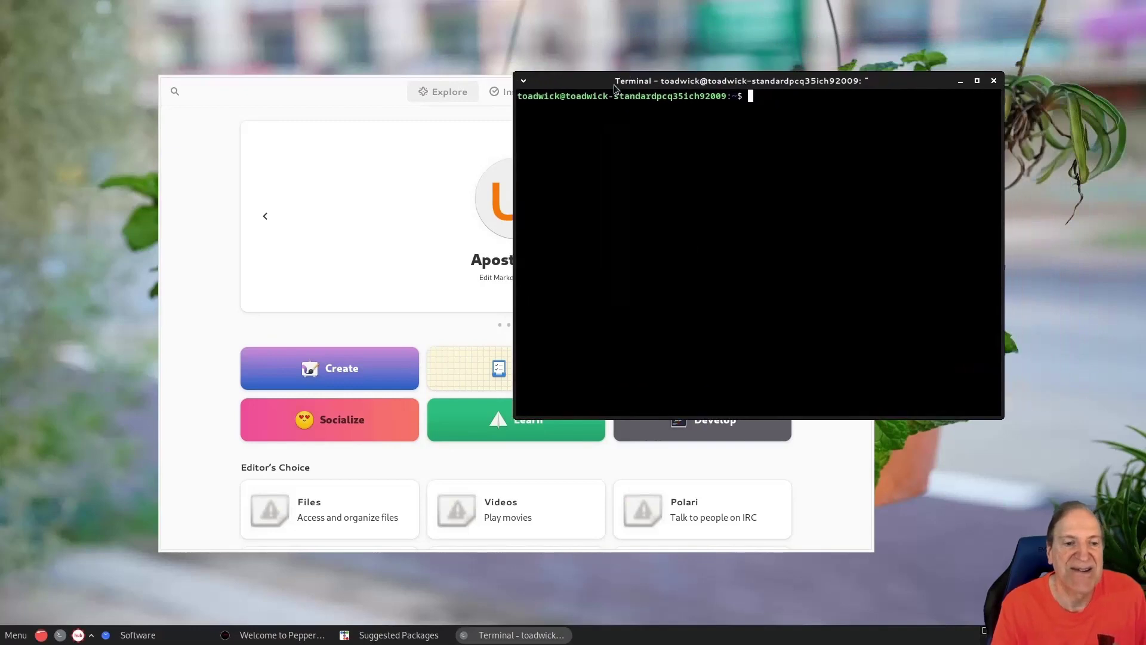
{"action": "type", "text": "sudo"}
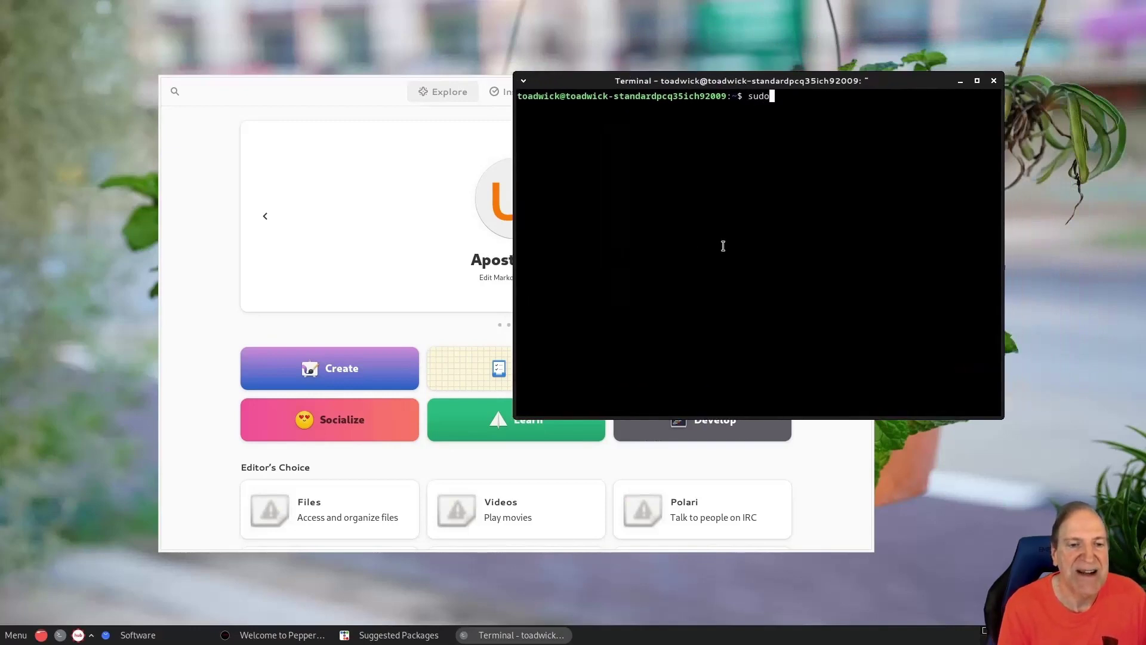
{"action": "type", "text": " snap inst"}
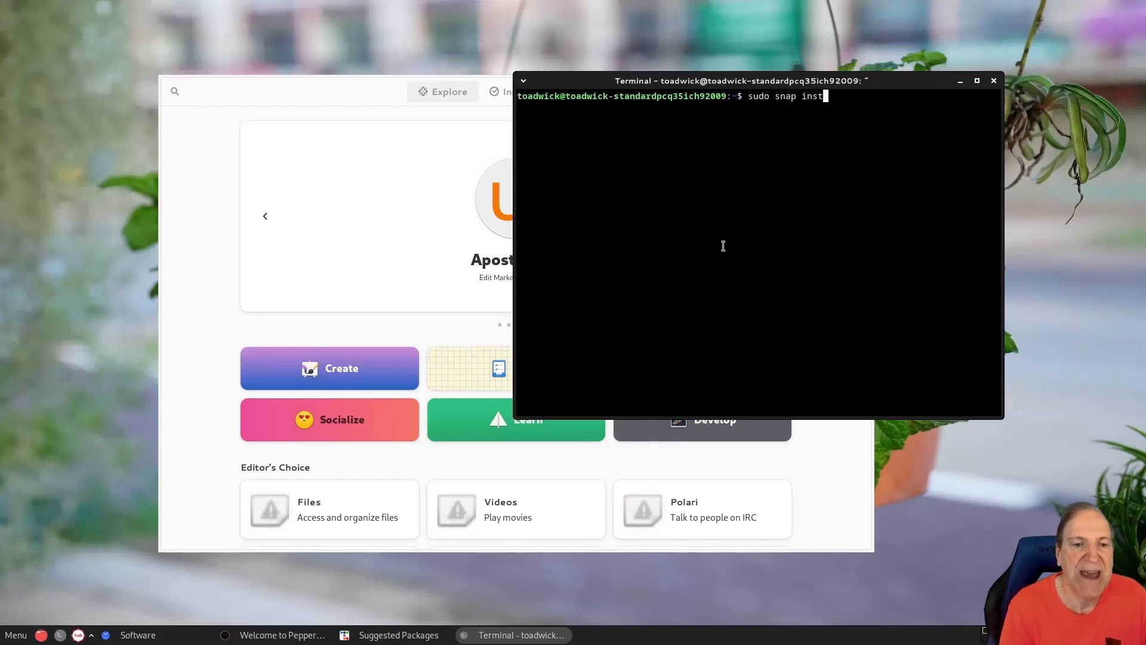
{"action": "type", "text": "all firefox"}
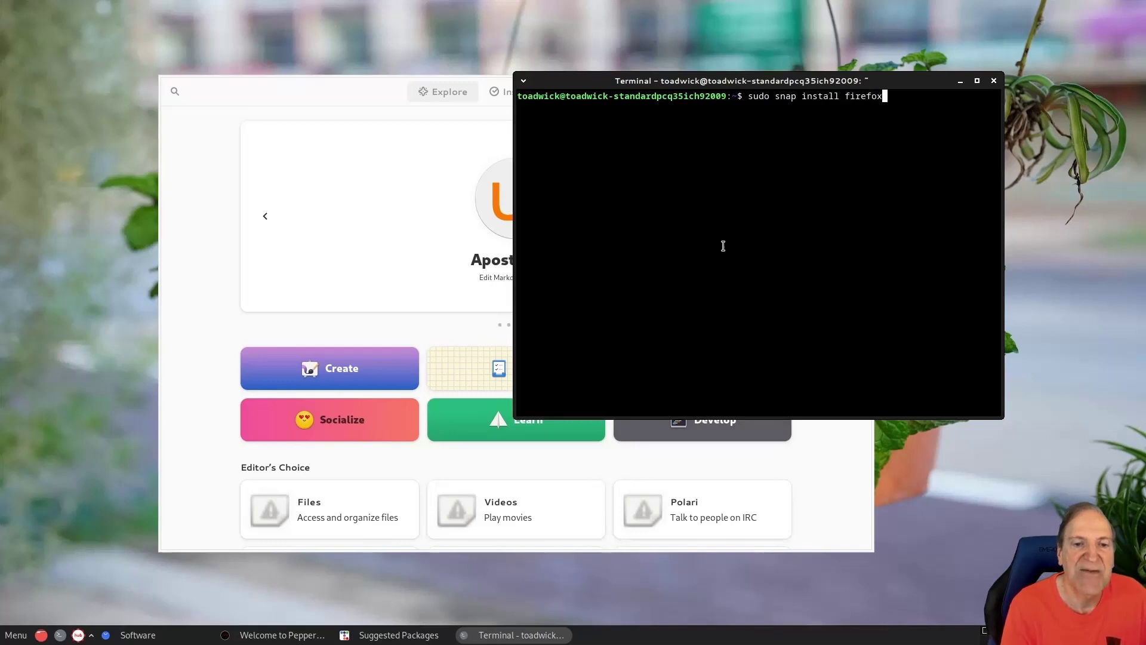
{"action": "key", "text": "Return"}
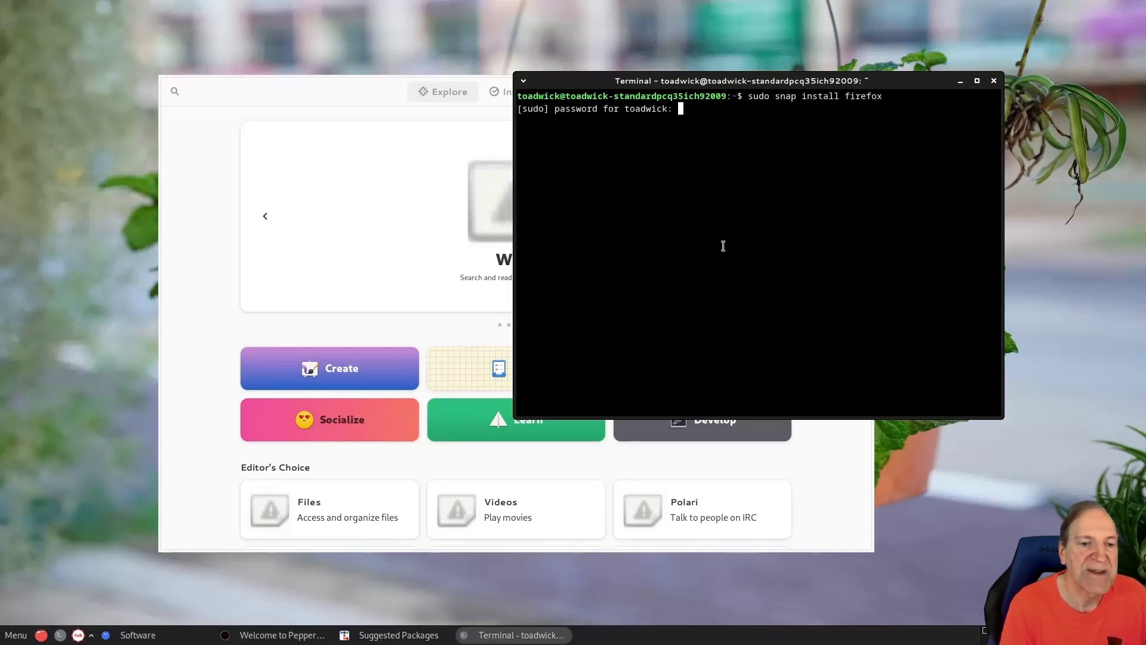
{"action": "key", "text": "Return"}
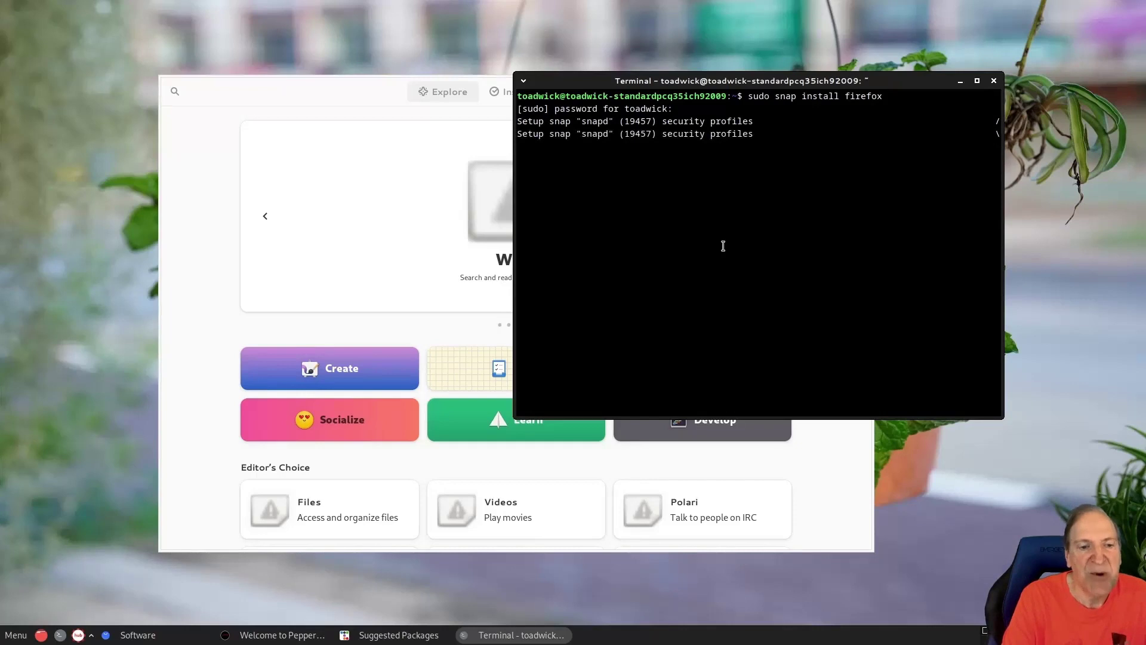
Step: Enlarge the terminal text by three zoom levels and move the terminal window toward the middle of the desktop
{"action": "key", "text": "ctrl+plus"}
{"action": "key", "text": "ctrl+plus"}
{"action": "key", "text": "ctrl+plus"}
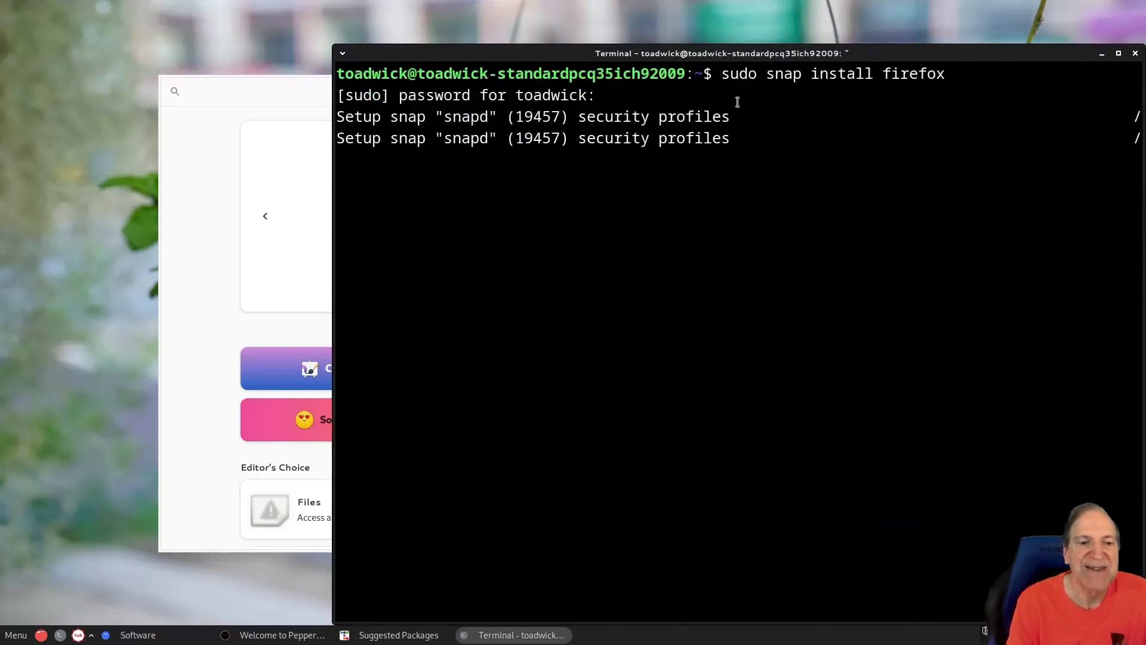
{"action": "left_click_drag", "start_coordinate": [722, 50], "coordinate": [648, 26]}
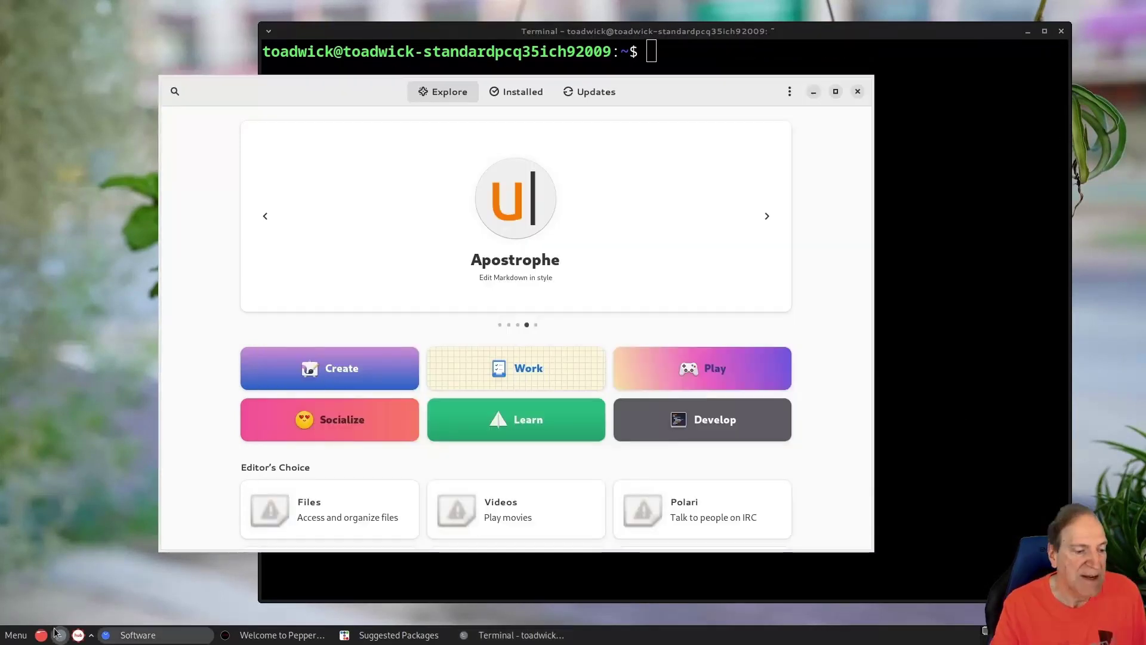
Step: Clear the terminal output and look for Firefox in the Internet and Office application categories
{"action": "key", "text": "ctrl+l"}
{"action": "left_click", "coordinate": [138, 635]}
{"action": "left_click", "coordinate": [16, 634]}
{"action": "mouse_move", "coordinate": [47, 457]}
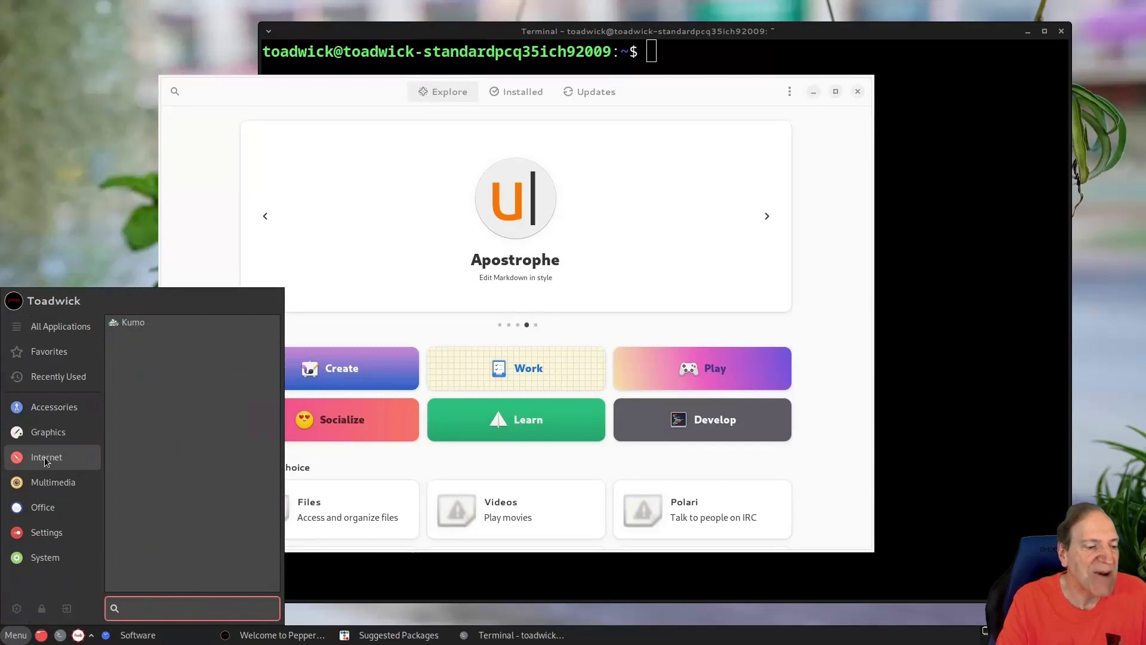
{"action": "mouse_move", "coordinate": [36, 508]}
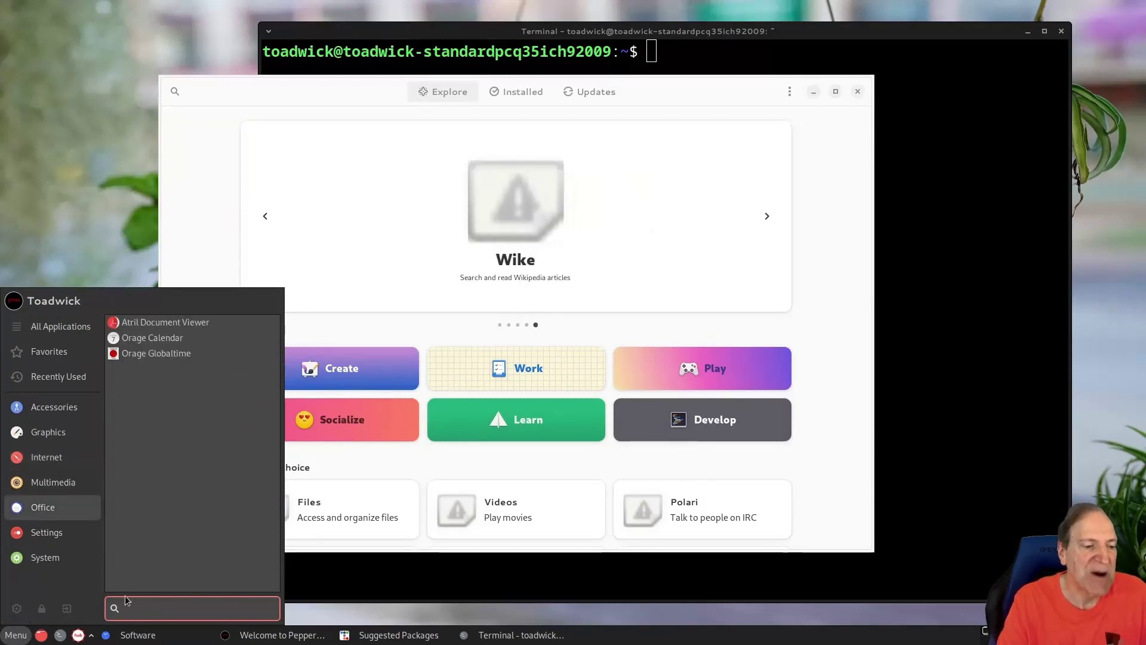
{"action": "left_click", "coordinate": [332, 592]}
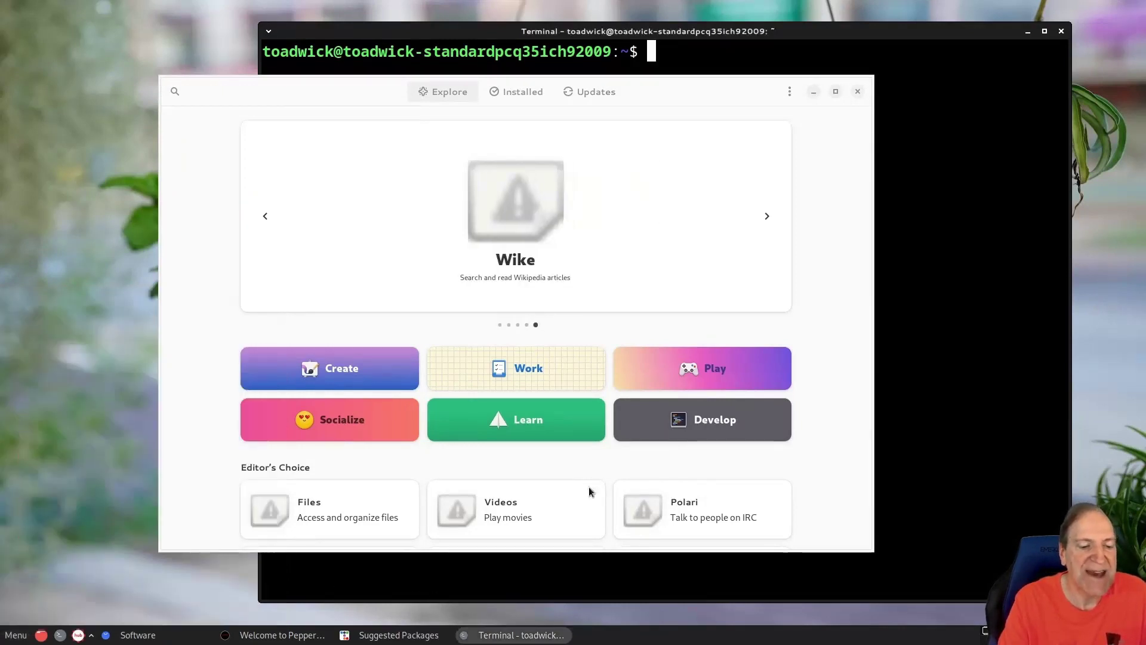
Step: Close the Software, terminal and Suggested Packages windows, leaving only the Welcome to Peppermint window open
{"action": "left_click", "coordinate": [839, 143]}
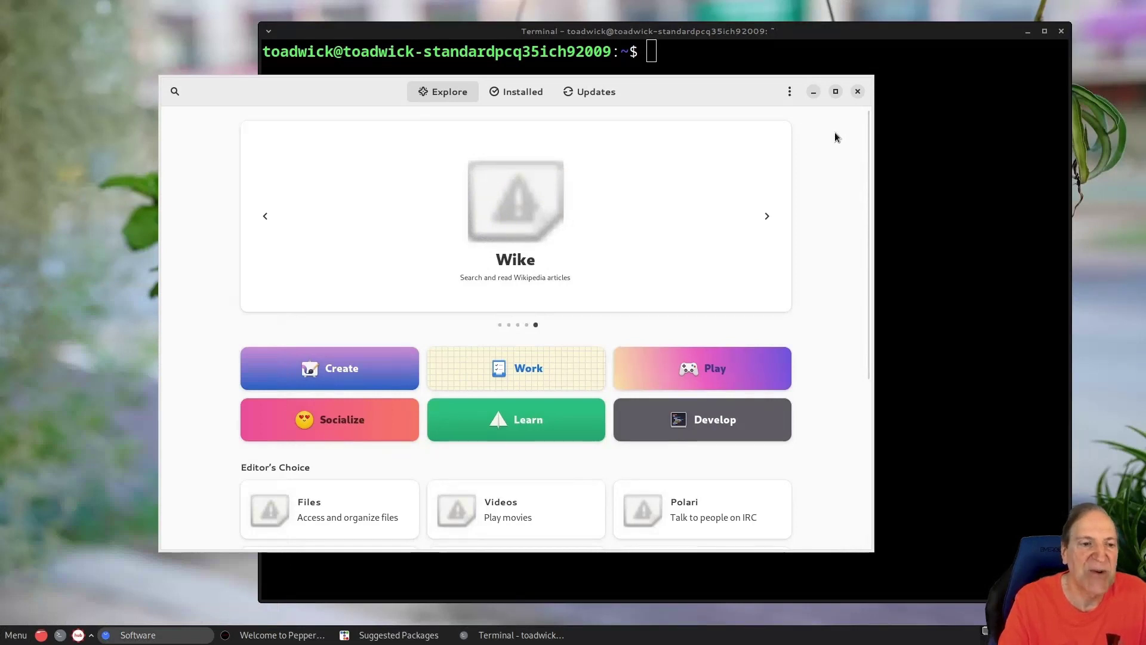
{"action": "left_click", "coordinate": [857, 91]}
{"action": "left_click", "coordinate": [1061, 31]}
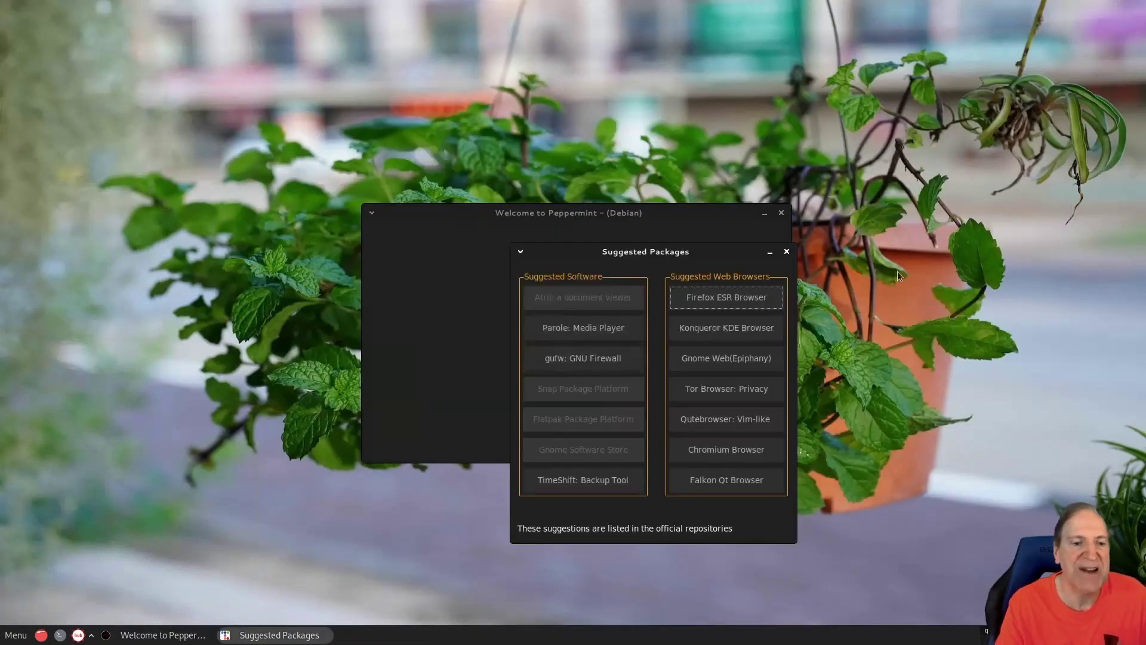
{"action": "left_click", "coordinate": [787, 252]}
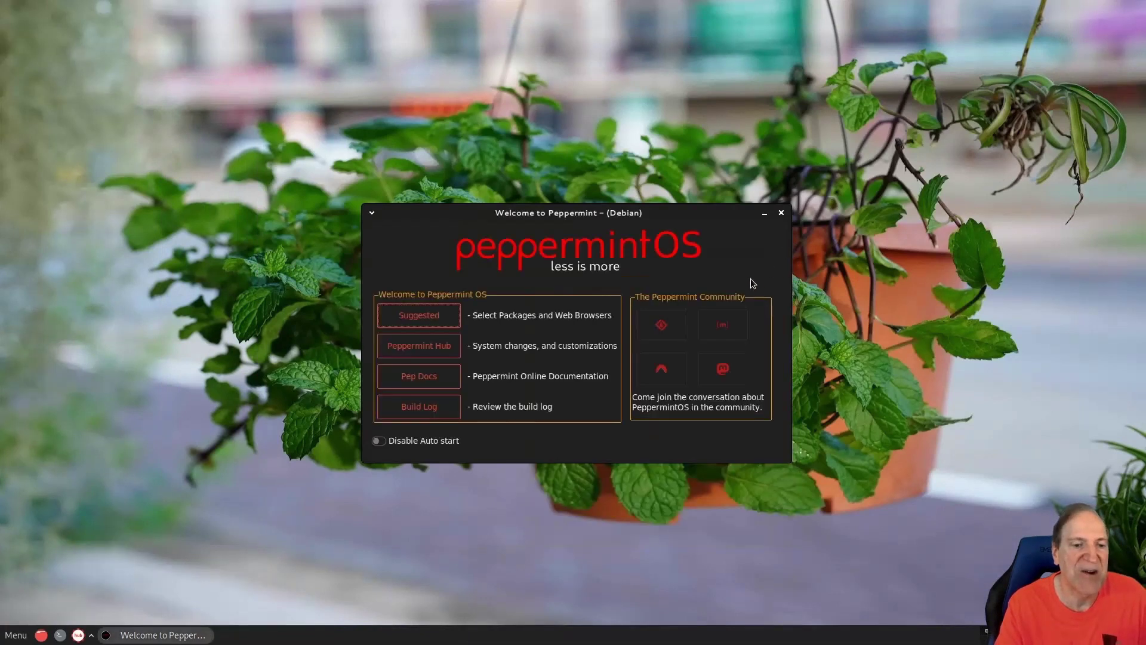
Step: Log out of the current desktop session without saving it for future logins
{"action": "left_click", "coordinate": [2, 642]}
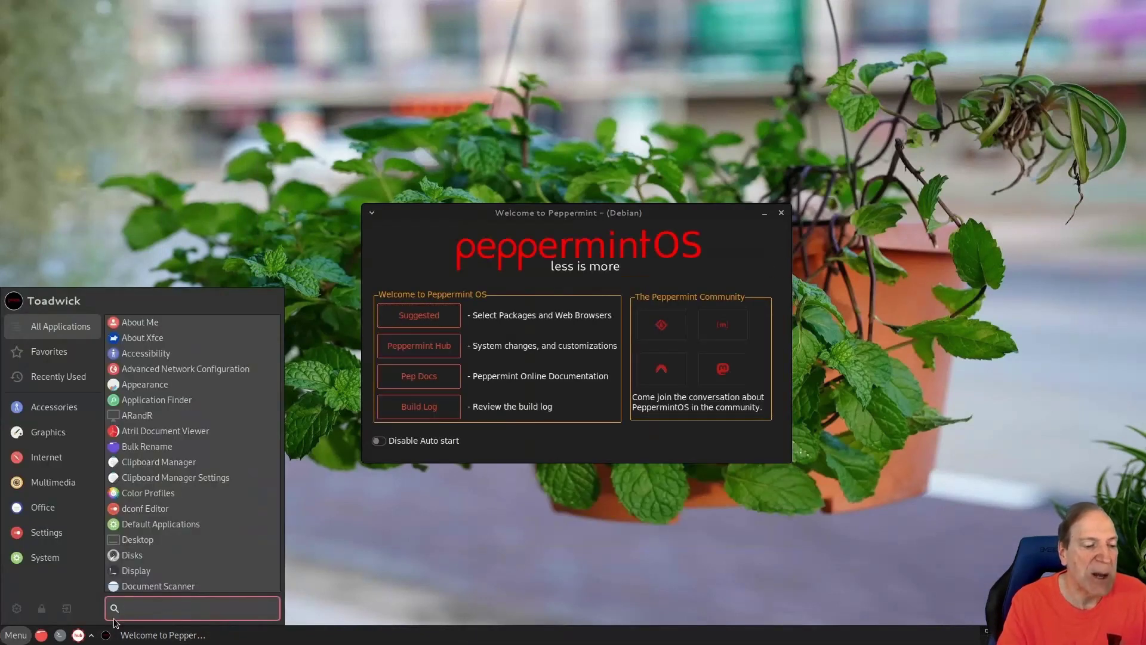
{"action": "left_click", "coordinate": [60, 608]}
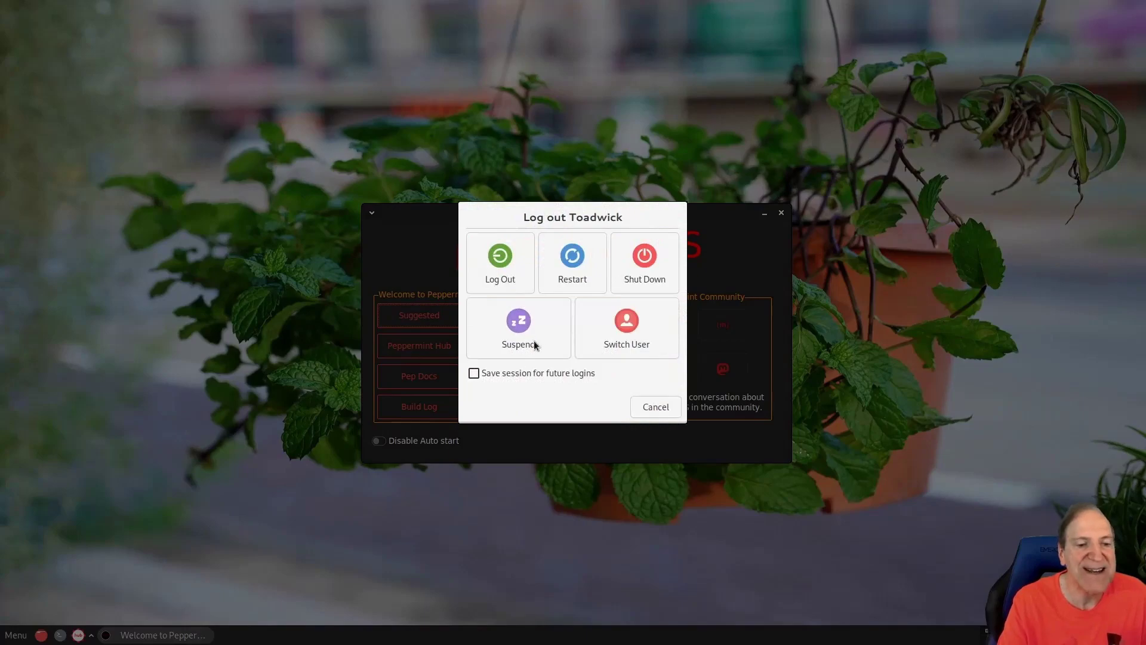
{"action": "left_click", "coordinate": [509, 264]}
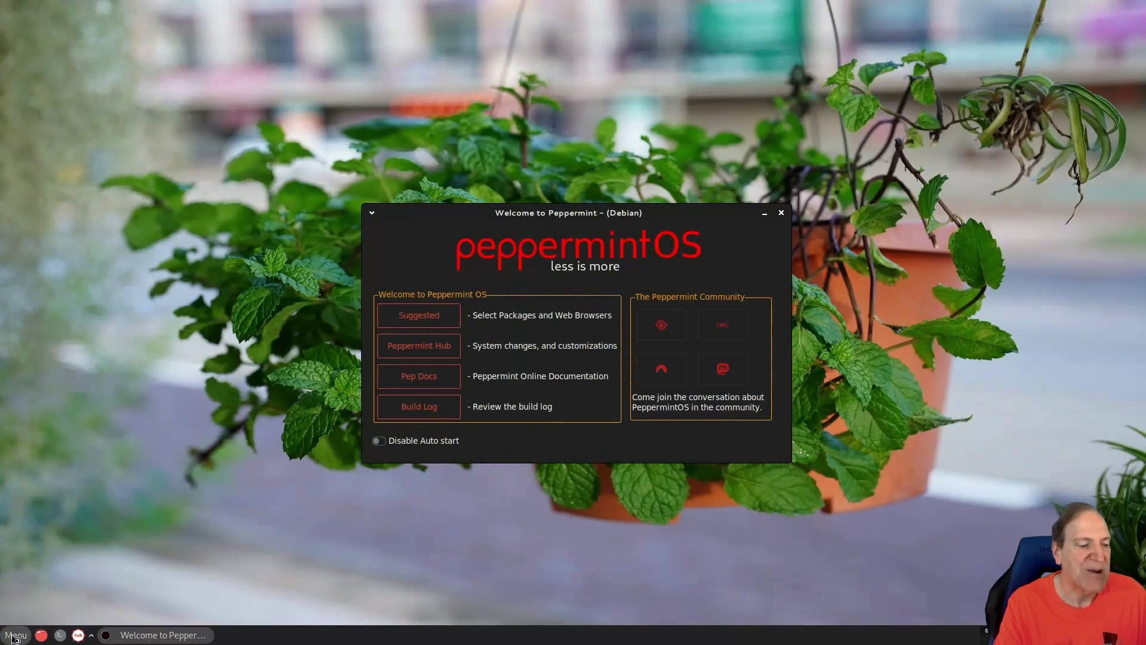
Step: Look for Firefox in the Internet and Accessories application categories and search the installed applications for "fire"
{"action": "left_click", "coordinate": [13, 636]}
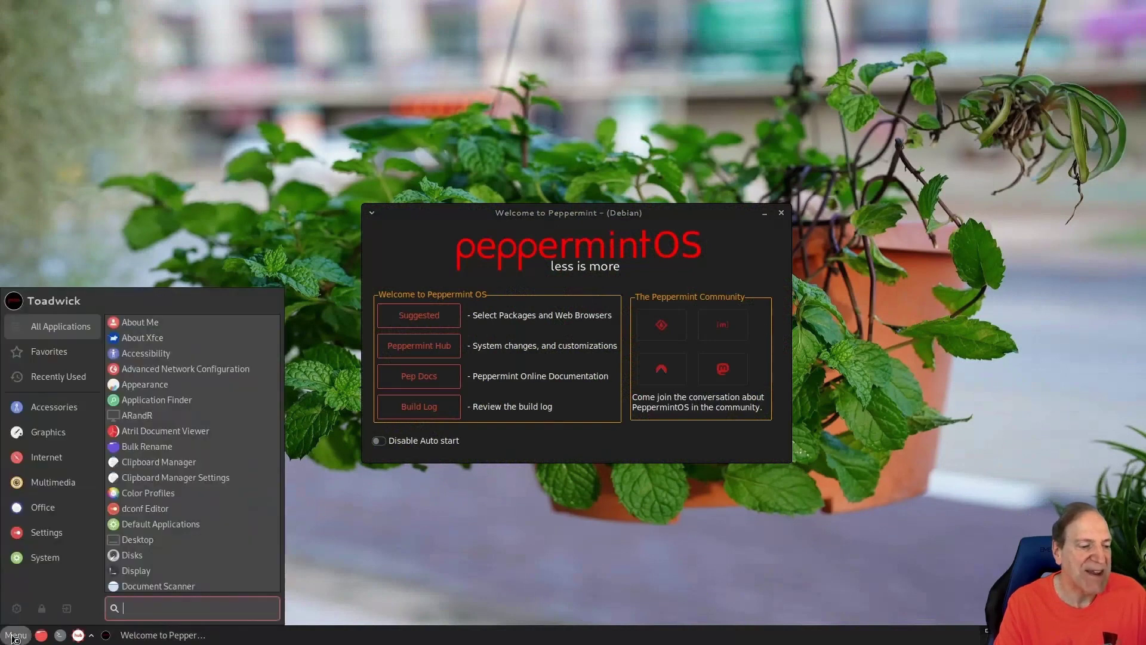
{"action": "left_click", "coordinate": [50, 459]}
{"action": "left_click", "coordinate": [52, 407]}
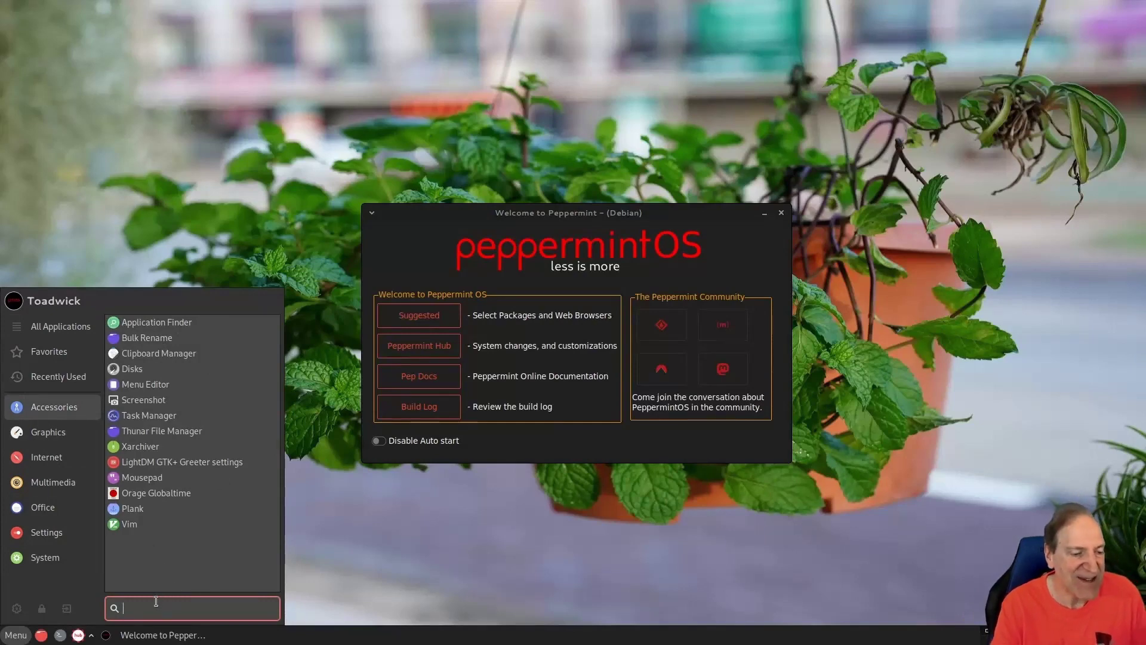
{"action": "type", "text": "fire"}
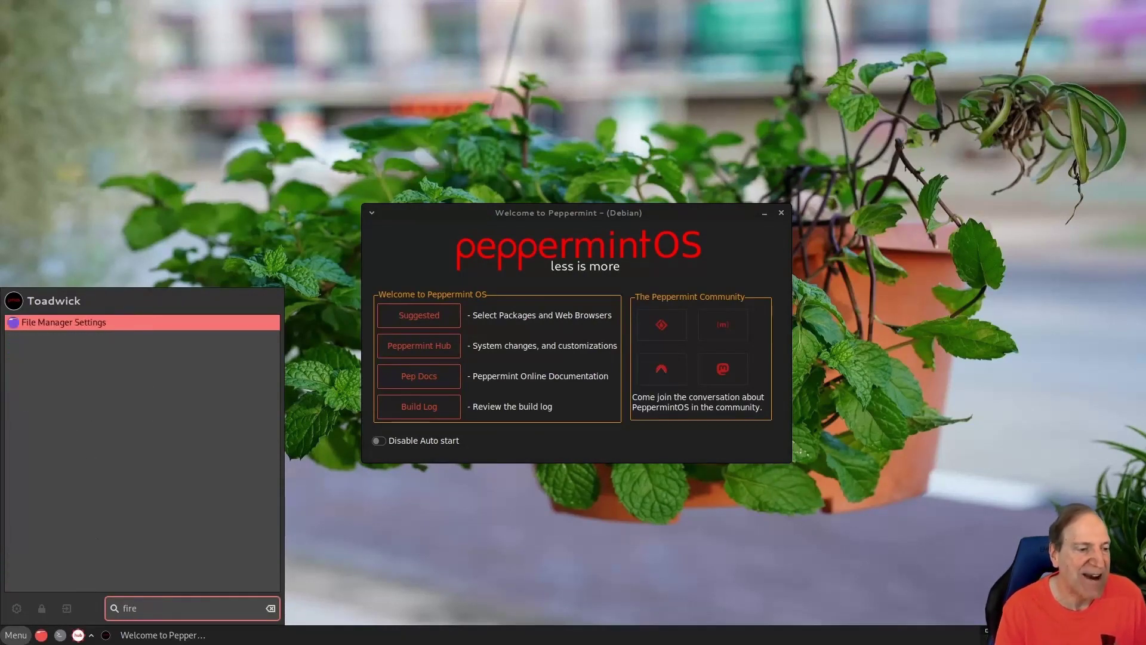
Step: Clear the application search, restart the system and boot Peppermint GNU/Linux
{"action": "key", "text": "BackSpace"}
{"action": "key", "text": "BackSpace"}
{"action": "key", "text": "BackSpace"}
{"action": "key", "text": "BackSpace"}
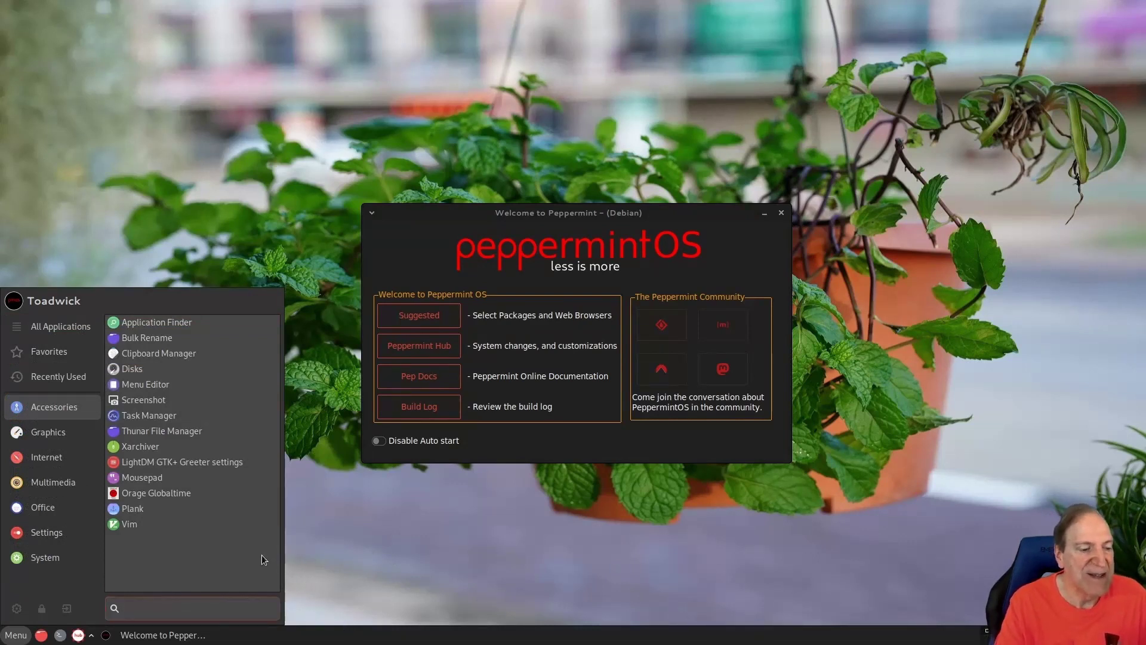
{"action": "left_click", "coordinate": [410, 558]}
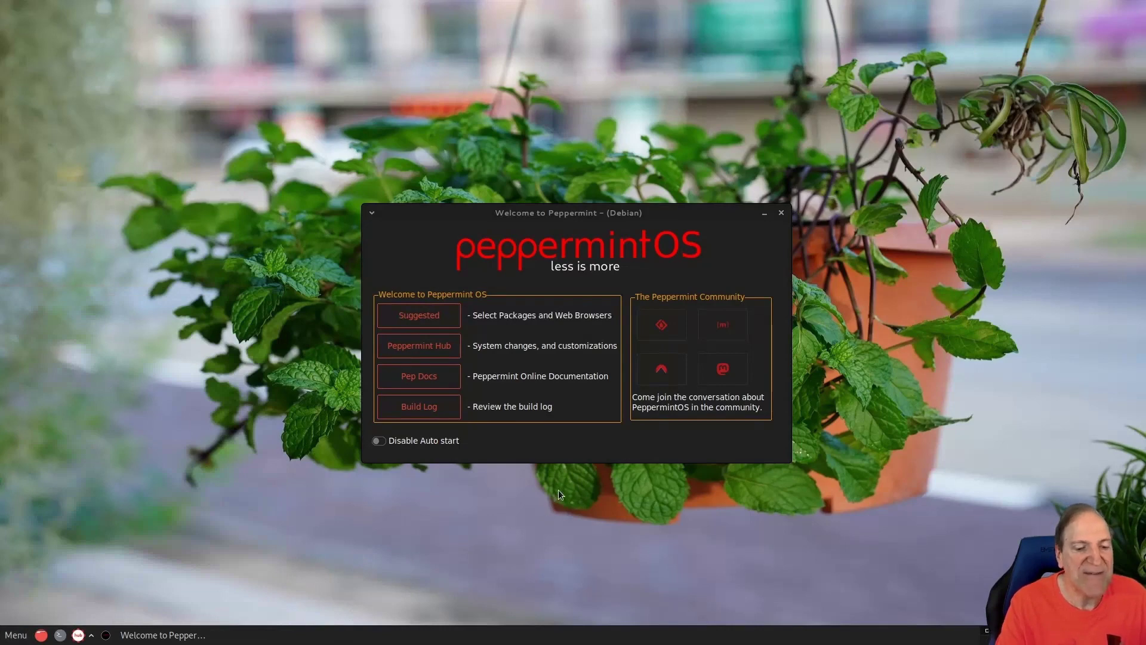
{"action": "left_click", "coordinate": [15, 635]}
{"action": "mouse_move", "coordinate": [63, 566]}
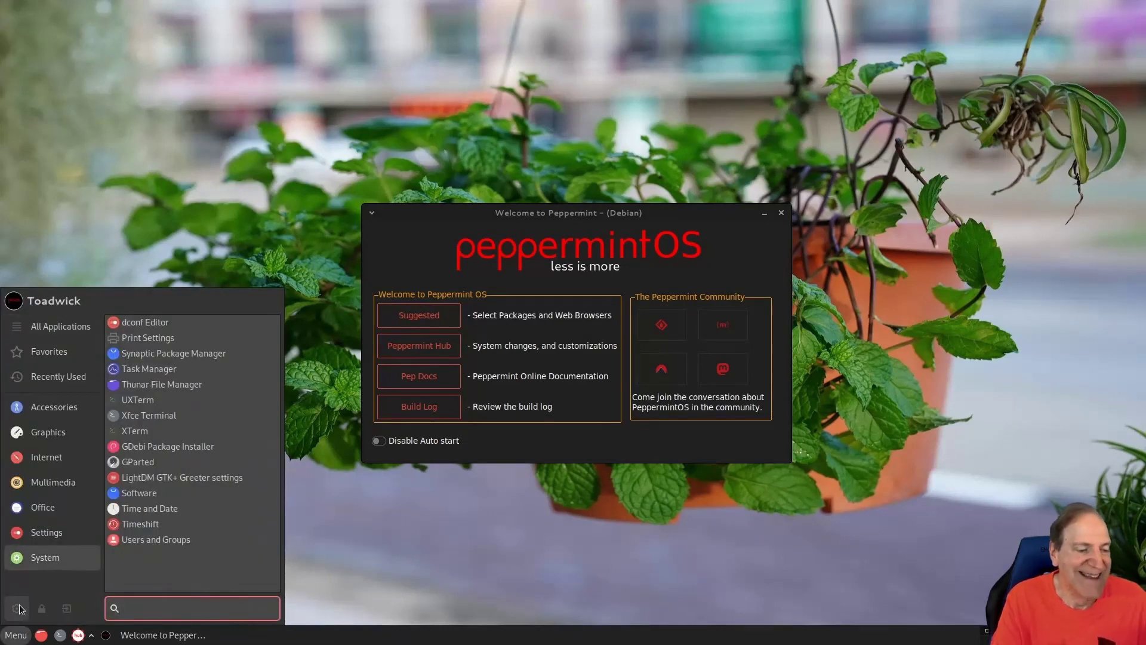
{"action": "left_click", "coordinate": [66, 608]}
{"action": "left_click", "coordinate": [567, 264]}
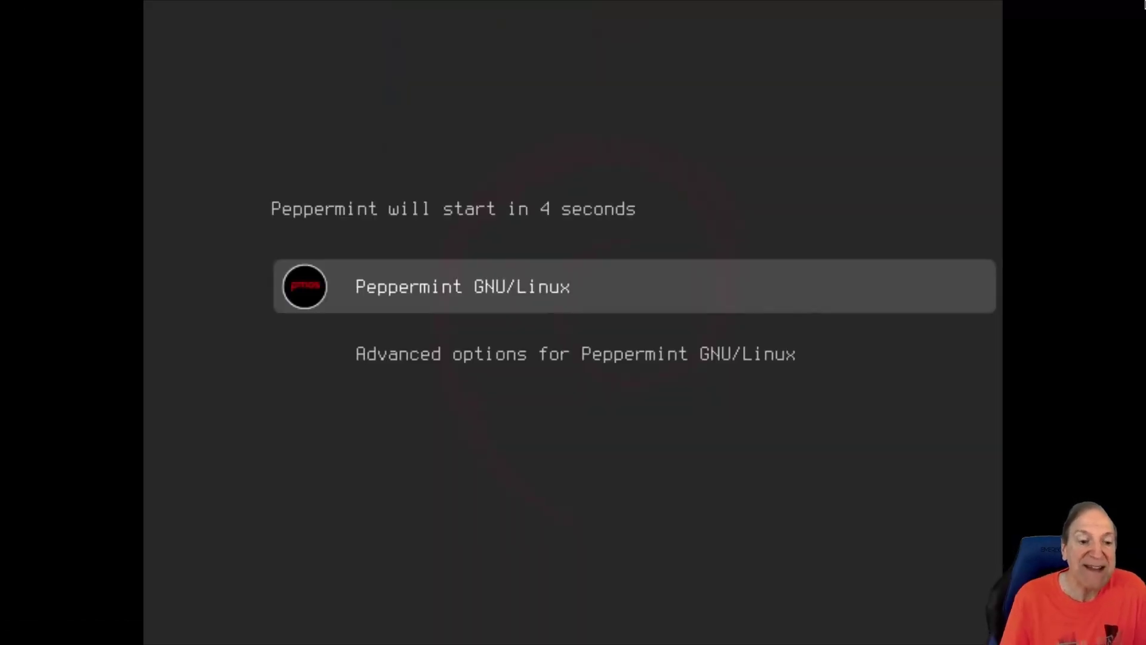
{"action": "key", "text": "Return"}
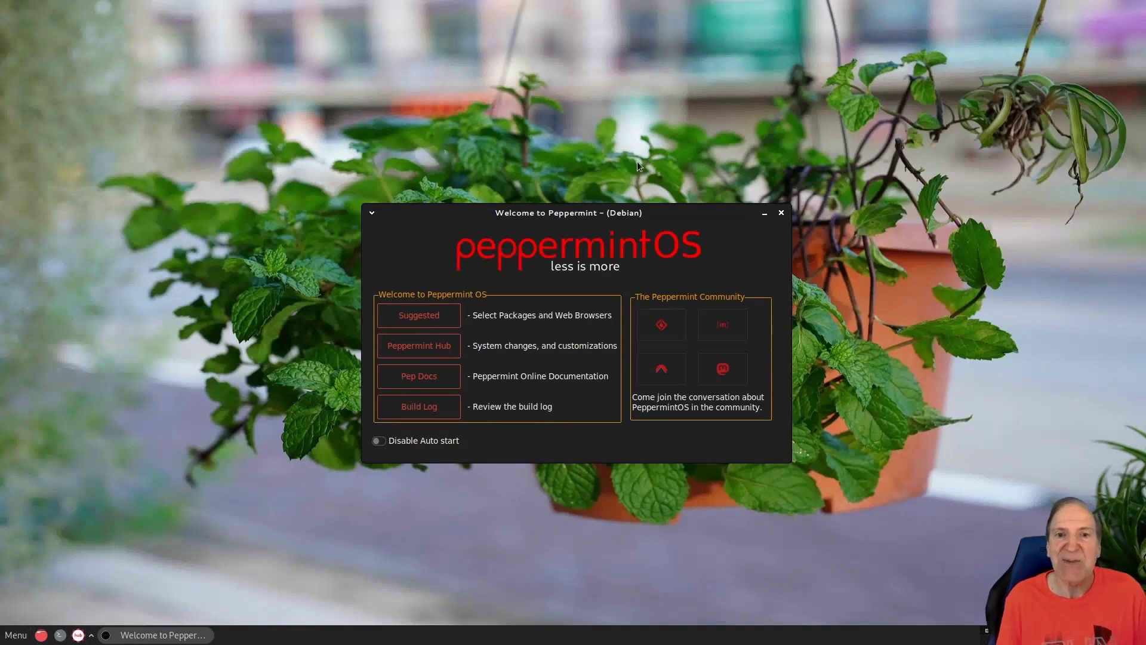
Step: Look for Firefox in the Internet, Accessories and Office application categories and search the installed applications for "firefo"
{"action": "left_click", "coordinate": [16, 634]}
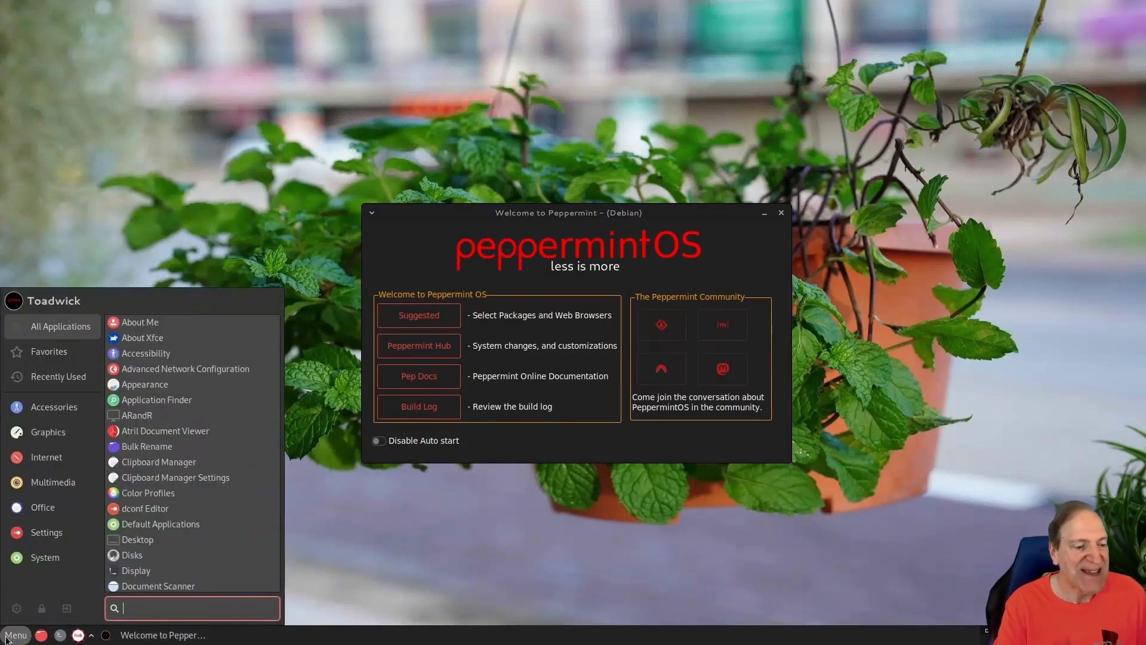
{"action": "left_click", "coordinate": [56, 457]}
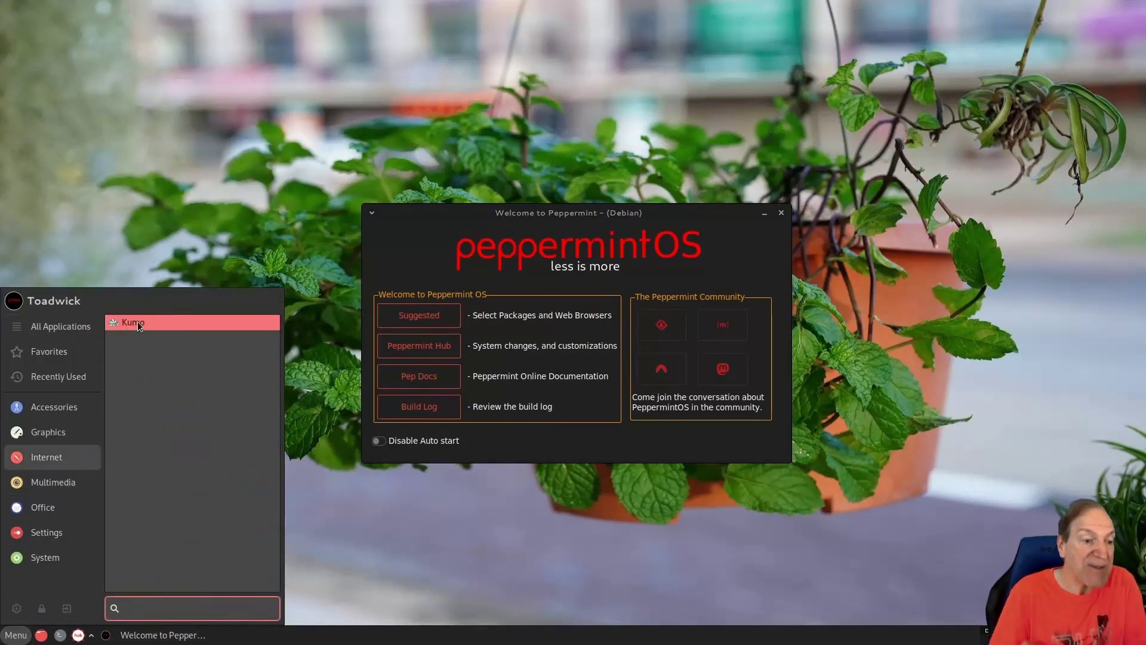
{"action": "left_click", "coordinate": [51, 405]}
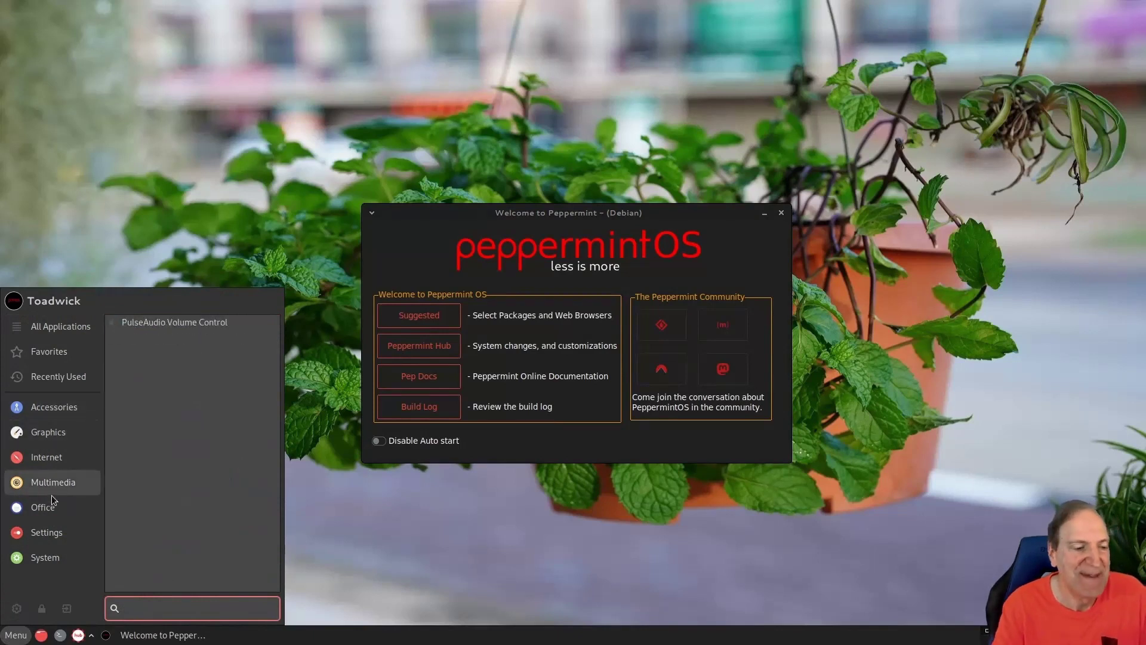
{"action": "mouse_move", "coordinate": [53, 508]}
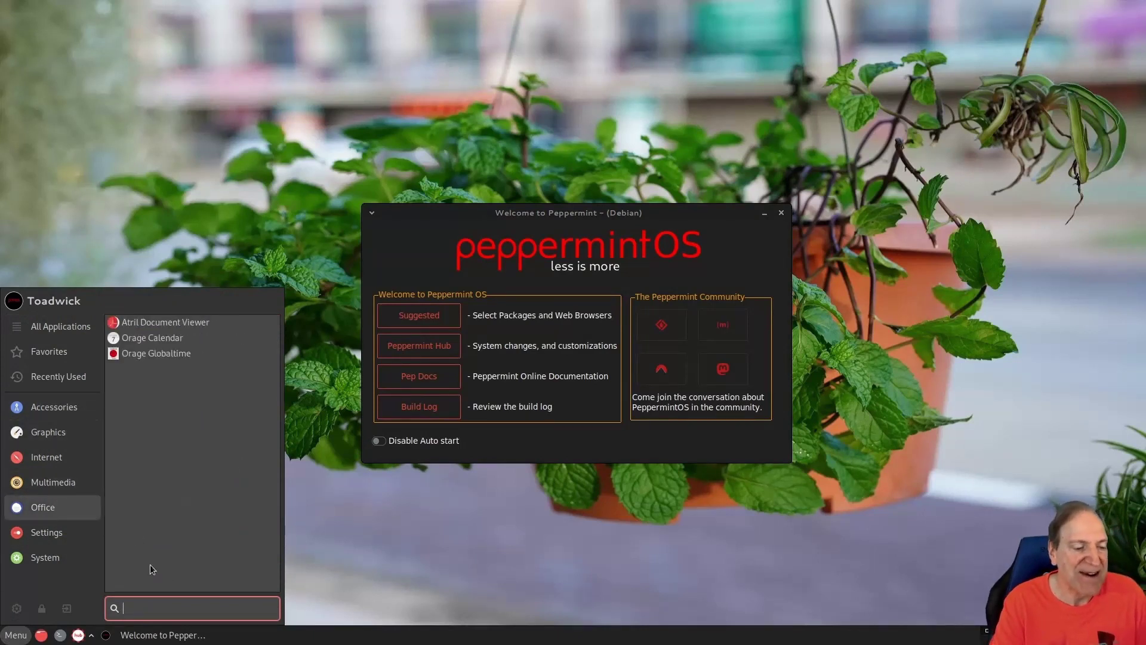
{"action": "type", "text": "firefo"}
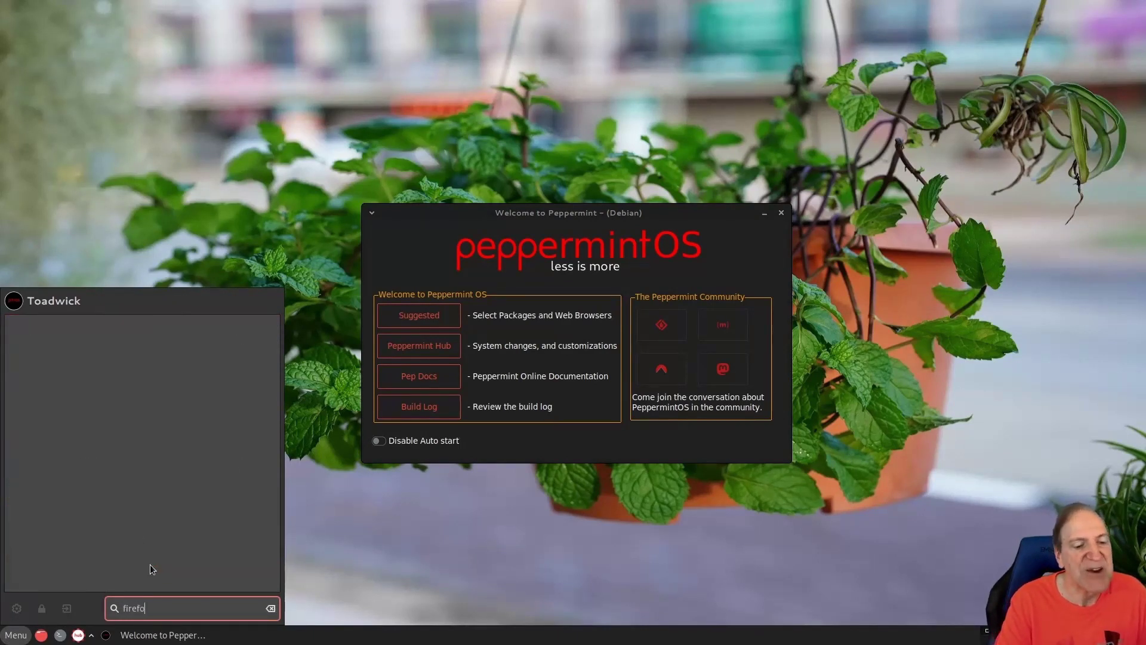
{"action": "key", "text": "BackSpace"}
{"action": "key", "text": "BackSpace"}
{"action": "key", "text": "BackSpace"}
{"action": "key", "text": "BackSpace"}
{"action": "key", "text": "BackSpace"}
{"action": "key", "text": "BackSpace"}
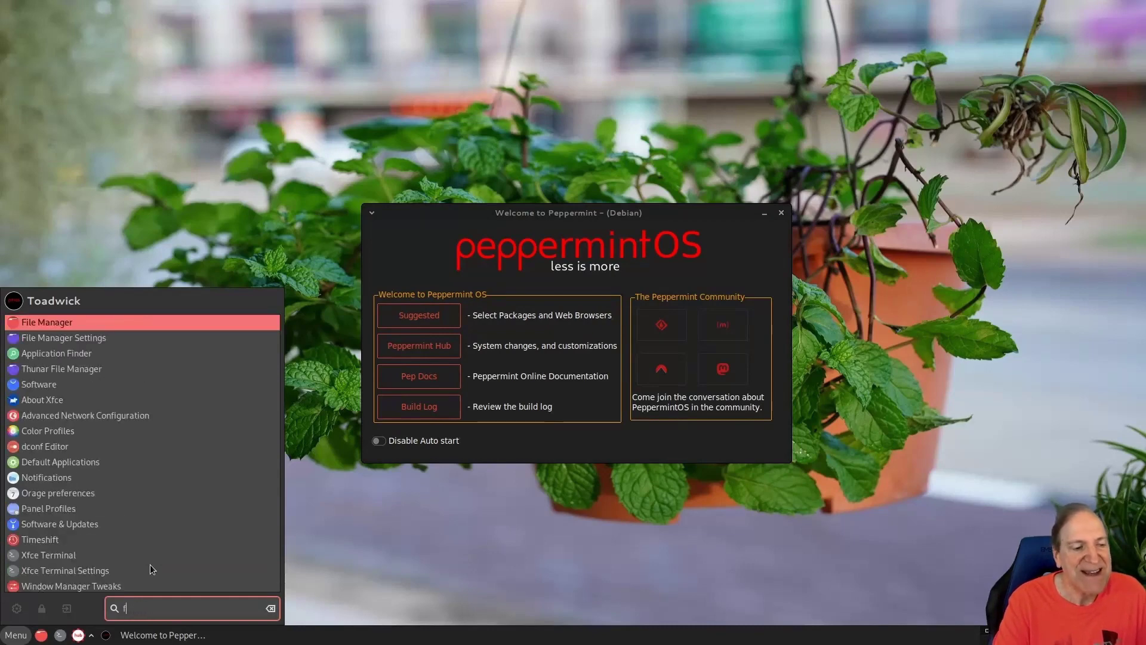
Step: Launch Firefox from a terminal with "snap run firefox", reposition its window and skip the first setup page
{"action": "left_click", "coordinate": [60, 635]}
{"action": "type", "text": "snap"}
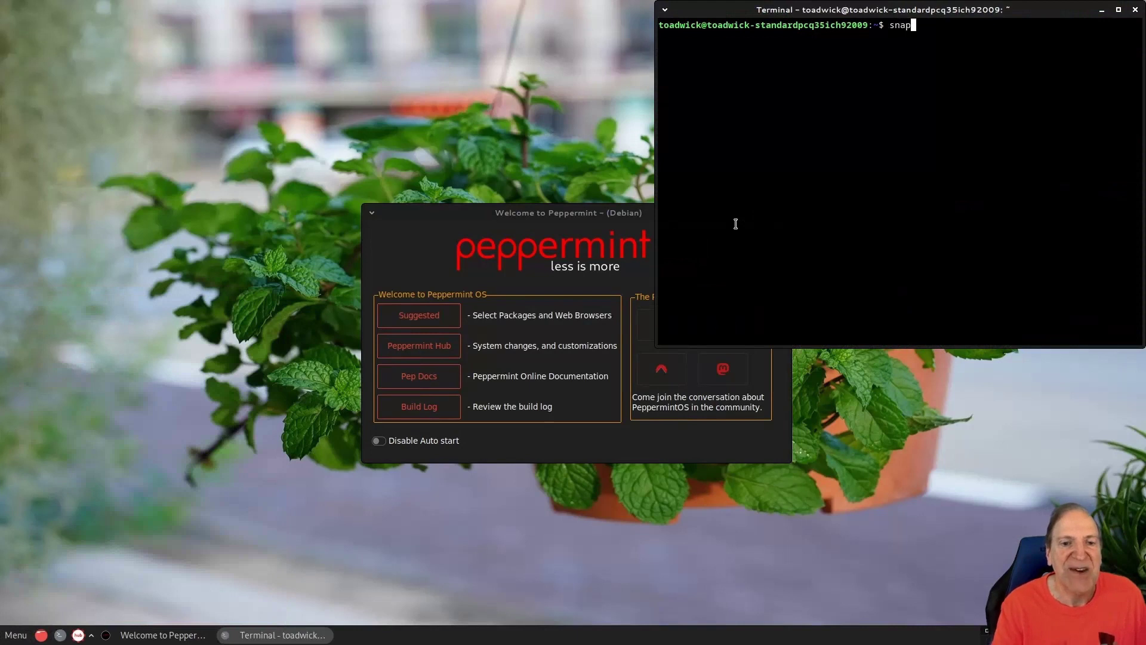
{"action": "type", "text": " run firefox"}
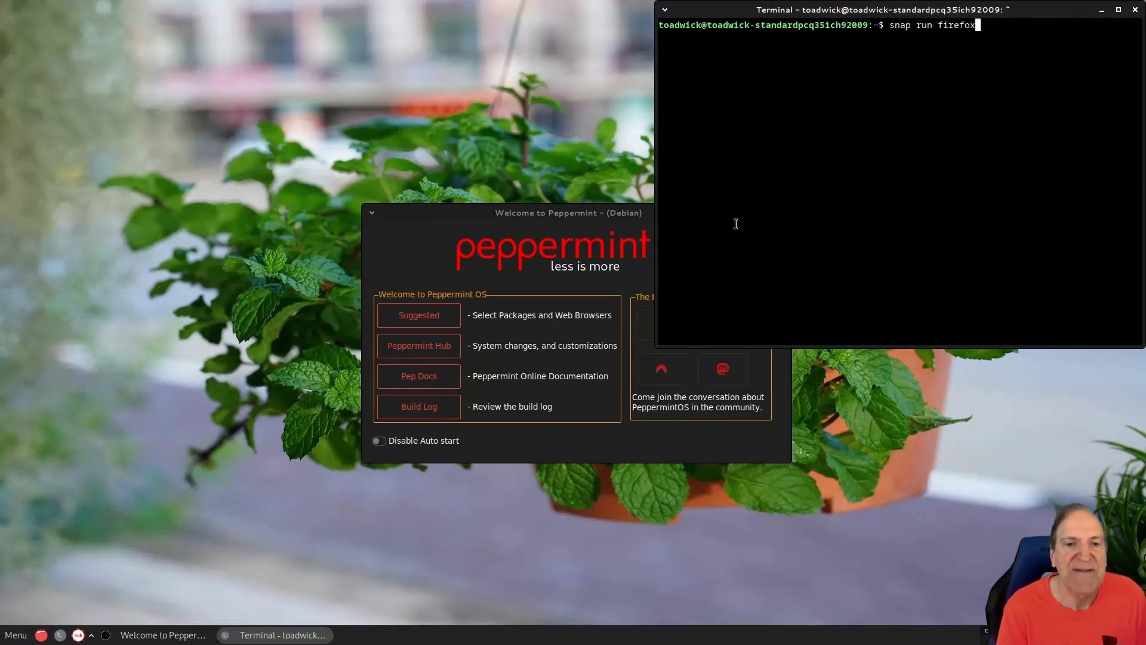
{"action": "key", "text": "Return"}
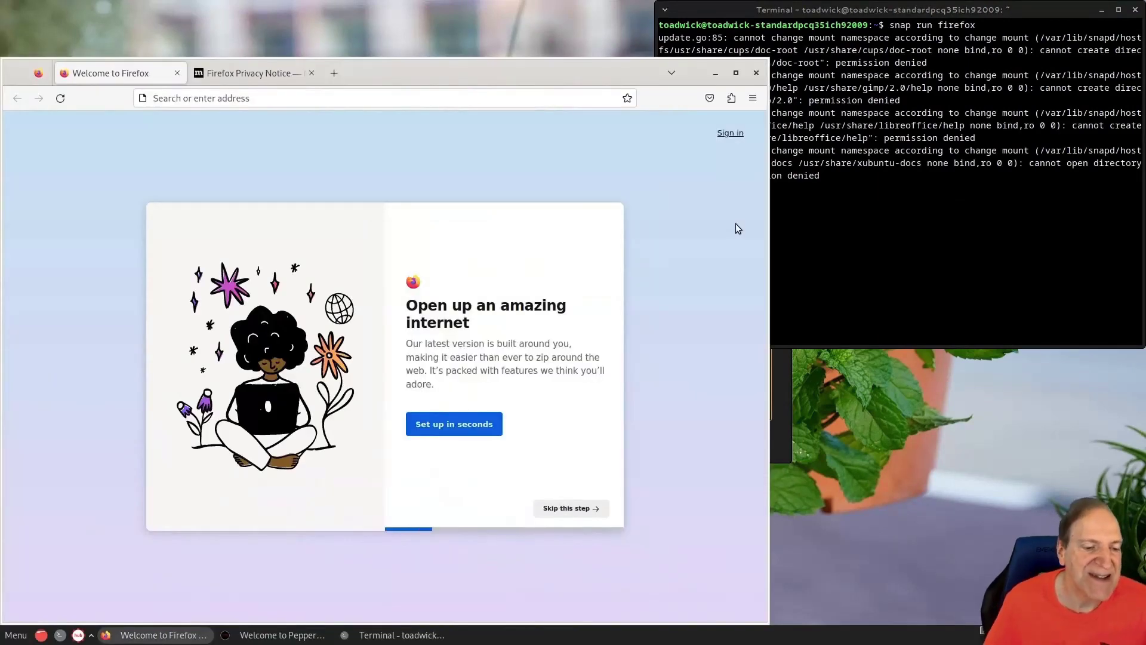
{"action": "left_click_drag", "start_coordinate": [500, 73], "coordinate": [580, 48]}
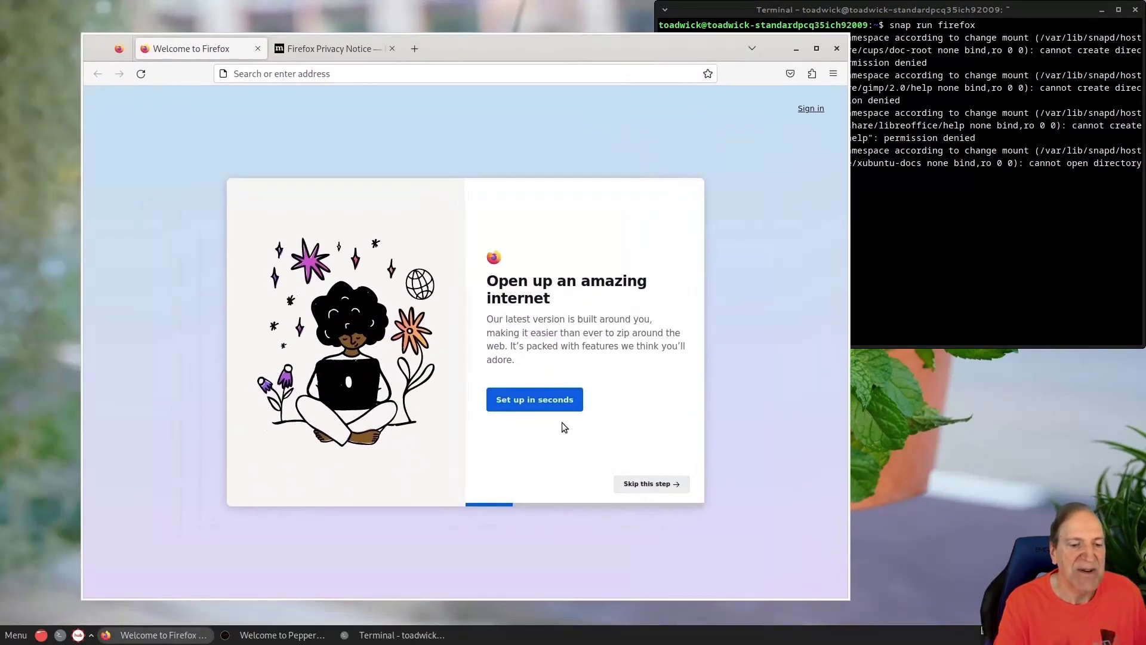
{"action": "left_click", "coordinate": [649, 487]}
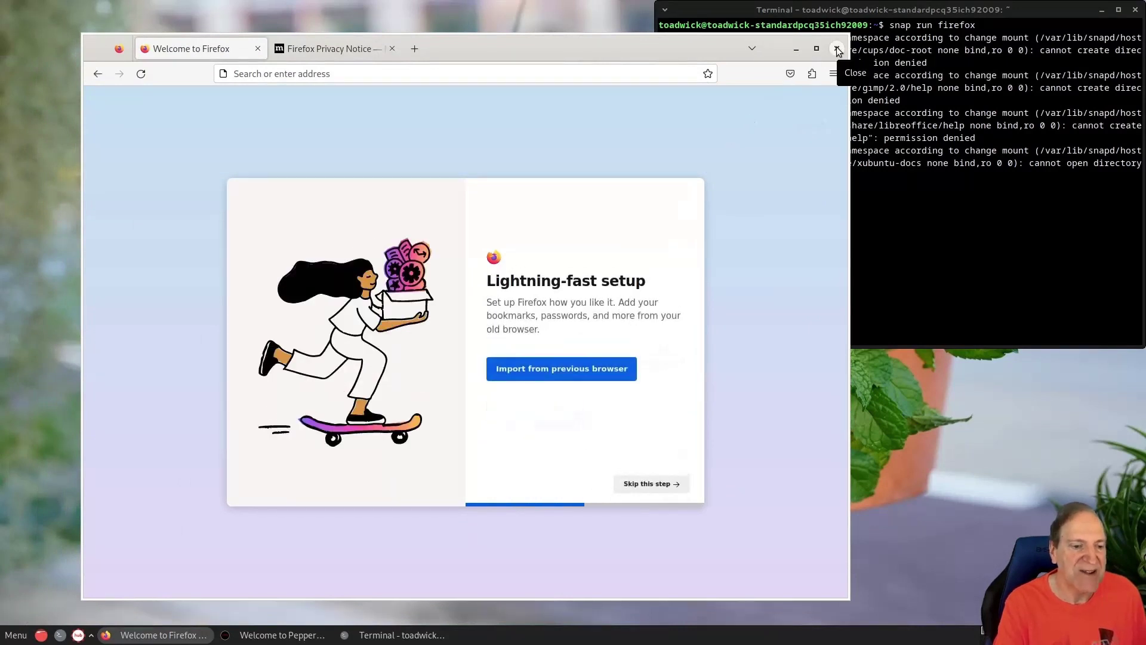
Step: Search the web for "snap store", open the Snapcraft store site and browse its featured apps
{"action": "left_click", "coordinate": [545, 72]}
{"action": "type", "text": "snap store"}
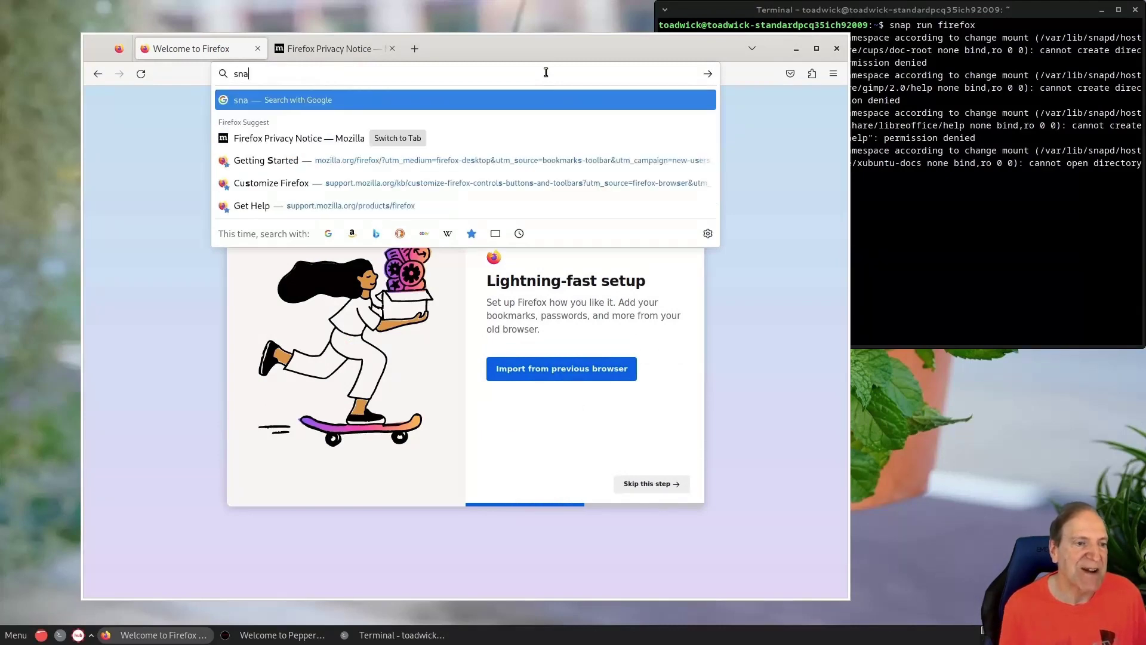
{"action": "key", "text": "Return"}
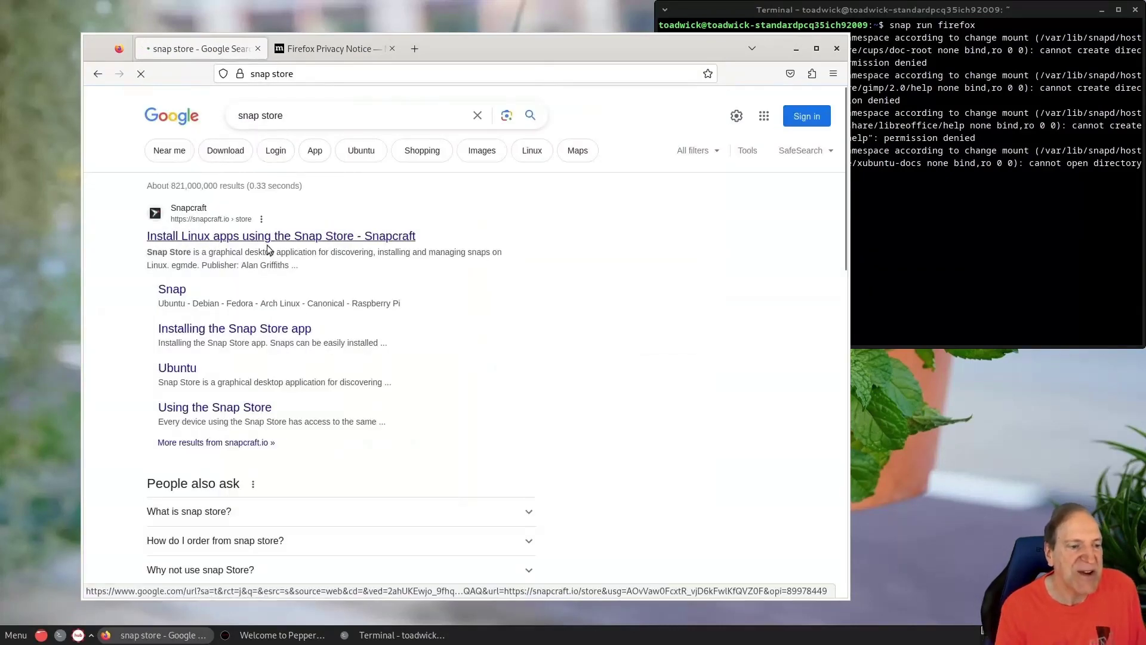
{"action": "left_click", "coordinate": [266, 242]}
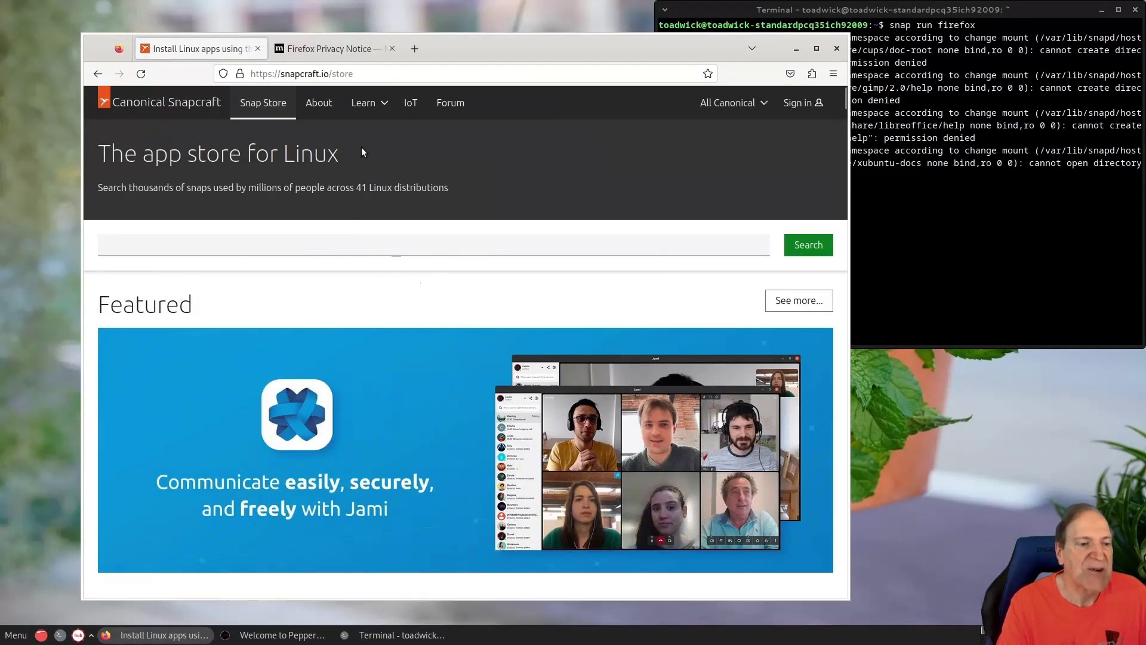
{"action": "scroll", "coordinate": [588, 222], "scroll_direction": "down", "scroll_amount": 3}
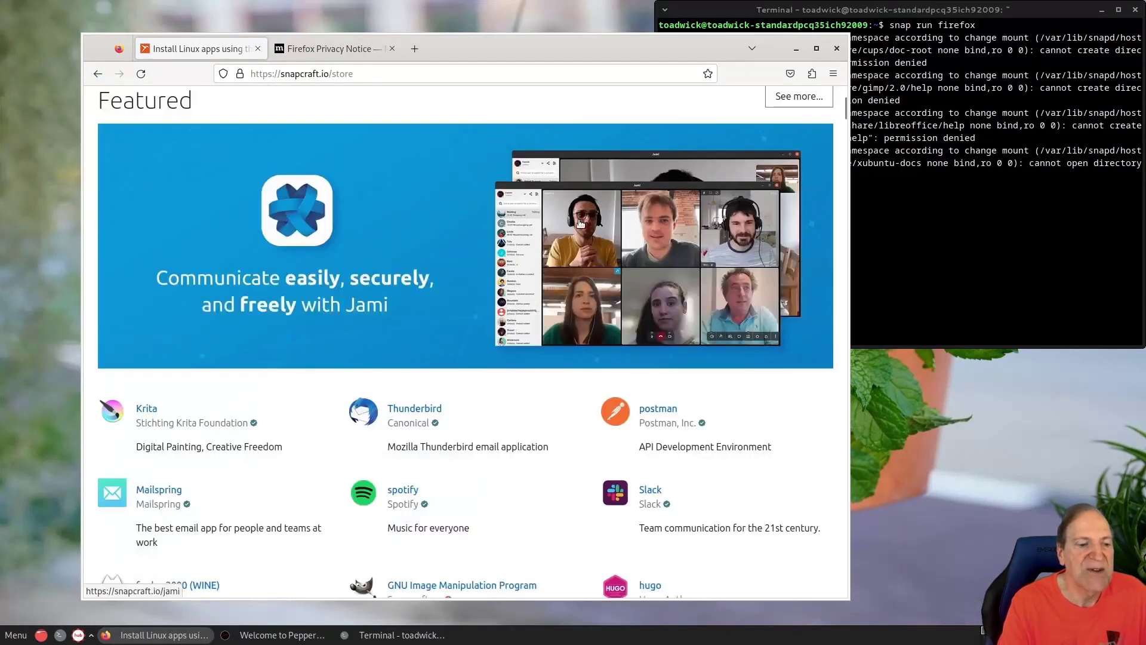
{"action": "scroll", "coordinate": [574, 227], "scroll_direction": "down", "scroll_amount": 5}
{"action": "scroll", "coordinate": [573, 225], "scroll_direction": "up", "scroll_amount": 15}
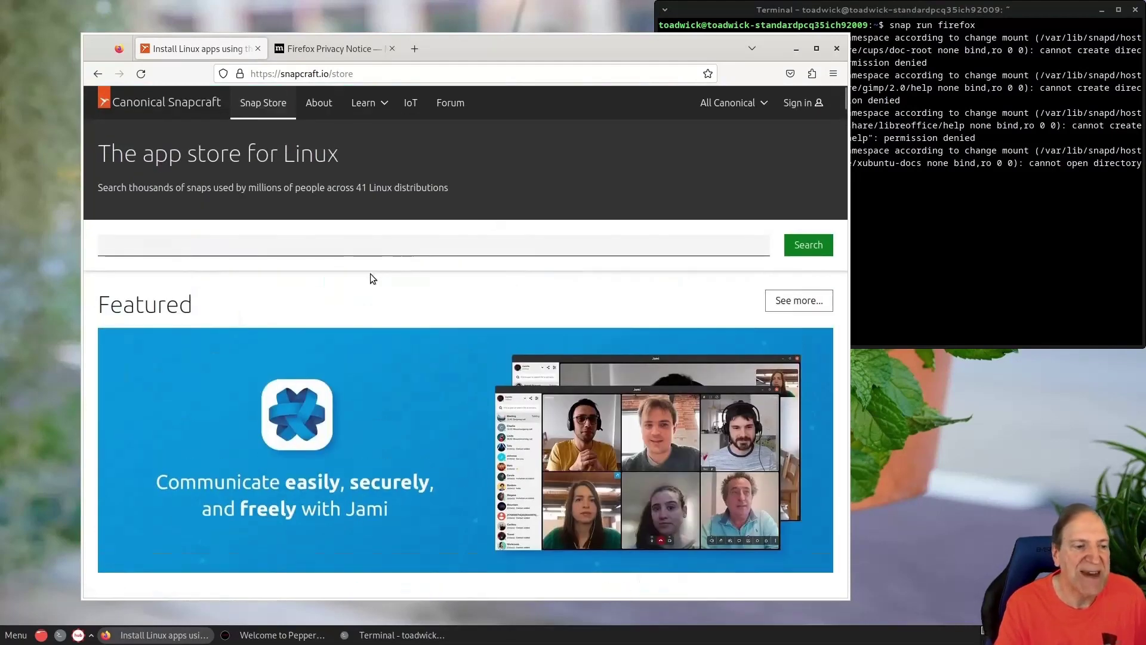
Step: Search the Snap Store for "firefox" and open the page of Mozilla's firefox snap
{"action": "left_click", "coordinate": [342, 249]}
{"action": "type", "text": "firefox"}
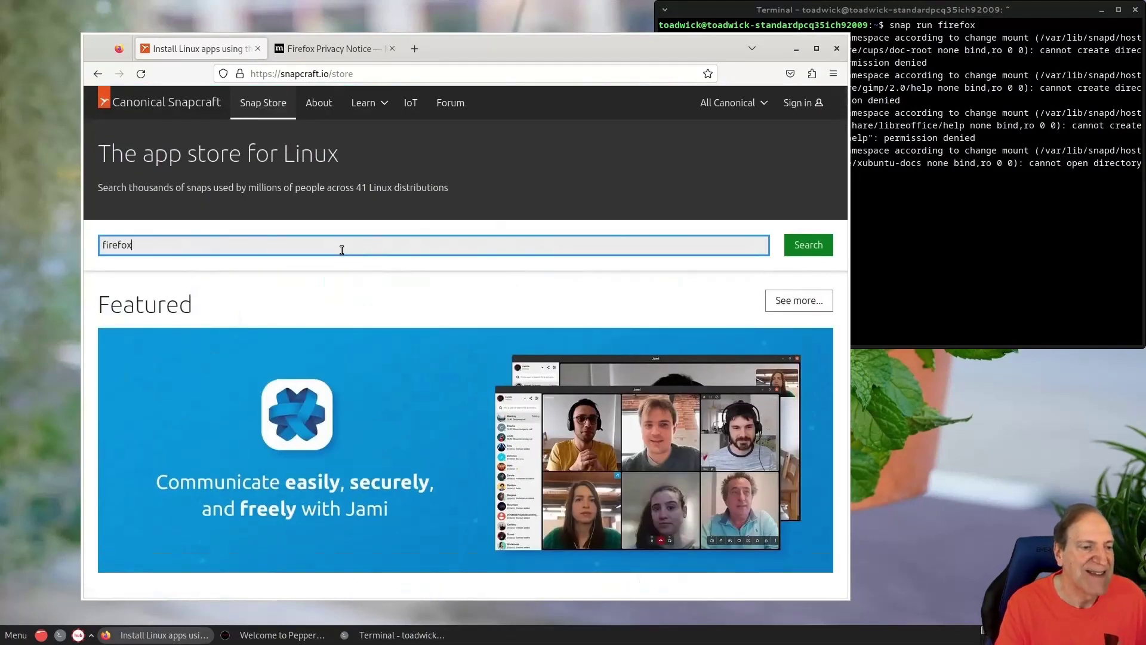
{"action": "key", "text": "Return"}
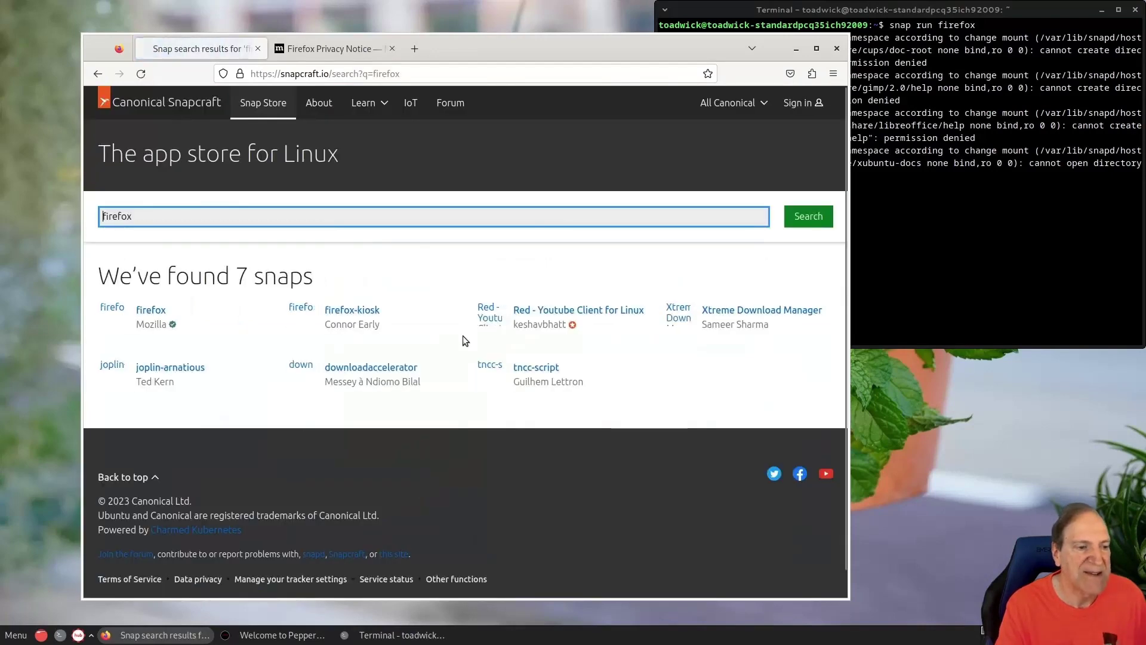
{"action": "left_click", "coordinate": [150, 311]}
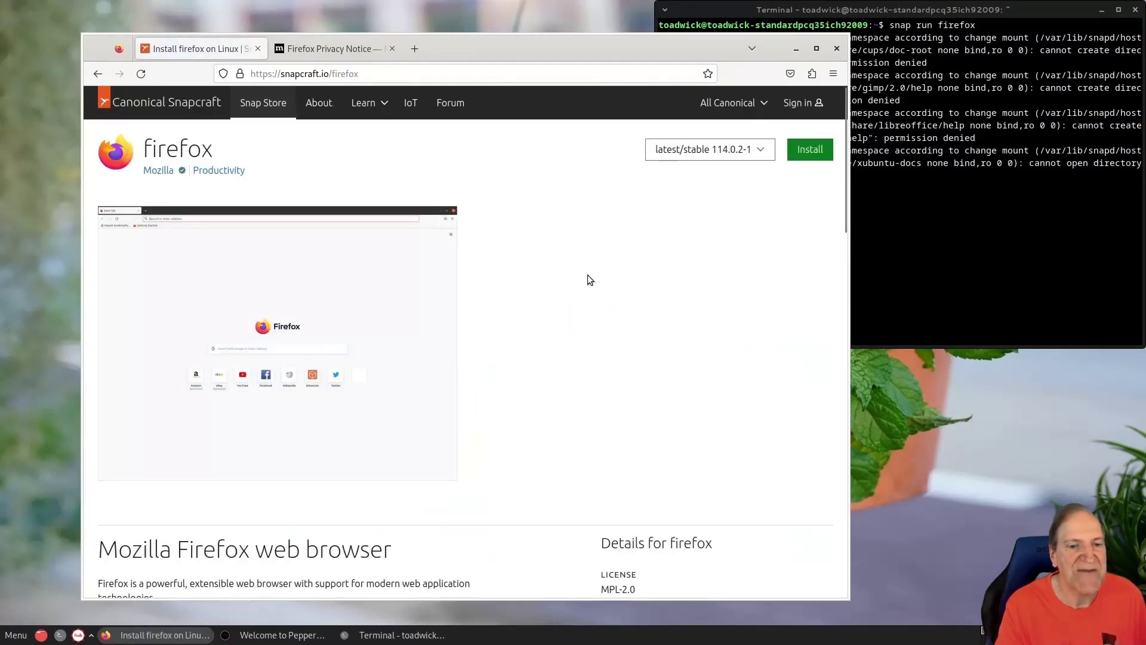
Step: Open the Debian installation instructions for the firefox snap and review the commands for enabling snapd and installing Firefox
{"action": "scroll", "coordinate": [633, 274], "scroll_direction": "down", "scroll_amount": 6}
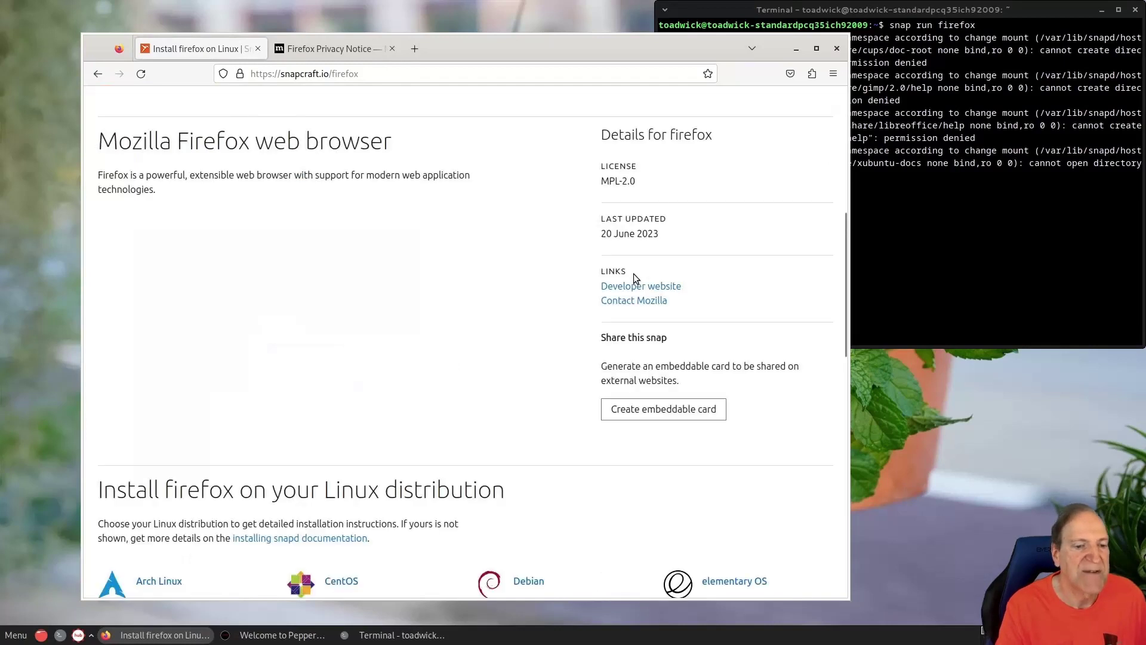
{"action": "scroll", "coordinate": [554, 301], "scroll_direction": "down", "scroll_amount": 3}
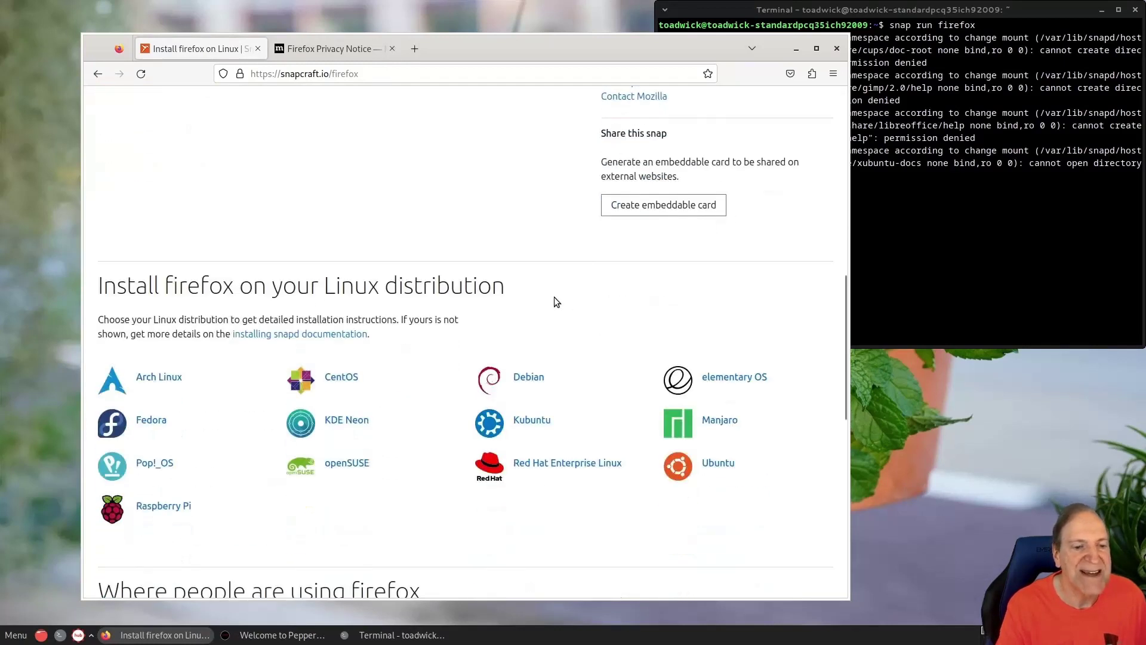
{"action": "left_click", "coordinate": [509, 383]}
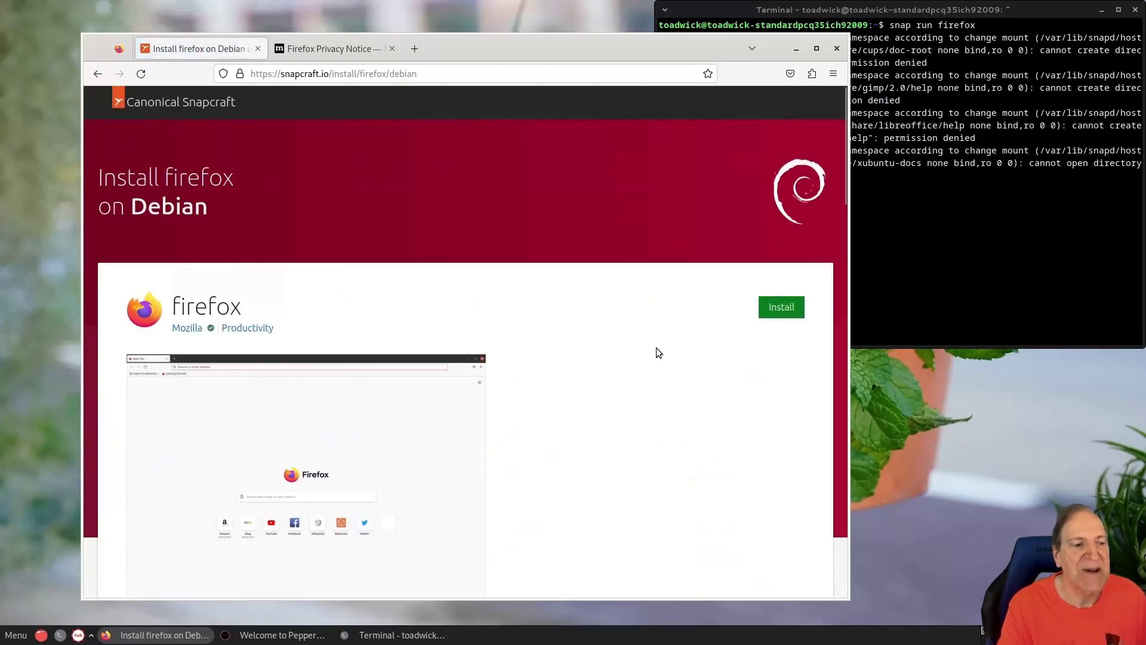
{"action": "scroll", "coordinate": [665, 342], "scroll_direction": "down", "scroll_amount": 6}
{"action": "scroll", "coordinate": [665, 342], "scroll_direction": "up", "scroll_amount": 3}
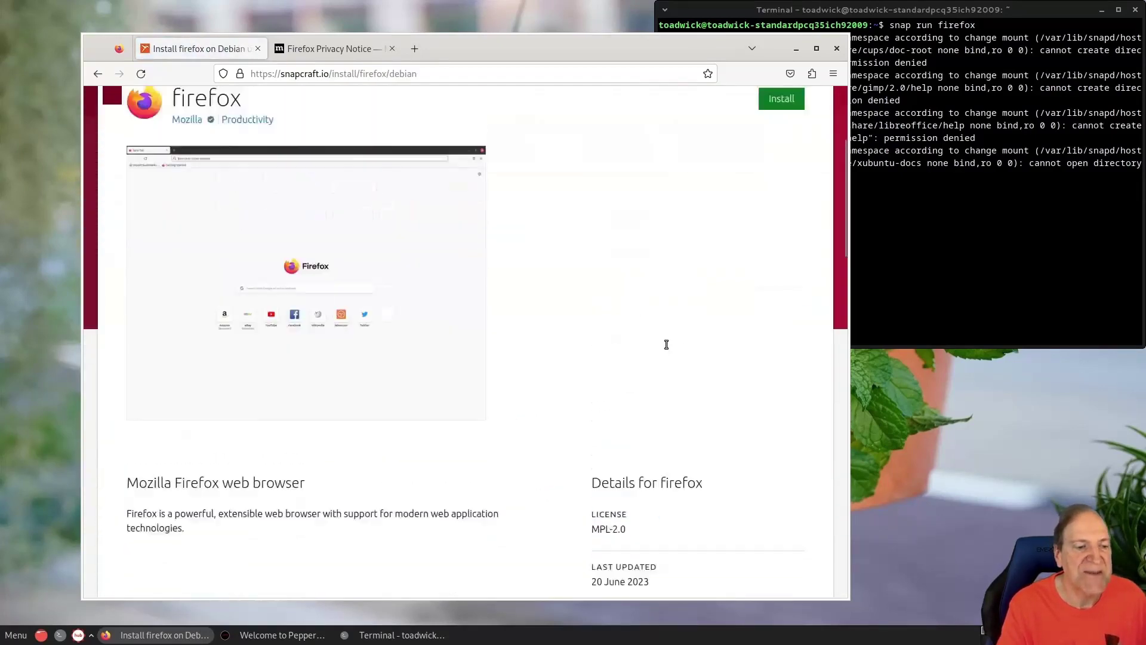
{"action": "left_click", "coordinate": [794, 179]}
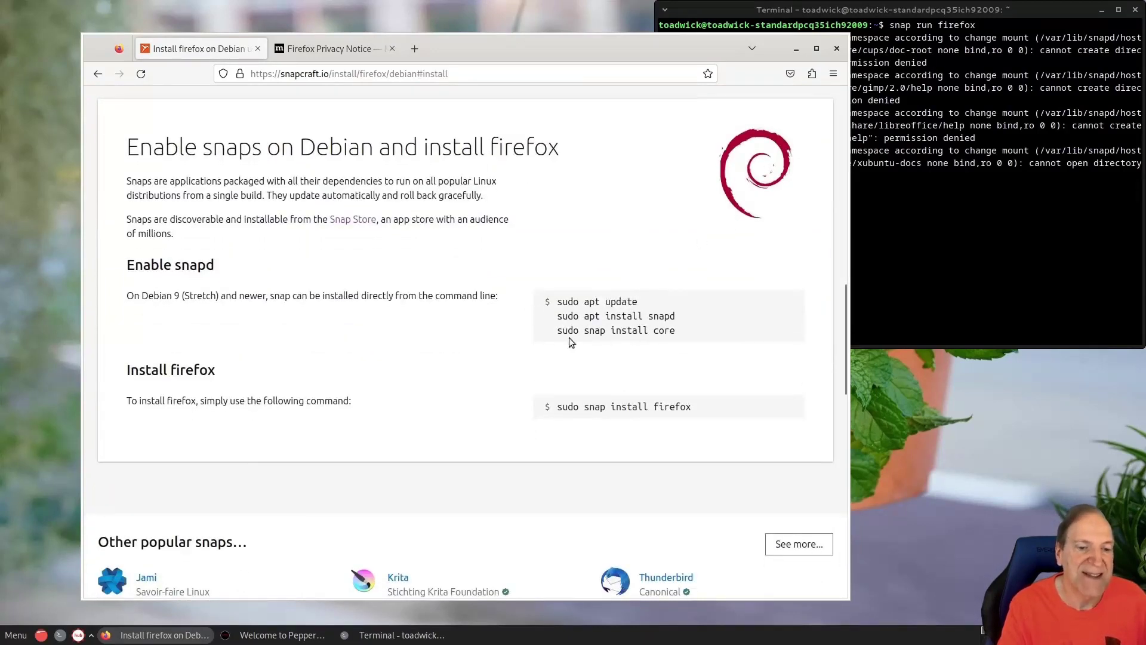
{"action": "scroll", "coordinate": [493, 349], "scroll_direction": "down", "scroll_amount": 2}
{"action": "scroll", "coordinate": [493, 349], "scroll_direction": "up", "scroll_amount": 2}
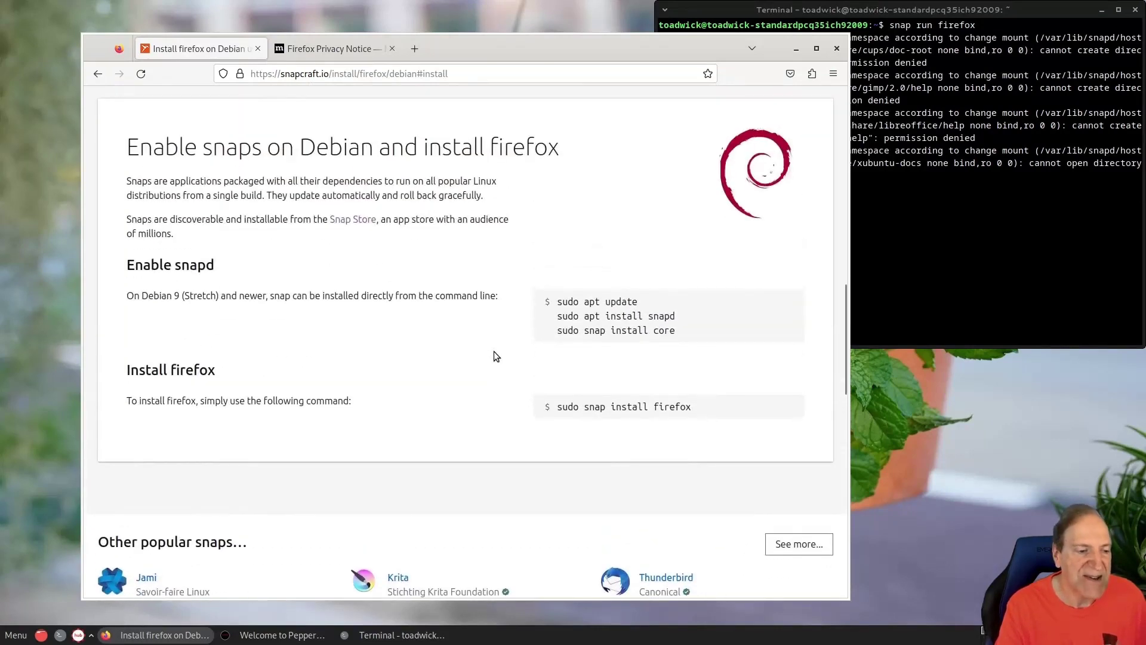
{"action": "scroll", "coordinate": [493, 356], "scroll_direction": "down", "scroll_amount": 8}
{"action": "scroll", "coordinate": [493, 353], "scroll_direction": "down", "scroll_amount": 5}
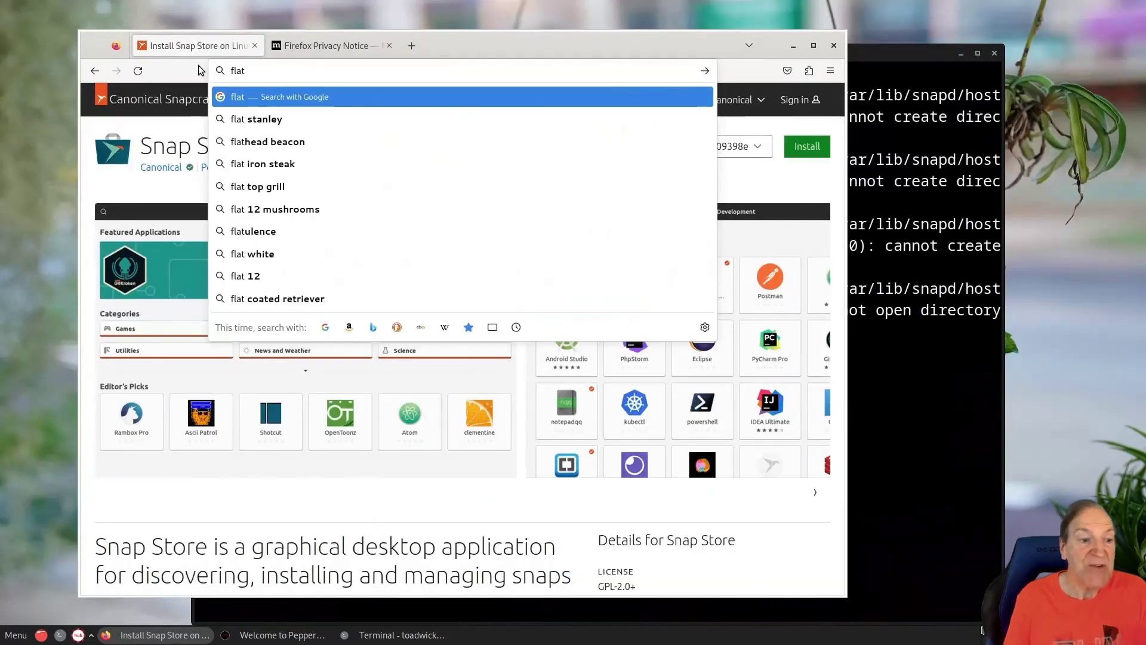
Step: Search the web for "flathub" and open the Flathub app store site
{"action": "type", "text": "hub"}
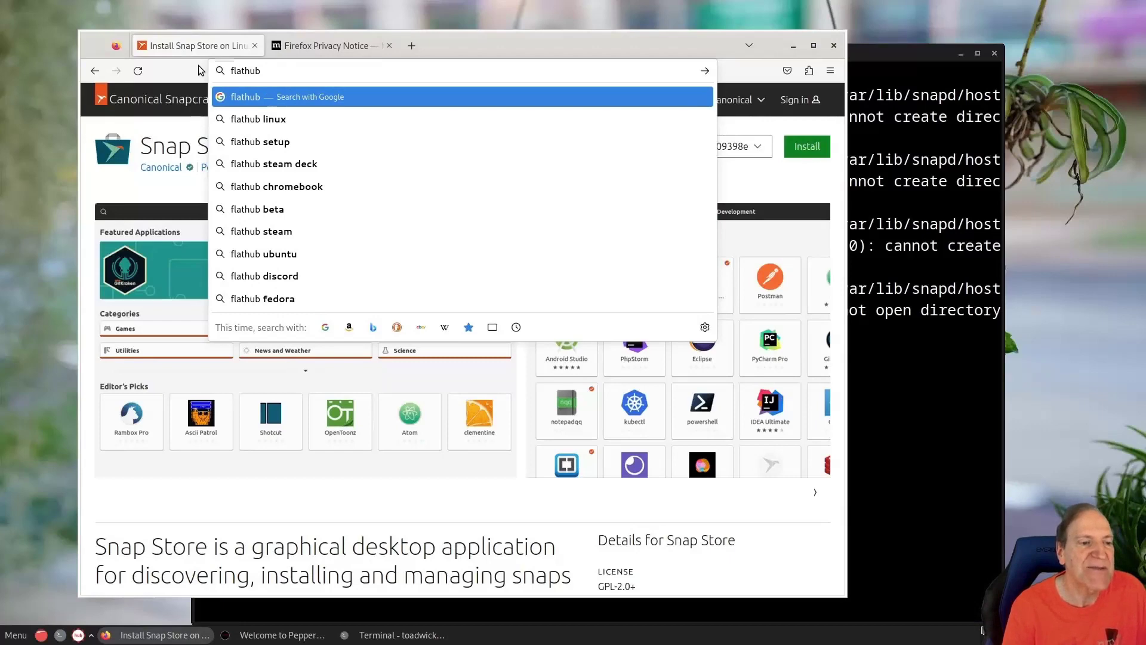
{"action": "key", "text": "Return"}
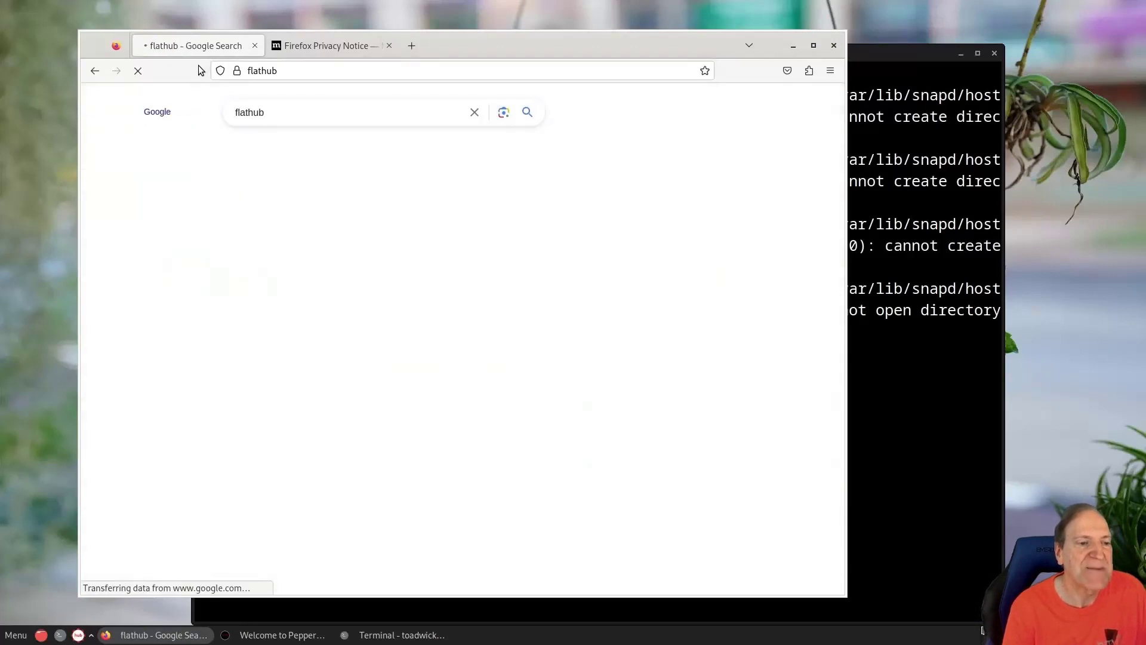
{"action": "left_click", "coordinate": [176, 238]}
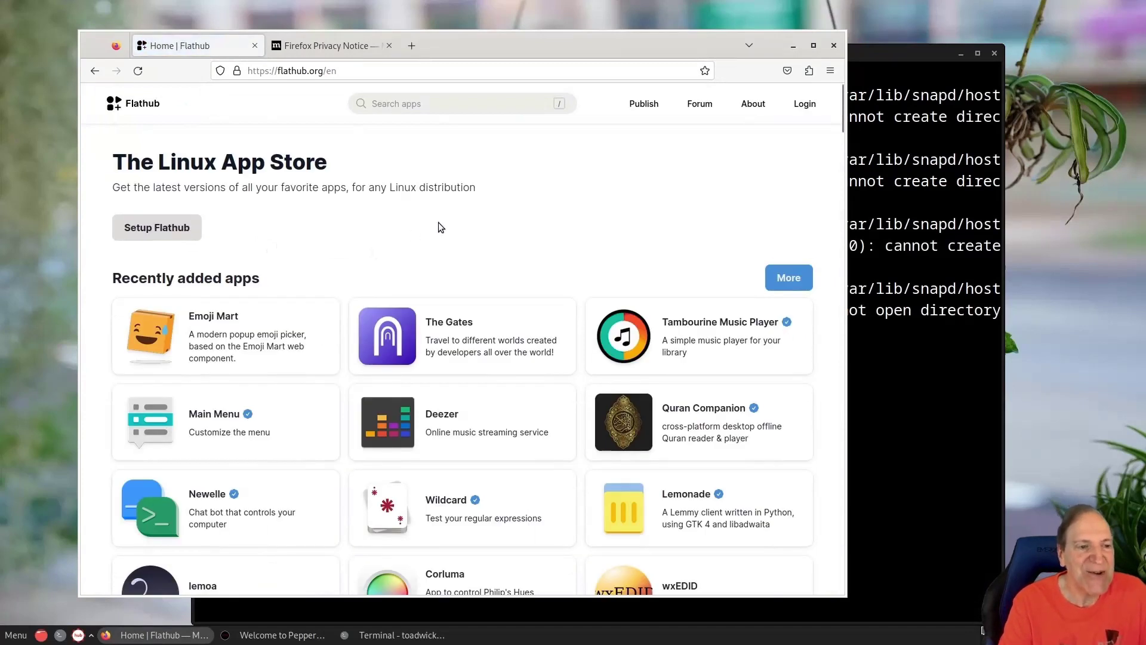
Step: Search Flathub for "blender" and open the Blender app page
{"action": "left_click", "coordinate": [399, 105]}
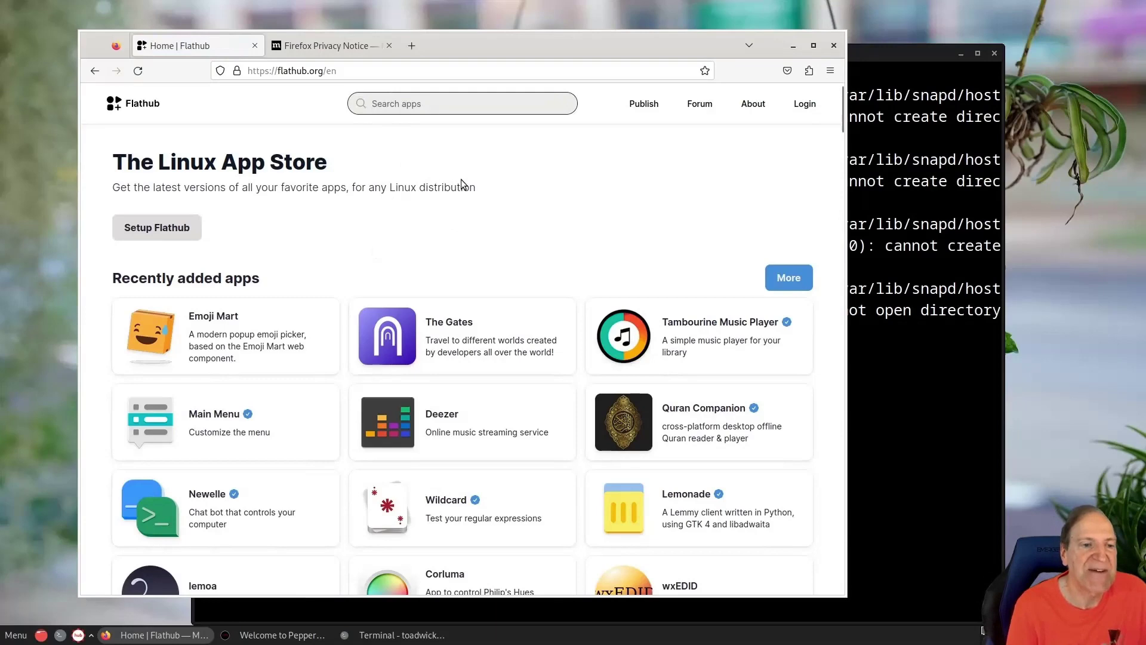
{"action": "scroll", "coordinate": [461, 179], "scroll_direction": "down", "scroll_amount": 5}
{"action": "scroll", "coordinate": [461, 179], "scroll_direction": "up", "scroll_amount": 5}
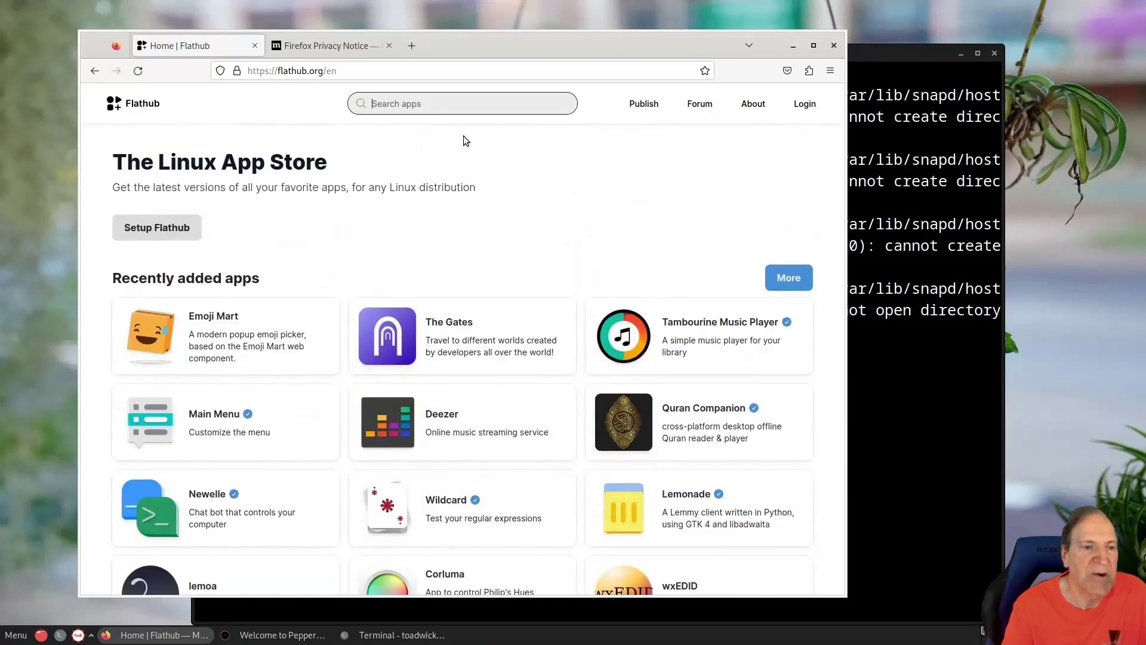
{"action": "type", "text": "blender"}
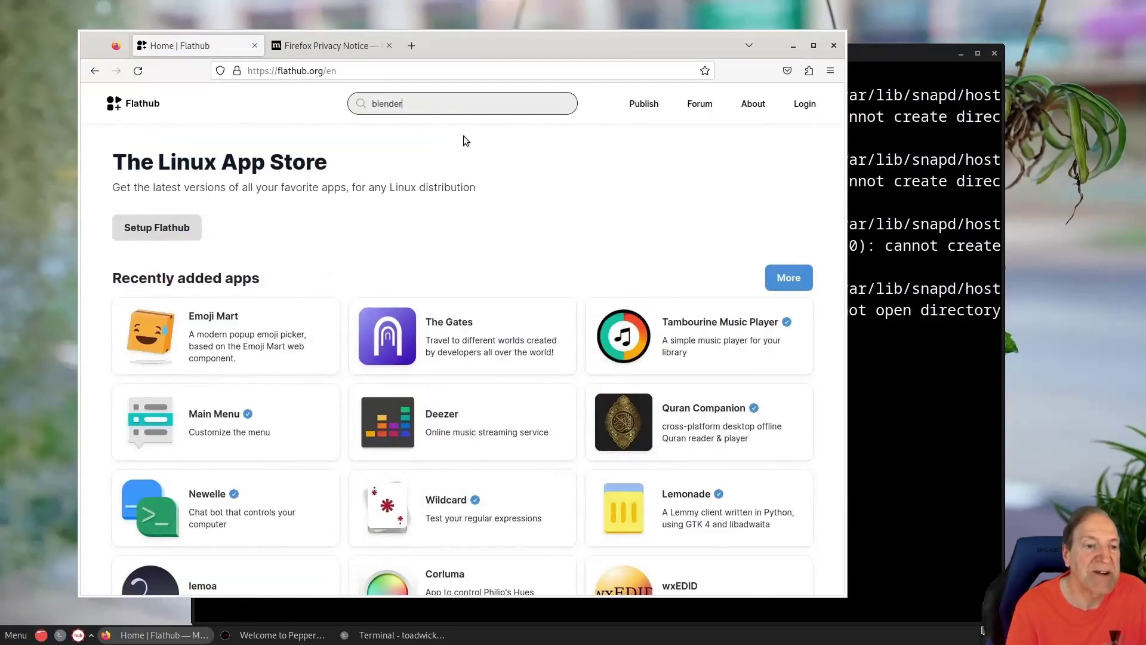
{"action": "key", "text": "Return"}
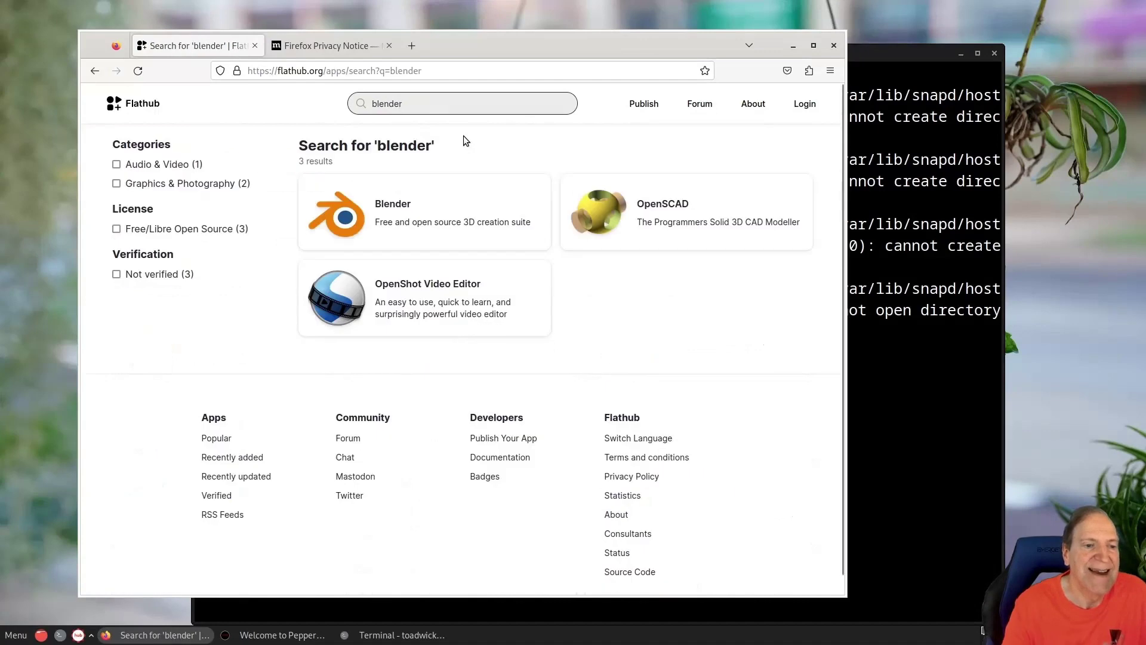
{"action": "left_click", "coordinate": [404, 216]}
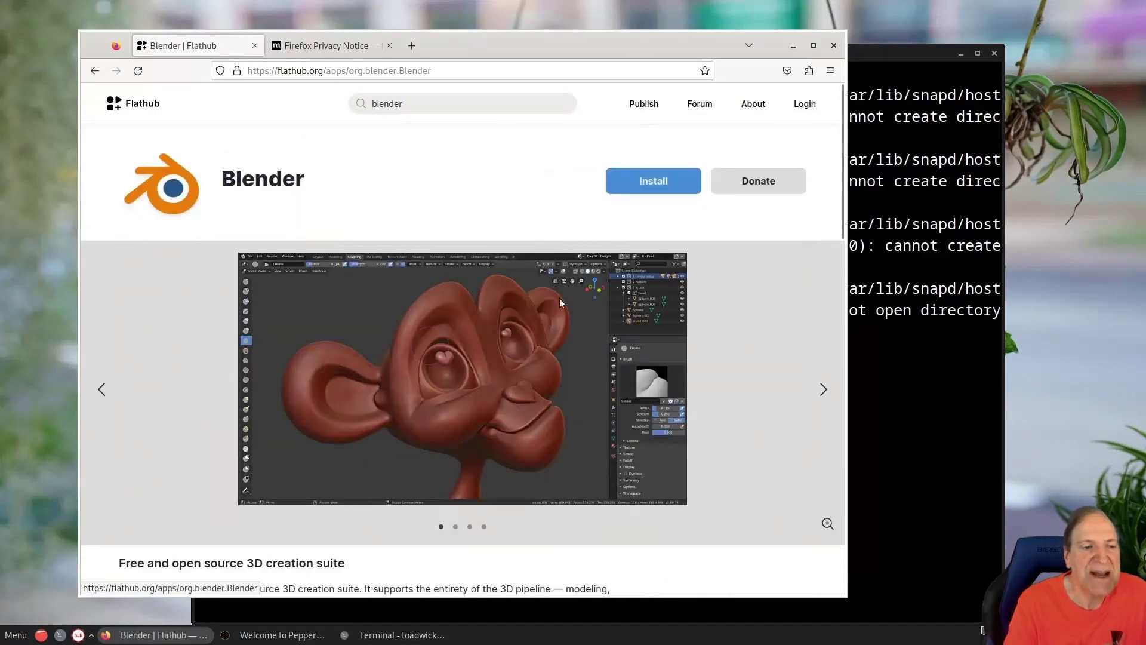
Step: Download Blender's flatpakref install file and review the app's details and its manual install and run commands
{"action": "left_click", "coordinate": [644, 180]}
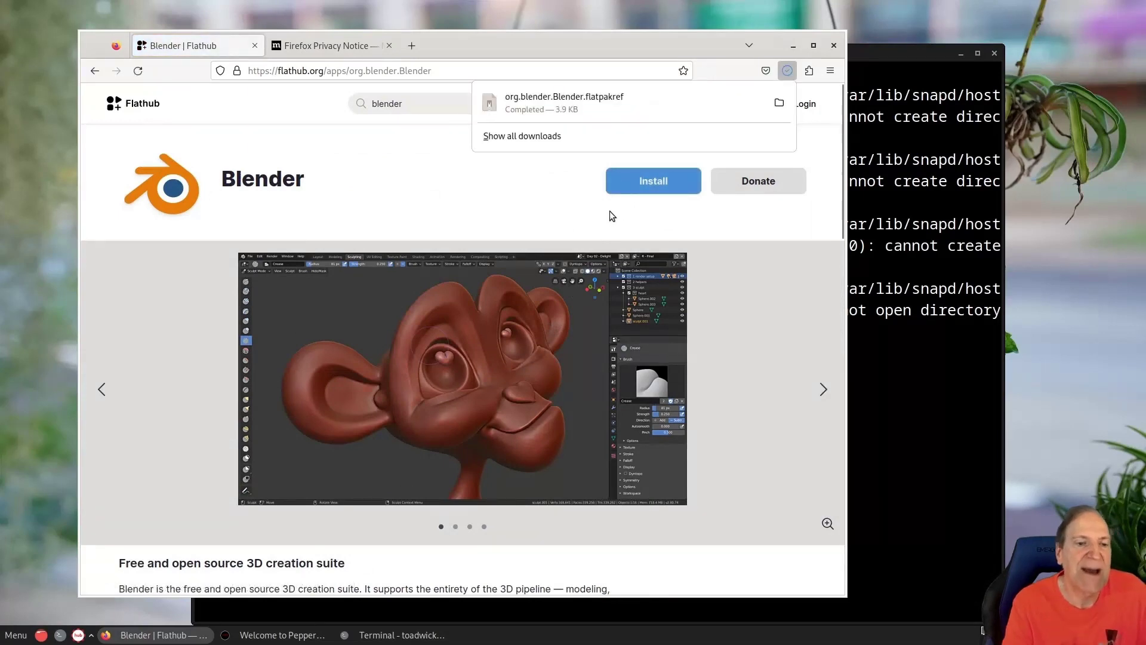
{"action": "left_click", "coordinate": [648, 207]}
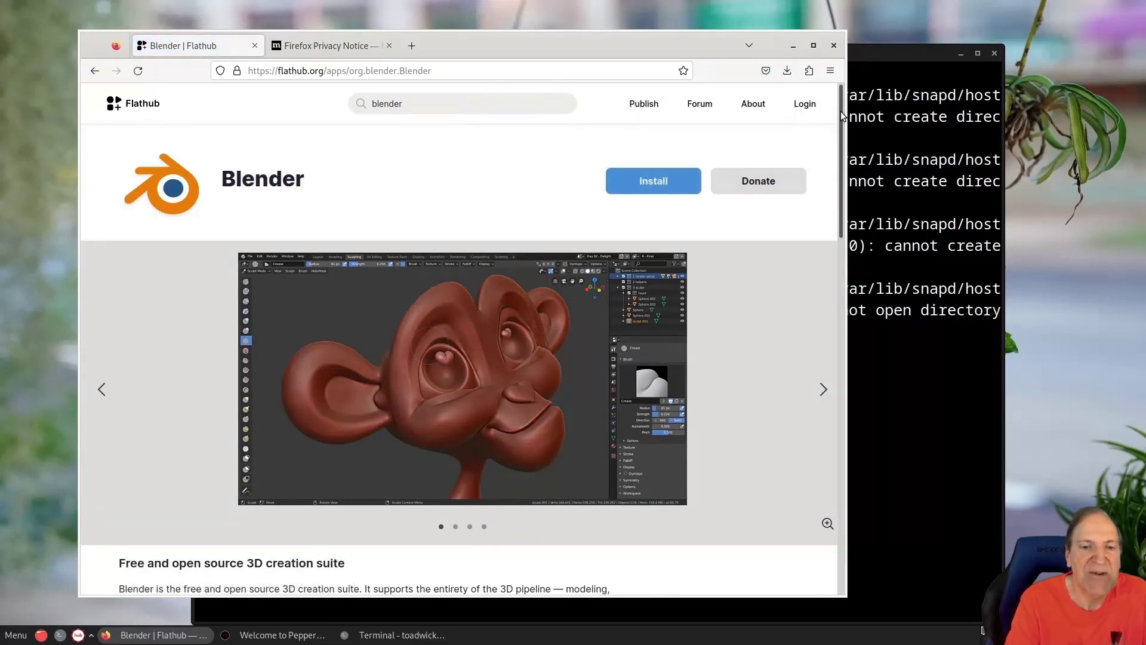
{"action": "left_click_drag", "start_coordinate": [841, 111], "coordinate": [847, 439]}
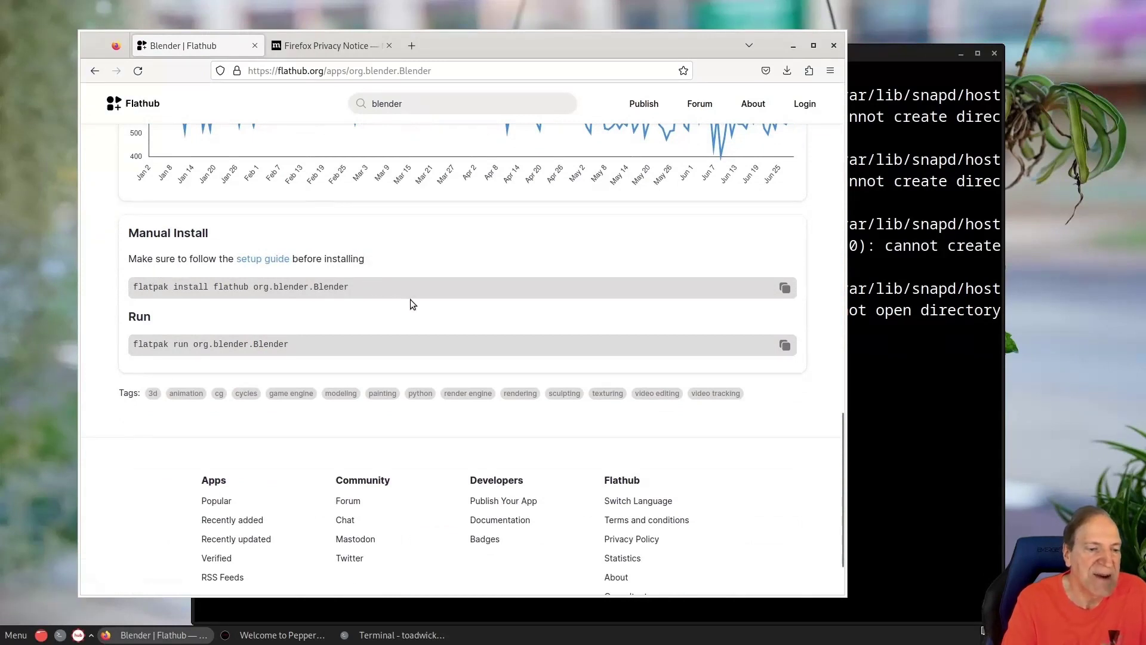
{"action": "scroll", "coordinate": [410, 302], "scroll_direction": "down", "scroll_amount": 3}
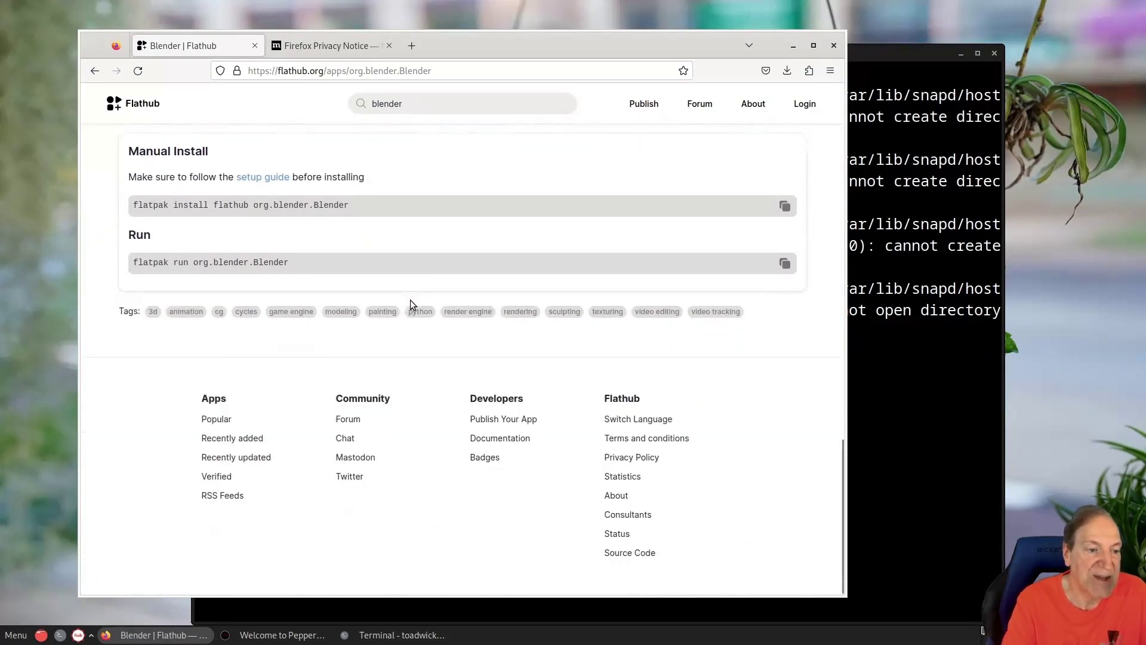
{"action": "scroll", "coordinate": [519, 292], "scroll_direction": "up", "scroll_amount": 15}
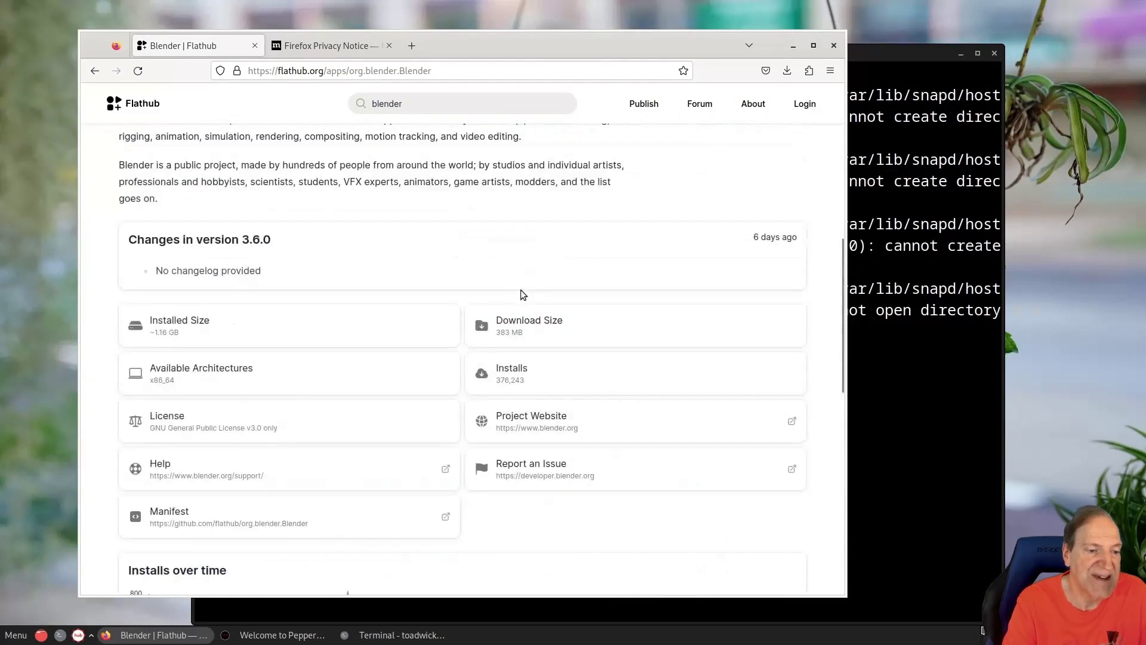
{"action": "scroll", "coordinate": [642, 220], "scroll_direction": "down", "scroll_amount": 10}
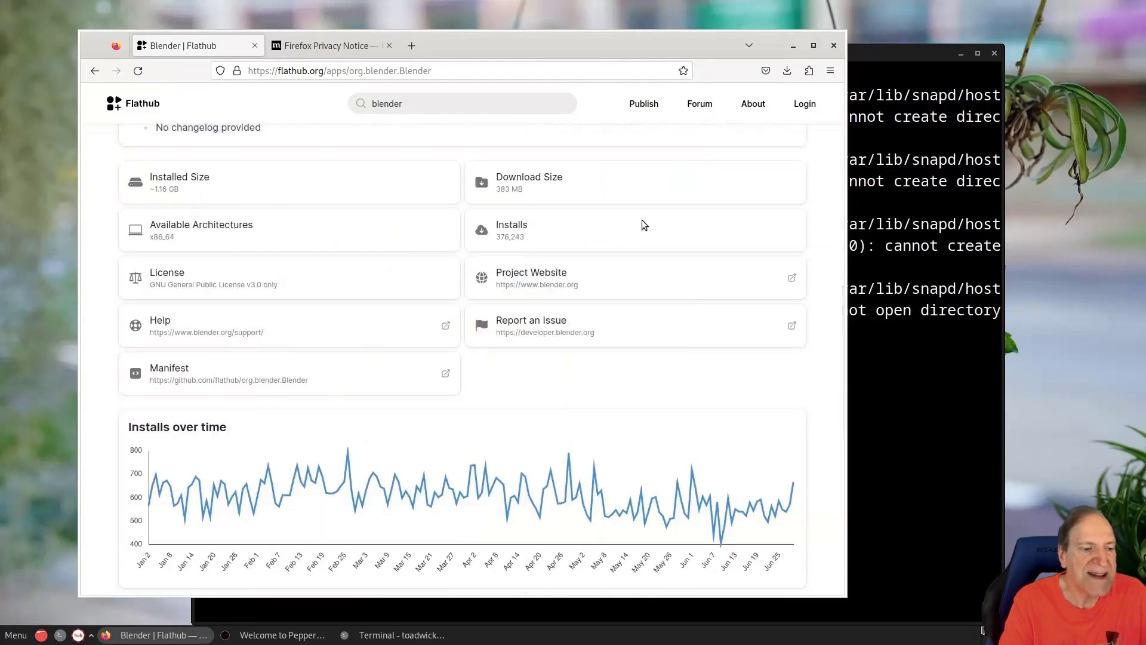
{"action": "scroll", "coordinate": [642, 220], "scroll_direction": "down", "scroll_amount": 4}
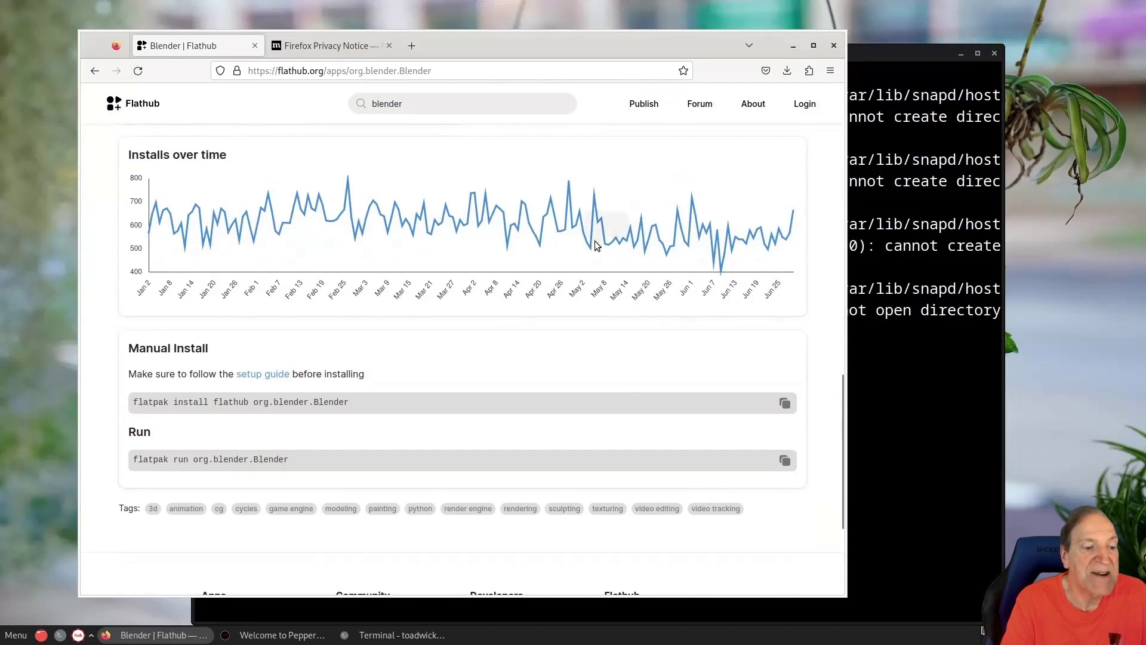
Step: Open the Flathub setup guide for Debian and review its Flatpak plugin and repository commands
{"action": "left_click", "coordinate": [281, 376]}
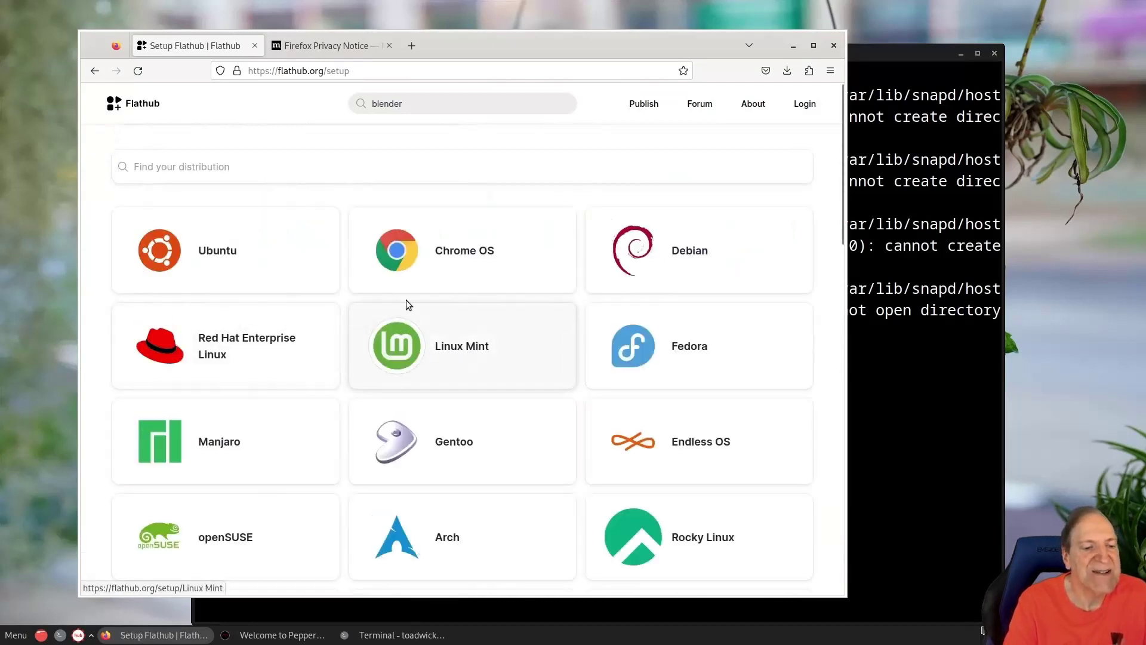
{"action": "left_click", "coordinate": [624, 262]}
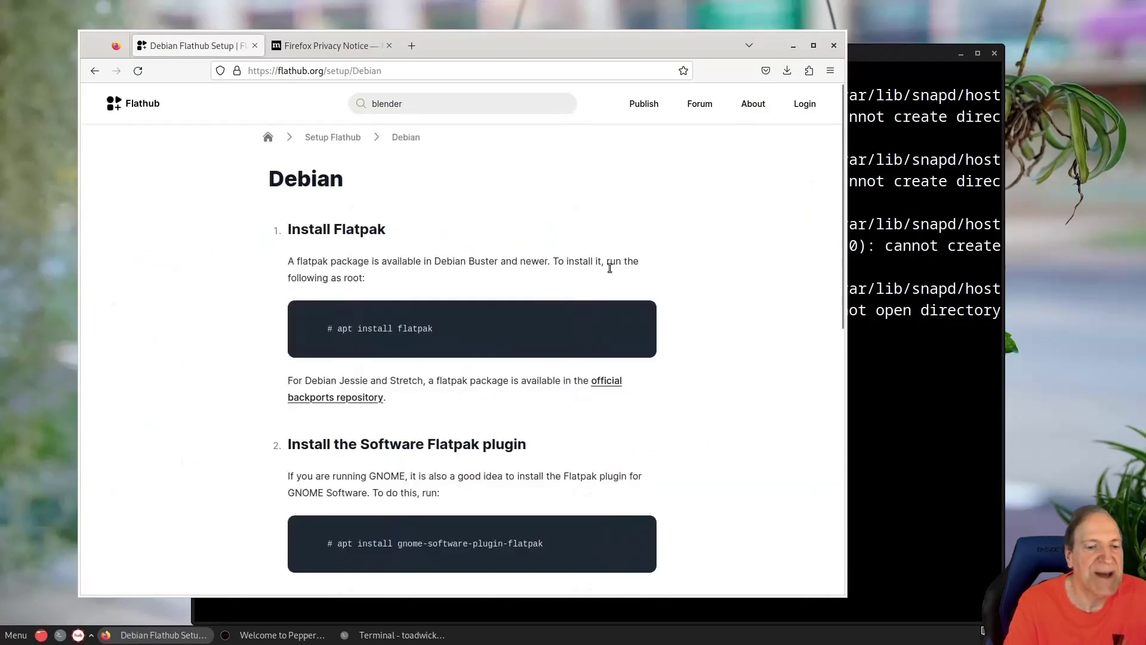
{"action": "scroll", "coordinate": [380, 363], "scroll_direction": "down", "scroll_amount": 3}
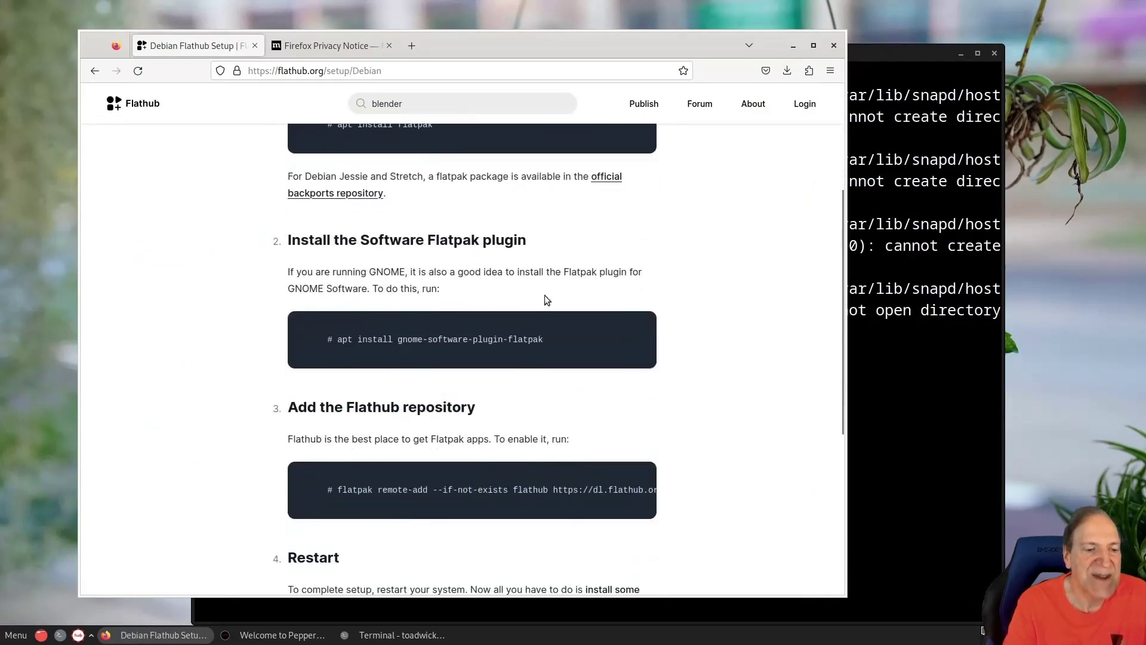
Step: Copy the guide's GNOME Software Flatpak plugin install command, then open a new terminal and enlarge its text
{"action": "left_click_drag", "start_coordinate": [547, 339], "coordinate": [348, 349]}
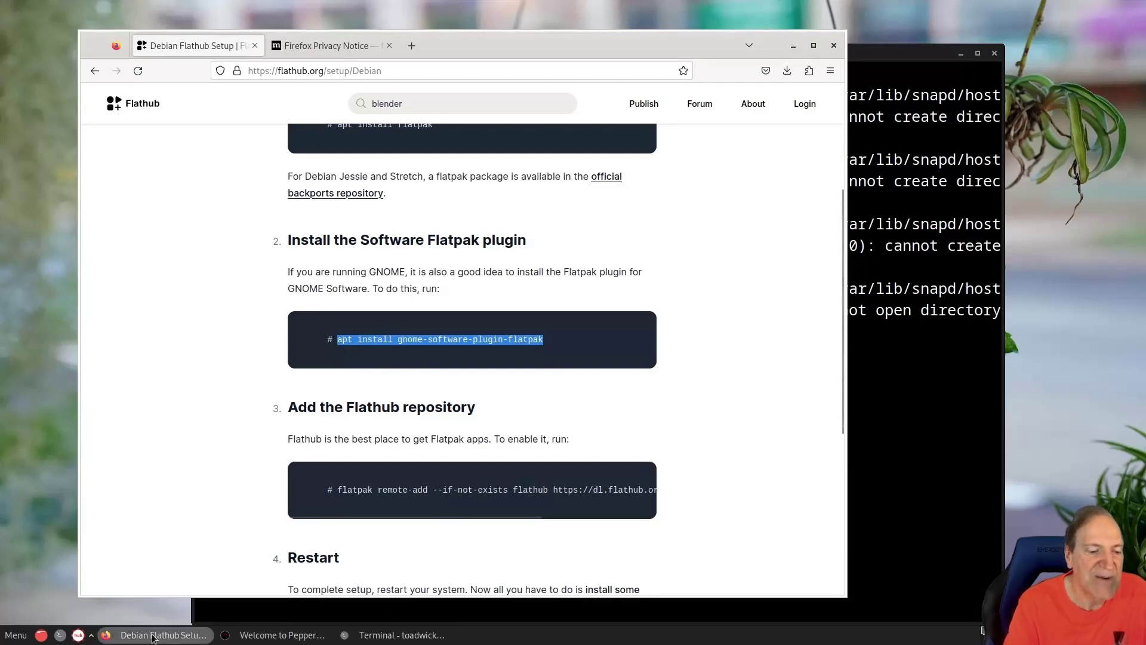
{"action": "left_click", "coordinate": [60, 634]}
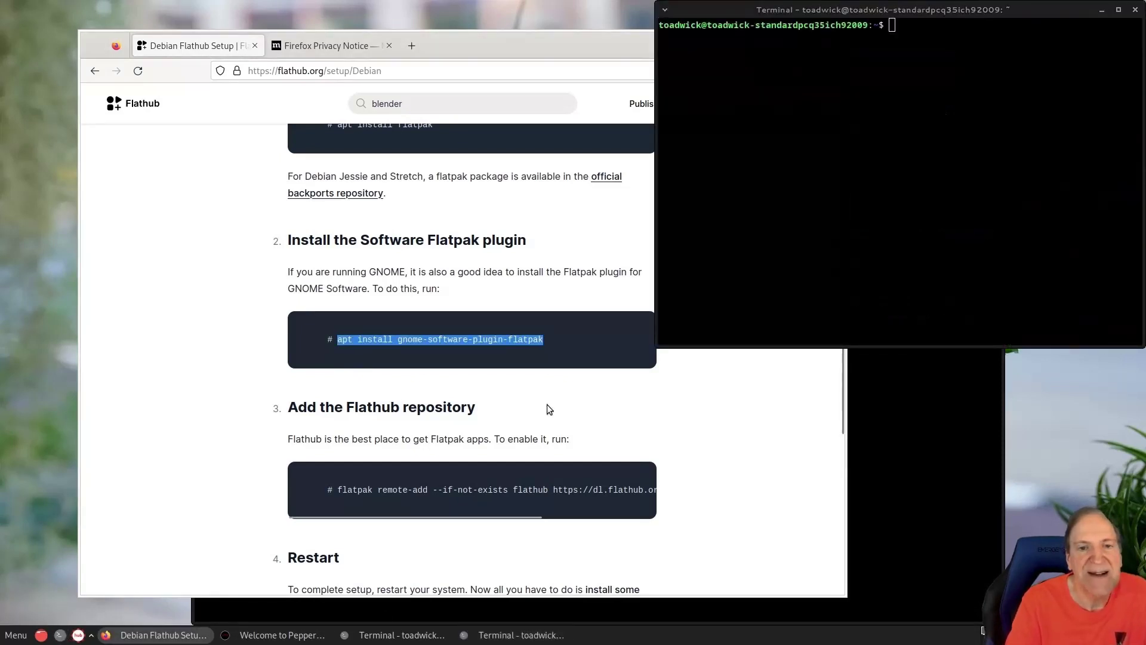
{"action": "key", "text": "ctrl+plus"}
{"action": "key", "text": "ctrl+plus"}
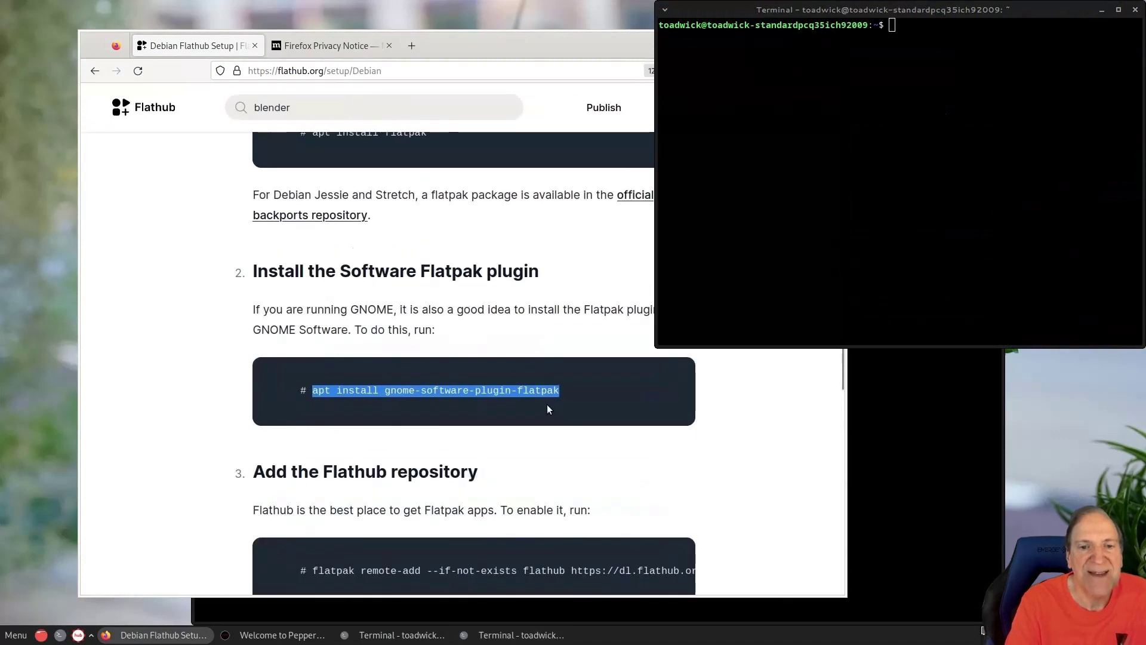
{"action": "key", "text": "ctrl+minus"}
{"action": "left_click", "coordinate": [805, 211]}
{"action": "key", "text": "ctrl+plus"}
{"action": "key", "text": "ctrl+plus"}
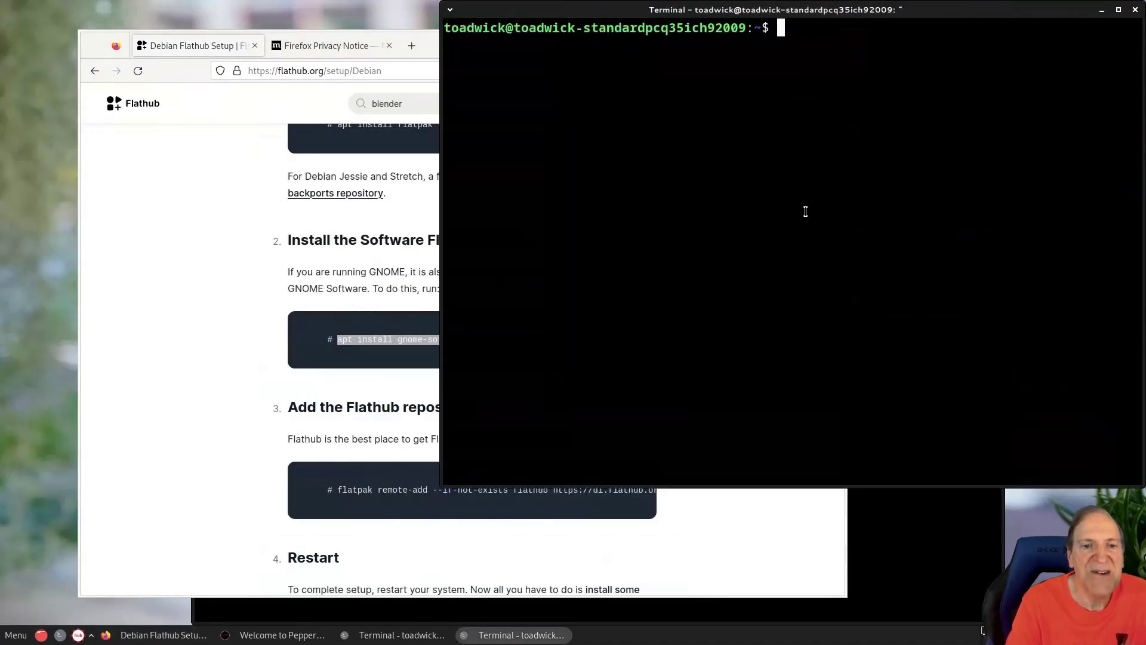
{"action": "key", "text": "ctrl+plus"}
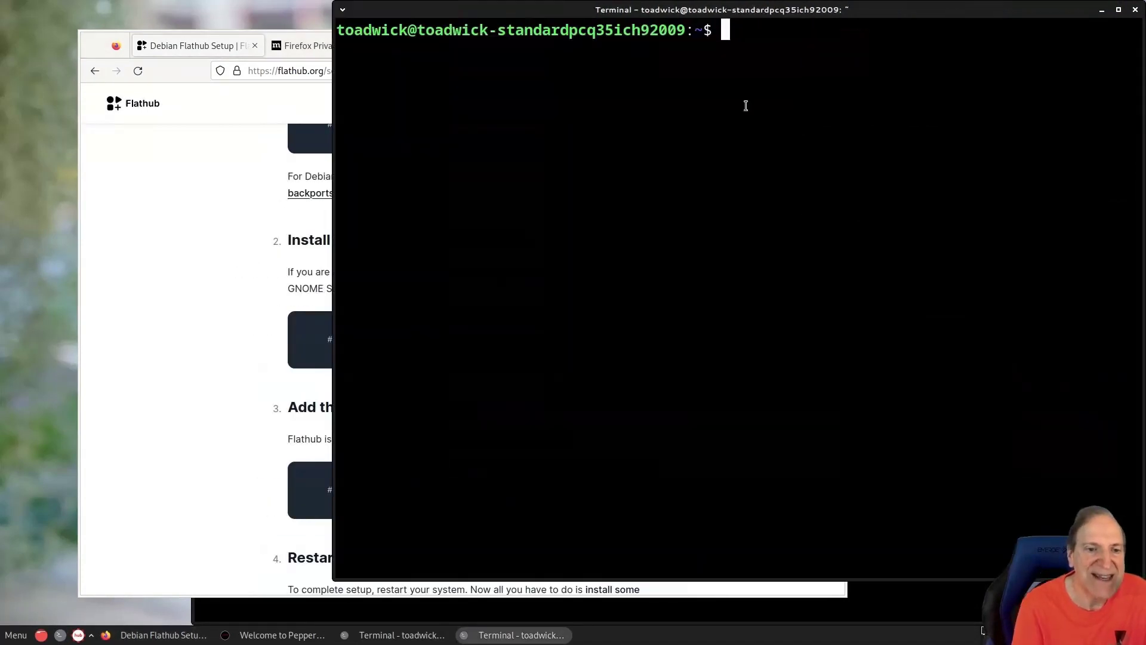
Step: Try to run "apt install gnome-software-plugin-flatpak" in the new terminal without root rights
{"action": "type", "text": "apt install gnome-software-plugin-flatpak"}
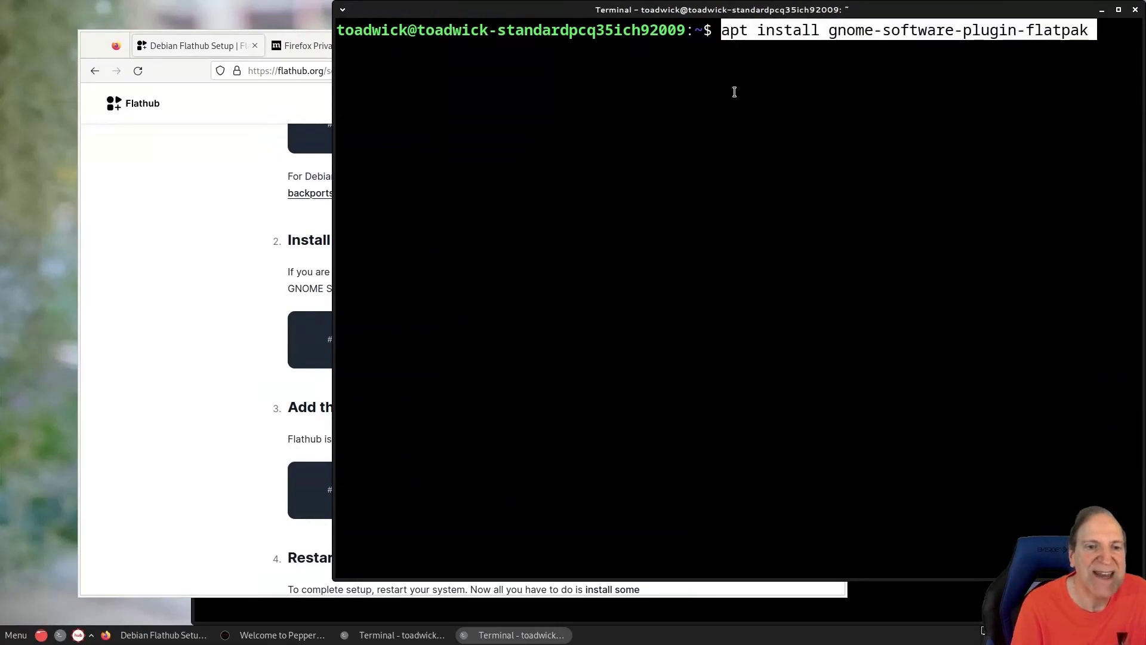
{"action": "key", "text": "Return"}
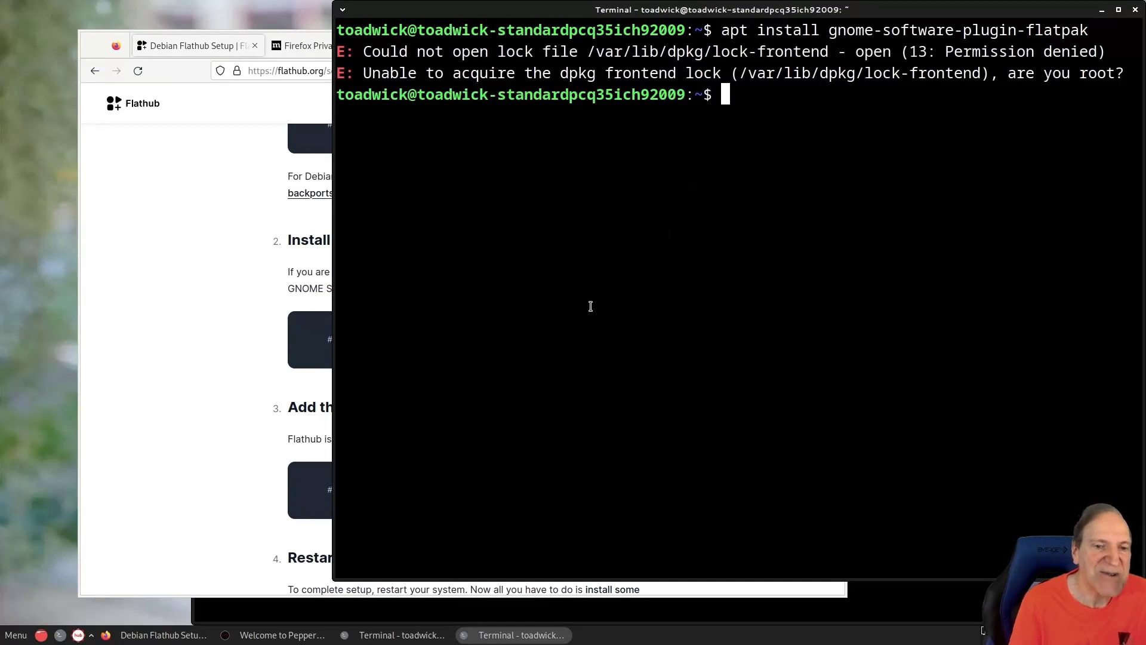
{"action": "left_click", "coordinate": [361, 637]}
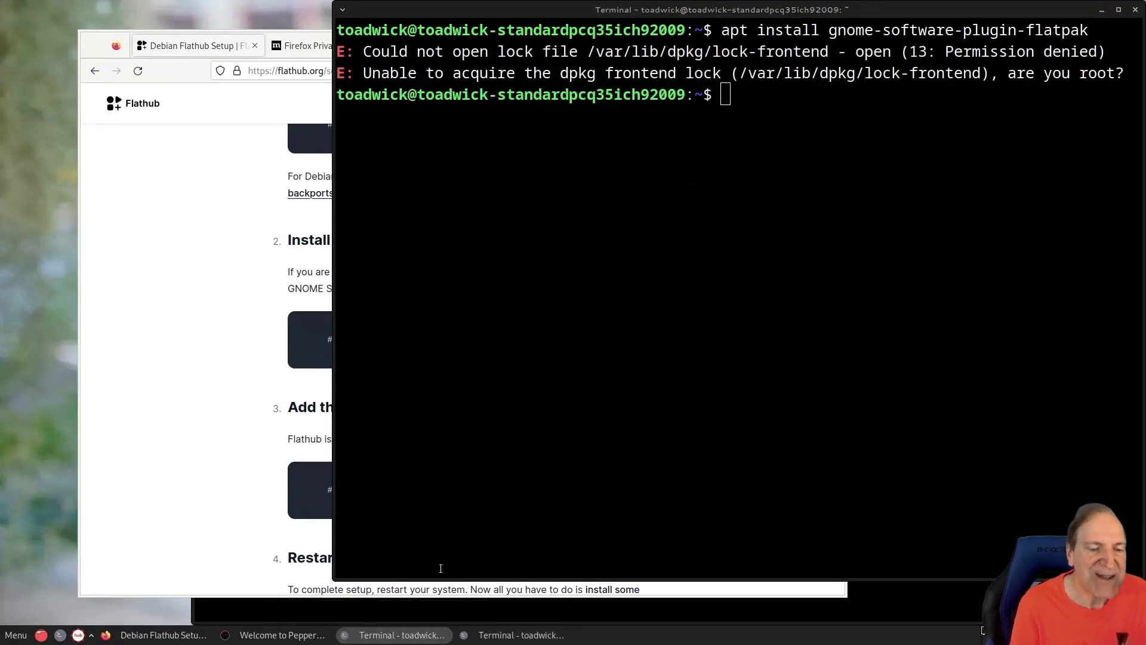
{"action": "left_click", "coordinate": [607, 299]}
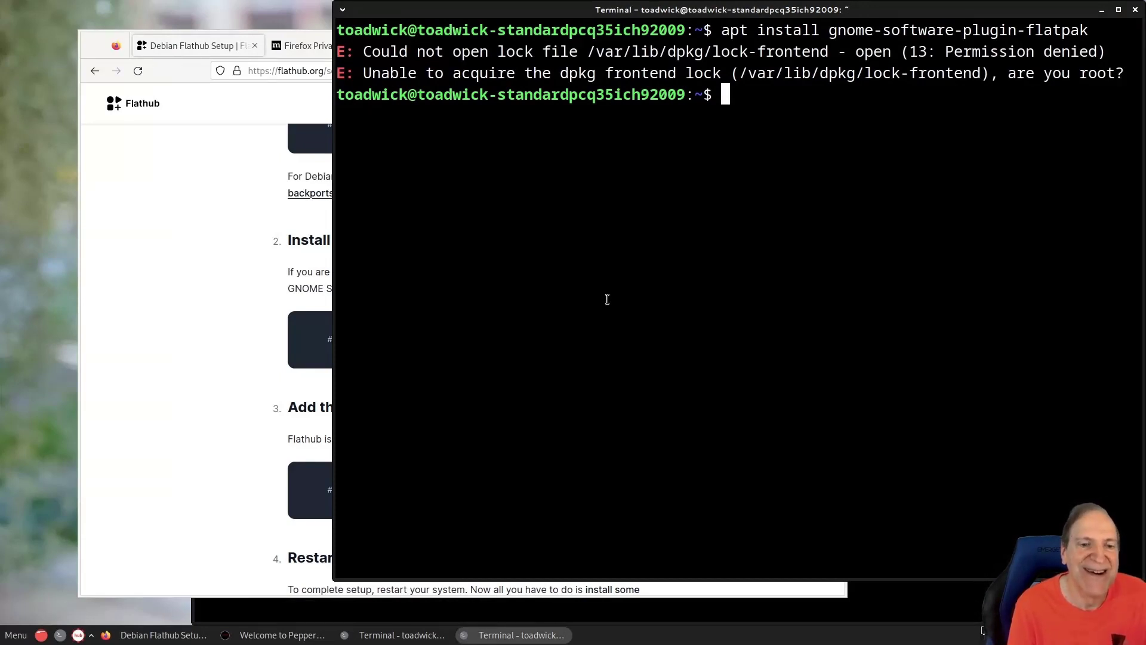
Step: Install the Flatpak plugin for GNOME Software with "sudo apt install gnome-software-plugin-flatpak"
{"action": "type", "text": "sudo"}
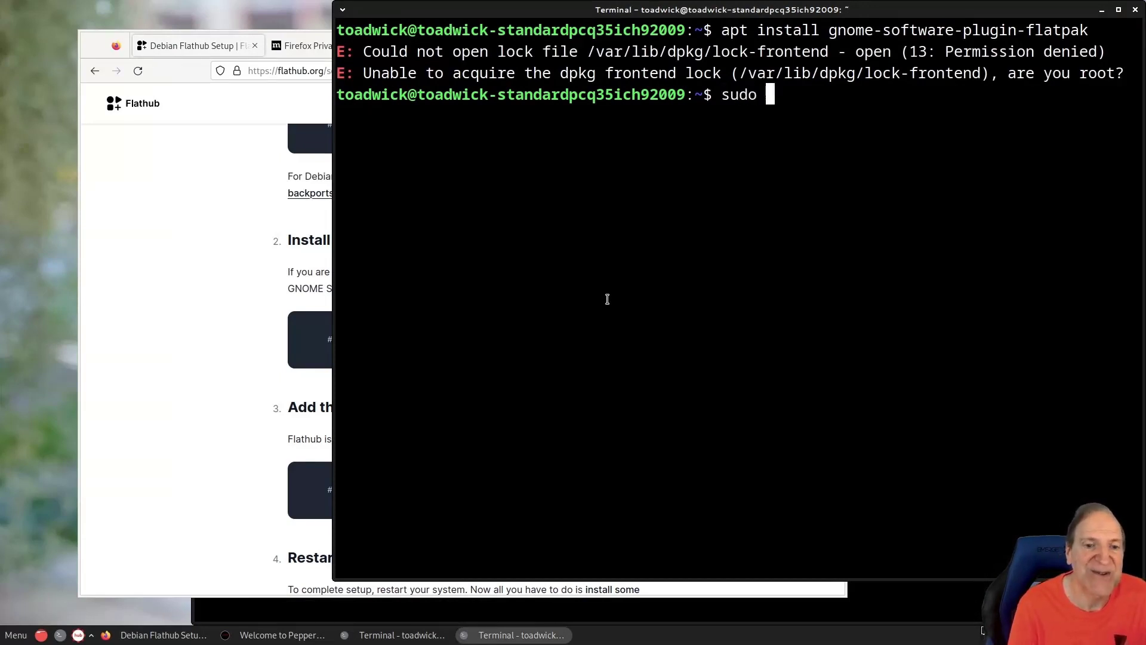
{"action": "type", "text": "apt install gnome-software-plugin-flatpak"}
{"action": "key", "text": "Return"}
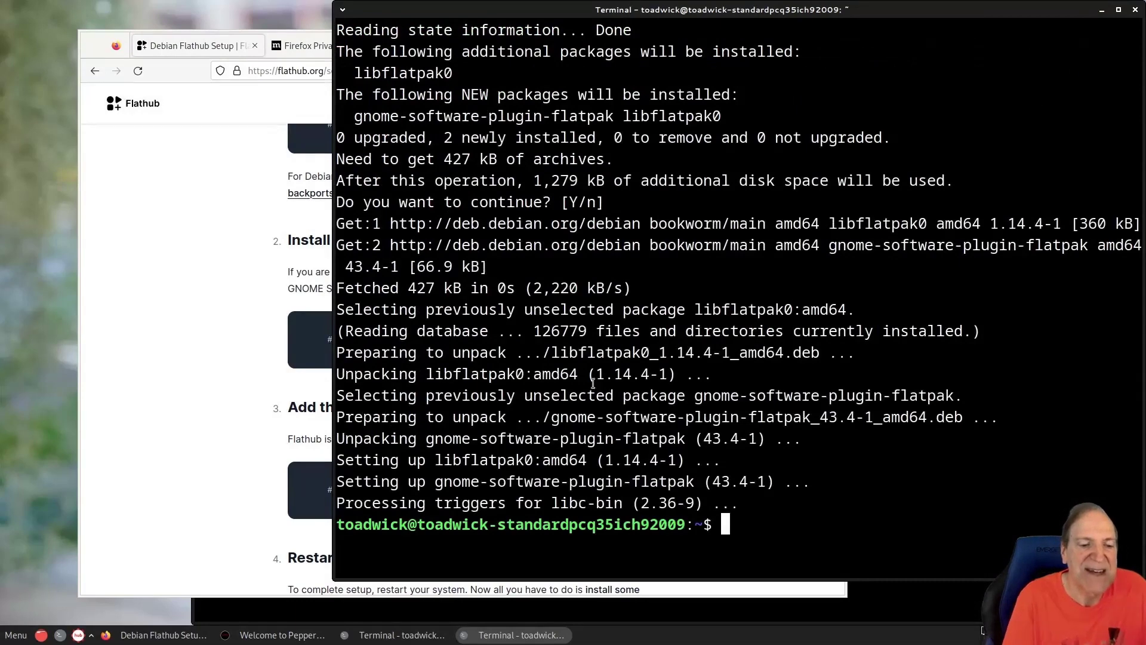
Step: Copy the command for adding the Flathub repository from the Debian setup guide
{"action": "left_click", "coordinate": [213, 406]}
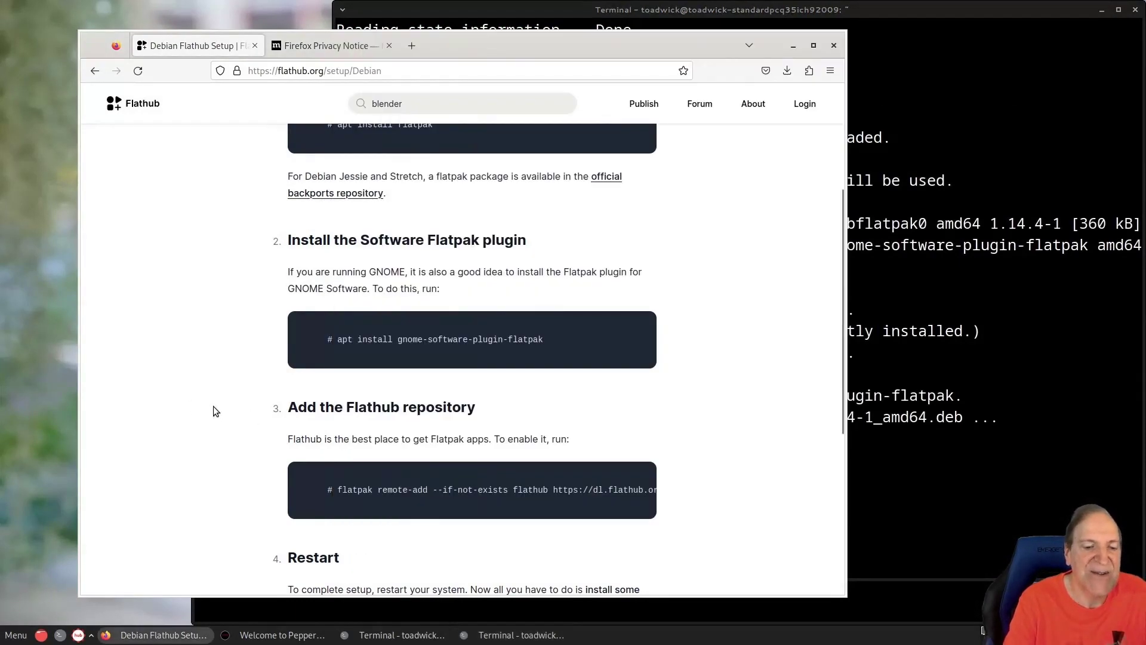
{"action": "scroll", "coordinate": [289, 450], "scroll_direction": "down", "scroll_amount": 3}
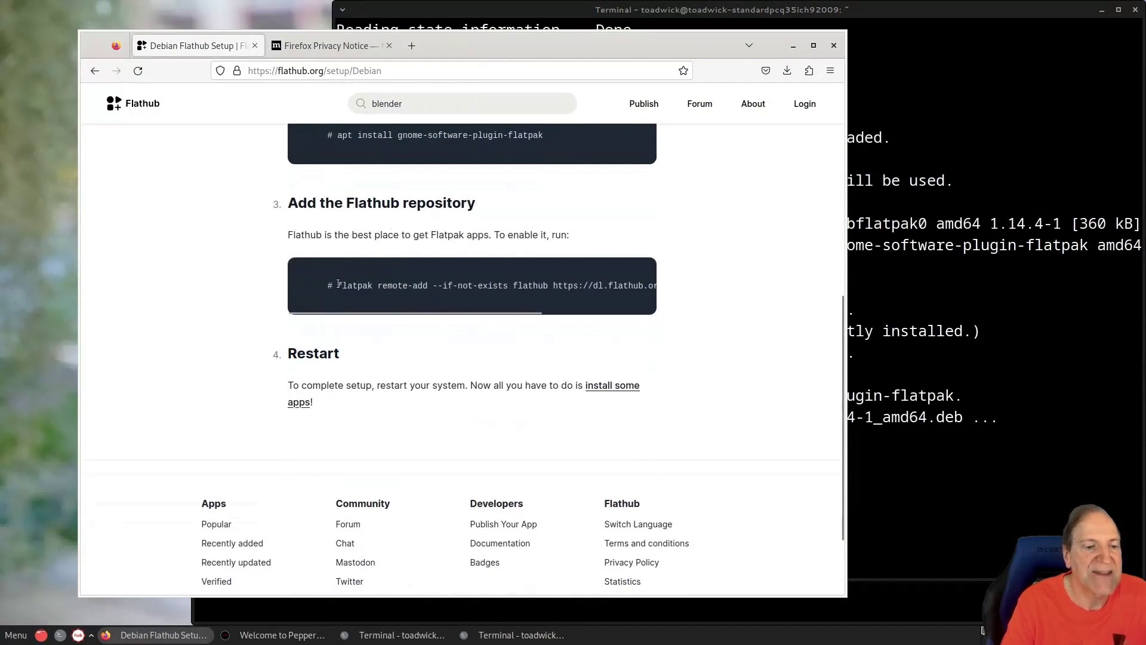
{"action": "left_click_drag", "start_coordinate": [338, 284], "coordinate": [666, 284]}
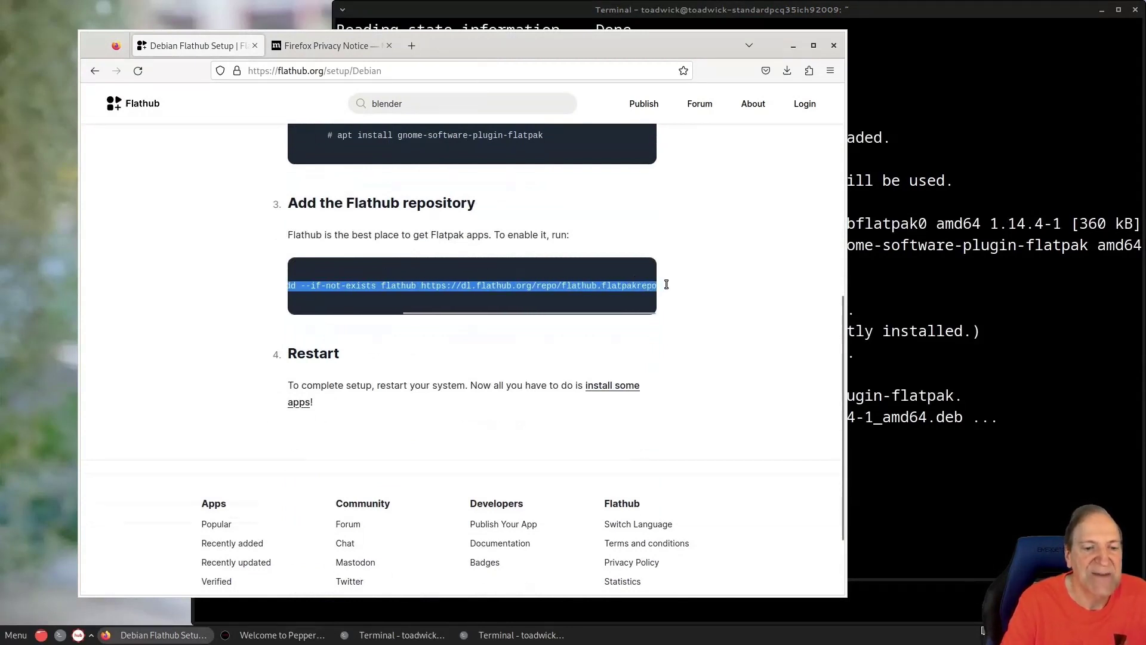
{"action": "right_click", "coordinate": [613, 285]}
{"action": "left_click", "coordinate": [630, 296]}
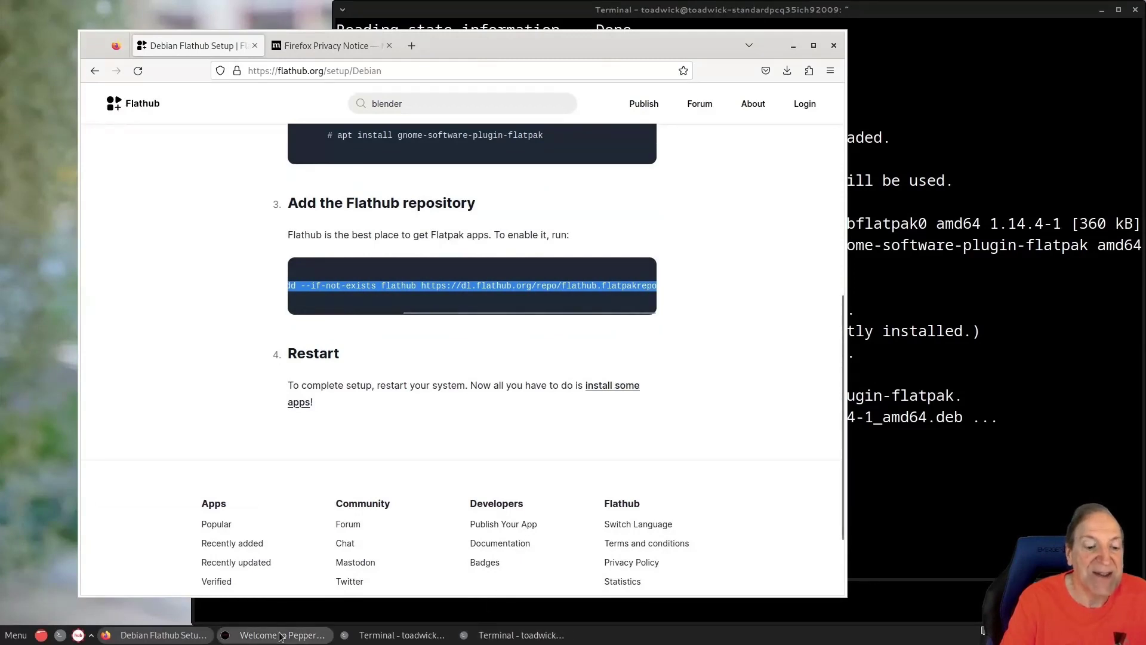
{"action": "left_click", "coordinate": [489, 635]}
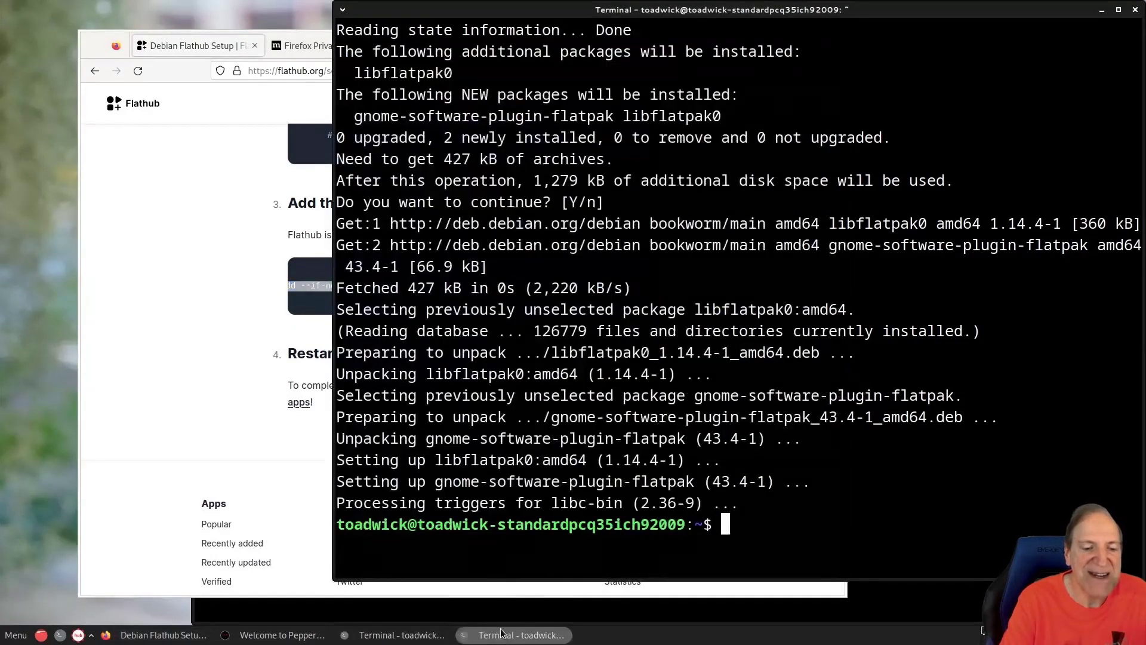
{"action": "key", "text": "ctrl+shift+v"}
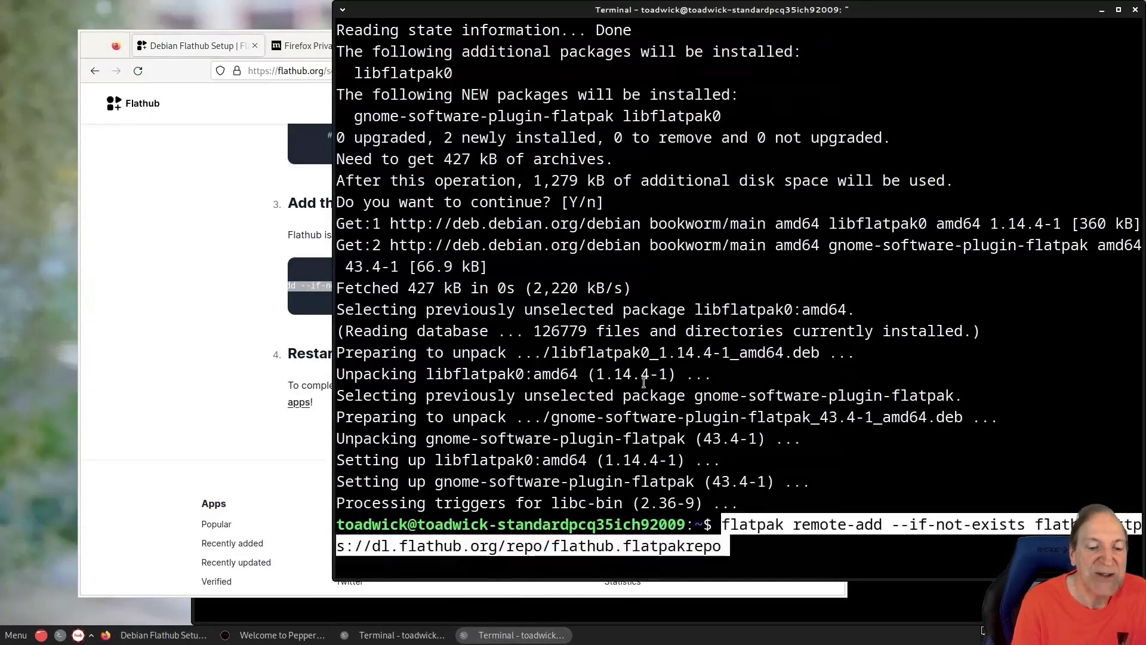
{"action": "key", "text": "Left"}
{"action": "key", "text": "Left"}
{"action": "key", "text": "Left"}
{"action": "key", "text": "Left"}
{"action": "key", "text": "Left"}
{"action": "key", "text": "Left"}
{"action": "key", "text": "Left"}
{"action": "key", "text": "Left"}
{"action": "key", "text": "Left"}
{"action": "key", "text": "Left"}
{"action": "key", "text": "Left"}
{"action": "key", "text": "Left"}
{"action": "key", "text": "Left"}
{"action": "key", "text": "Left"}
{"action": "key", "text": "Left"}
{"action": "key", "text": "Left"}
{"action": "key", "text": "Left"}
{"action": "key", "text": "Left"}
{"action": "key", "text": "Left"}
{"action": "key", "text": "Left"}
{"action": "key", "text": "Left"}
{"action": "key", "text": "Left"}
{"action": "key", "text": "Left"}
{"action": "key", "text": "Left"}
{"action": "key", "text": "Left"}
{"action": "key", "text": "Left"}
{"action": "key", "text": "Left"}
{"action": "key", "text": "Left"}
{"action": "key", "text": "Left"}
{"action": "key", "text": "Left"}
{"action": "key", "text": "Left"}
{"action": "key", "text": "Left"}
{"action": "key", "text": "Left"}
{"action": "key", "text": "Left"}
{"action": "key", "text": "Left"}
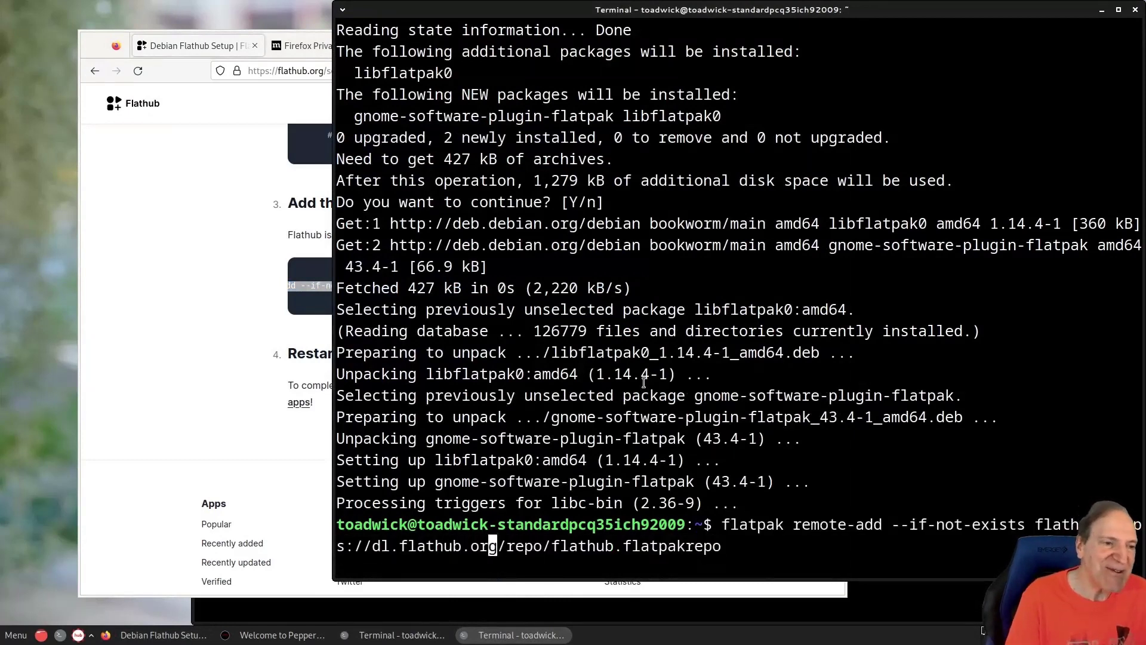
{"action": "key", "text": "Left"}
{"action": "key", "text": "Left"}
{"action": "key", "text": "Left"}
{"action": "key", "text": "Left"}
{"action": "key", "text": "Left"}
{"action": "key", "text": "Left"}
{"action": "key", "text": "Left"}
{"action": "key", "text": "Left"}
{"action": "key", "text": "Left"}
{"action": "key", "text": "Left"}
{"action": "key", "text": "Left"}
{"action": "key", "text": "Left"}
{"action": "key", "text": "Left"}
{"action": "key", "text": "Left"}
{"action": "key", "text": "Left"}
{"action": "key", "text": "Left"}
{"action": "key", "text": "Left"}
{"action": "key", "text": "Left"}
{"action": "key", "text": "Left"}
{"action": "key", "text": "Left"}
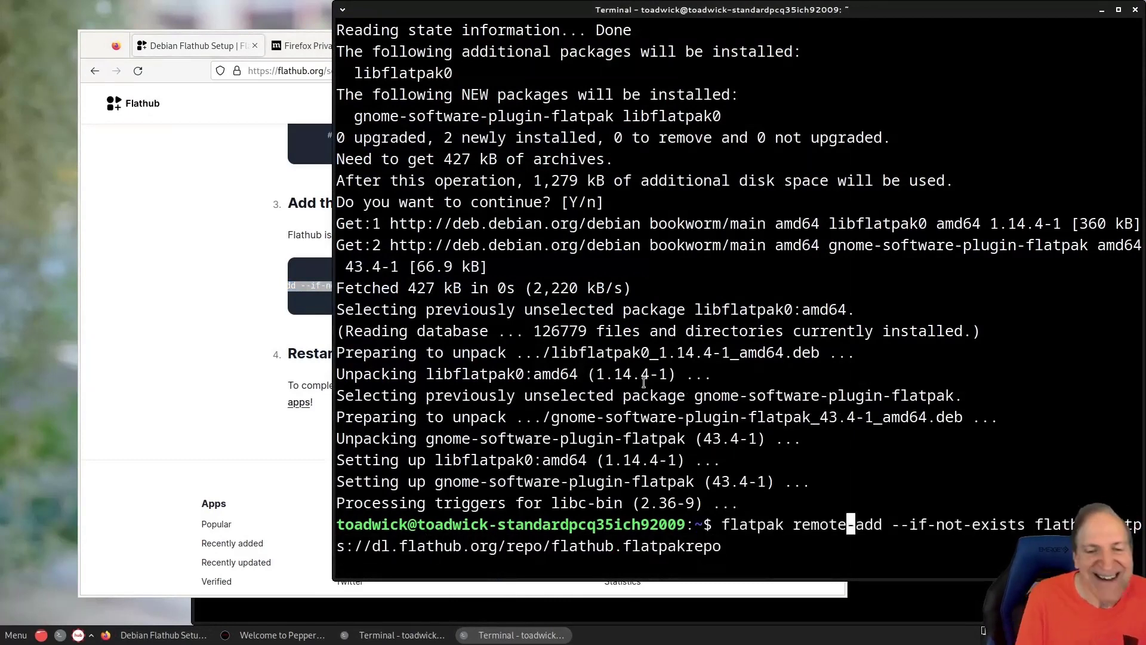
{"action": "type", "text": "sudo"}
{"action": "key", "text": "Return"}
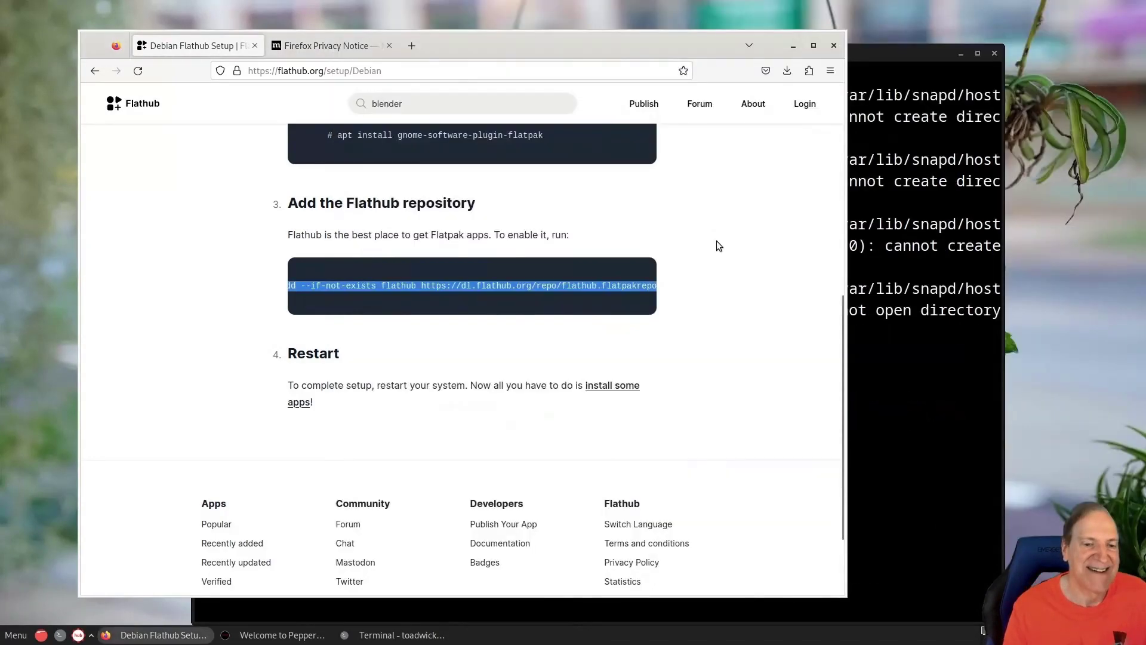
Step: Close both terminal windows and the browser window with the Flathub guide
{"action": "left_click", "coordinate": [1136, 10]}
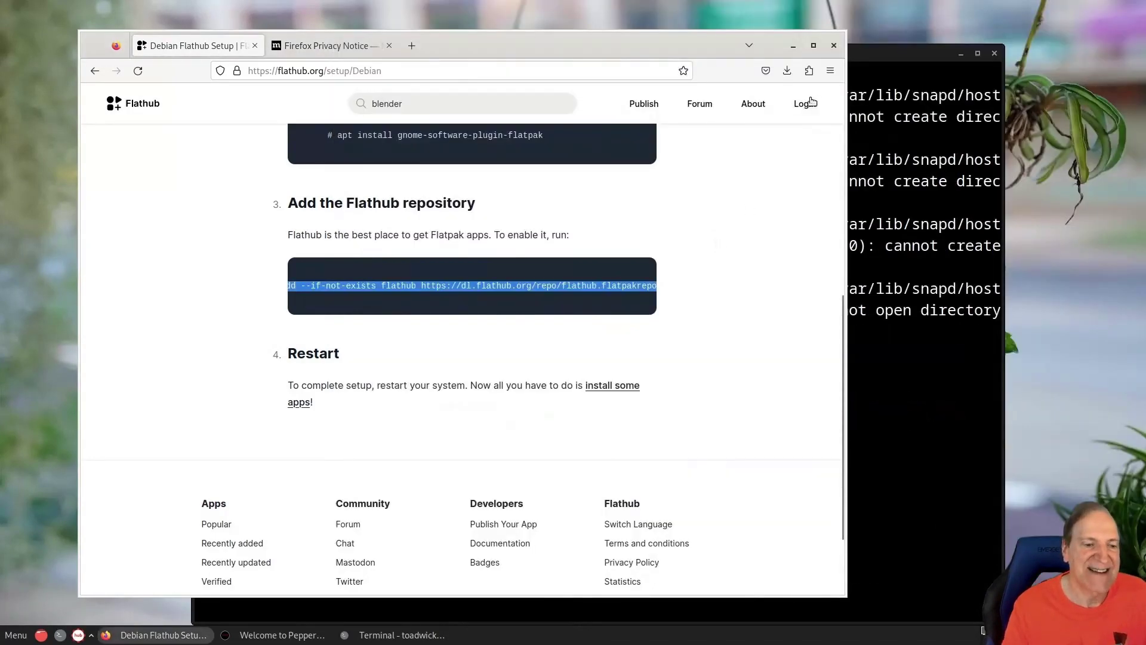
{"action": "left_click", "coordinate": [834, 45]}
{"action": "left_click", "coordinate": [991, 54]}
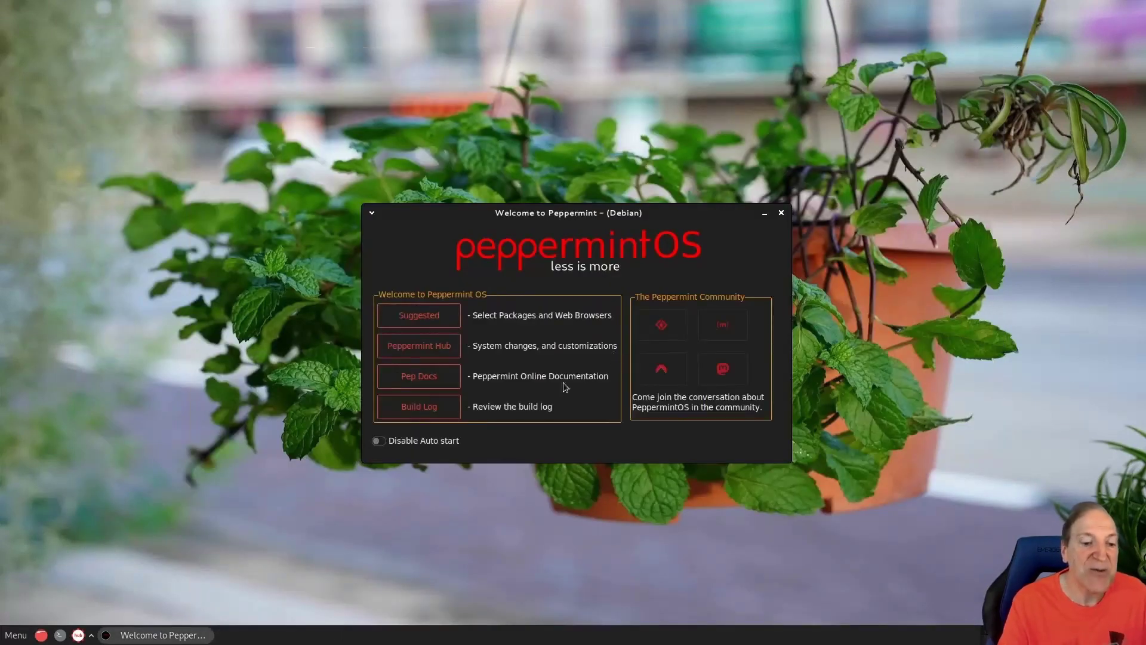
{"action": "left_click", "coordinate": [16, 635]}
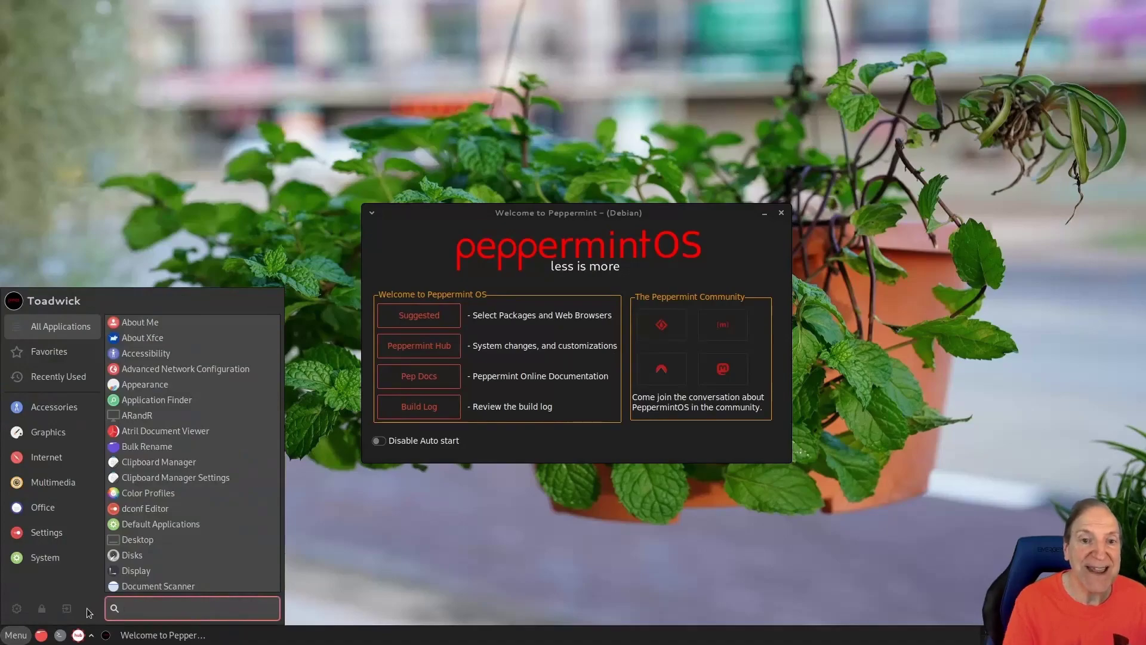
{"action": "left_click", "coordinate": [65, 607]}
{"action": "key", "text": "Escape"}
Step: Launch Software from the System applications and move its window towards the middle of the desktop
{"action": "left_click", "coordinate": [5, 637]}
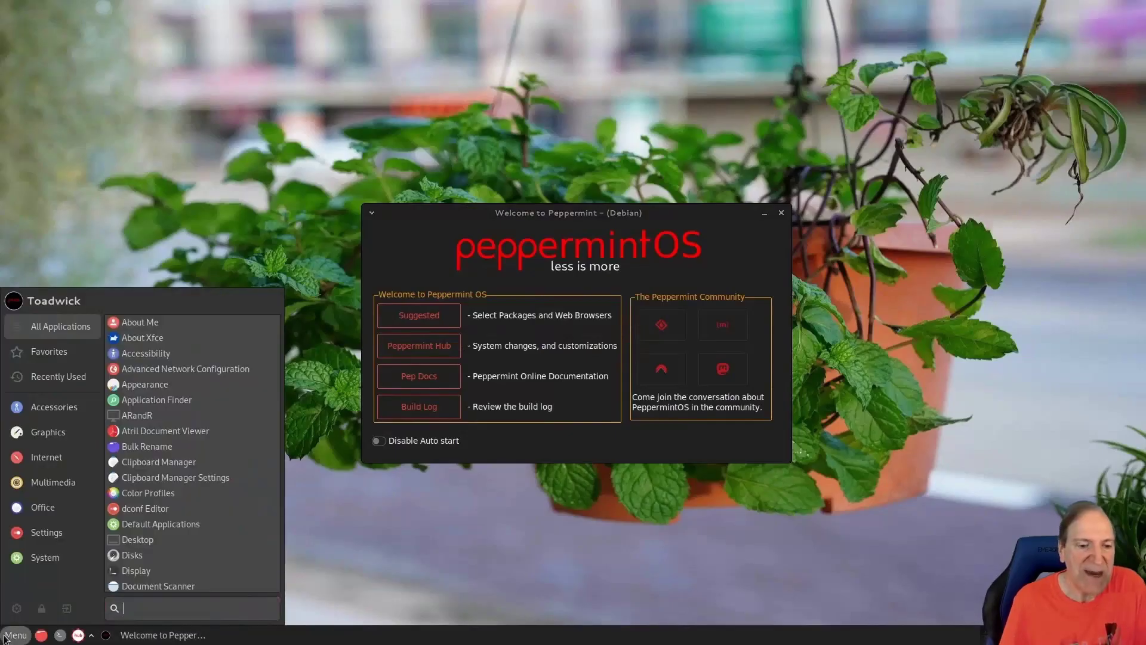
{"action": "left_click", "coordinate": [45, 514]}
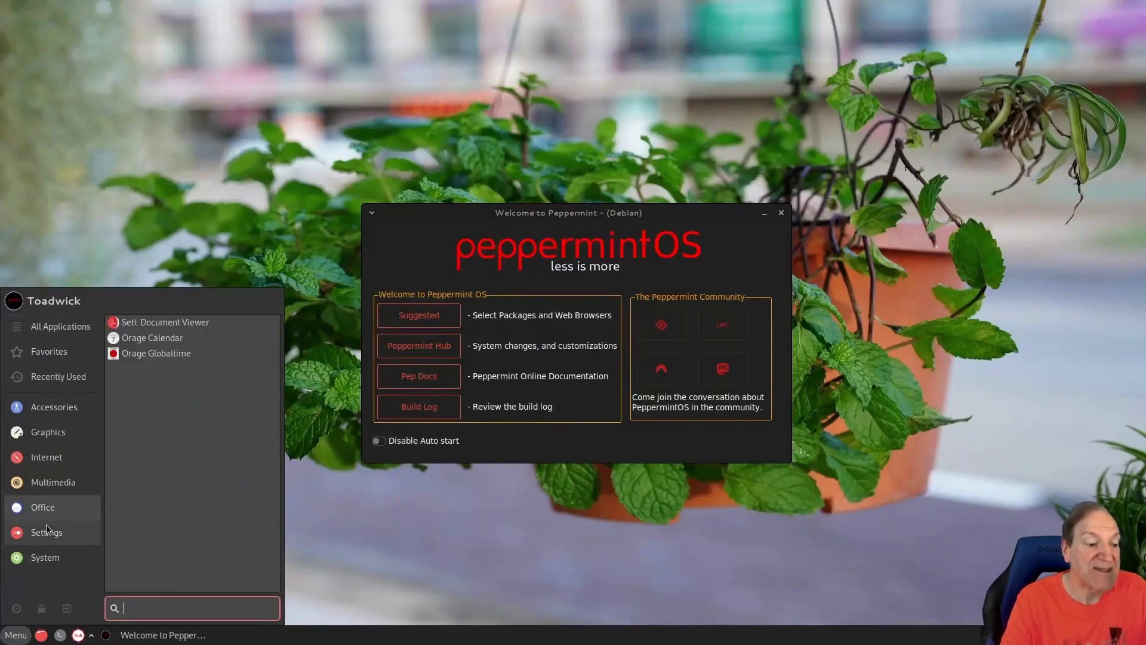
{"action": "left_click", "coordinate": [82, 552]}
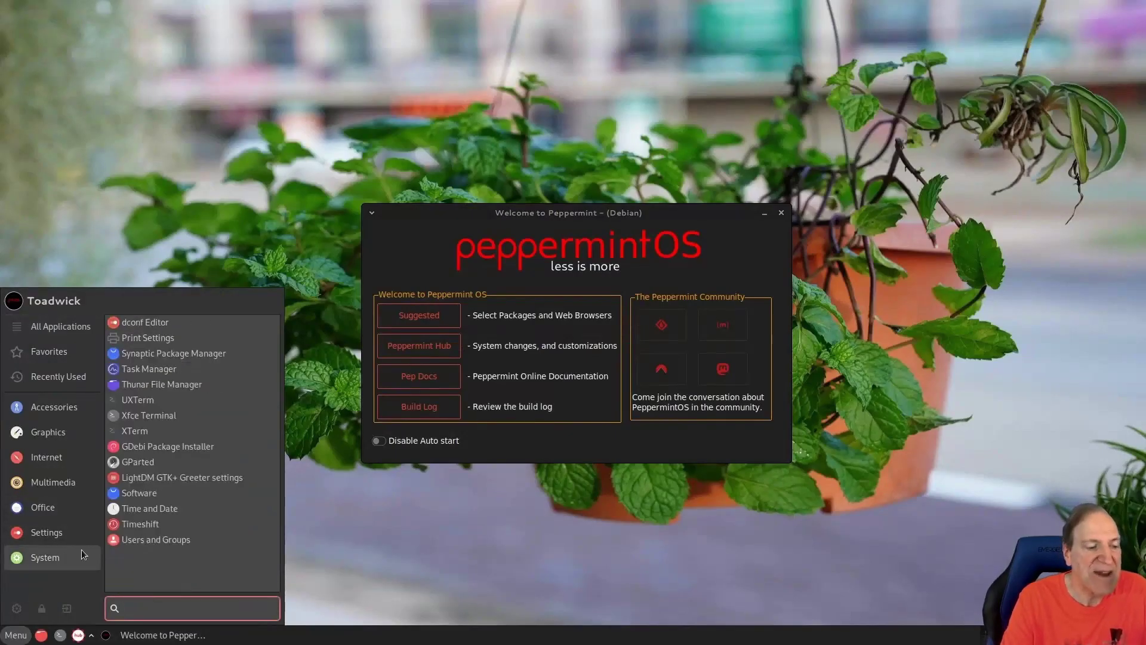
{"action": "left_click", "coordinate": [143, 494]}
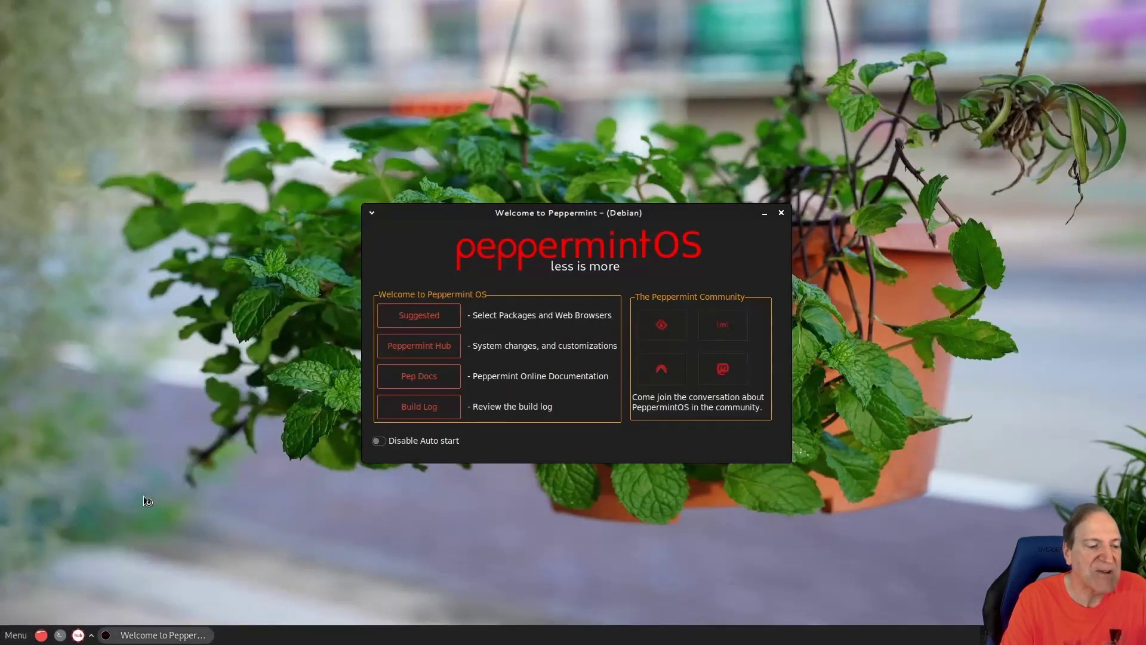
{"action": "left_click", "coordinate": [16, 635]}
{"action": "left_click", "coordinate": [48, 458]}
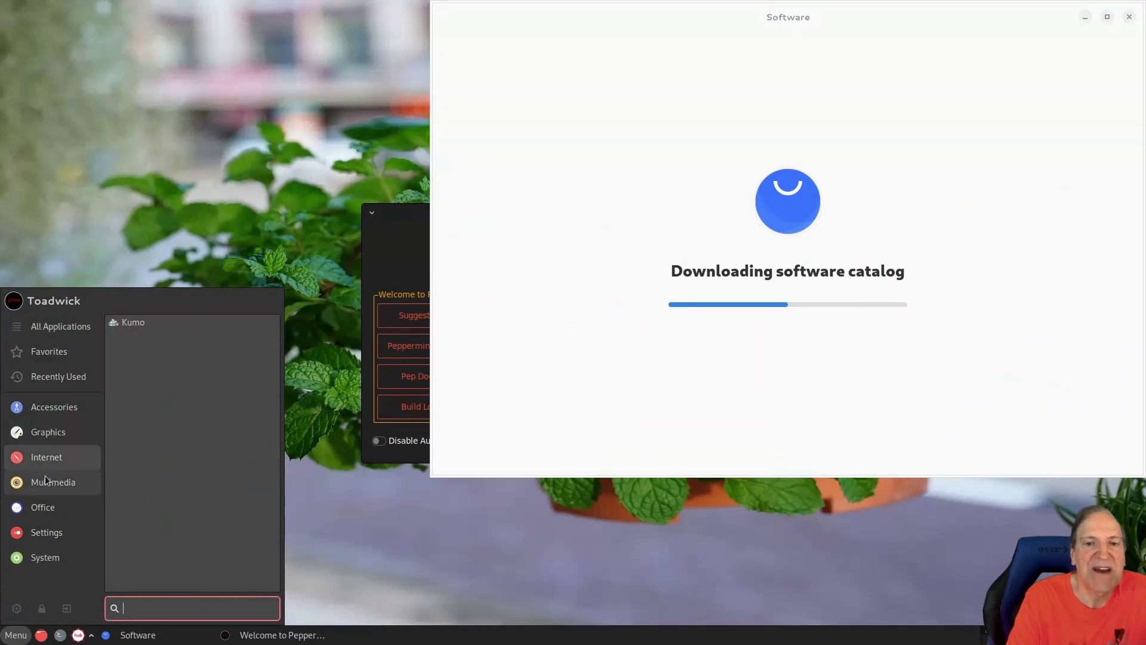
{"action": "left_click", "coordinate": [600, 366]}
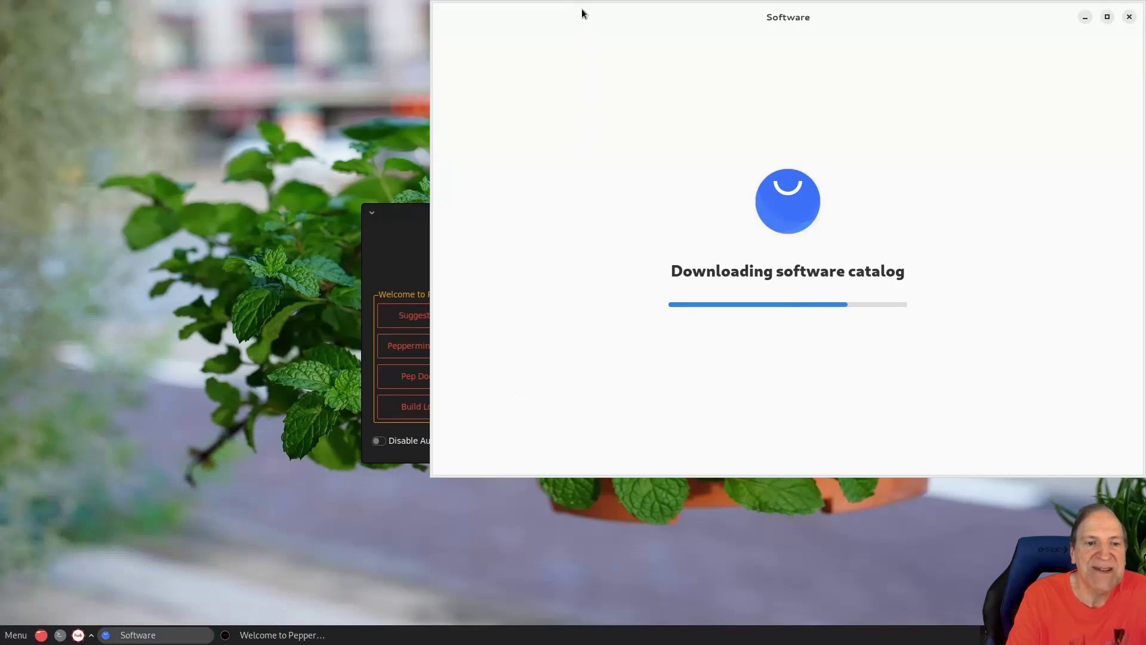
{"action": "left_click_drag", "start_coordinate": [582, 10], "coordinate": [263, 56]}
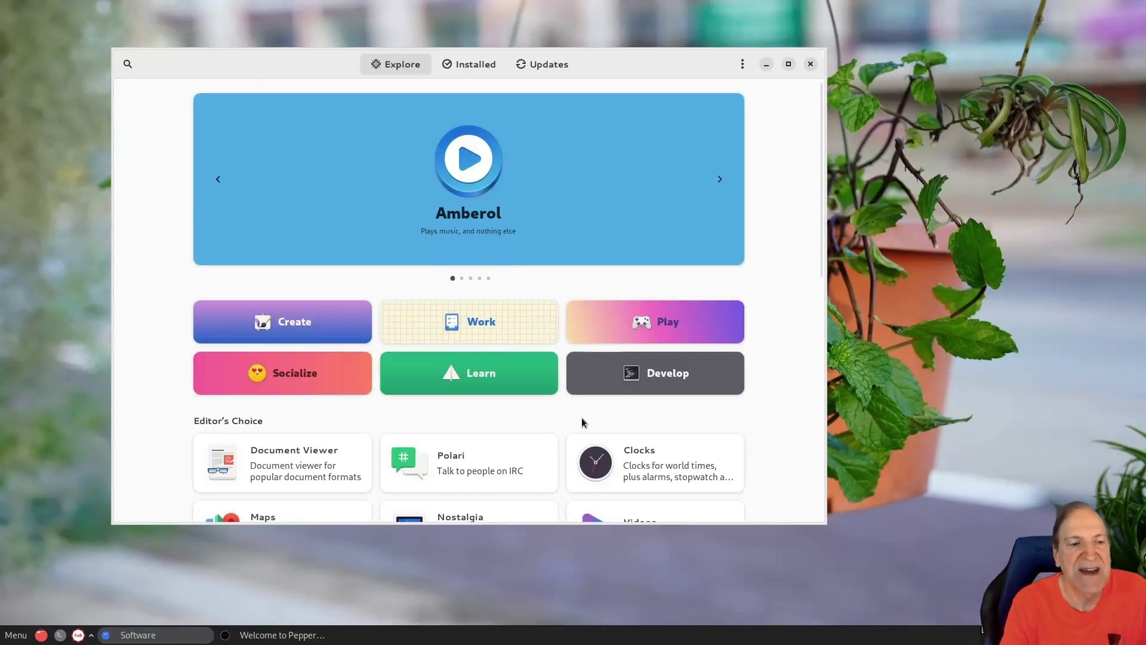
Step: Search for "firefox" in Software, check which sources its page offers, and return to the search results
{"action": "left_click", "coordinate": [127, 63]}
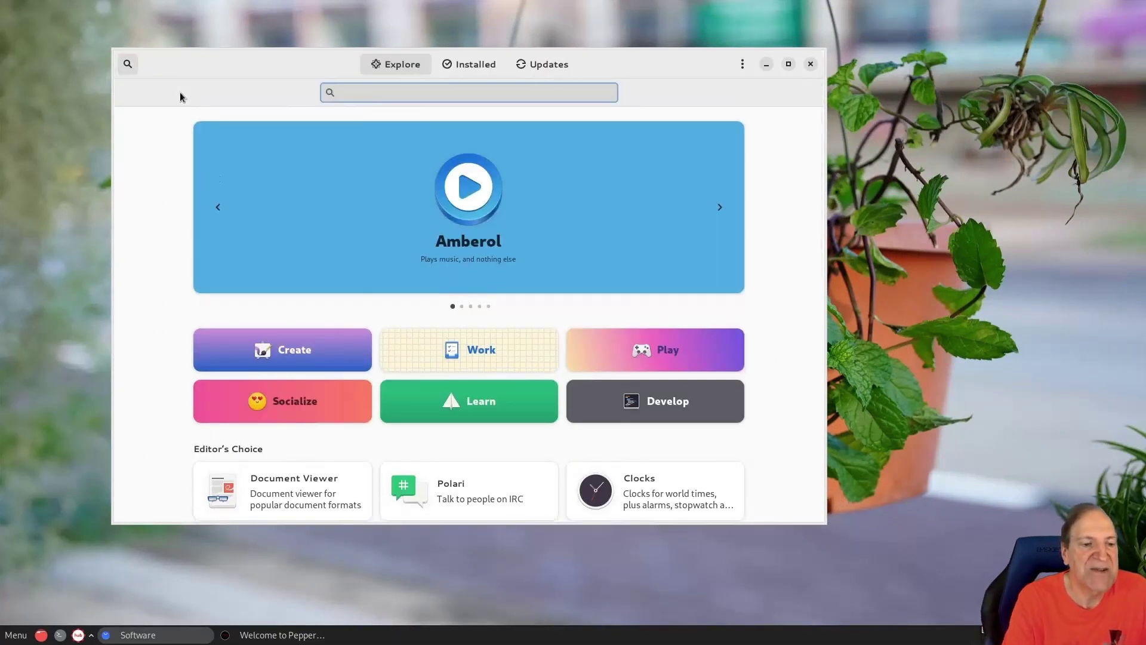
{"action": "type", "text": "firefox"}
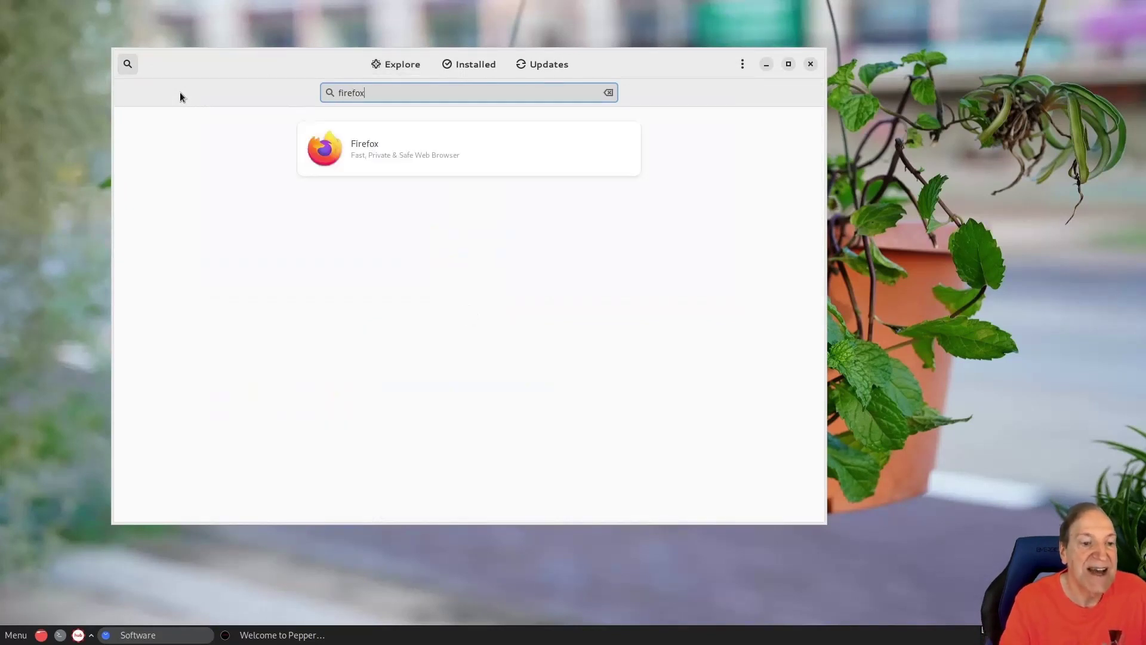
{"action": "left_click", "coordinate": [383, 142]}
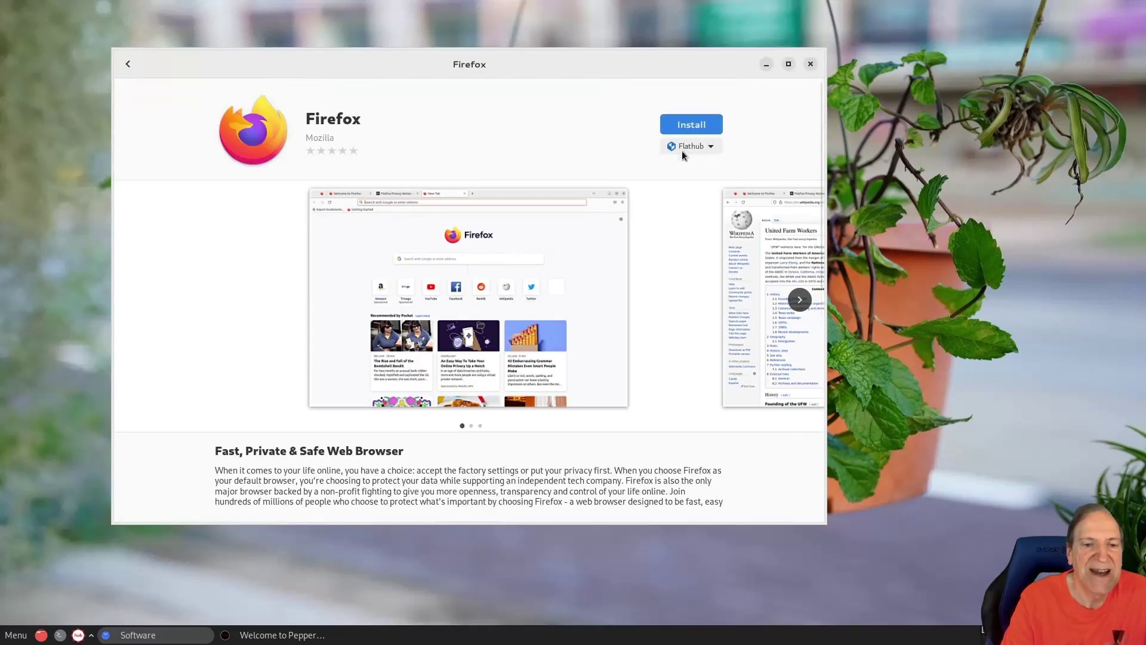
{"action": "left_click", "coordinate": [713, 145]}
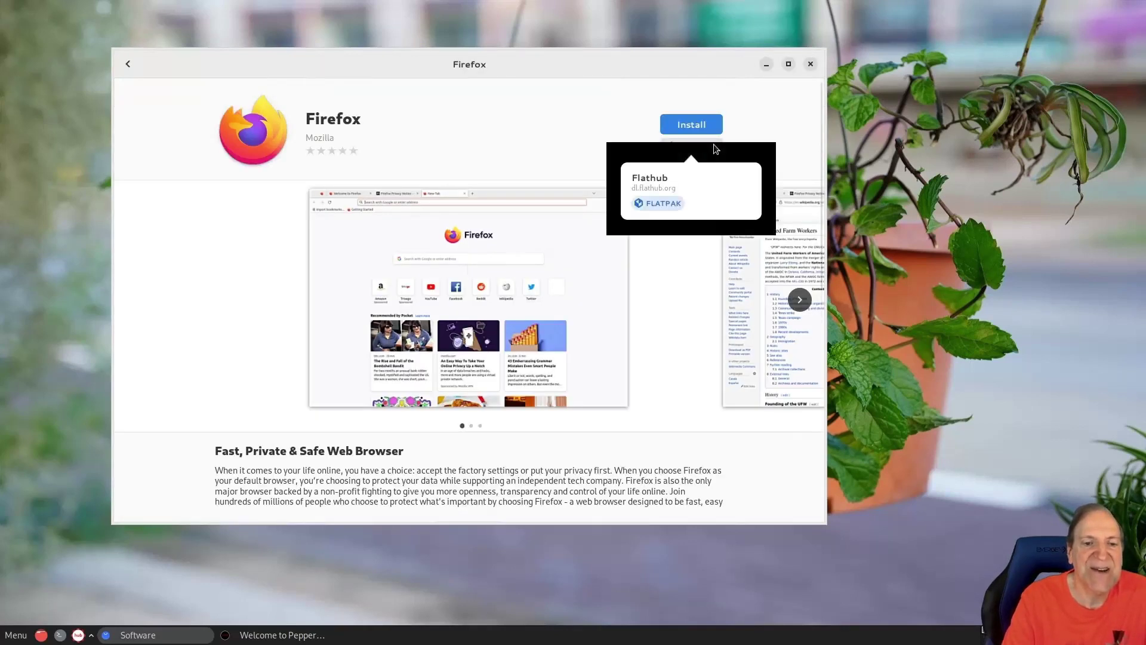
{"action": "left_click", "coordinate": [532, 137]}
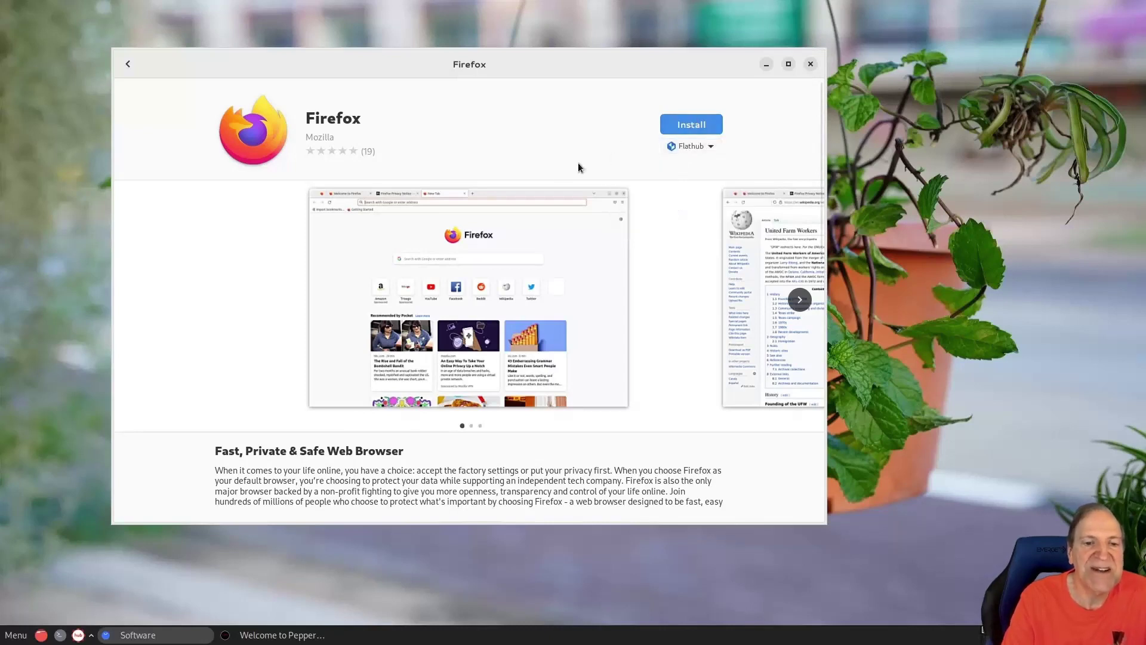
{"action": "left_click", "coordinate": [130, 64]}
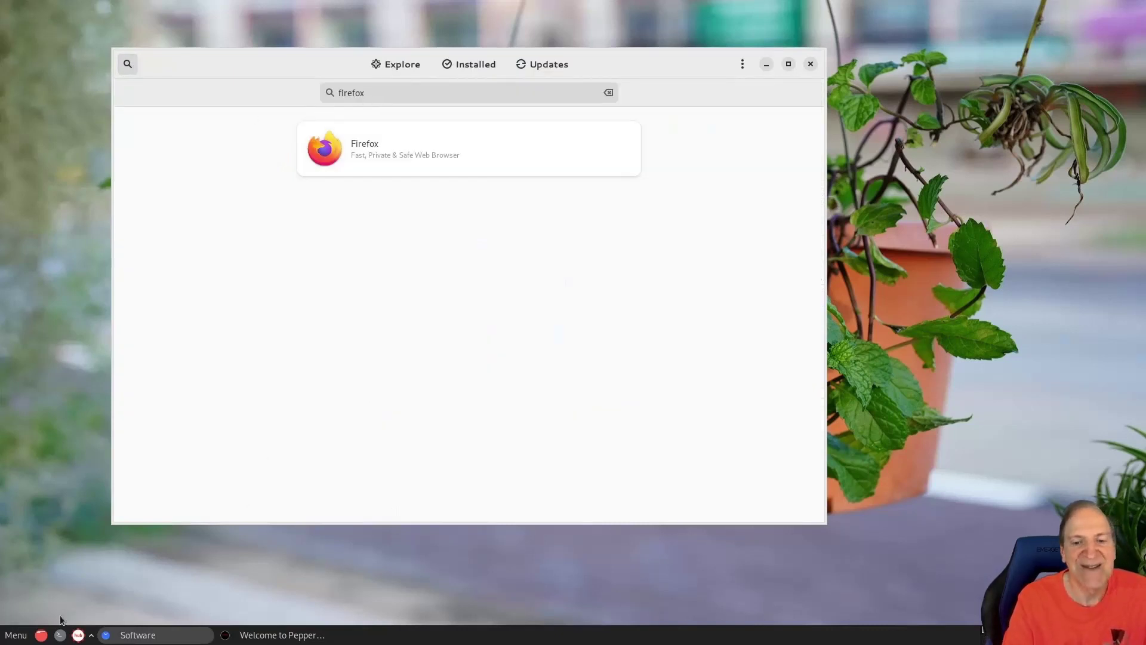
Step: Open a new terminal window over Software and enlarge its text
{"action": "left_click", "coordinate": [60, 635]}
{"action": "left_click_drag", "start_coordinate": [738, 285], "coordinate": [546, 231]}
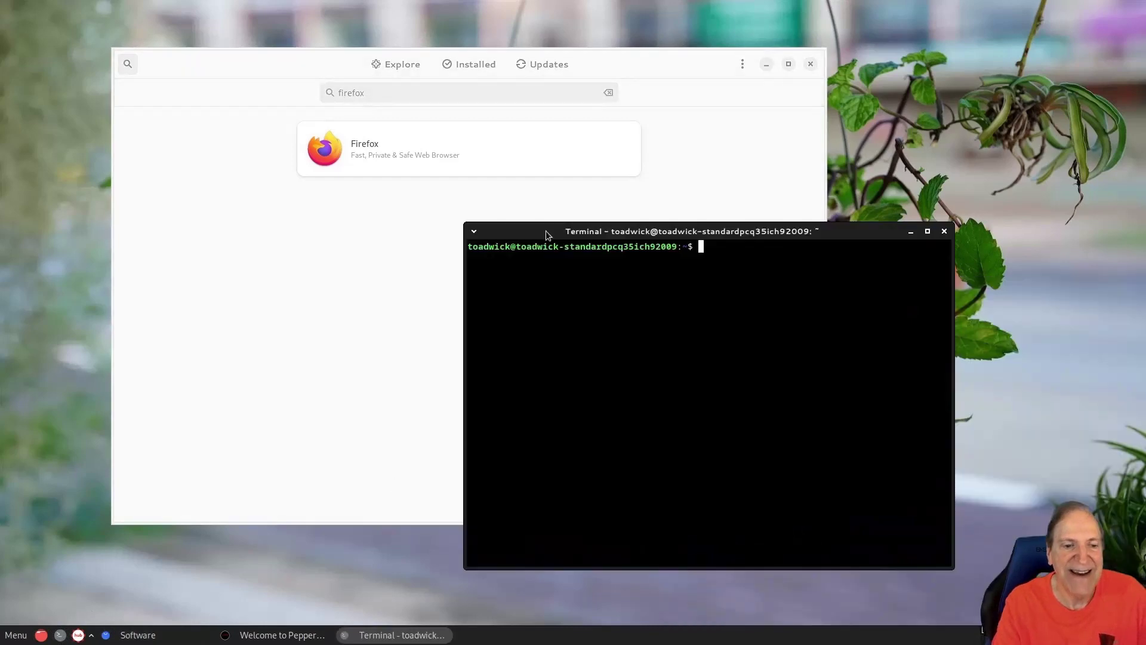
{"action": "key", "text": "ctrl+plus"}
{"action": "key", "text": "ctrl+plus"}
{"action": "key", "text": "ctrl+plus"}
{"action": "key", "text": "ctrl+plus"}
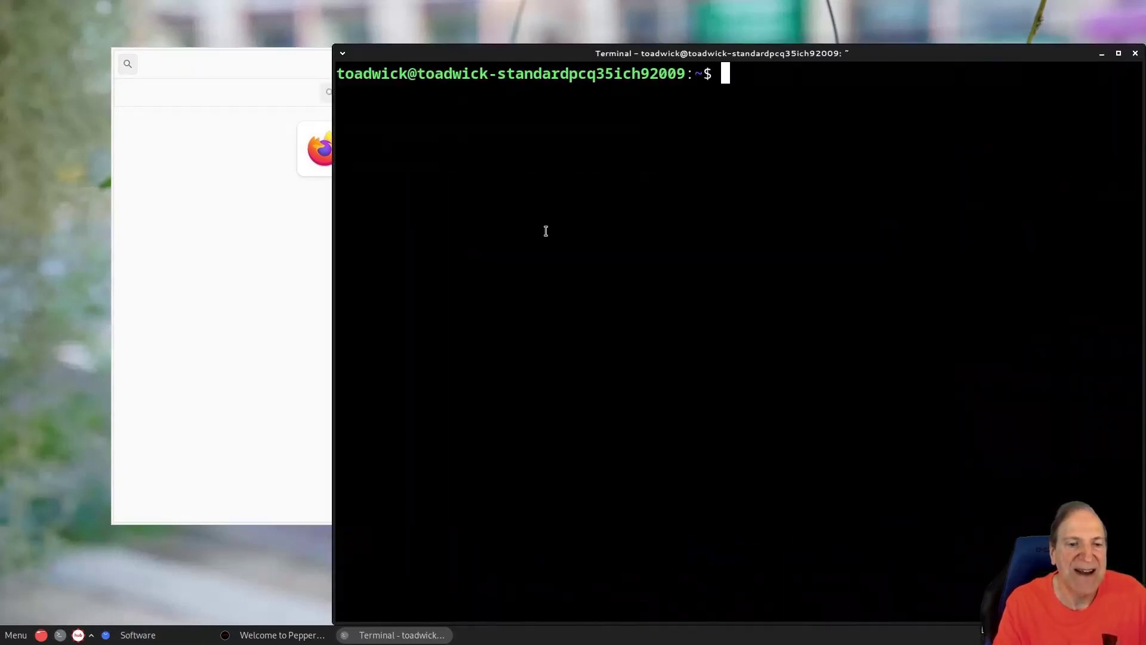
Step: Remove the Firefox snap with "sudo snap remove firefox", entering the account password
{"action": "type", "text": "sudo nam"}
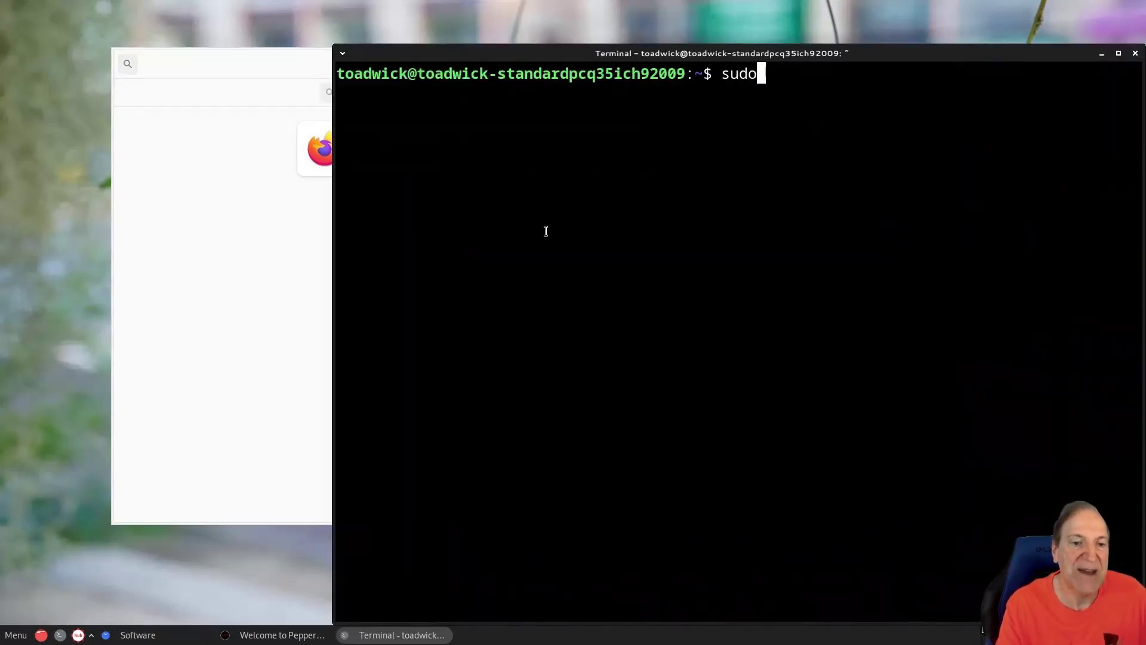
{"action": "key", "text": "BackSpace"}
{"action": "key", "text": "BackSpace"}
{"action": "key", "text": "BackSpace"}
{"action": "type", "text": "sna"}
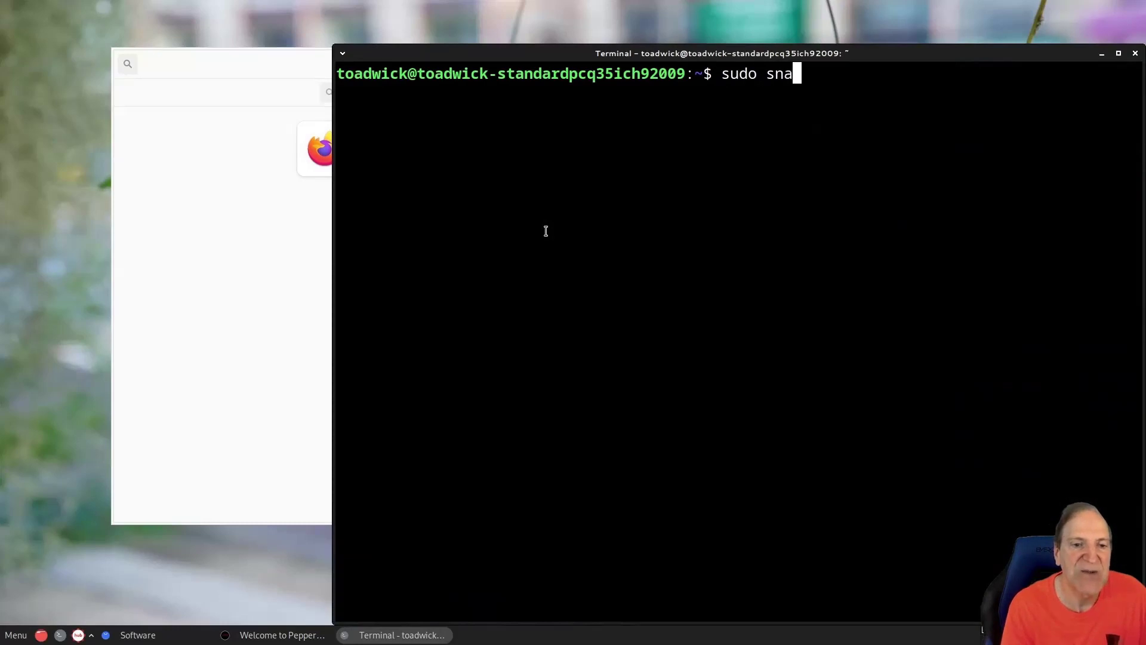
{"action": "type", "text": "p remove firefox"}
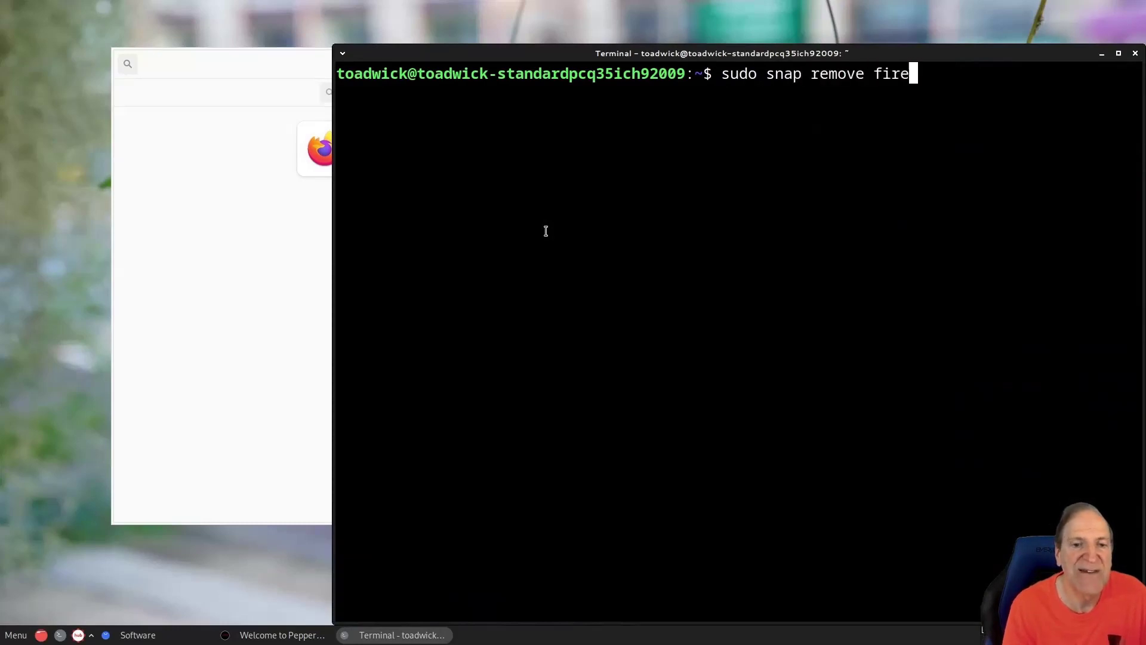
{"action": "key", "text": "Return"}
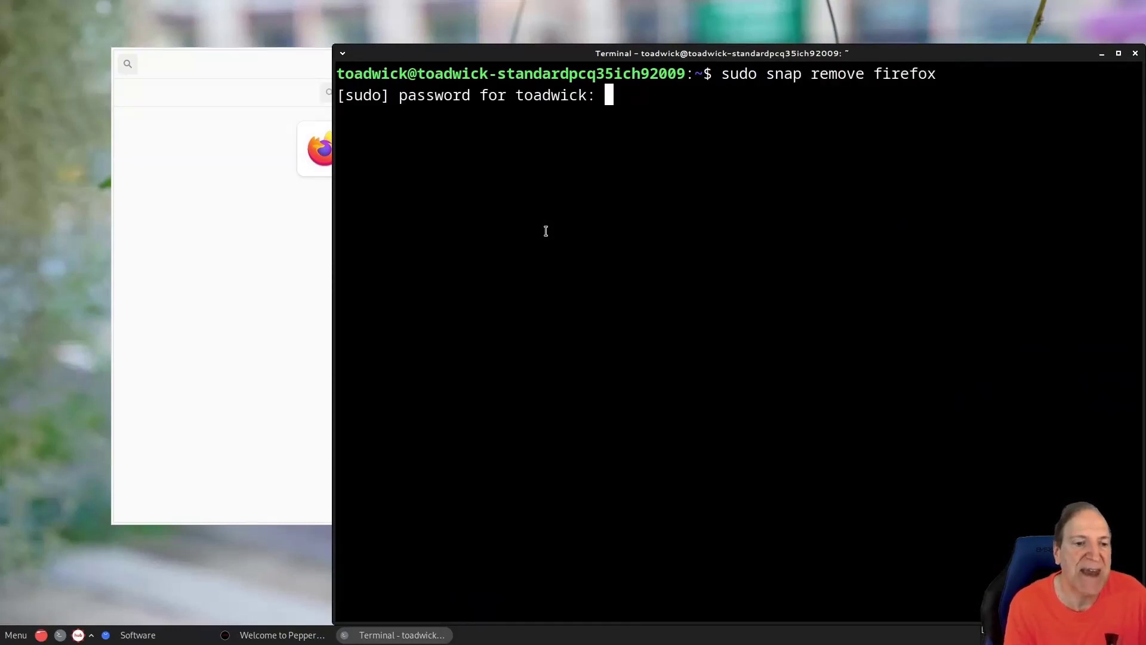
{"action": "key", "text": "Return"}
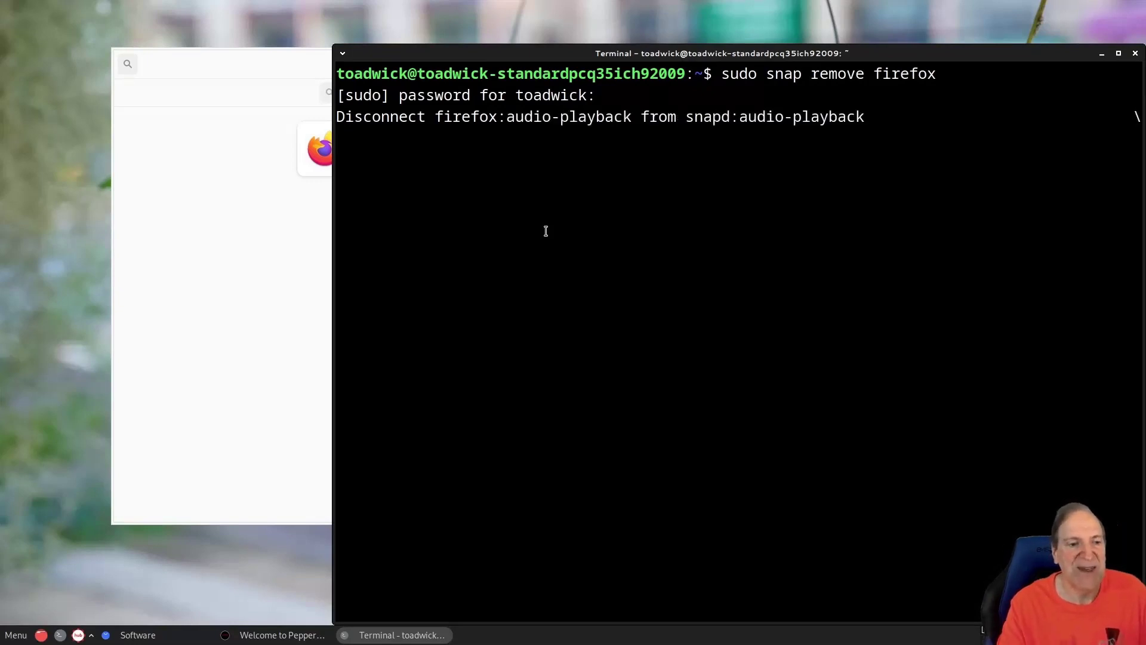
Step: Try to uninstall the snap package with "sudo apt remove snap"
{"action": "type", "text": "sudo "}
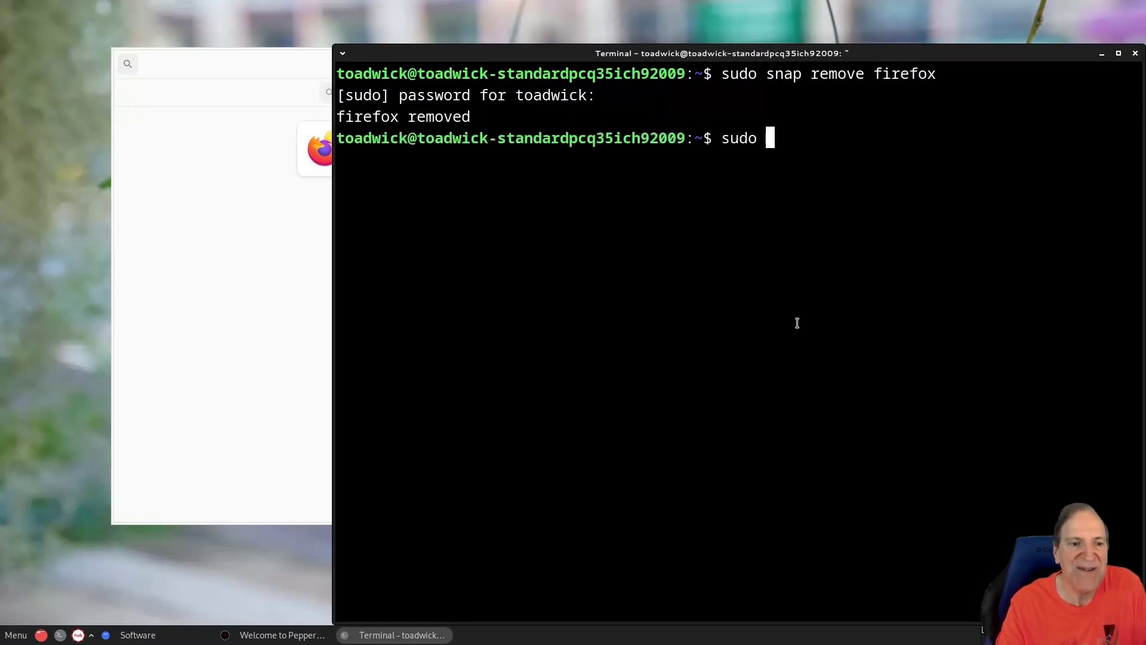
{"action": "type", "text": "remove"}
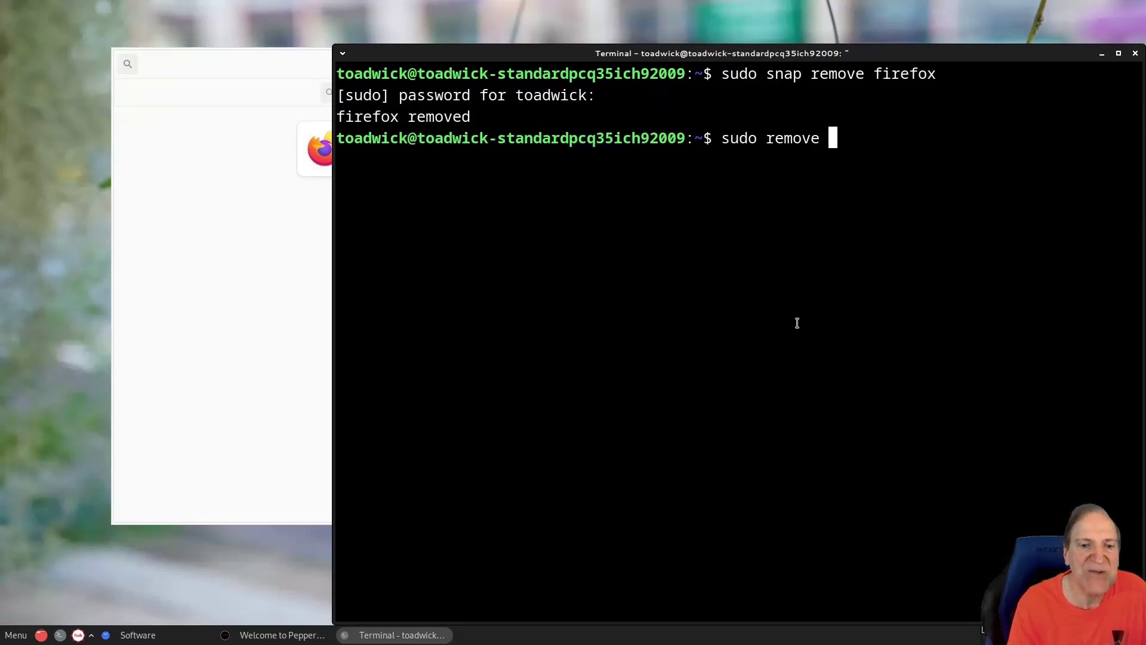
{"action": "key", "text": "BackSpace"}
{"action": "key", "text": "BackSpace"}
{"action": "key", "text": "BackSpace"}
{"action": "key", "text": "BackSpace"}
{"action": "key", "text": "BackSpace"}
{"action": "key", "text": "BackSpace"}
{"action": "key", "text": "BackSpace"}
{"action": "type", "text": "a"}
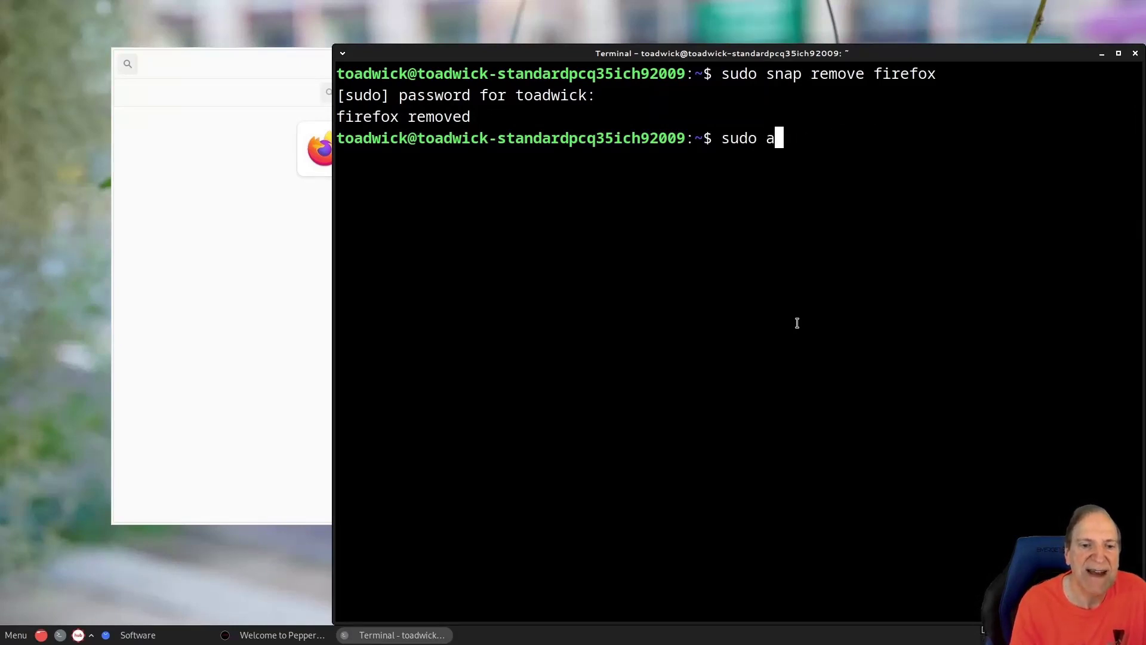
{"action": "type", "text": "pt remove snap"}
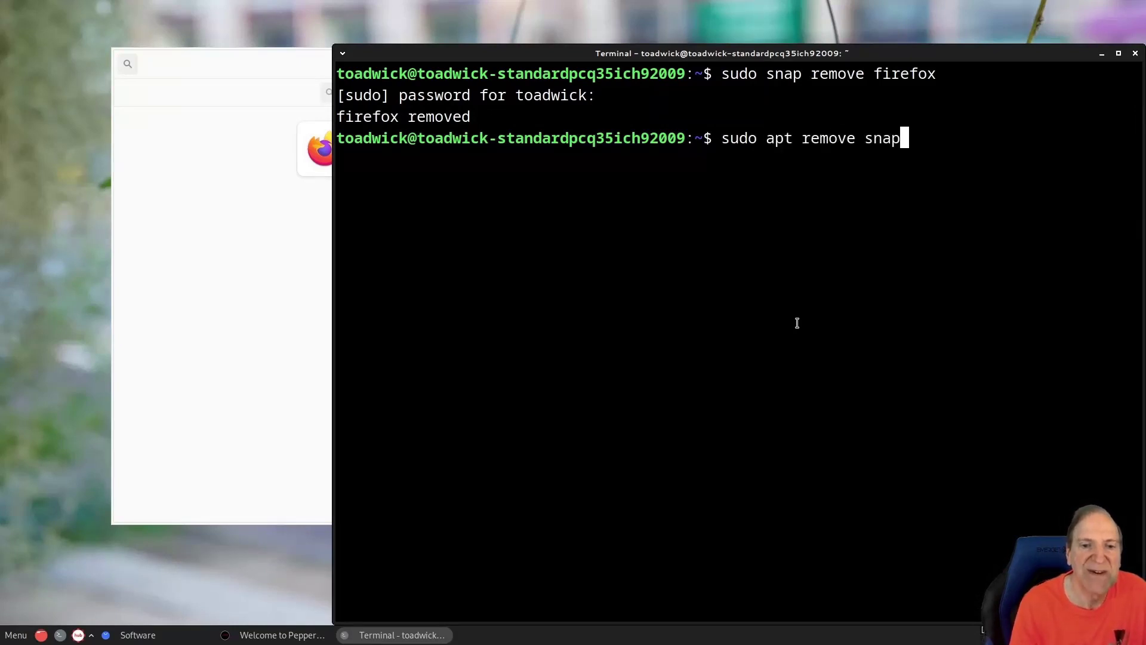
{"action": "key", "text": "Return"}
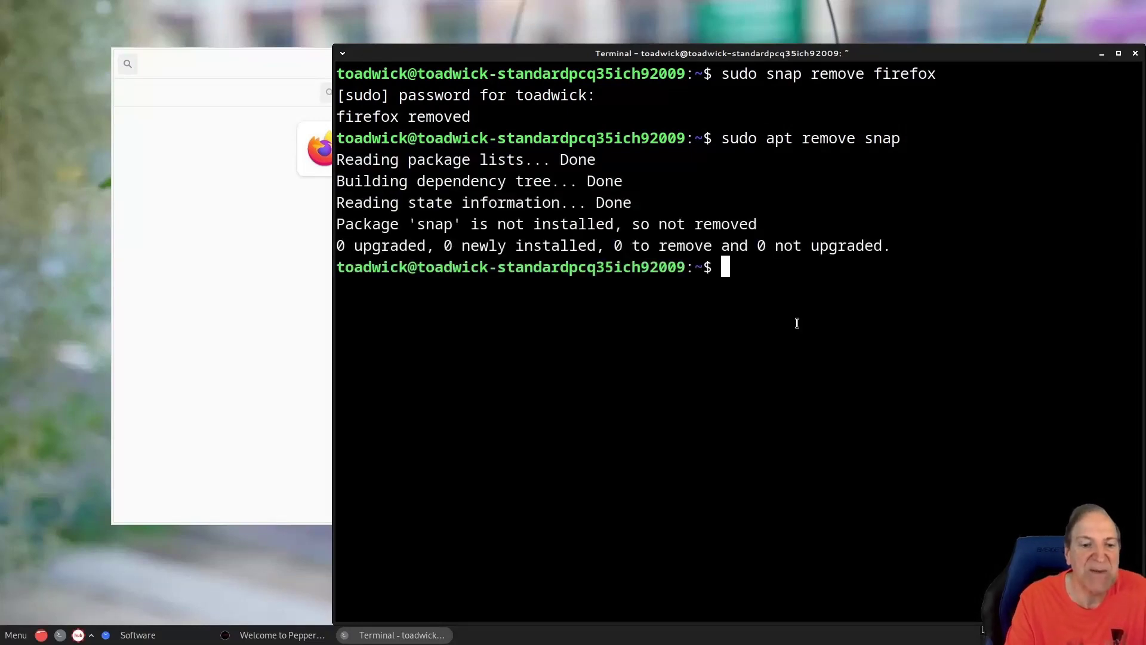
Step: Uninstall the snap daemon with "sudo apt remove snapd" and agree to continue
{"action": "key", "text": "Up"}
{"action": "type", "text": "d"}
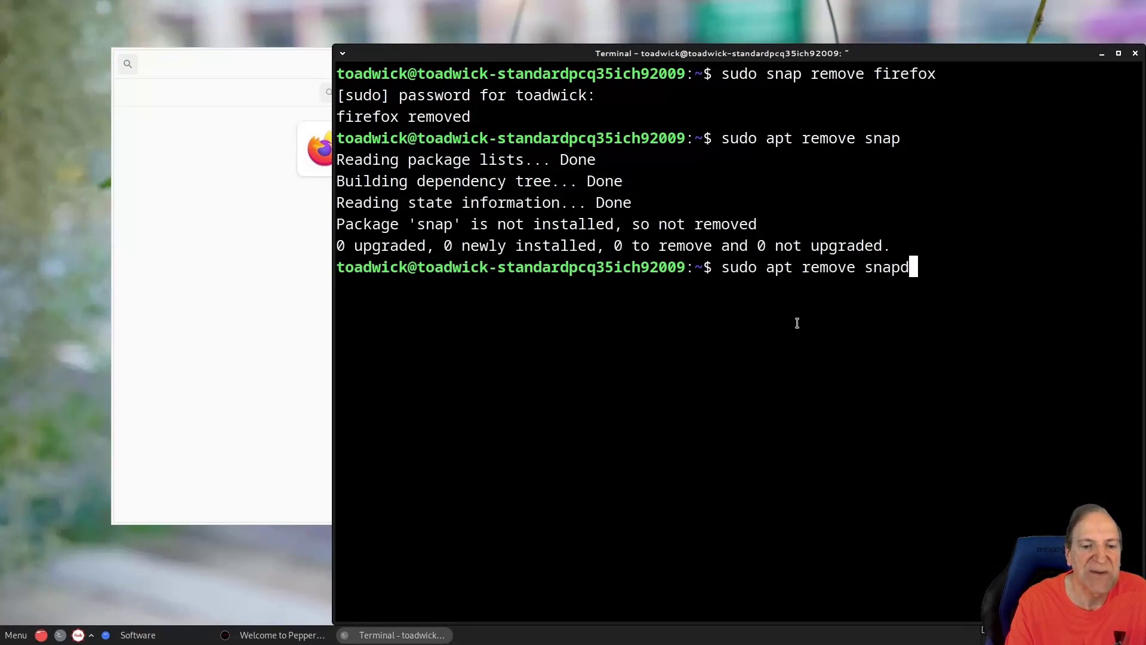
{"action": "key", "text": "Return"}
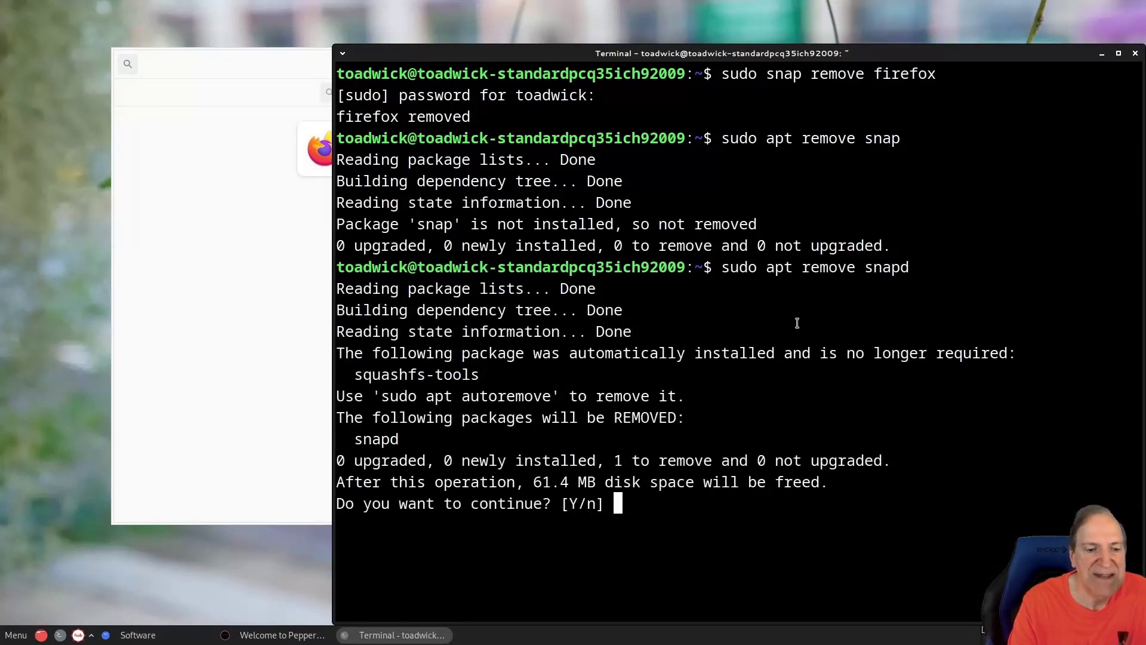
{"action": "key", "text": "Return"}
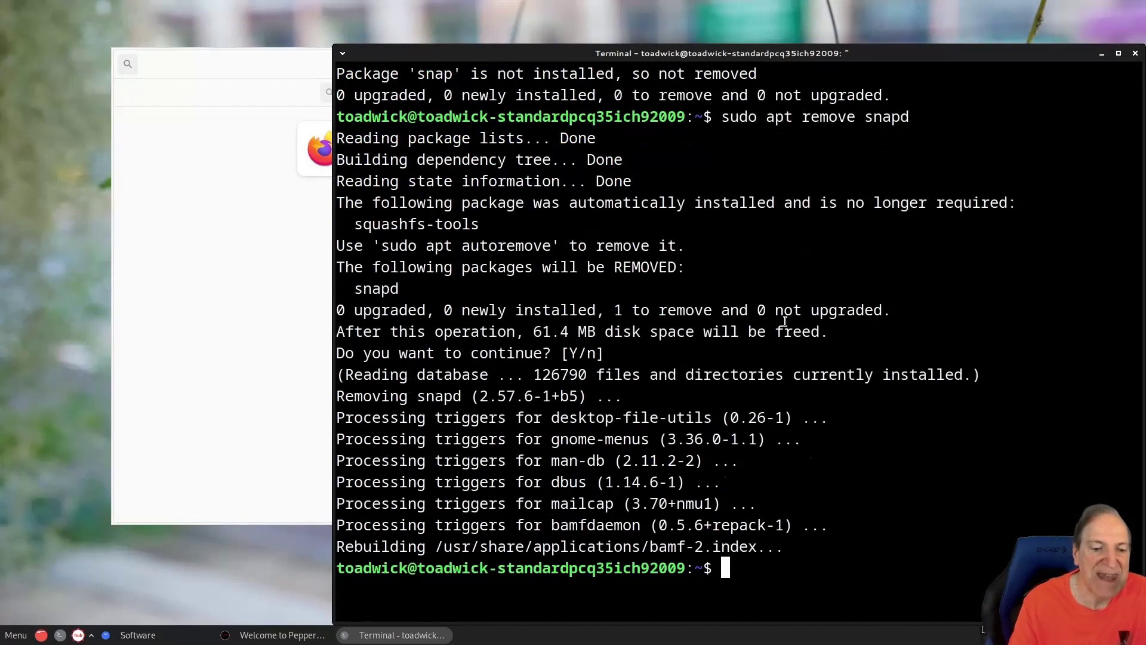
Step: Return to Software, open the Firefox result and install it from the Flathub source
{"action": "left_click", "coordinate": [265, 293]}
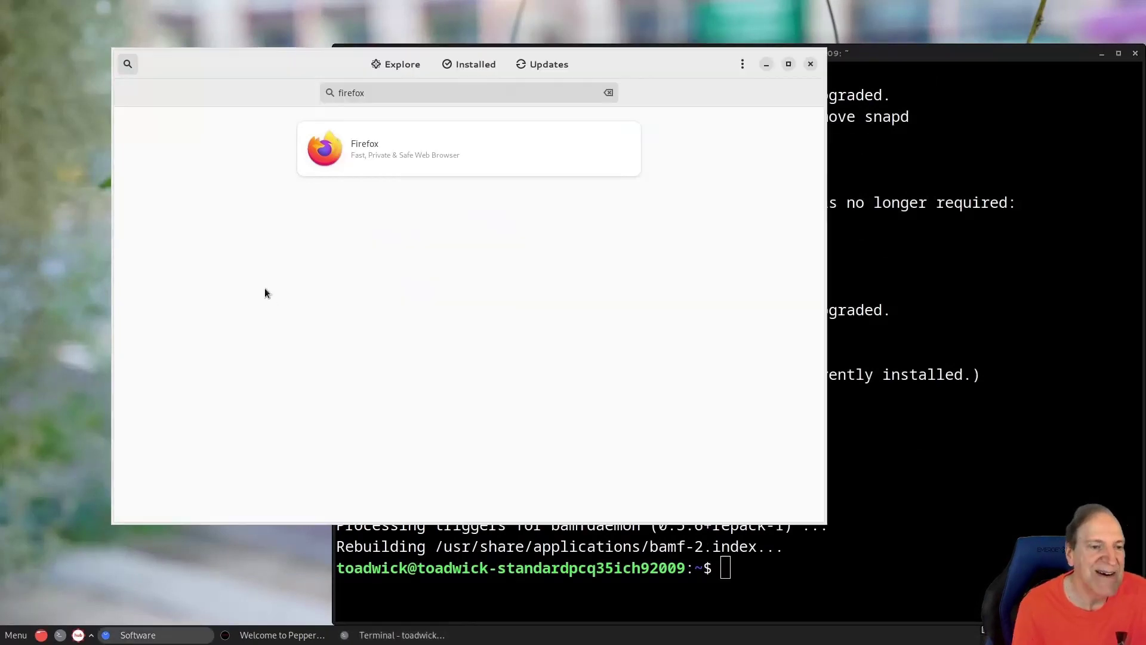
{"action": "left_click", "coordinate": [441, 144]}
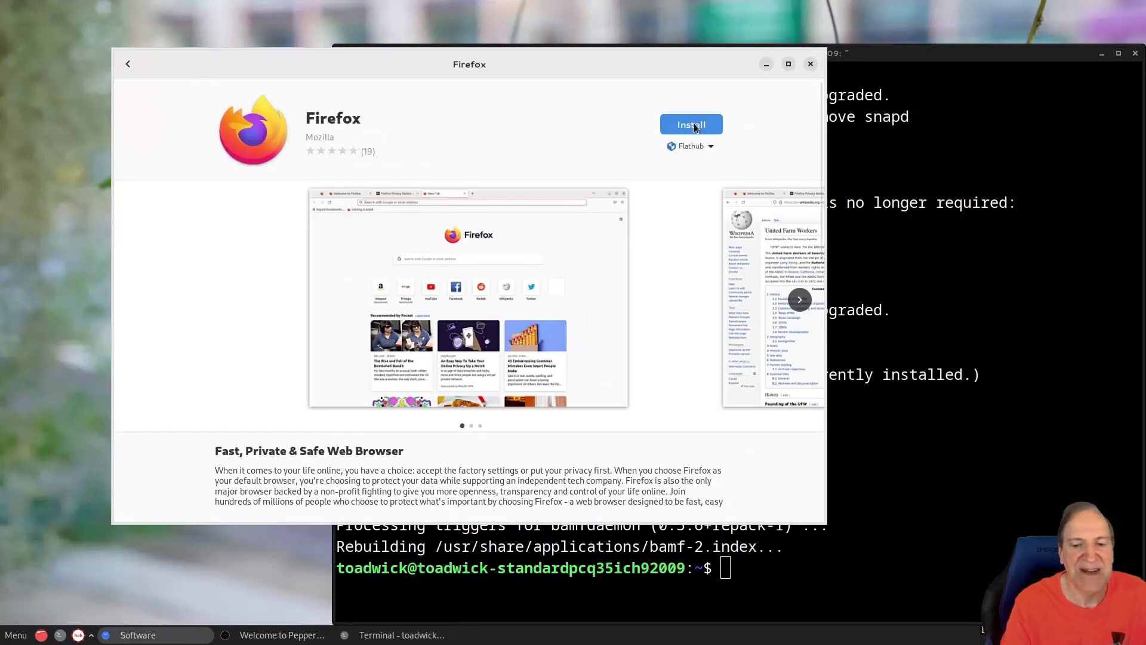
{"action": "left_click", "coordinate": [693, 126]}
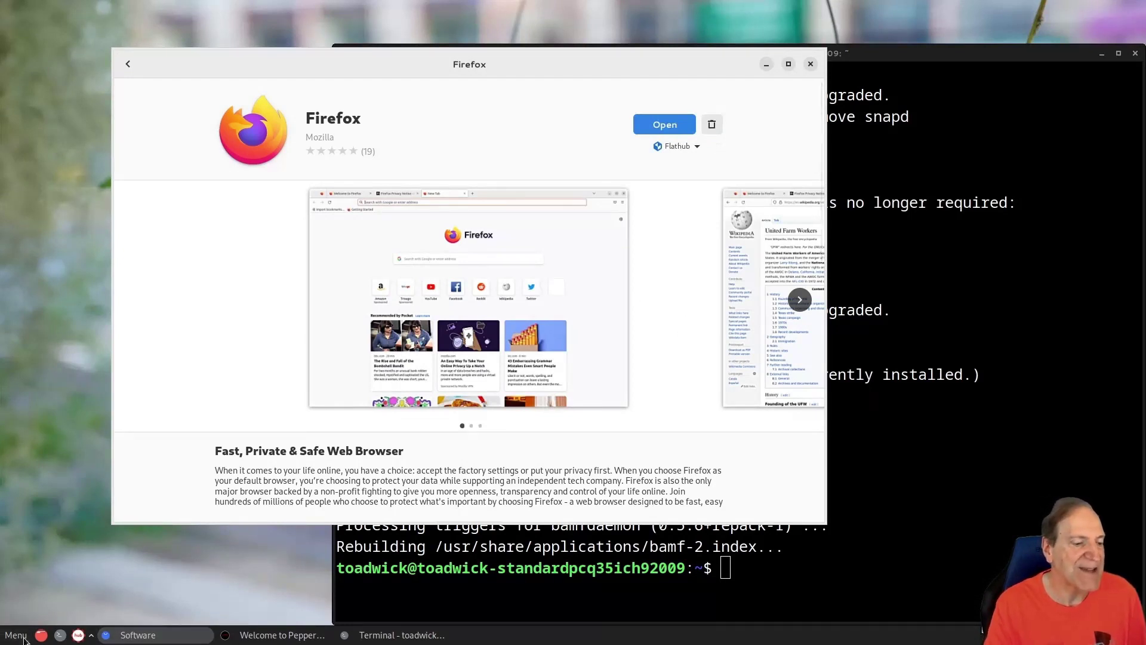
Step: Launch Firefox Web Browser from the Internet applications and maximize its window
{"action": "left_click", "coordinate": [3, 633]}
{"action": "left_click", "coordinate": [46, 457]}
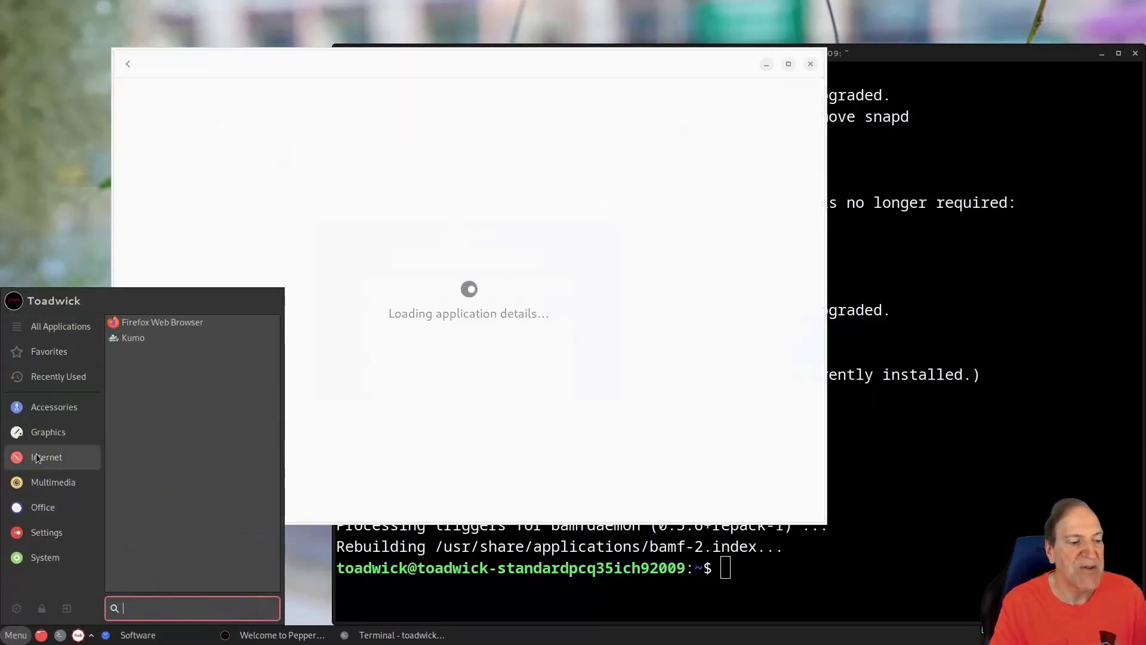
{"action": "left_click", "coordinate": [179, 321]}
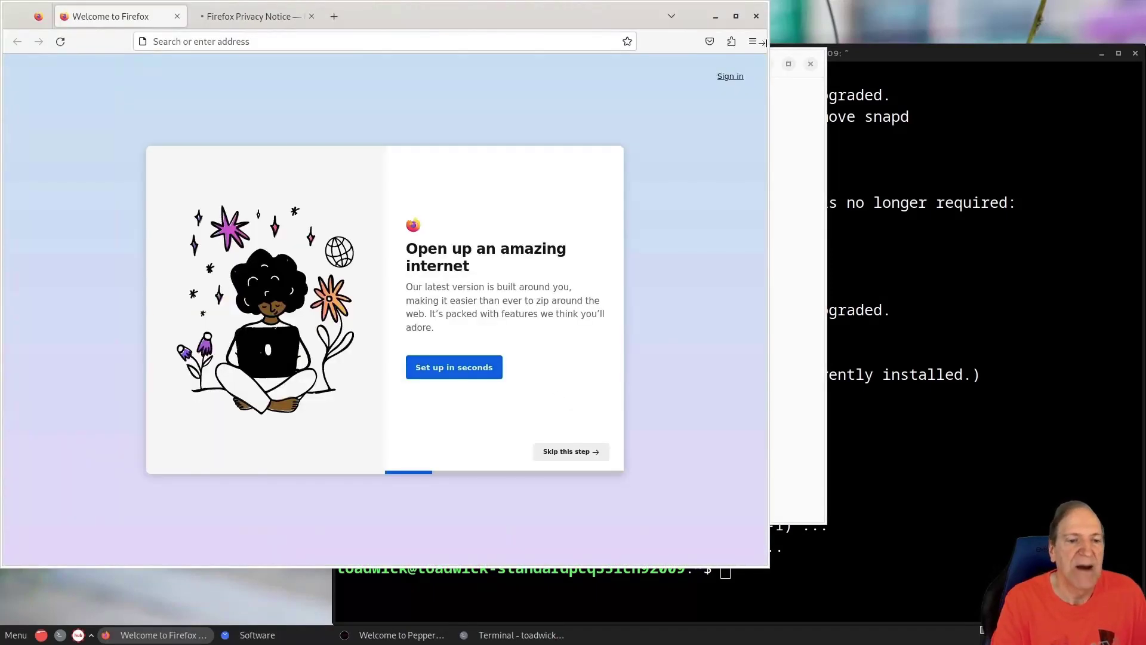
{"action": "left_click", "coordinate": [736, 17]}
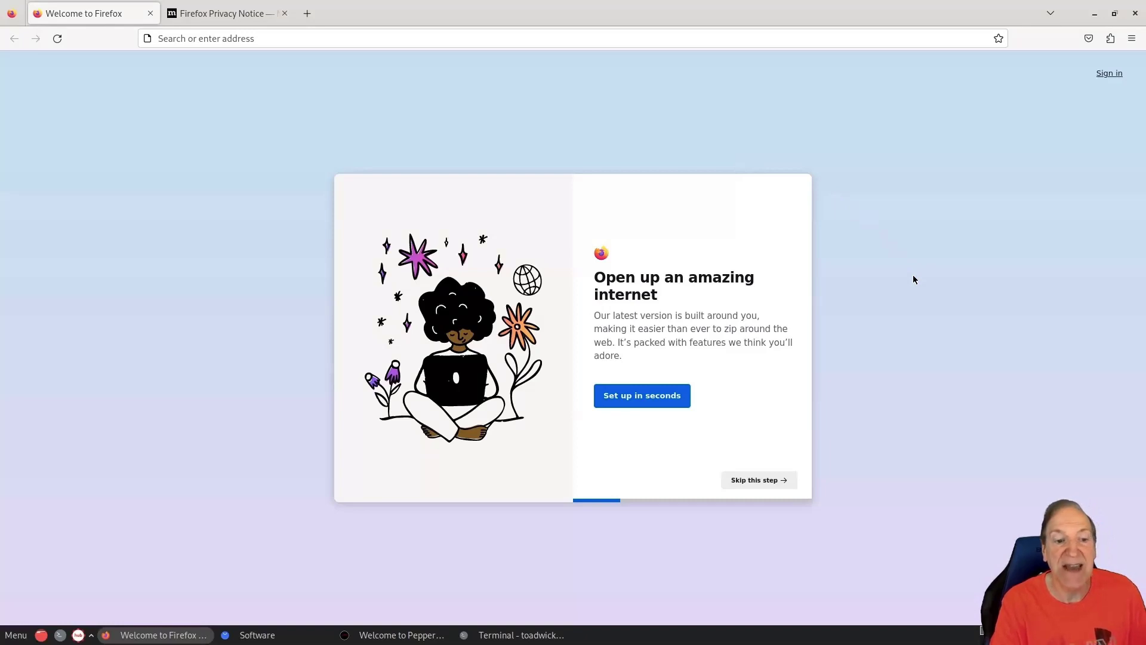
Step: Skip through Firefox's welcome setup pages and finish the onboarding on the new tab page
{"action": "left_click", "coordinate": [760, 481]}
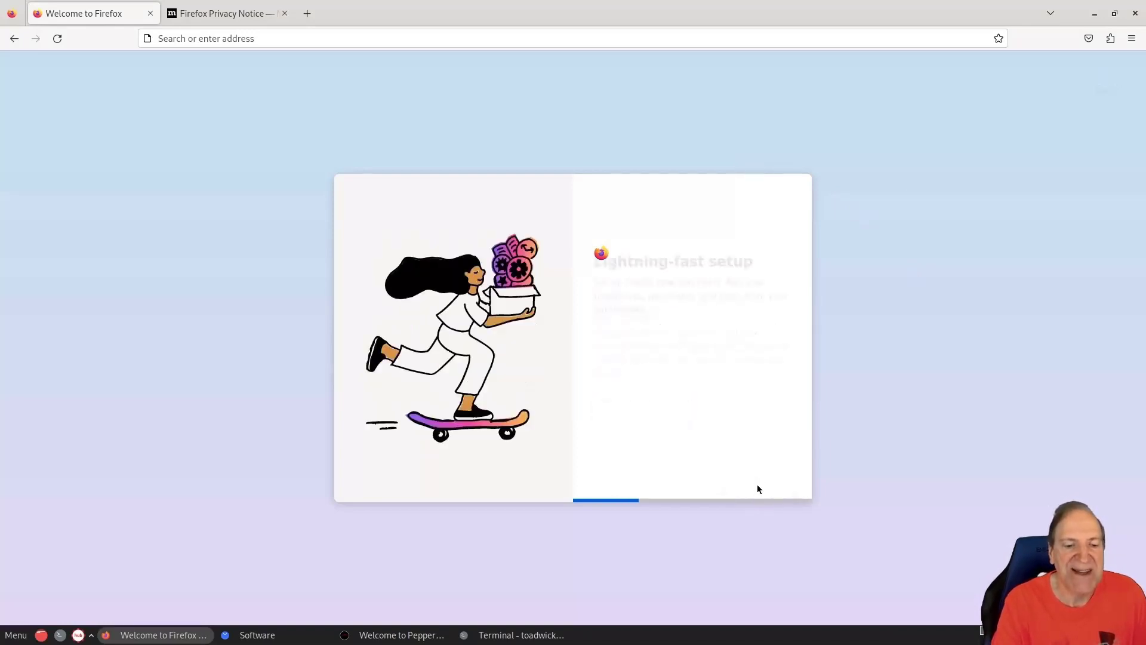
{"action": "left_click", "coordinate": [757, 485]}
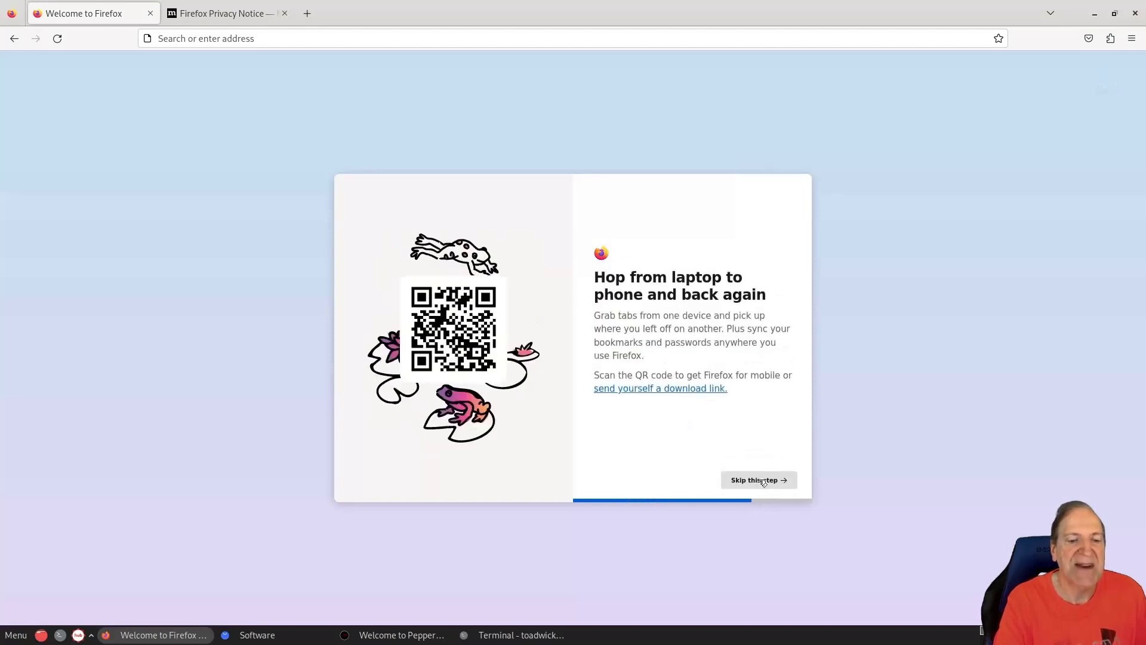
{"action": "left_click", "coordinate": [763, 481]}
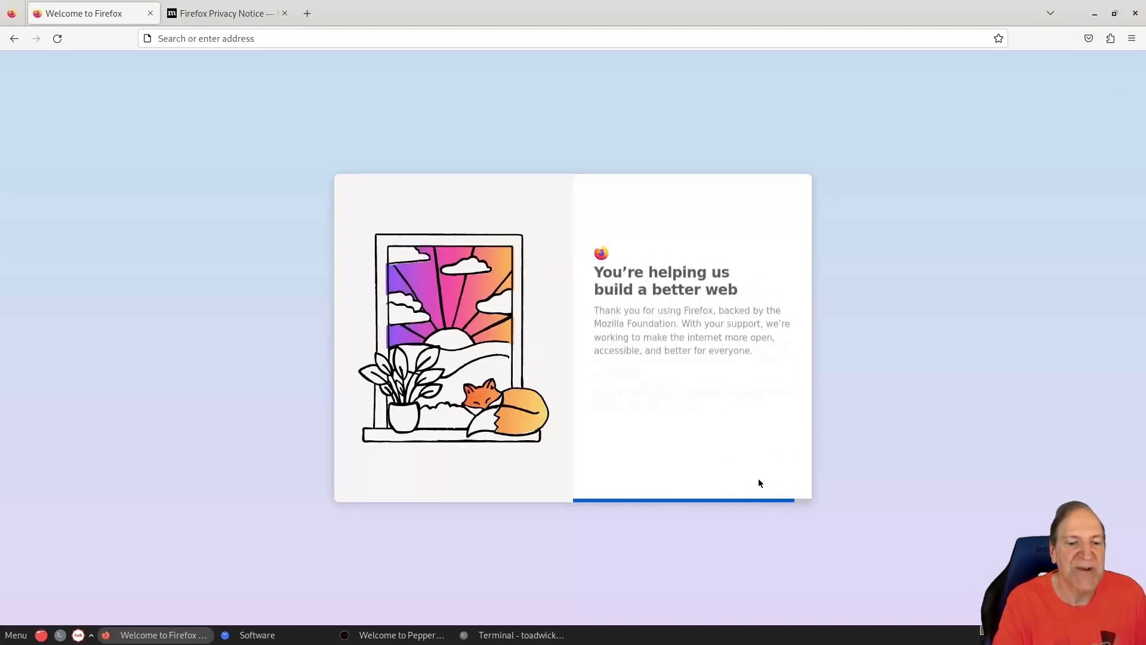
{"action": "left_click", "coordinate": [644, 400]}
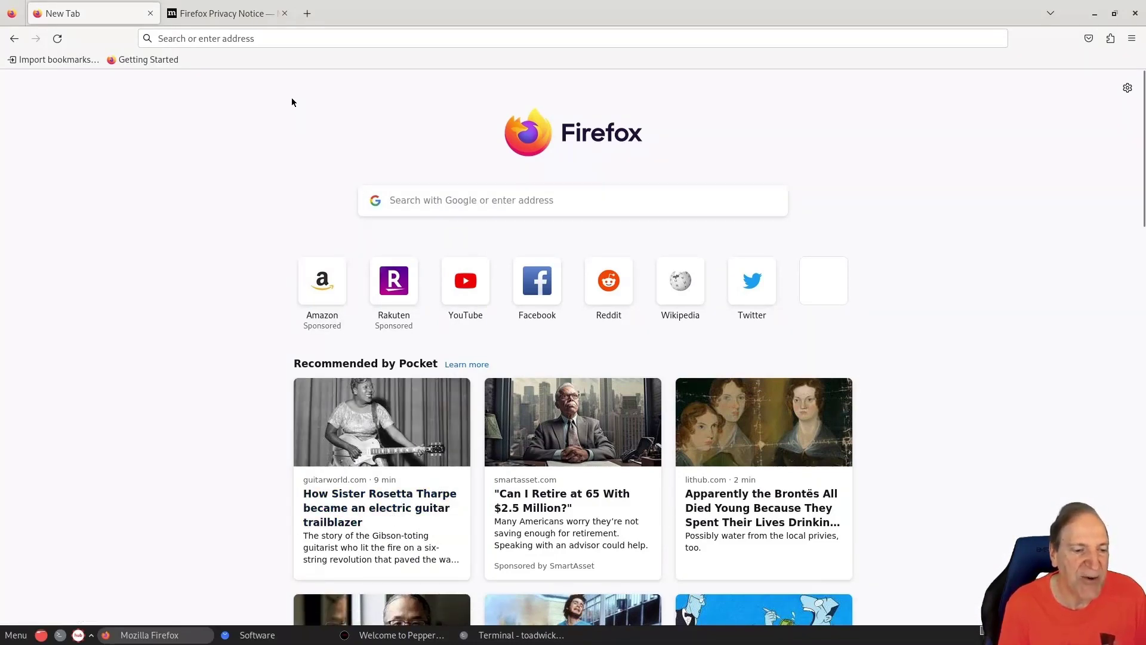
{"action": "left_click", "coordinate": [261, 38]}
{"action": "key", "text": "Escape"}
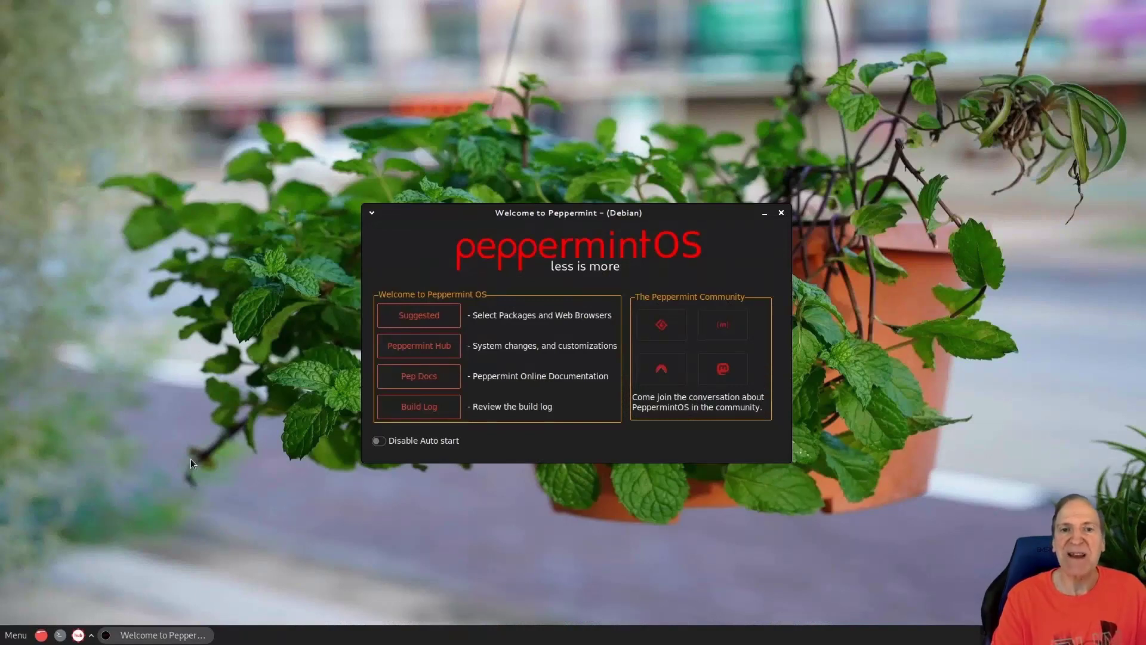
Step: Launch Thunar File Manager from Accessories and arrange its window and the Welcome to Peppermint window on the desktop
{"action": "left_click", "coordinate": [14, 635]}
{"action": "left_click", "coordinate": [58, 407]}
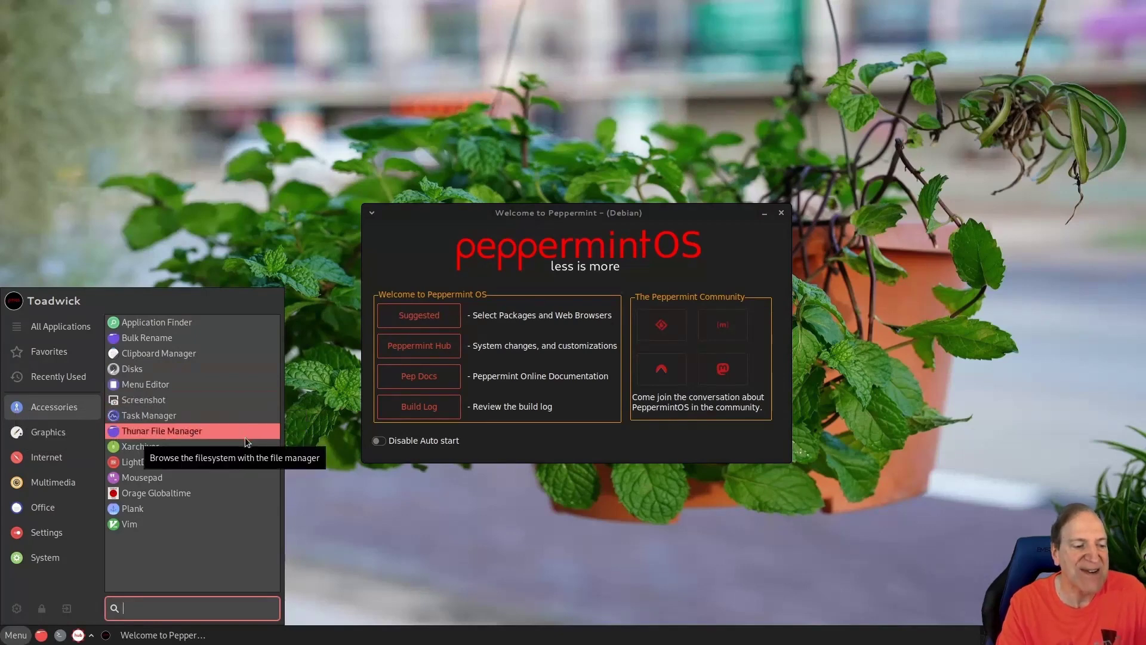
{"action": "left_click", "coordinate": [184, 429]}
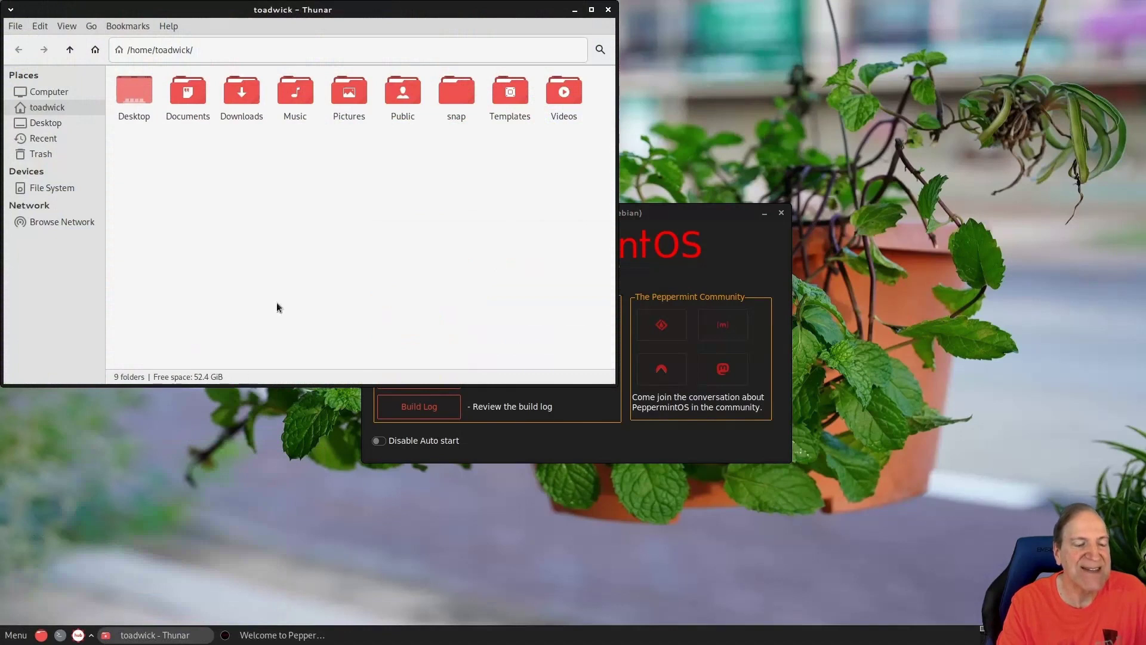
{"action": "left_click_drag", "start_coordinate": [342, 12], "coordinate": [390, 117]}
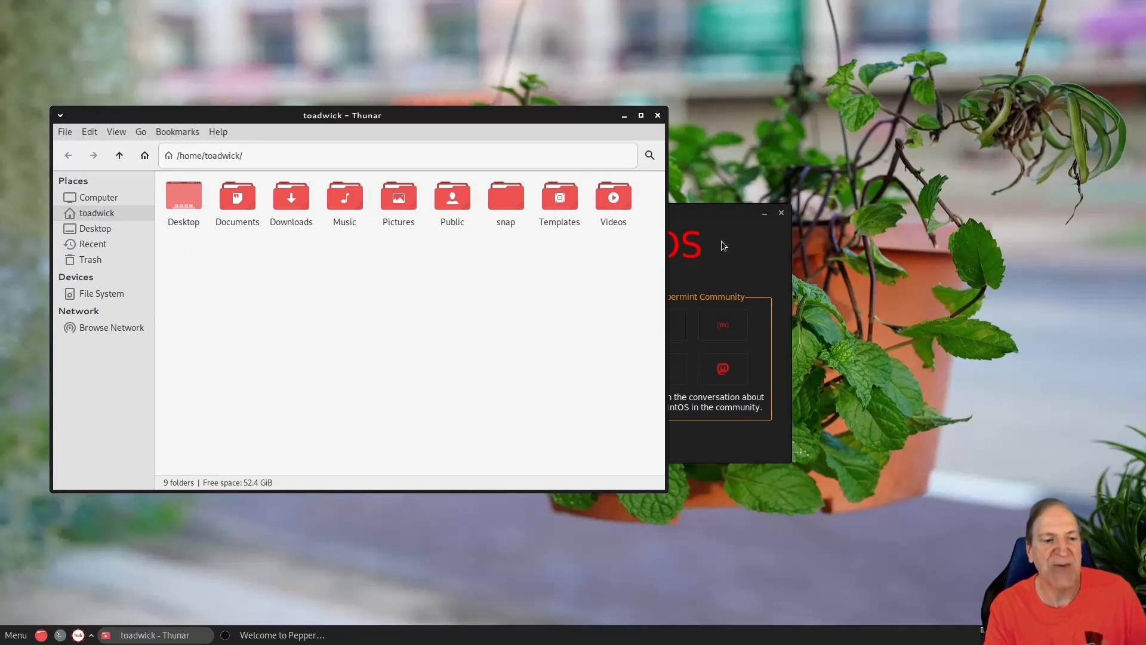
{"action": "left_click", "coordinate": [721, 218]}
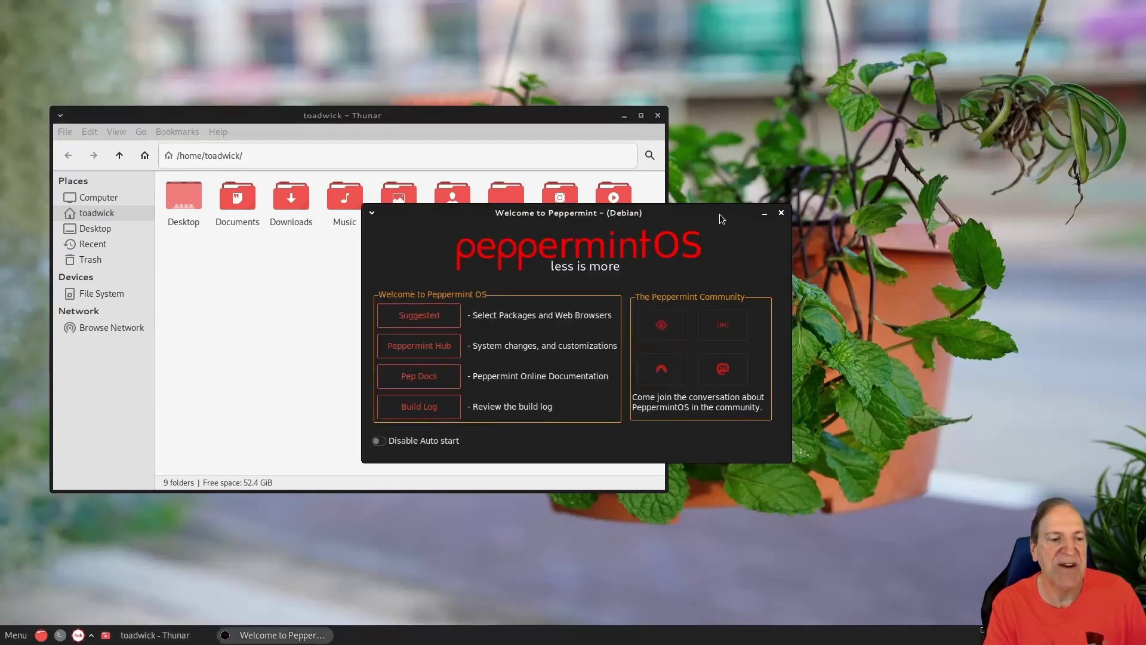
{"action": "left_click_drag", "start_coordinate": [722, 218], "coordinate": [782, 178]}
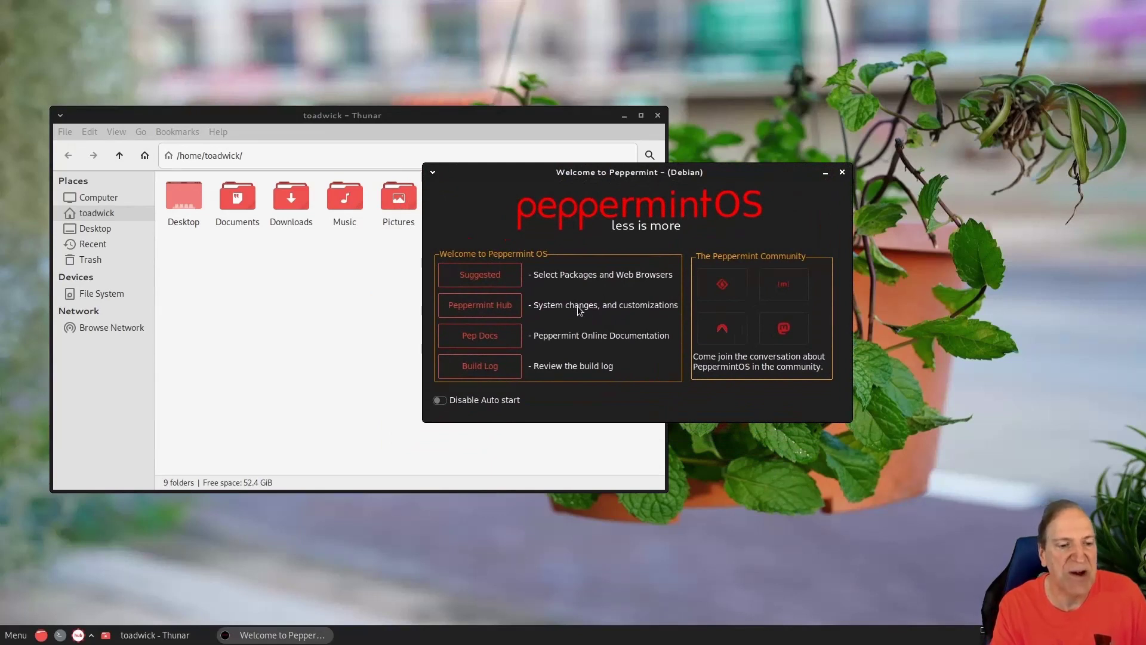
Step: Open Peppermint Hub, start its Snap Store entry and abort it at the password prompt
{"action": "left_click", "coordinate": [480, 305]}
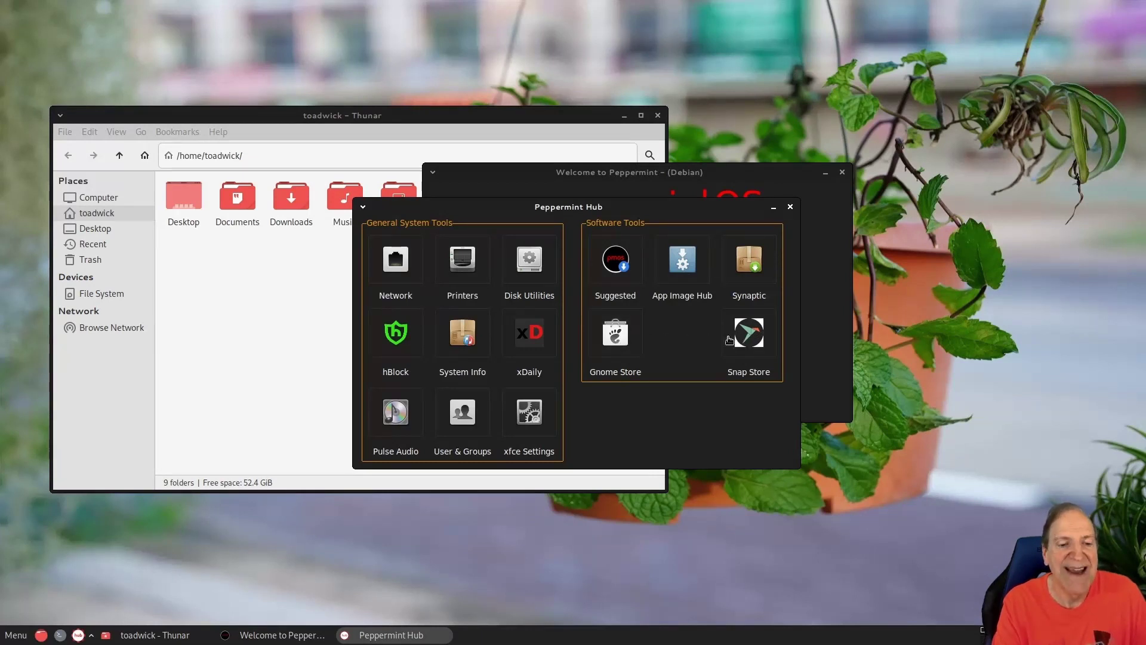
{"action": "left_click", "coordinate": [753, 341]}
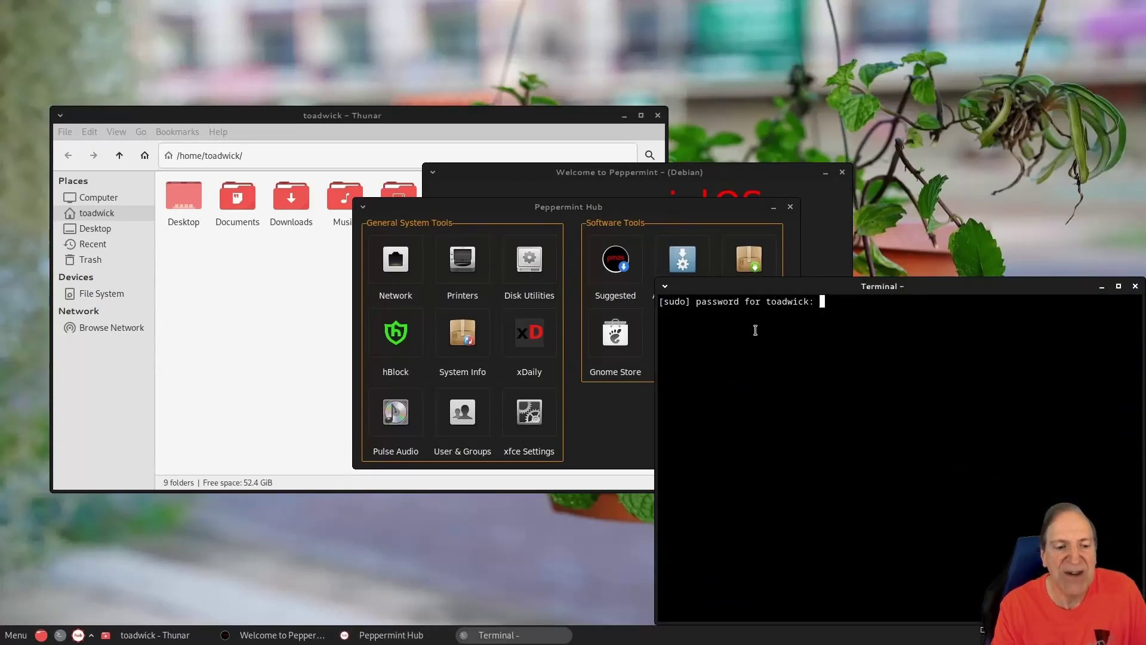
{"action": "key", "text": "ctrl+c"}
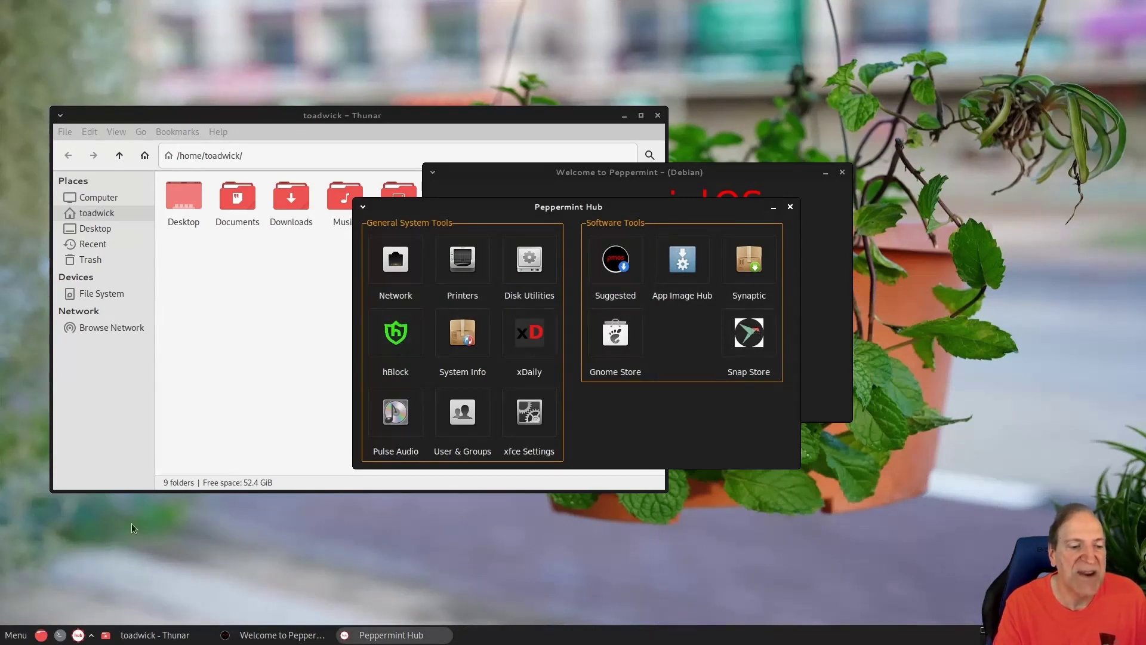
Step: Search the installed applications for "snap" and dismiss the results
{"action": "left_click", "coordinate": [16, 634]}
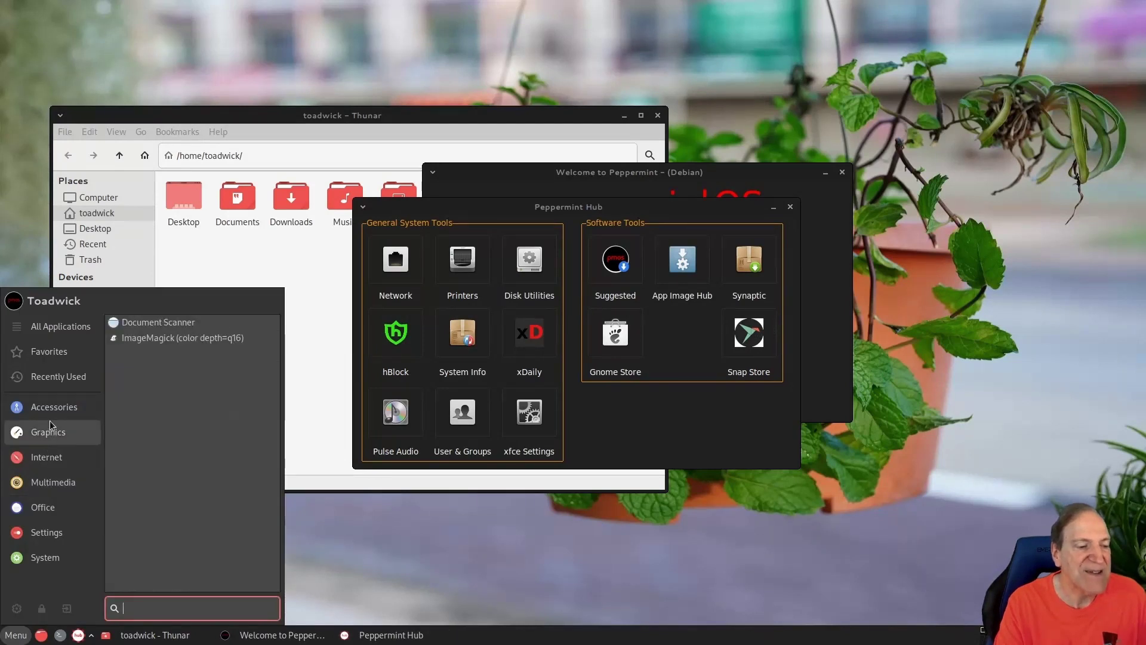
{"action": "mouse_move", "coordinate": [52, 397]}
{"action": "mouse_move", "coordinate": [56, 511]}
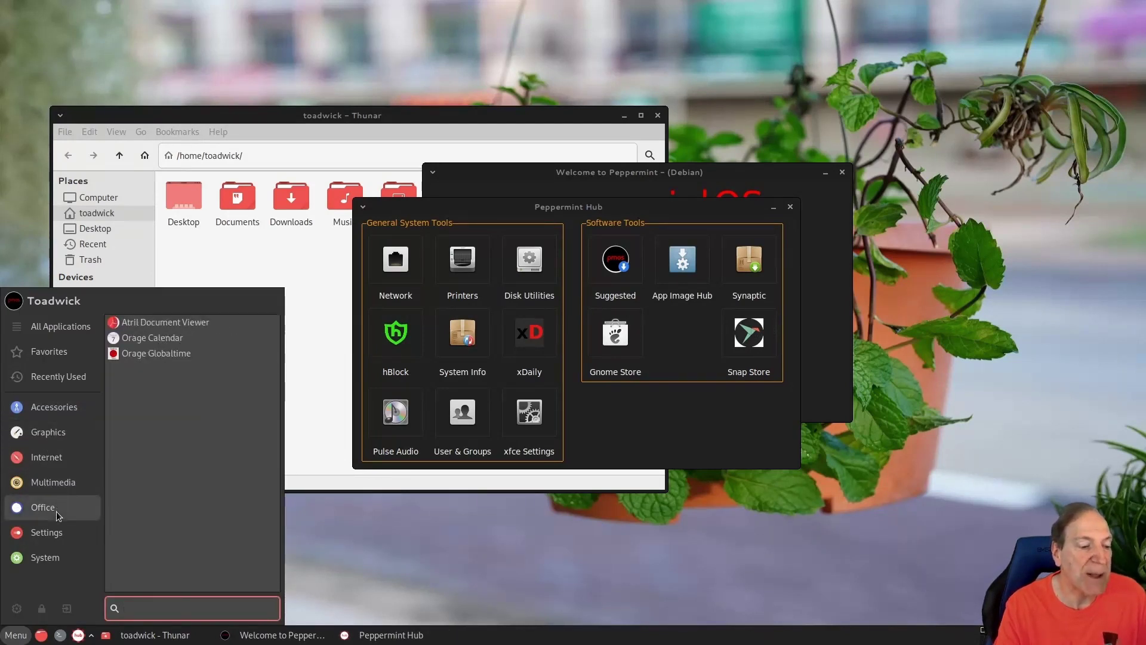
{"action": "type", "text": "snap"}
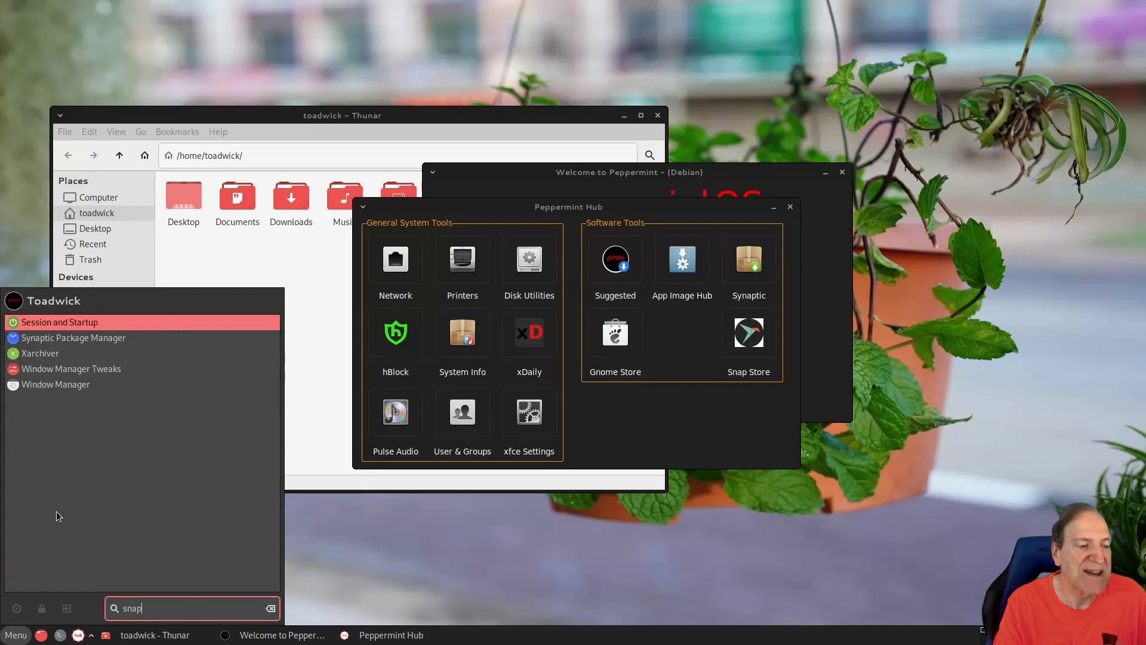
{"action": "left_click", "coordinate": [646, 416]}
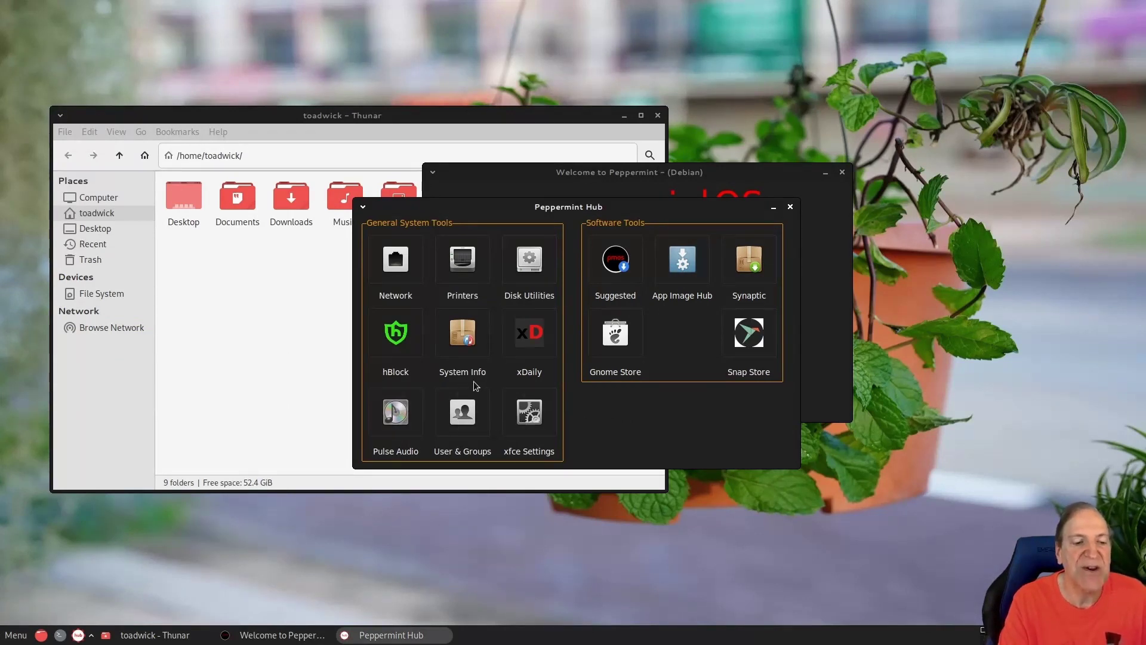
Step: Open App Image Hub from Peppermint Hub, shift its window slightly and browse down to the app categories
{"action": "left_click", "coordinate": [683, 266]}
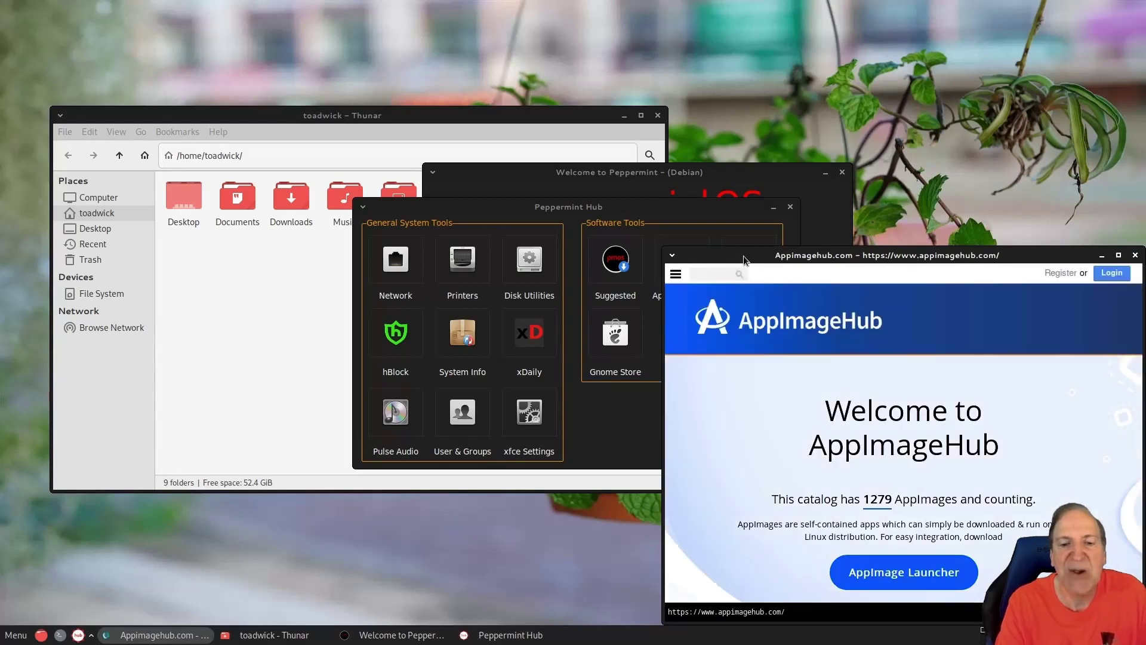
{"action": "left_click_drag", "start_coordinate": [743, 256], "coordinate": [716, 231]}
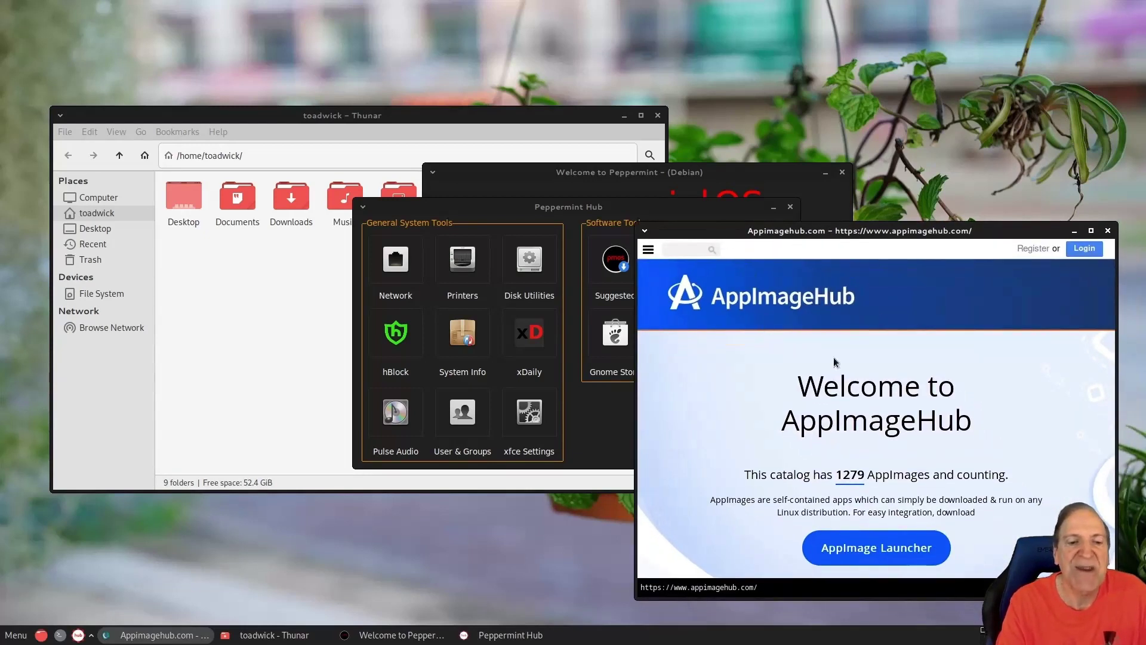
{"action": "scroll", "coordinate": [955, 403], "scroll_direction": "down", "scroll_amount": 3}
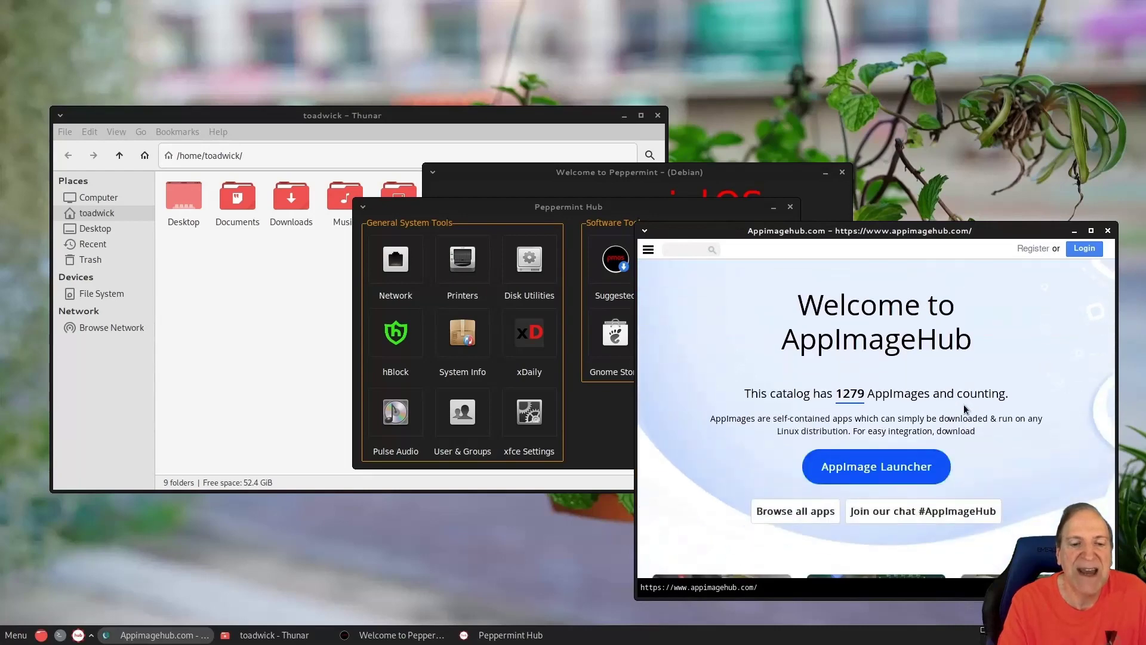
{"action": "scroll", "coordinate": [964, 408], "scroll_direction": "down", "scroll_amount": 3}
{"action": "scroll", "coordinate": [963, 405], "scroll_direction": "down", "scroll_amount": 8}
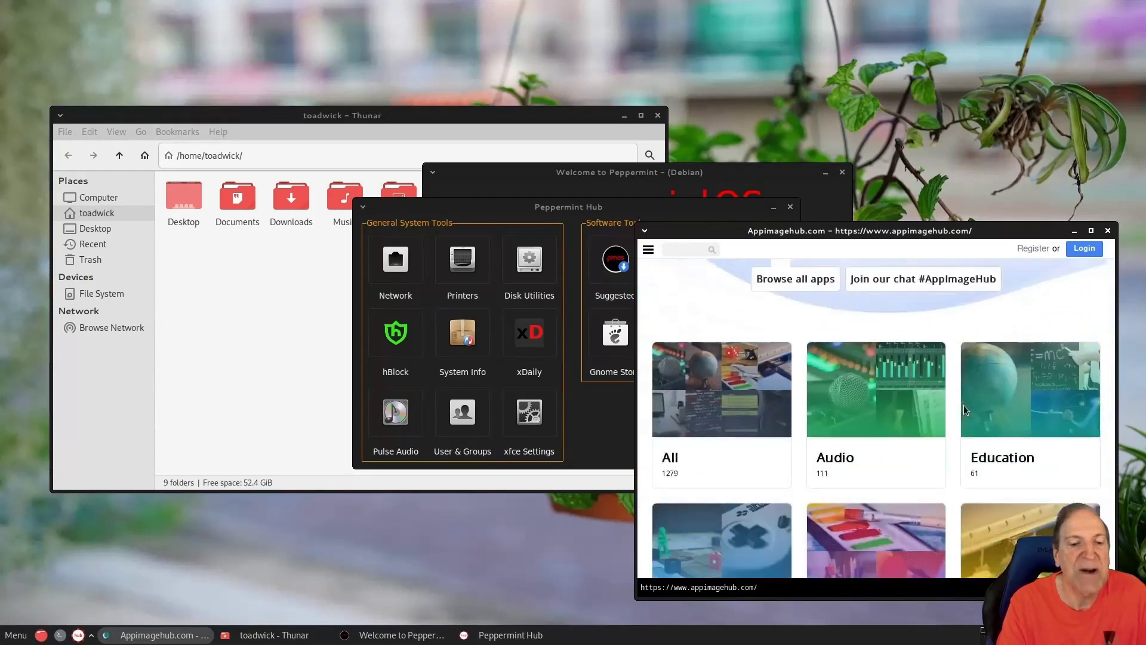
Step: Search AppImageHub for "inkscape" and try to open the Inkscape product result
{"action": "scroll", "coordinate": [963, 404], "scroll_direction": "up", "scroll_amount": 5}
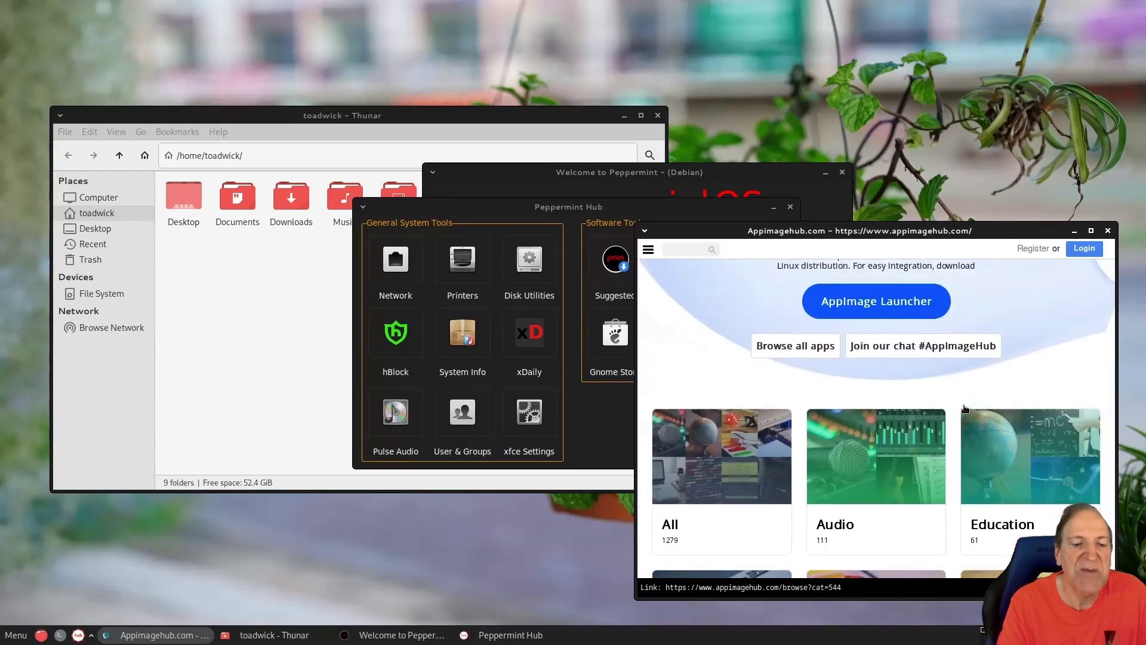
{"action": "scroll", "coordinate": [1012, 327], "scroll_direction": "up", "scroll_amount": 8}
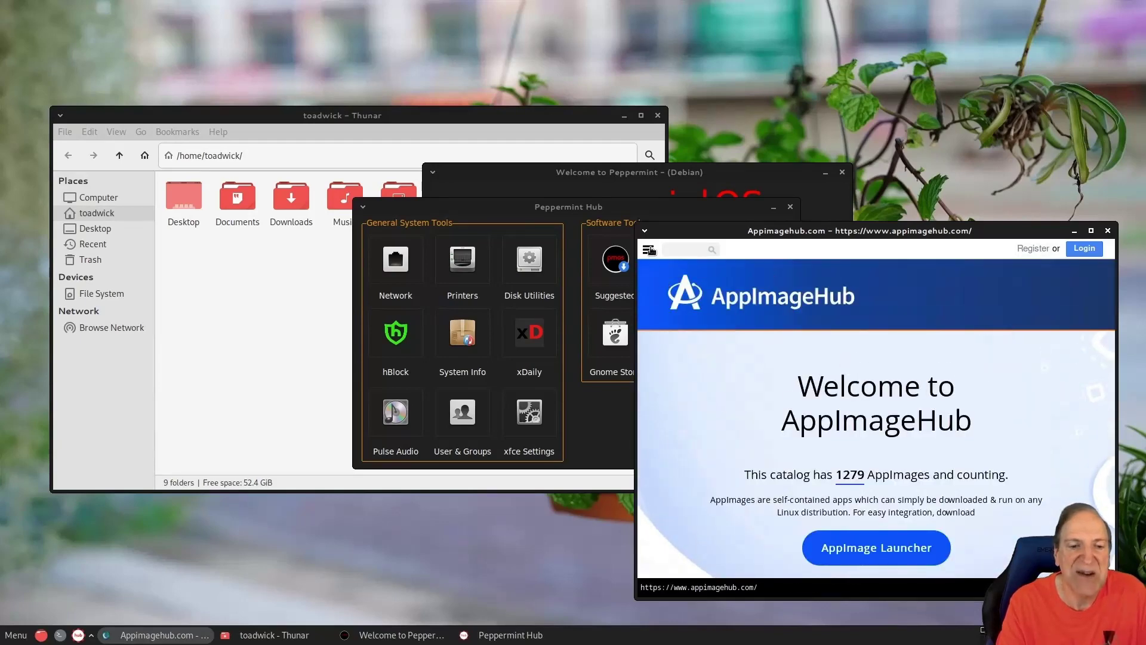
{"action": "left_click", "coordinate": [684, 248]}
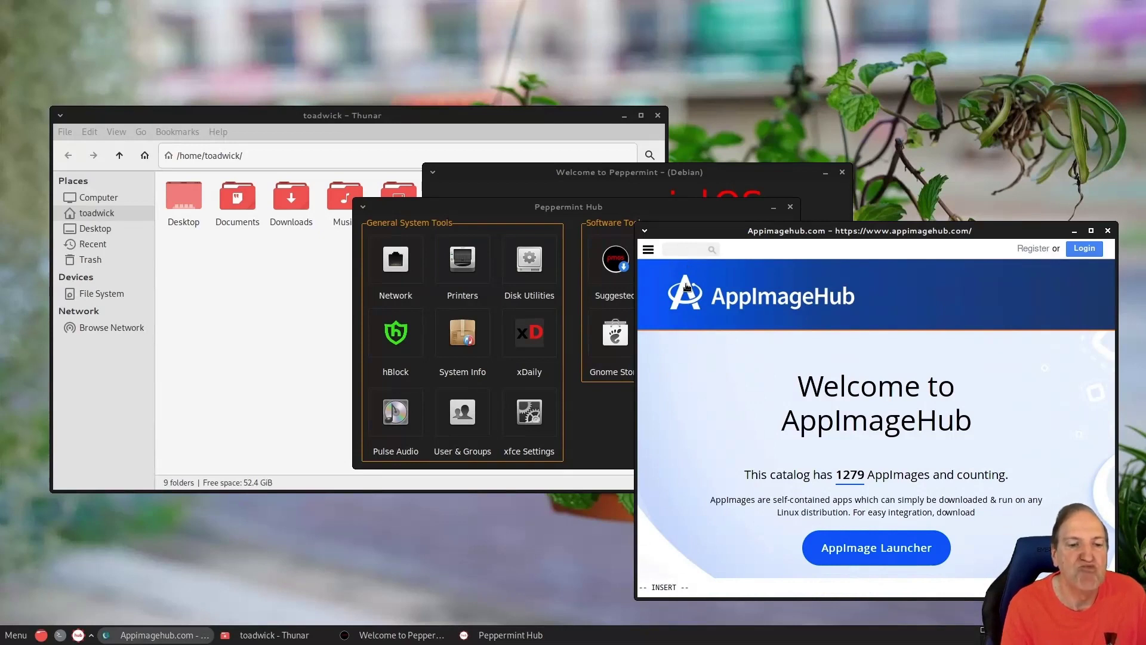
{"action": "type", "text": "inkscape"}
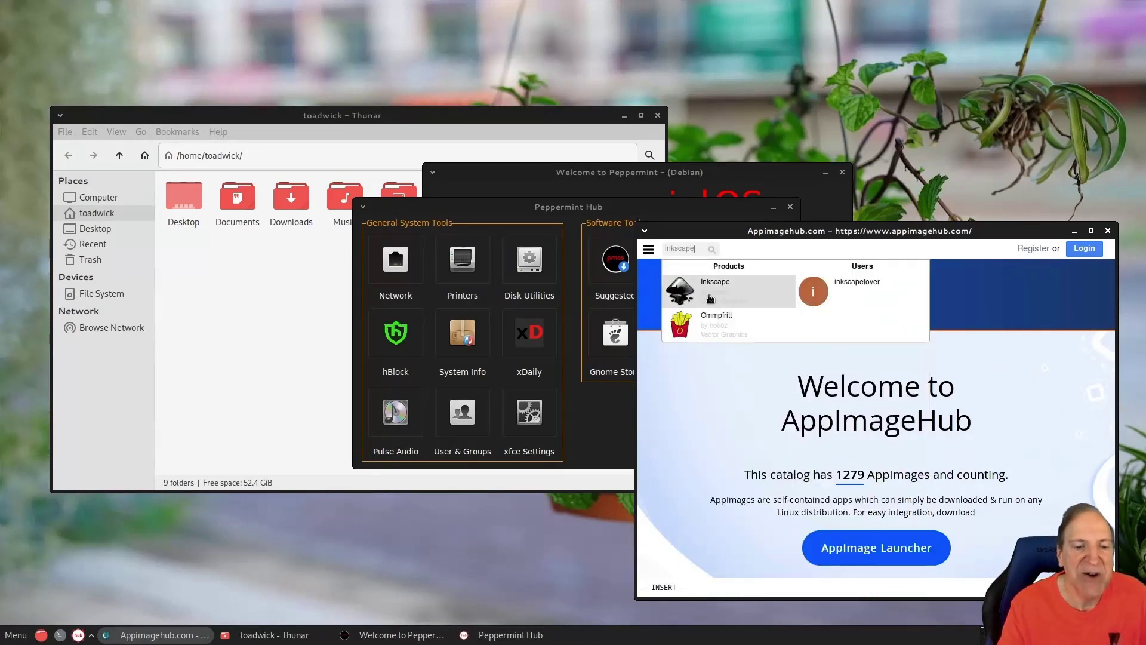
{"action": "left_click", "coordinate": [712, 293]}
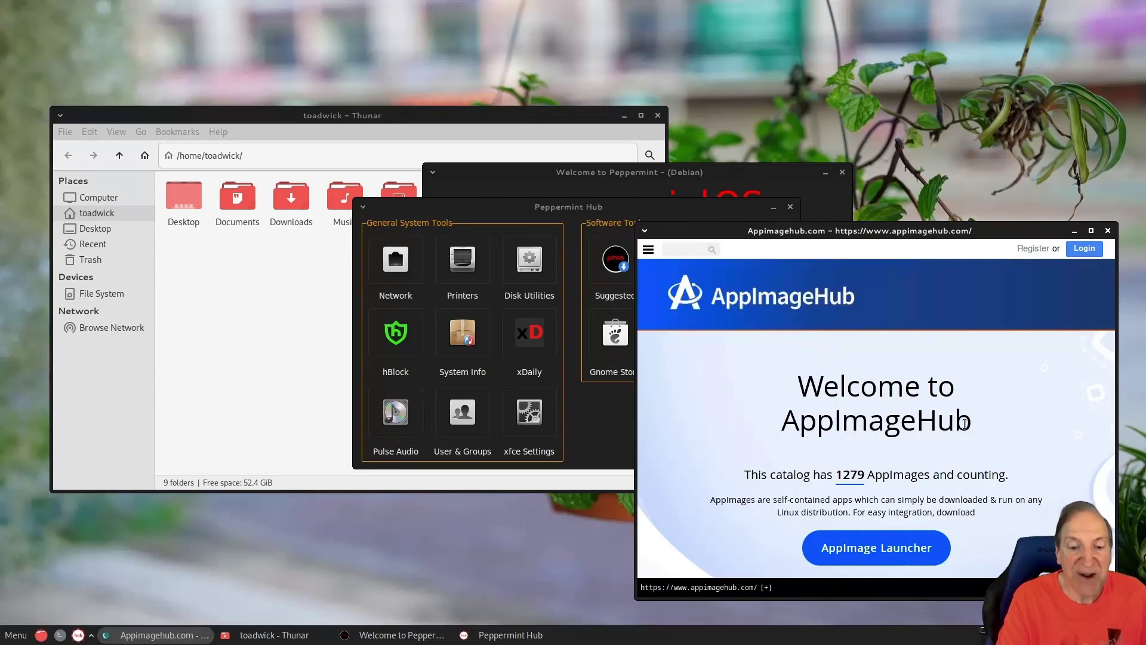
Step: Open the AppImage Launcher page from the AppImageHub welcome text and read through its description and comments
{"action": "left_click", "coordinate": [884, 549]}
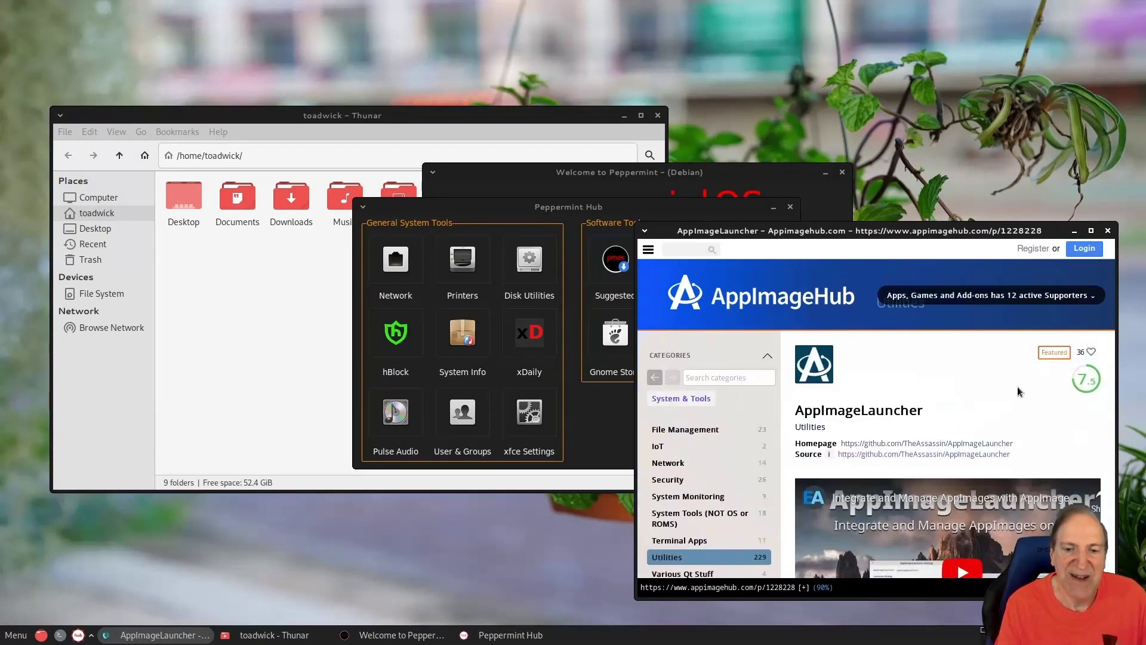
{"action": "scroll", "coordinate": [1024, 397], "scroll_direction": "down", "scroll_amount": 3}
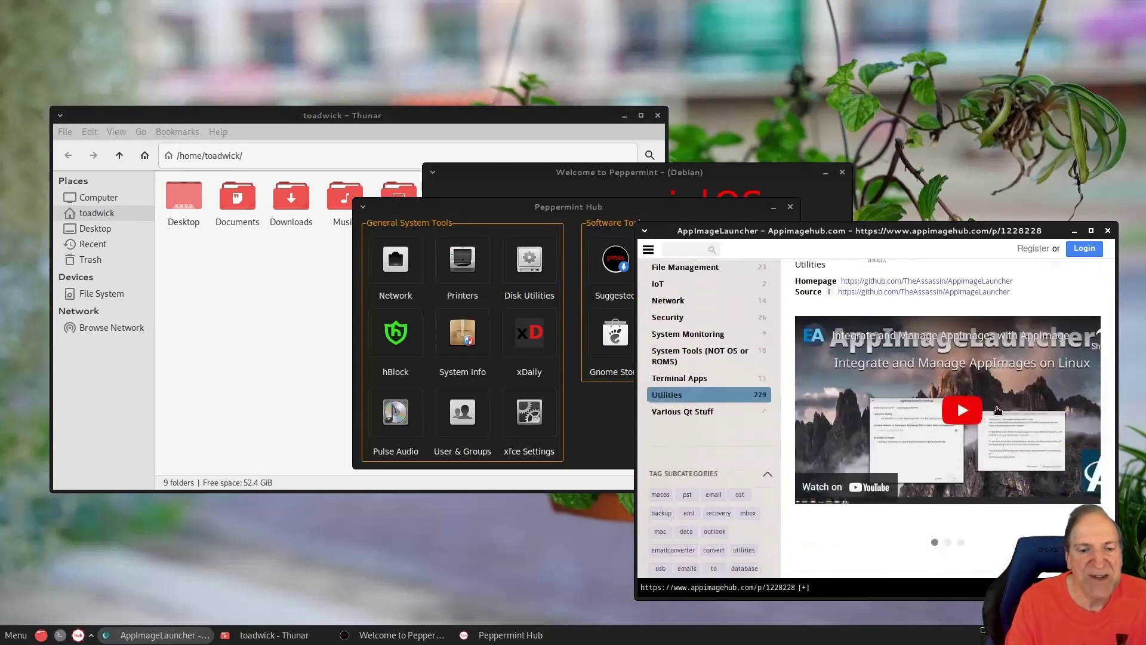
{"action": "scroll", "coordinate": [998, 409], "scroll_direction": "down", "scroll_amount": 5}
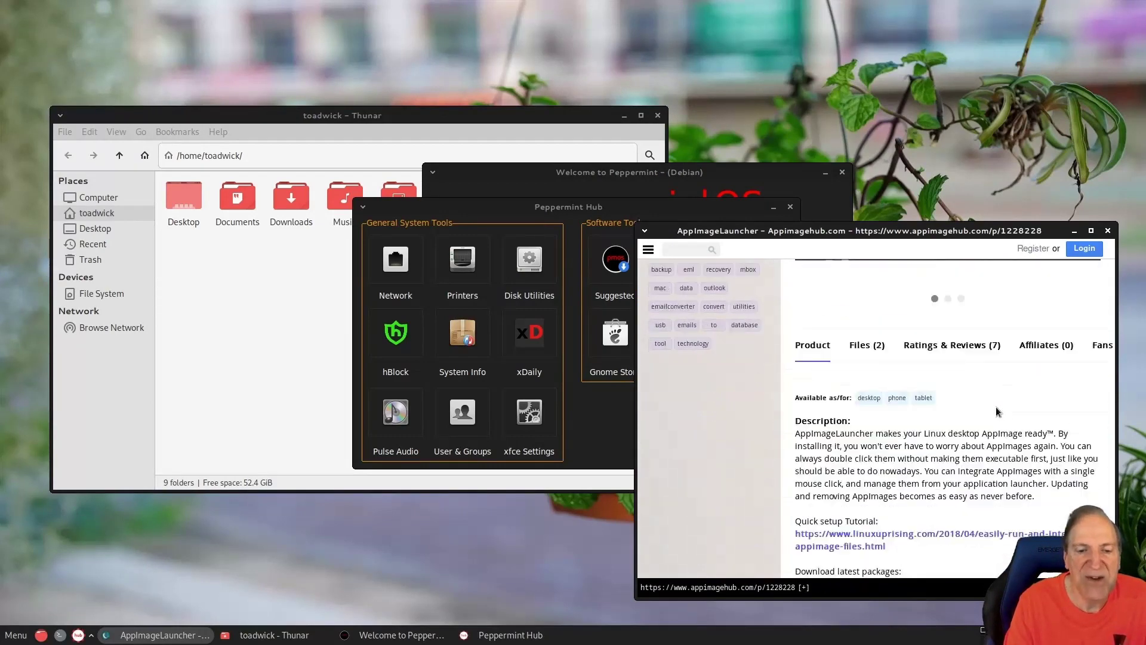
{"action": "scroll", "coordinate": [998, 410], "scroll_direction": "down", "scroll_amount": 5}
{"action": "scroll", "coordinate": [994, 418], "scroll_direction": "down", "scroll_amount": 2}
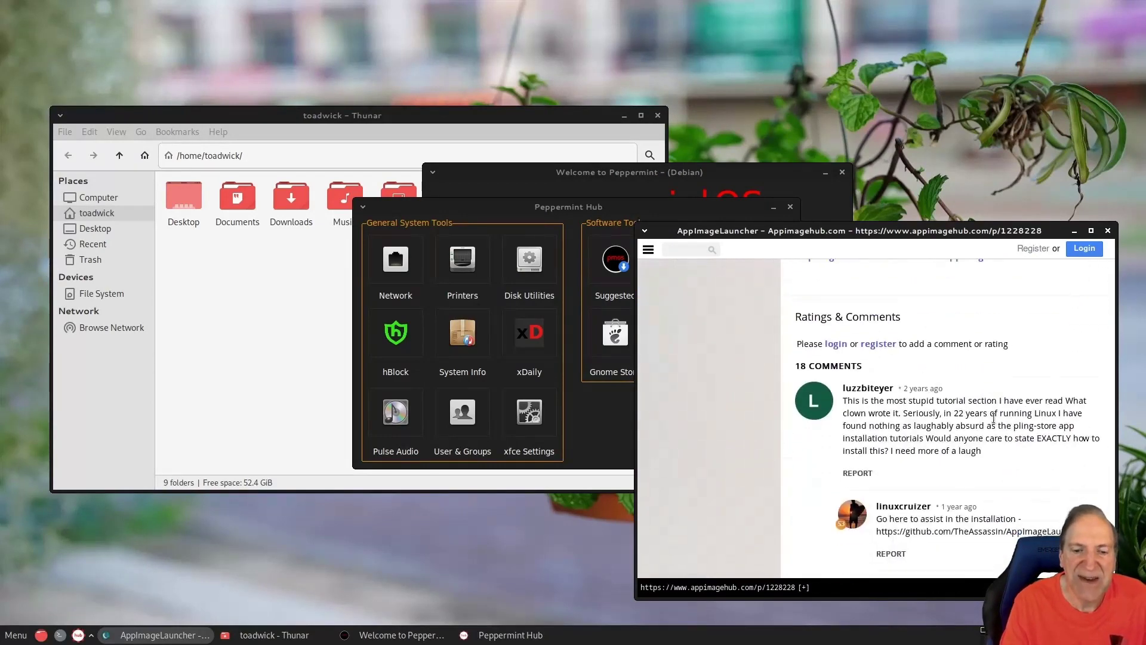
{"action": "scroll", "coordinate": [994, 421], "scroll_direction": "up", "scroll_amount": 9}
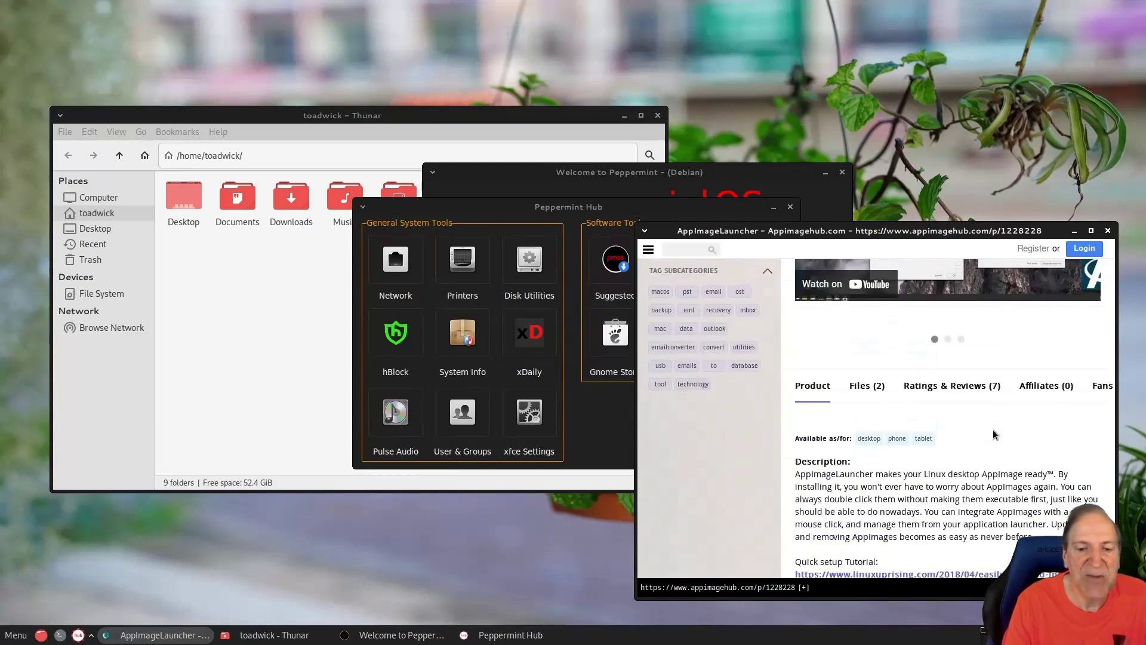
{"action": "scroll", "coordinate": [994, 434], "scroll_direction": "up", "scroll_amount": 3}
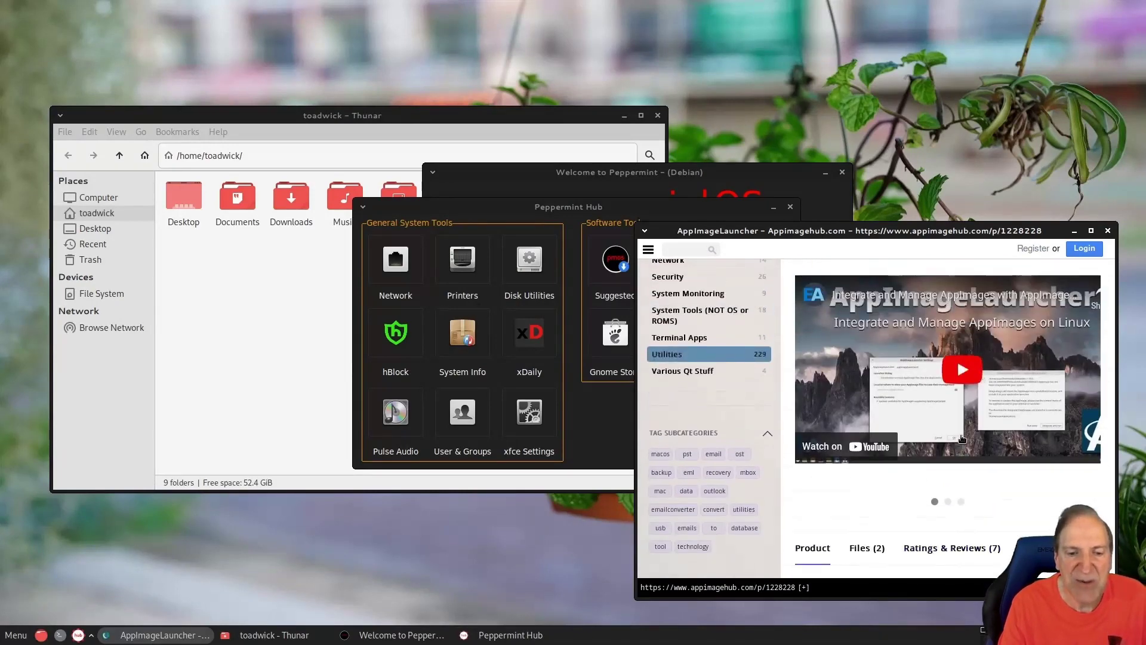
Step: Show the Files list of AppImageLauncher and enlarge the browser window so the downloads fit
{"action": "scroll", "coordinate": [961, 439], "scroll_direction": "down", "scroll_amount": 1}
{"action": "left_click", "coordinate": [859, 508]}
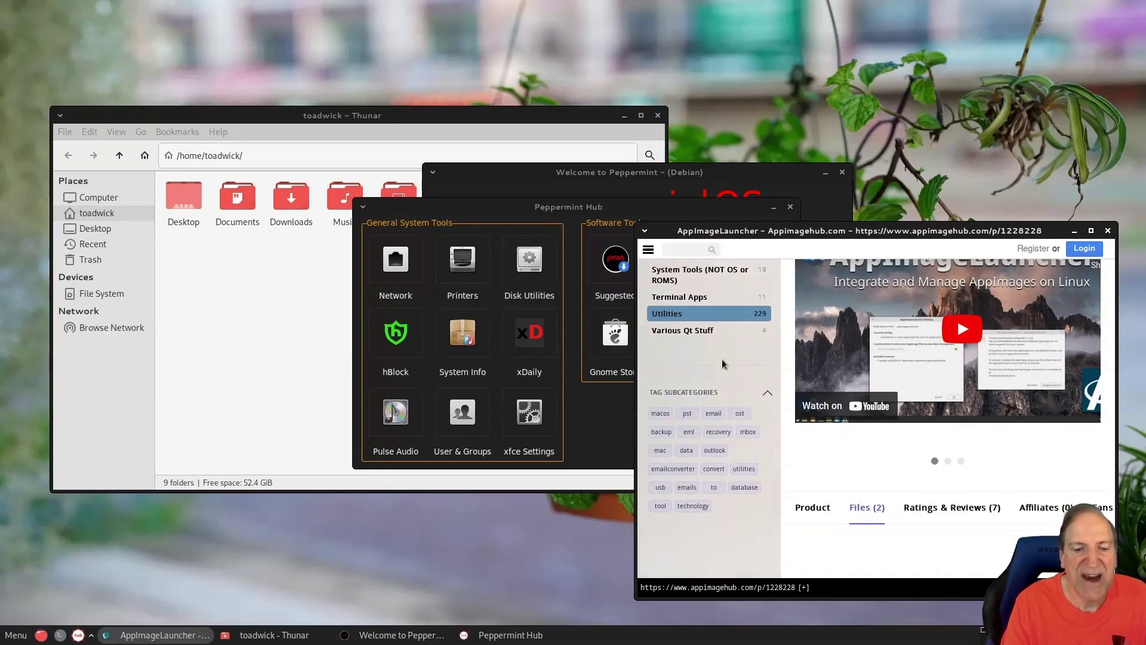
{"action": "left_click_drag", "start_coordinate": [636, 226], "coordinate": [412, 148]}
{"action": "scroll", "coordinate": [711, 429], "scroll_direction": "down", "scroll_amount": 3}
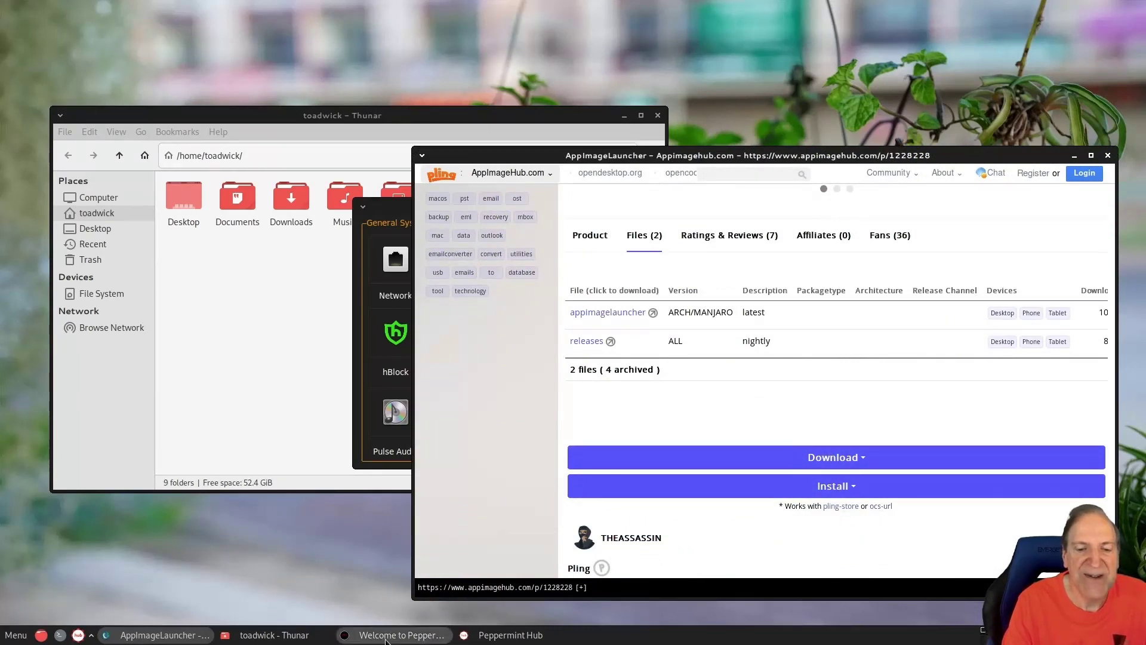
Step: Open a terminal, move its window towards the middle of the desktop and enlarge its text by two zoom levels
{"action": "left_click", "coordinate": [60, 635]}
{"action": "left_click_drag", "start_coordinate": [804, 13], "coordinate": [410, 53]}
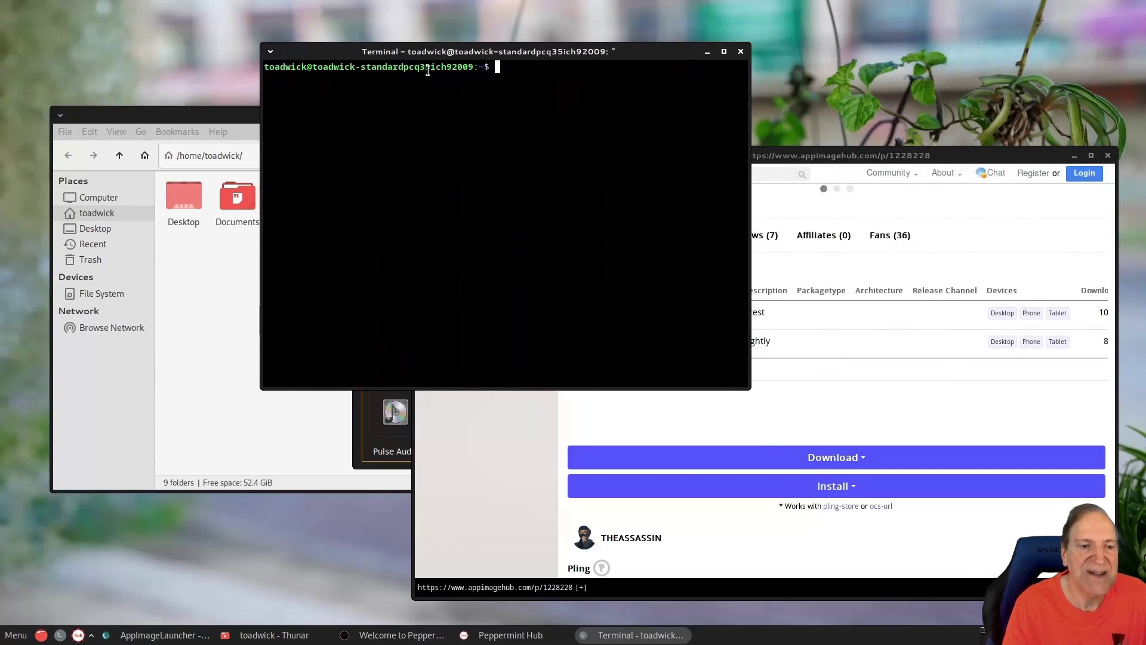
{"action": "key", "text": "ctrl+plus"}
{"action": "key", "text": "ctrl+plus"}
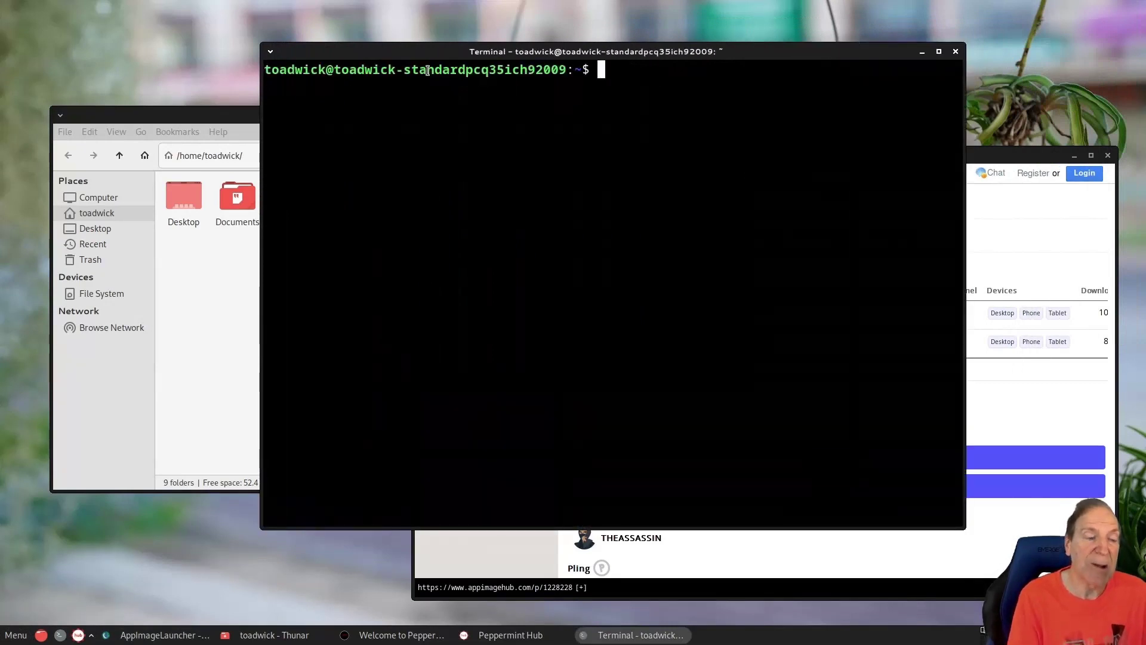
Step: Try to install the ocs-url package with sudo apt install, entering the account password when asked
{"action": "type", "text": "sudo apt i"}
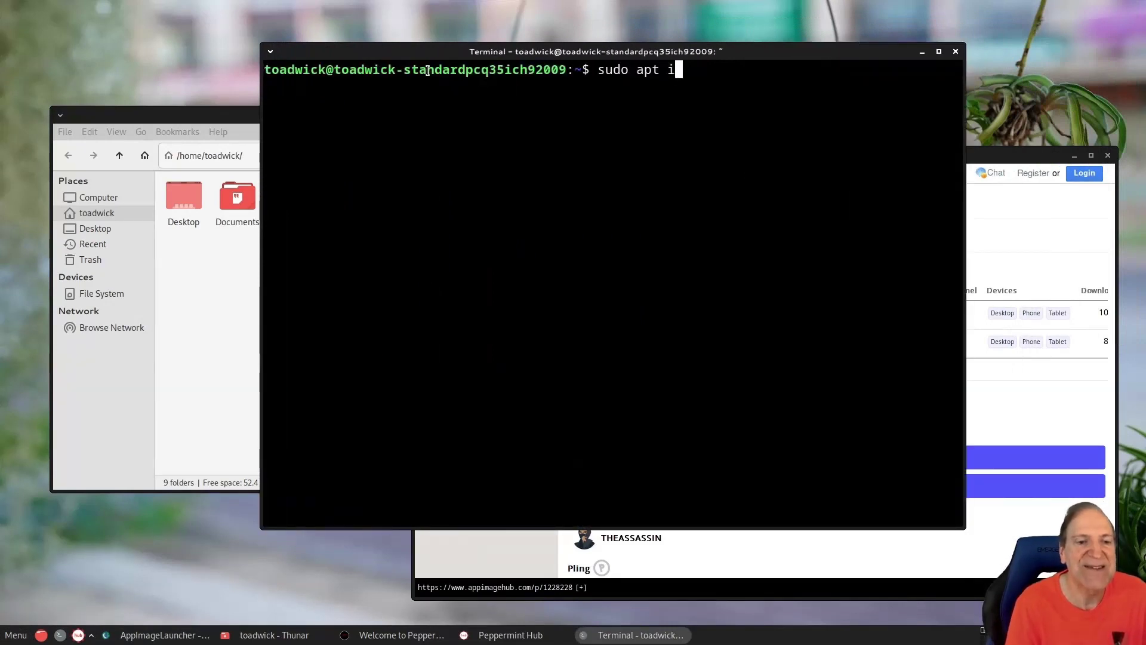
{"action": "type", "text": "nstall ocs-"}
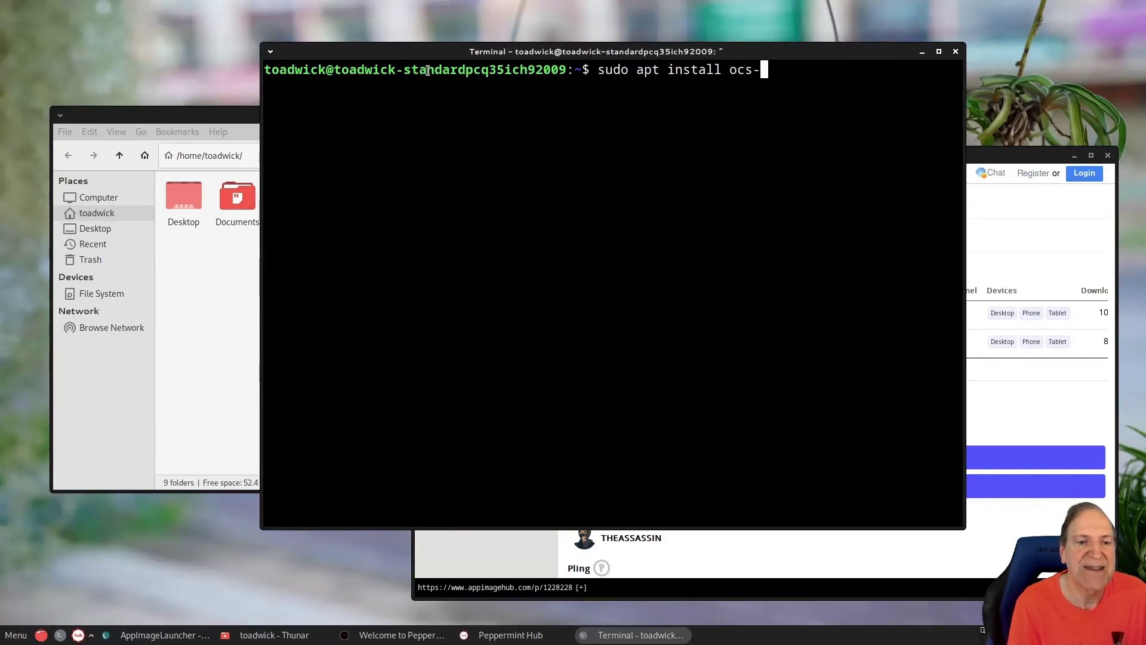
{"action": "type", "text": "url"}
{"action": "key", "text": "Return"}
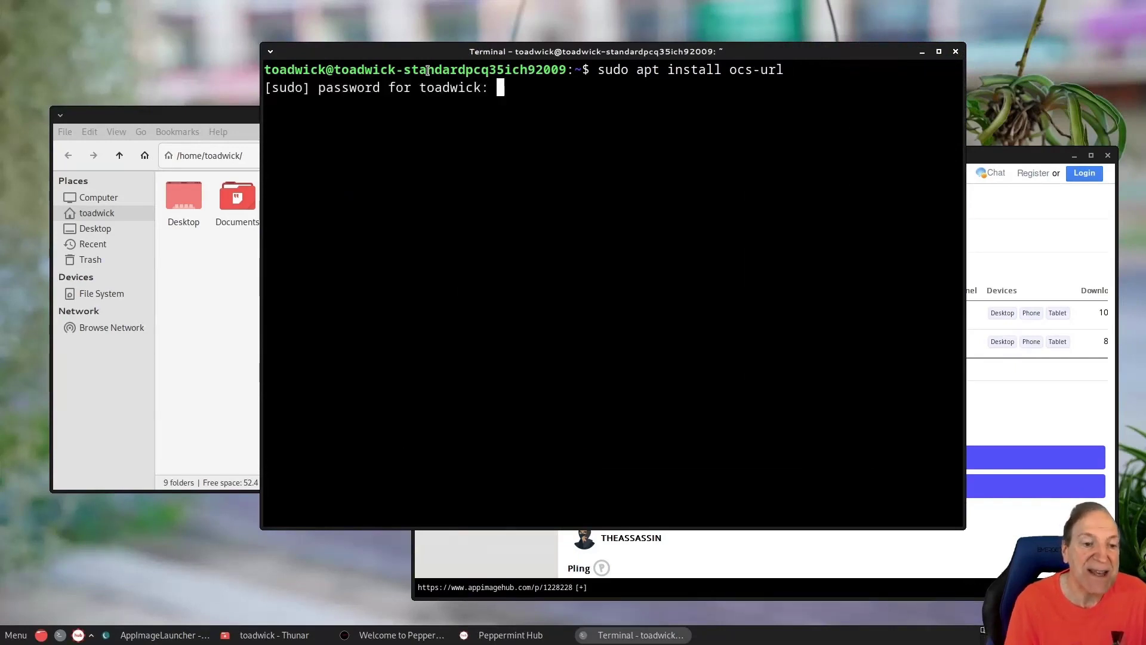
{"action": "key", "text": "Return"}
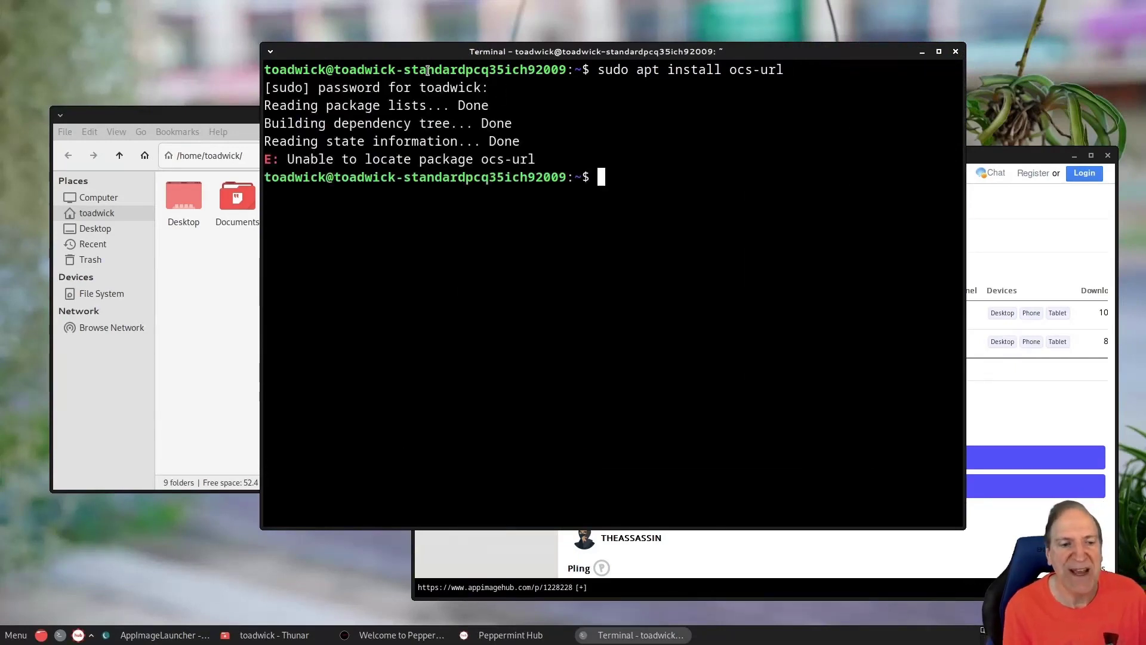
Step: Change the recalled command to "sudo apt install ocs-store" and try to run it
{"action": "key", "text": "Up"}
{"action": "key", "text": "BackSpace"}
{"action": "key", "text": "BackSpace"}
{"action": "key", "text": "BackSpace"}
{"action": "type", "text": "store"}
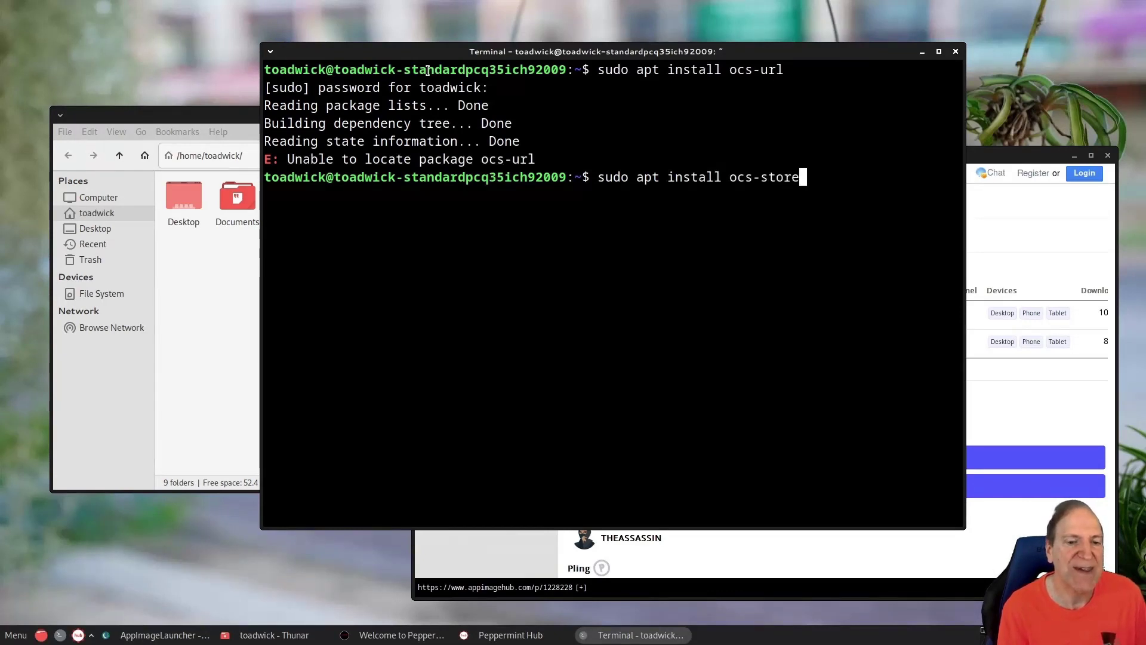
{"action": "key", "text": "Return"}
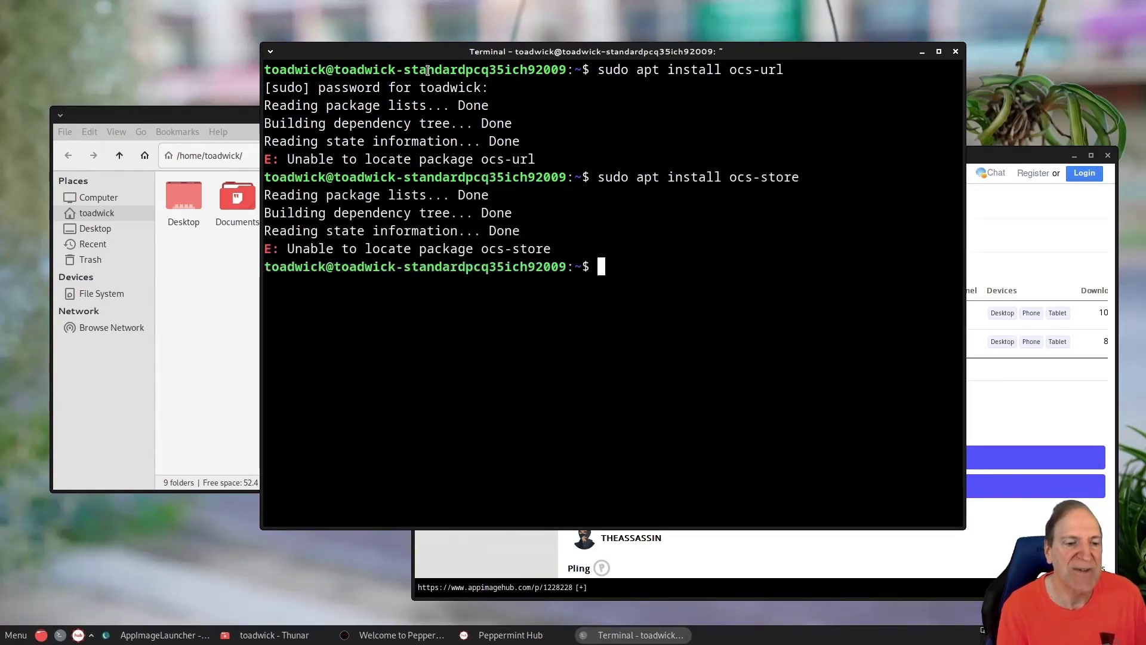
Step: Try the .appimagelauncher download, ignoring the certificate danger until luakit restart, and return to the AppImageLauncher page
{"action": "left_click", "coordinate": [979, 416]}
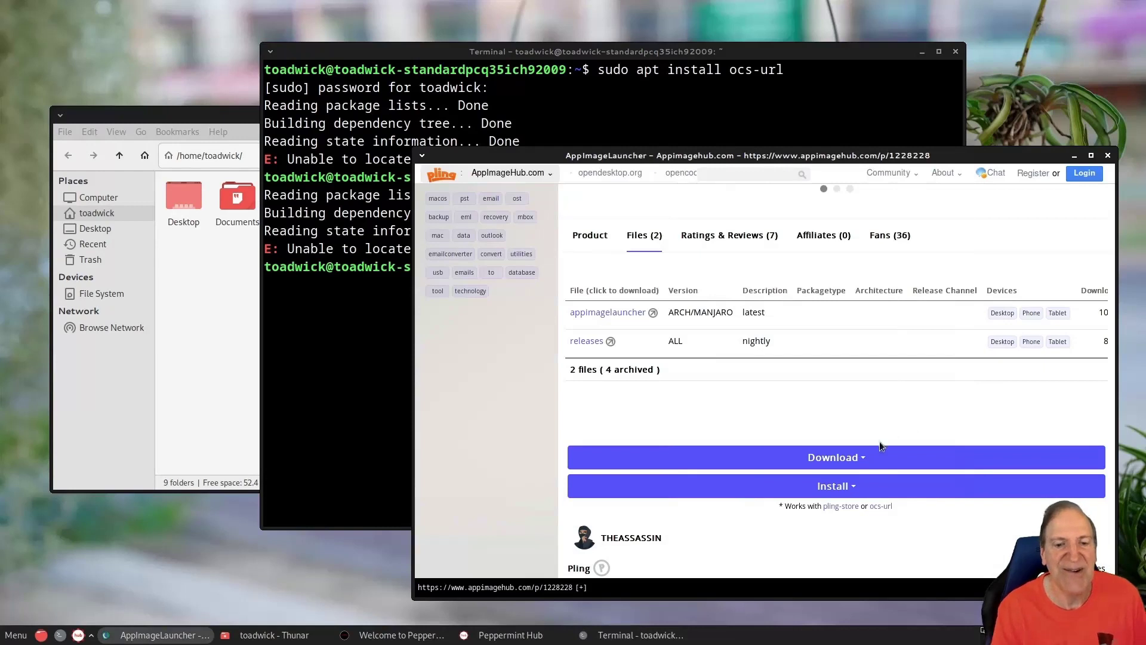
{"action": "left_click", "coordinate": [839, 466]}
{"action": "left_click", "coordinate": [802, 475]}
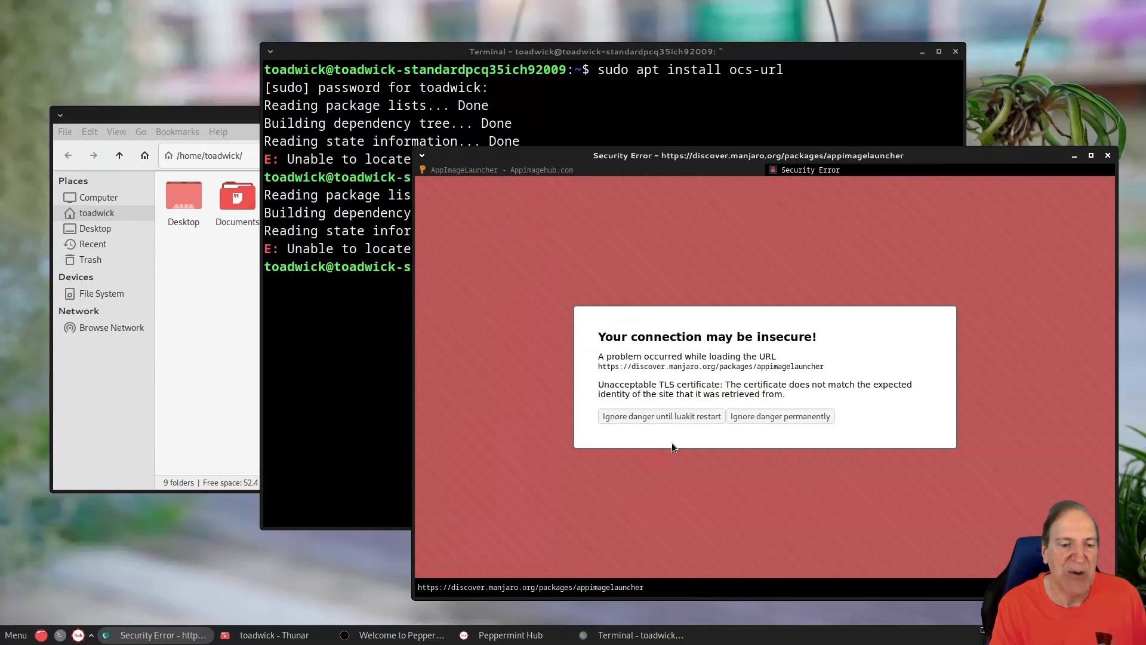
{"action": "left_click", "coordinate": [689, 415]}
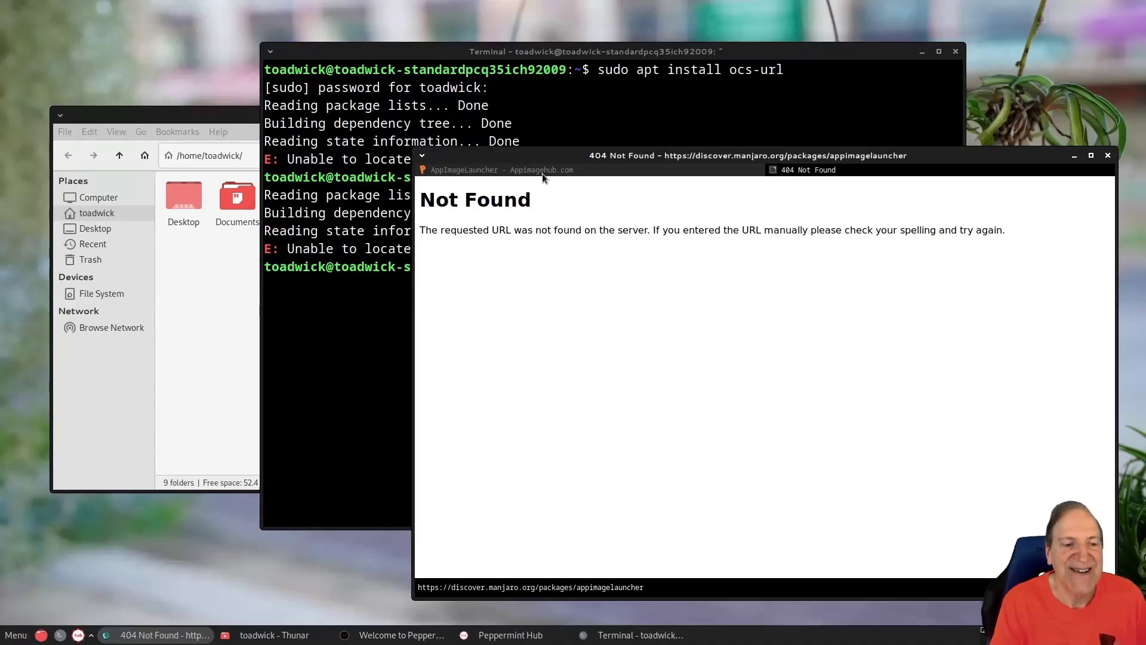
{"action": "left_click", "coordinate": [542, 172]}
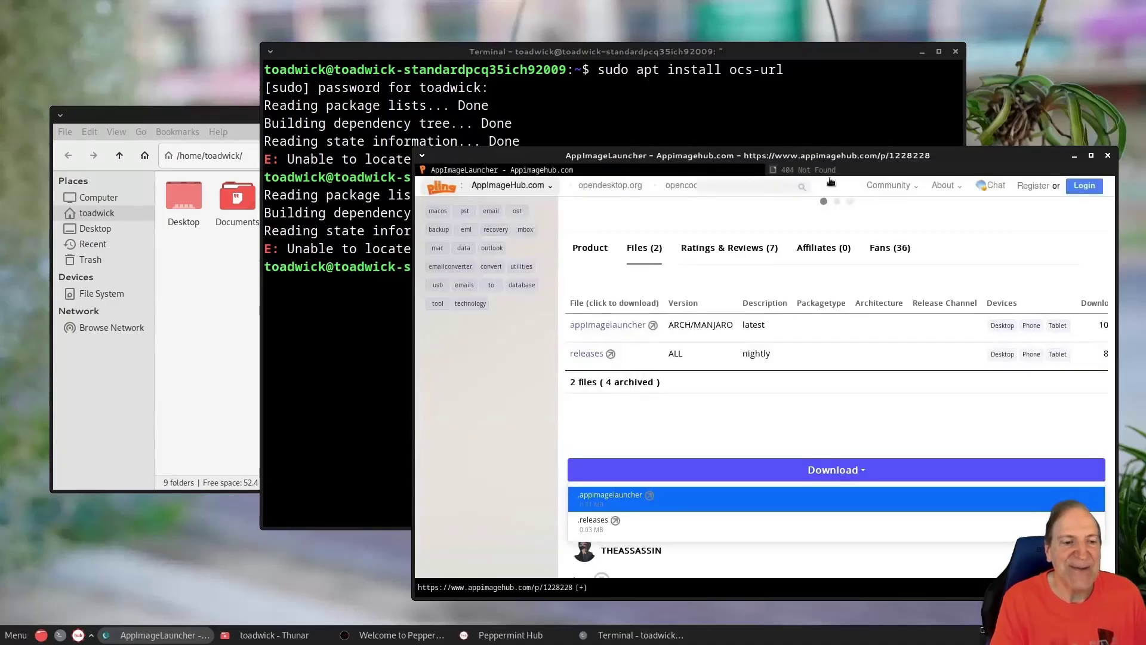
Step: Try the .appimagelauncher entry from the Download choices again and go back to the AppImageLauncher page
{"action": "left_click", "coordinate": [823, 469]}
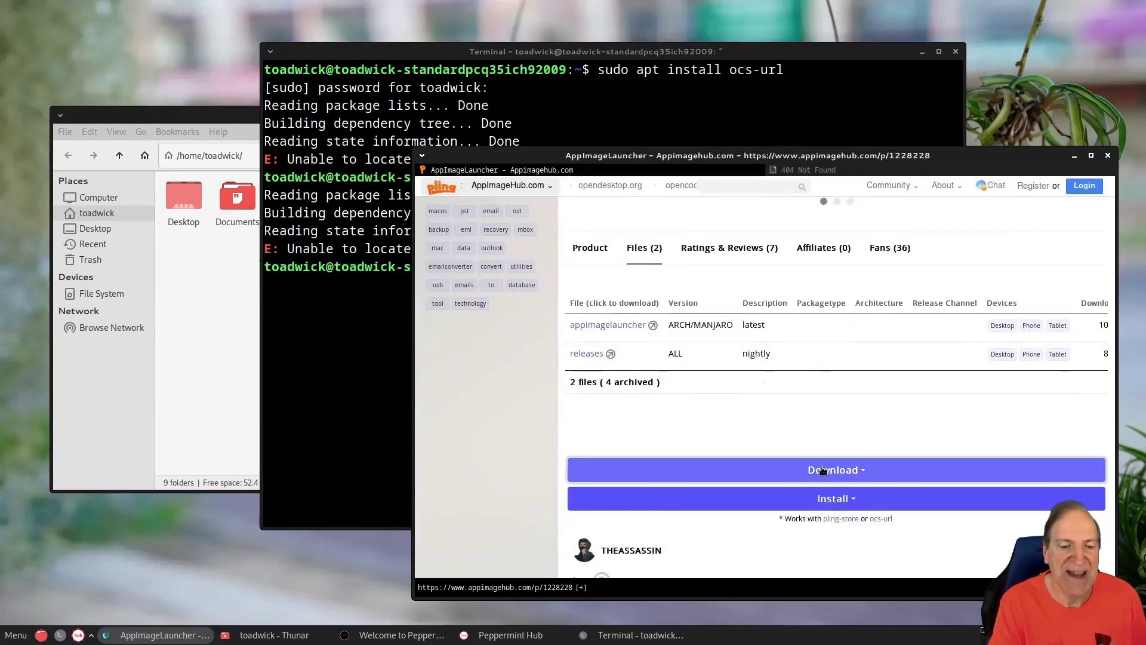
{"action": "left_click", "coordinate": [822, 470]}
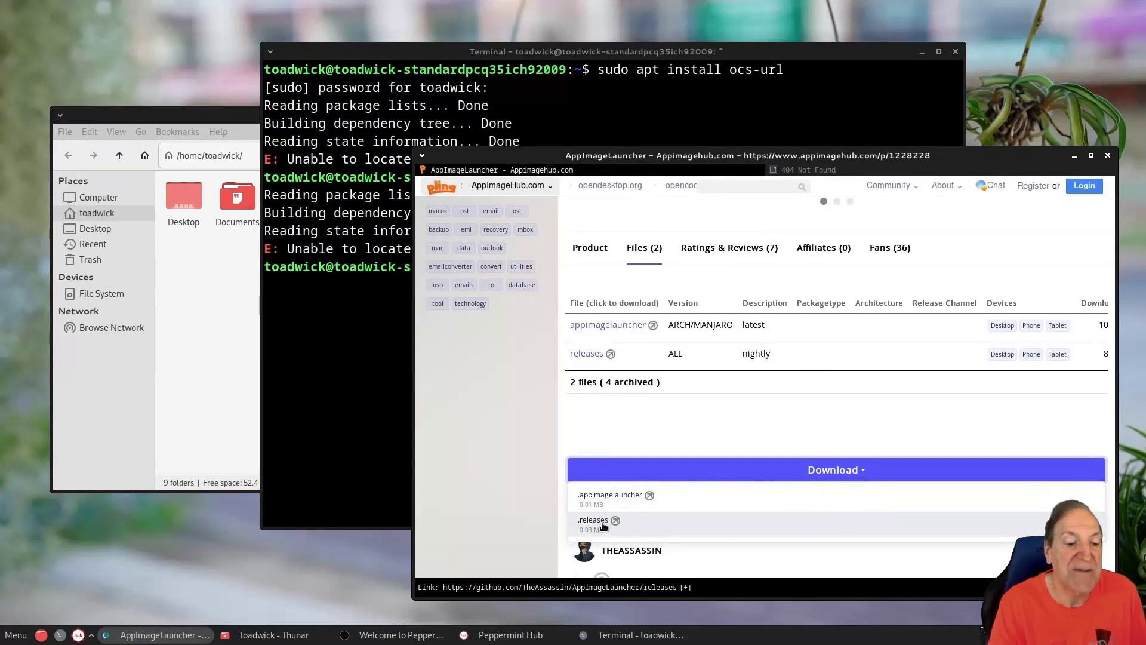
{"action": "left_click", "coordinate": [610, 496]}
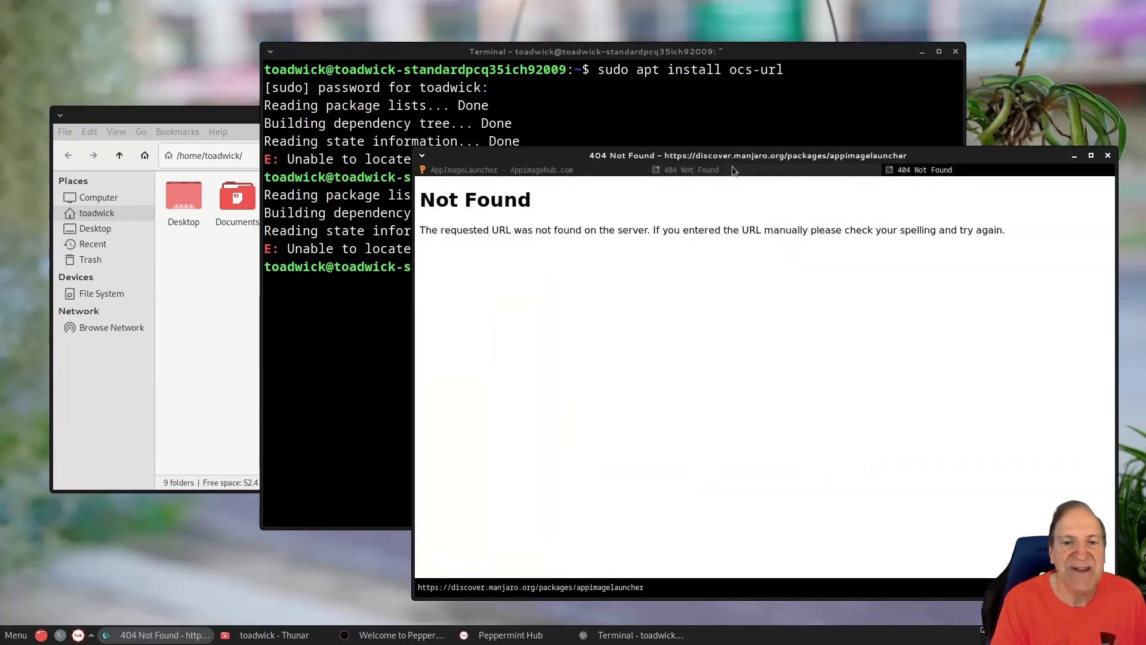
{"action": "left_click", "coordinate": [695, 169]}
{"action": "left_click", "coordinate": [577, 171]}
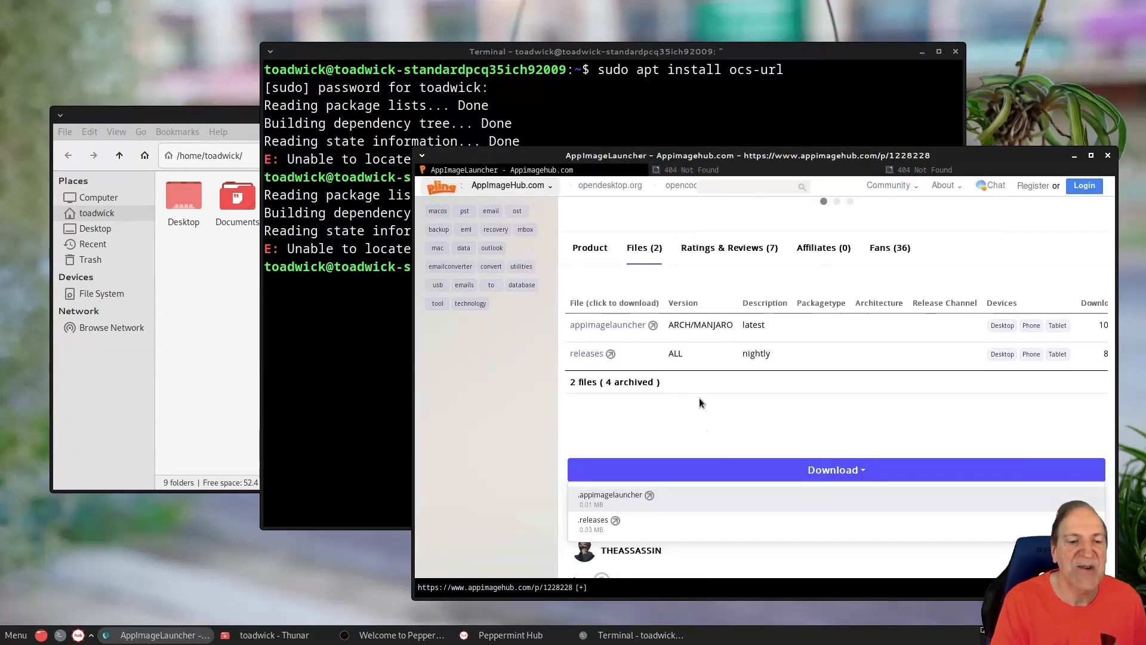
Step: Try the appimagelauncher entry for ARCH/MANJARO in the file table by following its external link
{"action": "left_click", "coordinate": [627, 324]}
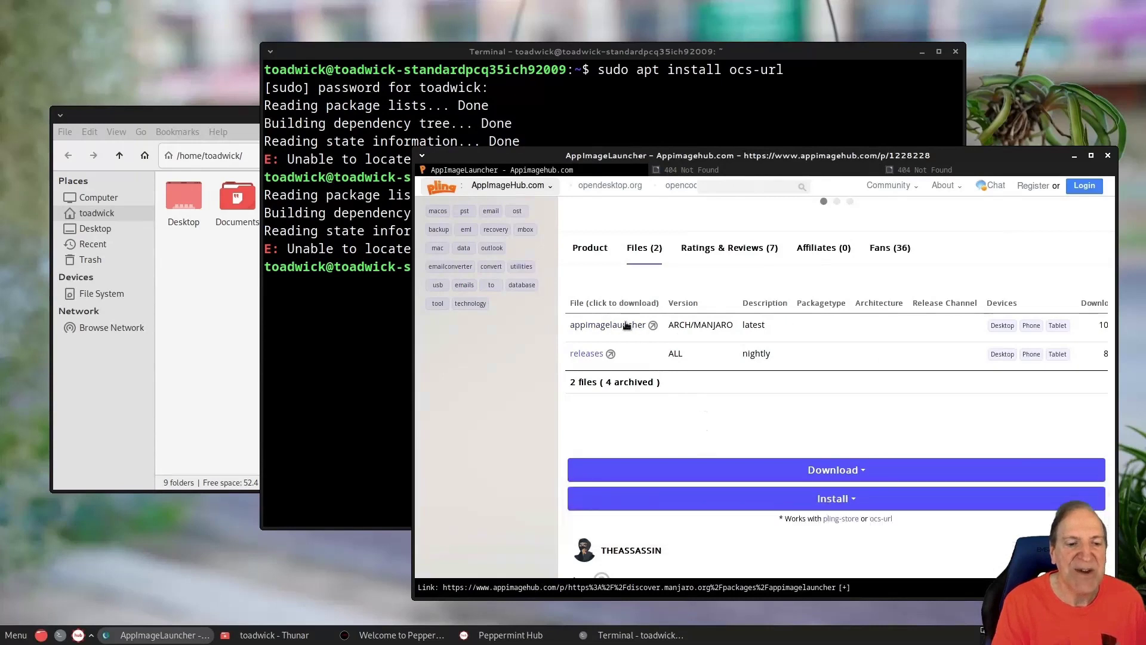
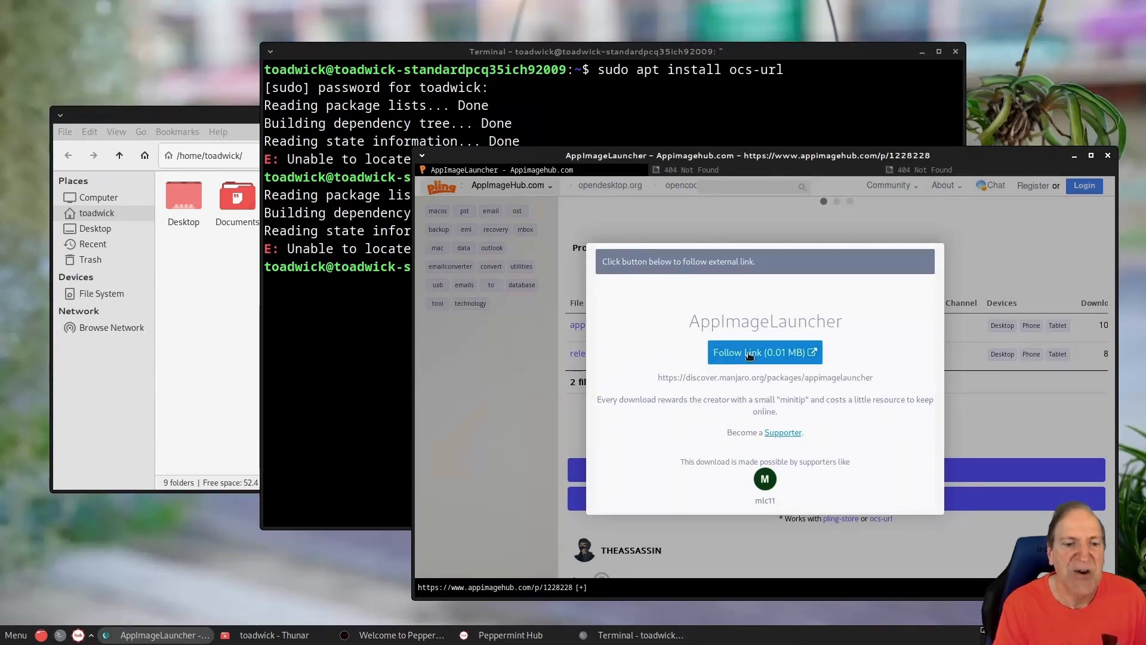
{"action": "left_click", "coordinate": [750, 353]}
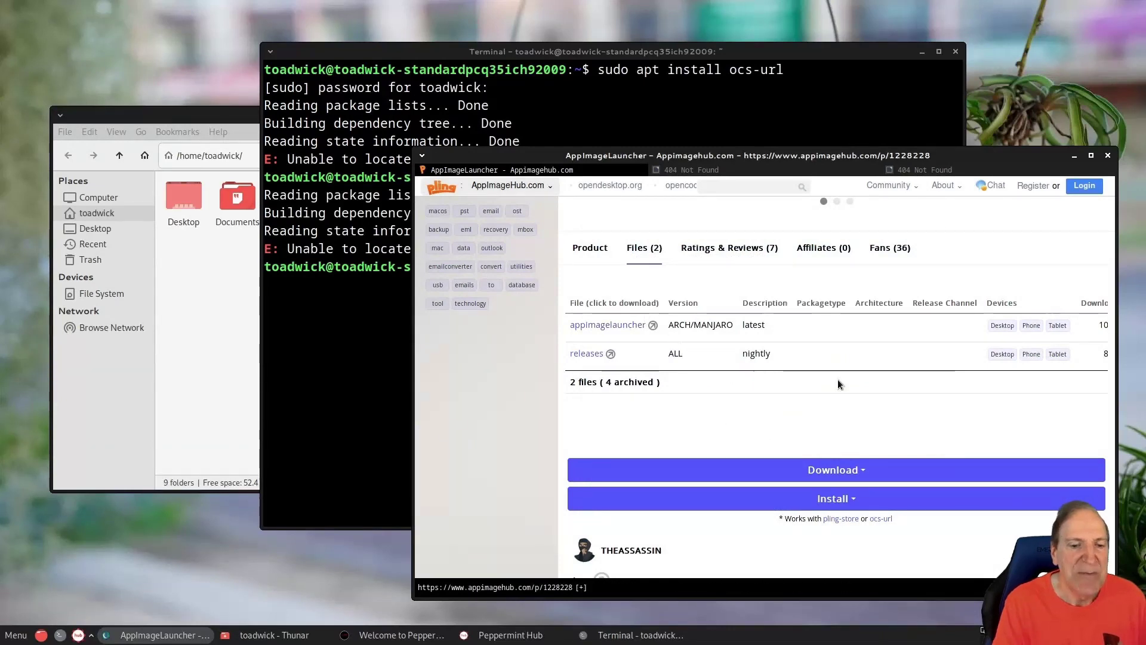
{"action": "scroll", "coordinate": [836, 379], "scroll_direction": "down", "scroll_amount": 3}
Step: Close the AppImageLauncher browser window and bring Peppermint Hub in front of the file manager
{"action": "left_click", "coordinate": [835, 323]}
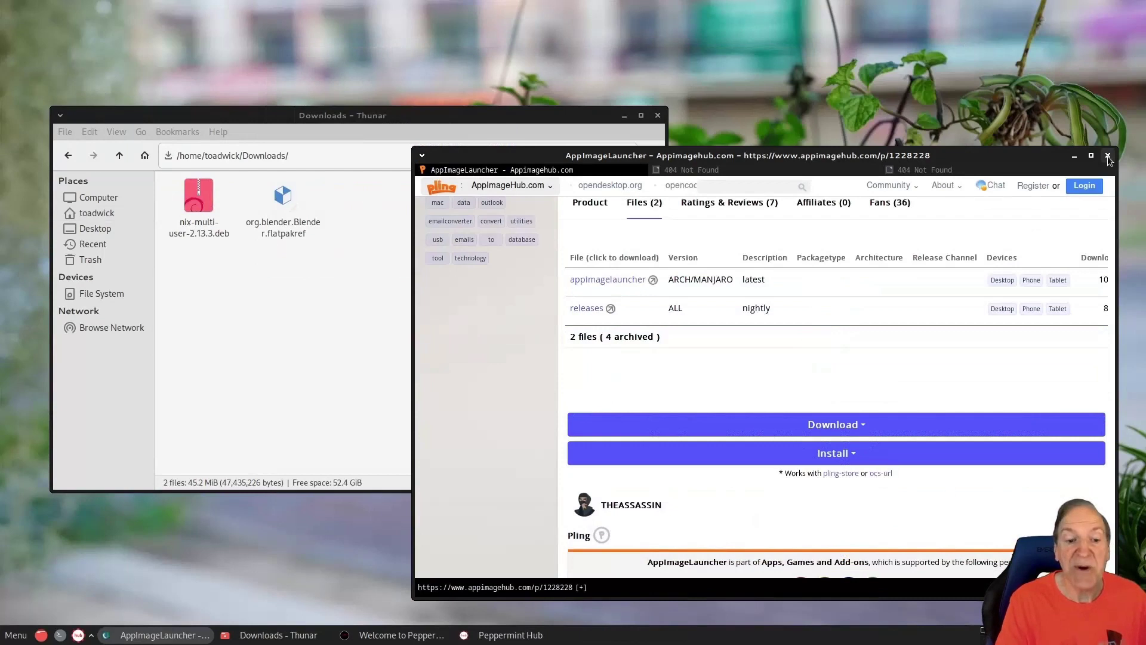
{"action": "left_click", "coordinate": [1108, 156]}
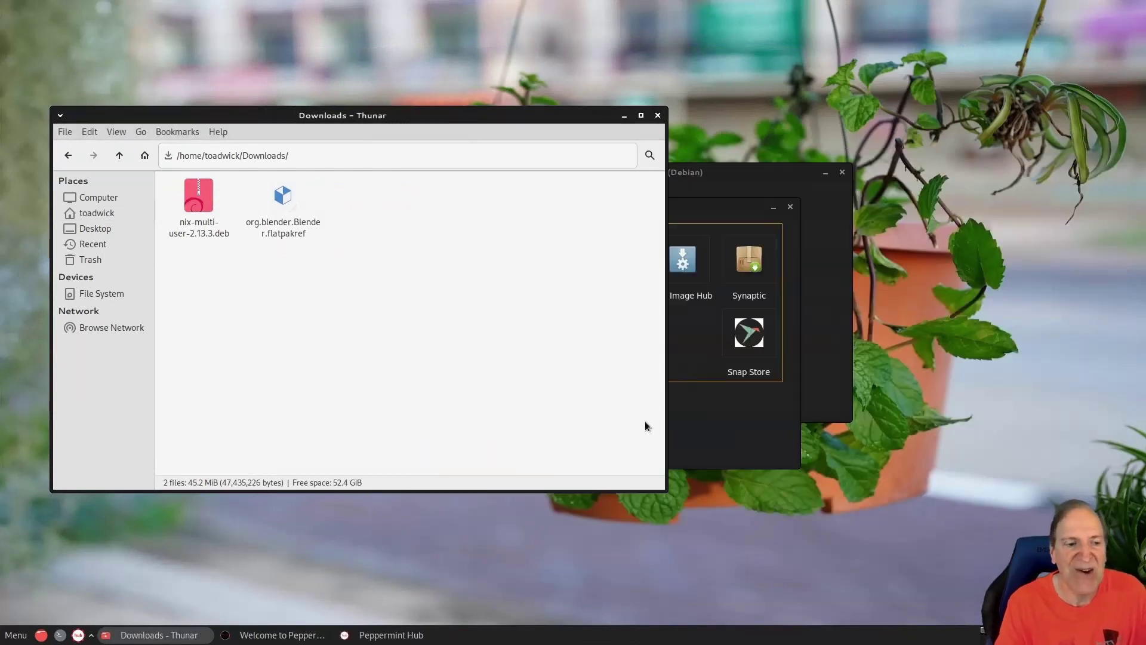
{"action": "left_click", "coordinate": [670, 411]}
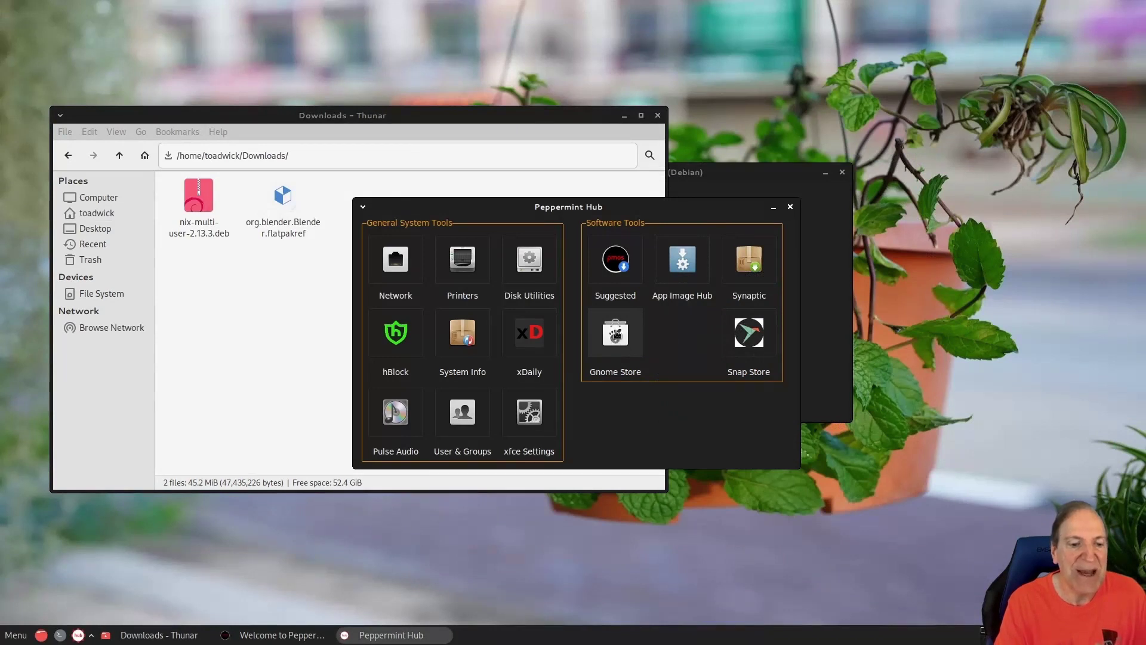
Step: Open the Gnome Store from Peppermint Hub and close it while it downloads the software catalog
{"action": "left_click", "coordinate": [618, 332]}
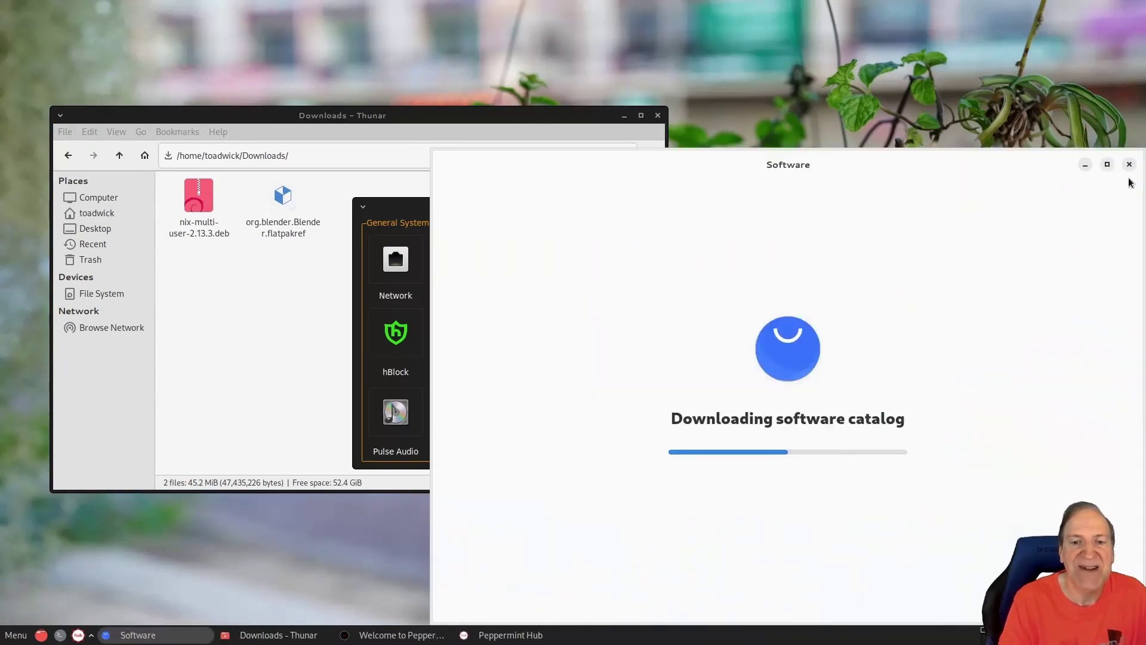
{"action": "left_click", "coordinate": [1128, 165]}
Step: Launch Synaptic from Peppermint Hub with the account password and enlarge its window after dismissing the Quick Introduction
{"action": "left_click", "coordinate": [749, 264]}
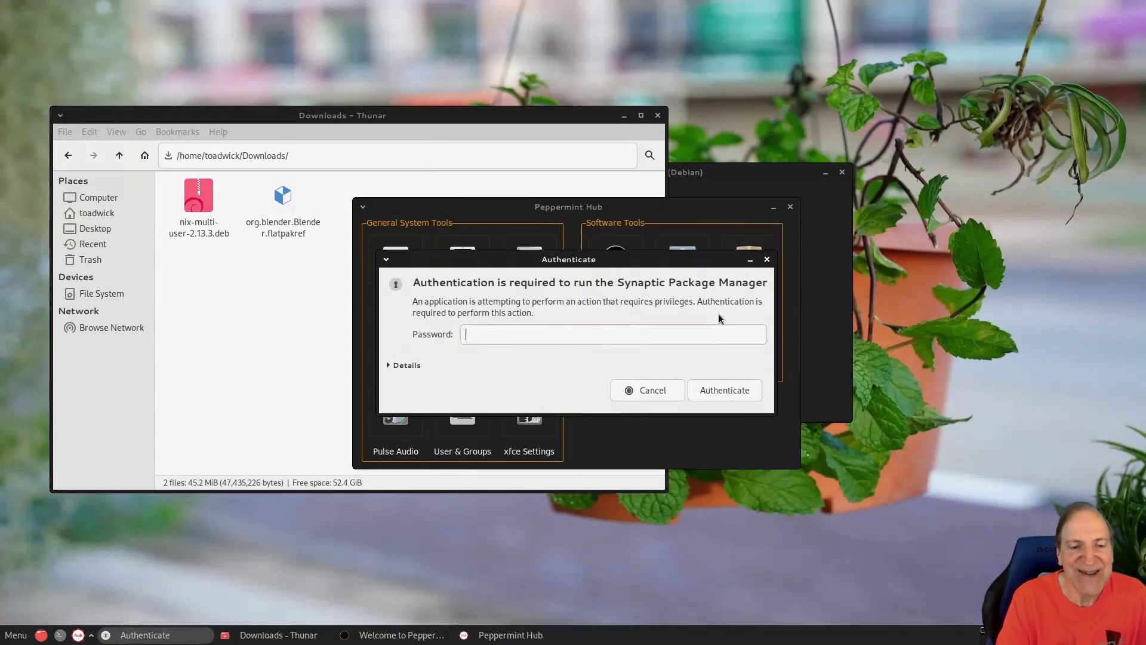
{"action": "type", "text": "****"}
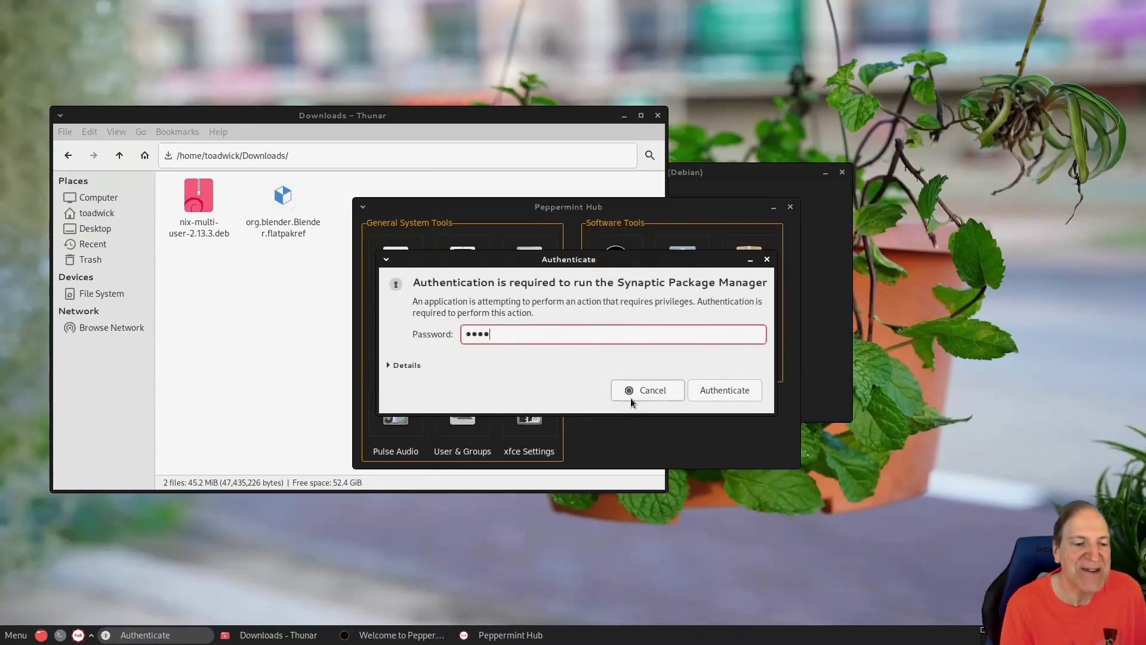
{"action": "type", "text": "***"}
{"action": "key", "text": "Return"}
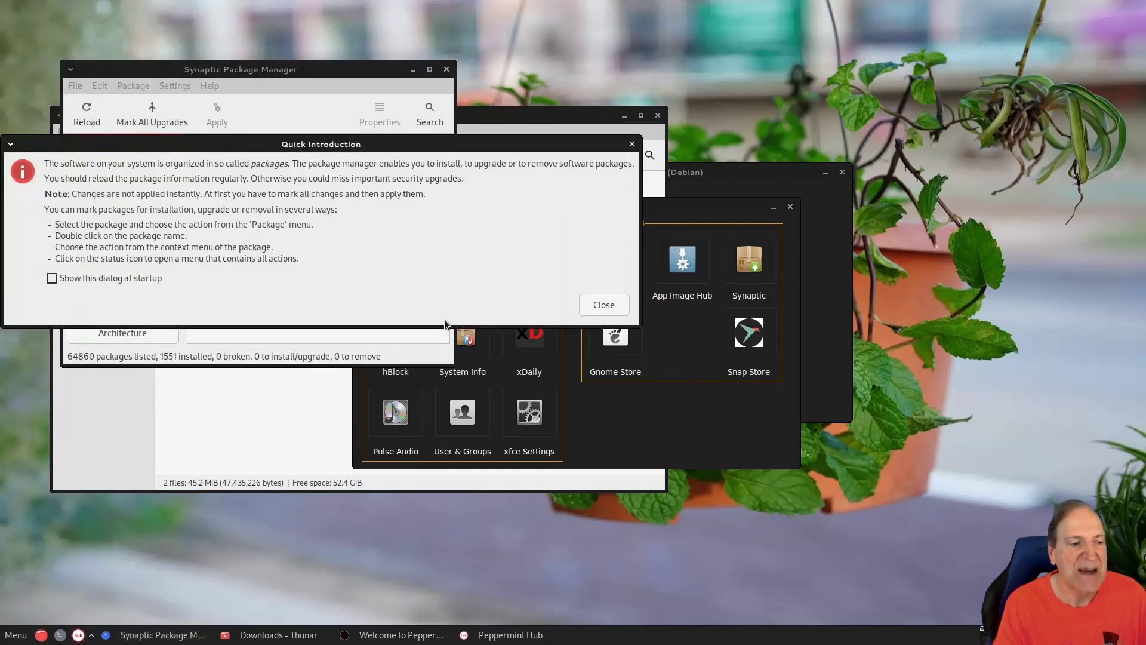
{"action": "left_click", "coordinate": [603, 305]}
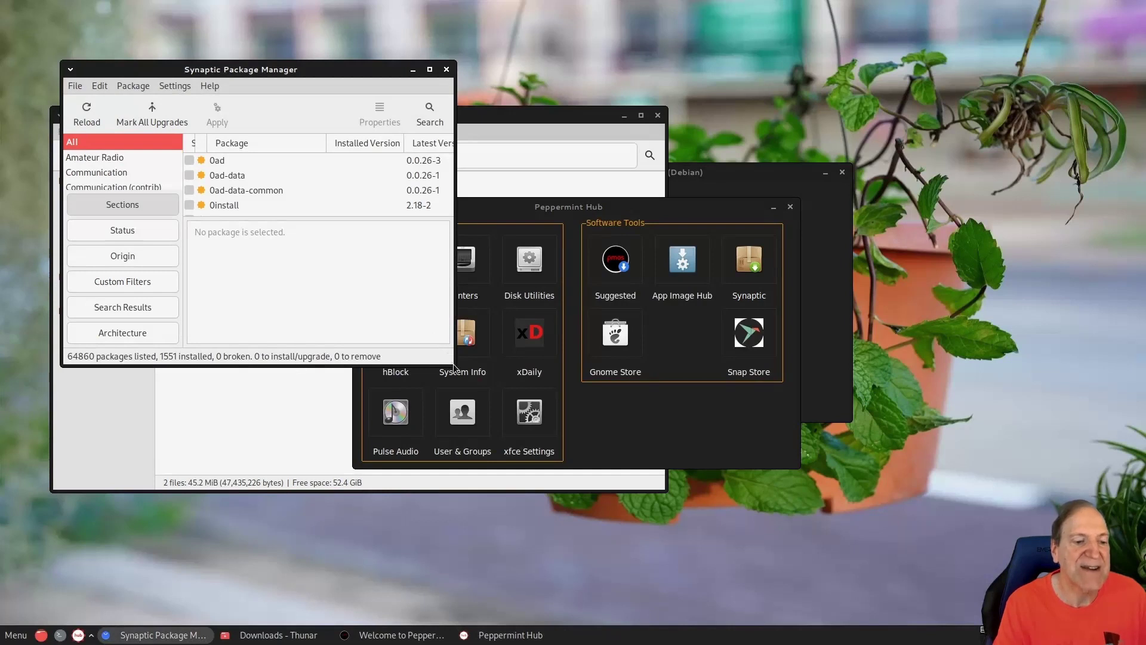
{"action": "left_click_drag", "start_coordinate": [454, 368], "coordinate": [886, 446]}
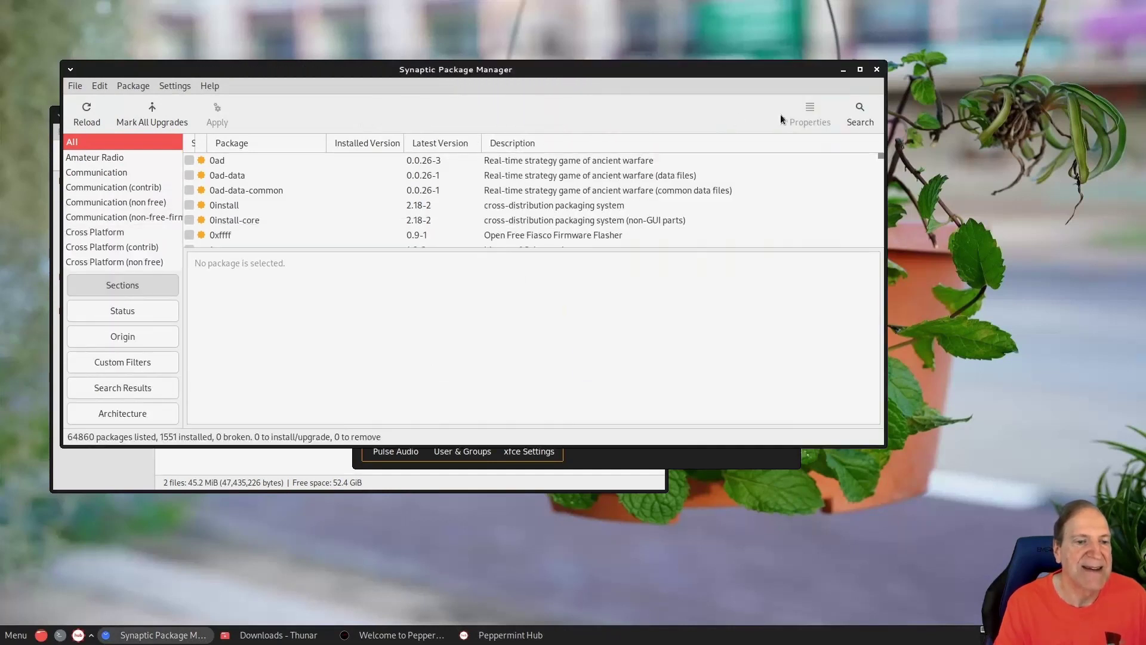
Step: Search Synaptic for firefox, view the firefox-esr package description, and look through the firefox-esr language packages
{"action": "left_click", "coordinate": [860, 116]}
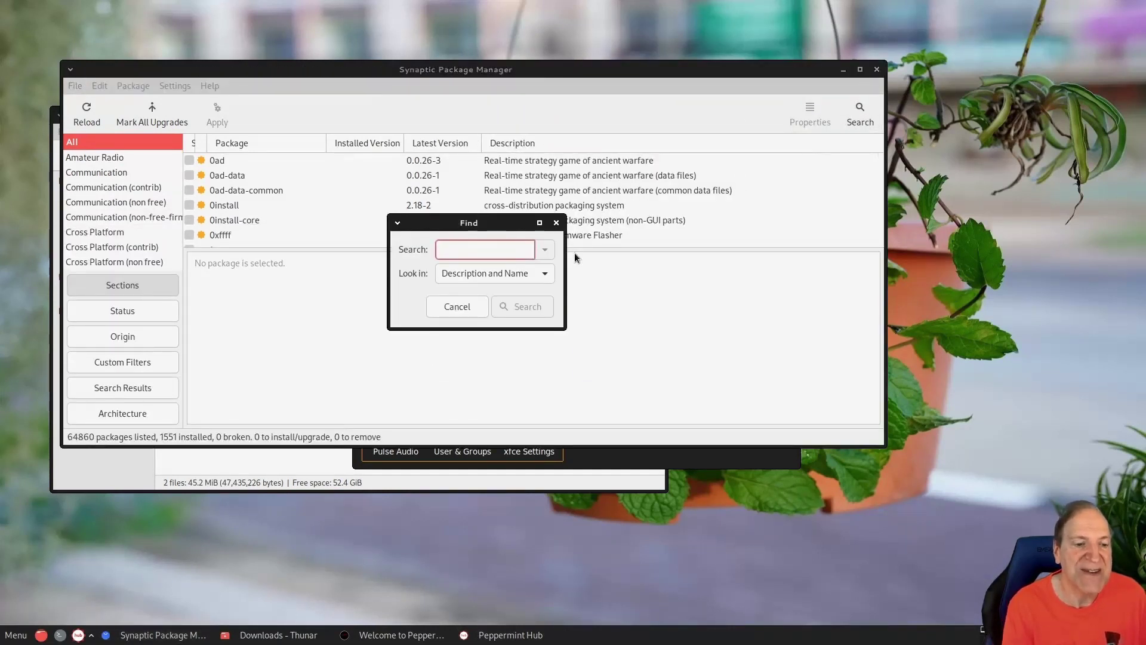
{"action": "type", "text": "stacer"}
{"action": "key", "text": "Return"}
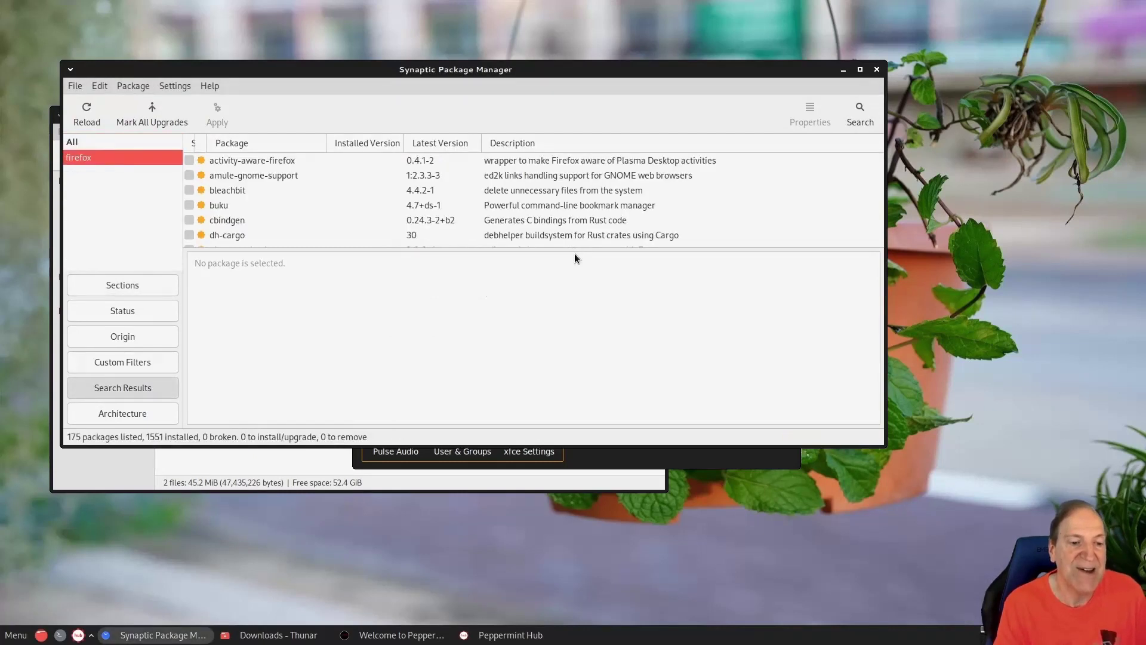
{"action": "scroll", "coordinate": [335, 219], "scroll_direction": "down", "scroll_amount": 3}
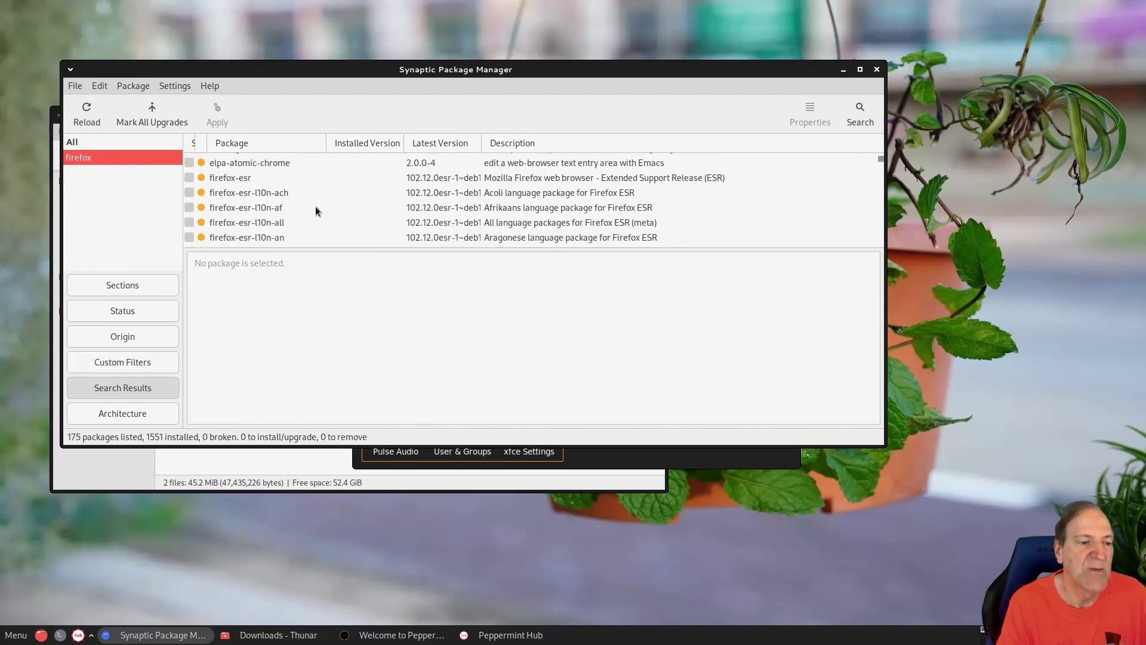
{"action": "left_click", "coordinate": [234, 178]}
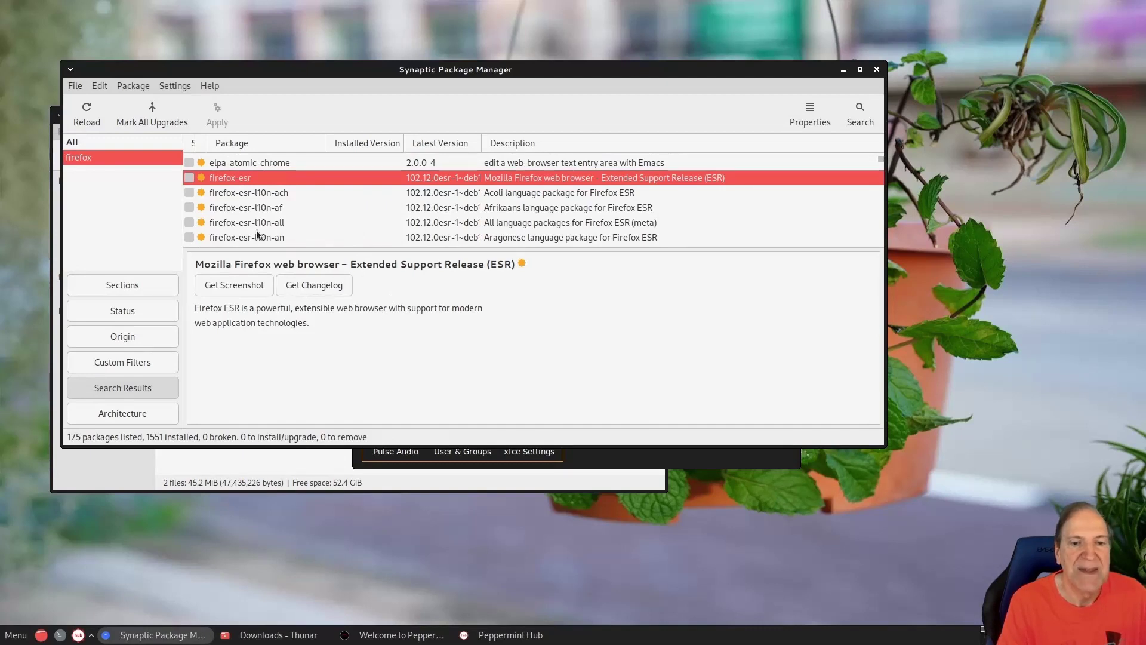
{"action": "scroll", "coordinate": [263, 213], "scroll_direction": "down", "scroll_amount": 12}
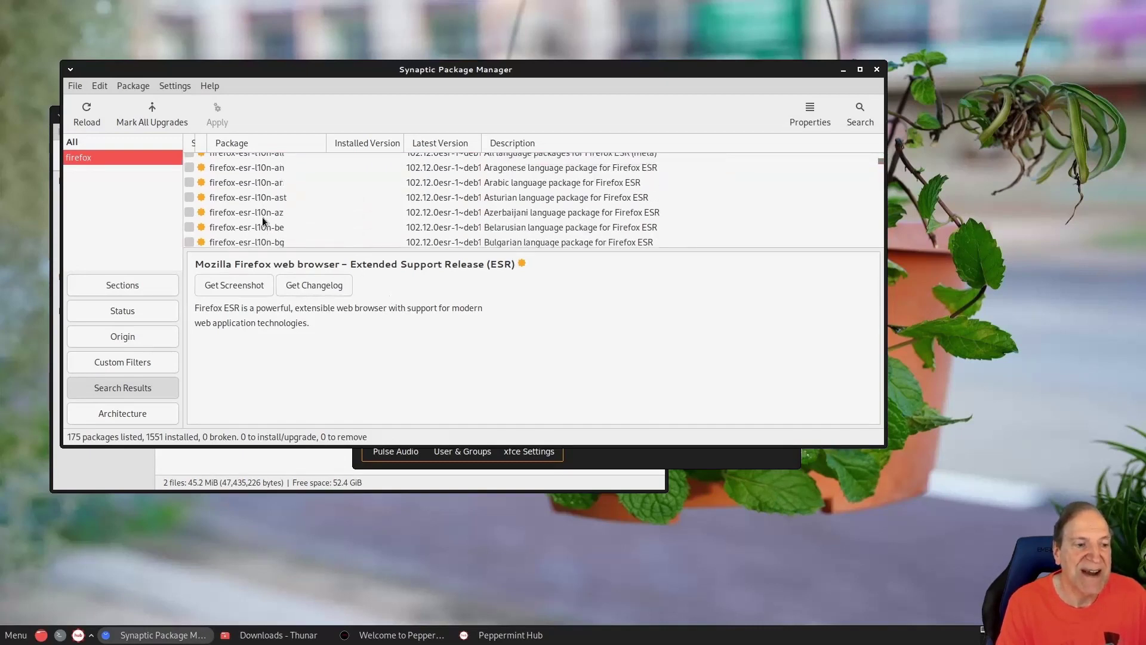
{"action": "scroll", "coordinate": [261, 216], "scroll_direction": "up", "scroll_amount": 12}
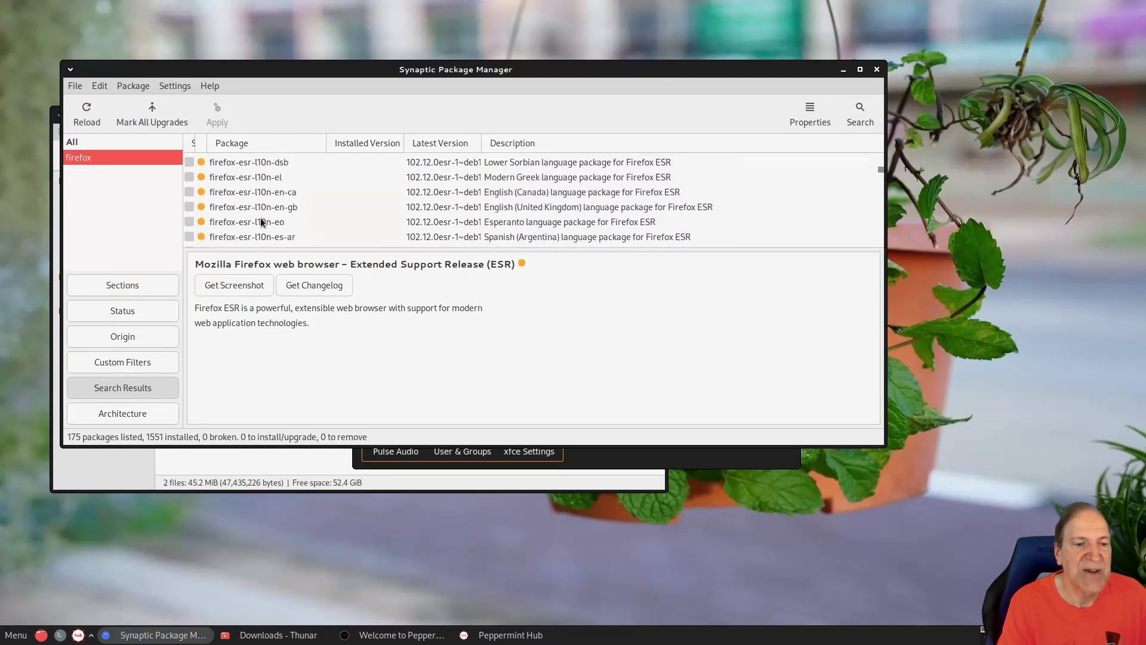
Step: Search Synaptic for inkscape and read through the description of the inkscape package
{"action": "left_click", "coordinate": [848, 116]}
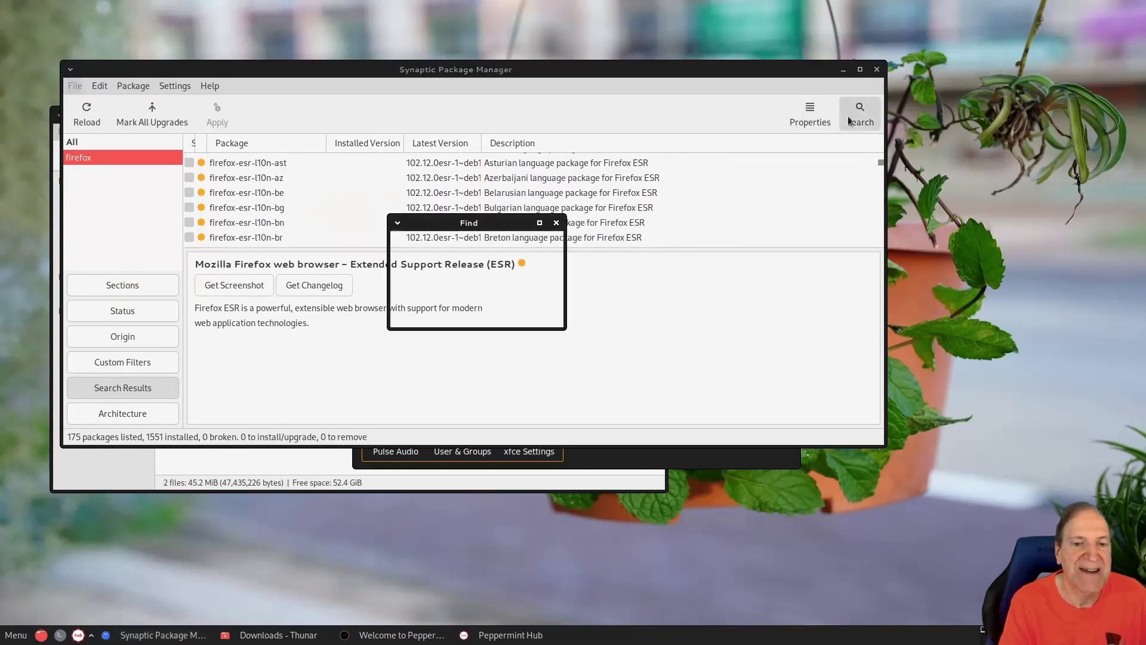
{"action": "type", "text": "inkscape"}
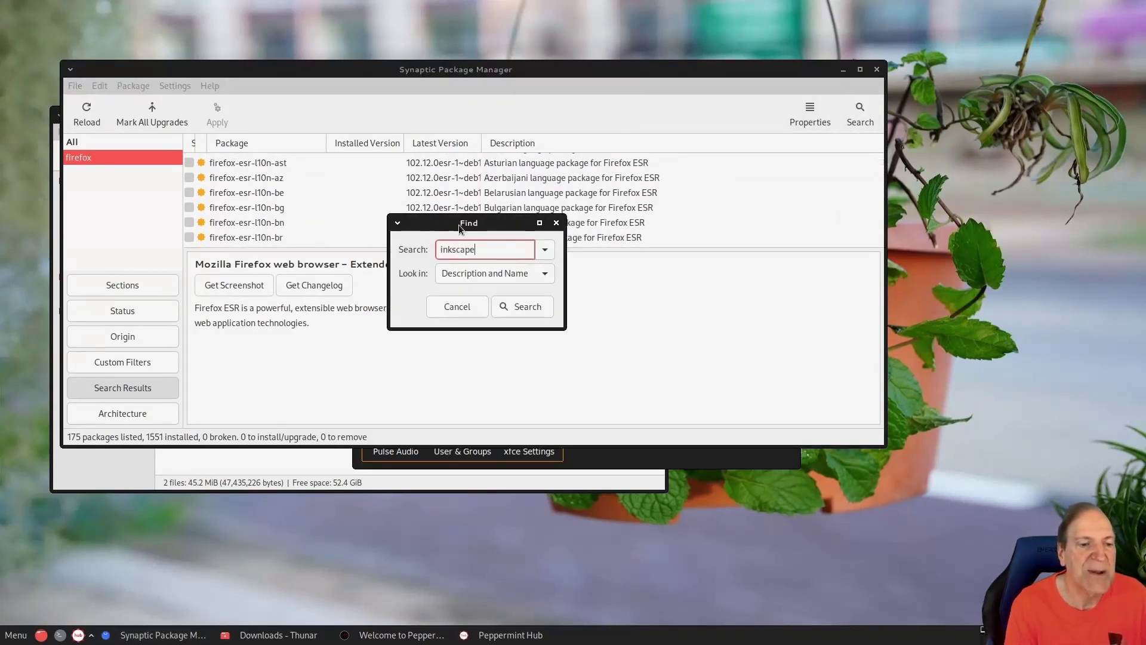
{"action": "key", "text": "Return"}
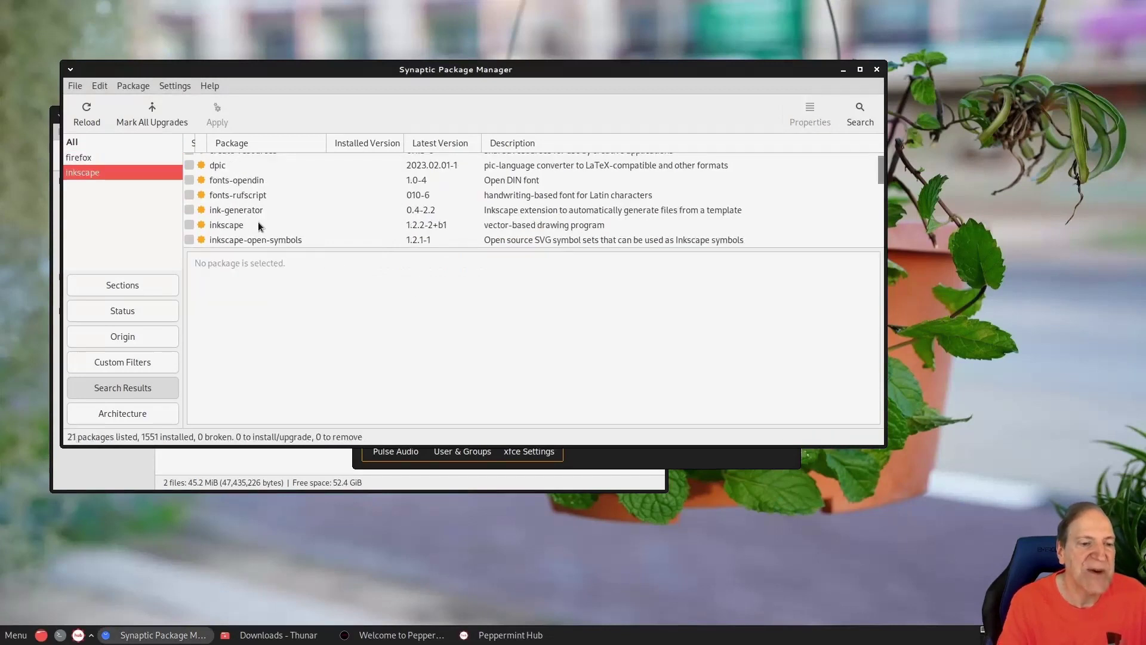
{"action": "left_click", "coordinate": [243, 224]}
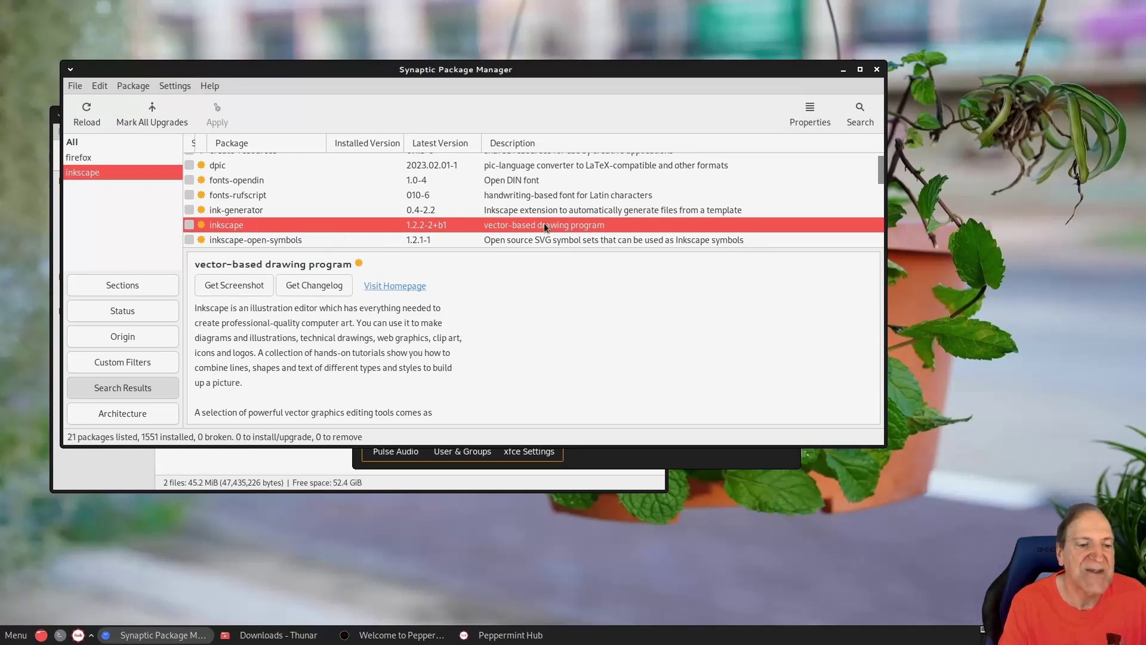
{"action": "scroll", "coordinate": [454, 335], "scroll_direction": "down", "scroll_amount": 6}
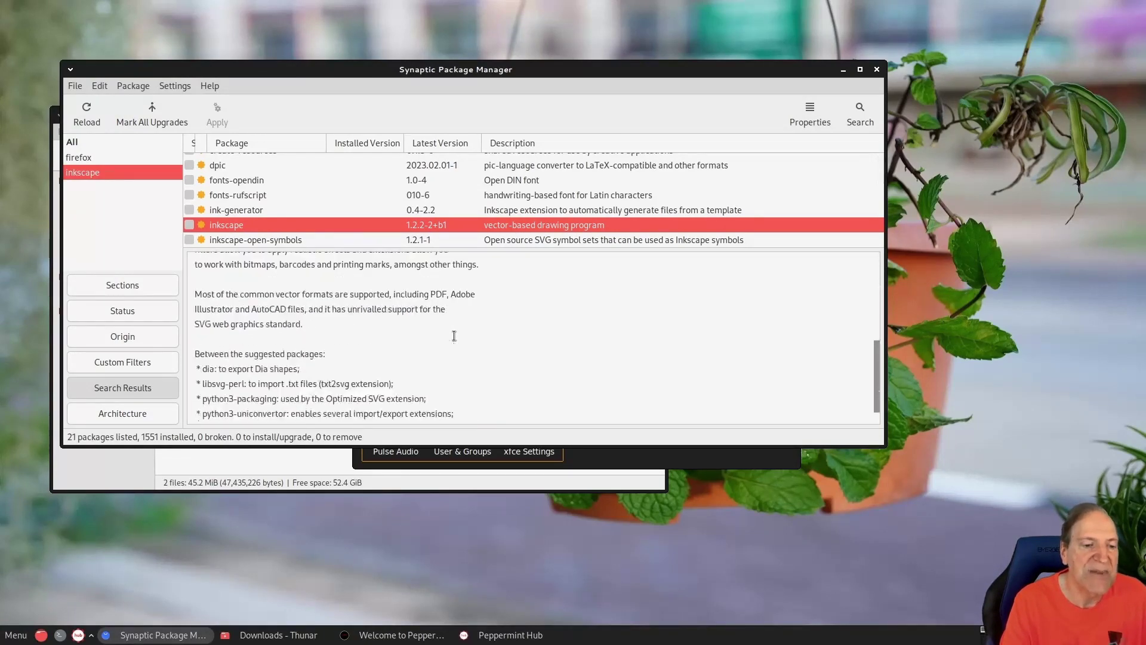
{"action": "scroll", "coordinate": [454, 335], "scroll_direction": "up", "scroll_amount": 6}
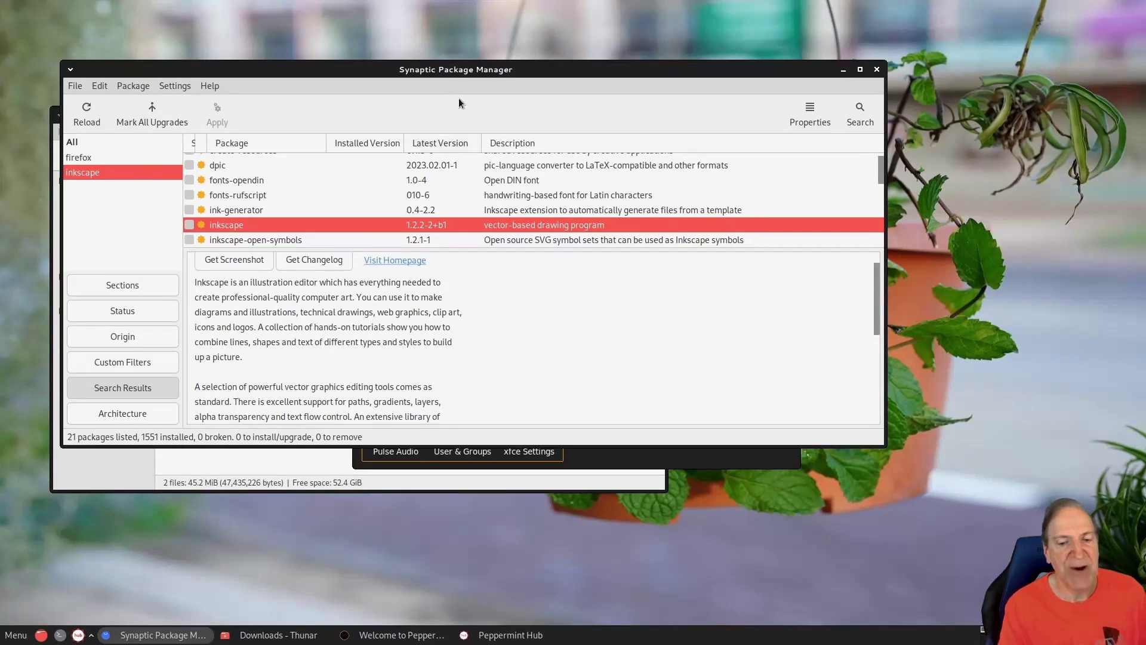
Step: Move the Synaptic window out of the way of Peppermint Hub and search the Gnome Store for inkscape
{"action": "left_click_drag", "start_coordinate": [472, 69], "coordinate": [693, 12]}
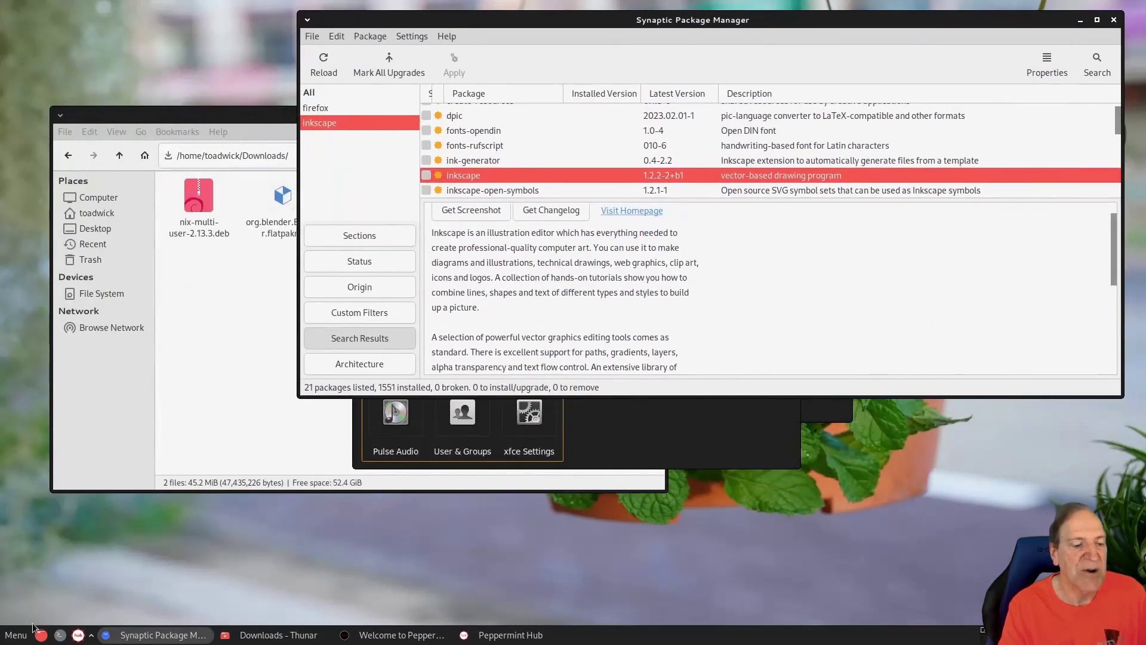
{"action": "left_click", "coordinate": [664, 441]}
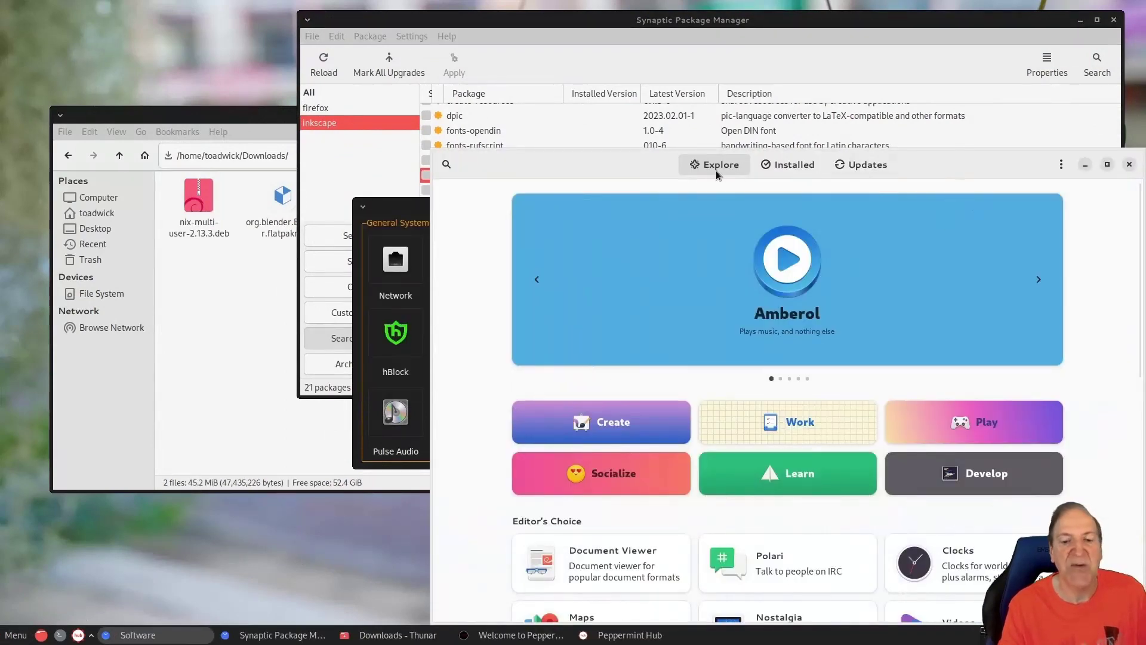
{"action": "left_click", "coordinate": [446, 165]}
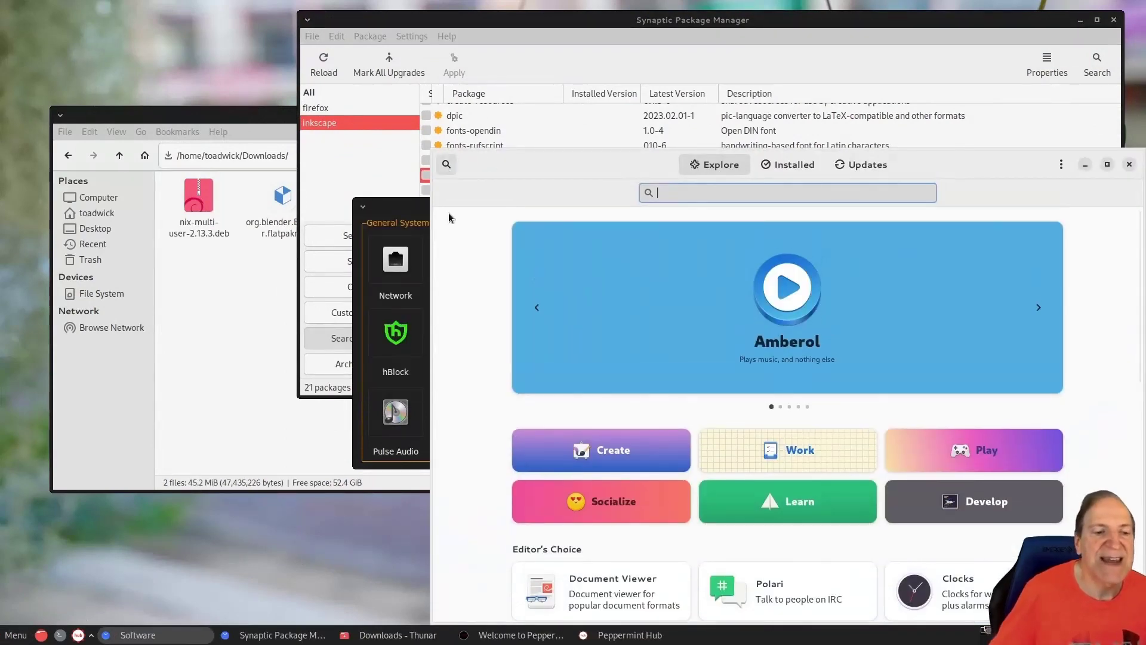
{"action": "type", "text": "inkscape"}
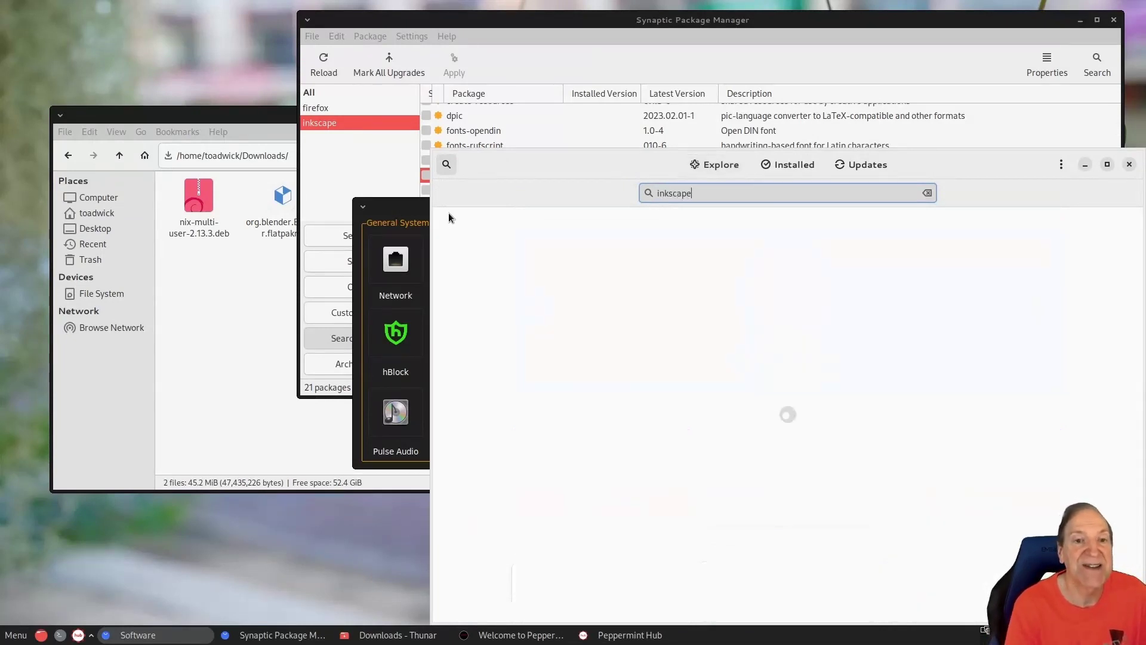
Step: Open the Inkscape entry from the software search results and check which package sources are offered for it
{"action": "left_click", "coordinate": [687, 251]}
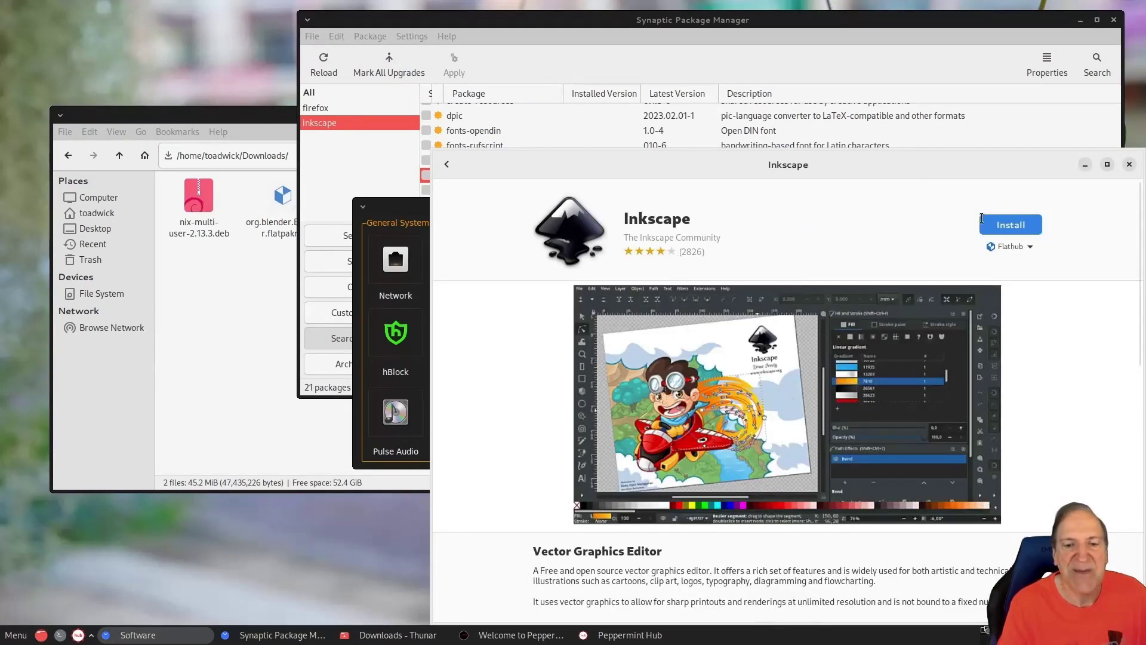
{"action": "left_click", "coordinate": [1010, 248]}
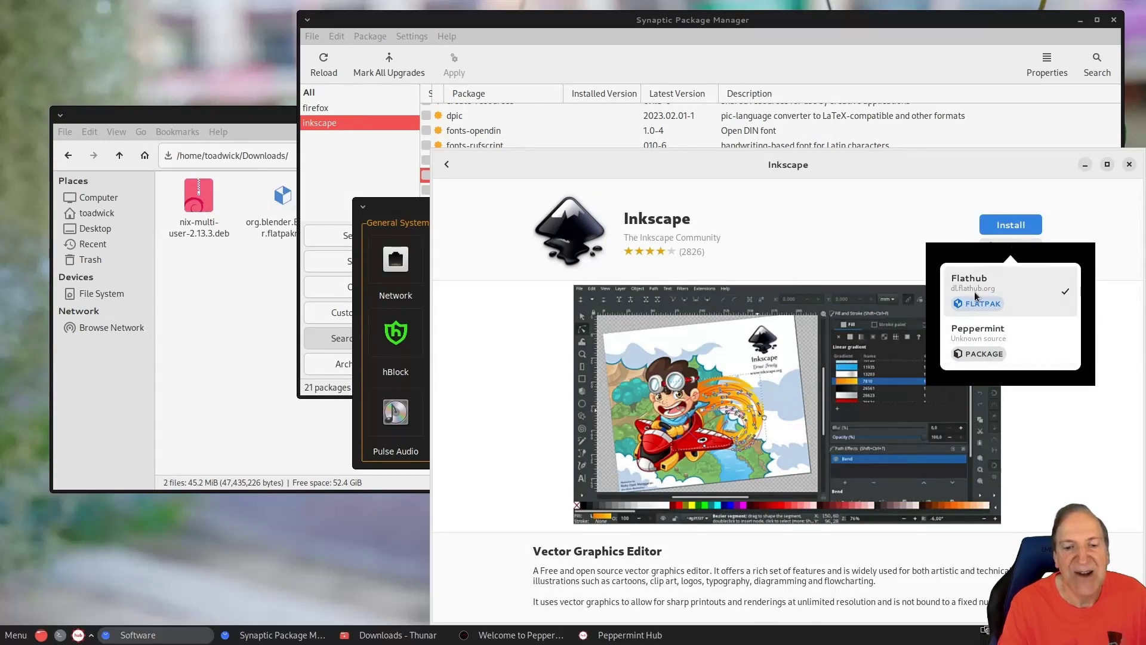
{"action": "left_click", "coordinate": [922, 266]}
Step: Review Inkscape's description, download size and version notes, and install its Flathub version
{"action": "scroll", "coordinate": [1093, 378], "scroll_direction": "down", "scroll_amount": 4}
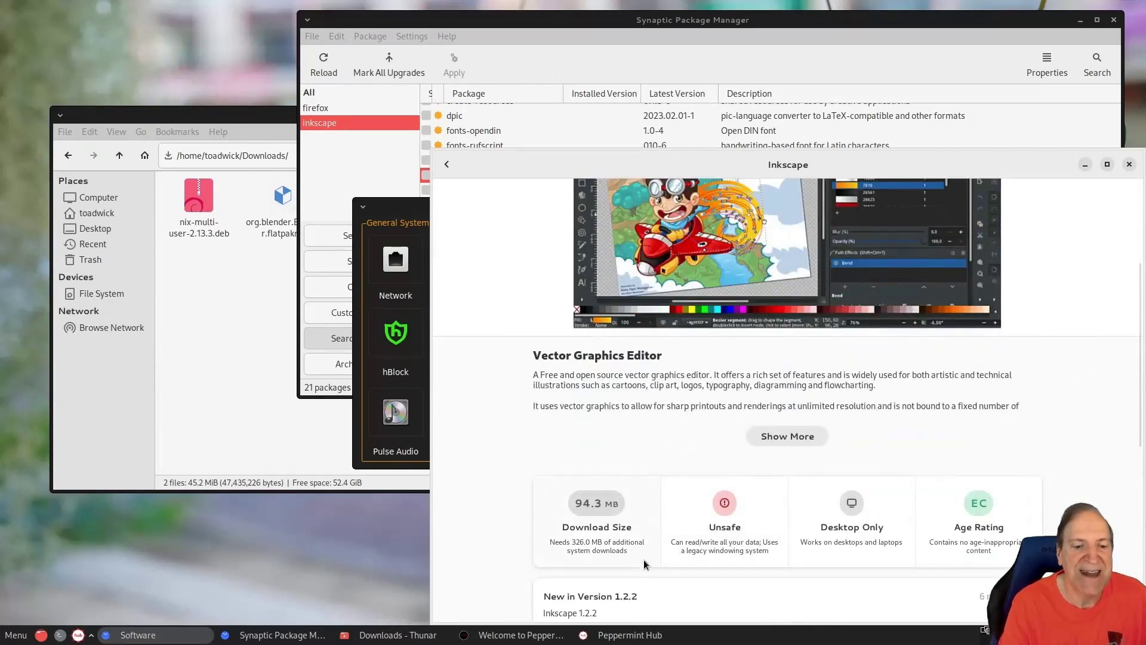
{"action": "scroll", "coordinate": [706, 582], "scroll_direction": "down", "scroll_amount": 3}
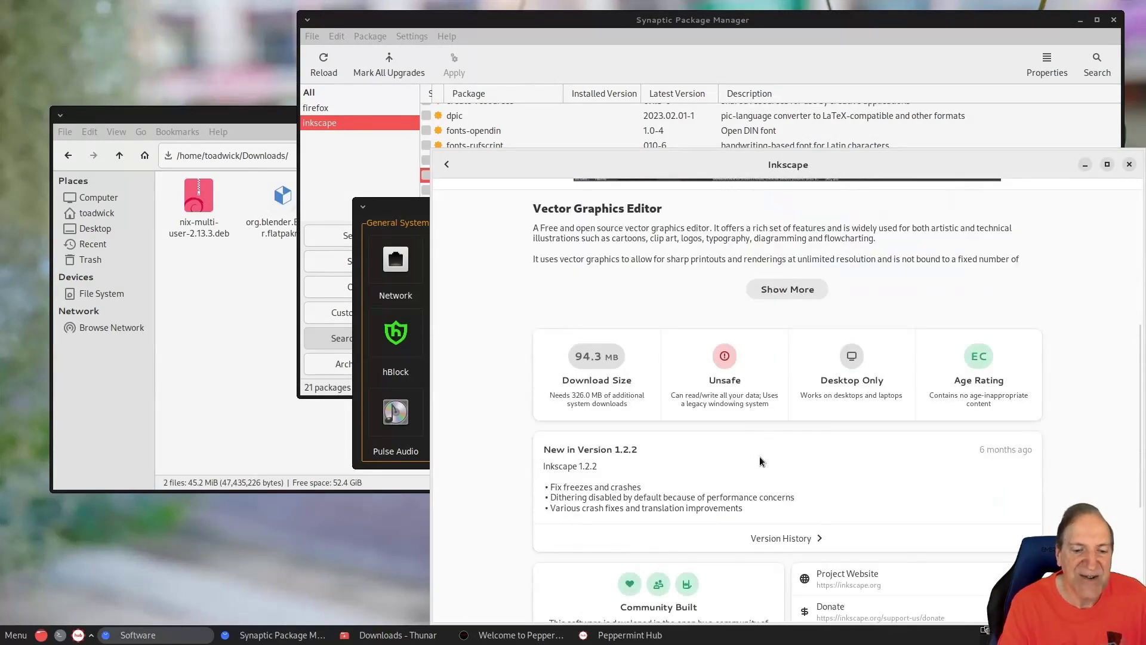
{"action": "scroll", "coordinate": [759, 460], "scroll_direction": "down", "scroll_amount": 3}
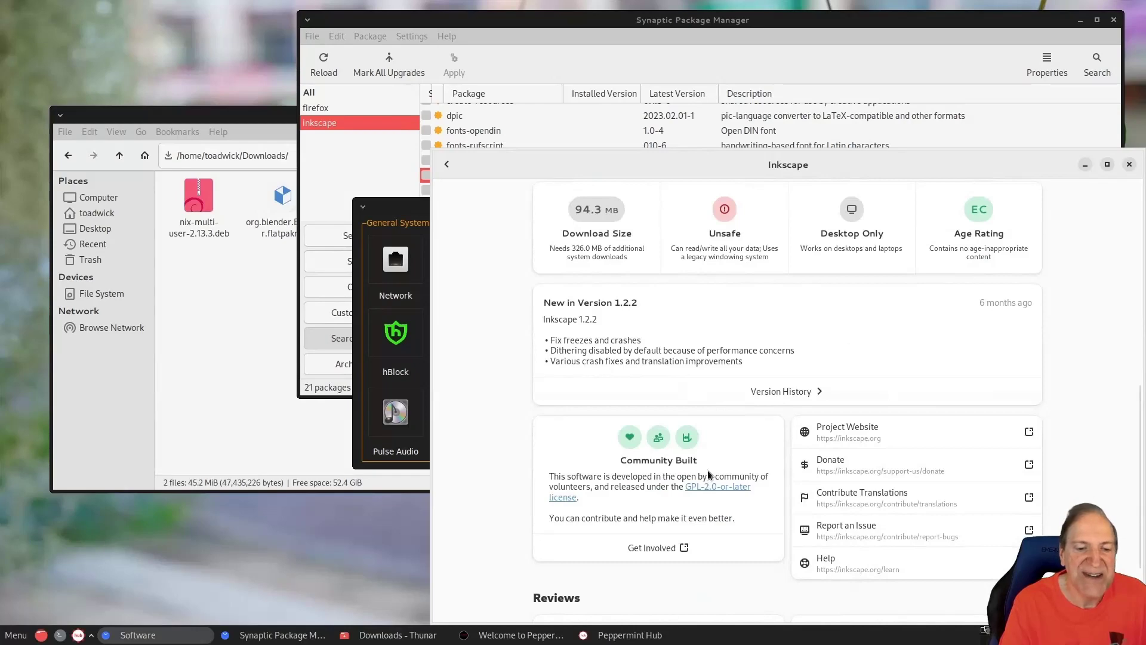
{"action": "scroll", "coordinate": [707, 470], "scroll_direction": "down", "scroll_amount": 3}
{"action": "scroll", "coordinate": [720, 464], "scroll_direction": "up", "scroll_amount": 7}
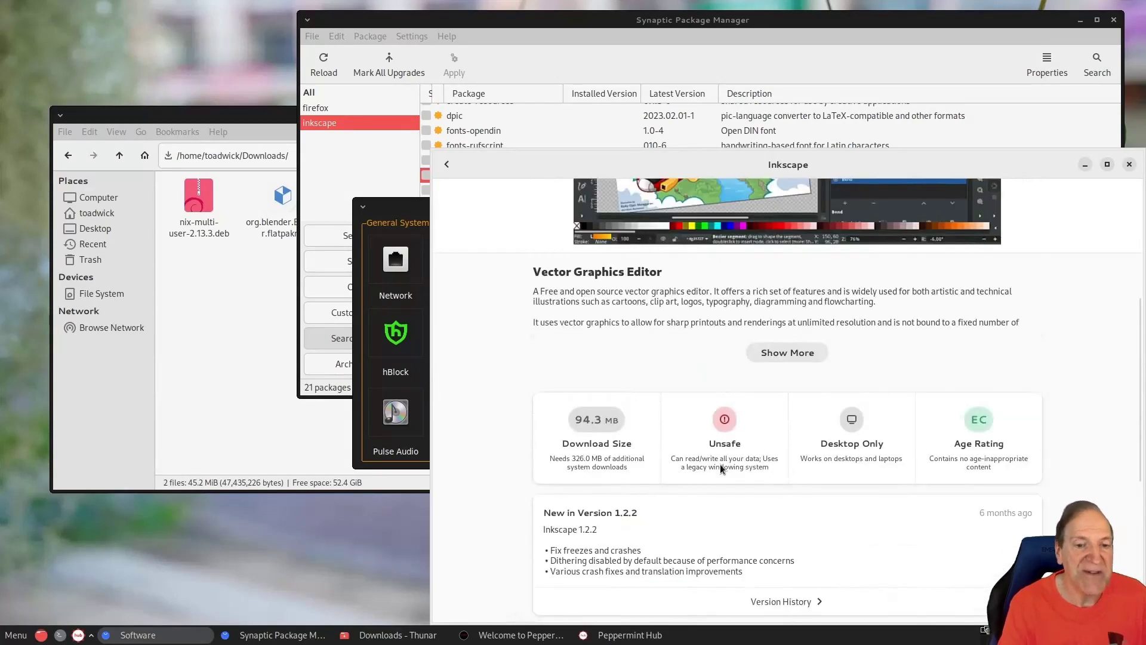
{"action": "scroll", "coordinate": [721, 468], "scroll_direction": "up", "scroll_amount": 5}
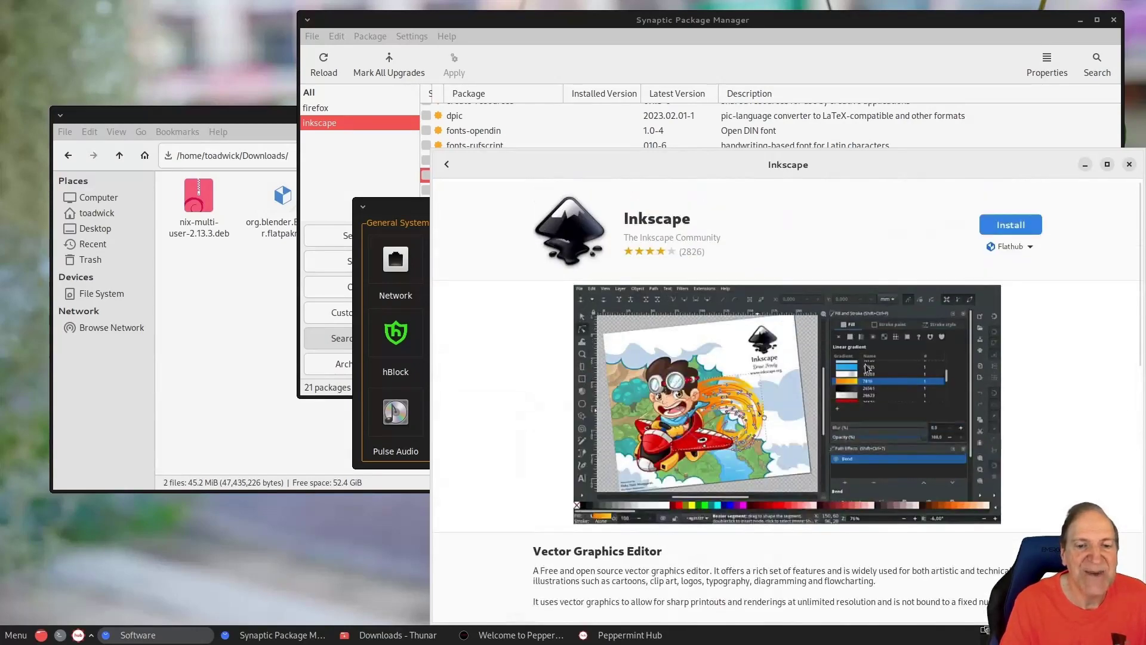
{"action": "left_click", "coordinate": [1013, 231]}
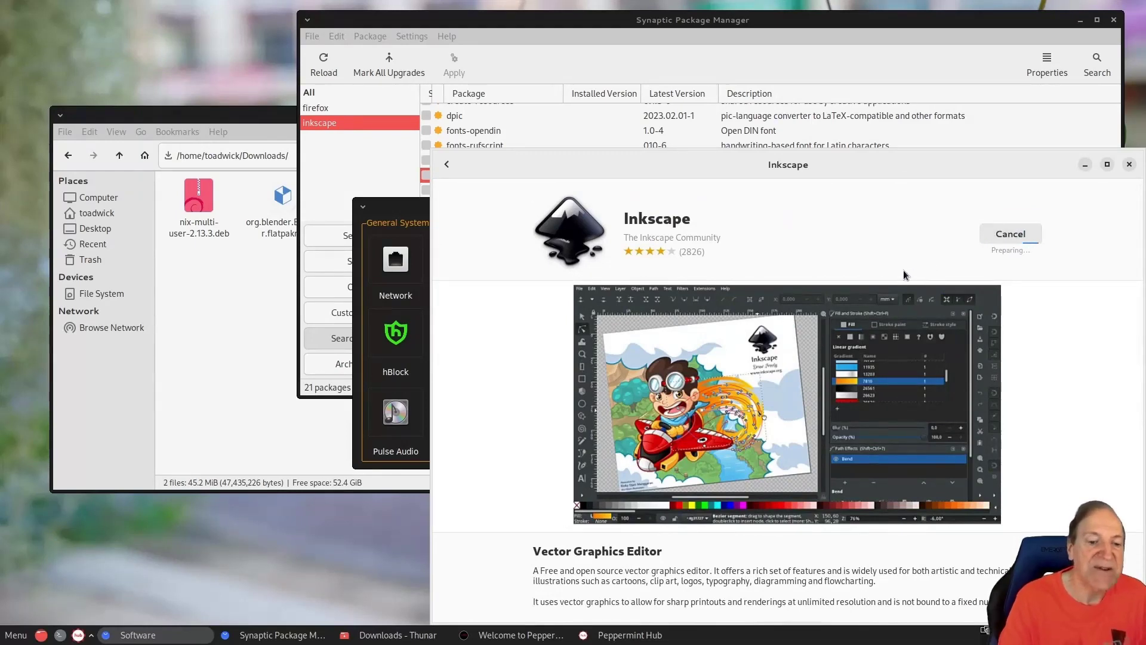
Step: Launch the installed Inkscape and save its quick setup with the default canvas, default keyboard and Colorful appearance
{"action": "left_click", "coordinate": [17, 635]}
{"action": "mouse_move", "coordinate": [53, 436]}
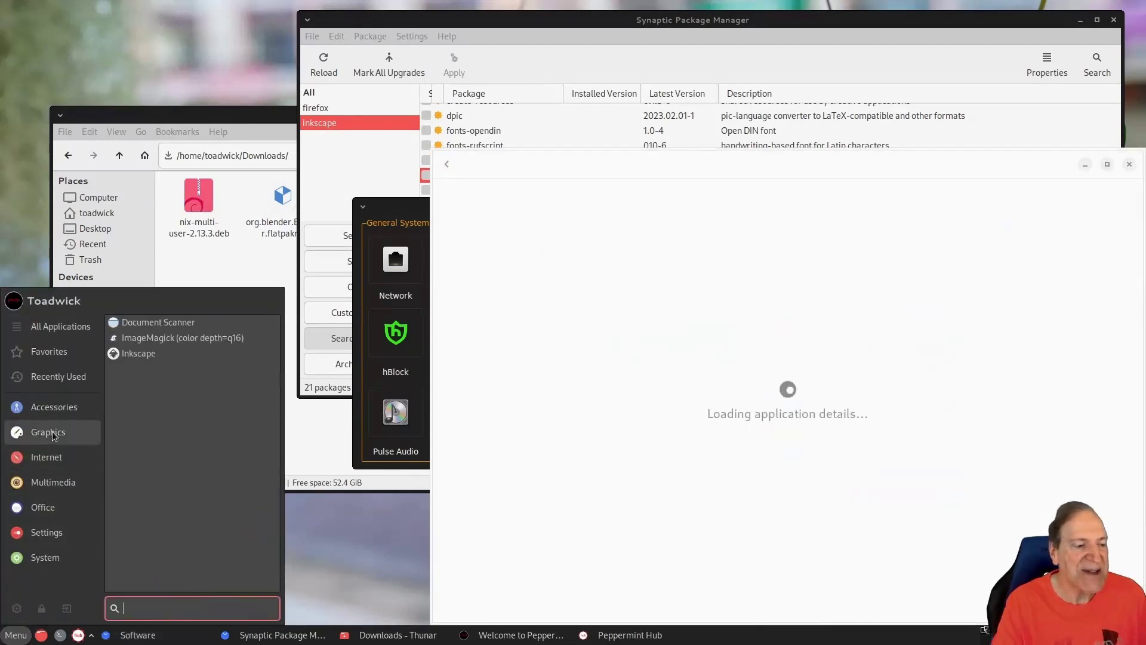
{"action": "left_click", "coordinate": [128, 353]}
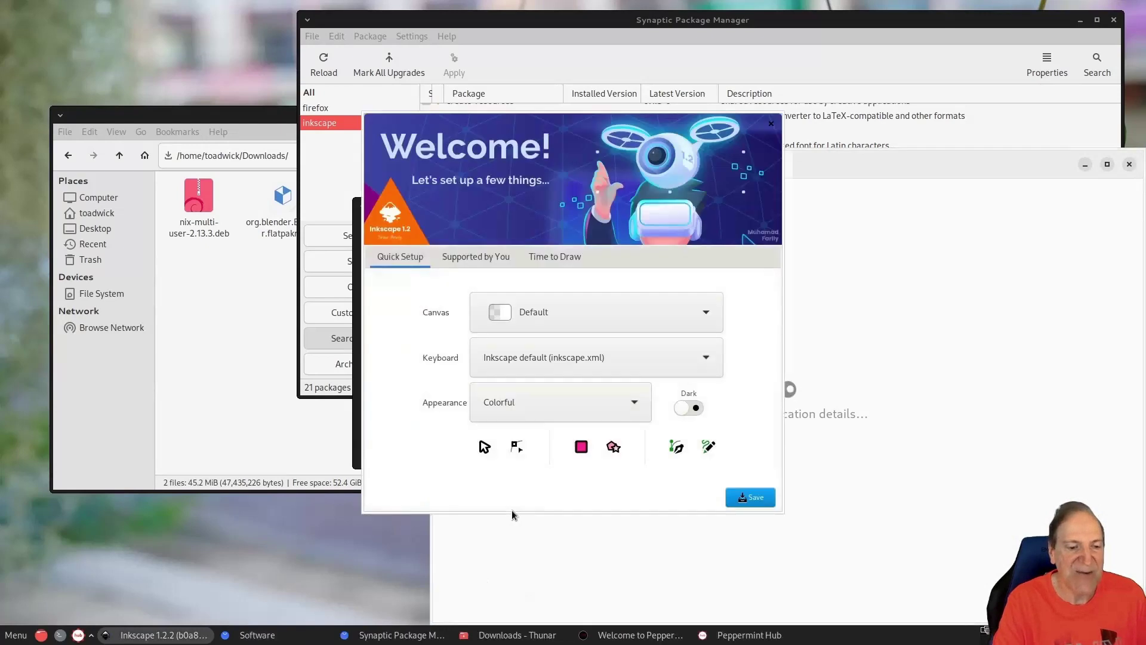
{"action": "left_click", "coordinate": [748, 499]}
{"action": "left_click", "coordinate": [738, 497]}
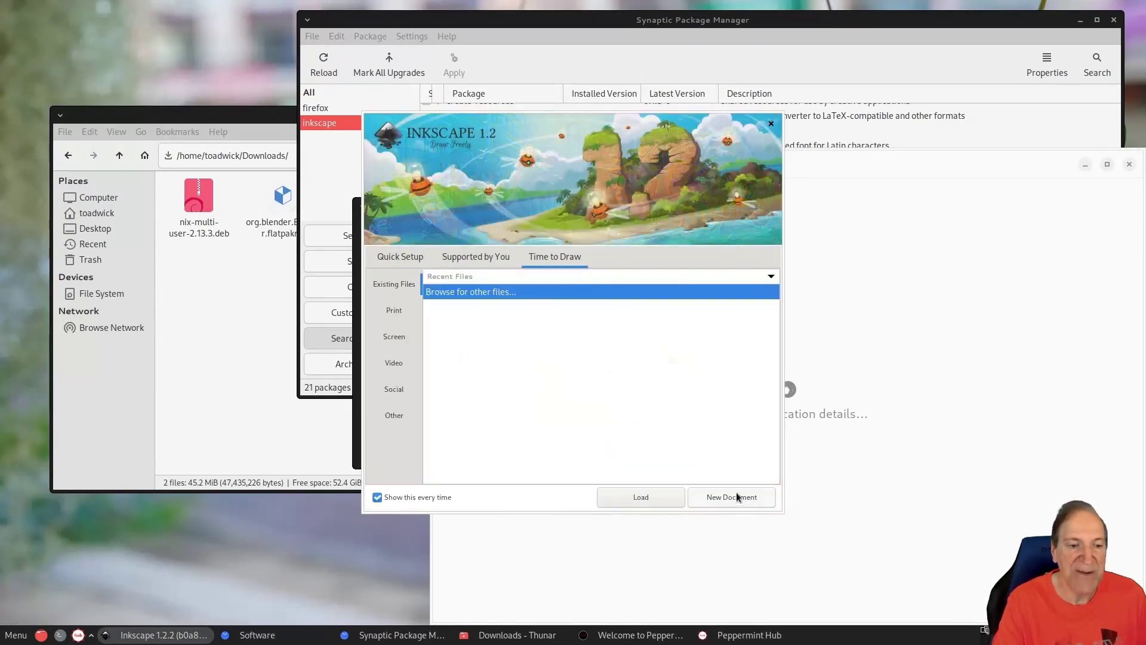
Step: Create a new Inkscape document from the Video HD 720p template
{"action": "left_click", "coordinate": [394, 362]}
{"action": "left_click", "coordinate": [499, 410]}
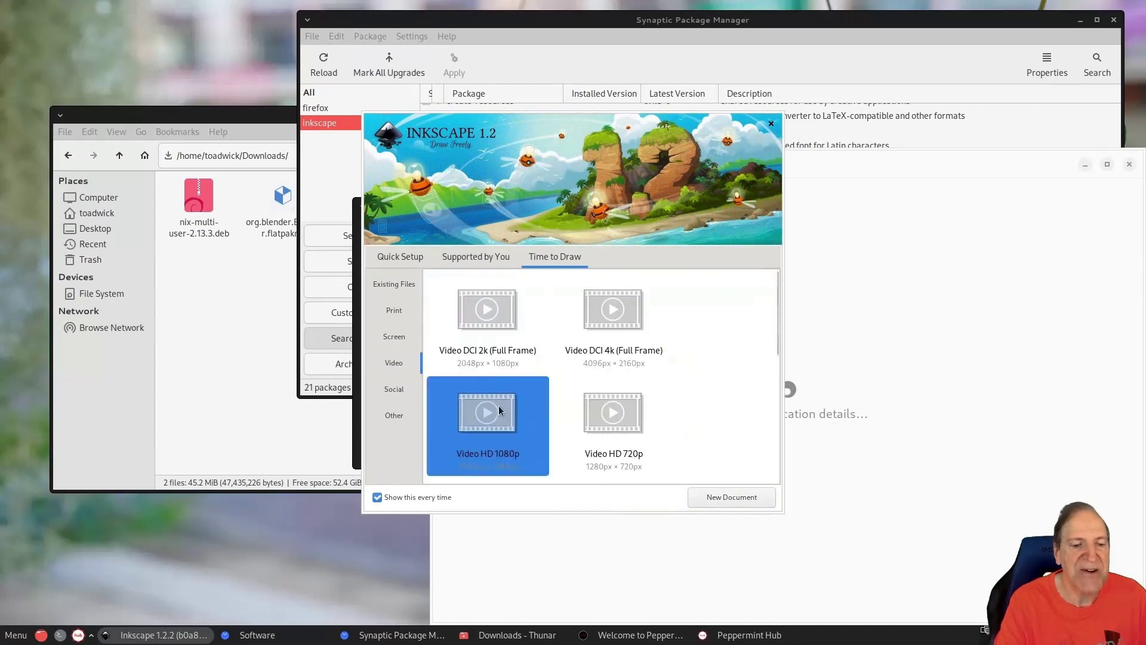
{"action": "double_click", "coordinate": [590, 400]}
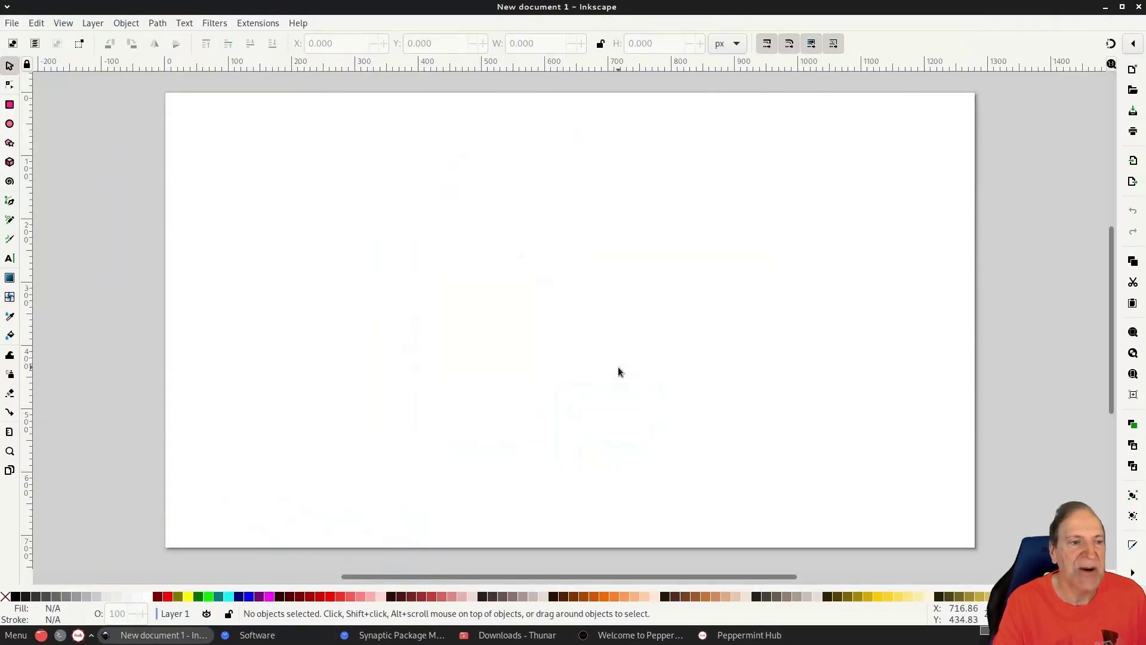
Step: Check the installed version in the About Inkscape window and close it again
{"action": "left_click", "coordinate": [295, 25]}
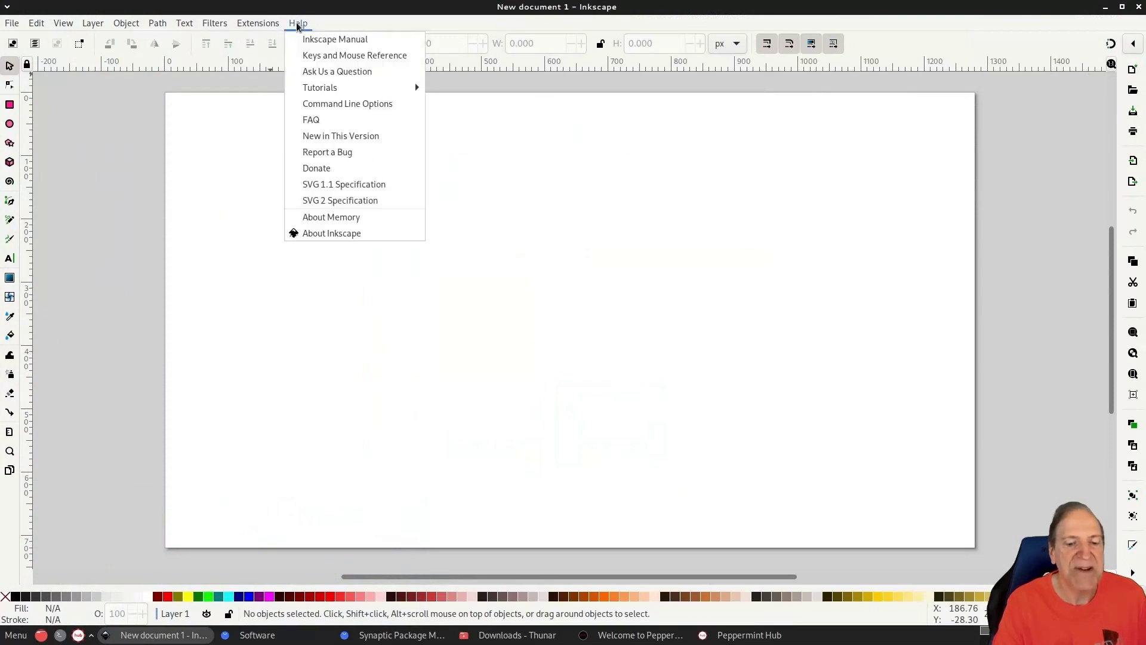
{"action": "left_click", "coordinate": [362, 233]}
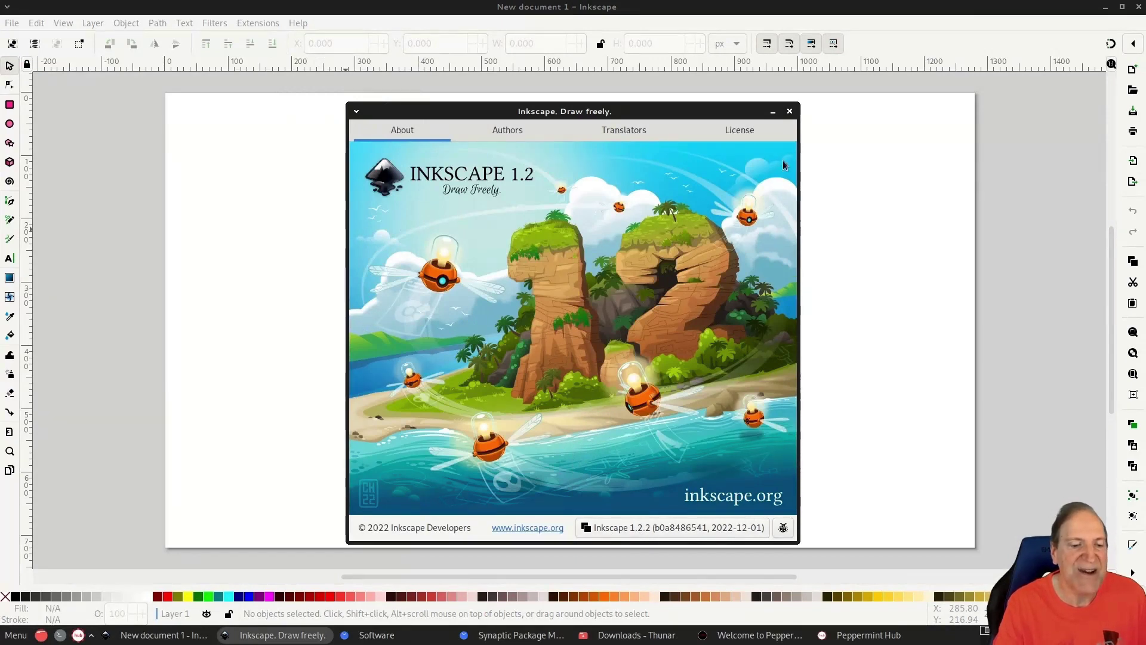
{"action": "left_click", "coordinate": [790, 113]}
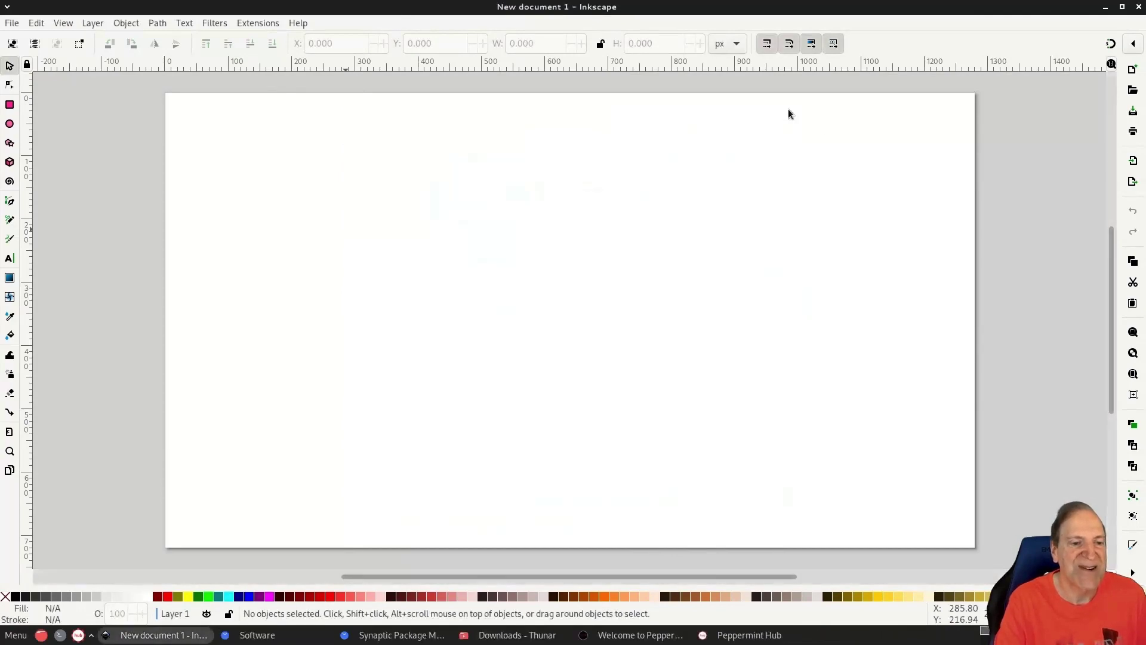
Step: Close Inkscape, Synaptic Package Manager and the Software window to get back to Peppermint Hub
{"action": "left_click", "coordinate": [1138, 8]}
{"action": "left_click", "coordinate": [624, 24]}
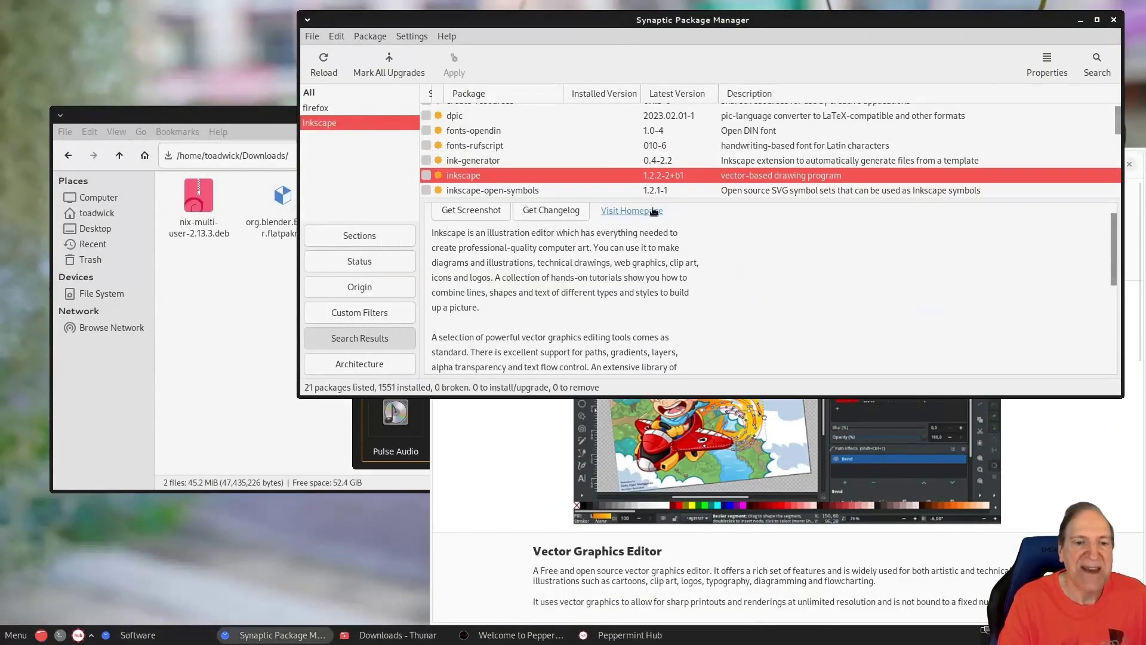
{"action": "left_click", "coordinate": [1114, 19]}
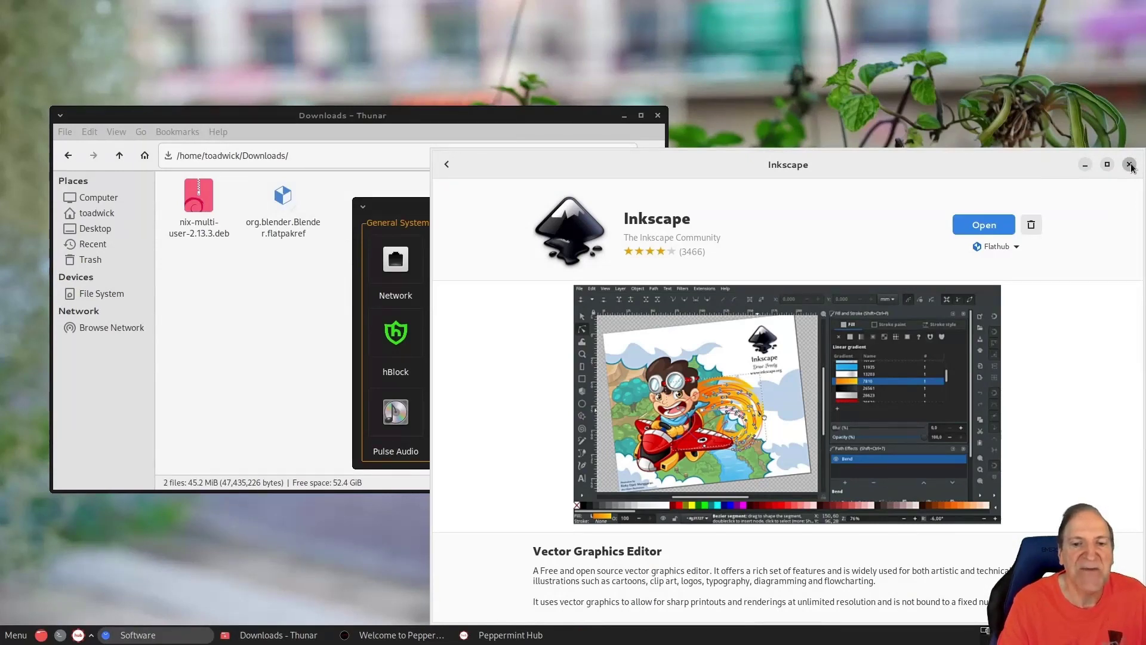
{"action": "left_click_drag", "start_coordinate": [1130, 166], "coordinate": [972, 106]}
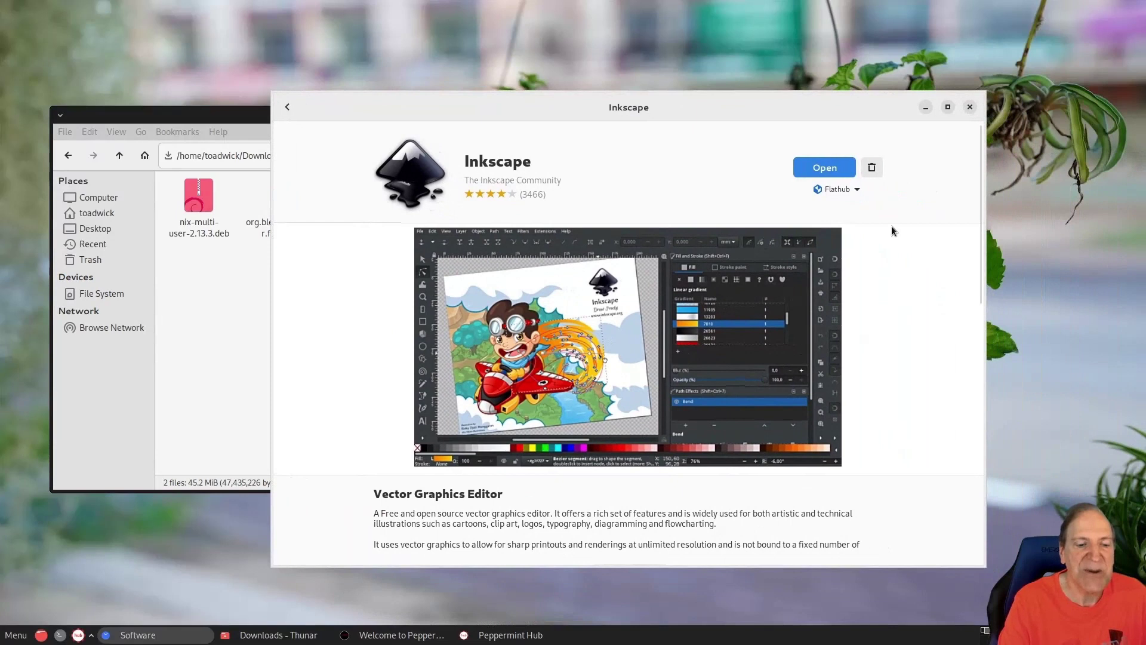
{"action": "left_click", "coordinate": [970, 108]}
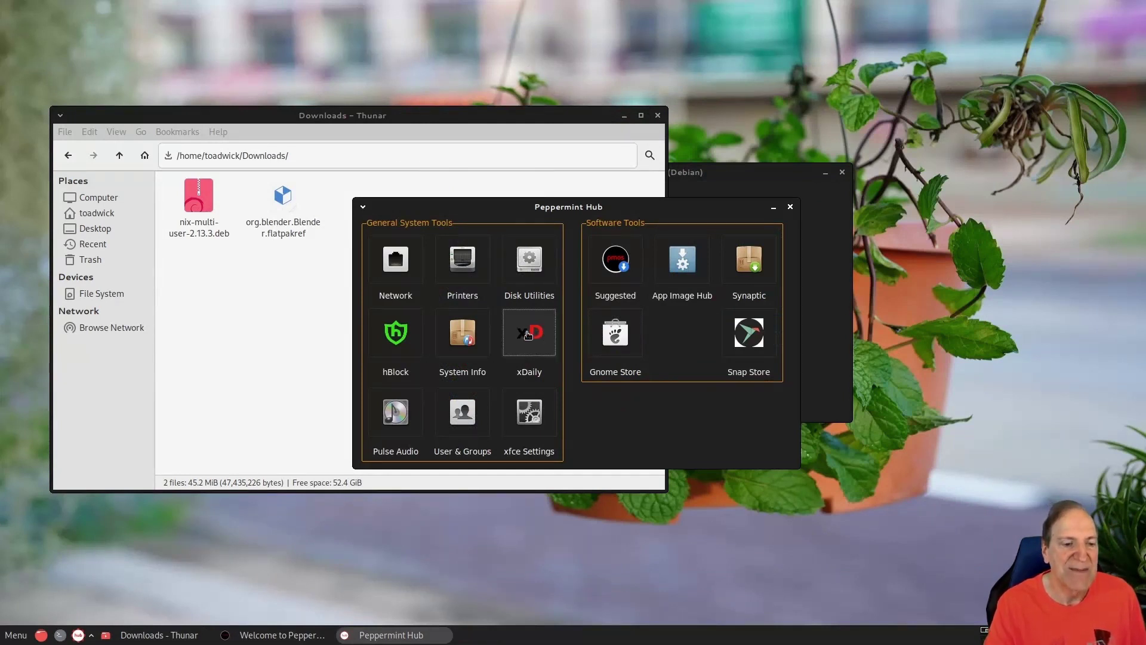
Step: Start xDaily from Peppermint Hub, enter the sudo password and check the apt repositories for updates
{"action": "left_click", "coordinate": [527, 335]}
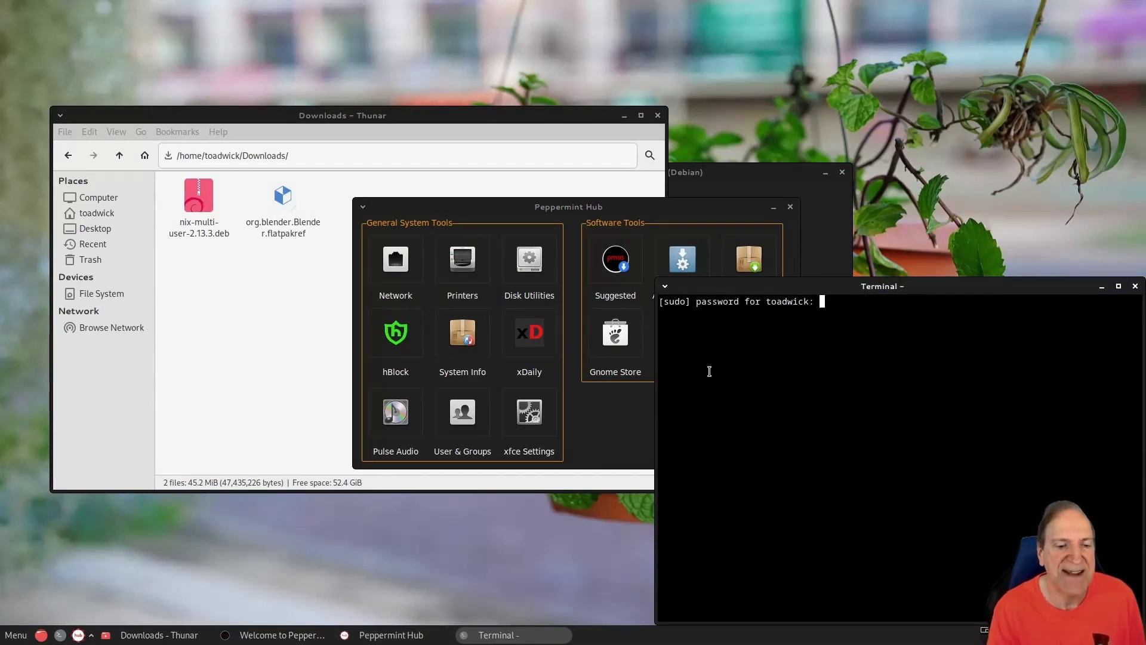
{"action": "key", "text": "Return"}
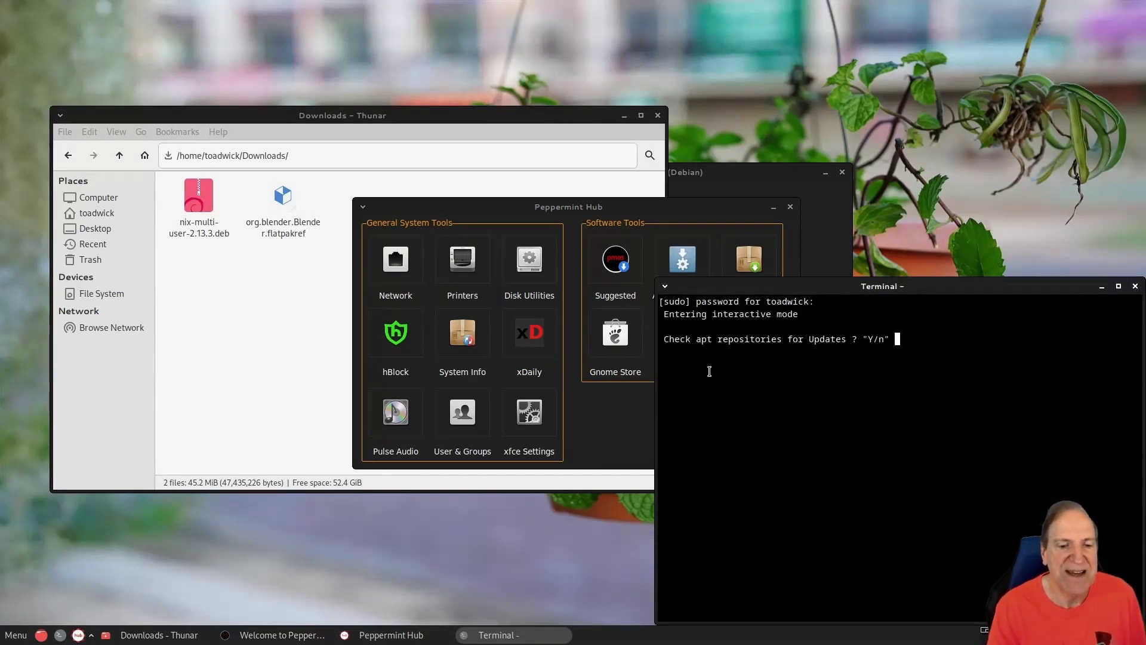
{"action": "key", "text": "Return"}
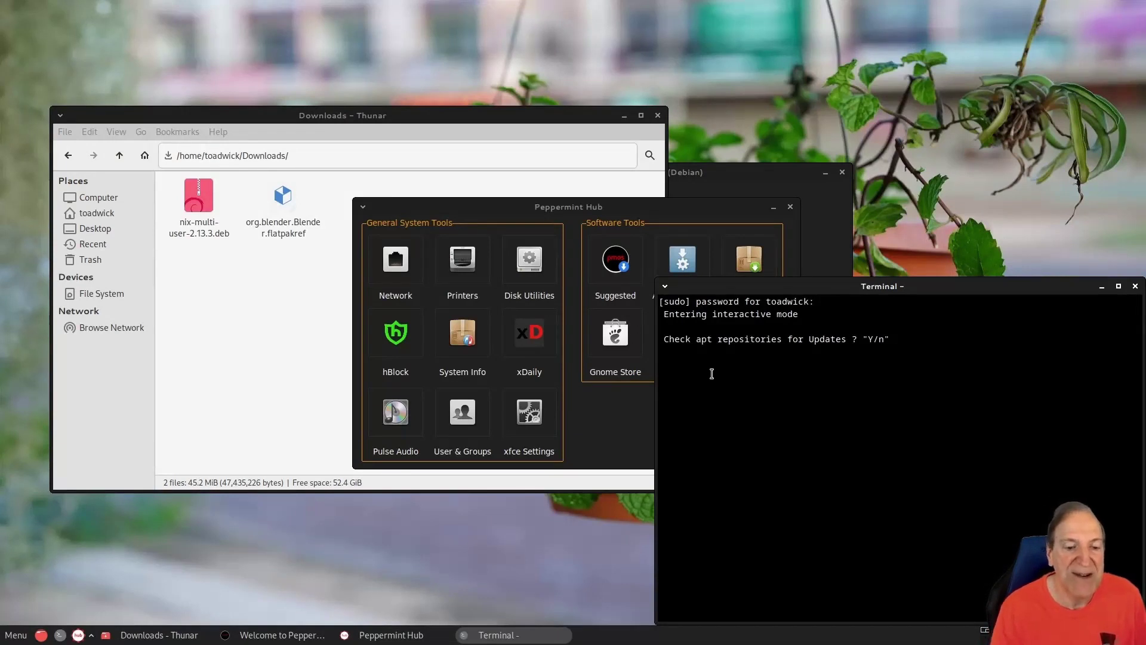
Step: List upgradable packages and install the available updates, agreeing to auto-remove squashfs-tools
{"action": "key", "text": "Return"}
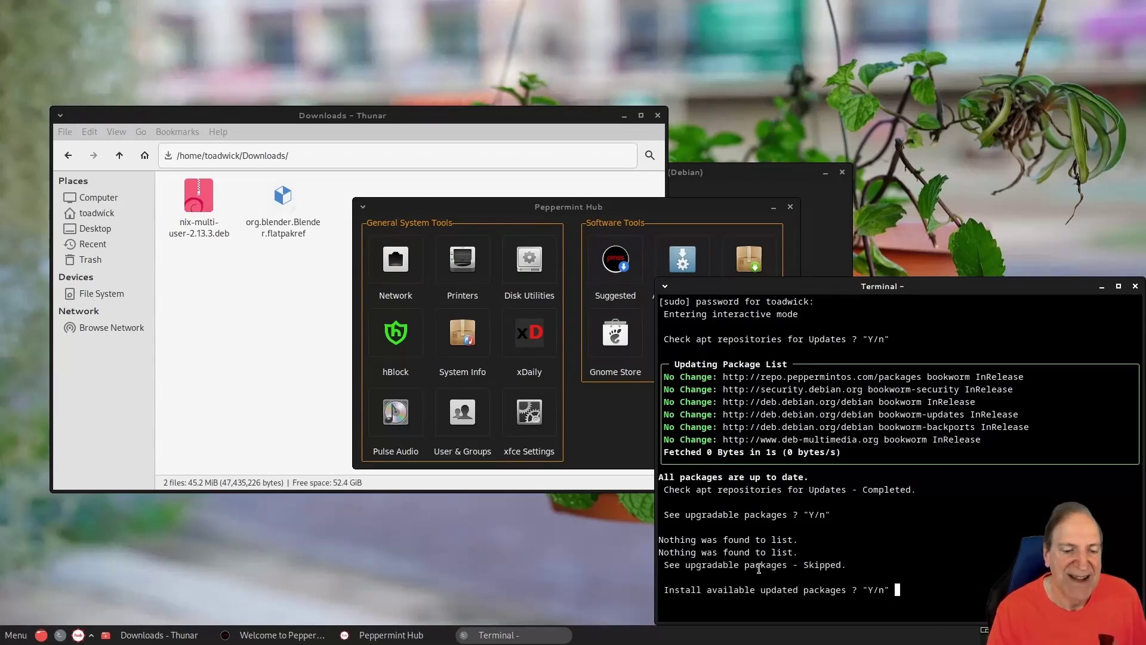
{"action": "key", "text": "Return"}
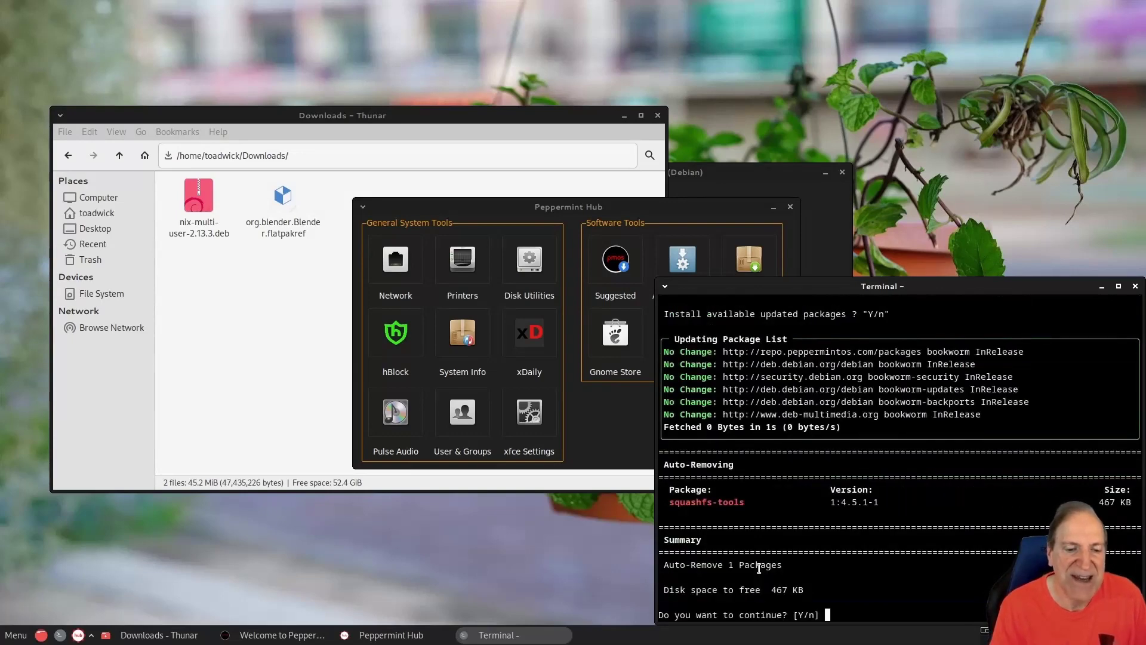
{"action": "key", "text": "Return"}
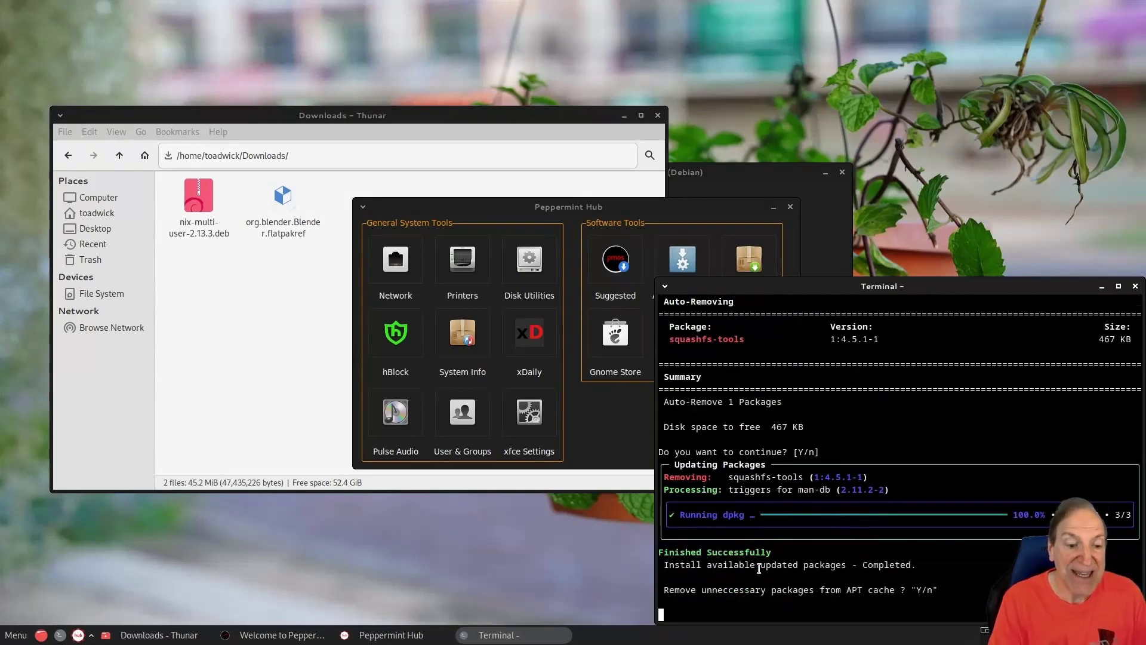
Step: Accept the xDaily cleanup of the APT cache, old dependencies and browser thumbnail caches
{"action": "key", "text": "Return"}
{"action": "key", "text": "Return"}
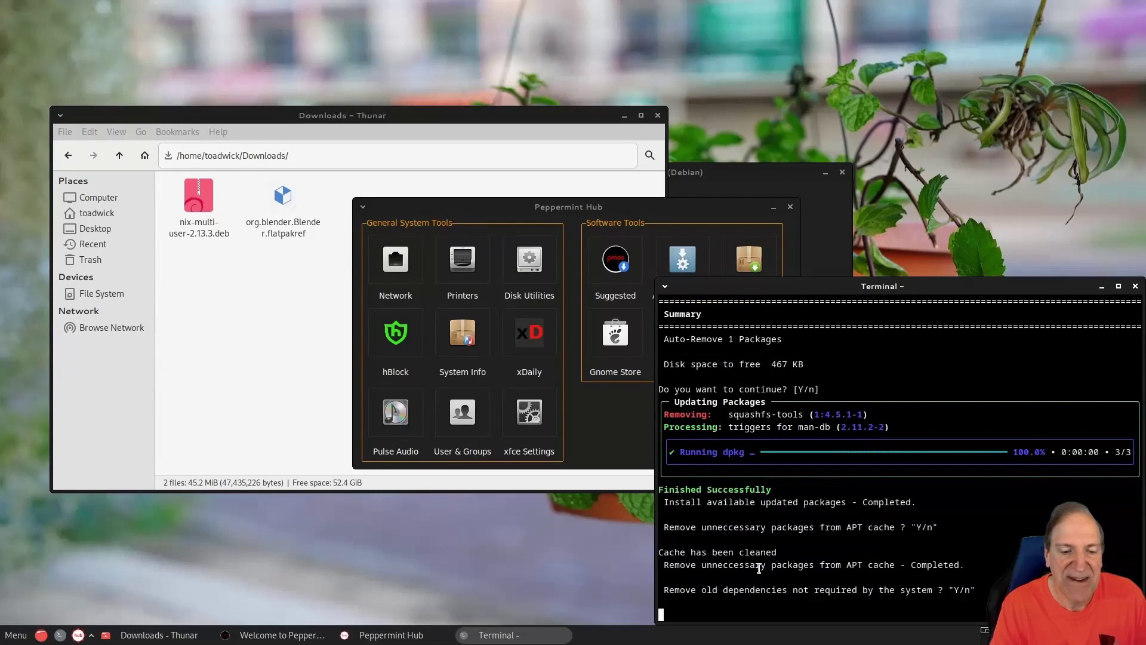
{"action": "key", "text": "Return"}
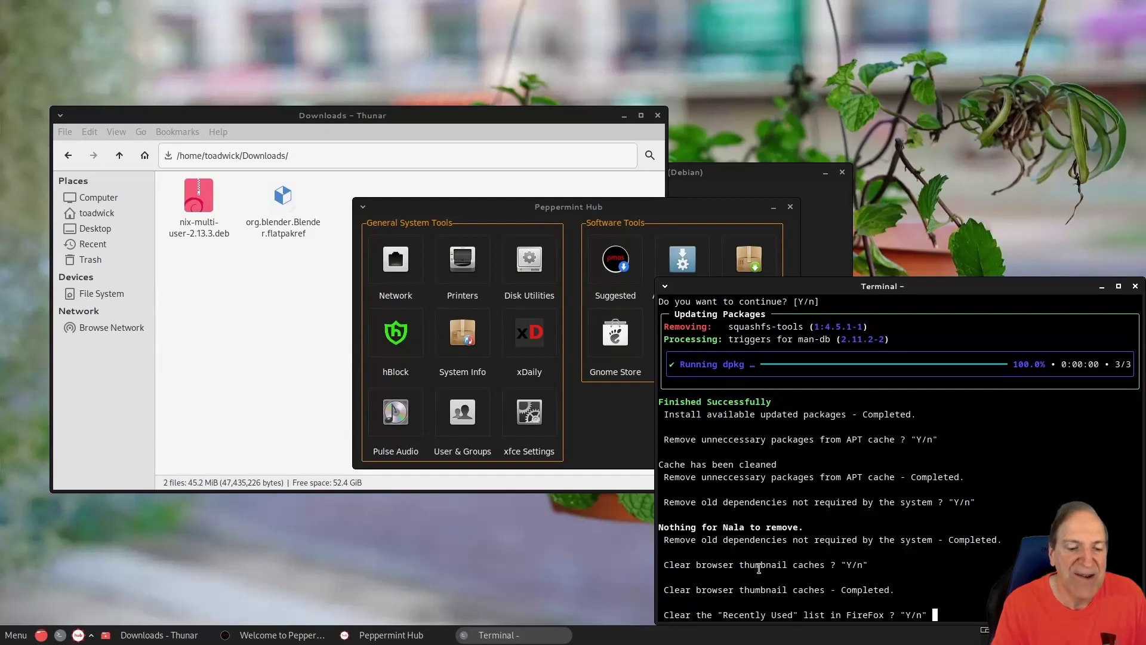
Step: Accept the remaining xDaily tasks, from clearing Firefox's "Recently Used" list through trimming the SSD filesystems, and exit xDaily
{"action": "key", "text": "Return"}
{"action": "key", "text": "Return"}
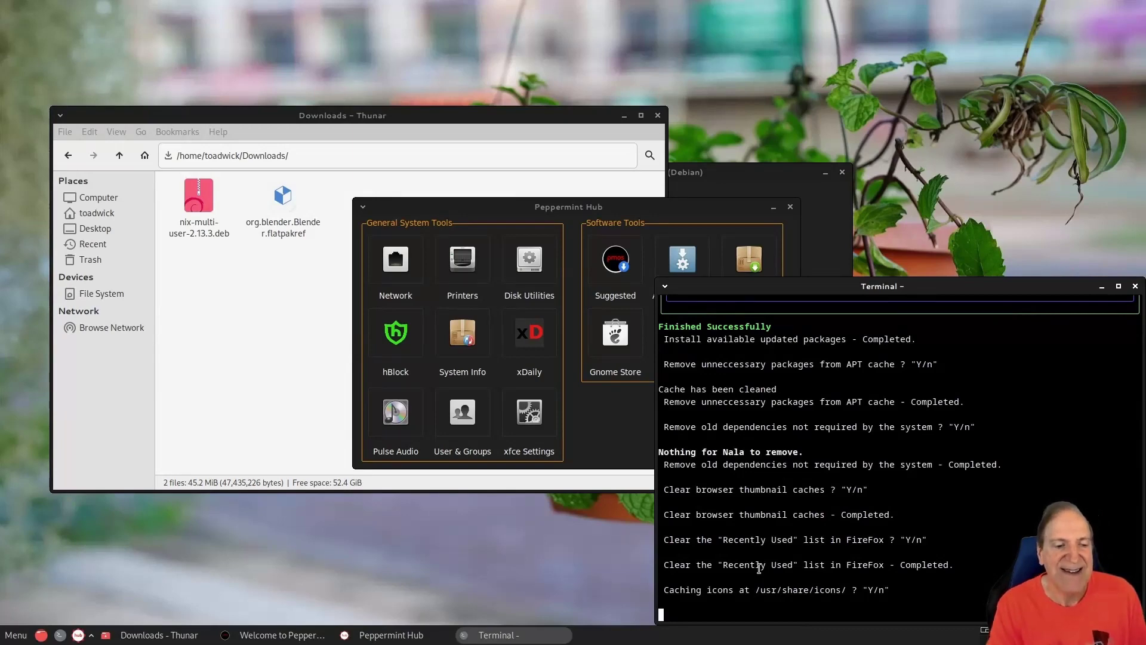
{"action": "key", "text": "Return"}
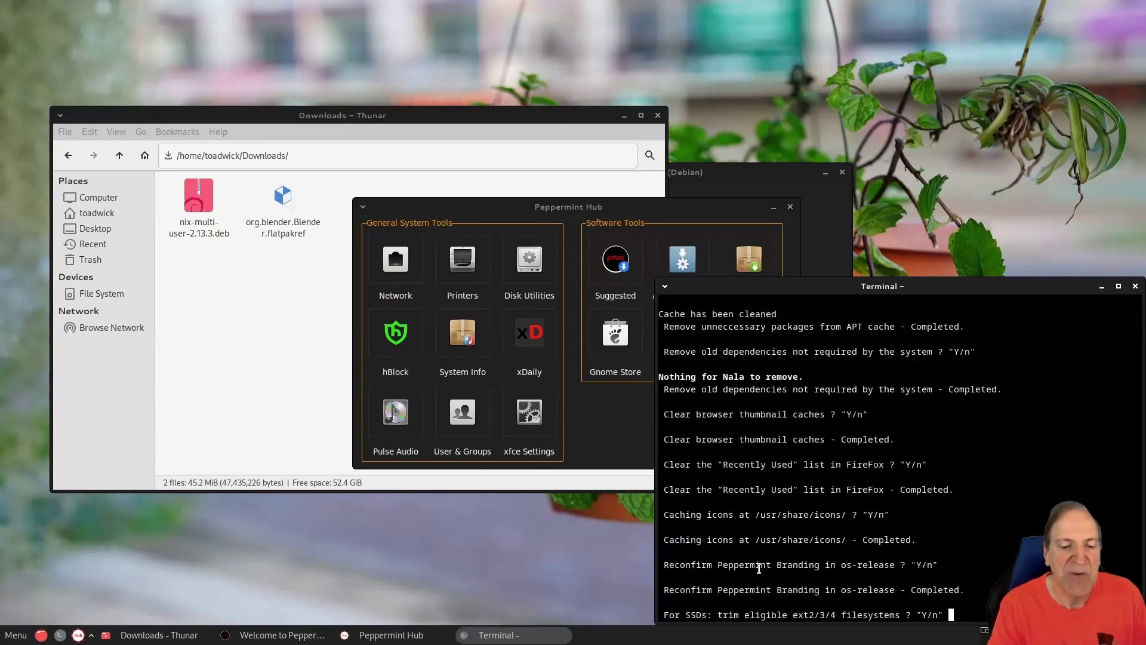
{"action": "key", "text": "Return"}
{"action": "key", "text": "Return"}
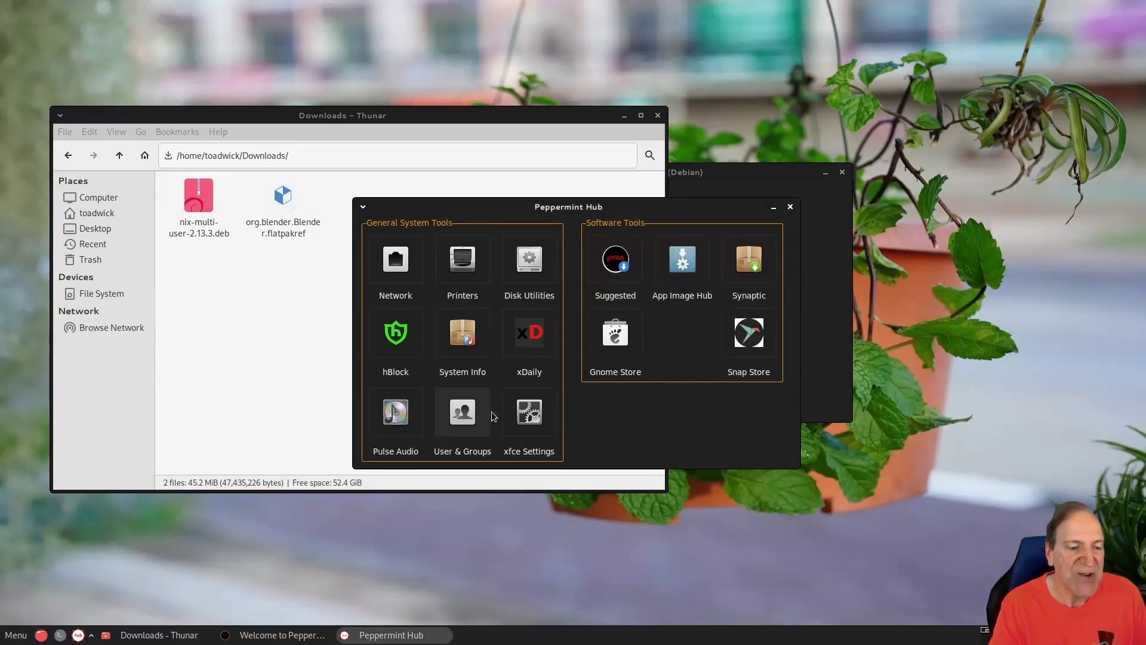
Step: Open the Xfce settings in an enlarged window and check About Me's profile photo selection without choosing a picture
{"action": "left_click", "coordinate": [531, 415]}
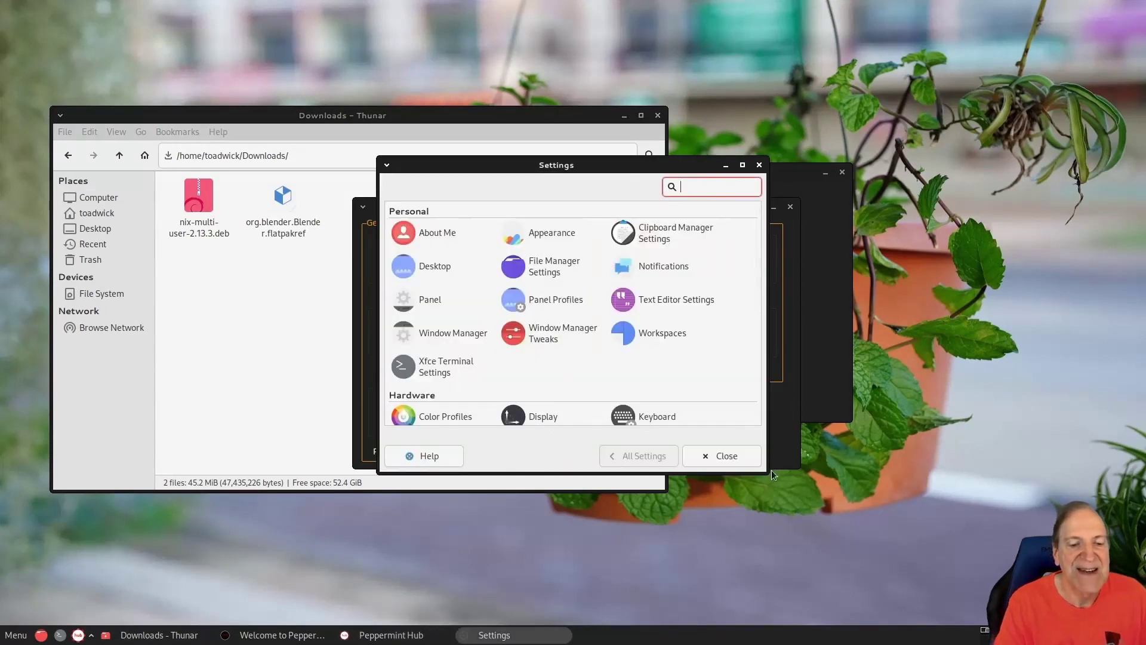
{"action": "left_click_drag", "start_coordinate": [765, 474], "coordinate": [1075, 566]}
{"action": "left_click", "coordinate": [433, 236]}
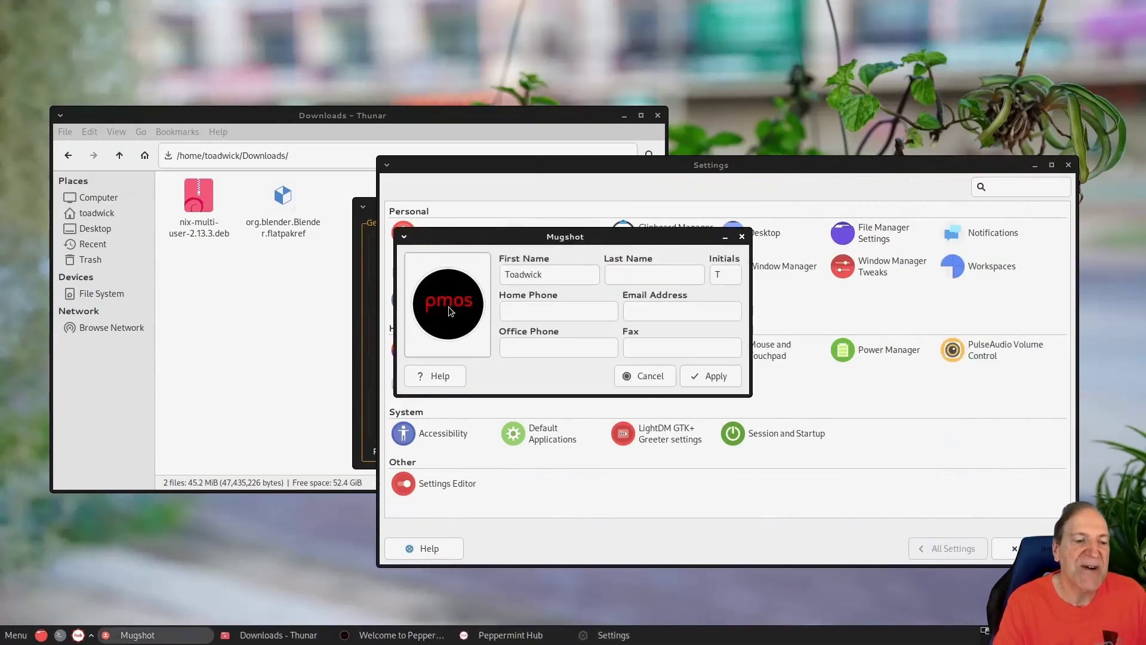
{"action": "left_click", "coordinate": [449, 310]}
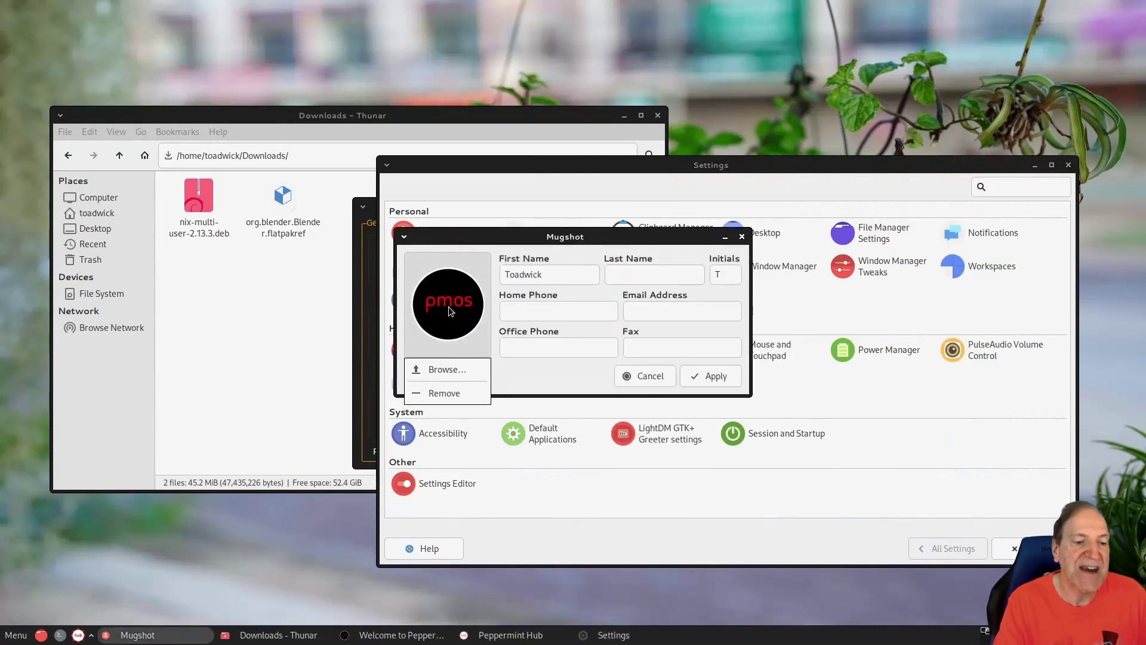
{"action": "left_click", "coordinate": [445, 370]}
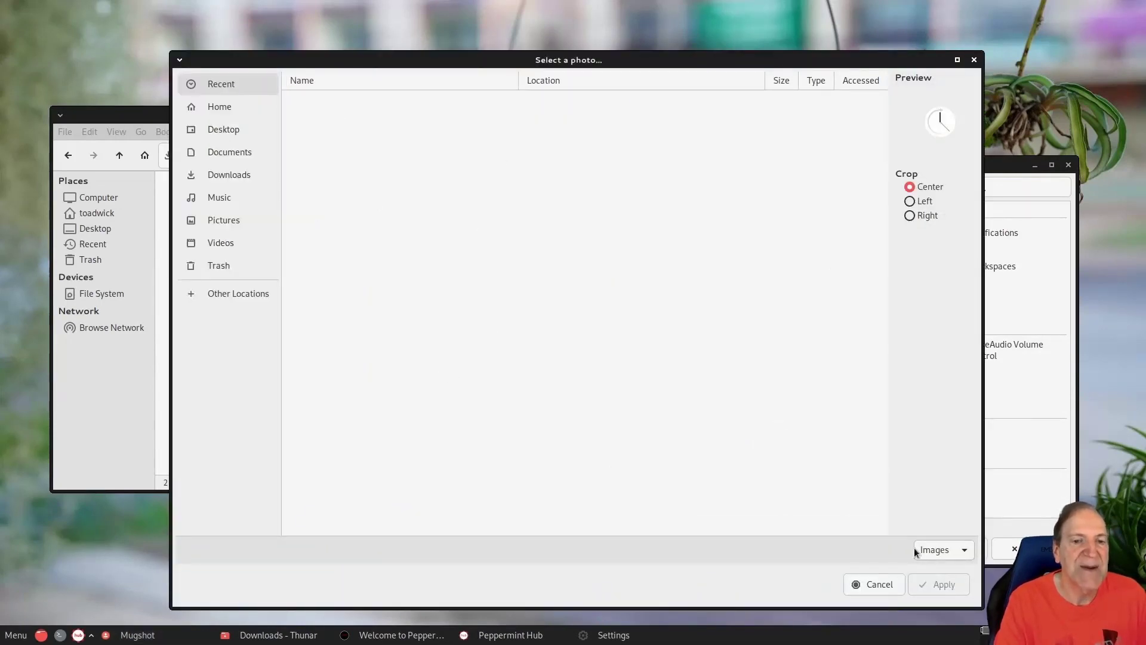
{"action": "left_click", "coordinate": [879, 584]}
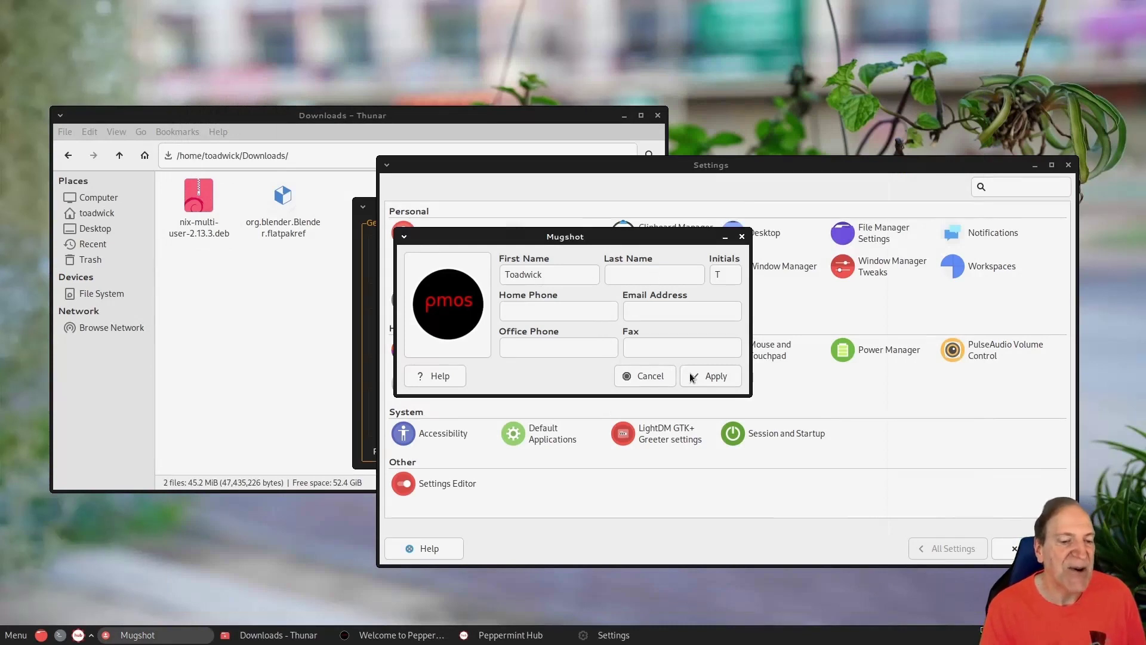
{"action": "left_click", "coordinate": [714, 379]}
Step: Compare the Adwaita-dark, Marwaita Dark Debian and Marwaita Dark Manjaro styles against the home folder and apply Marwaita Dark Peppermint
{"action": "left_click", "coordinate": [551, 235]}
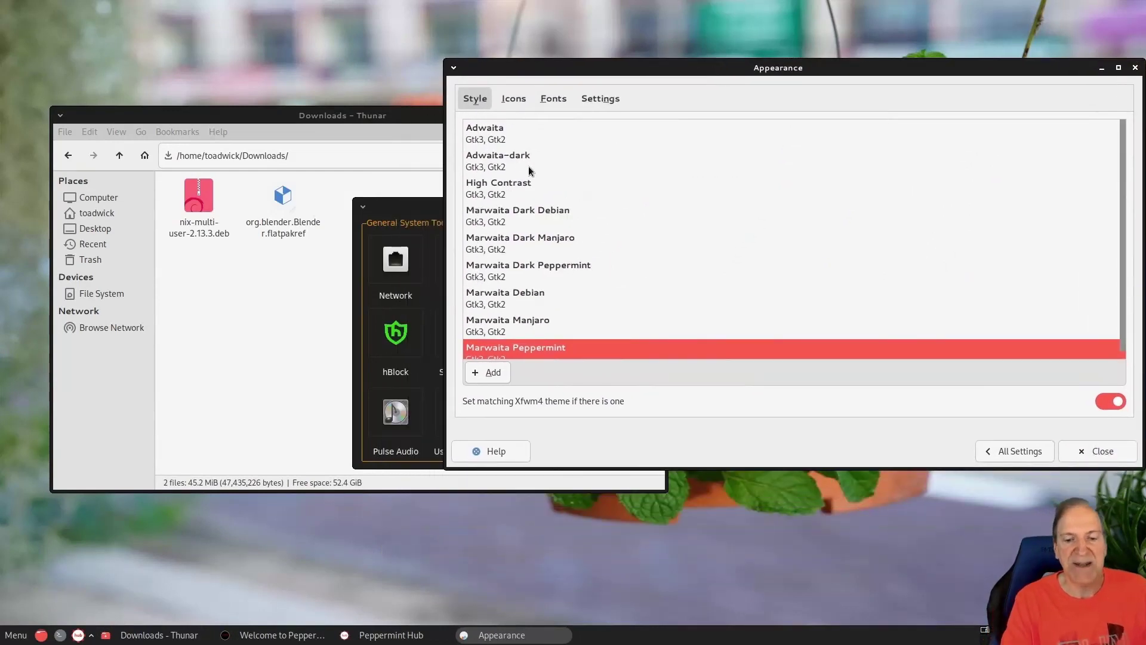
{"action": "left_click", "coordinate": [529, 172]}
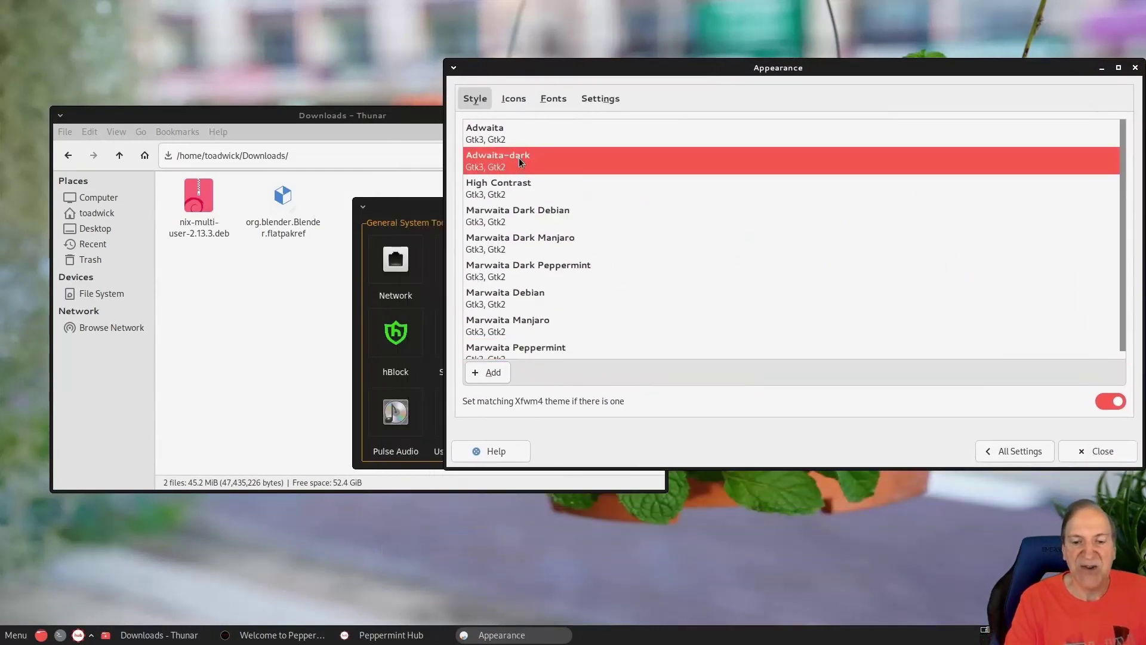
{"action": "left_click", "coordinate": [519, 210]}
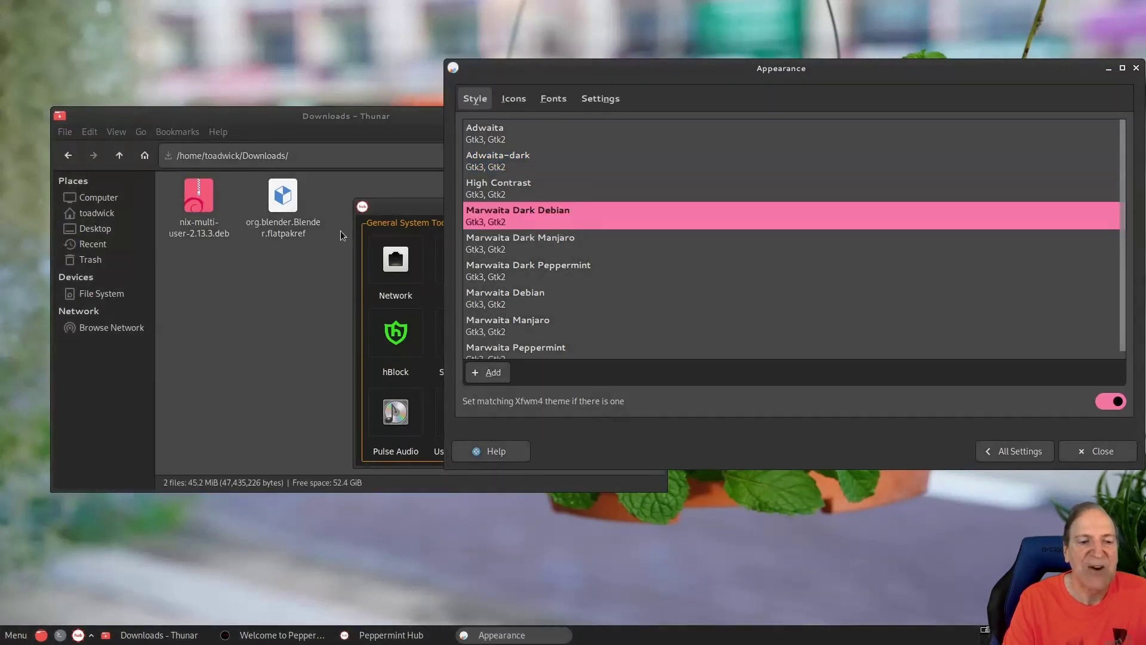
{"action": "left_click", "coordinate": [97, 213]}
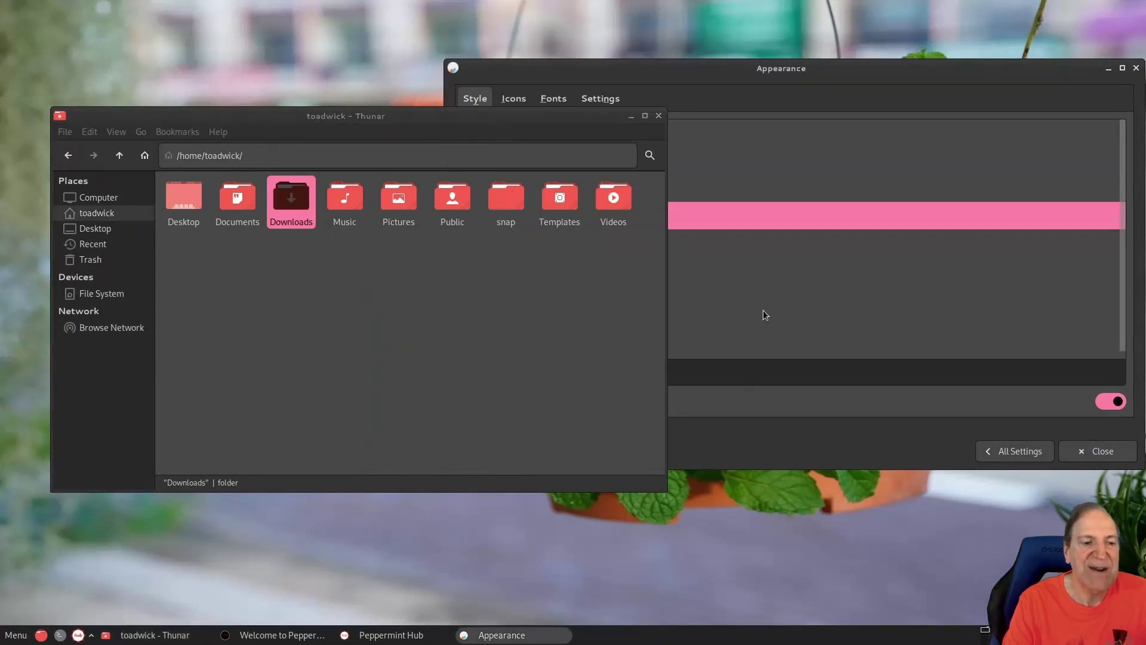
{"action": "left_click", "coordinate": [776, 220]}
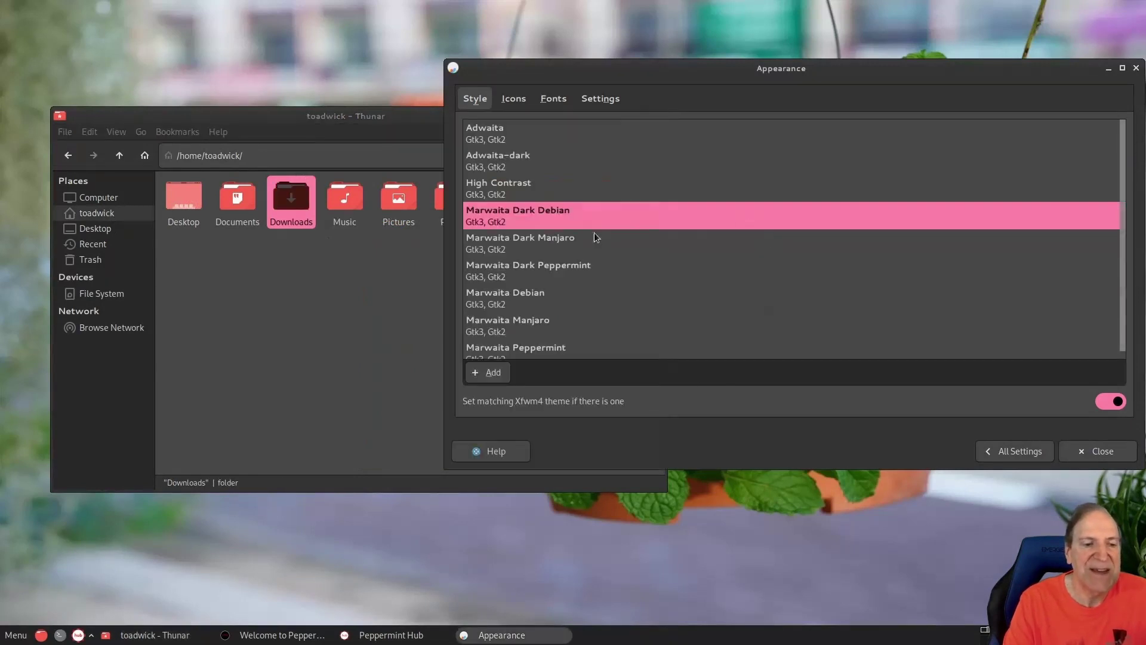
{"action": "left_click", "coordinate": [553, 245]}
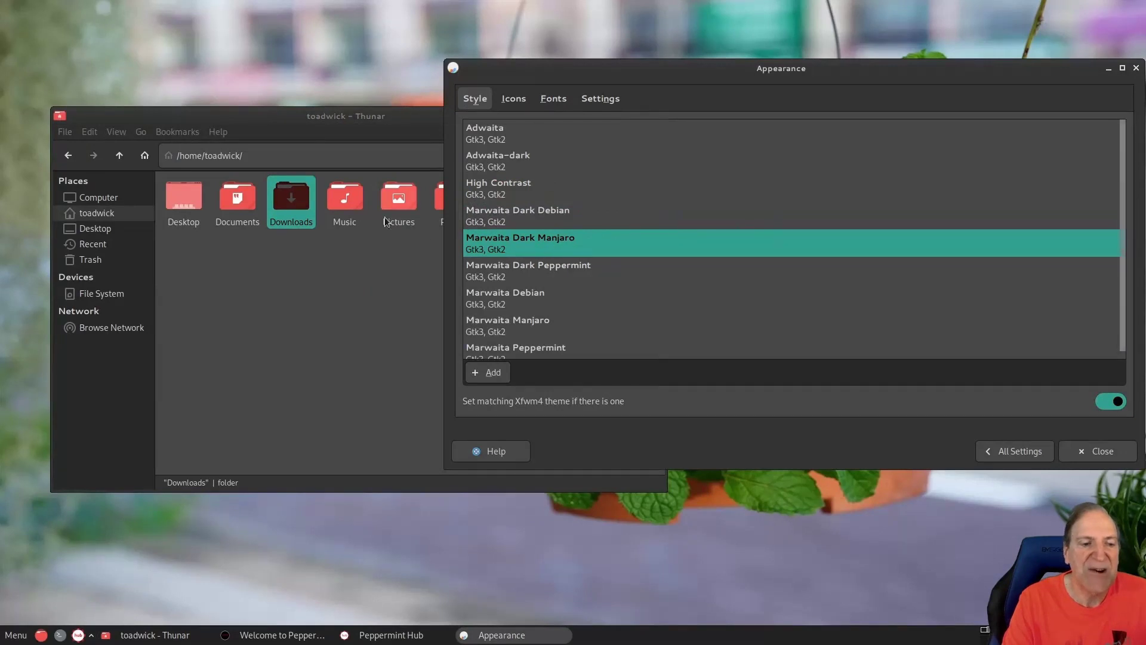
{"action": "left_click", "coordinate": [528, 270]}
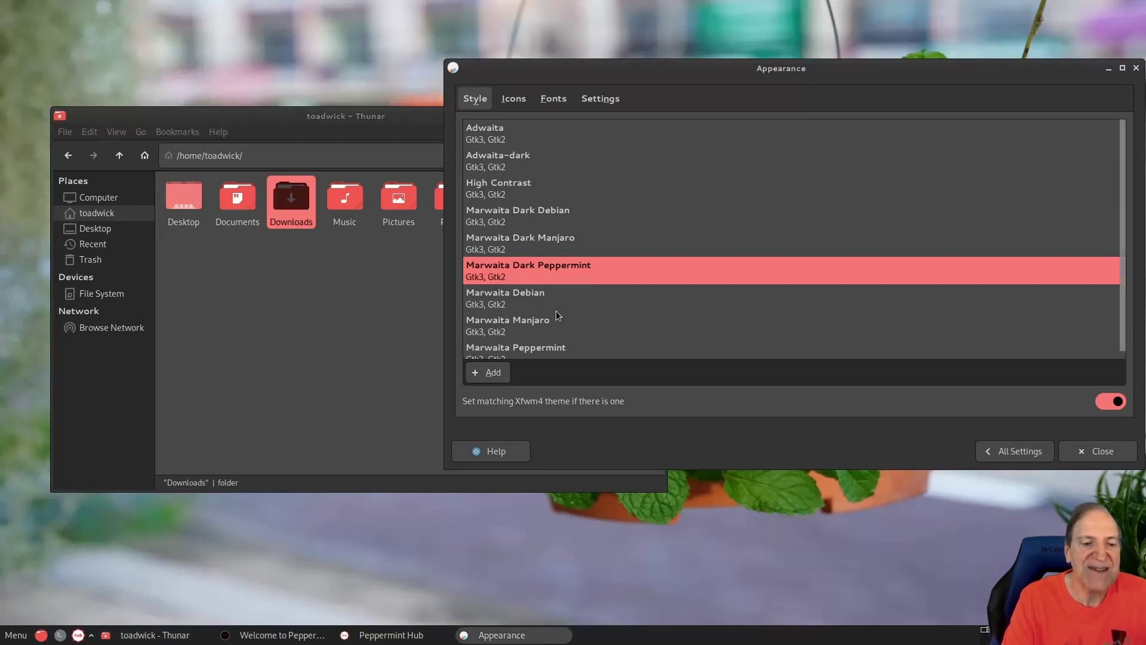
{"action": "scroll", "coordinate": [572, 324], "scroll_direction": "down", "scroll_amount": 1}
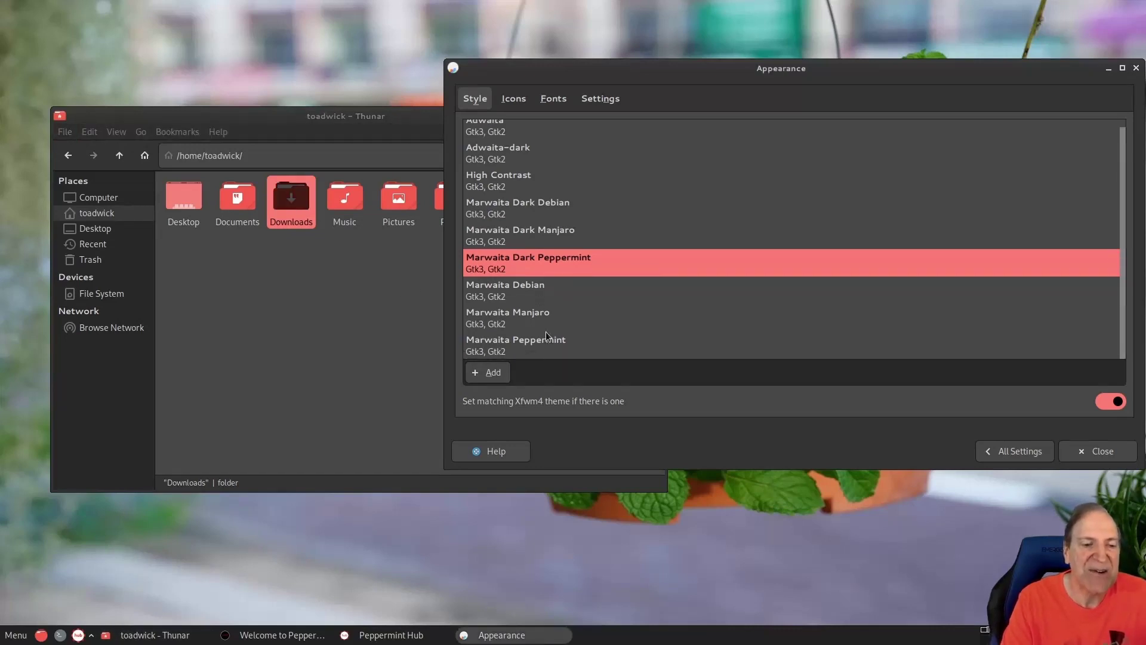
Step: Set the icon theme to Tela circle red dark in the Appearance settings
{"action": "left_click", "coordinate": [517, 97]}
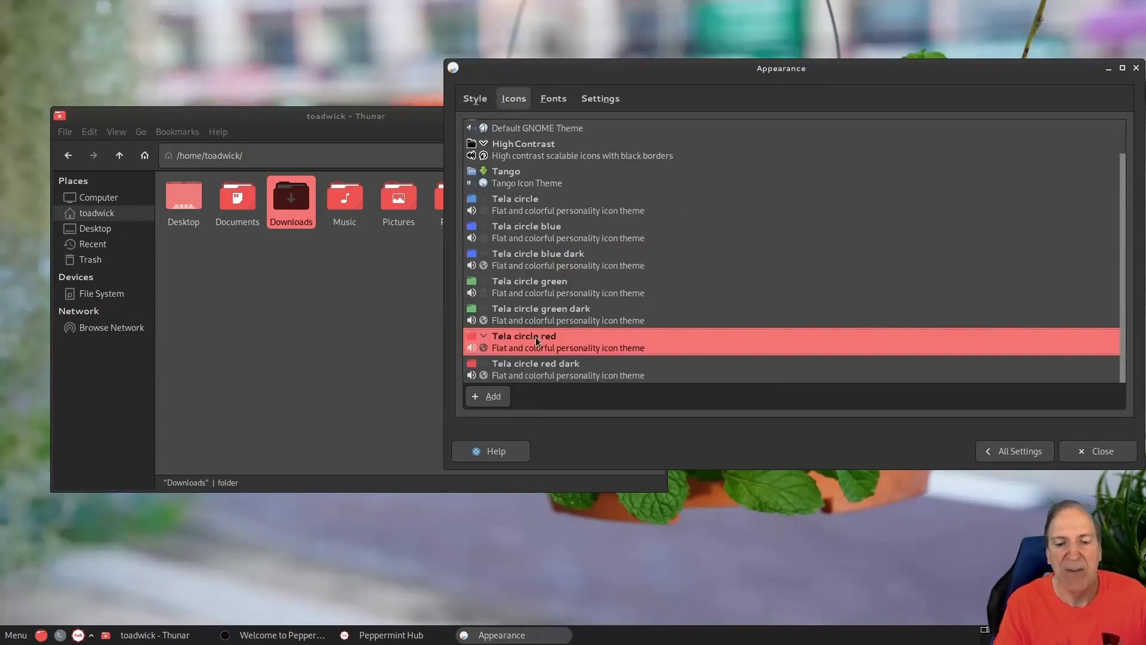
{"action": "left_click", "coordinate": [536, 367]}
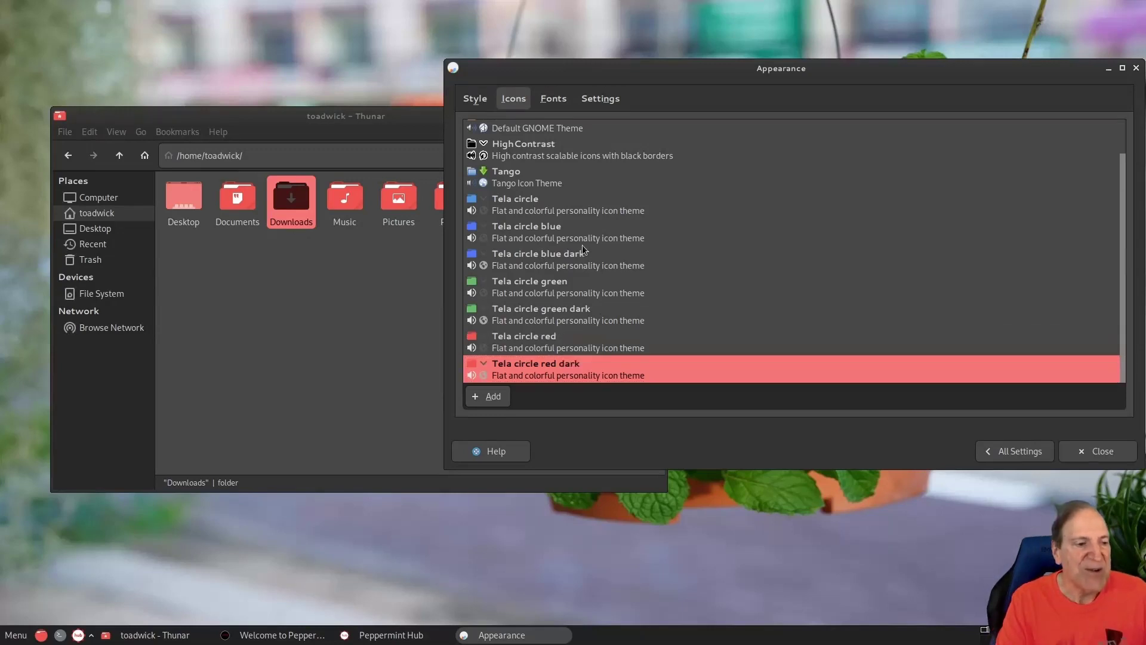
{"action": "scroll", "coordinate": [585, 248], "scroll_direction": "up", "scroll_amount": 1}
{"action": "scroll", "coordinate": [588, 250], "scroll_direction": "down", "scroll_amount": 1}
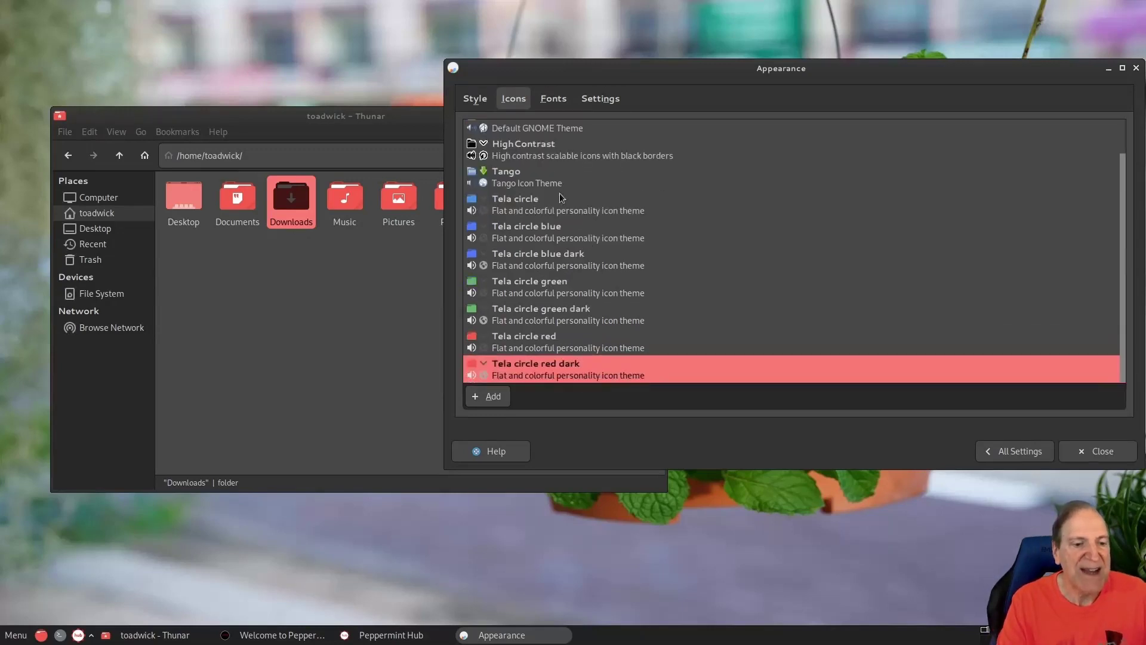
Step: Review the Appearance options for images, event sounds, window scaling and fonts, ending on the style list
{"action": "left_click", "coordinate": [594, 102]}
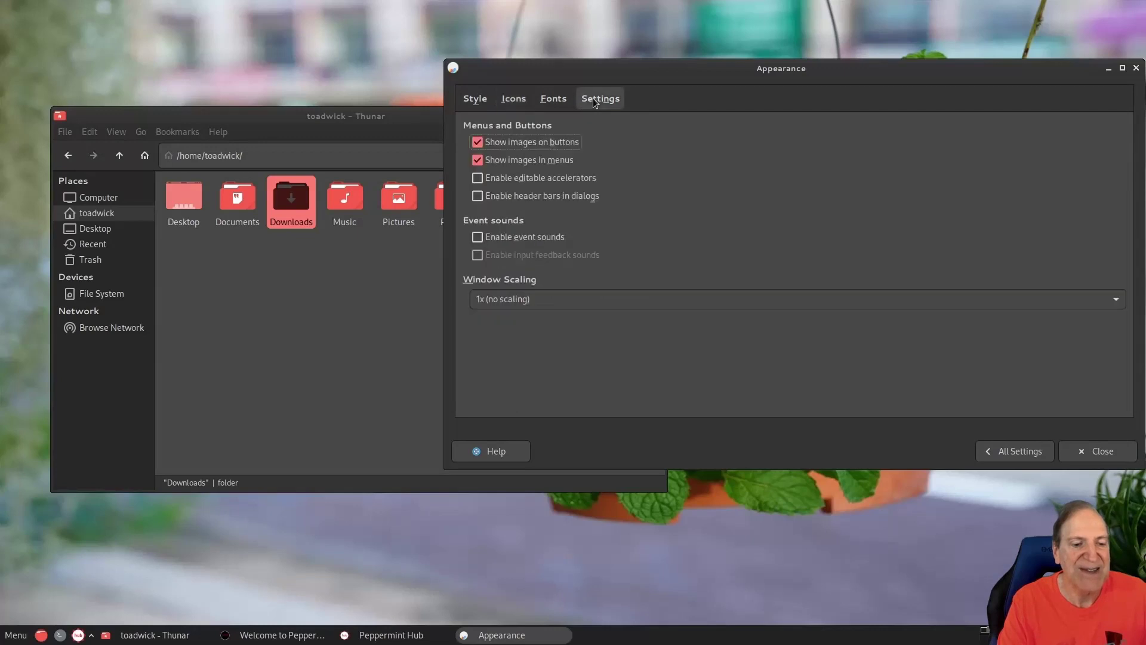
{"action": "left_click", "coordinate": [551, 102]}
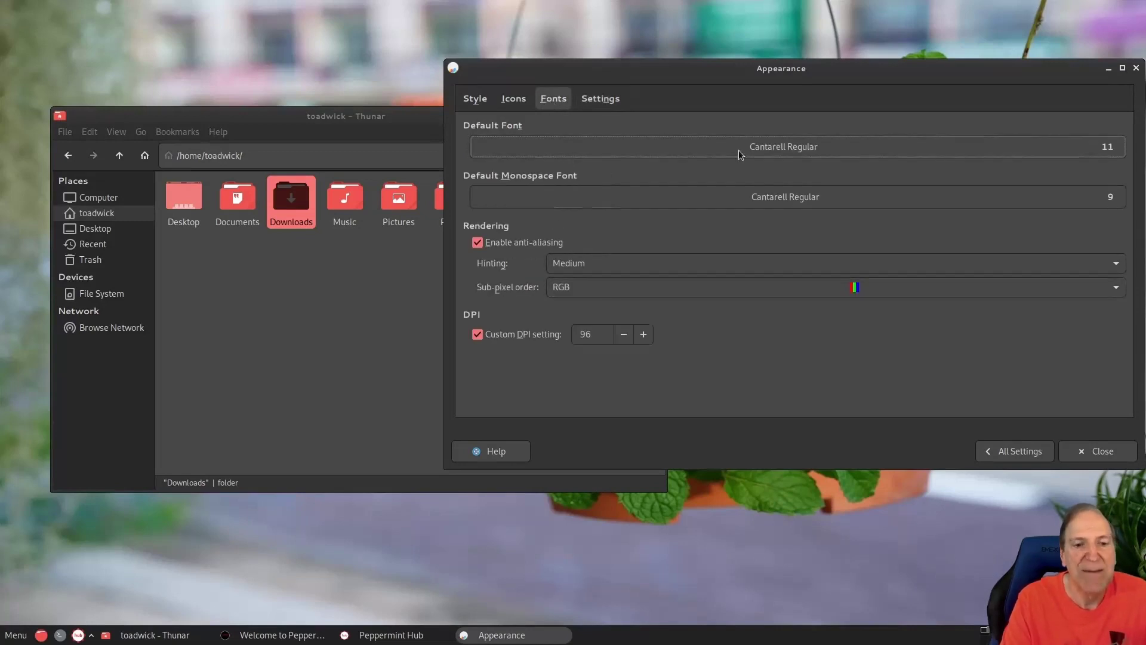
{"action": "left_click", "coordinate": [478, 102]}
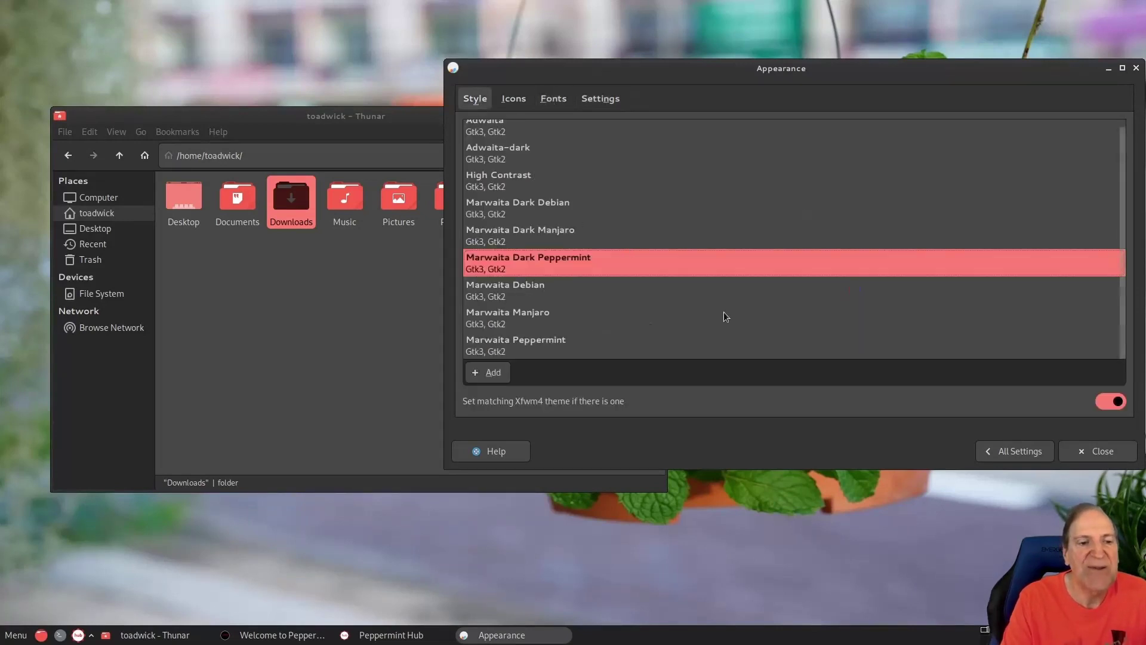
Step: Look over the available panel profiles and the workspace settings, and return to all settings
{"action": "left_click", "coordinate": [1014, 451]}
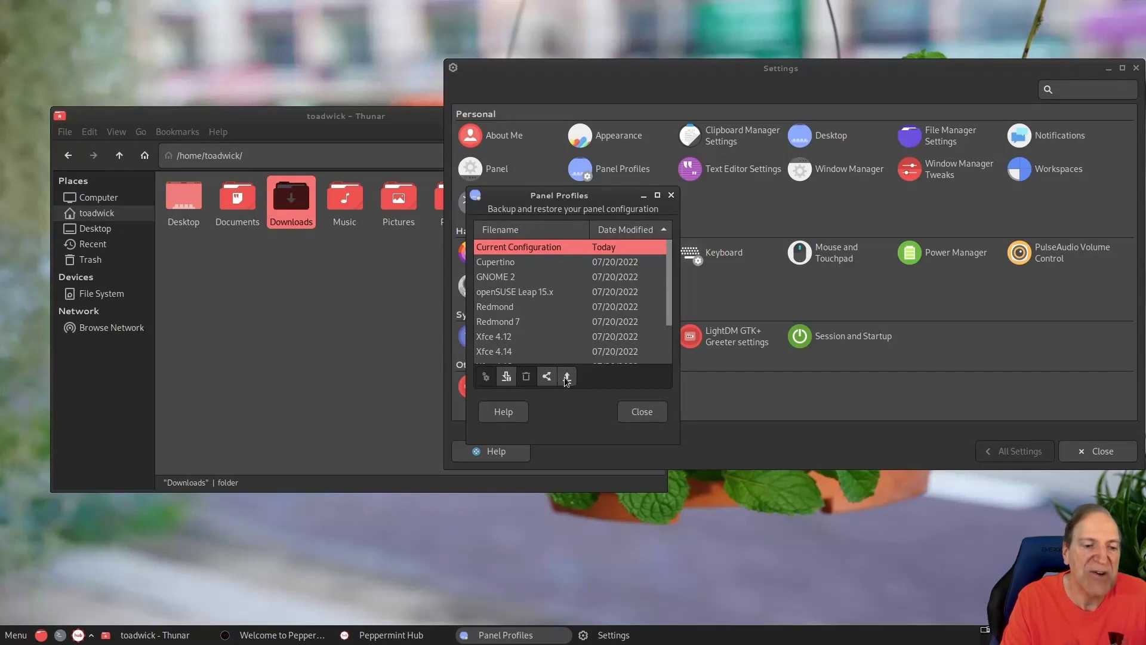
{"action": "left_click", "coordinate": [636, 416]}
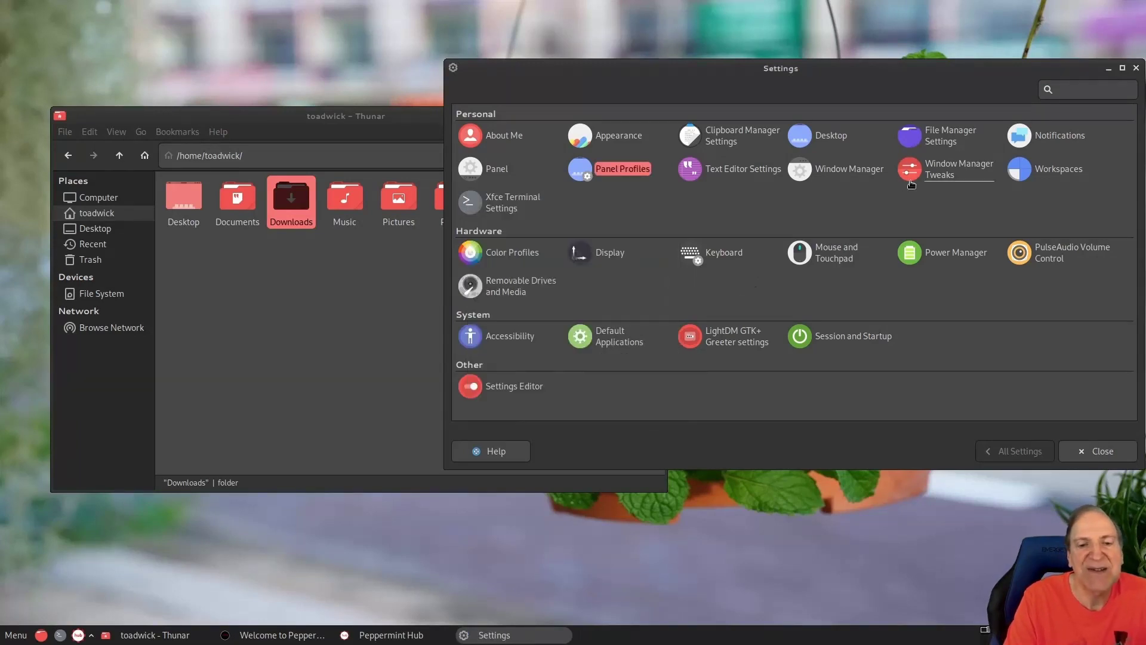
{"action": "left_click", "coordinate": [1045, 170]}
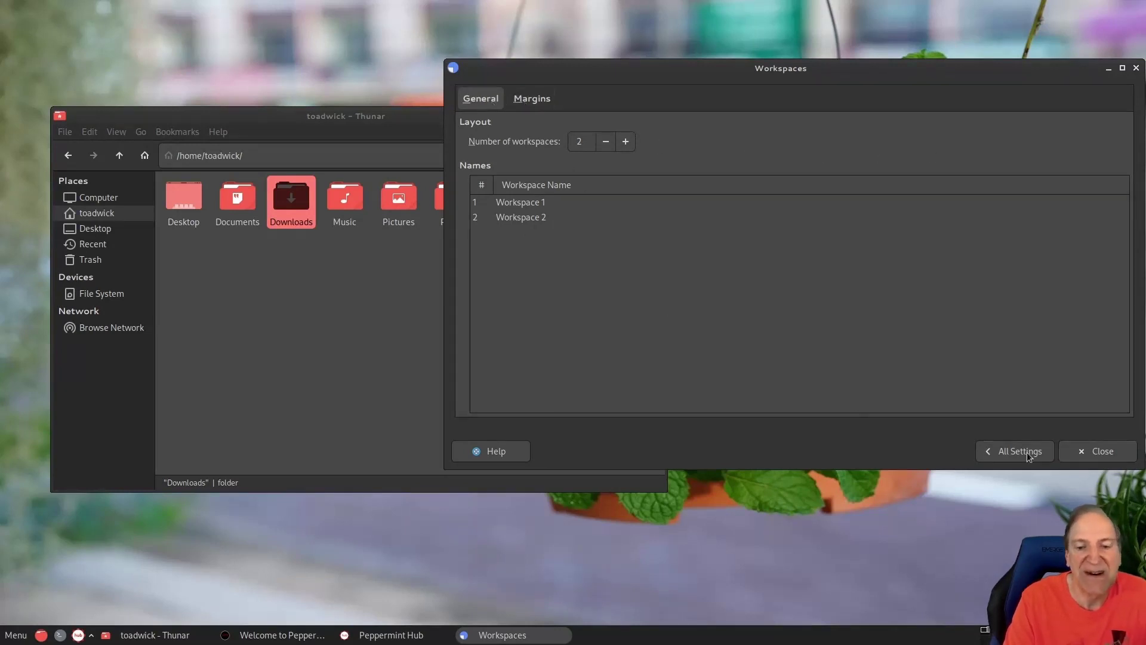
{"action": "left_click", "coordinate": [985, 452]}
Step: Enable display compositing in Window Manager Tweaks and bring up the window opacity options
{"action": "left_click", "coordinate": [934, 171]}
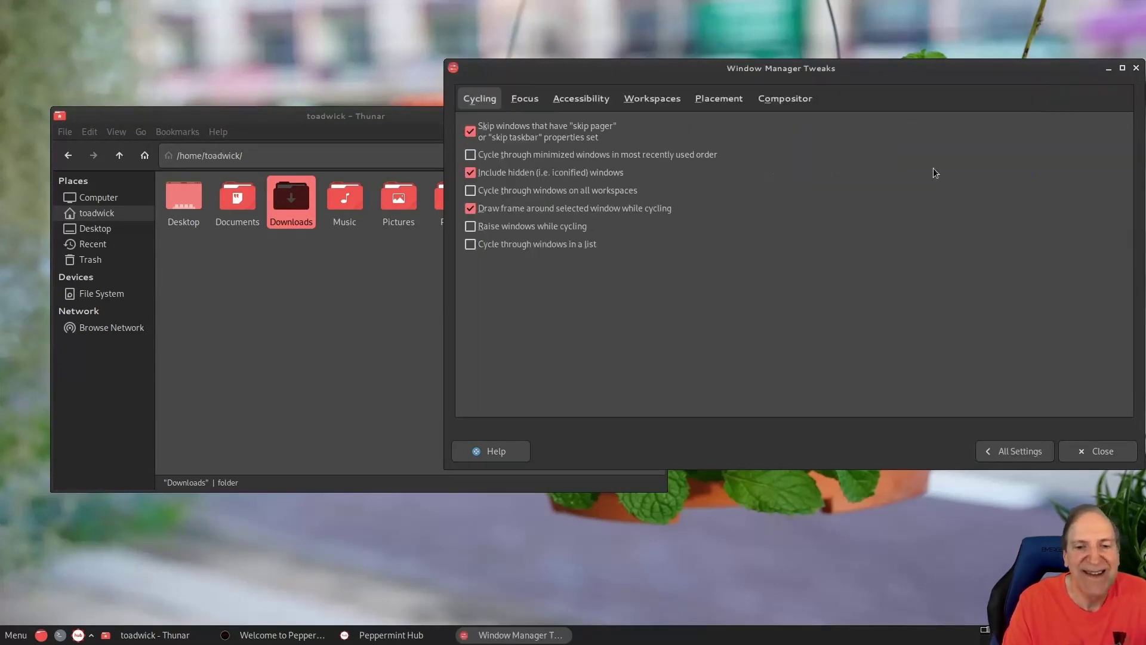
{"action": "left_click", "coordinate": [786, 99]}
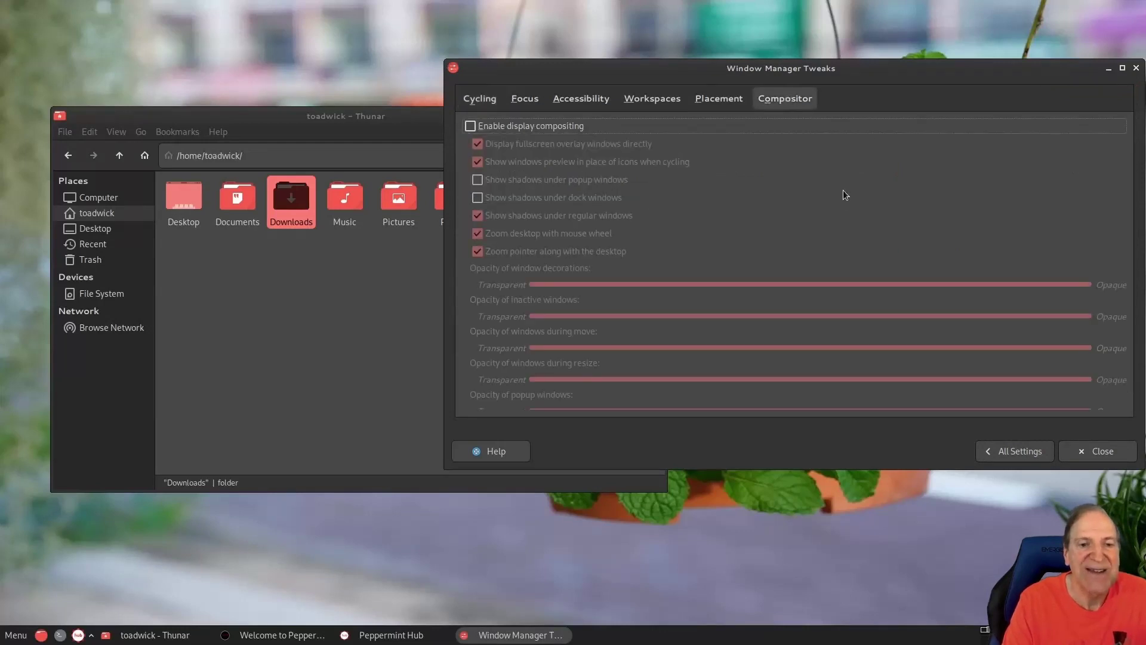
{"action": "left_click", "coordinate": [471, 126]}
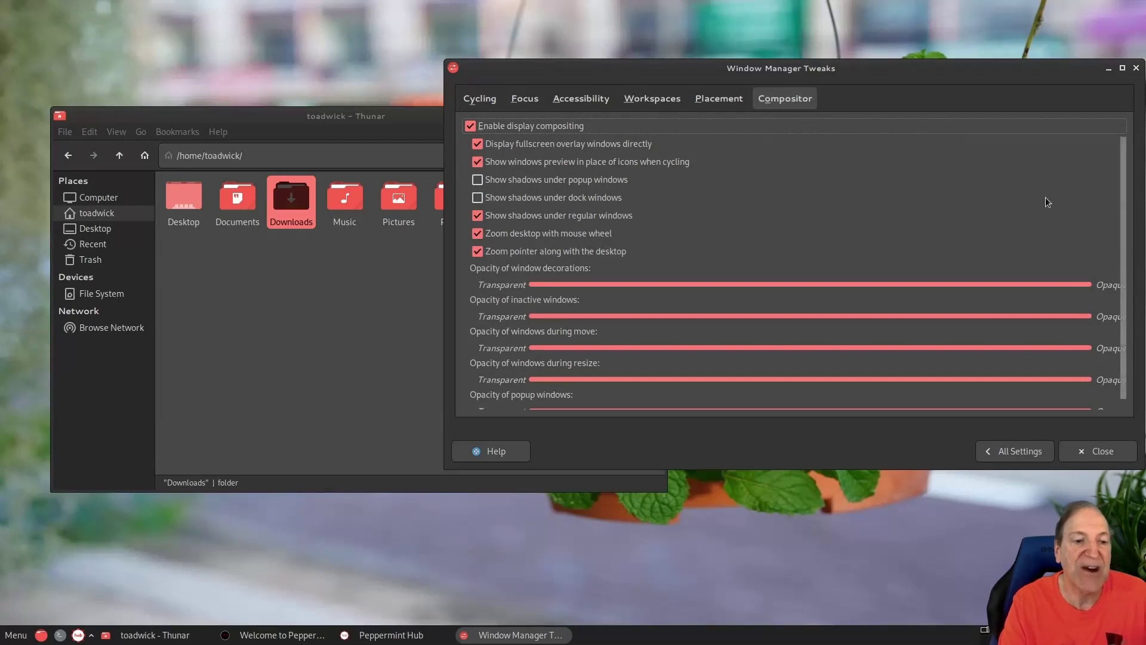
{"action": "scroll", "coordinate": [1120, 197], "scroll_direction": "down", "scroll_amount": 1}
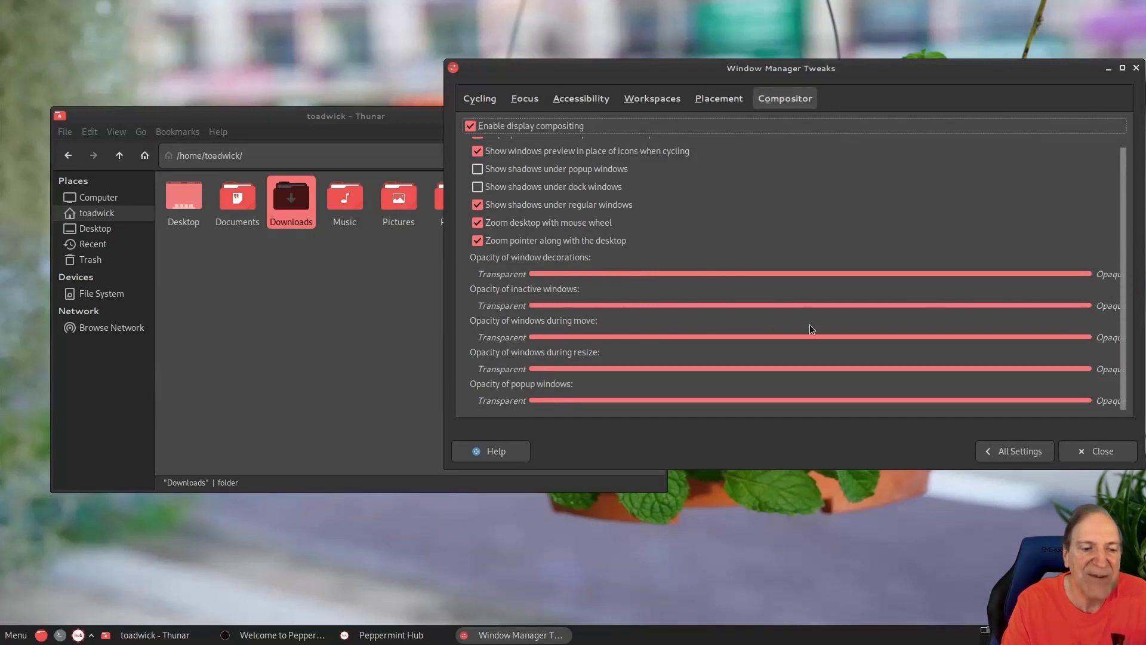
Step: Slightly lower the opacity of moving and inactive windows, test it by moving the window, and close Window Manager Tweaks
{"action": "left_click", "coordinate": [1071, 338]}
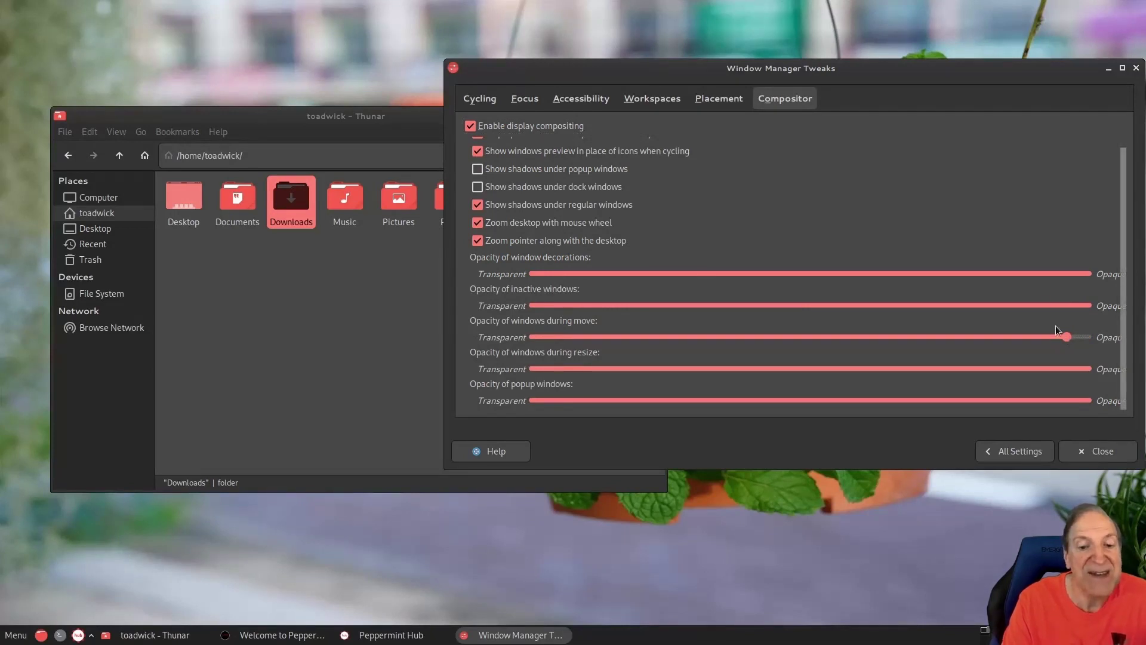
{"action": "left_click_drag", "start_coordinate": [978, 74], "coordinate": [771, 78]}
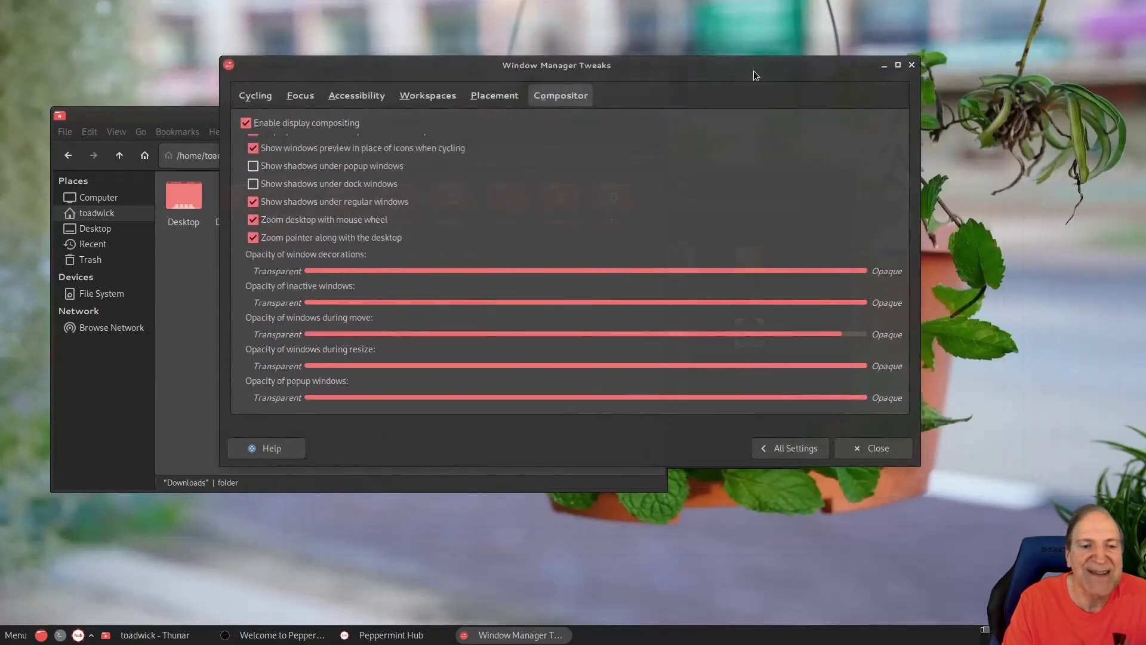
{"action": "left_click", "coordinate": [837, 334]}
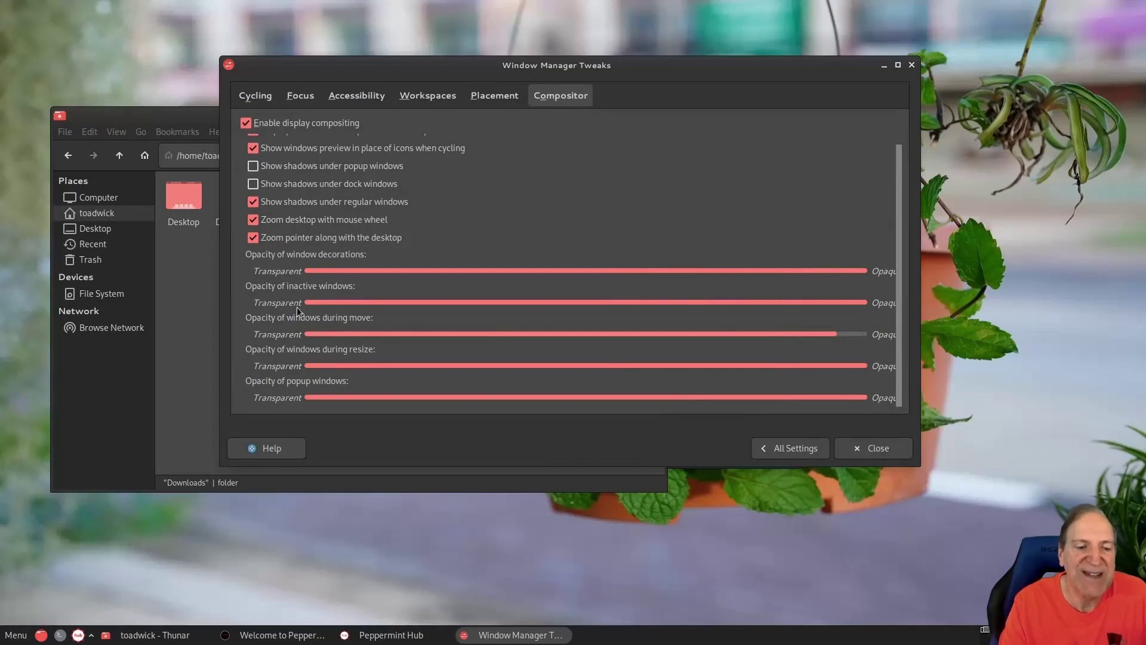
{"action": "left_click", "coordinate": [850, 302]}
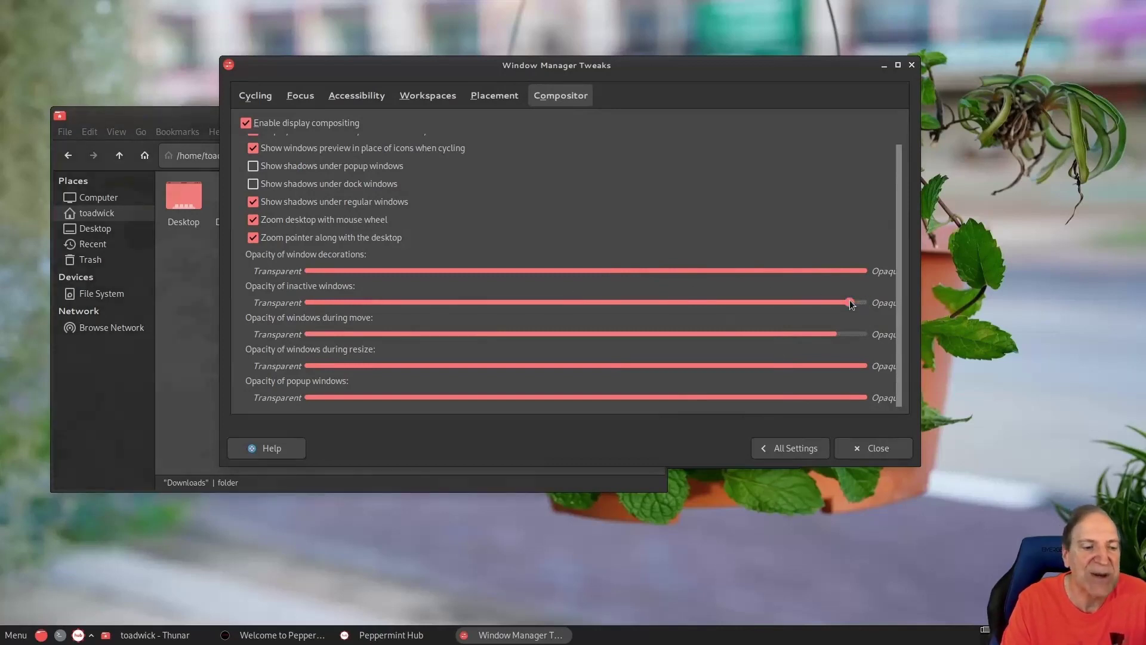
{"action": "left_click_drag", "start_coordinate": [698, 72], "coordinate": [763, 73]}
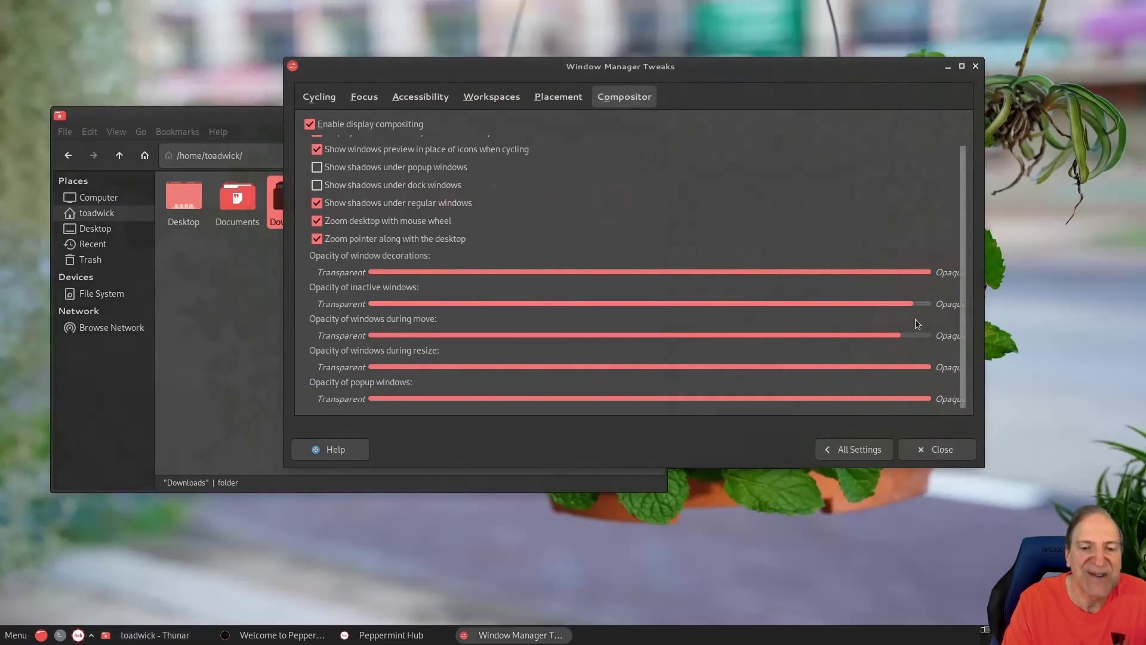
{"action": "left_click", "coordinate": [976, 67]}
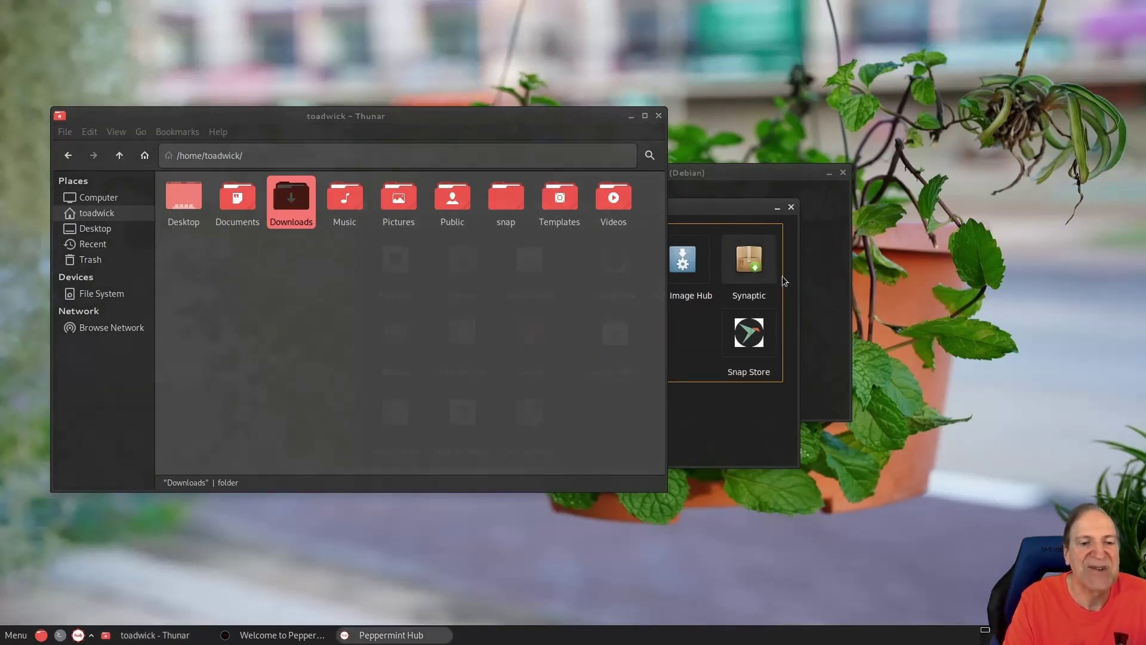
Step: Reopen the Xfce settings and move the window aside to uncover more of the Thunar window
{"action": "left_click", "coordinate": [14, 634]}
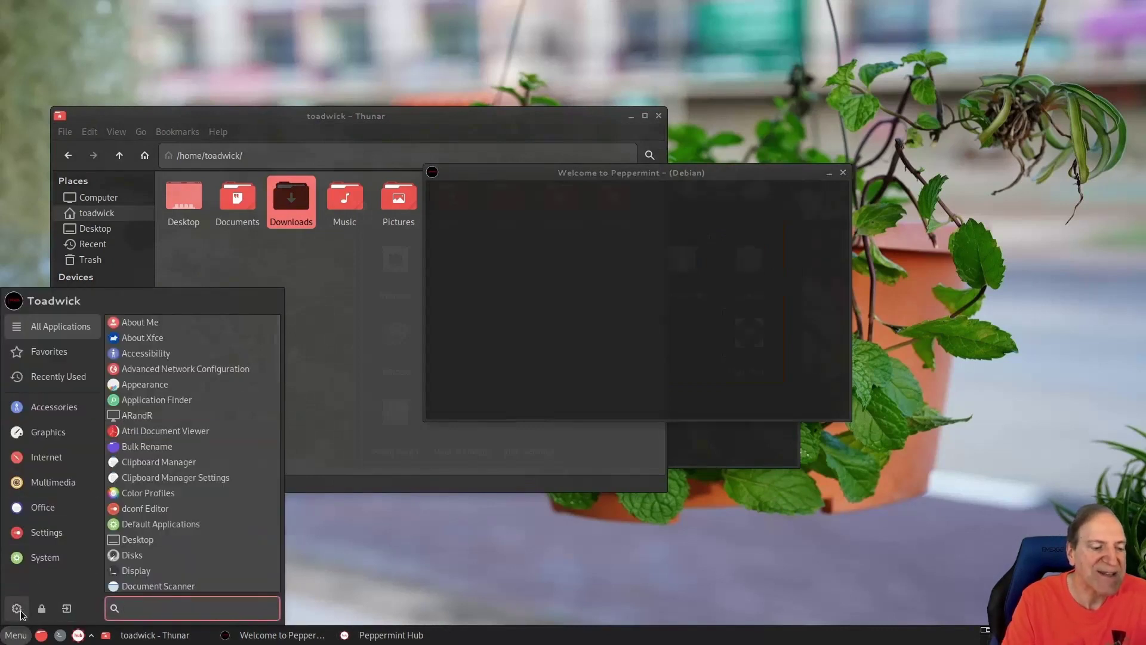
{"action": "left_click", "coordinate": [19, 610]}
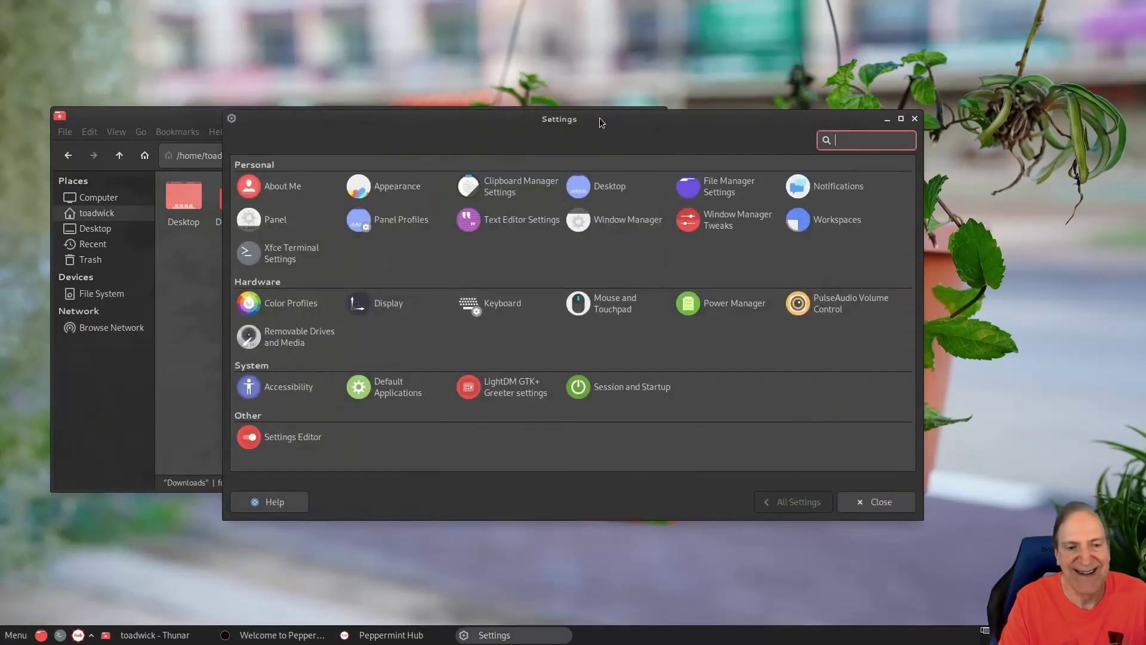
{"action": "left_click_drag", "start_coordinate": [599, 122], "coordinate": [783, 109]}
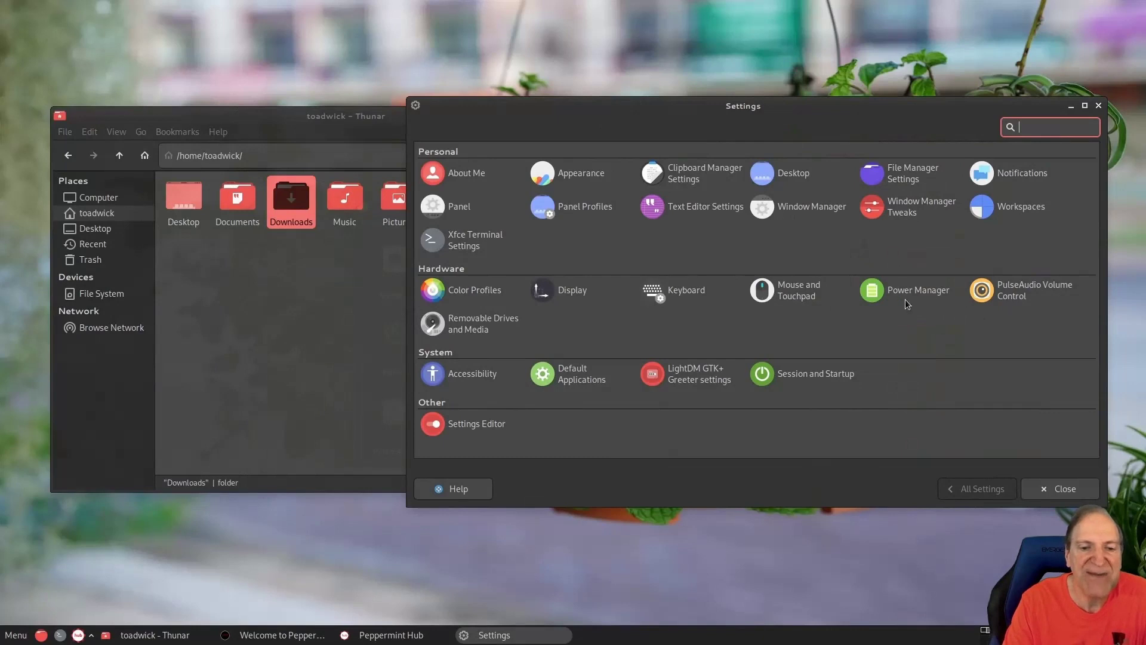
Step: Look over the device, behavior and cursor theme options in Mouse and Touchpad, and return to all settings
{"action": "left_click", "coordinate": [789, 299]}
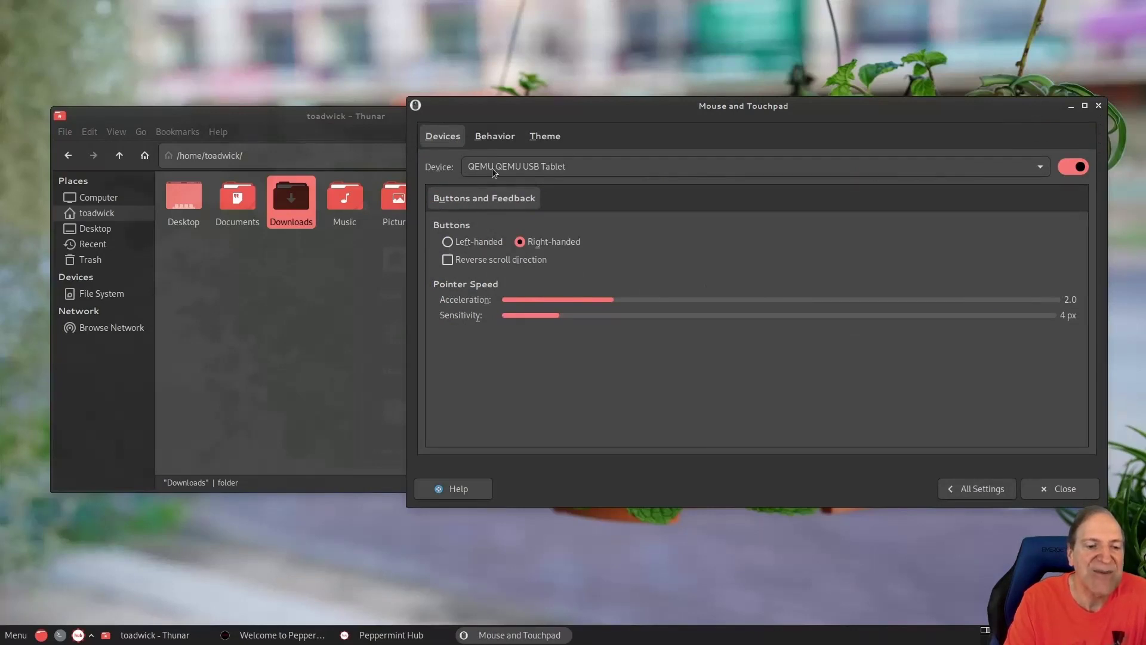
{"action": "left_click", "coordinate": [493, 140]}
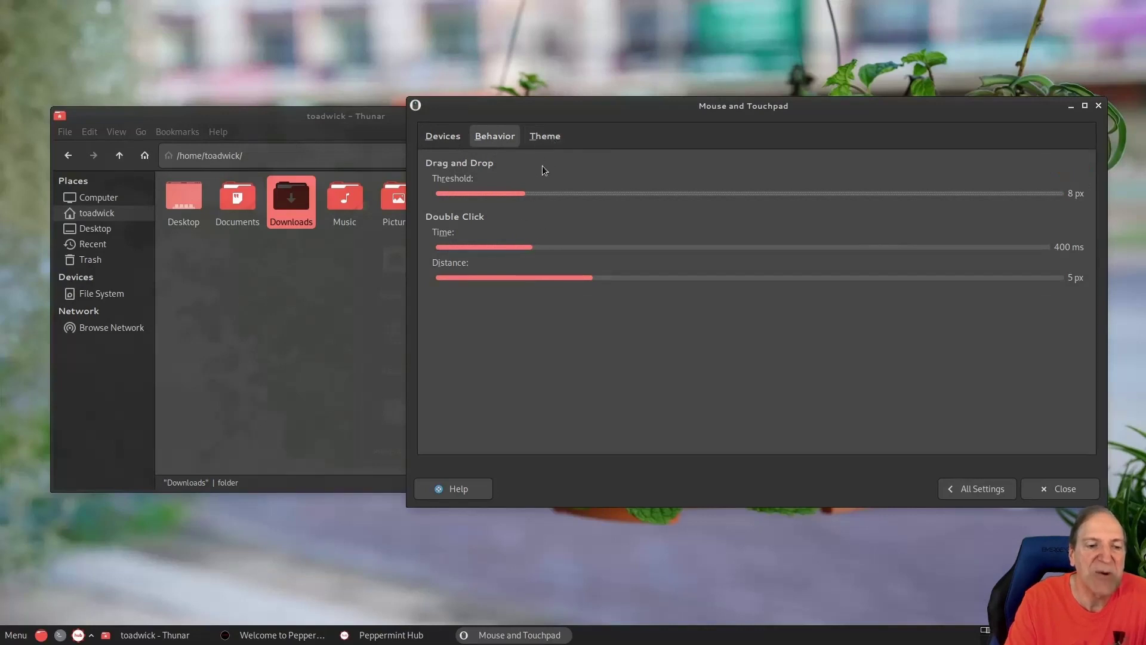
{"action": "left_click", "coordinate": [544, 136]}
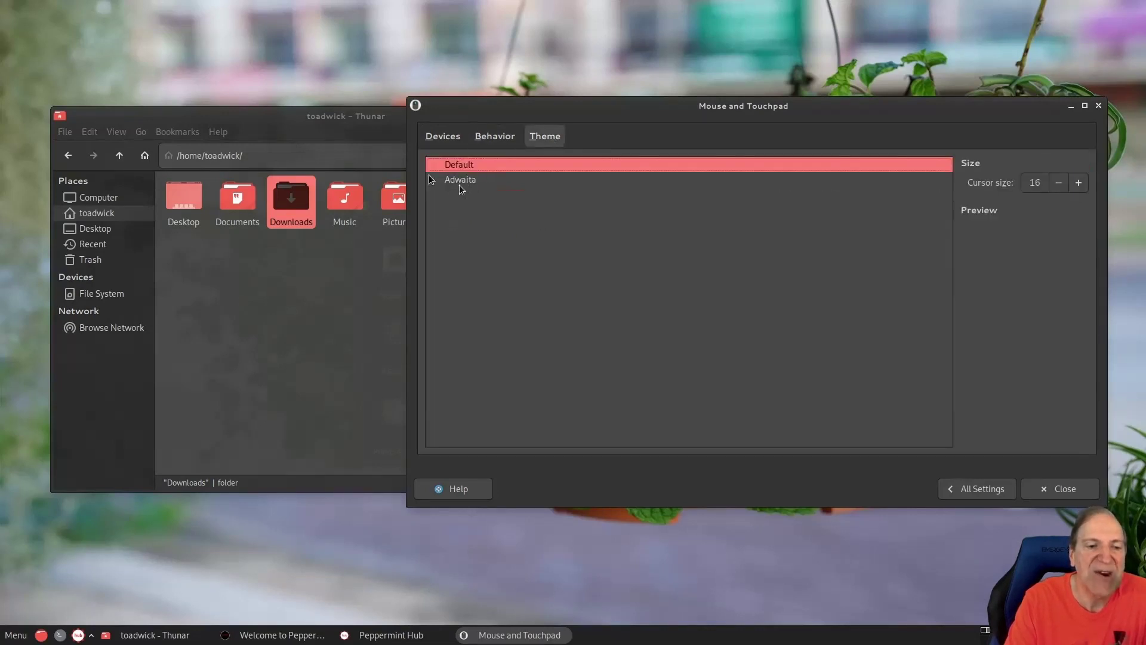
{"action": "left_click", "coordinate": [444, 135]}
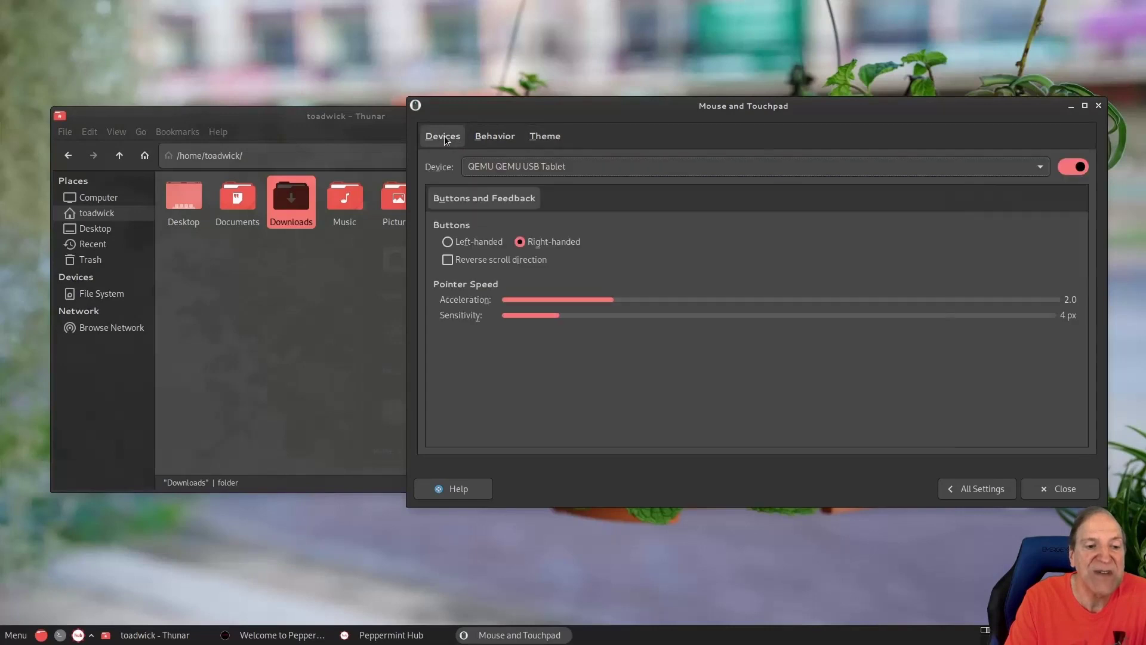
{"action": "left_click", "coordinate": [958, 486]}
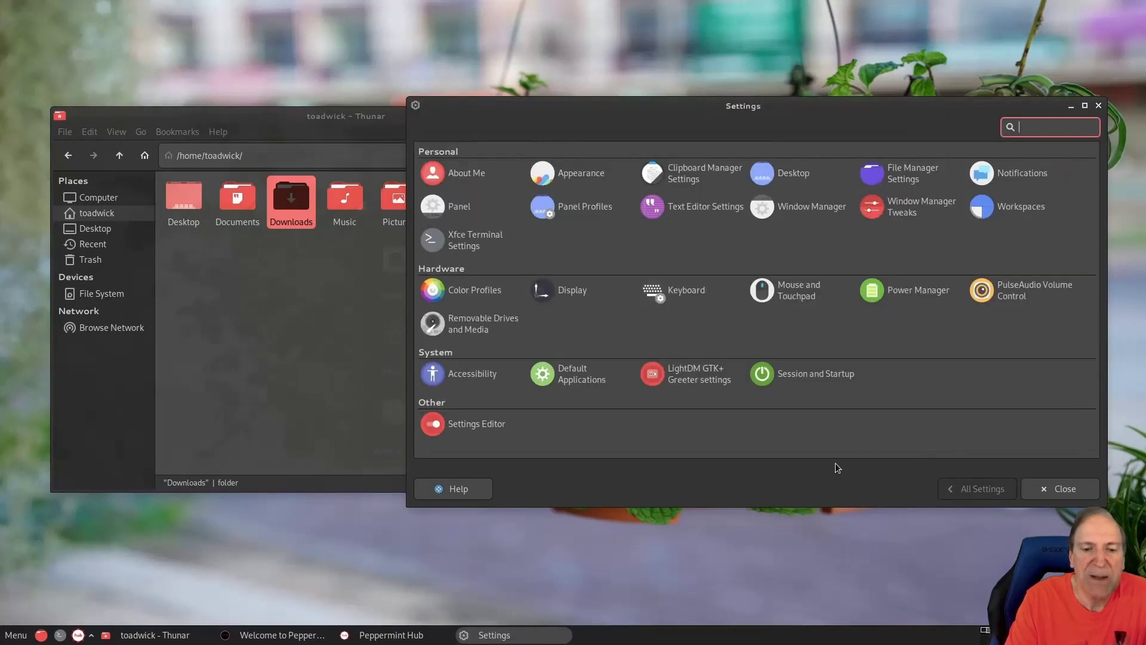
Step: Look over the keyboard behavior, application shortcuts and layout options, and return to all settings
{"action": "left_click", "coordinate": [686, 289]}
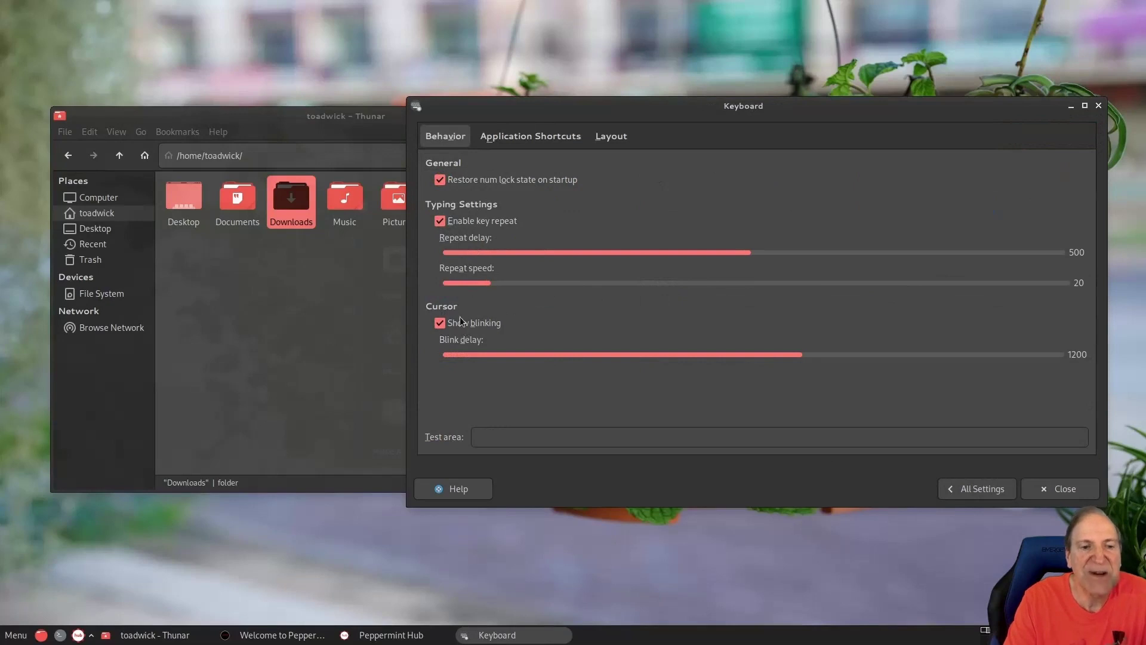
{"action": "left_click", "coordinate": [526, 137]}
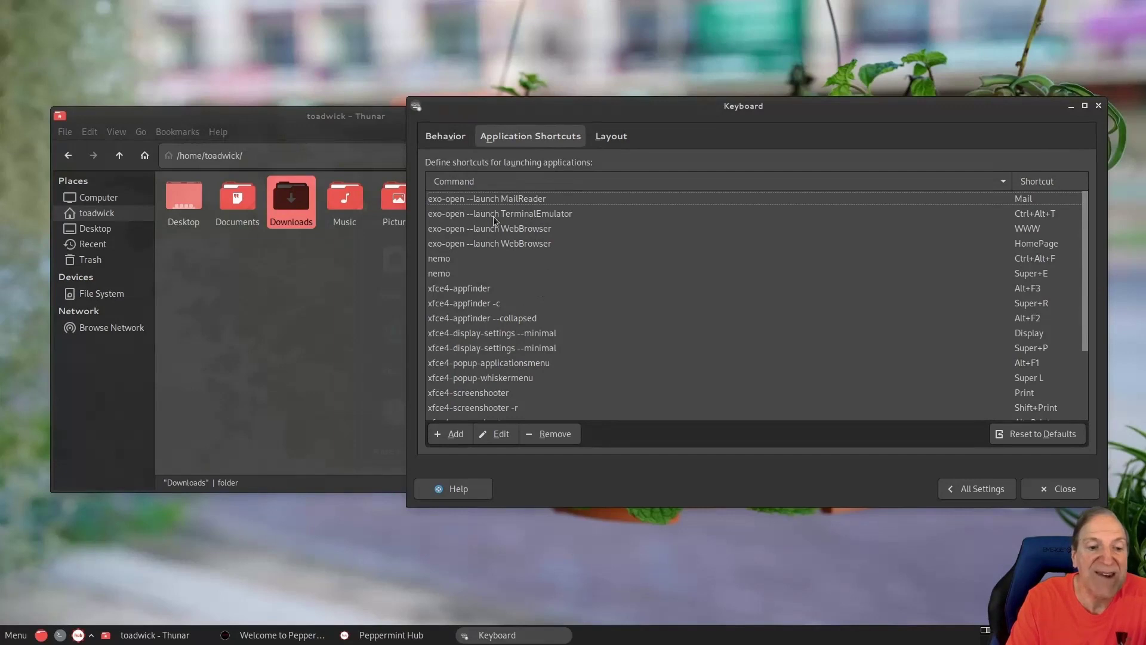
{"action": "left_click", "coordinate": [610, 139]}
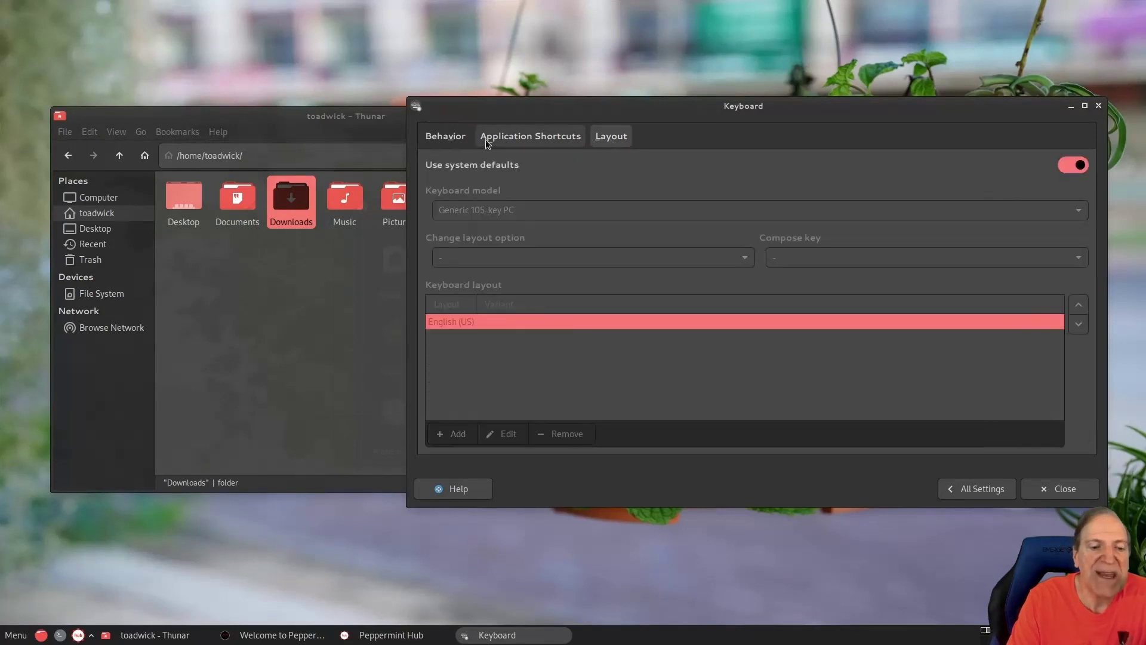
{"action": "left_click", "coordinate": [453, 139]}
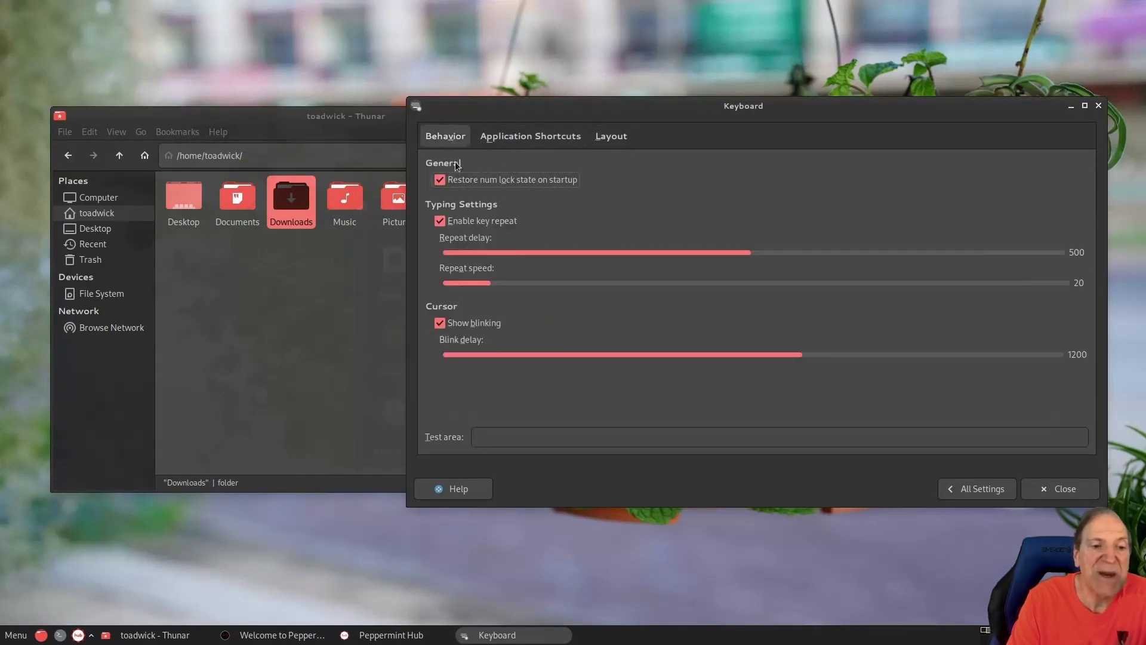
{"action": "left_click", "coordinate": [978, 488]}
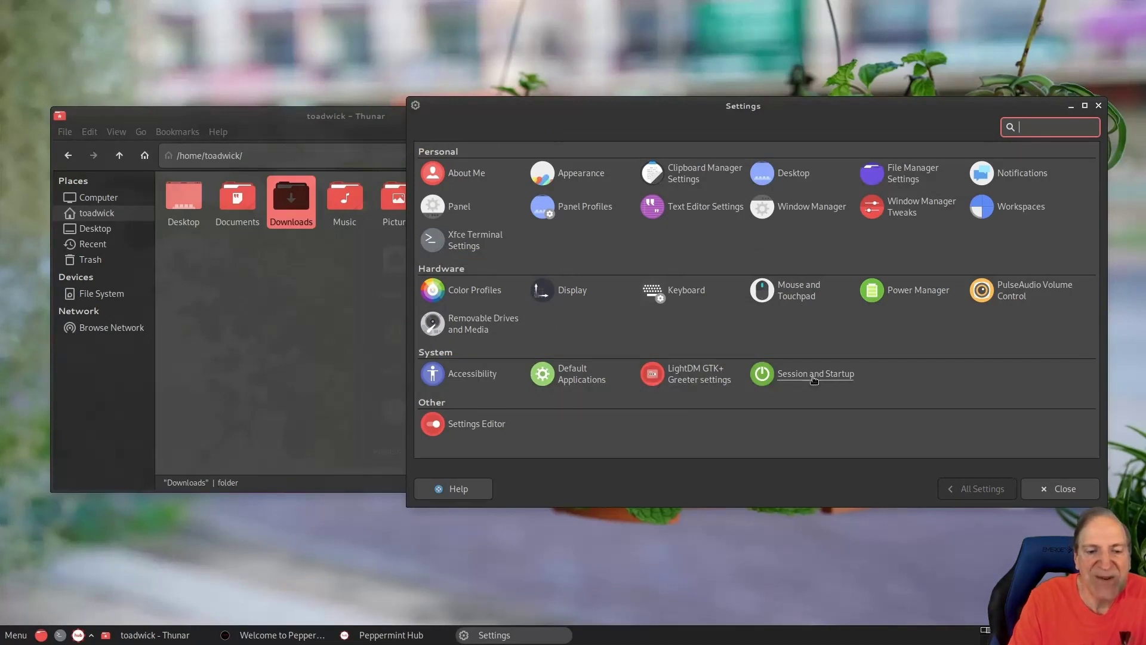
Step: Open the LightDM GTK+ Greeter settings, authenticating with the account password
{"action": "left_click", "coordinate": [695, 374]}
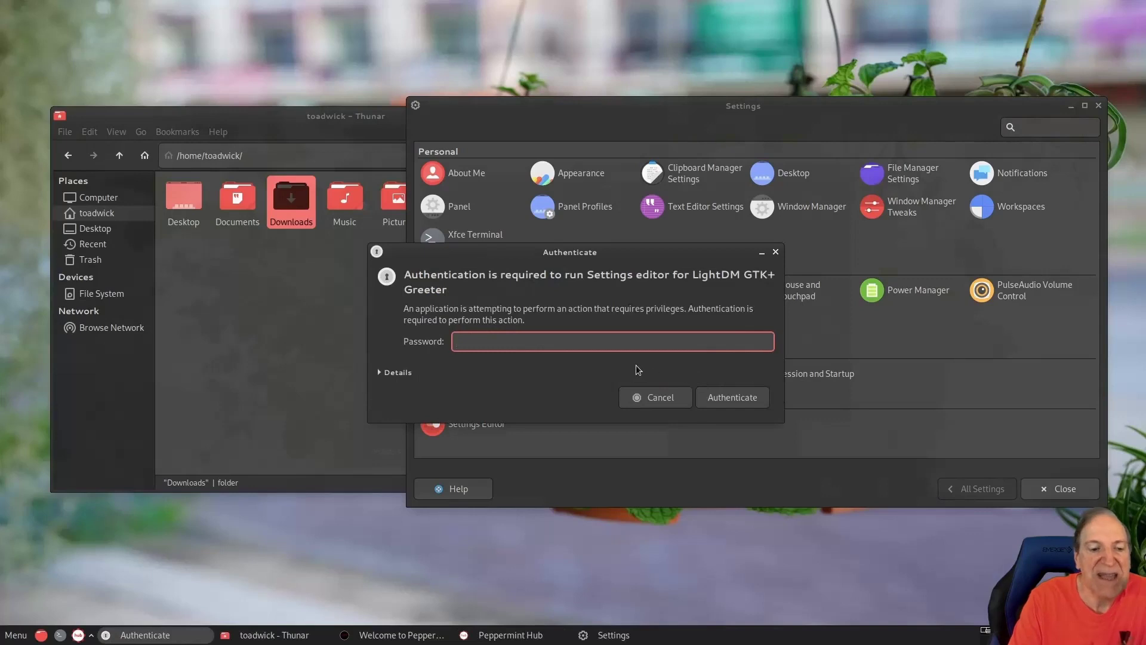
{"action": "type", "text": "********"}
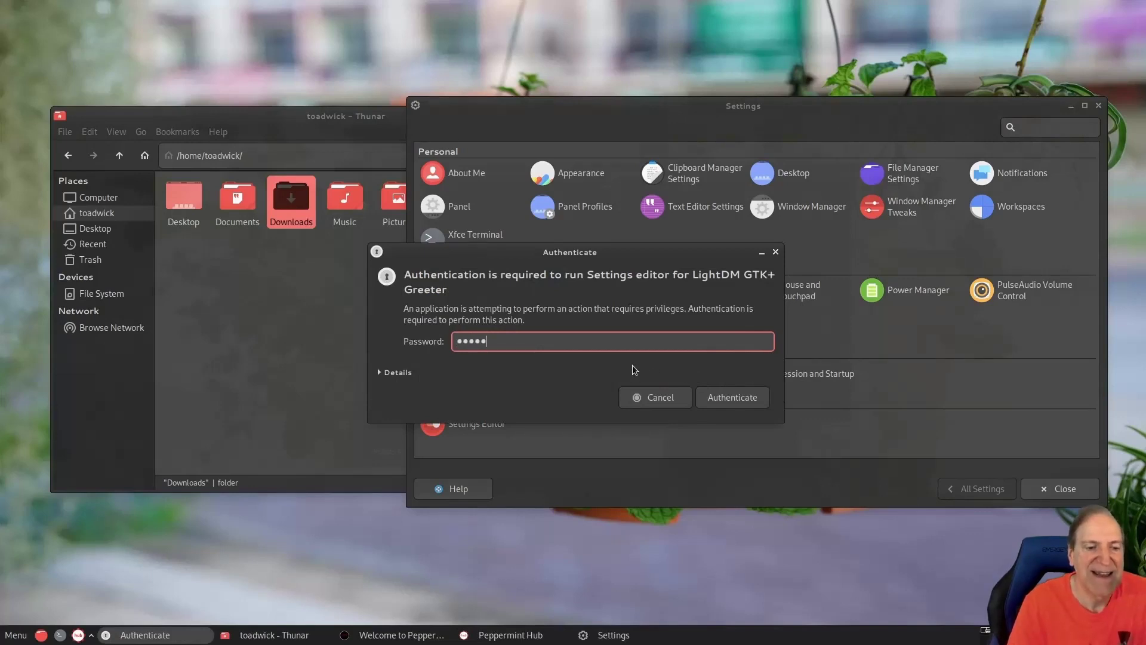
{"action": "key", "text": "Return"}
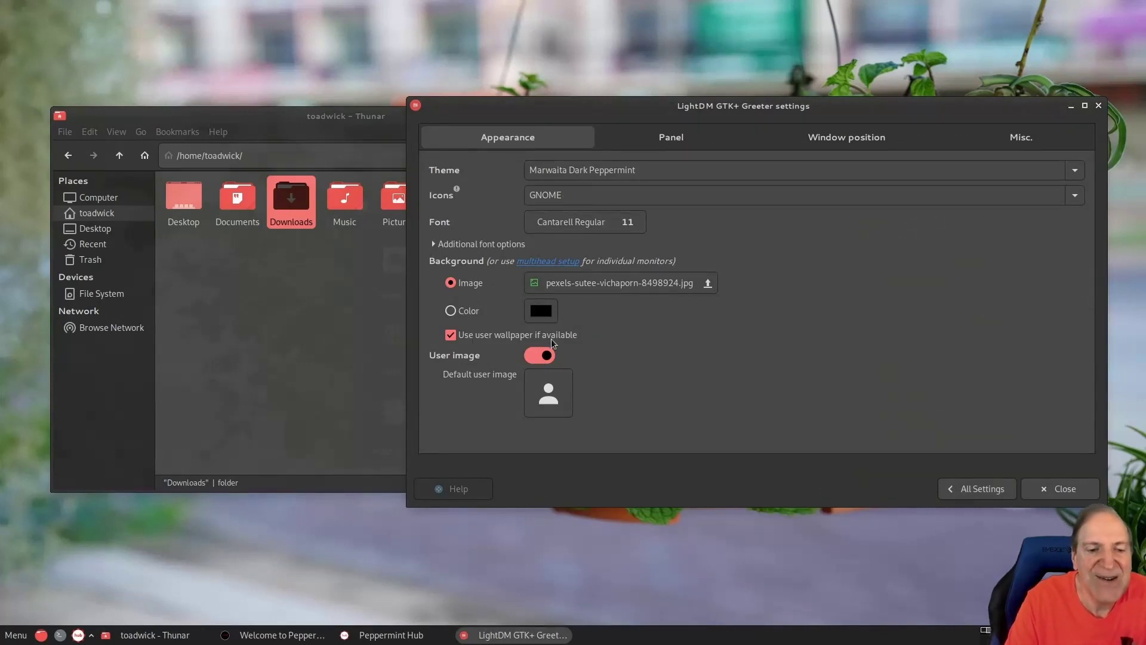
Step: Look over the greeter's default user image file chooser, panel indicators and window position options, and return to all settings
{"action": "left_click", "coordinate": [554, 397]}
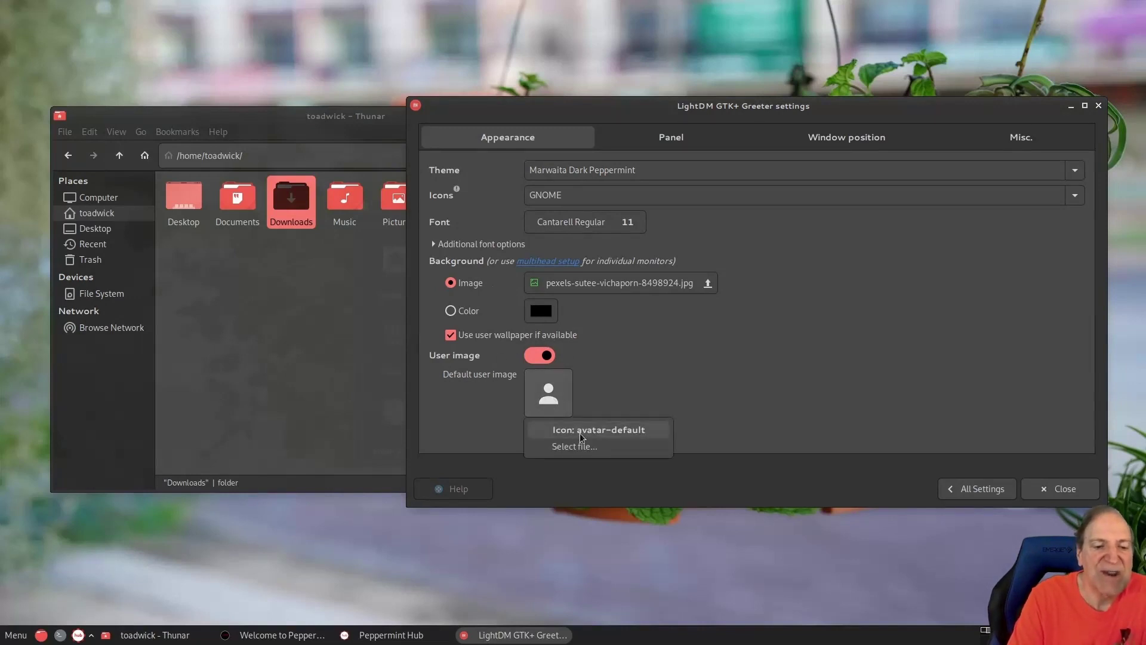
{"action": "left_click", "coordinate": [582, 450]}
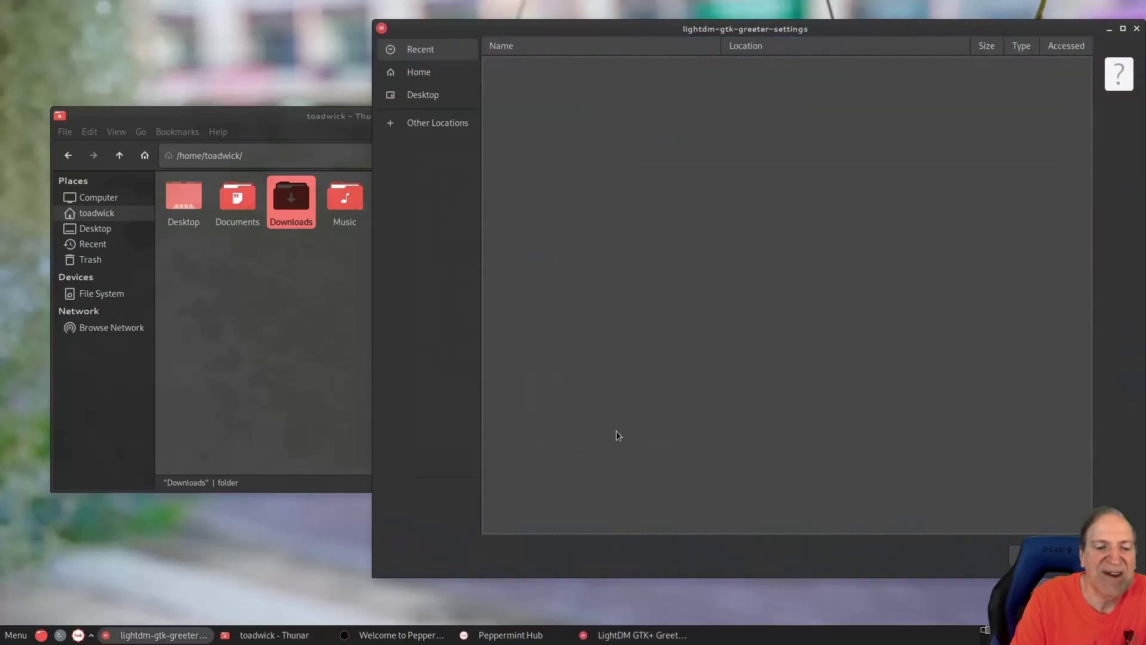
{"action": "left_click", "coordinate": [1038, 555]}
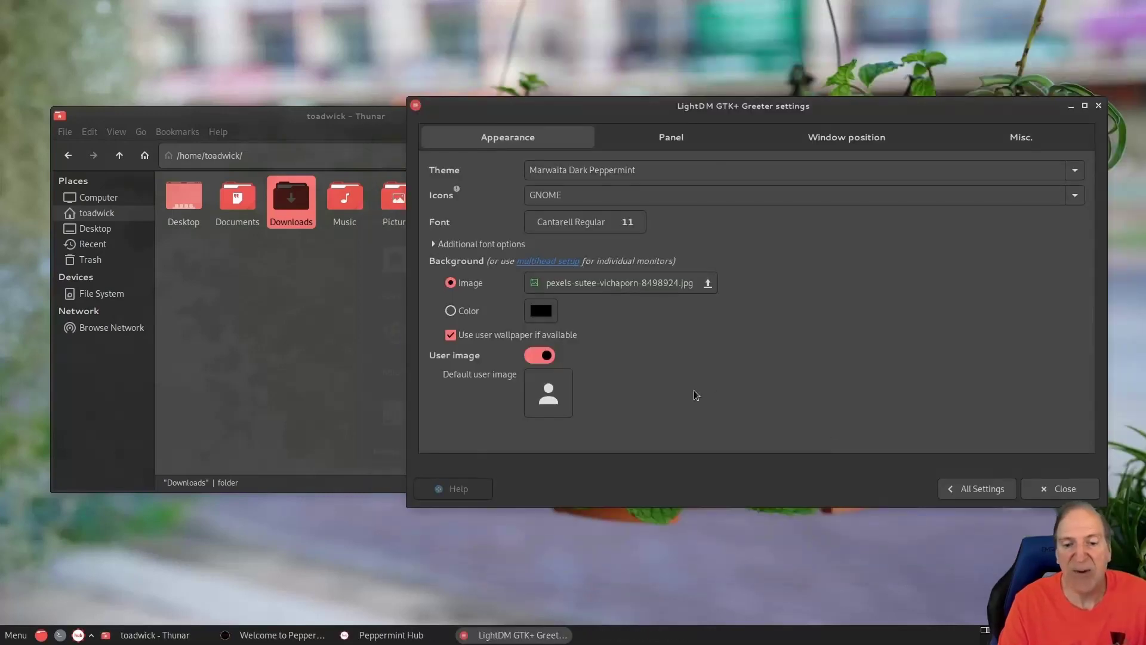
{"action": "left_click", "coordinate": [686, 133]}
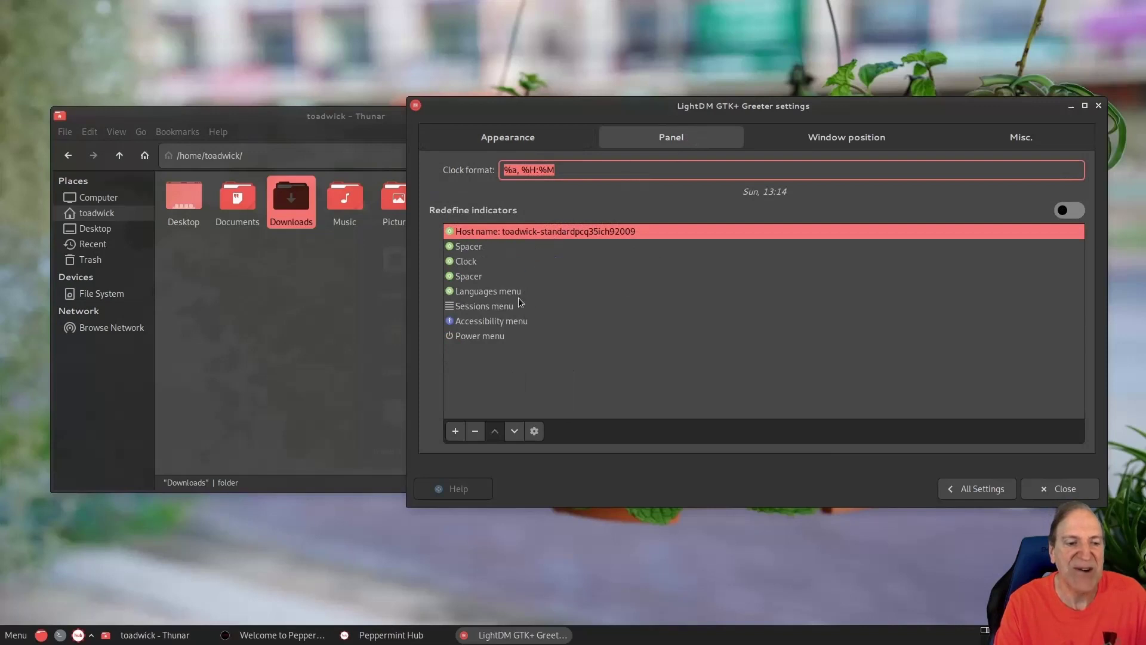
{"action": "left_click", "coordinate": [862, 139]}
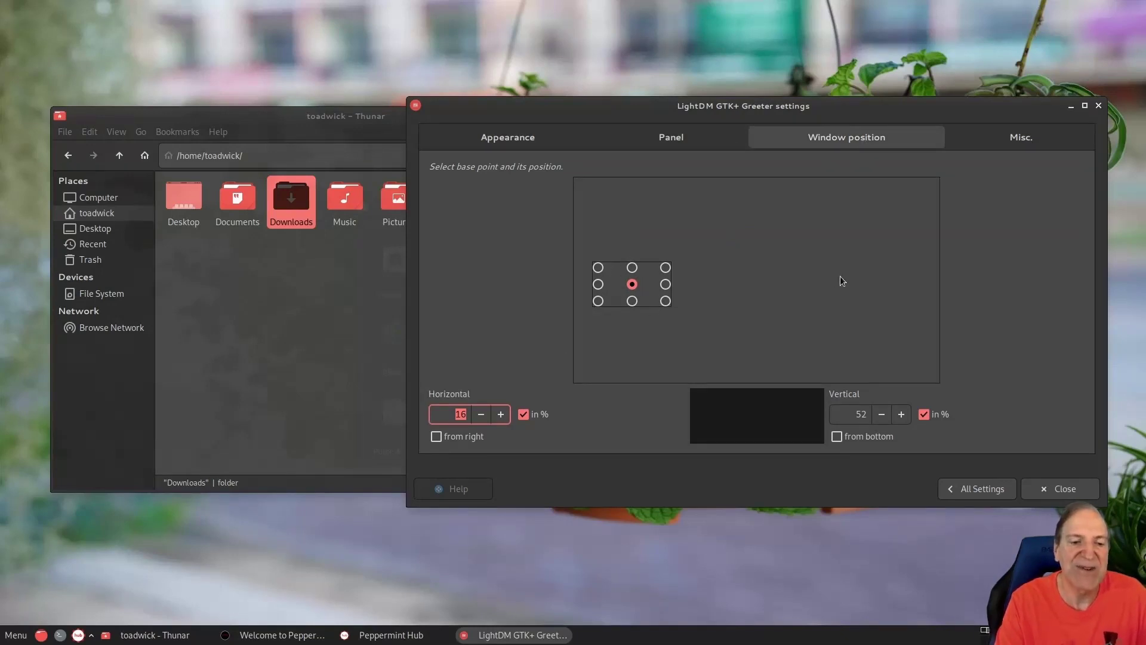
{"action": "left_click", "coordinate": [981, 488]}
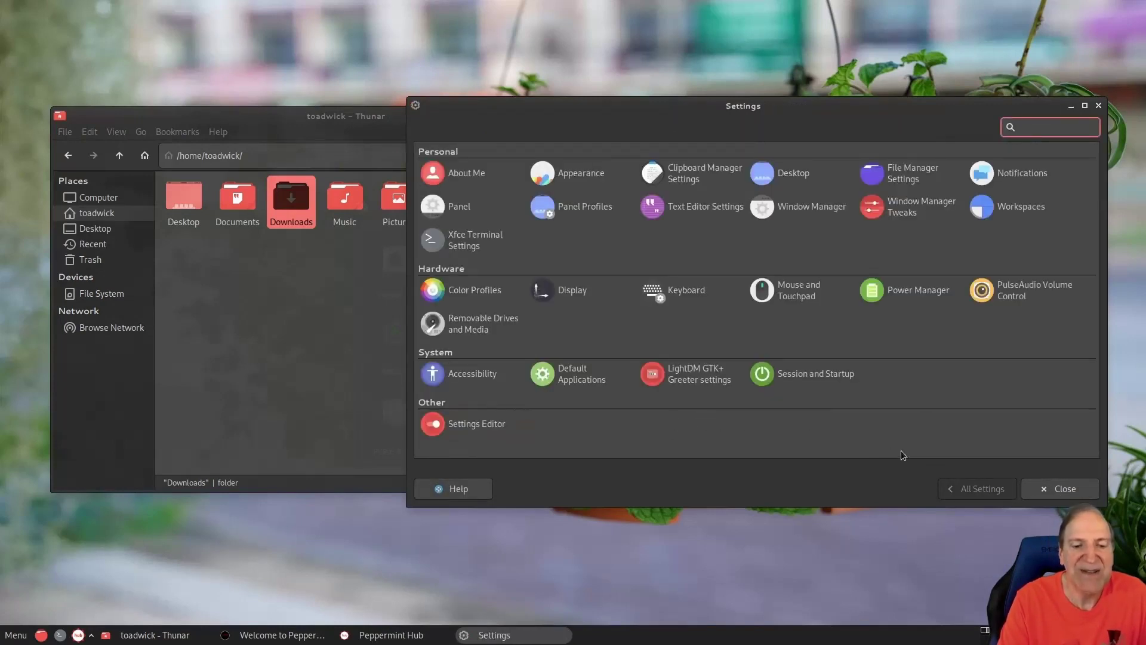
Step: Close the Settings, Welcome to Peppermint and Peppermint Hub windows
{"action": "left_click", "coordinate": [1055, 489]}
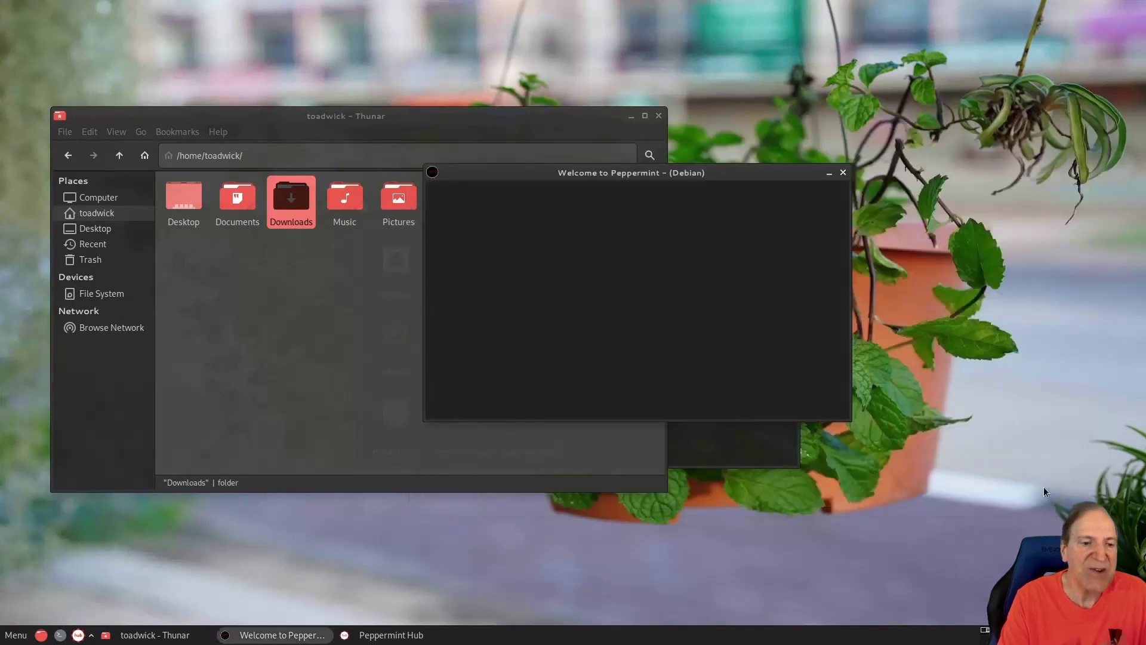
{"action": "left_click", "coordinate": [843, 173]}
{"action": "left_click", "coordinate": [791, 207]}
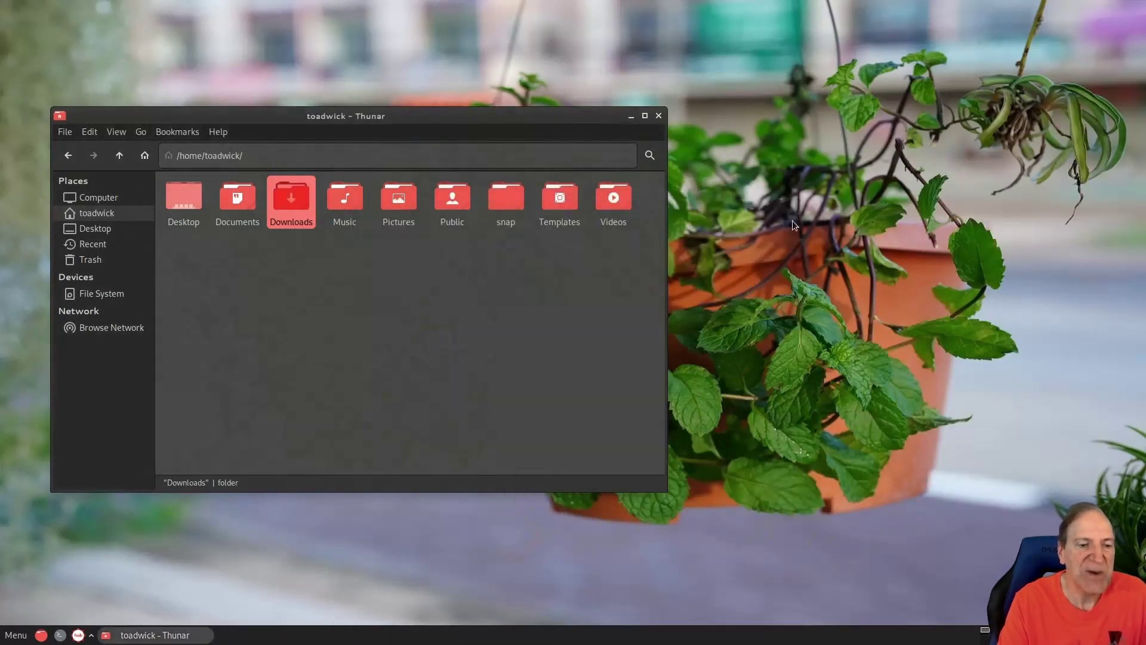
Step: Clear the folder selection in Thunar and view the additional launchers available from the panel
{"action": "left_click", "coordinate": [364, 303]}
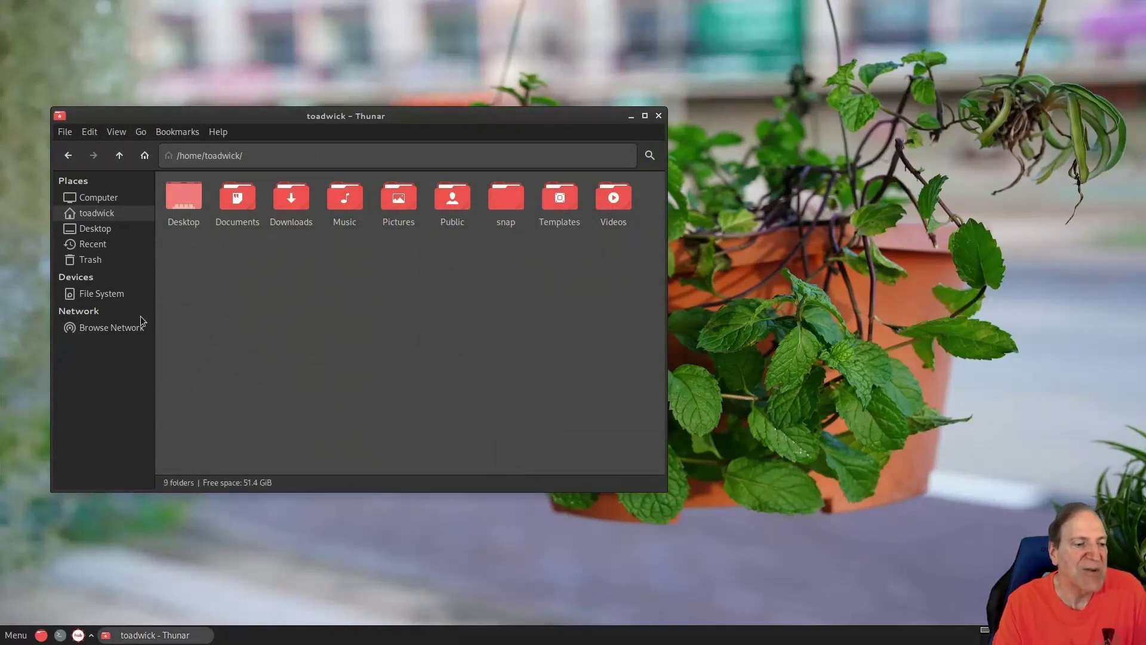
{"action": "left_click", "coordinate": [90, 637]}
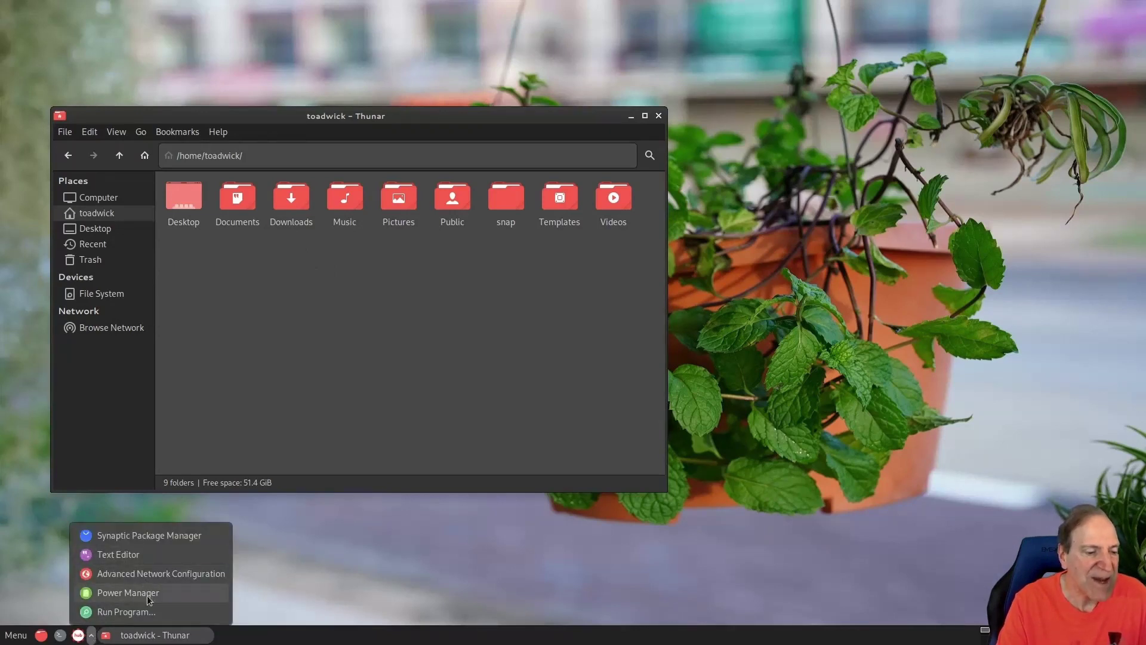
{"action": "left_click", "coordinate": [426, 459]}
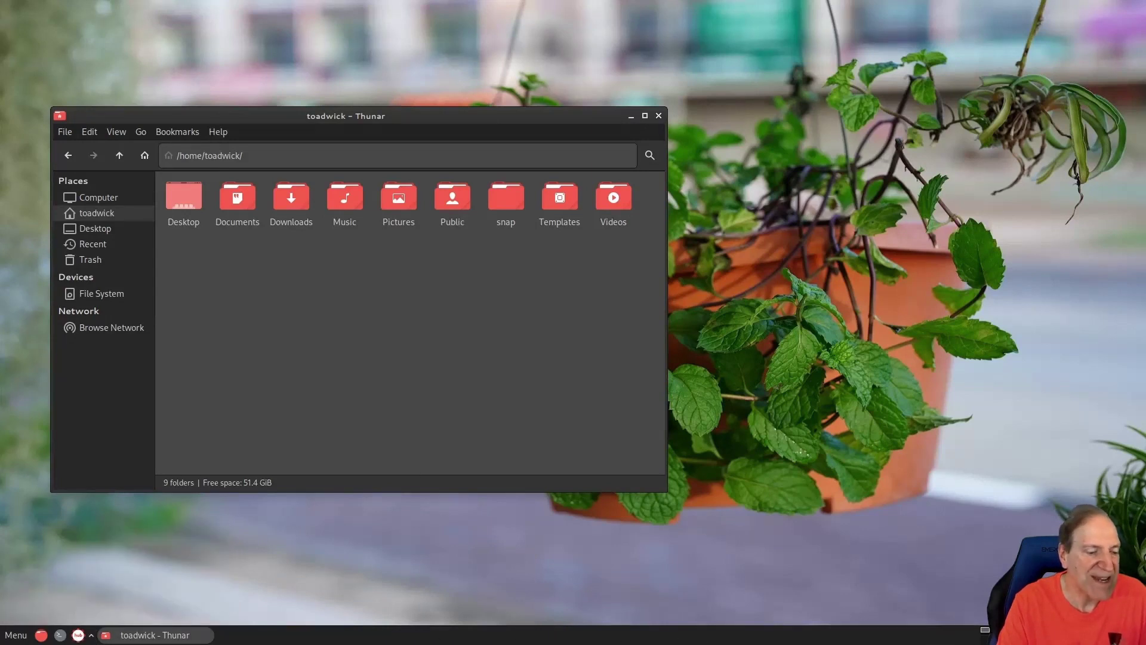
Step: Look over the Power Manager's general, system and display options from the tray's power plugin, and close it
{"action": "left_click", "coordinate": [1045, 635]}
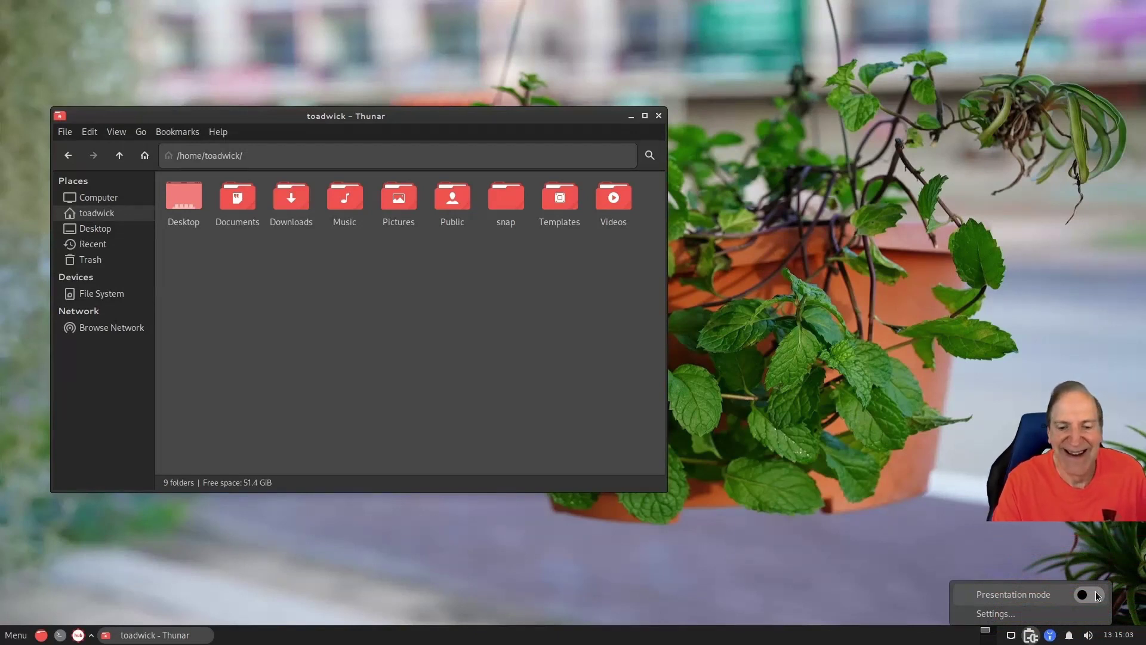
{"action": "left_click", "coordinate": [1031, 635]}
{"action": "left_click", "coordinate": [1031, 636]}
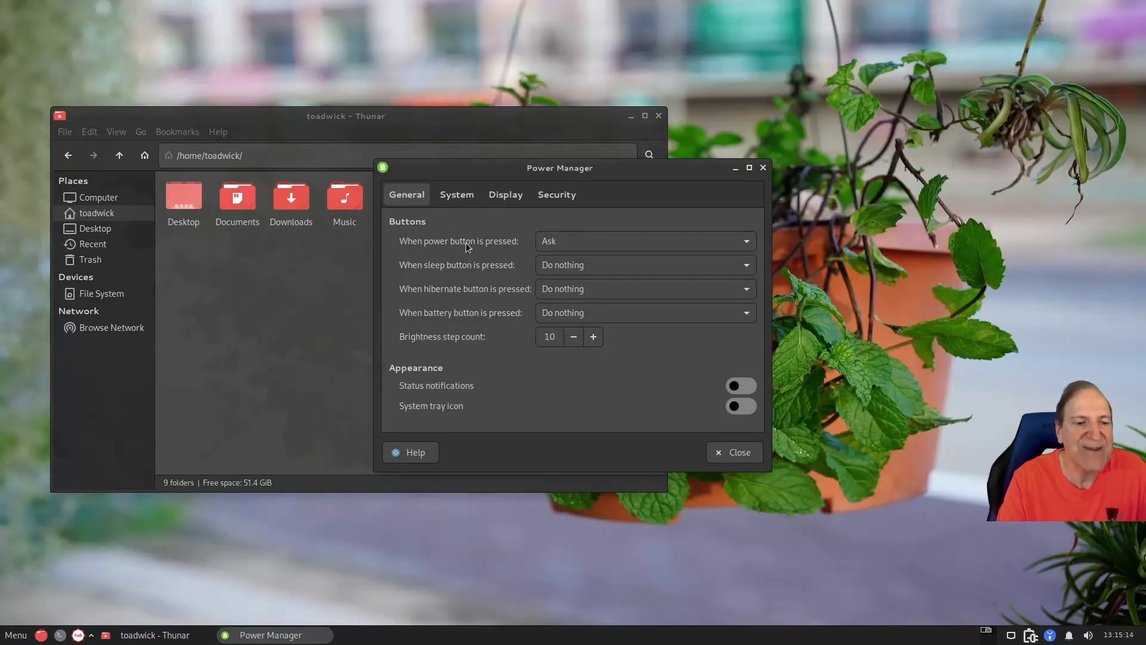
{"action": "left_click", "coordinate": [445, 198]}
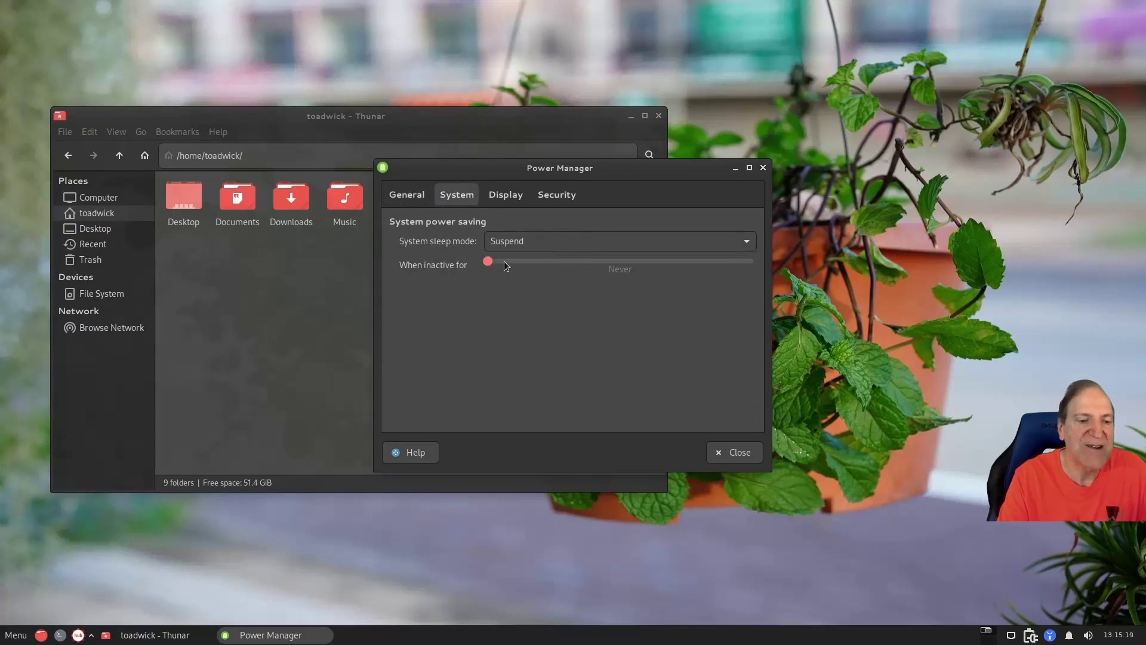
{"action": "left_click", "coordinate": [503, 197]}
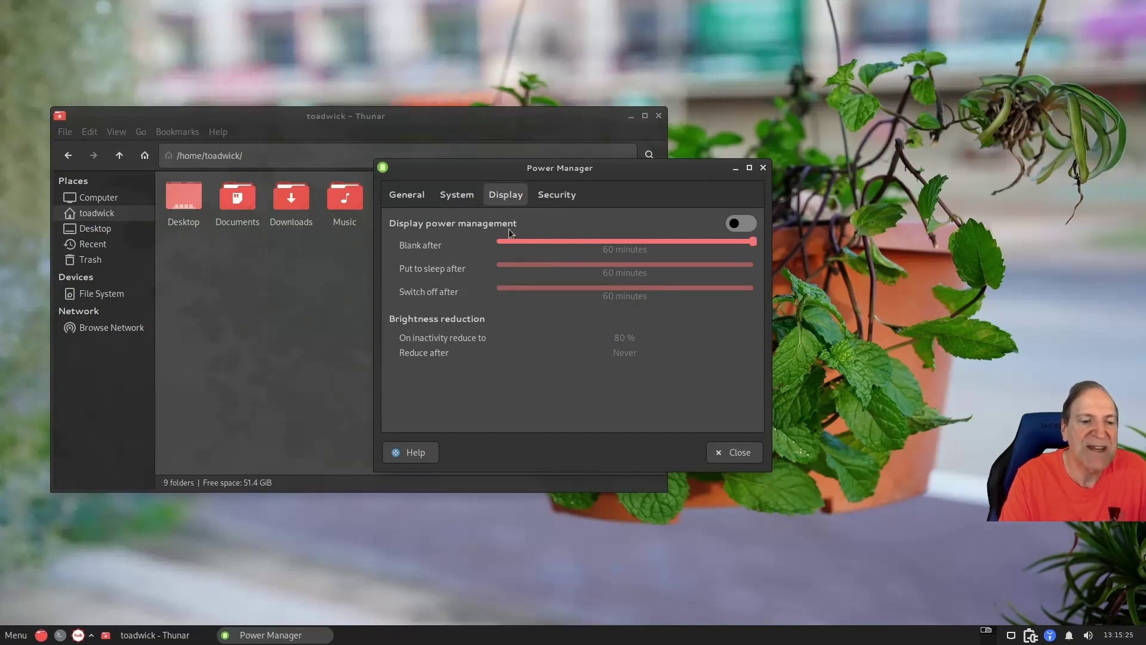
{"action": "left_click", "coordinate": [763, 167]}
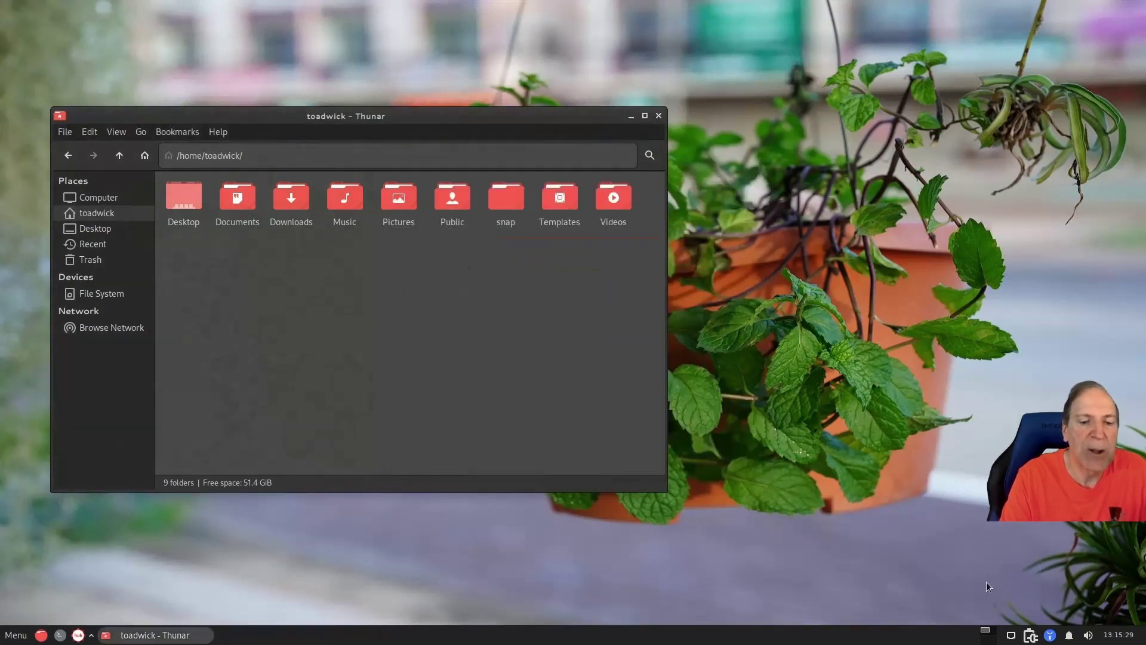
Step: Run the xDaily update and cleanup from the system tray, entering the sudo password in the terminal
{"action": "left_click", "coordinate": [1052, 636]}
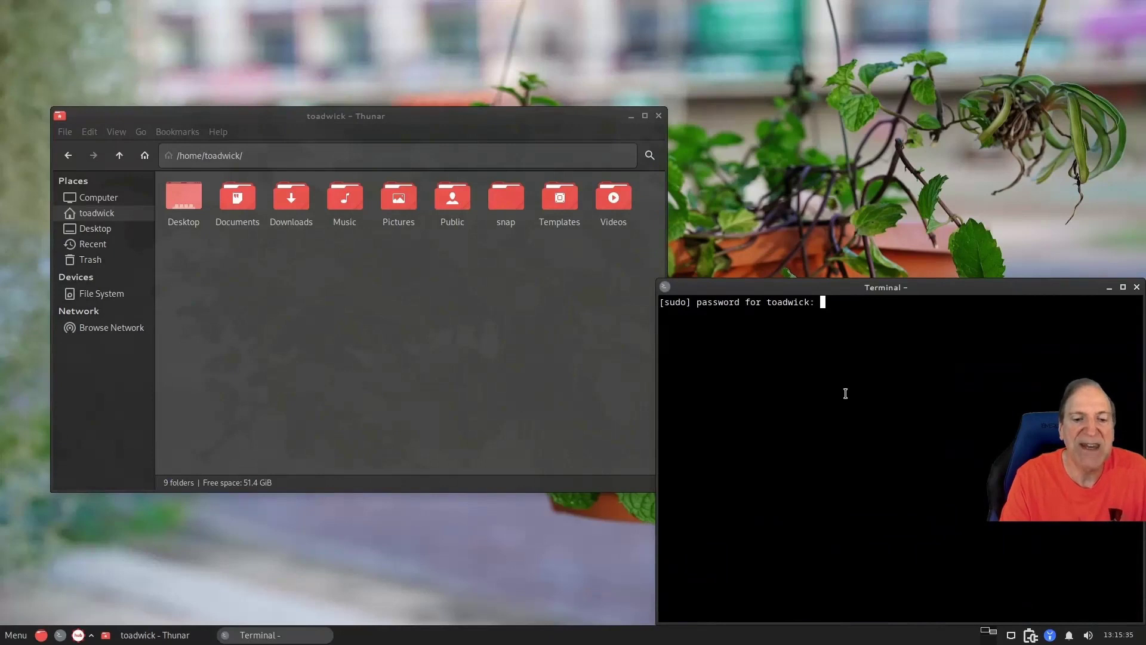
{"action": "key", "text": "Return"}
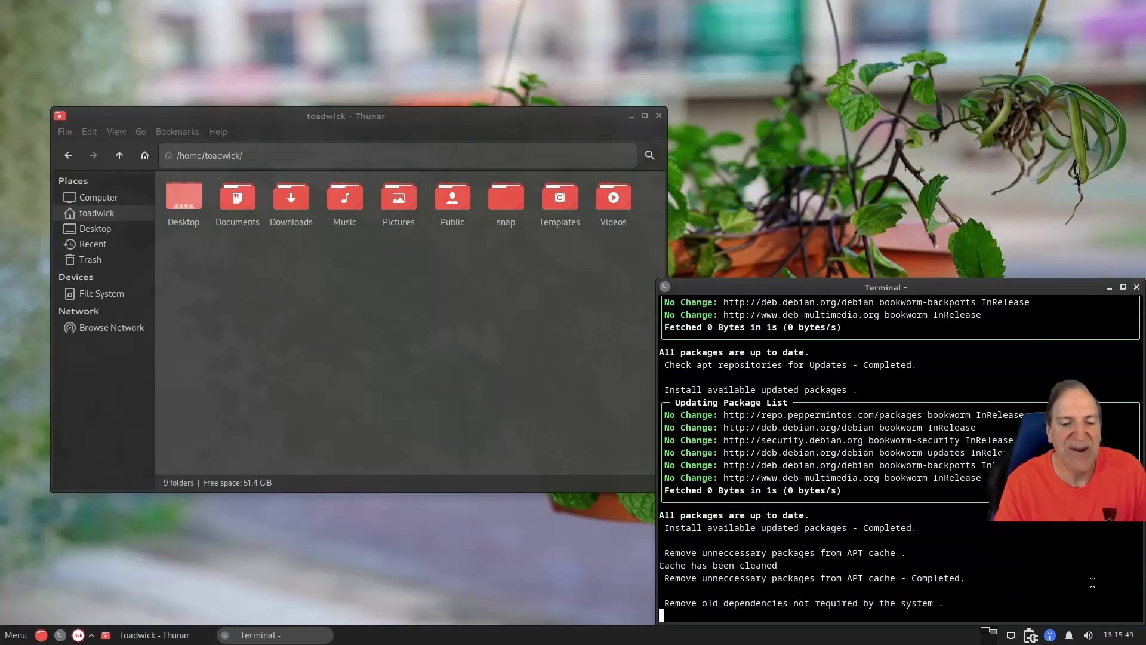
Step: Look over the system tray's notification options, the playback levels in Volume Control and the clock's calendar
{"action": "left_click", "coordinate": [1069, 636]}
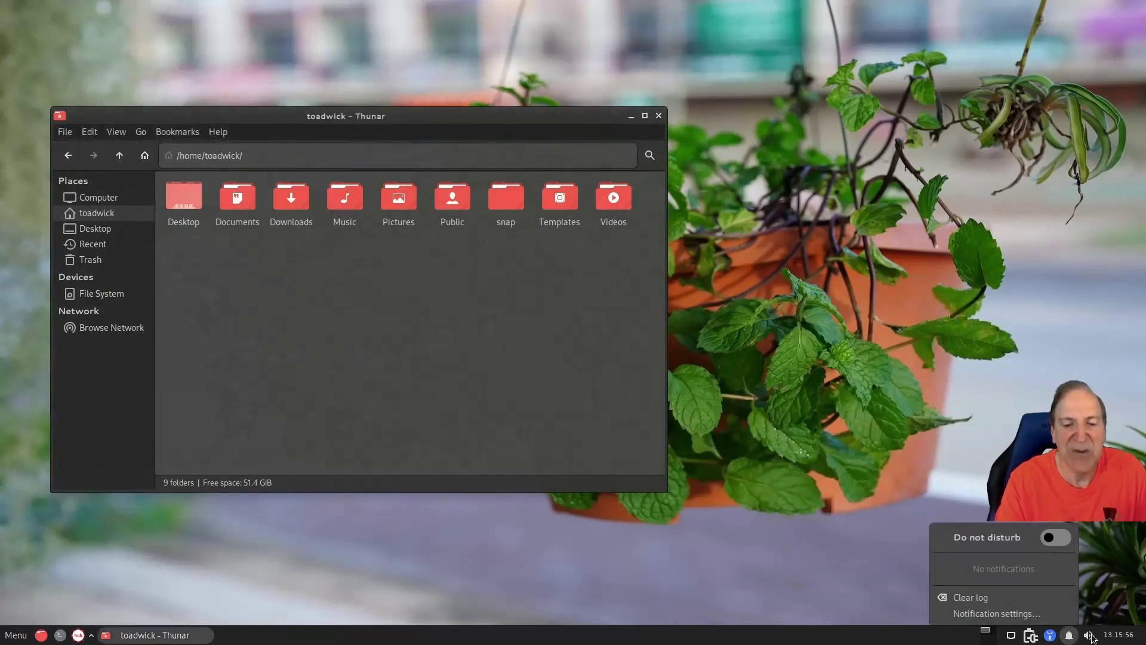
{"action": "left_click", "coordinate": [1088, 635]}
{"action": "left_click", "coordinate": [1069, 613]}
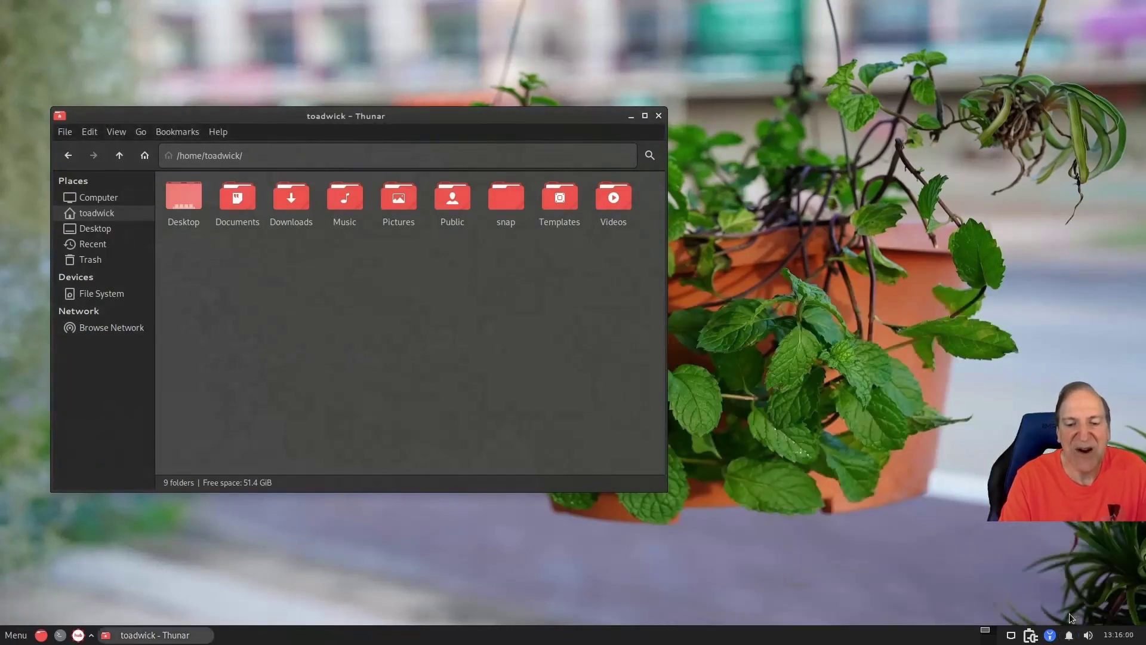
{"action": "left_click", "coordinate": [478, 215]}
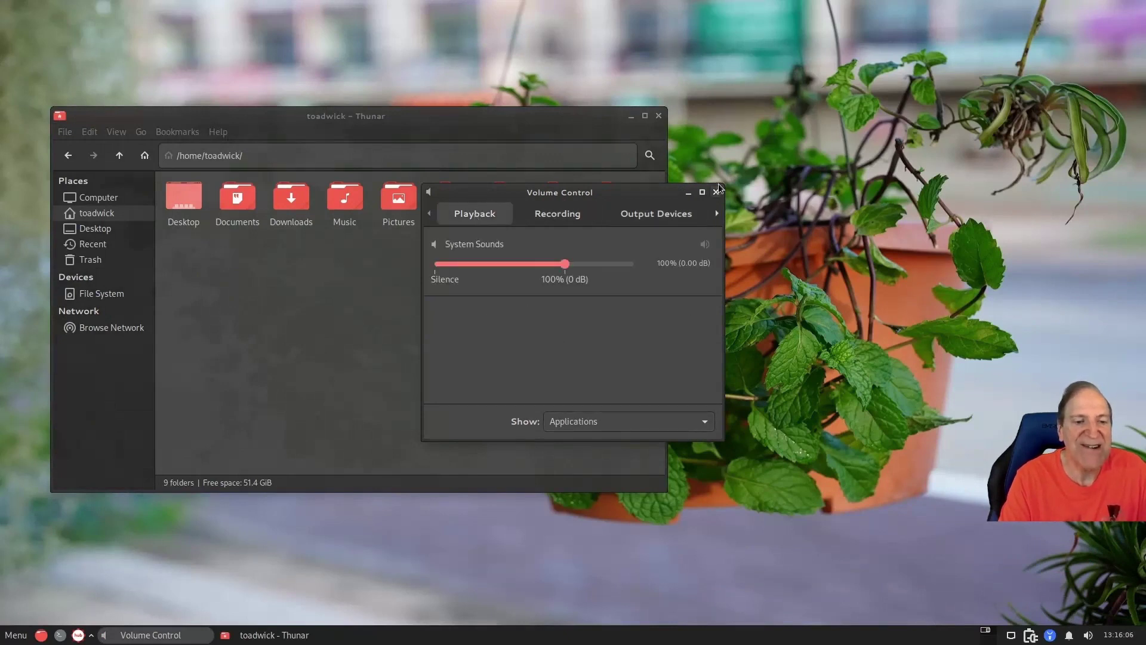
{"action": "left_click", "coordinate": [716, 192]}
{"action": "left_click", "coordinate": [1118, 637]}
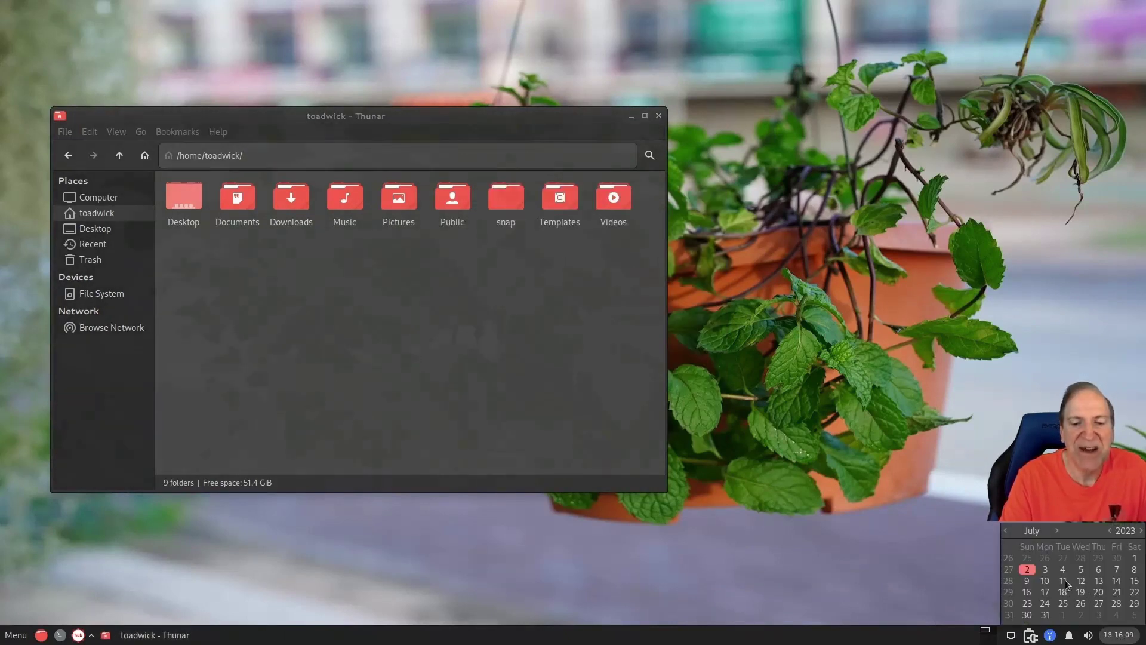
Step: Dismiss the calendar and set the panel clock's time font to Sans Bold at size 10
{"action": "left_click", "coordinate": [1120, 638]}
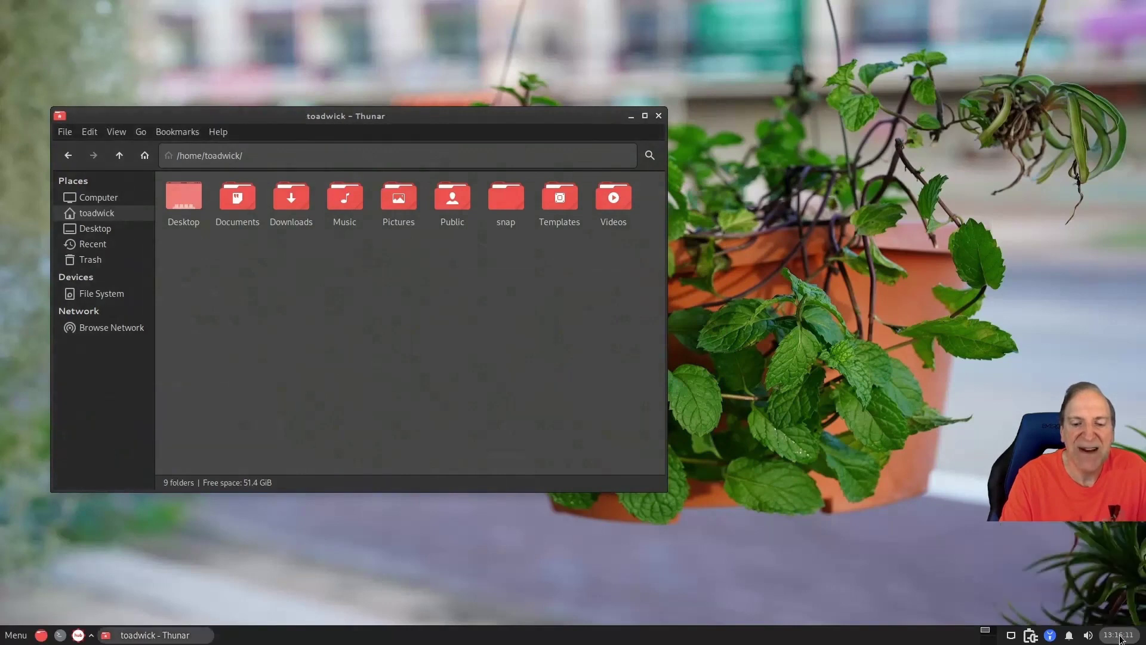
{"action": "right_click", "coordinate": [1120, 637]}
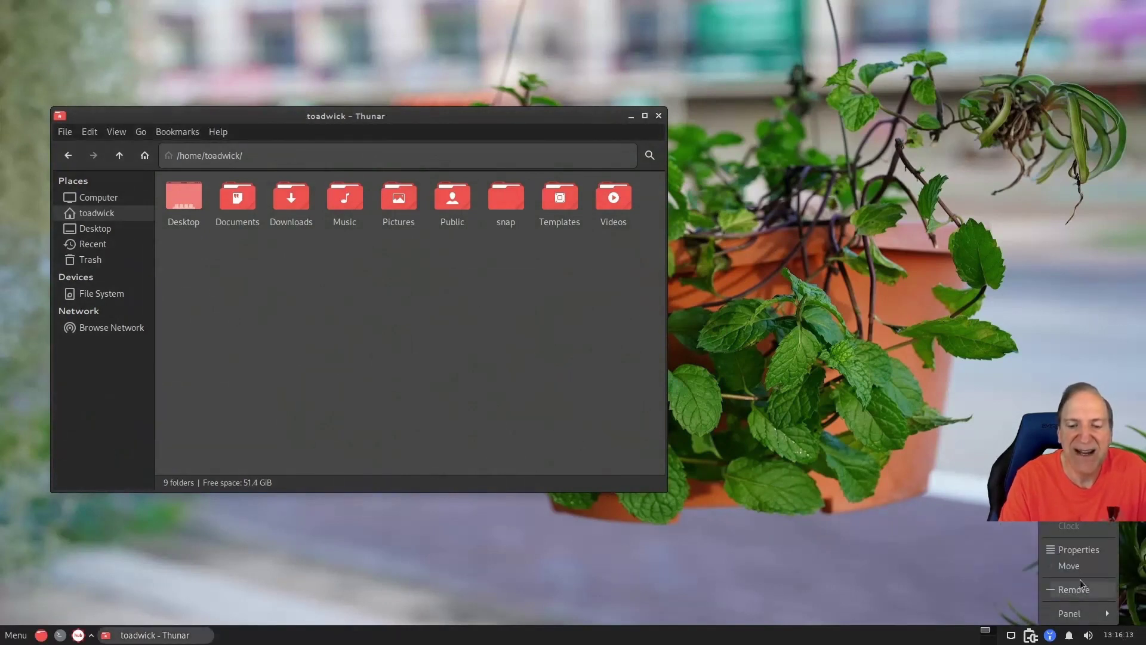
{"action": "left_click", "coordinate": [1078, 551]}
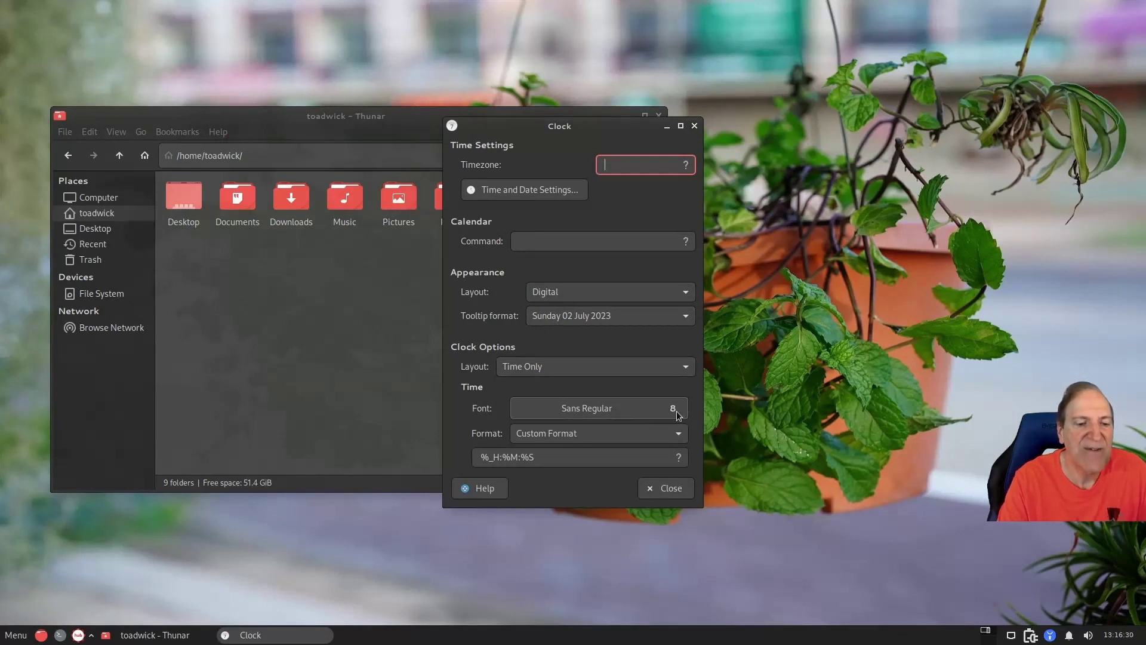
{"action": "left_click", "coordinate": [650, 415]}
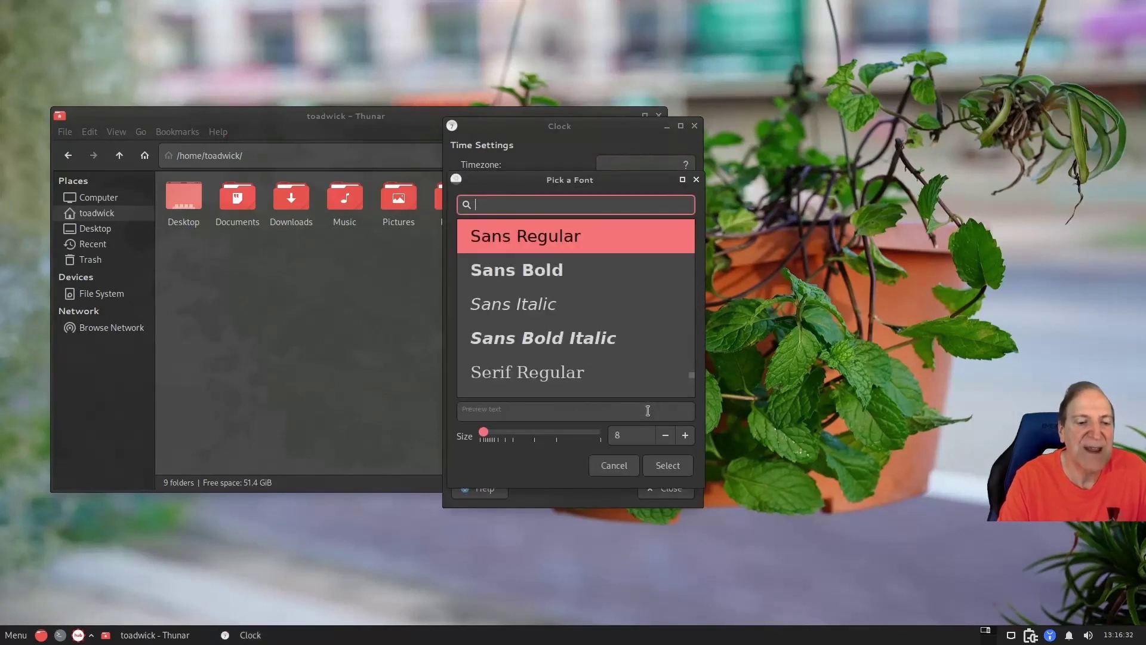
{"action": "left_click", "coordinate": [556, 285]}
{"action": "left_click", "coordinate": [666, 469]}
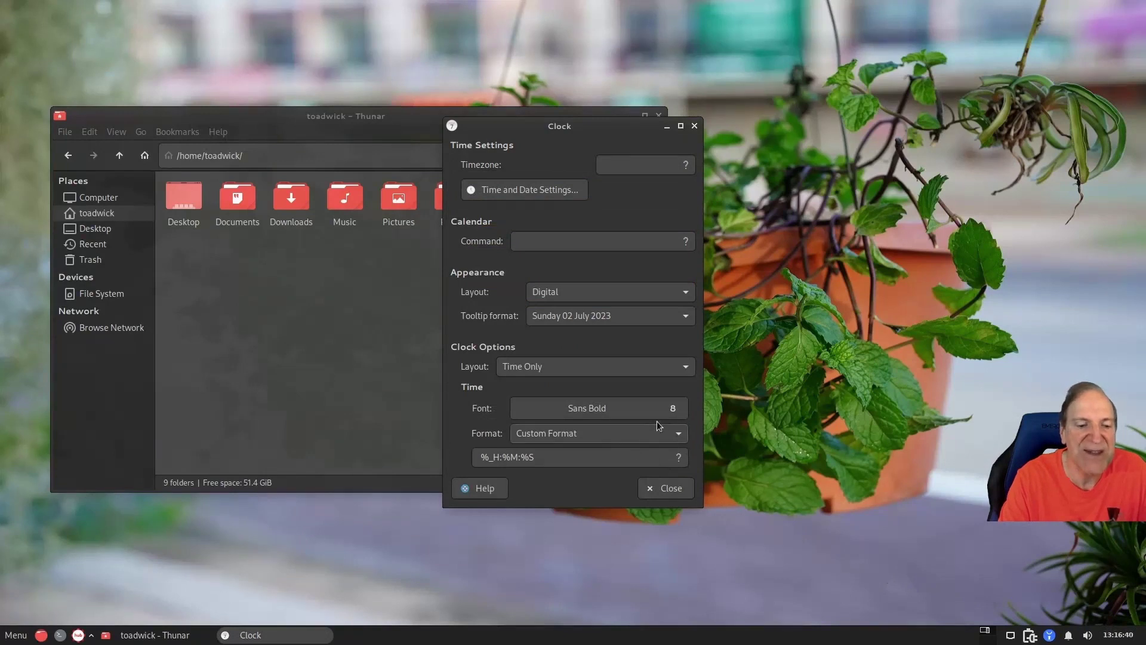
{"action": "left_click", "coordinate": [671, 412]}
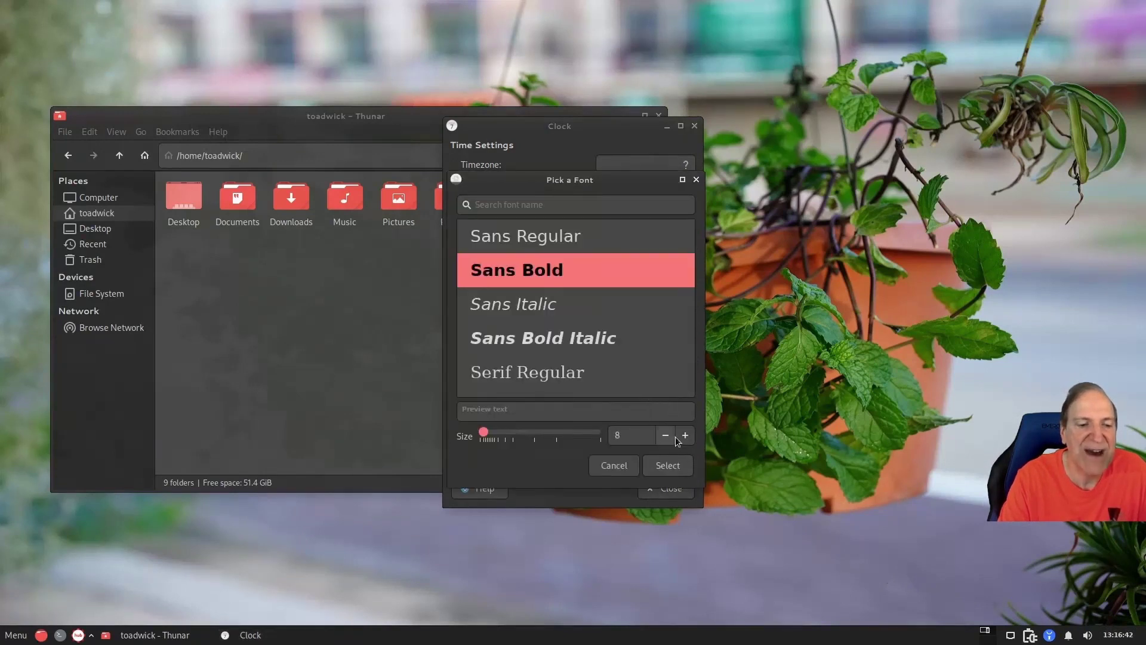
{"action": "left_click", "coordinate": [685, 435]}
{"action": "left_click", "coordinate": [687, 436]}
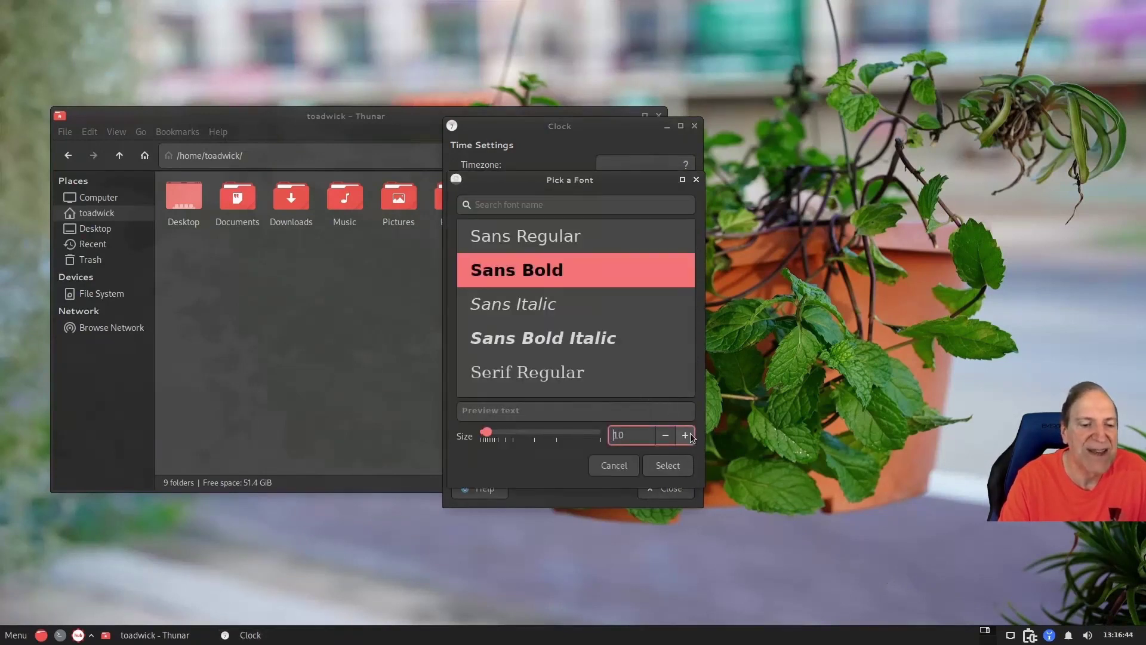
{"action": "left_click", "coordinate": [672, 468]}
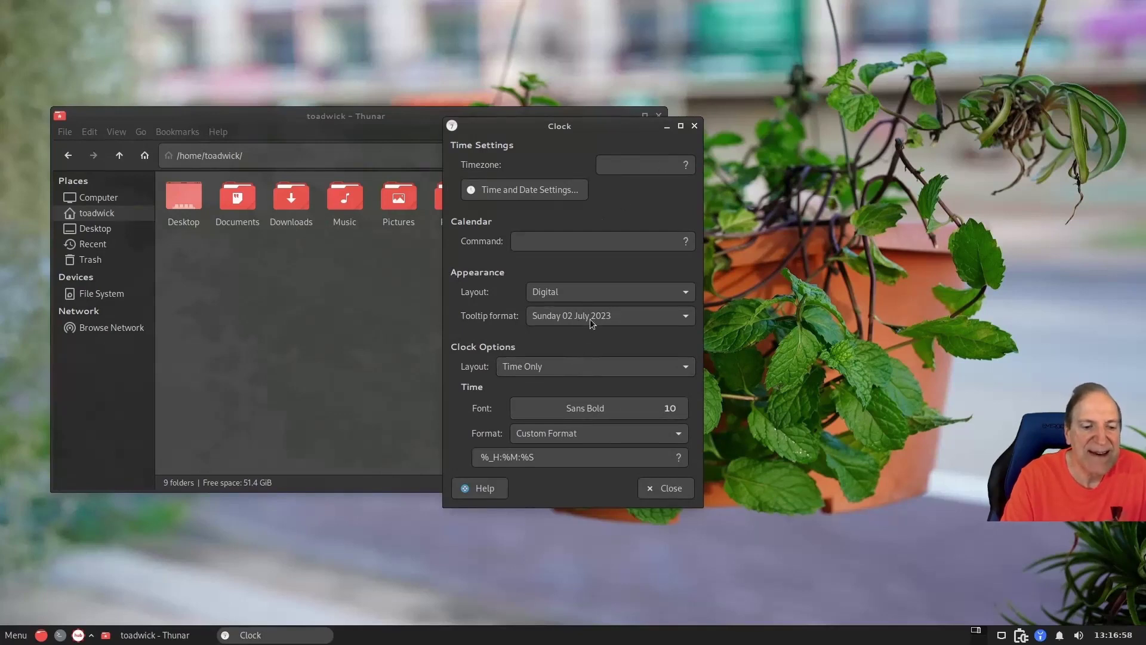
Step: Try the clock's custom time format without seconds as %_H:%M, and restore it to %_H:%M:%S
{"action": "left_click", "coordinate": [544, 459]}
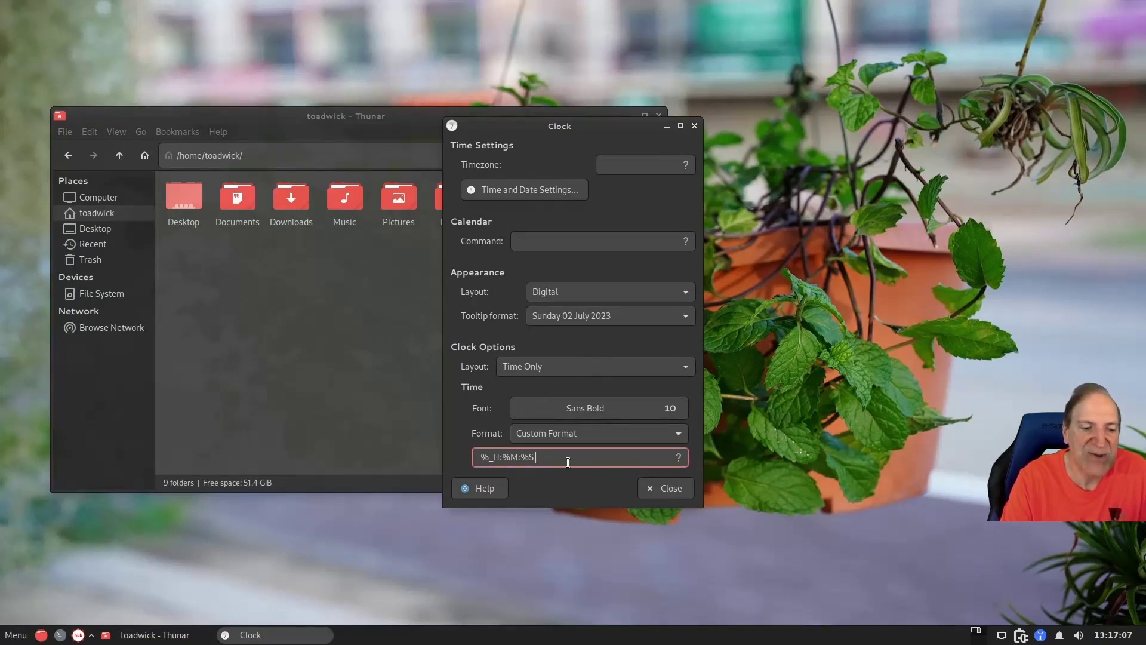
{"action": "key", "text": "BackSpace"}
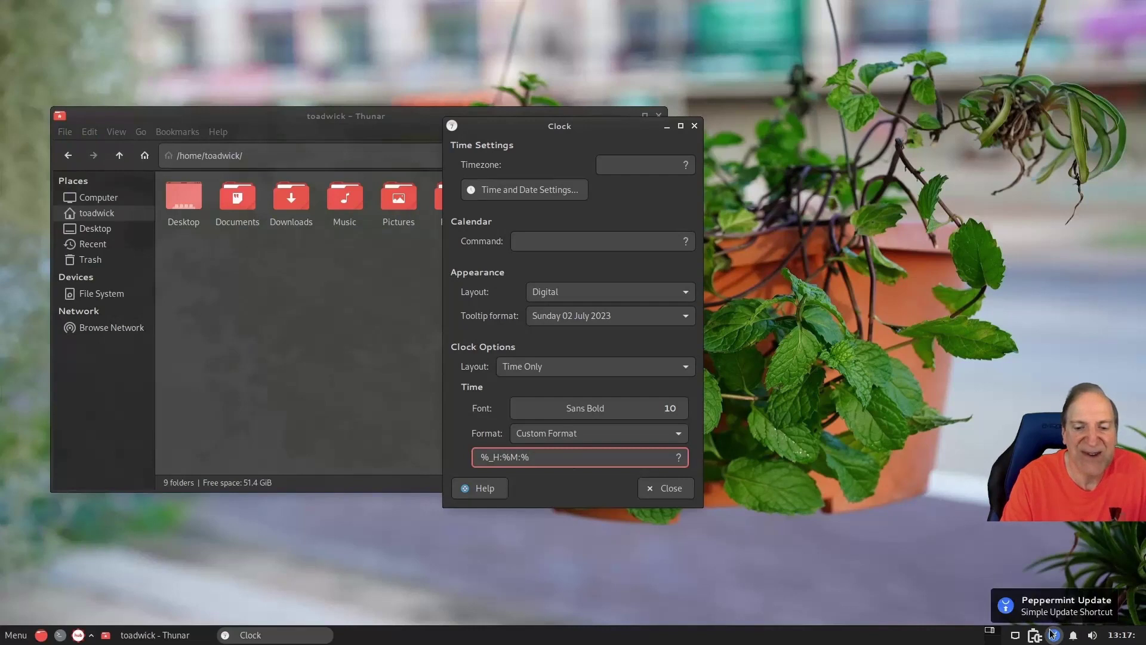
{"action": "key", "text": "BackSpace"}
{"action": "key", "text": "BackSpace"}
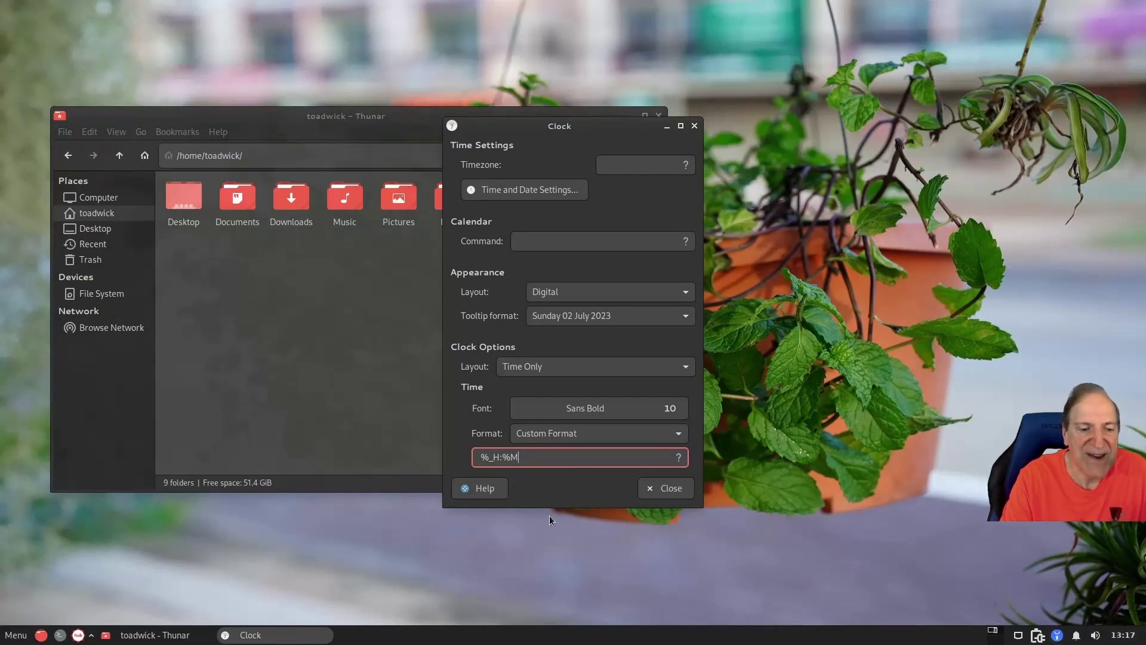
{"action": "type", "text": ":"}
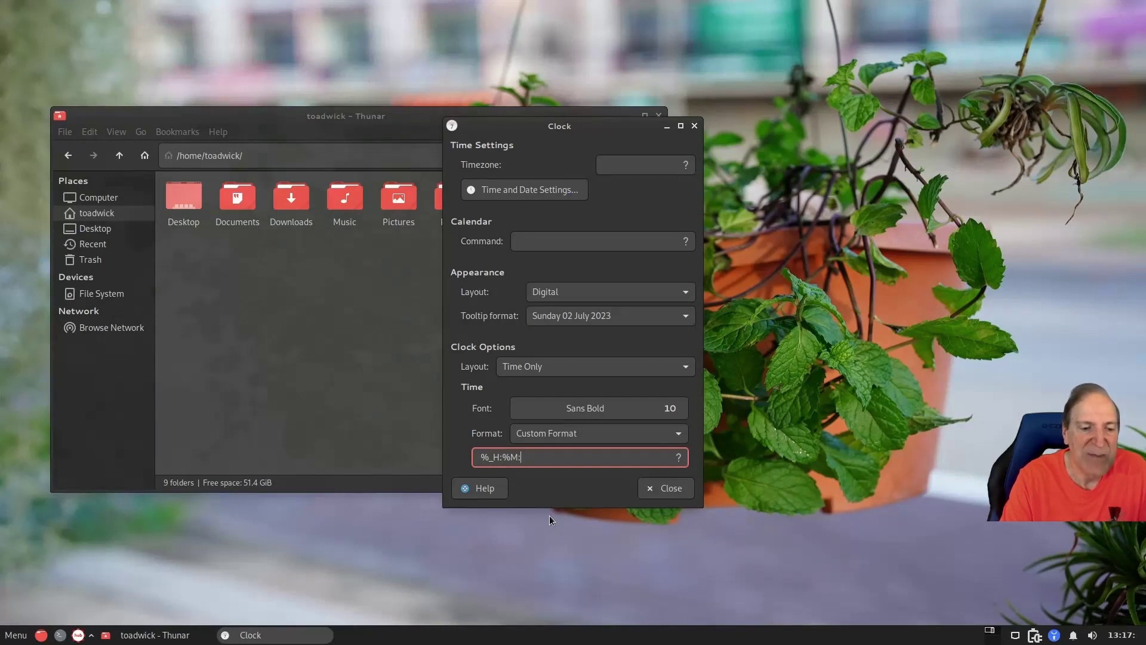
{"action": "type", "text": "%S"}
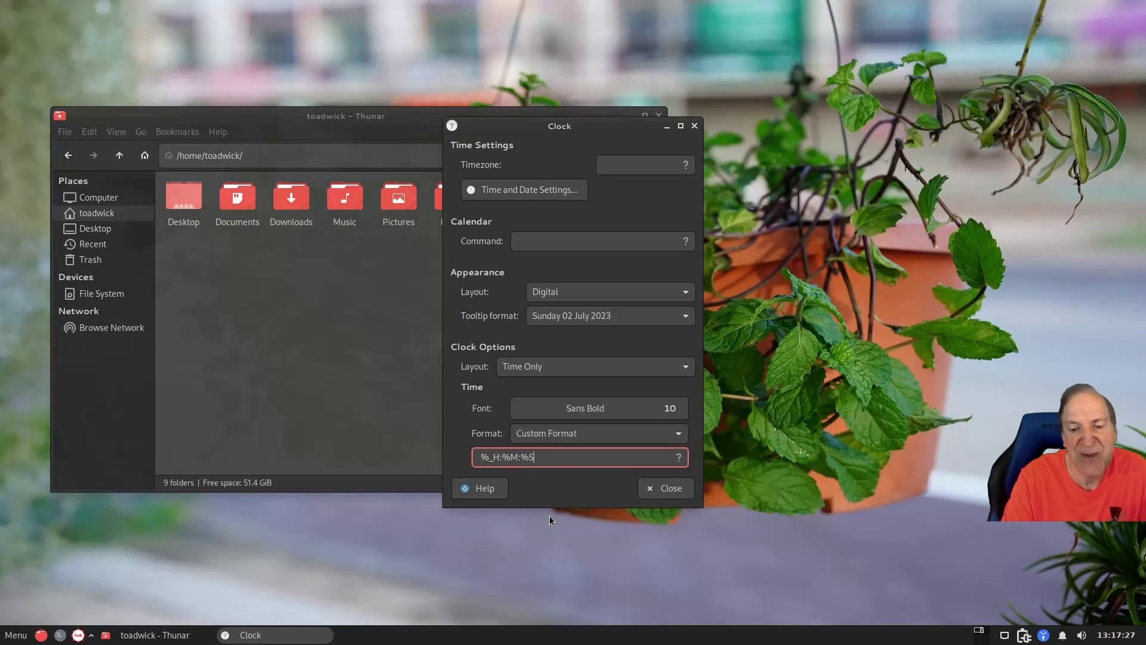
Step: Close the clock's properties and move the Thunar window toward the middle of the desktop
{"action": "left_click_drag", "start_coordinate": [678, 492], "coordinate": [580, 478]}
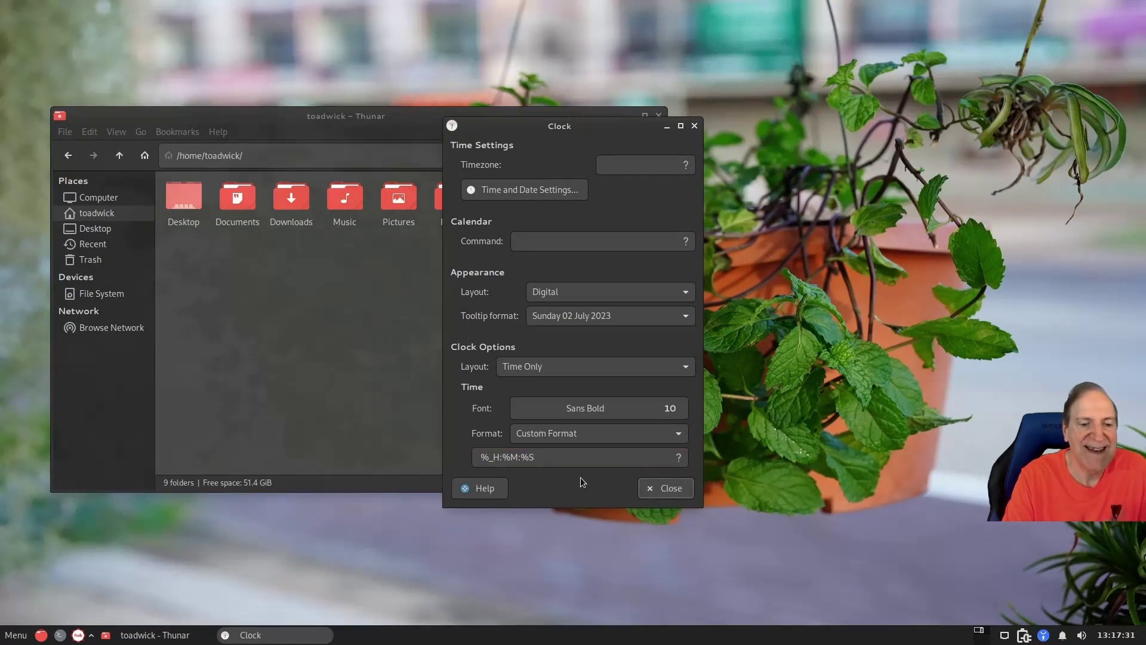
{"action": "left_click", "coordinate": [666, 487]}
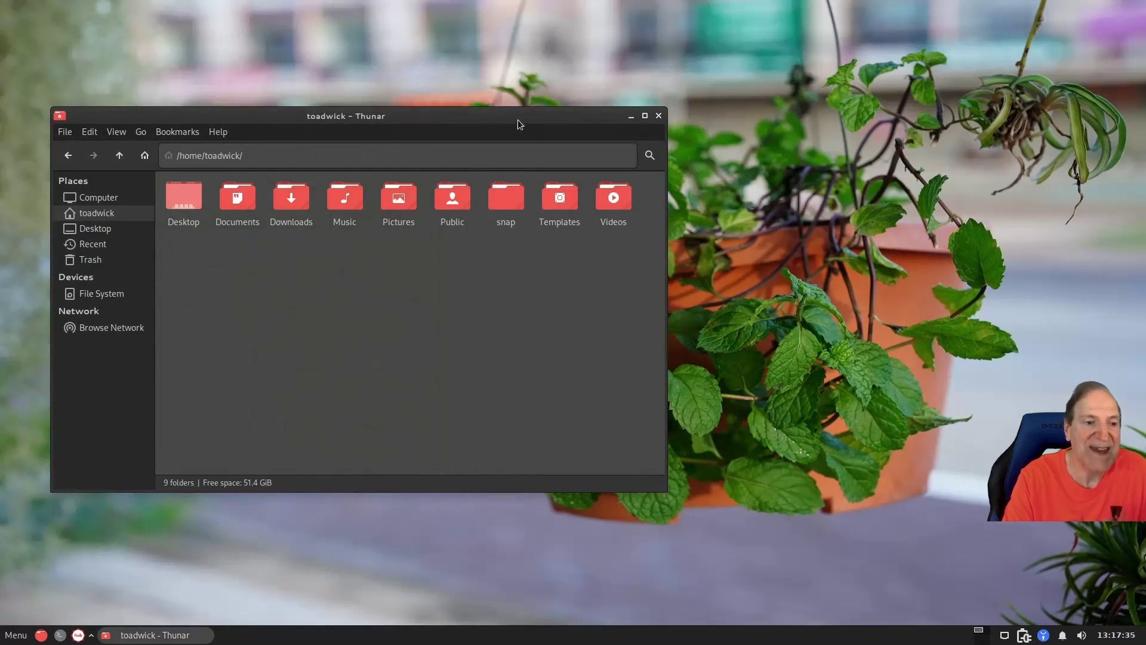
{"action": "left_click_drag", "start_coordinate": [519, 123], "coordinate": [694, 95]}
Step: Look over the display, appearance and items settings of Panel 1 in Panel Preferences
{"action": "right_click", "coordinate": [643, 635]}
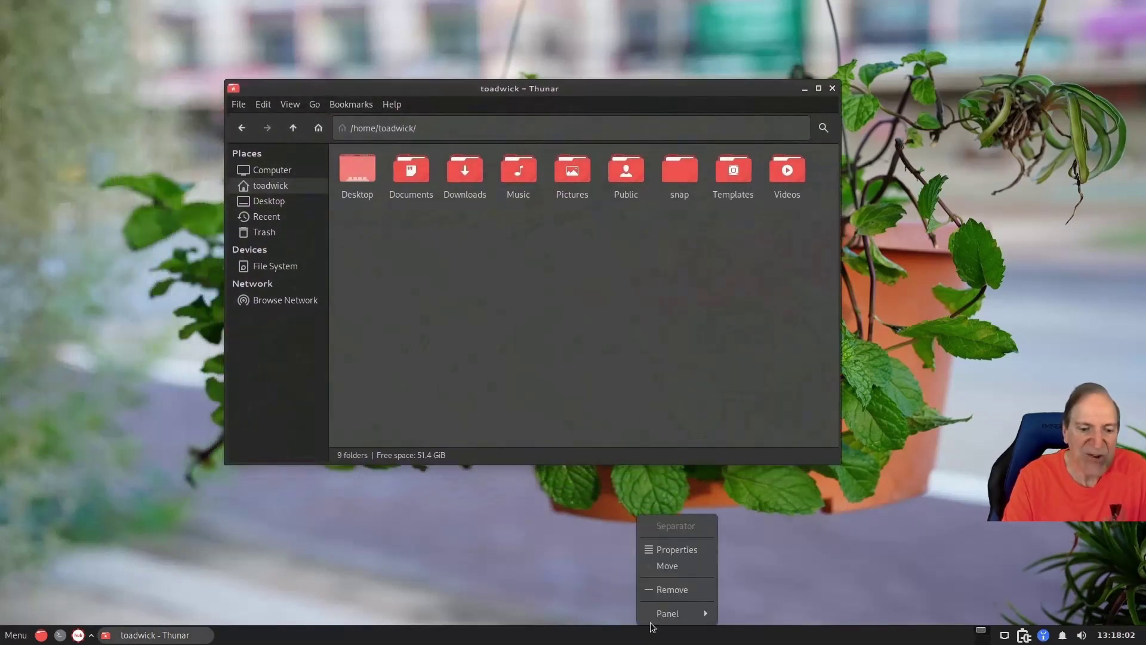
{"action": "mouse_move", "coordinate": [696, 614]}
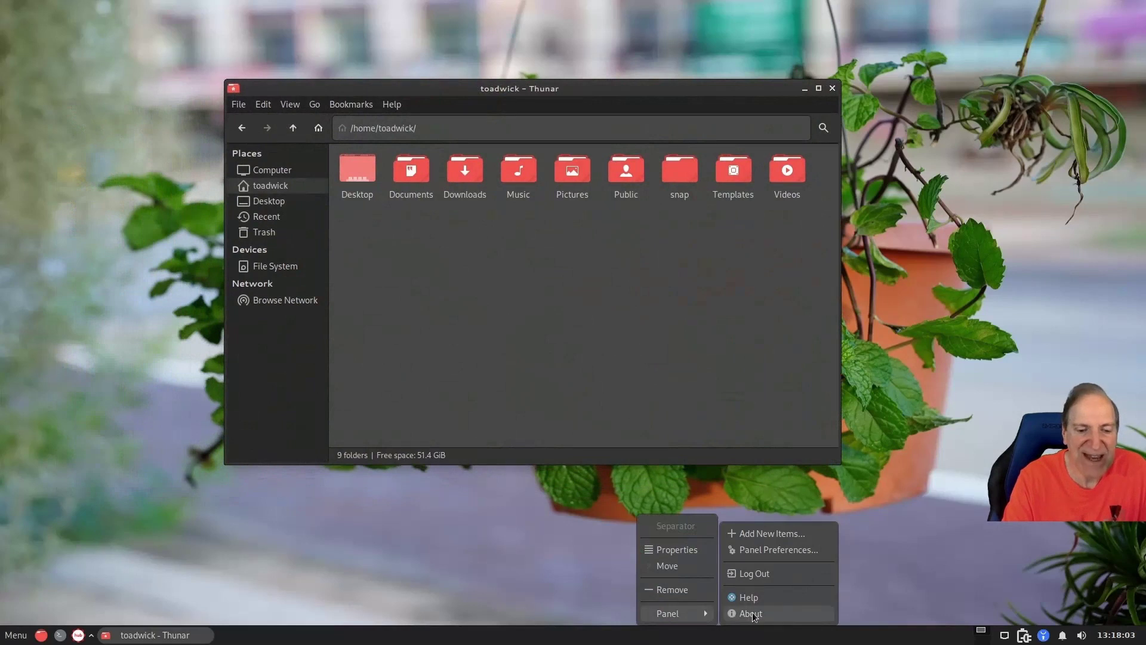
{"action": "left_click", "coordinate": [763, 551]}
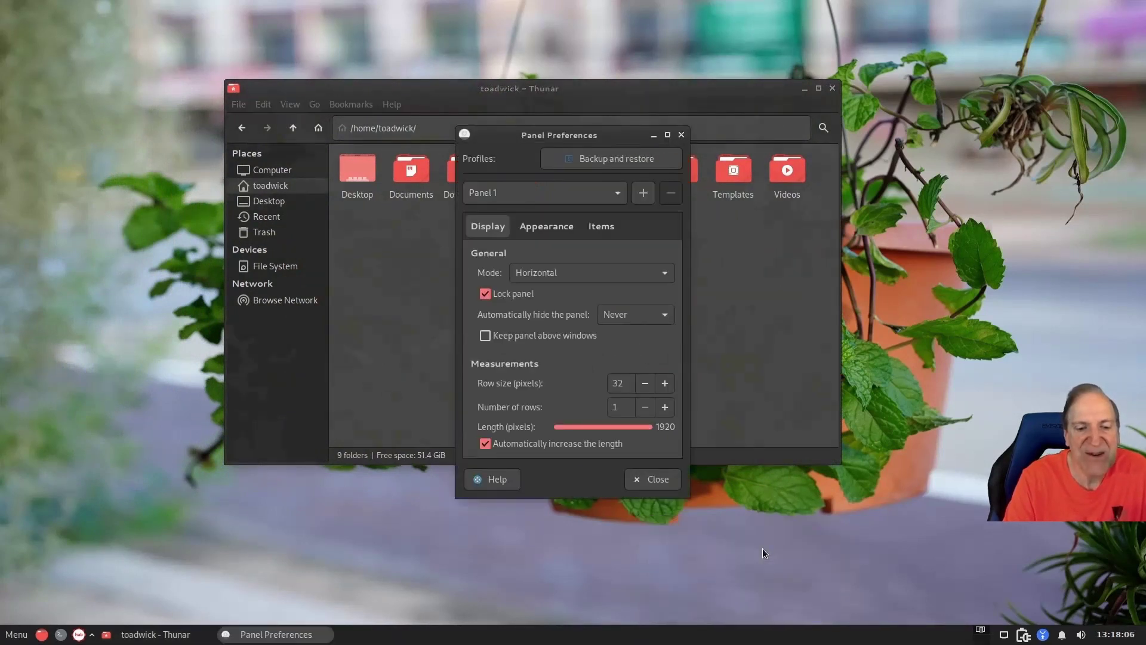
{"action": "left_click_drag", "start_coordinate": [512, 155], "coordinate": [339, 190]}
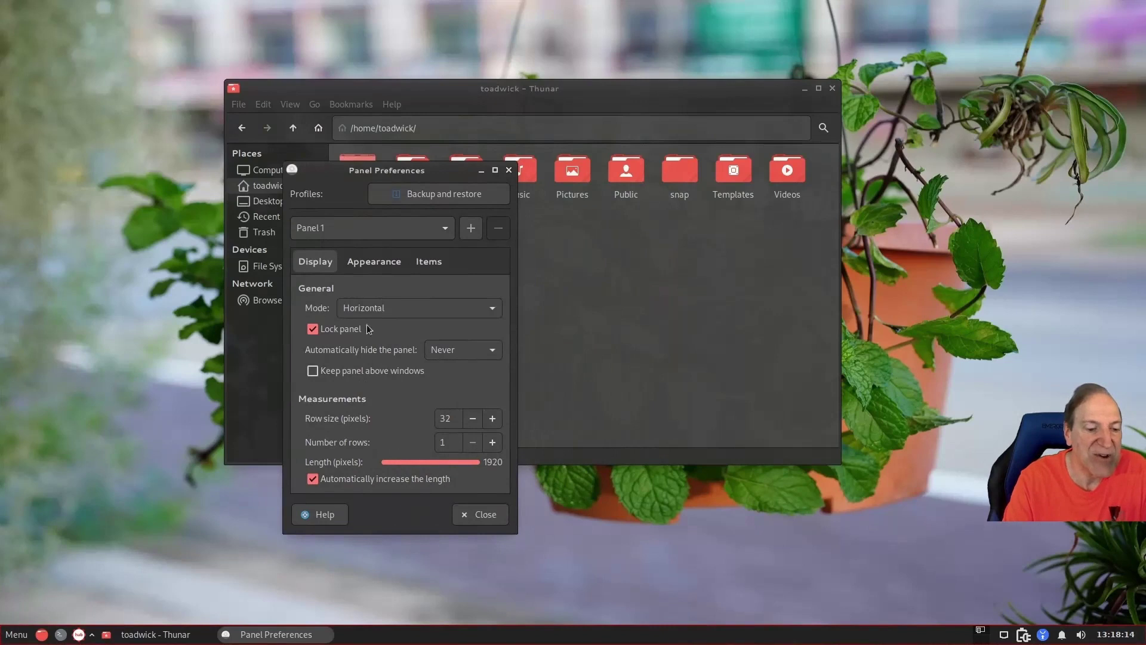
{"action": "left_click", "coordinate": [370, 265]}
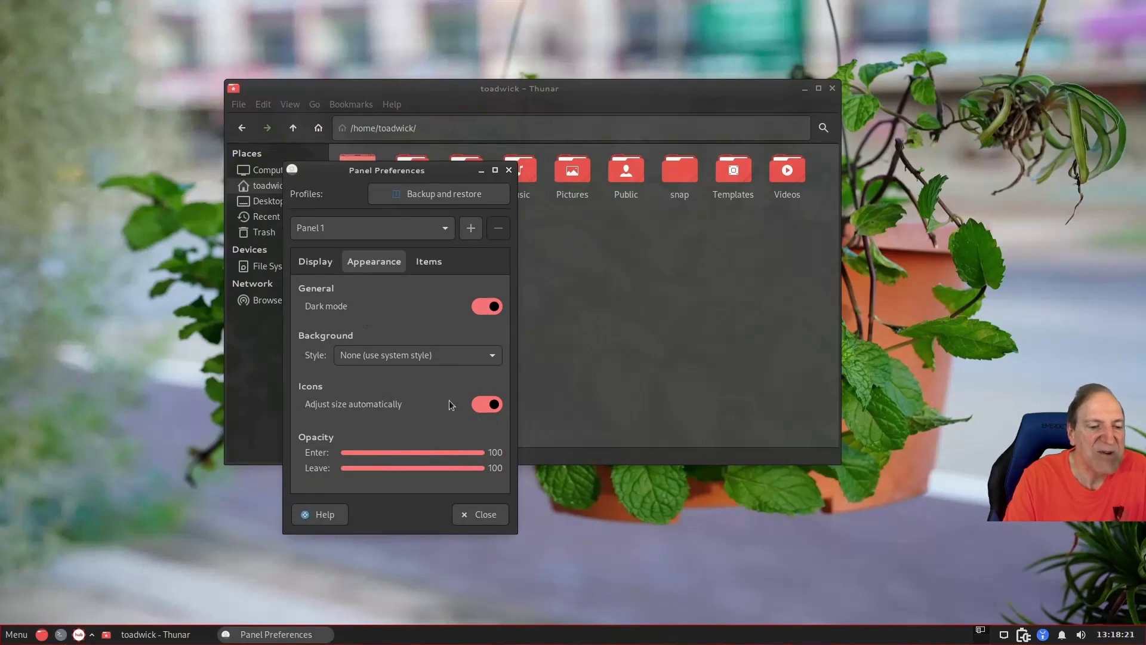
{"action": "left_click", "coordinate": [434, 264]}
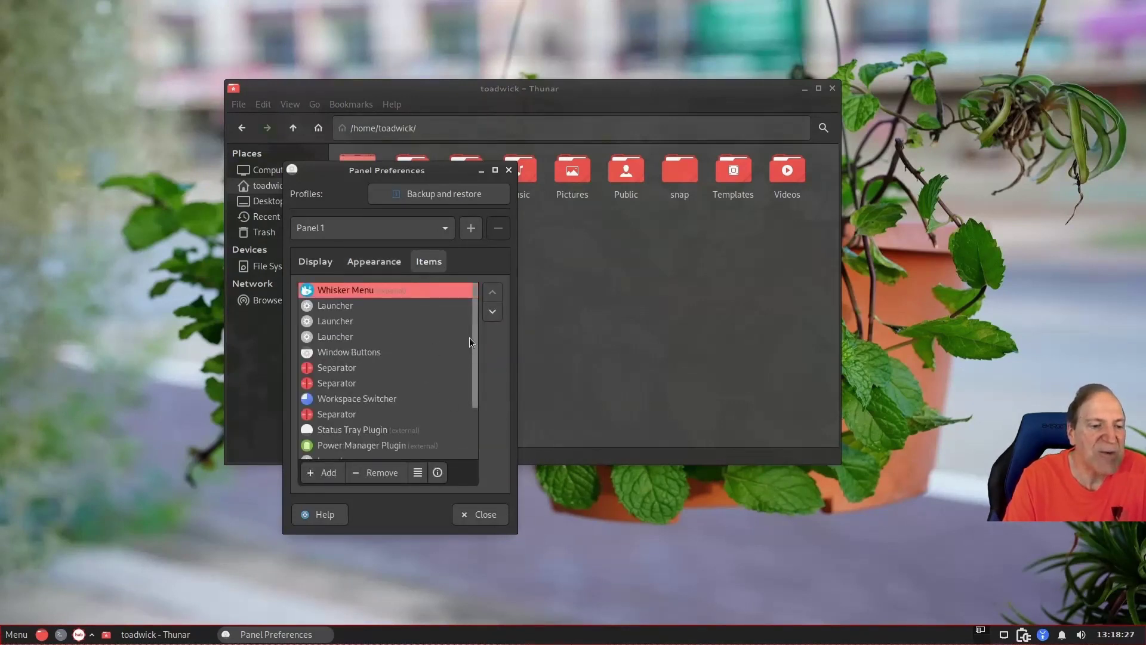
{"action": "left_click_drag", "start_coordinate": [475, 332], "coordinate": [481, 385]}
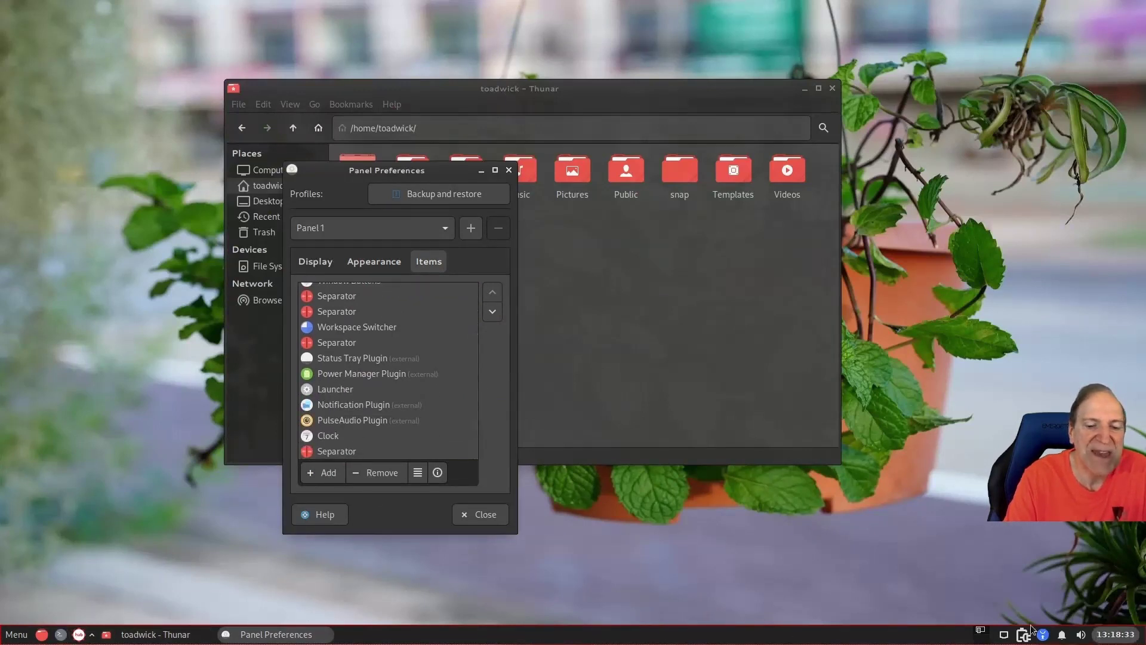
Step: Search the new items available for the panel for "weather"
{"action": "left_click", "coordinate": [332, 471]}
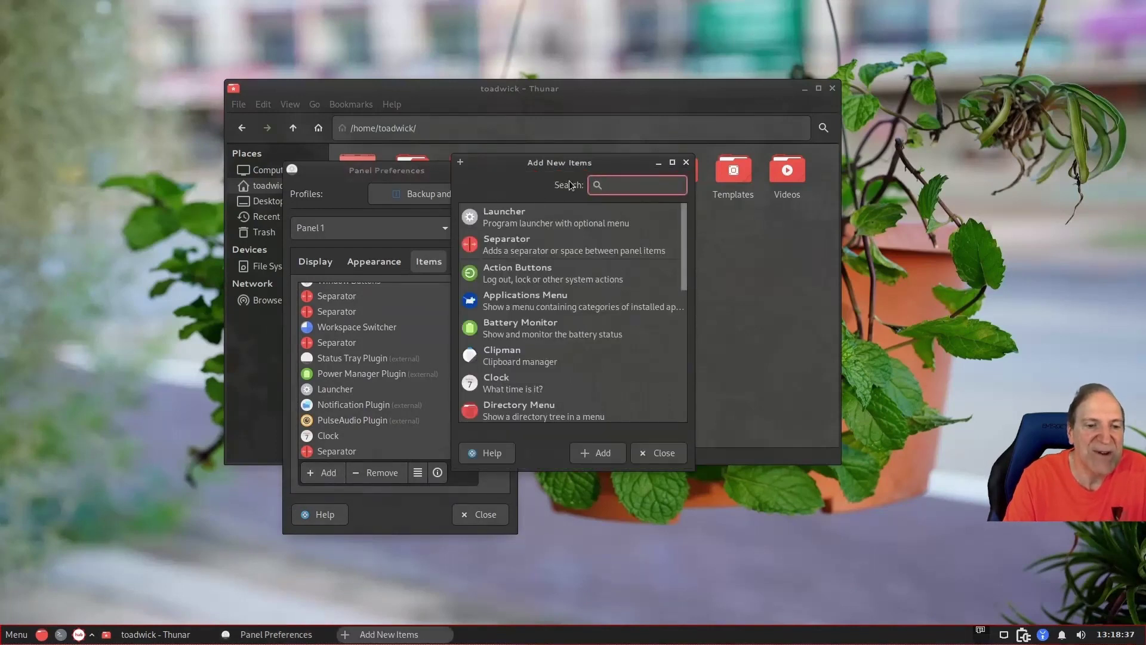
{"action": "type", "text": "wea"}
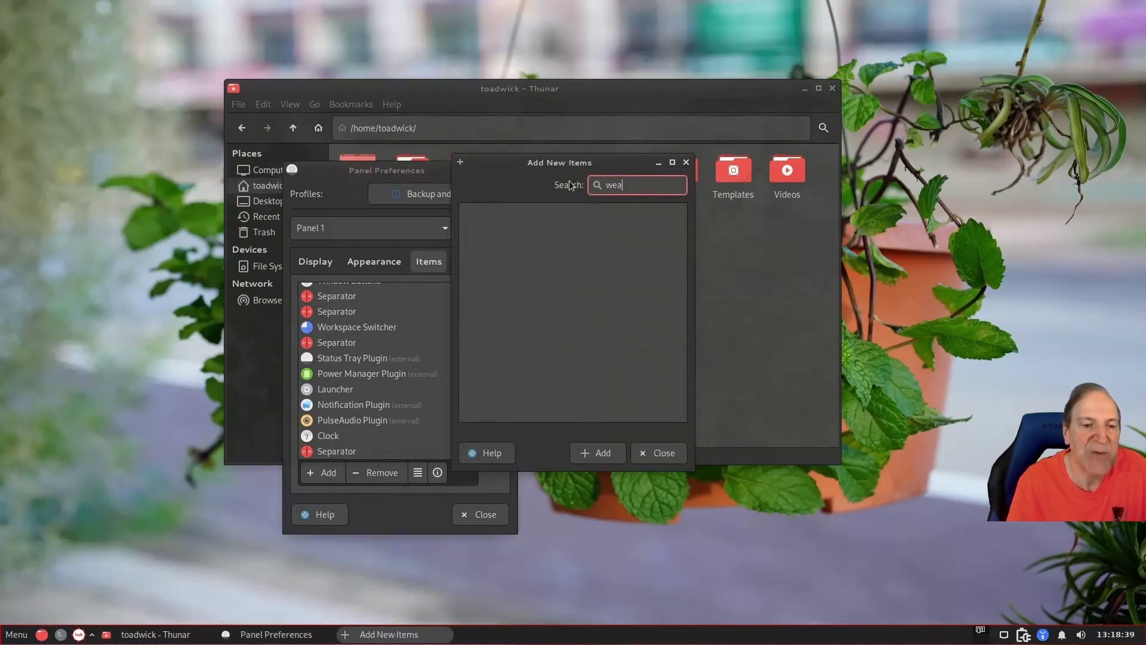
{"action": "type", "text": "ther"}
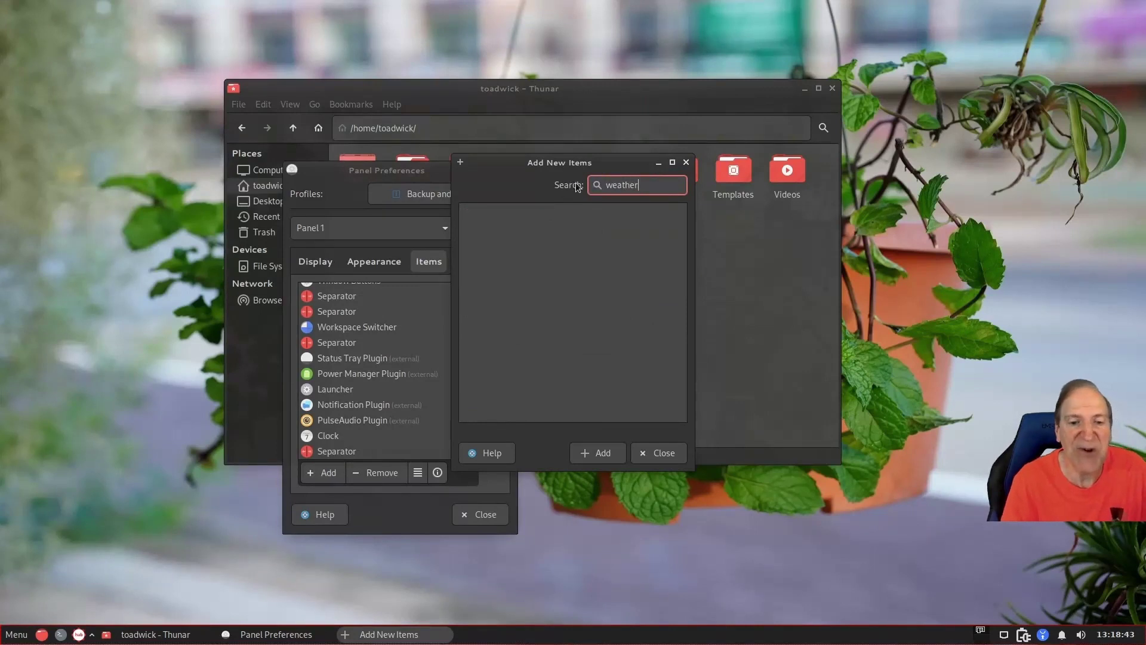
Step: Search the apt repositories for xfce4-weather-plugin in a new terminal with enlarged text
{"action": "key", "text": "ctrl+alt+t"}
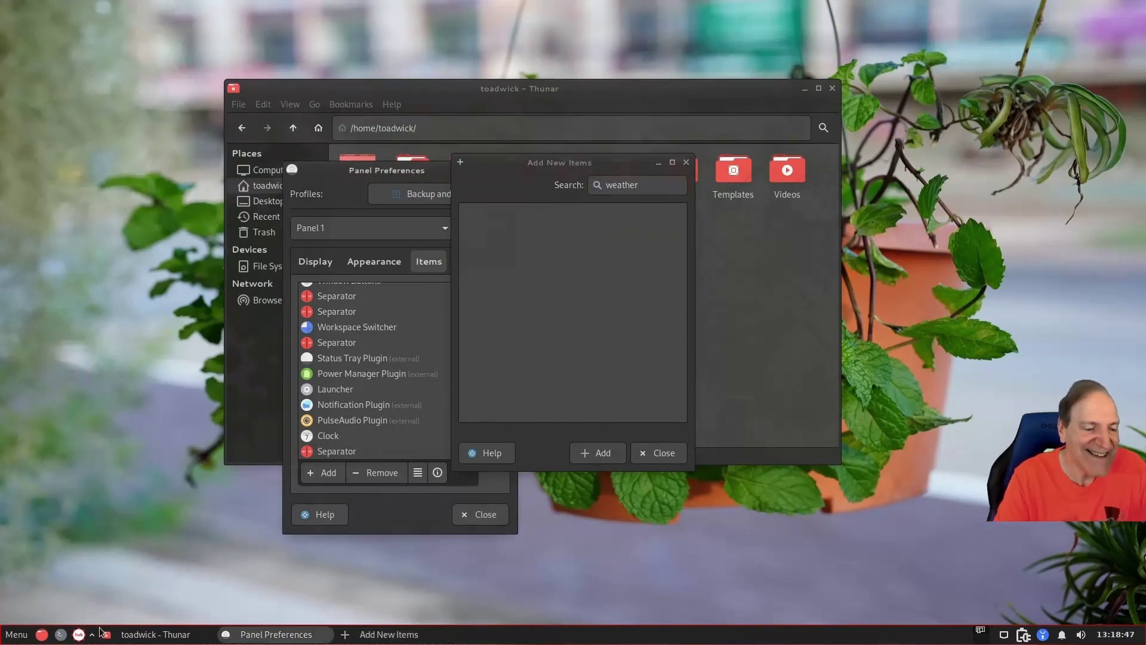
{"action": "left_click_drag", "start_coordinate": [753, 290], "coordinate": [465, 238]}
{"action": "key", "text": "ctrl+plus"}
{"action": "key", "text": "ctrl+plus"}
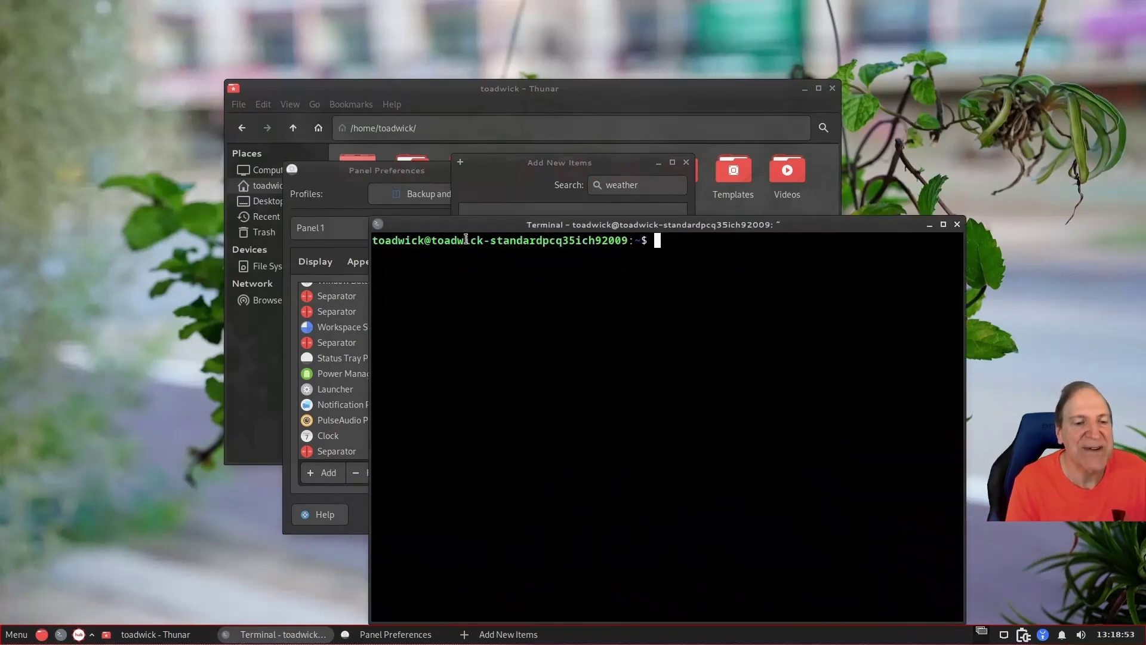
{"action": "type", "text": "apt search "}
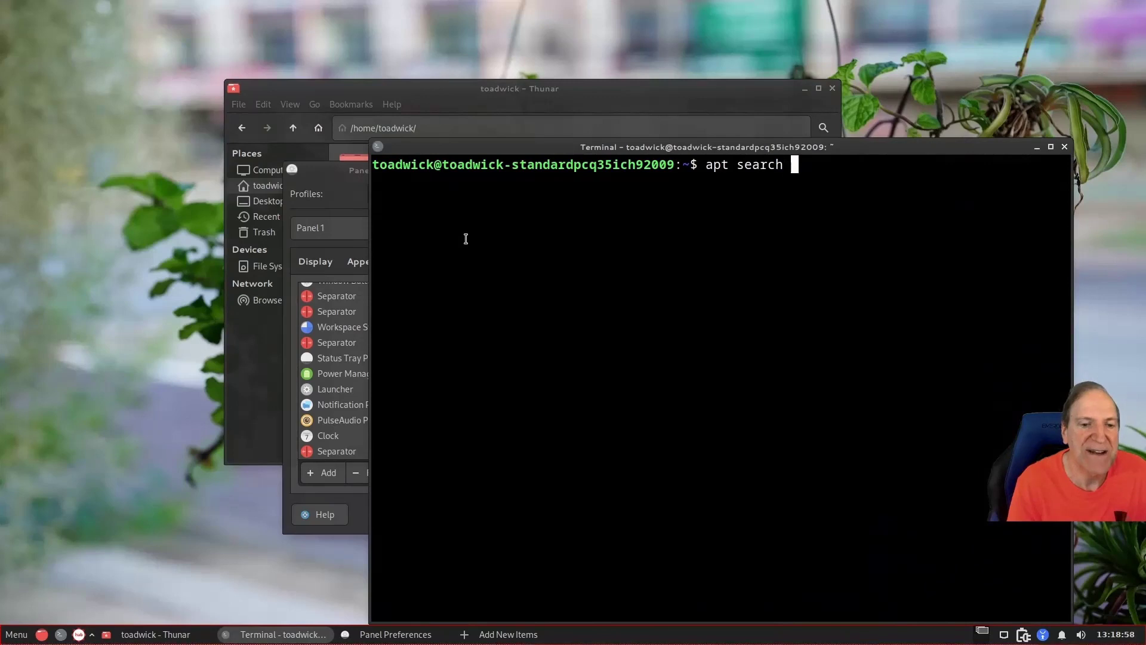
{"action": "type", "text": "xfce4"}
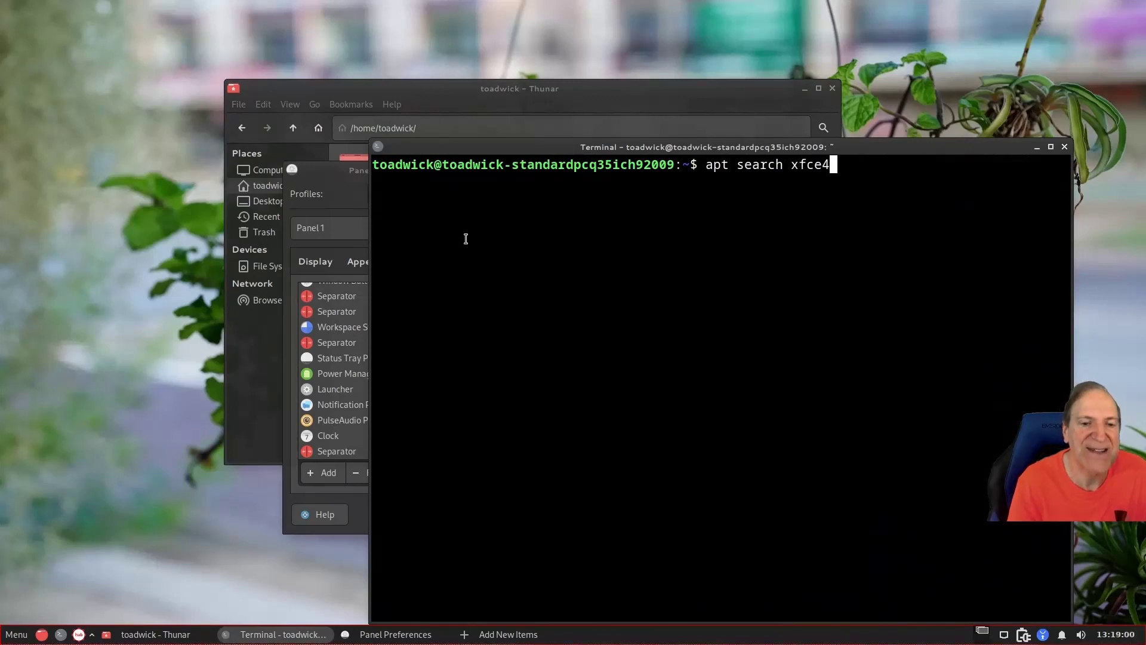
{"action": "type", "text": "-weather"}
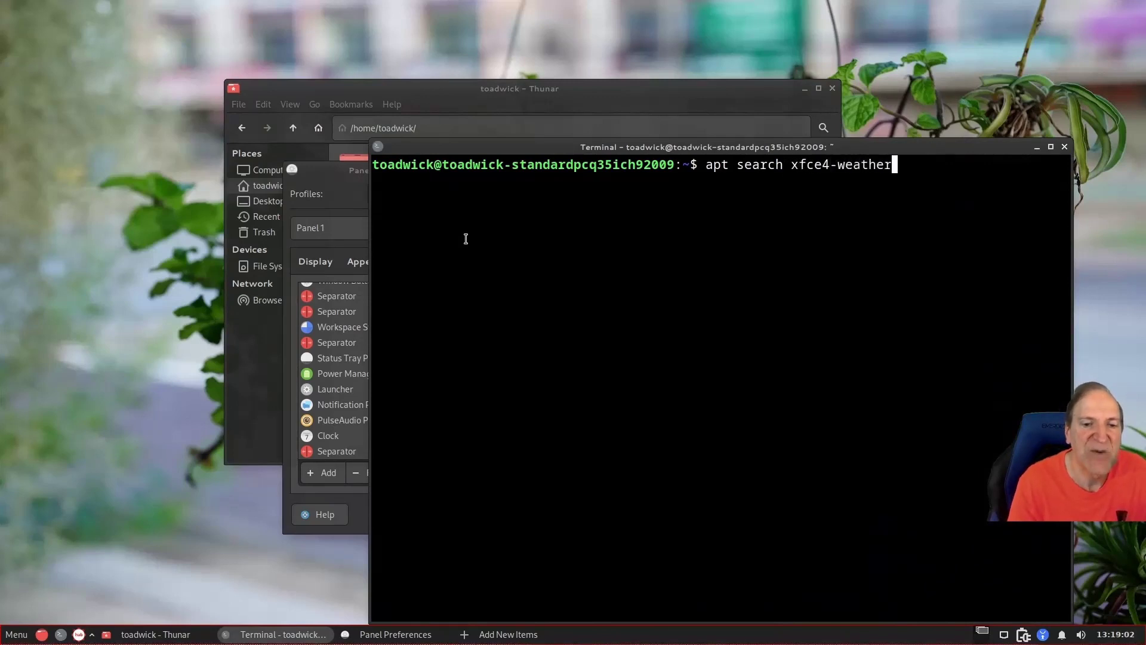
{"action": "type", "text": "-plugin"}
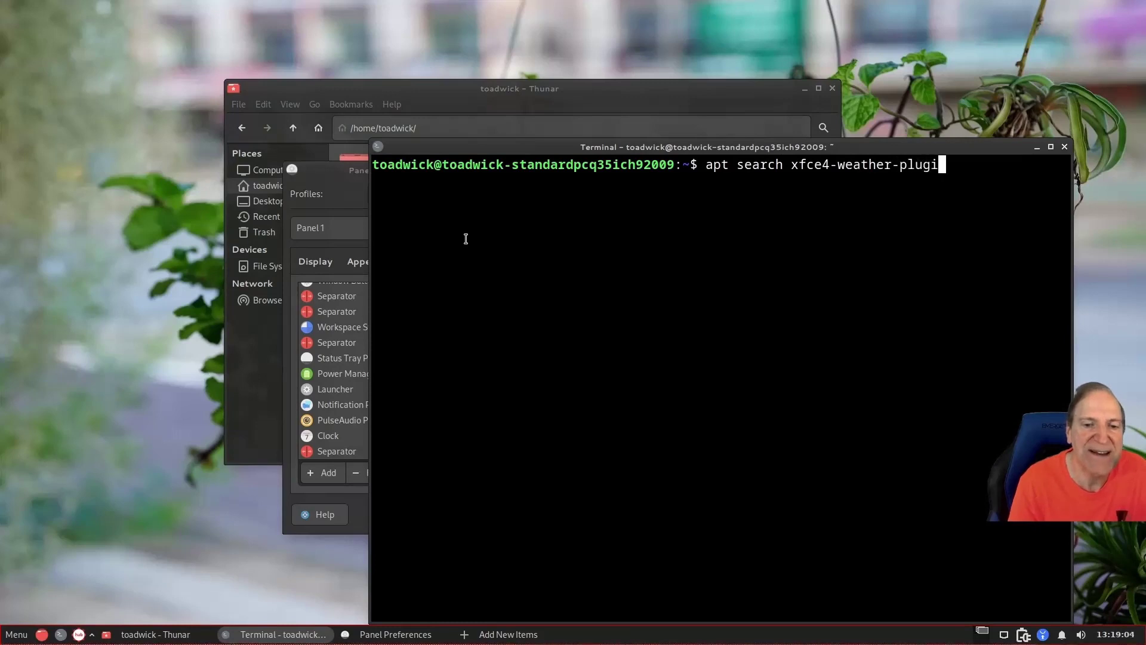
{"action": "key", "text": "Return"}
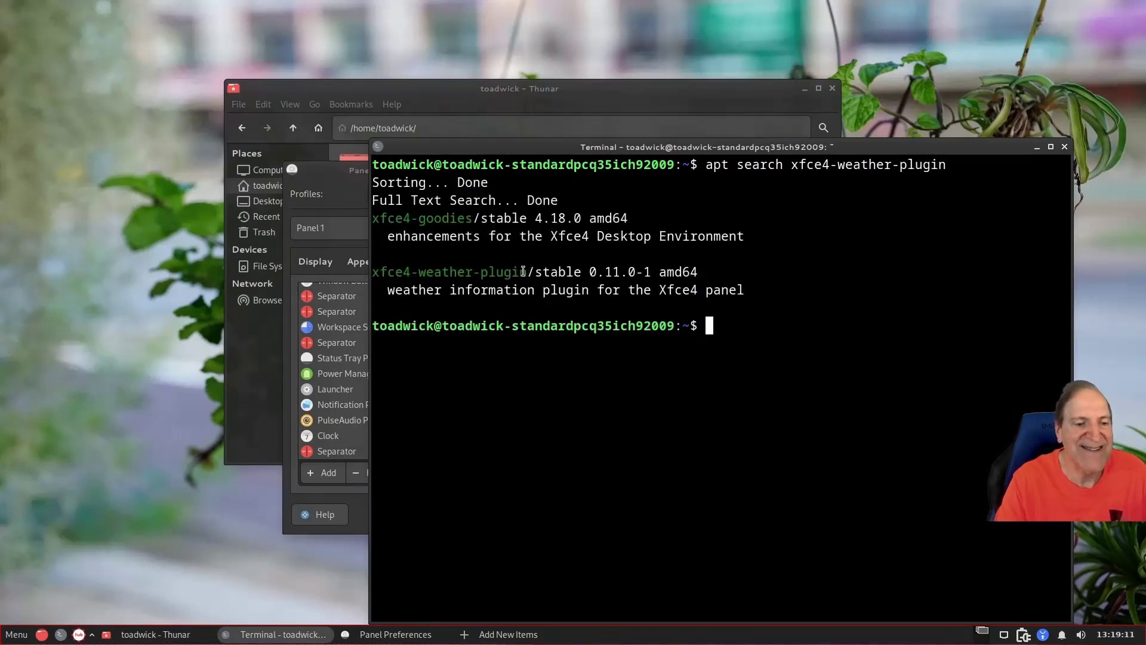
Step: Install xfce4-weather-plugin with sudo apt install, entering the account password at the sudo prompt
{"action": "left_click_drag", "start_coordinate": [527, 272], "coordinate": [367, 271]}
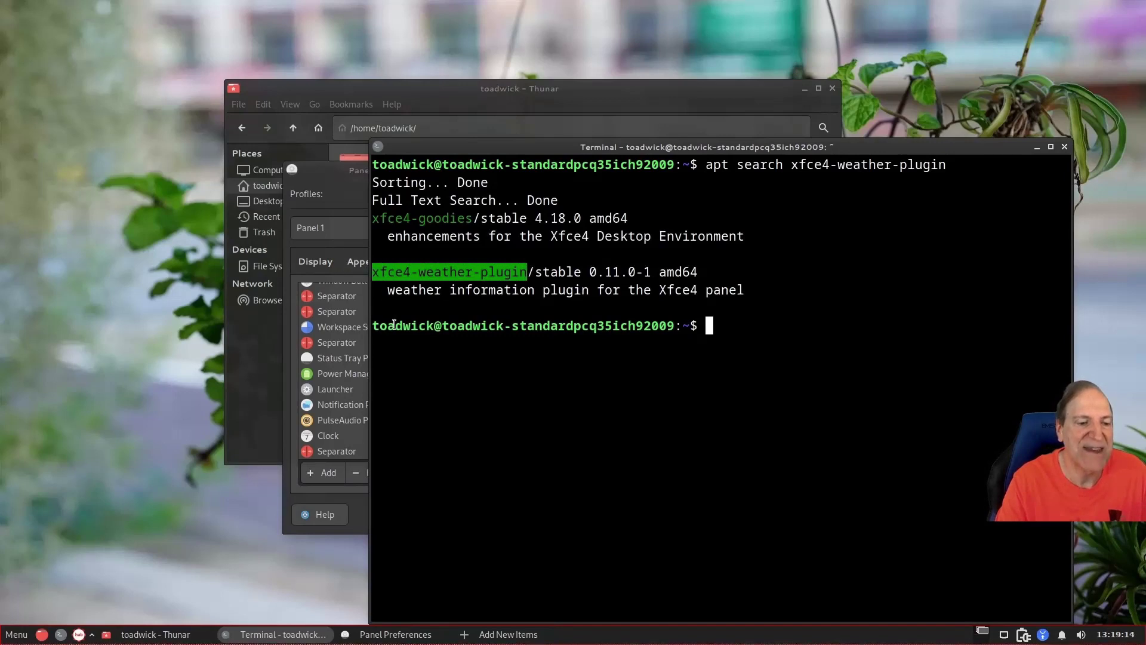
{"action": "left_click", "coordinate": [666, 362]}
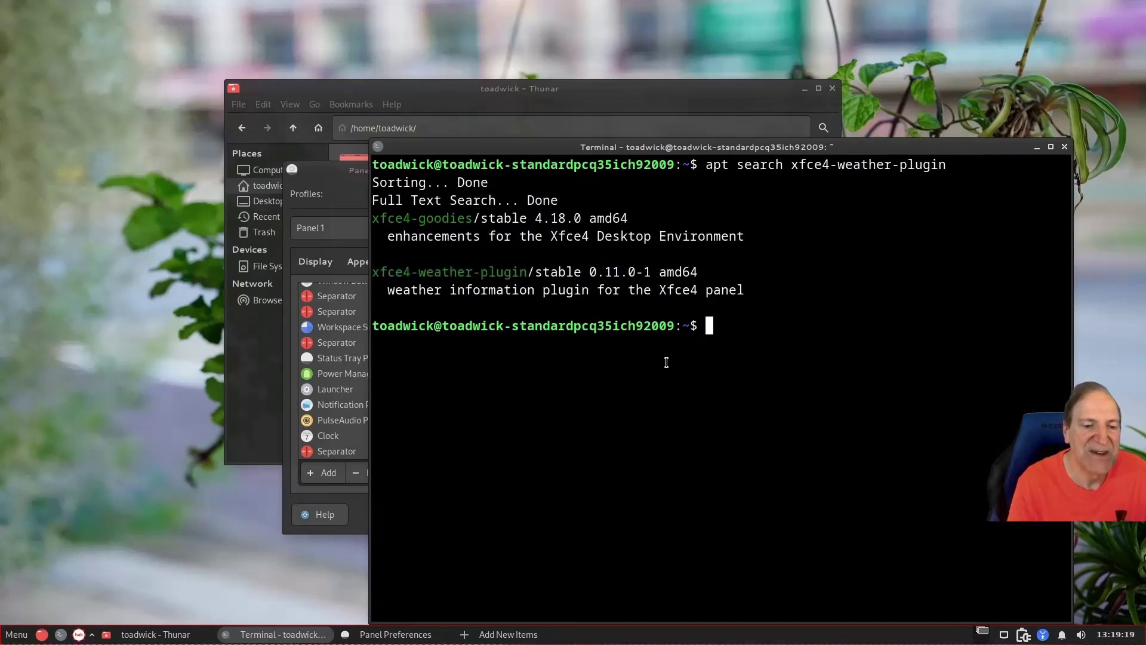
{"action": "type", "text": "sudo apt i"}
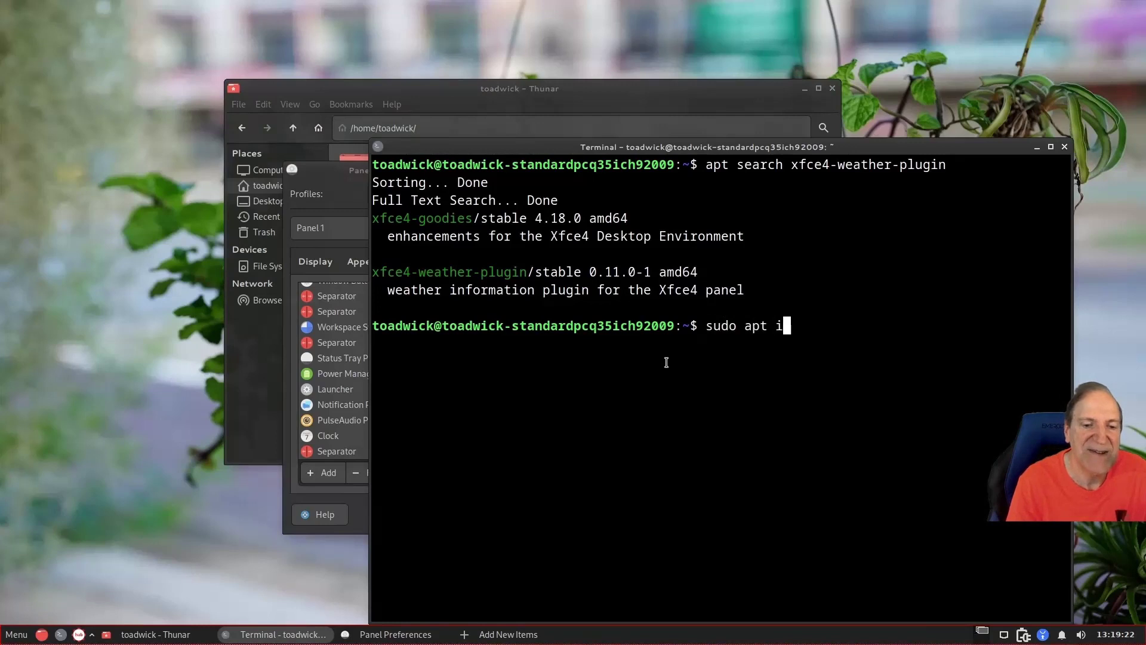
{"action": "type", "text": "nstall"}
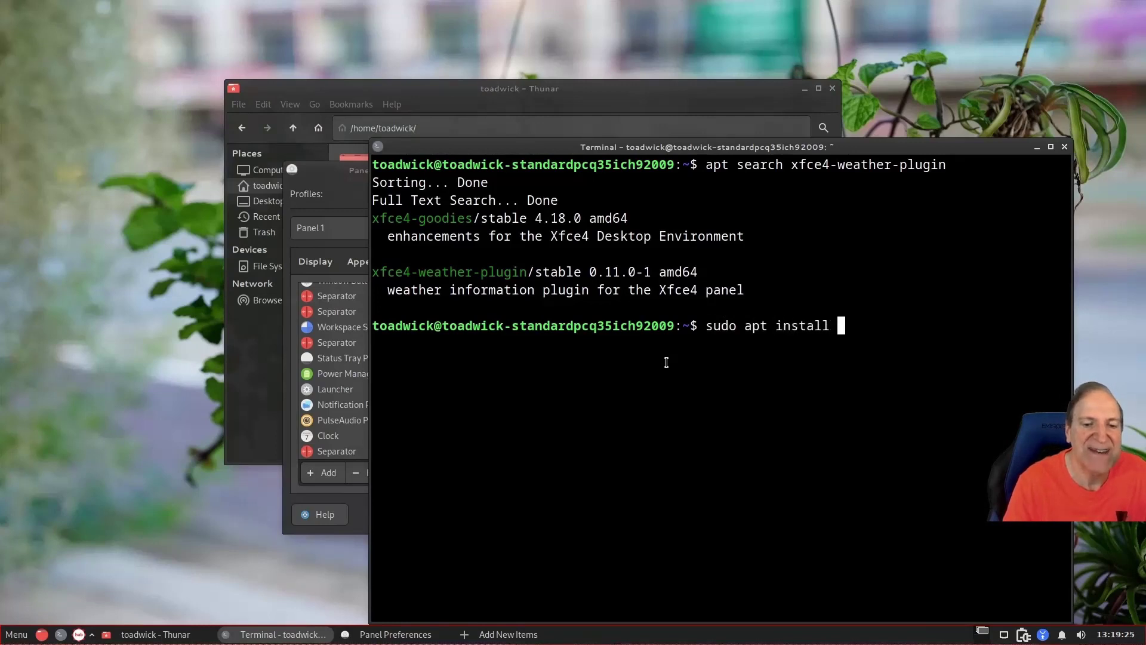
{"action": "middle_click", "coordinate": [666, 363]}
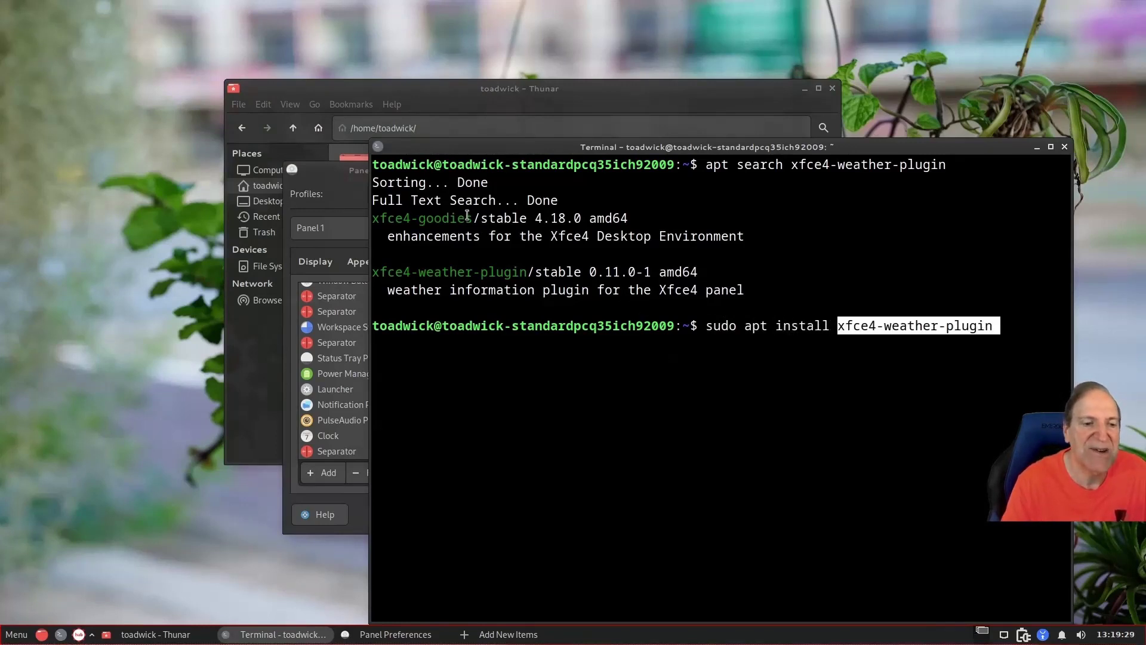
{"action": "key", "text": "Return"}
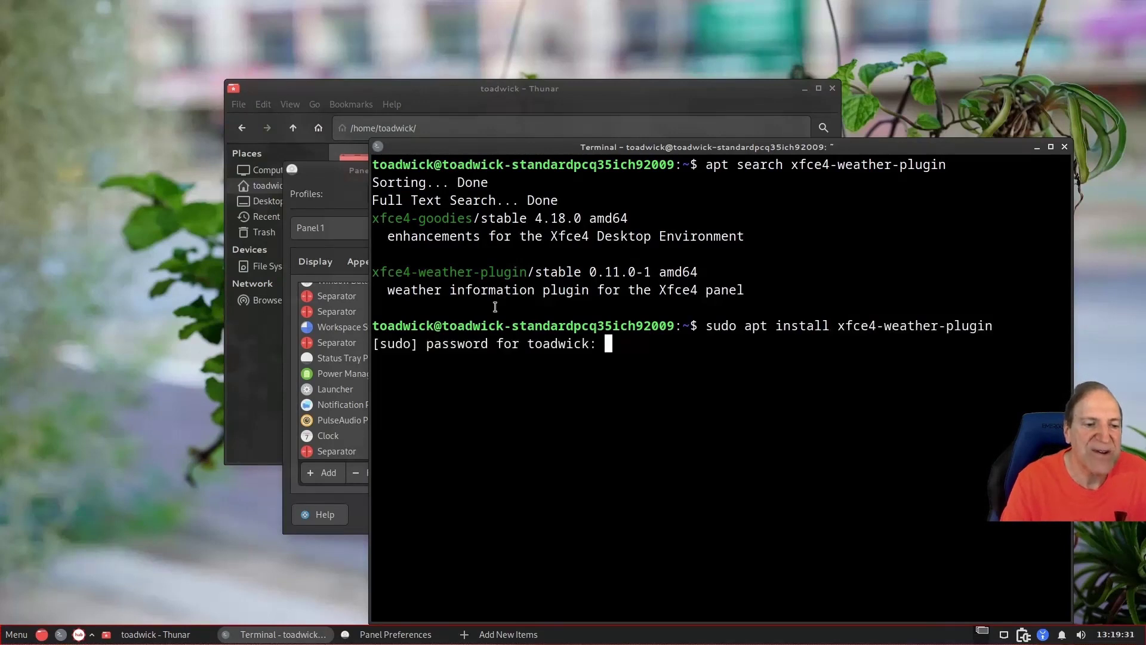
{"action": "key", "text": "Return"}
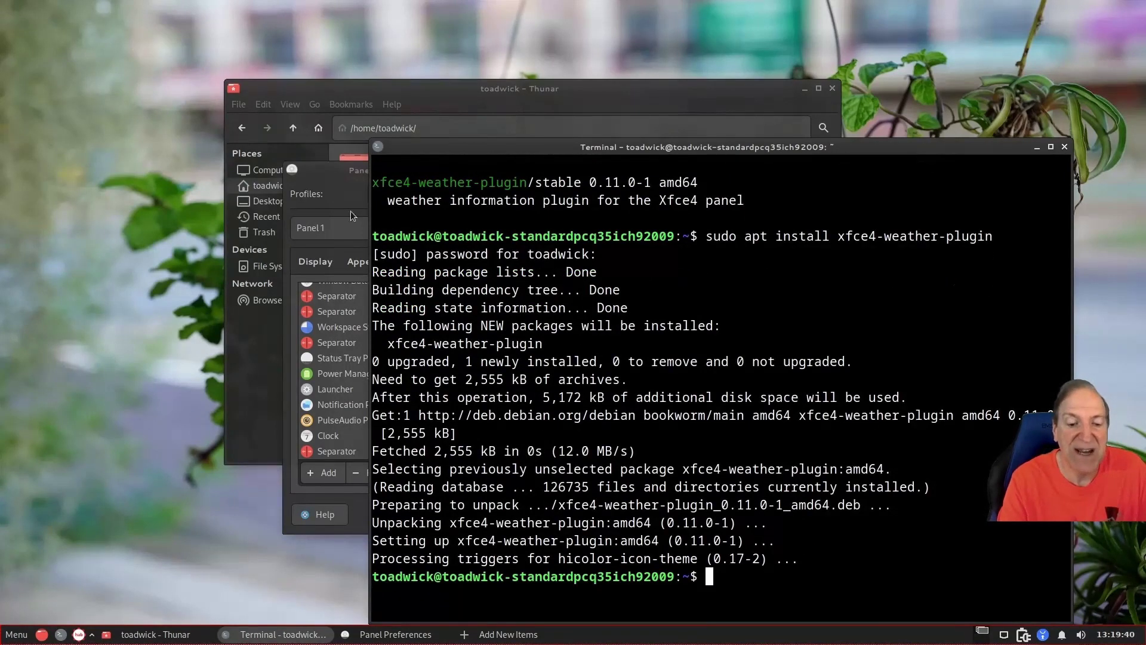
Step: Add the Weather Update item to Panel 1 and close the list of new items
{"action": "left_click", "coordinate": [334, 177]}
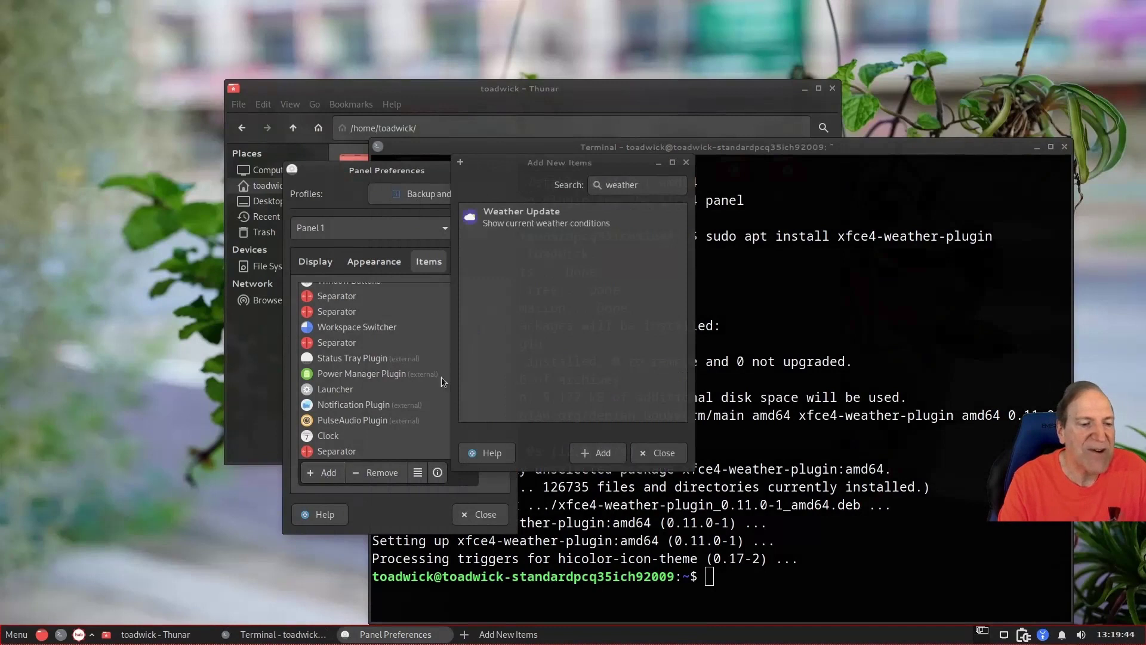
{"action": "left_click", "coordinate": [494, 223]}
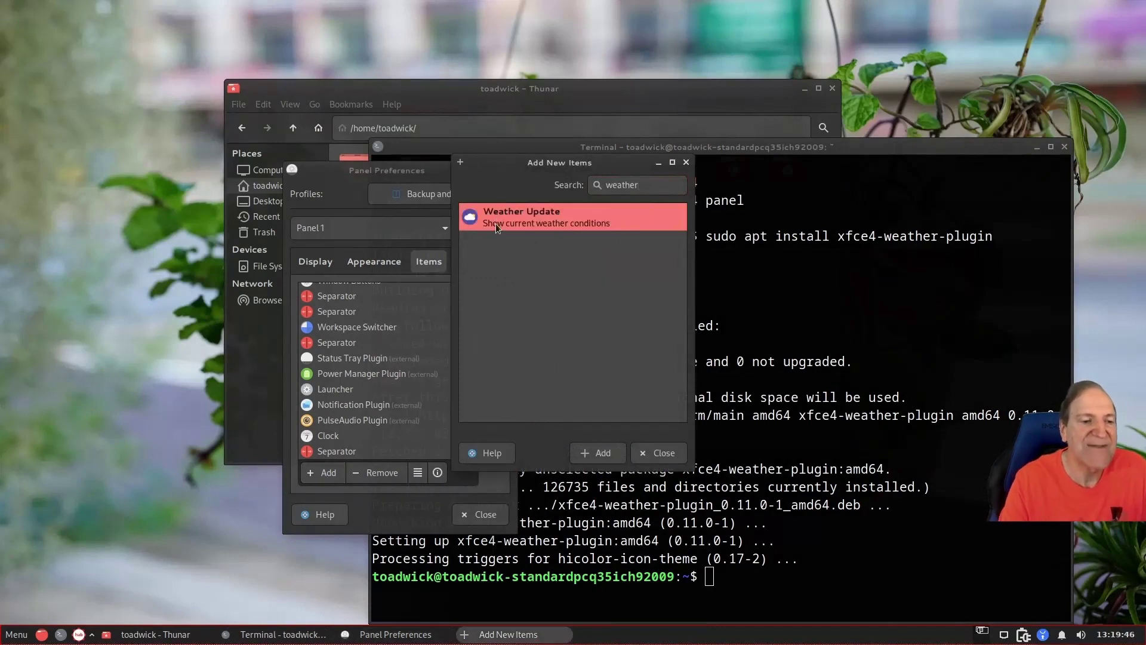
{"action": "left_click", "coordinate": [590, 455]}
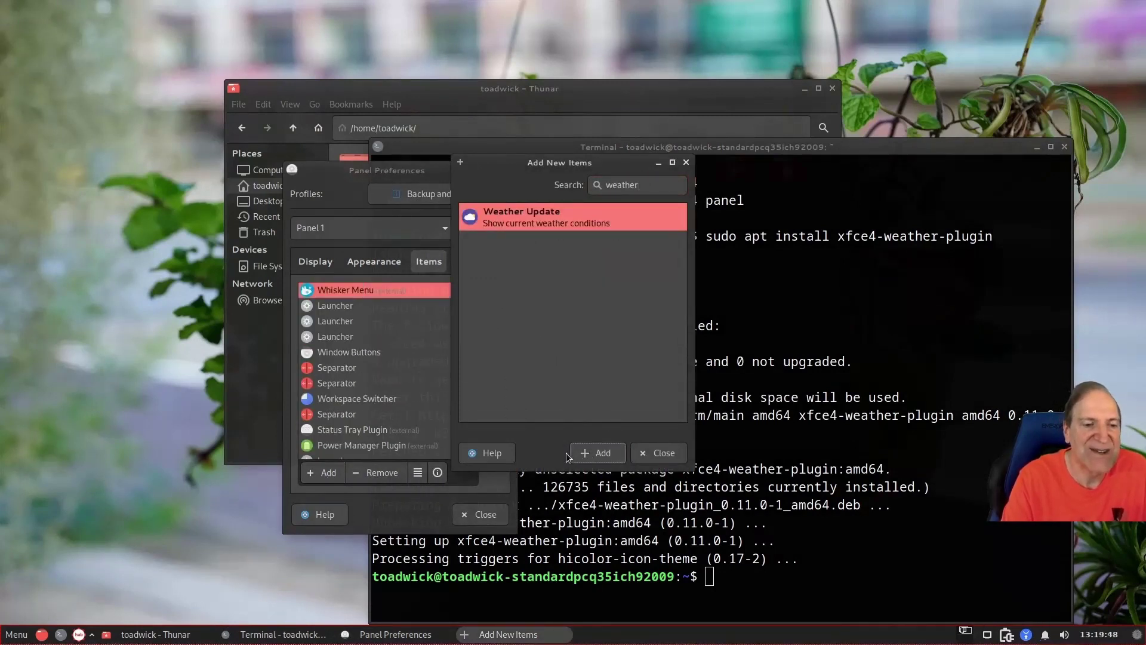
{"action": "left_click", "coordinate": [654, 455]}
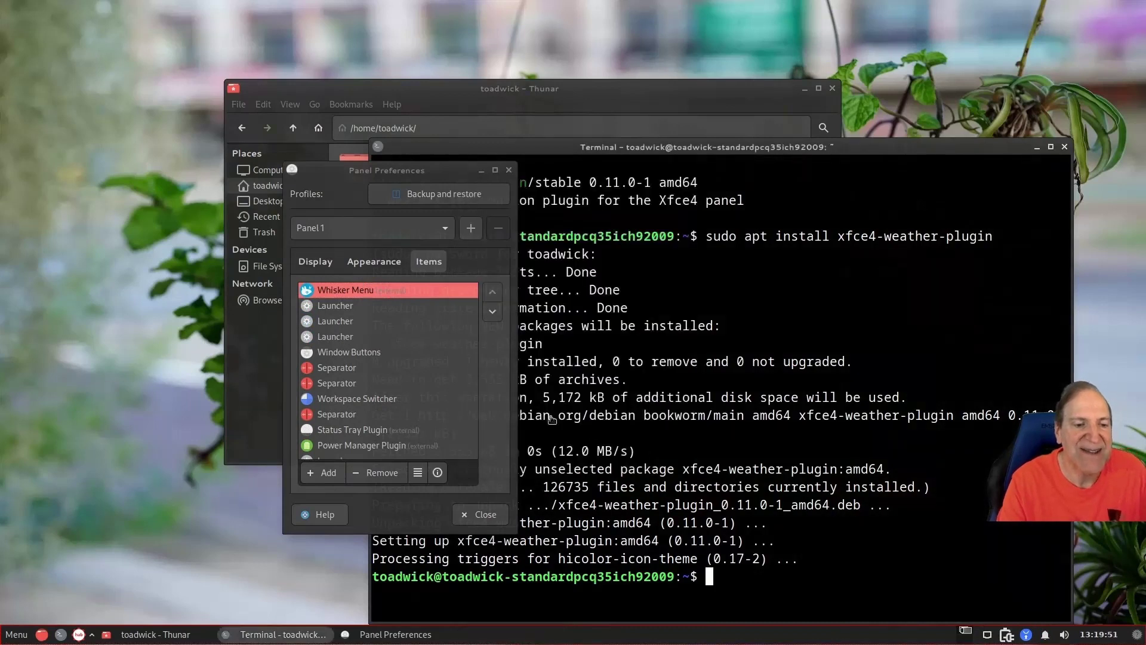
Step: Move the Whisker Menu down Panel 1's item order to just after the Workspace Switcher, and close Panel Preferences
{"action": "left_click", "coordinate": [492, 312]}
{"action": "left_click", "coordinate": [493, 312]}
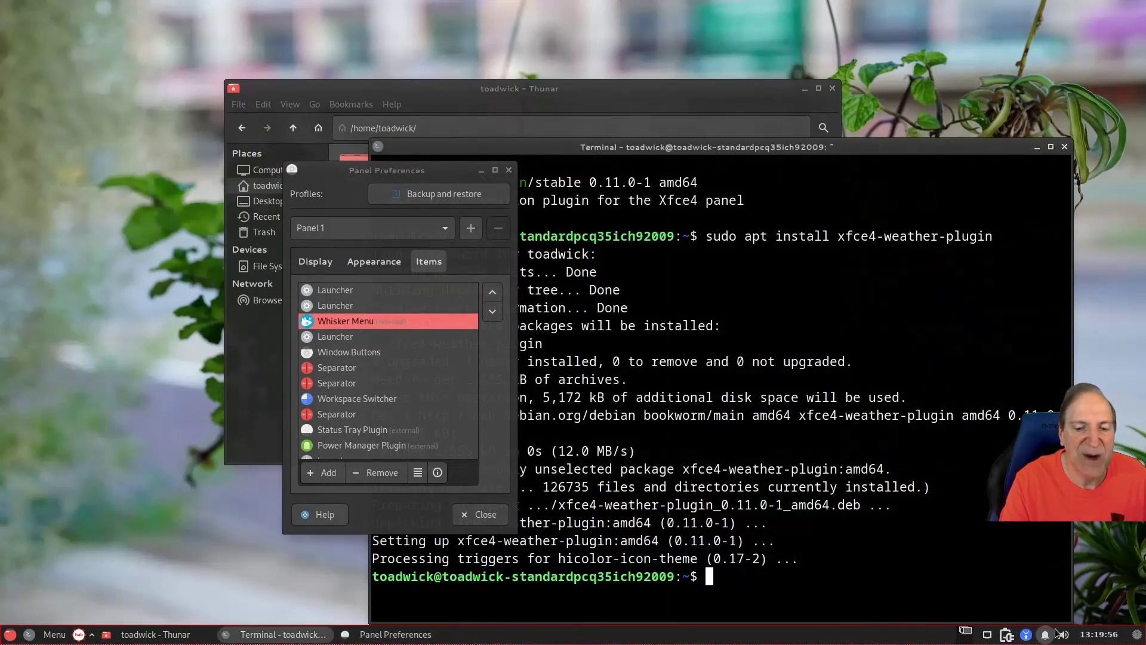
{"action": "left_click", "coordinate": [492, 312]}
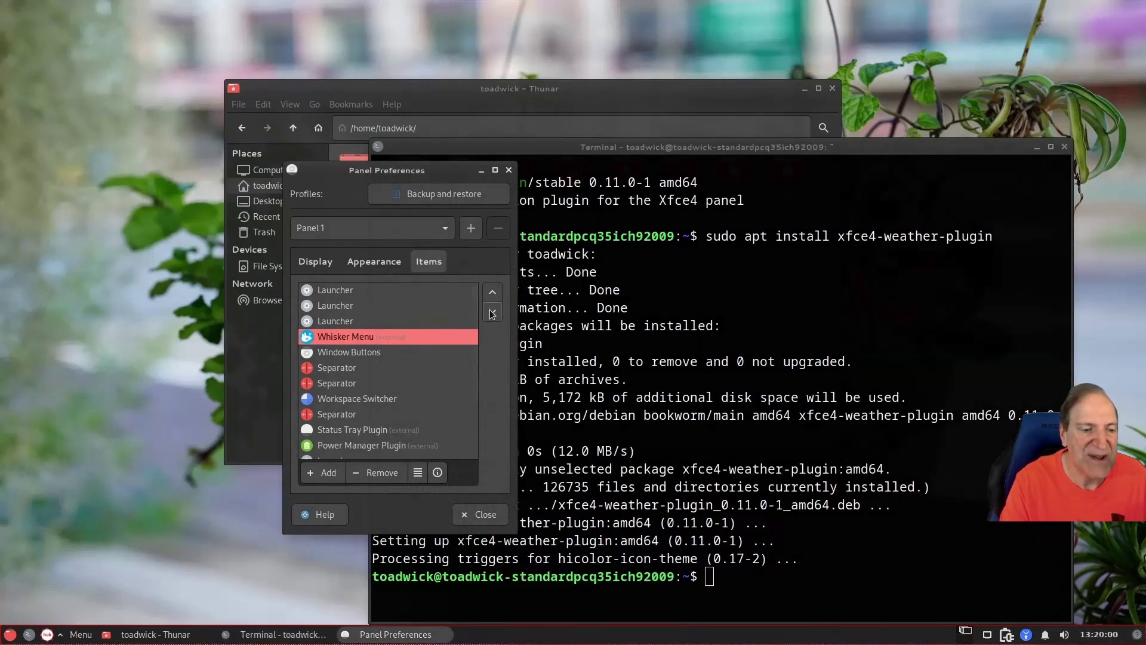
{"action": "left_click", "coordinate": [493, 312]}
{"action": "left_click", "coordinate": [492, 312]}
{"action": "left_click", "coordinate": [492, 313]}
{"action": "left_click", "coordinate": [493, 312]}
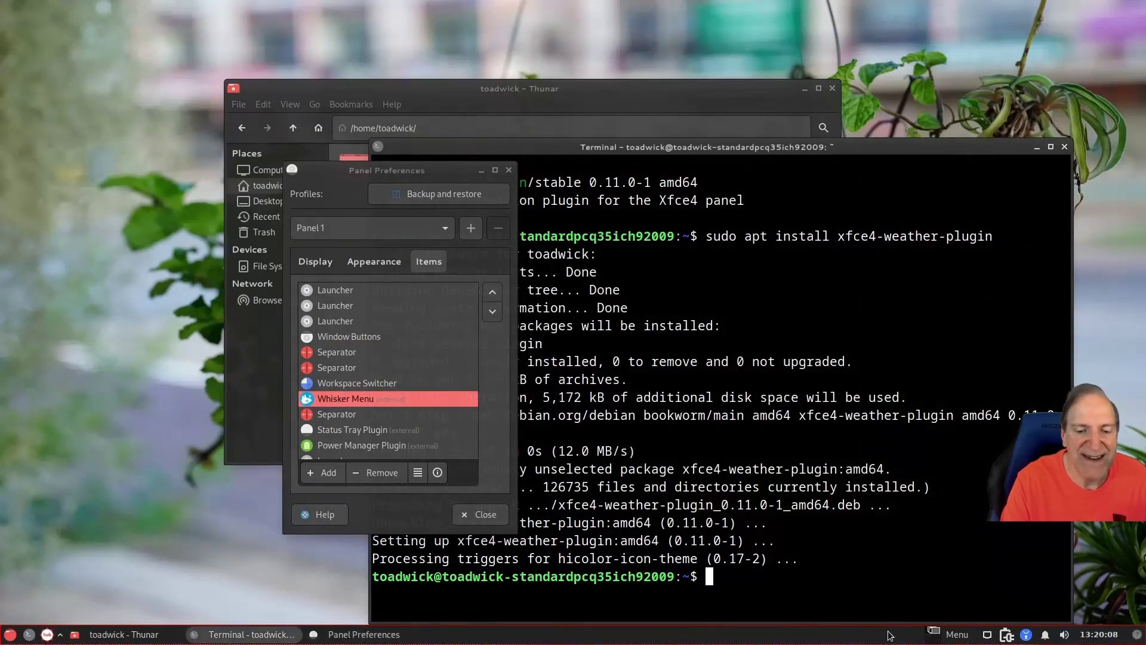
{"action": "left_click", "coordinate": [477, 513]}
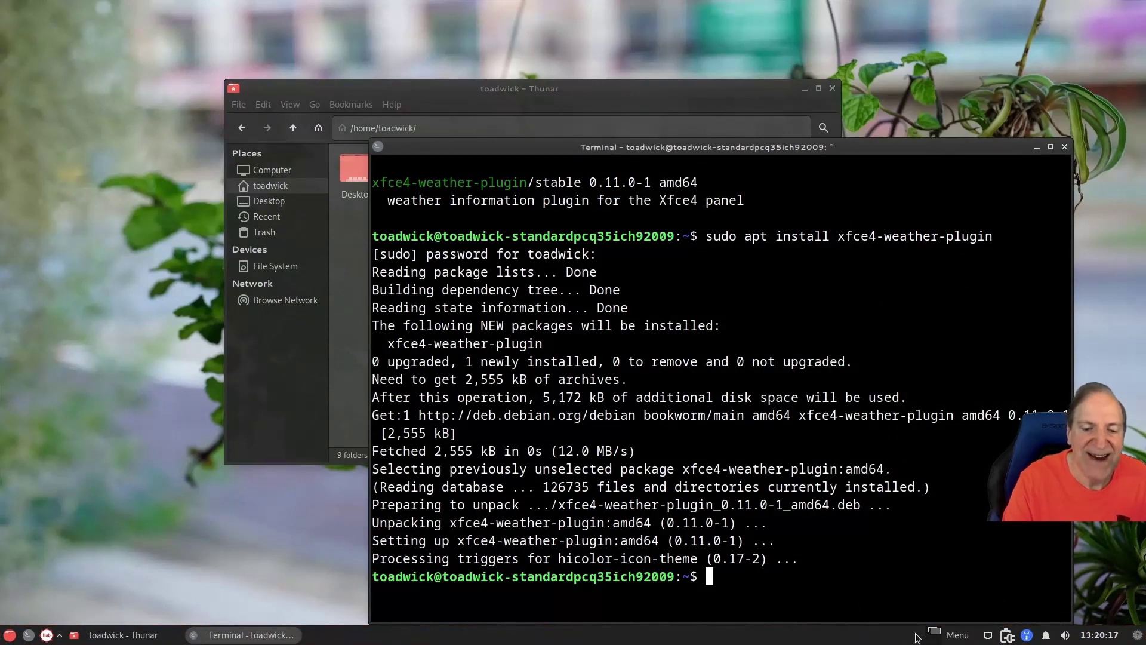
Step: Move the weather item from the far end of the panel to just before the workspace switcher
{"action": "right_click", "coordinate": [1138, 638]}
{"action": "left_click", "coordinate": [1063, 565]}
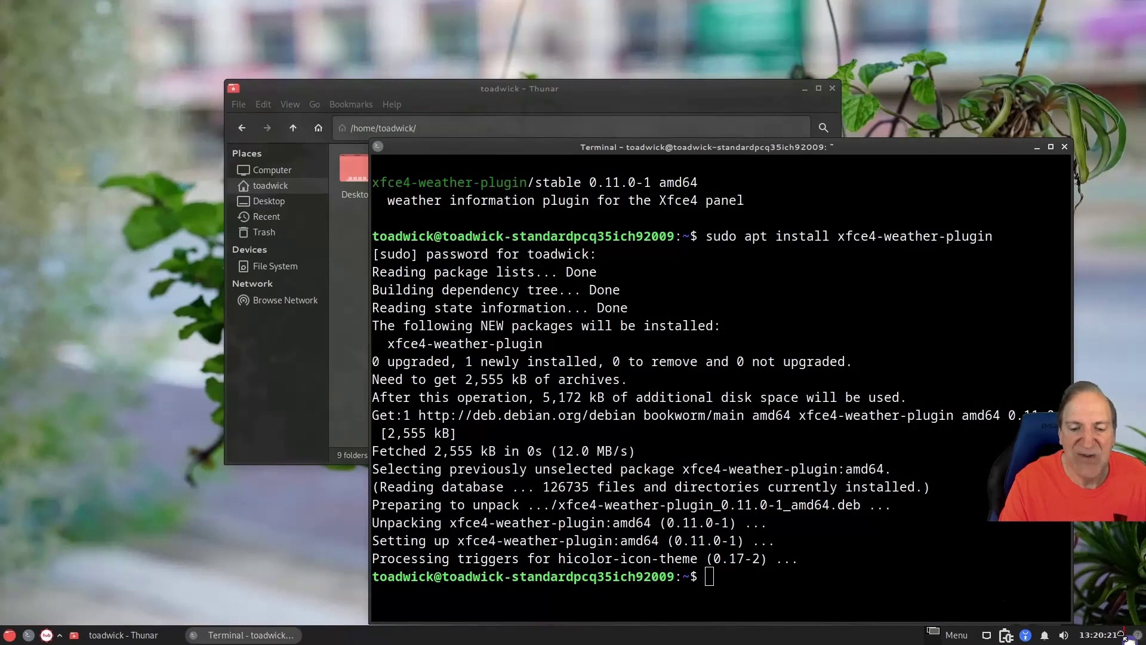
{"action": "left_click", "coordinate": [922, 636]}
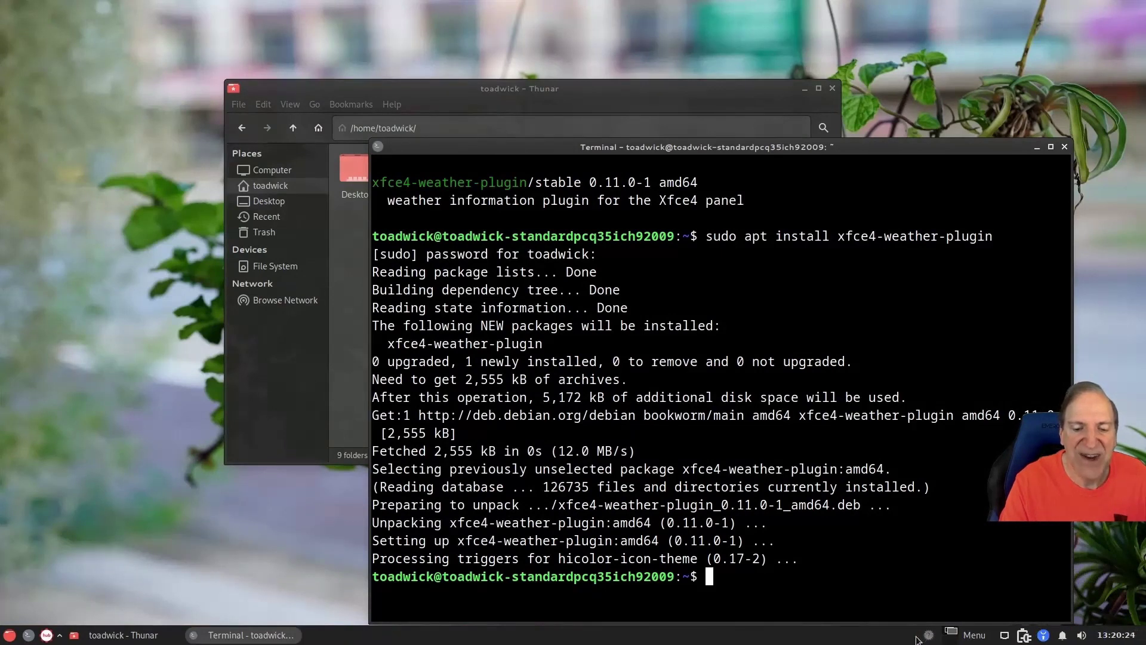
{"action": "left_click", "coordinate": [928, 638]}
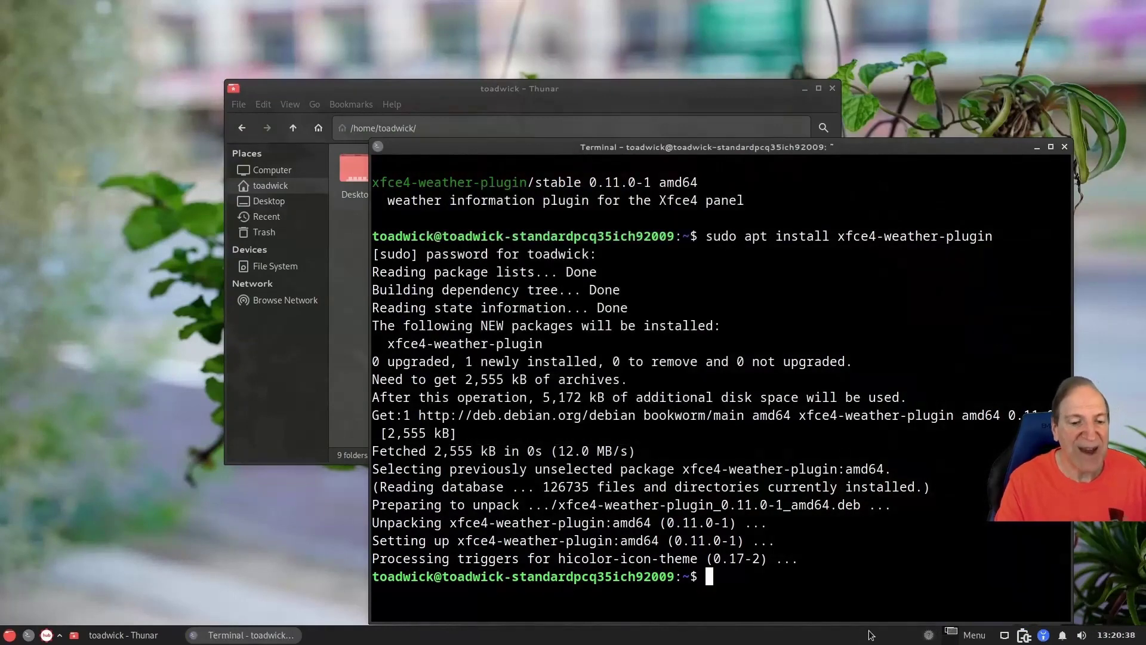
Step: Open the properties of the Weather Update item from Panel 1's items in Panel Preferences
{"action": "right_click", "coordinate": [866, 635]}
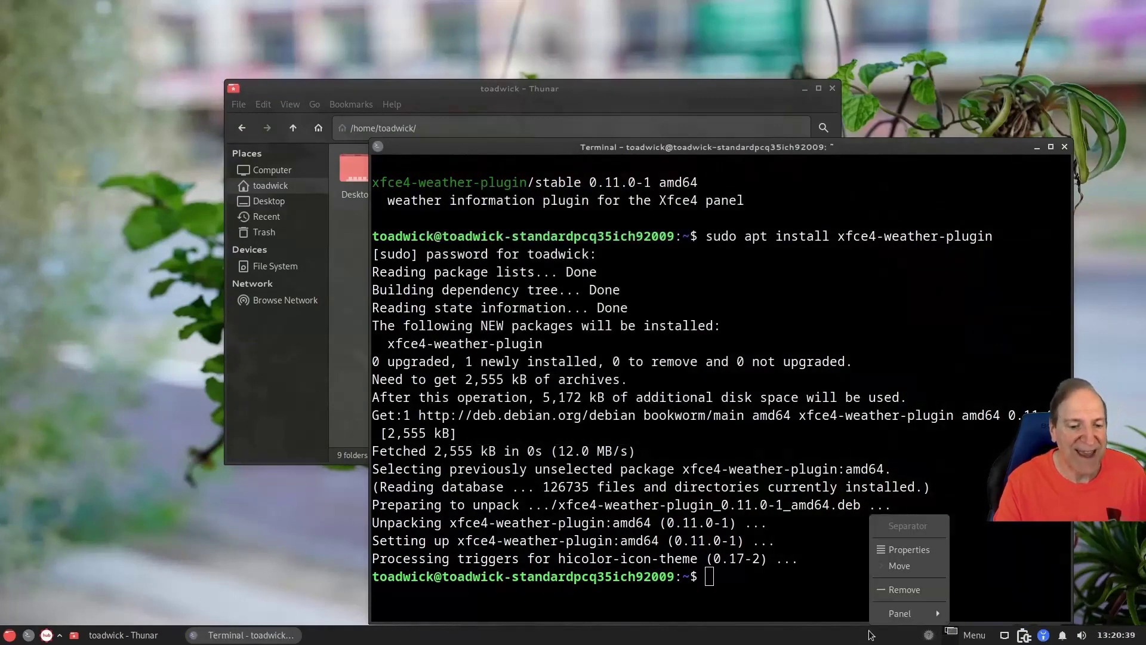
{"action": "mouse_move", "coordinate": [904, 613]}
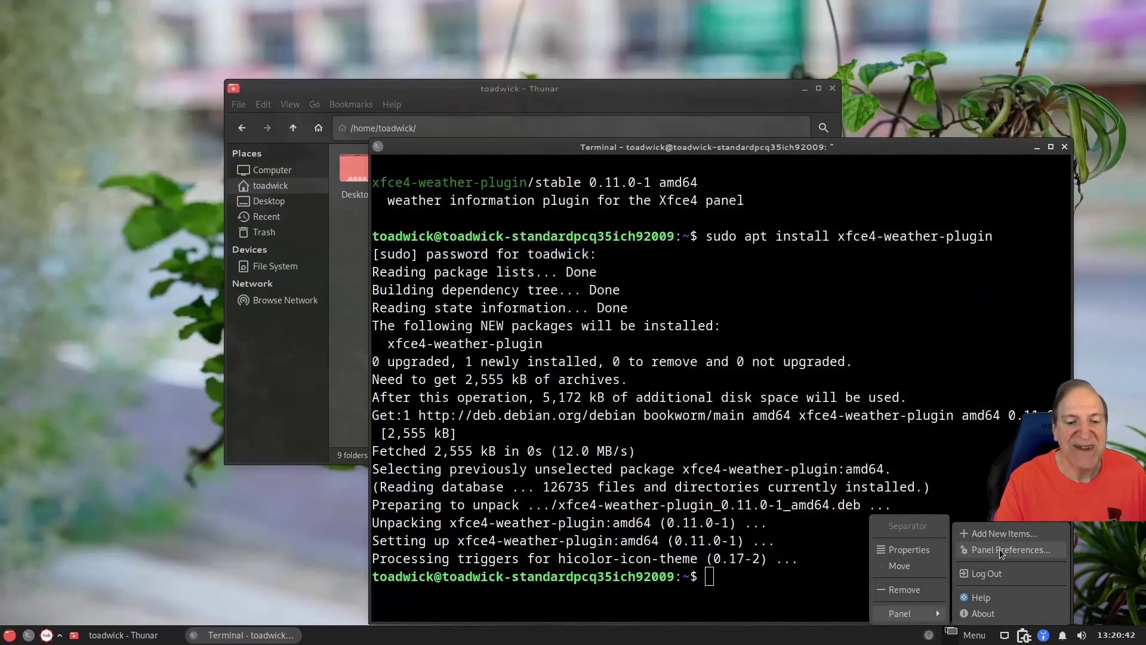
{"action": "left_click", "coordinate": [1003, 550]}
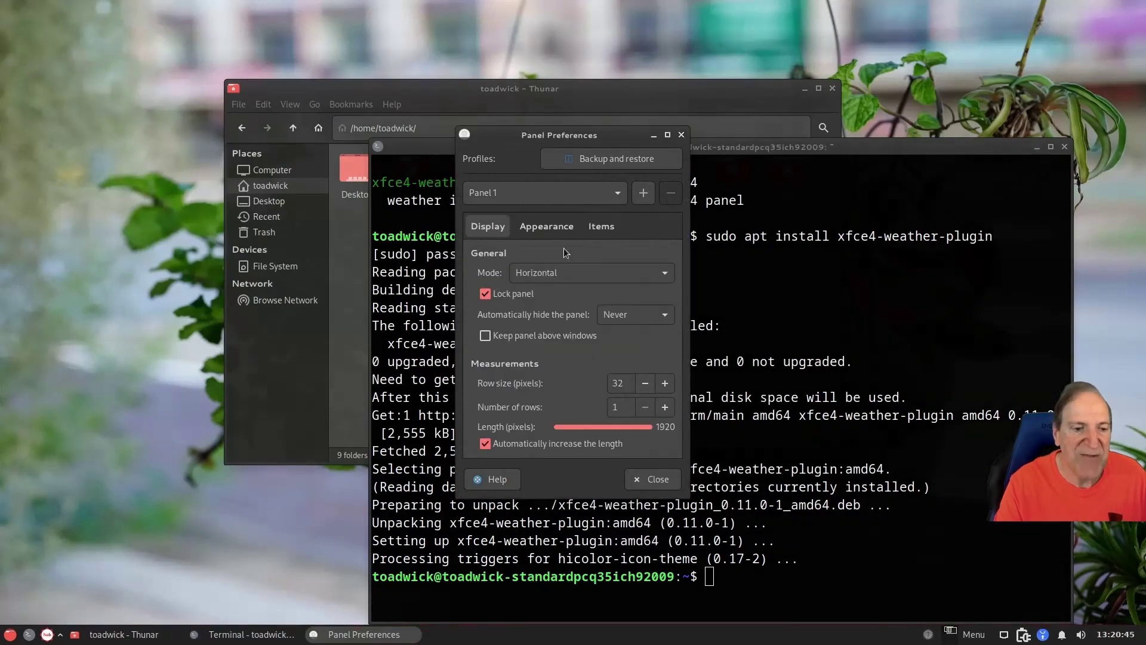
{"action": "left_click", "coordinate": [601, 226]}
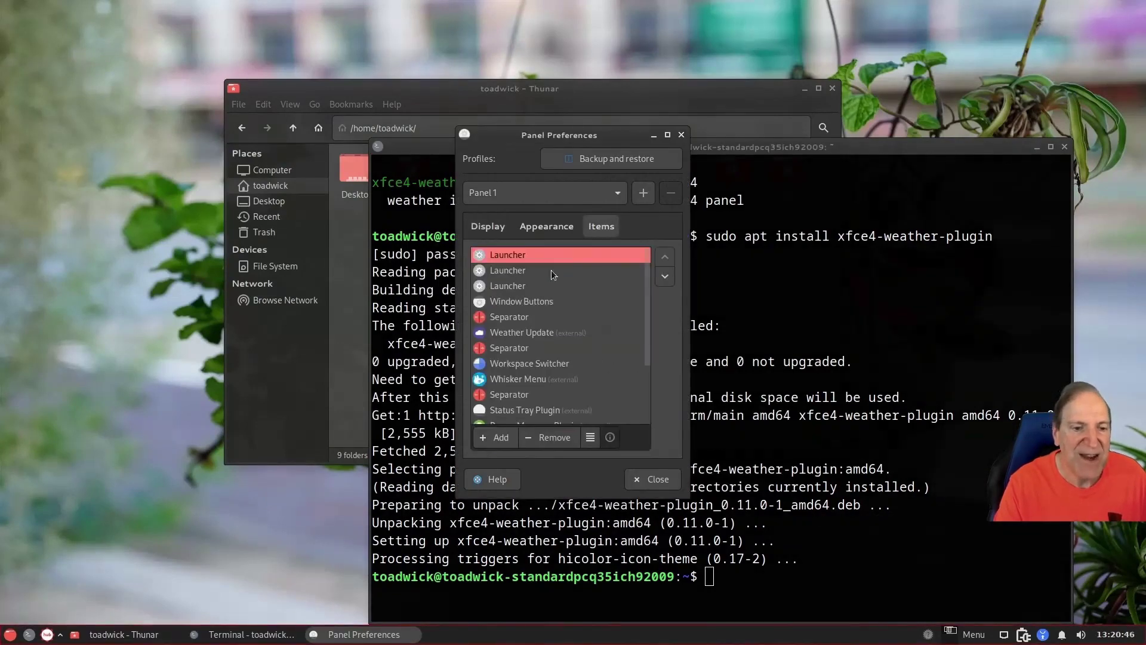
{"action": "left_click", "coordinate": [513, 337]}
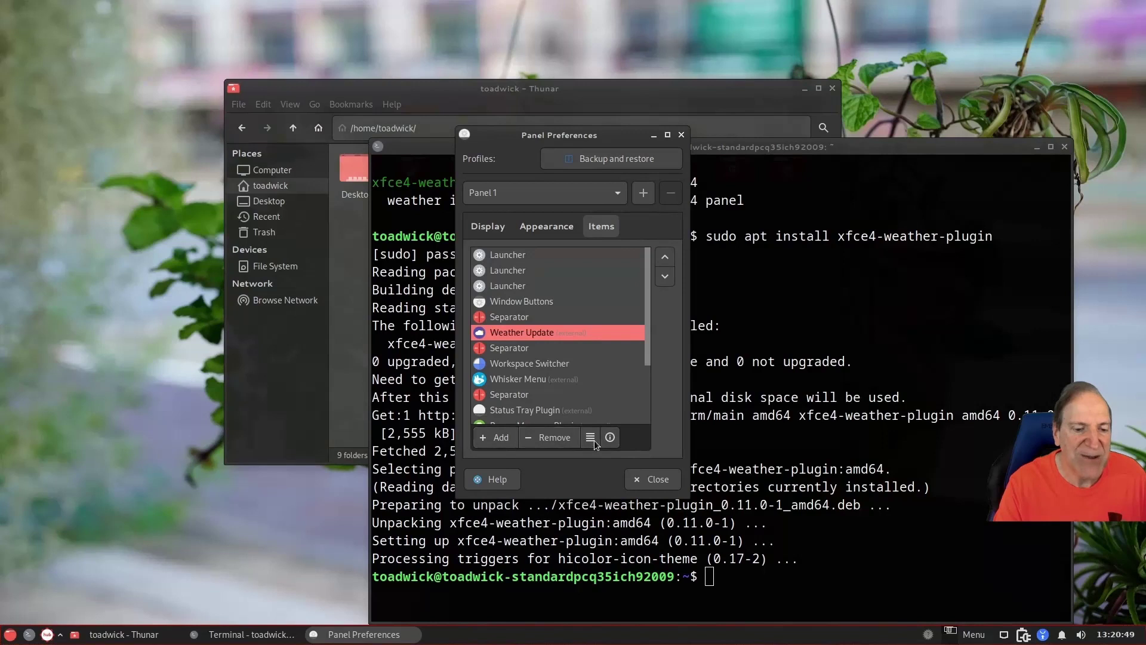
{"action": "left_click", "coordinate": [590, 437]}
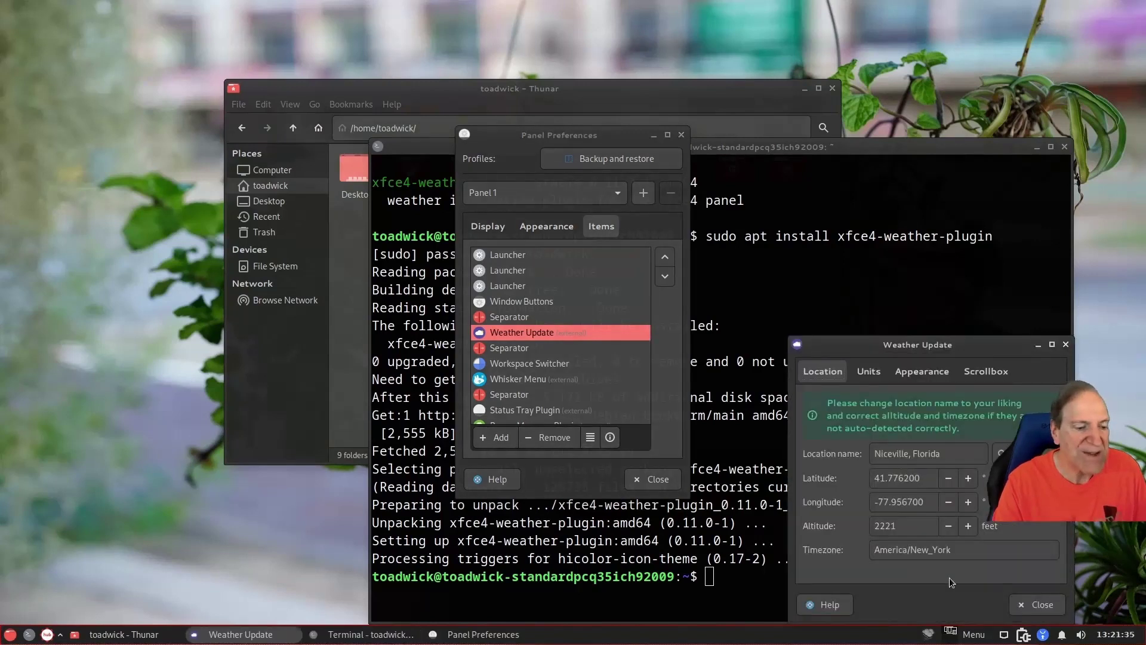
Step: Look over the appearance, location and units settings of the Weather Update plugin
{"action": "left_click", "coordinate": [914, 372]}
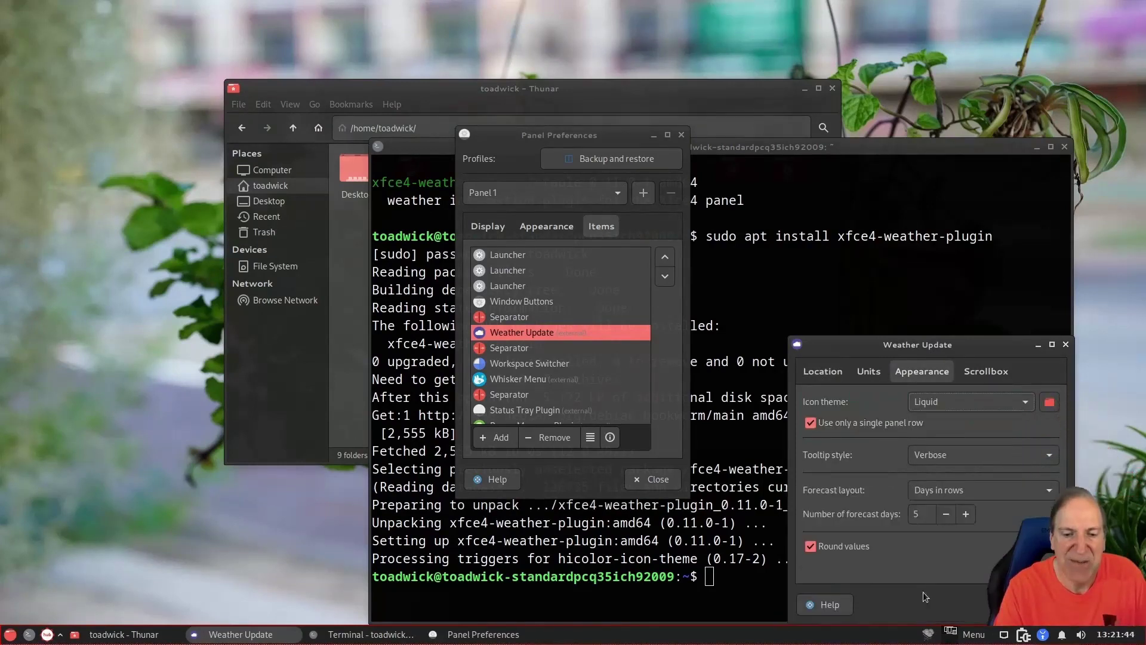
{"action": "left_click", "coordinate": [823, 371]}
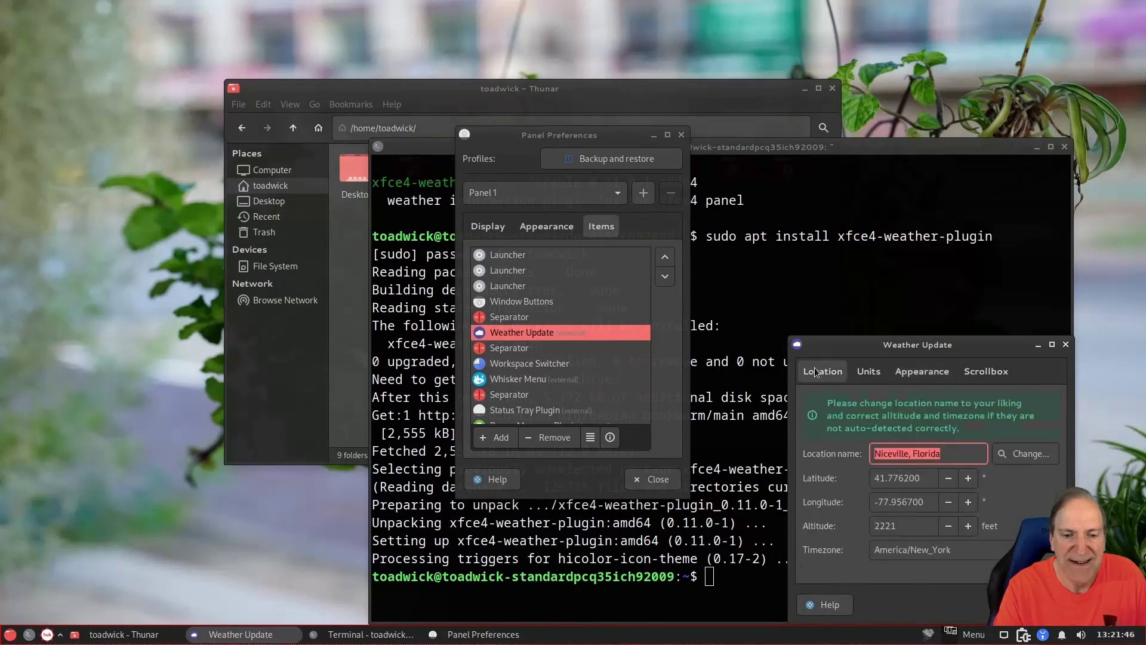
{"action": "left_click", "coordinate": [870, 373]}
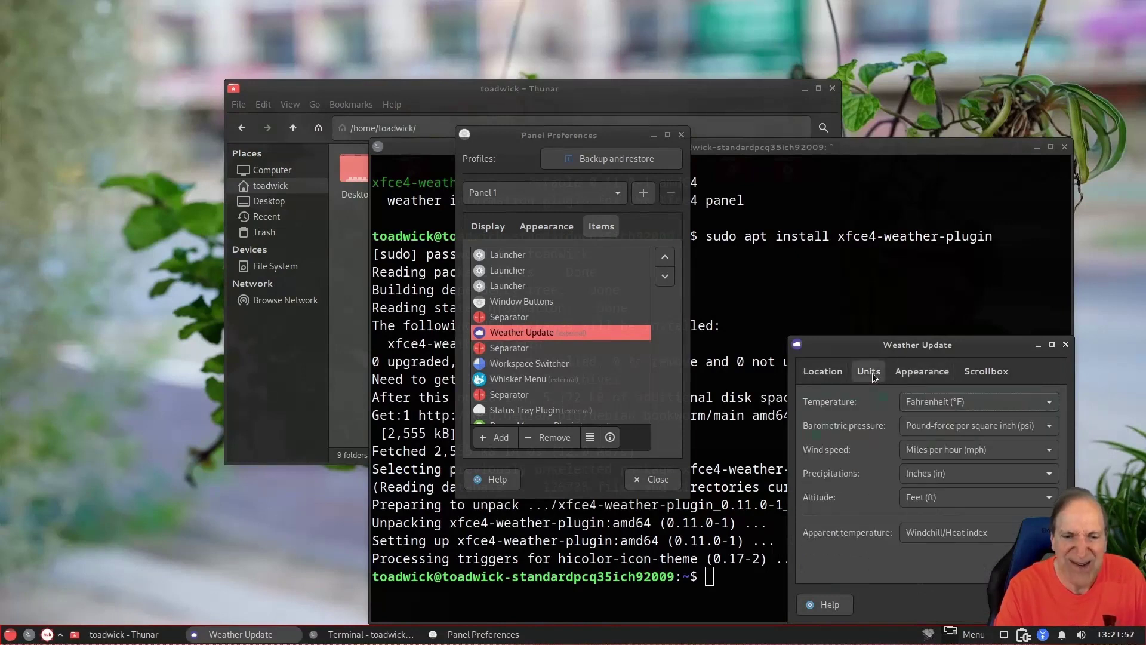
{"action": "left_click", "coordinate": [916, 374]}
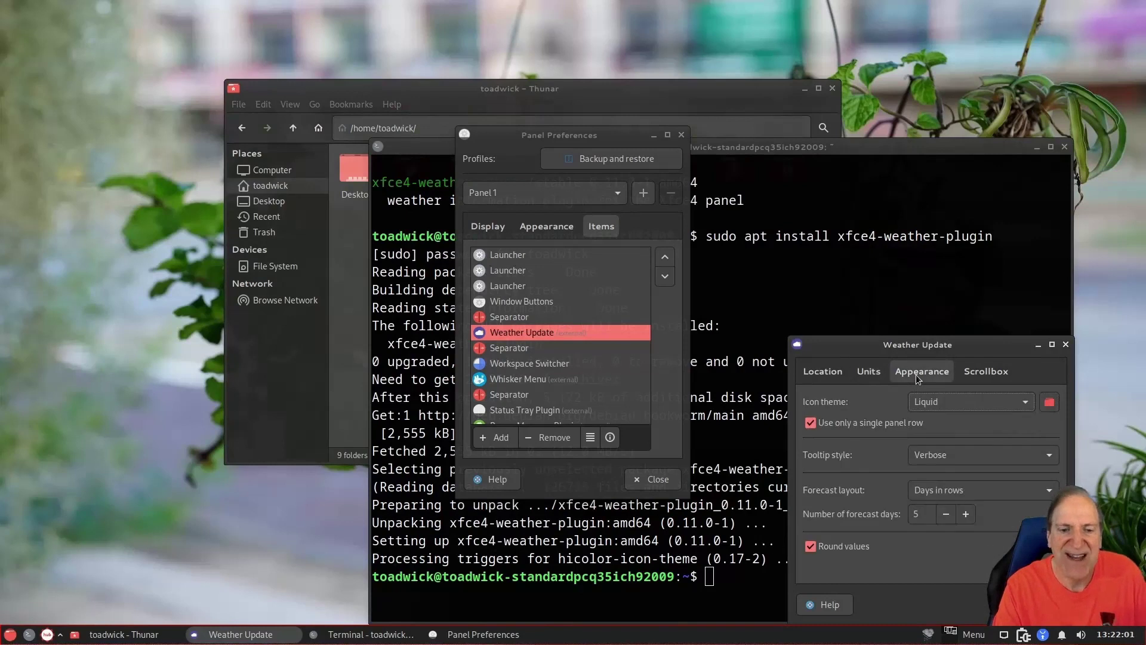
Step: Add the Temperature (T) label to the Weather Update scrollbox and close the plugin's properties
{"action": "left_click", "coordinate": [988, 376]}
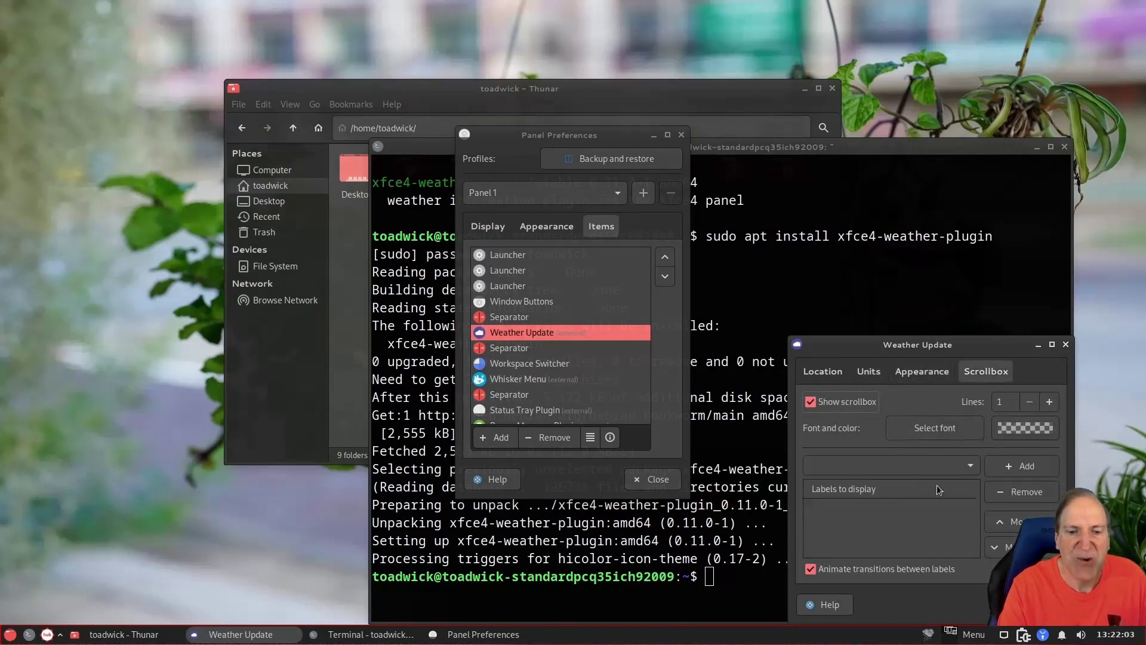
{"action": "left_click", "coordinate": [877, 465]}
{"action": "left_click", "coordinate": [857, 467]}
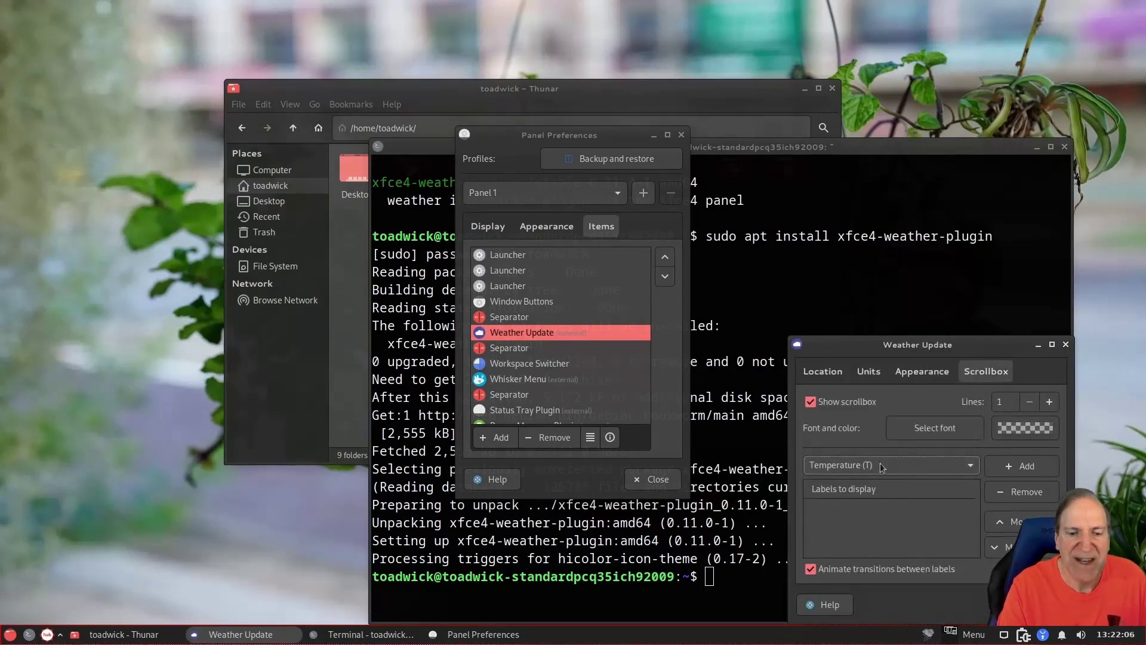
{"action": "left_click", "coordinate": [1016, 465]}
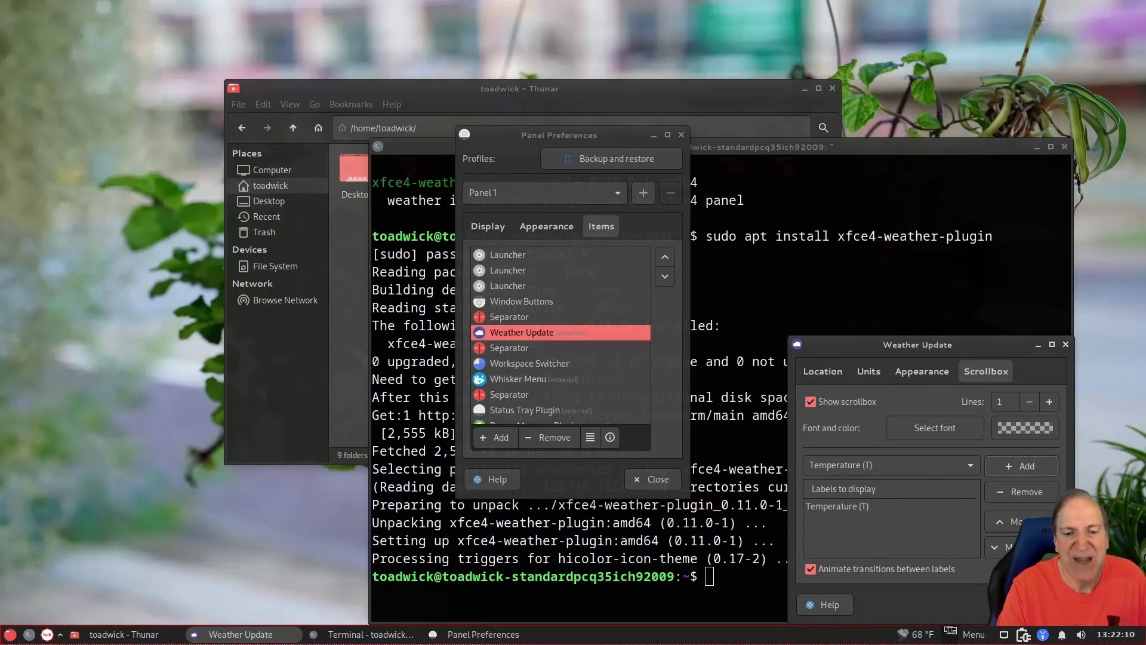
{"action": "left_click", "coordinate": [1036, 604]}
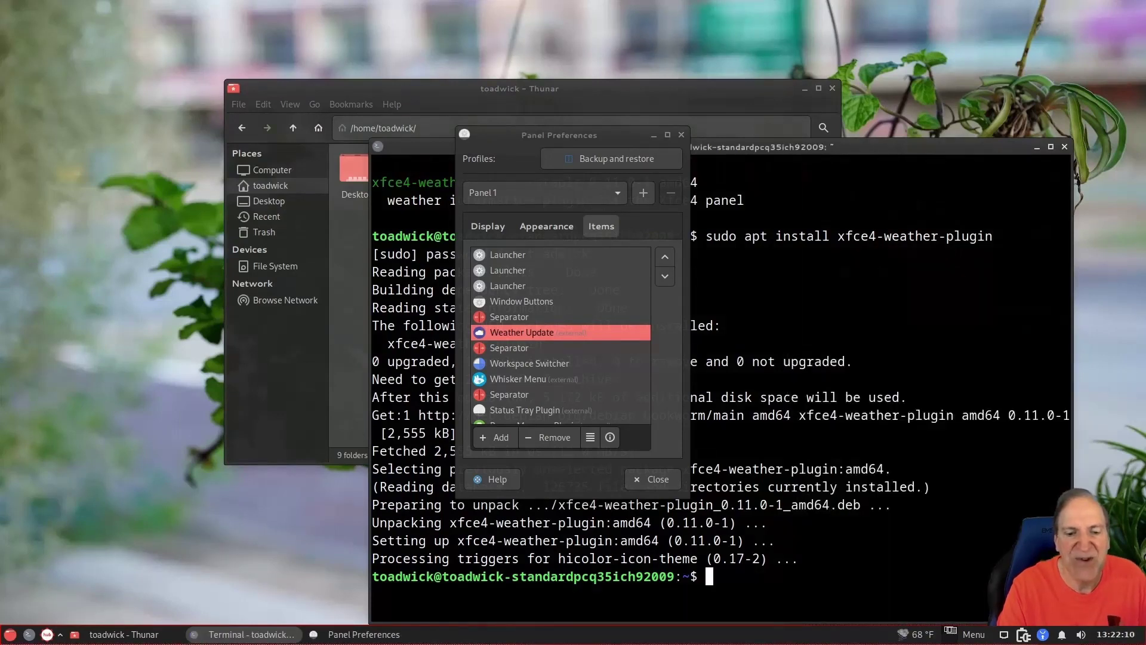
Step: View the multi-day forecast in the Weather Report from the panel's weather item, and close the report
{"action": "left_click", "coordinate": [911, 637]}
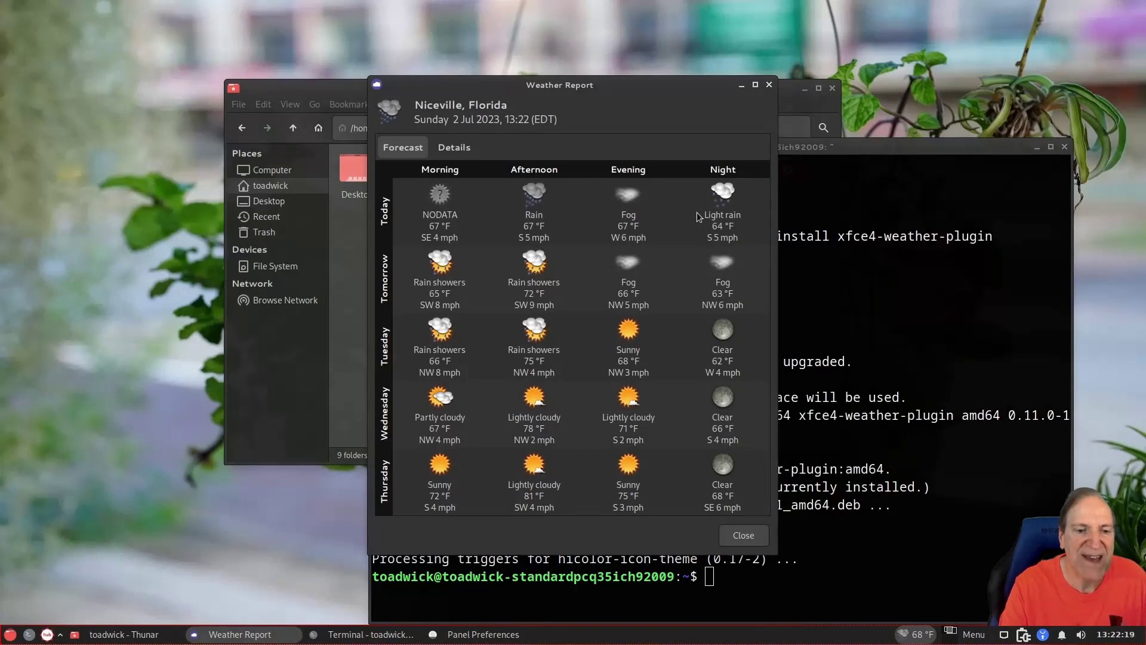
{"action": "mouse_move", "coordinate": [446, 262]}
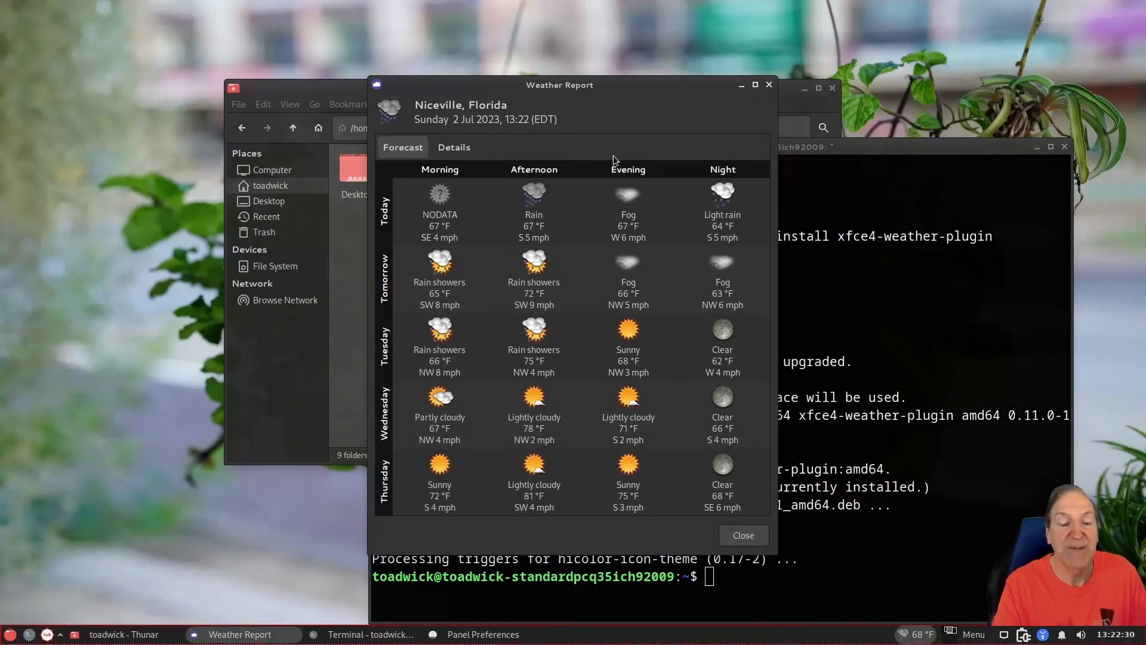
{"action": "left_click", "coordinate": [743, 535]}
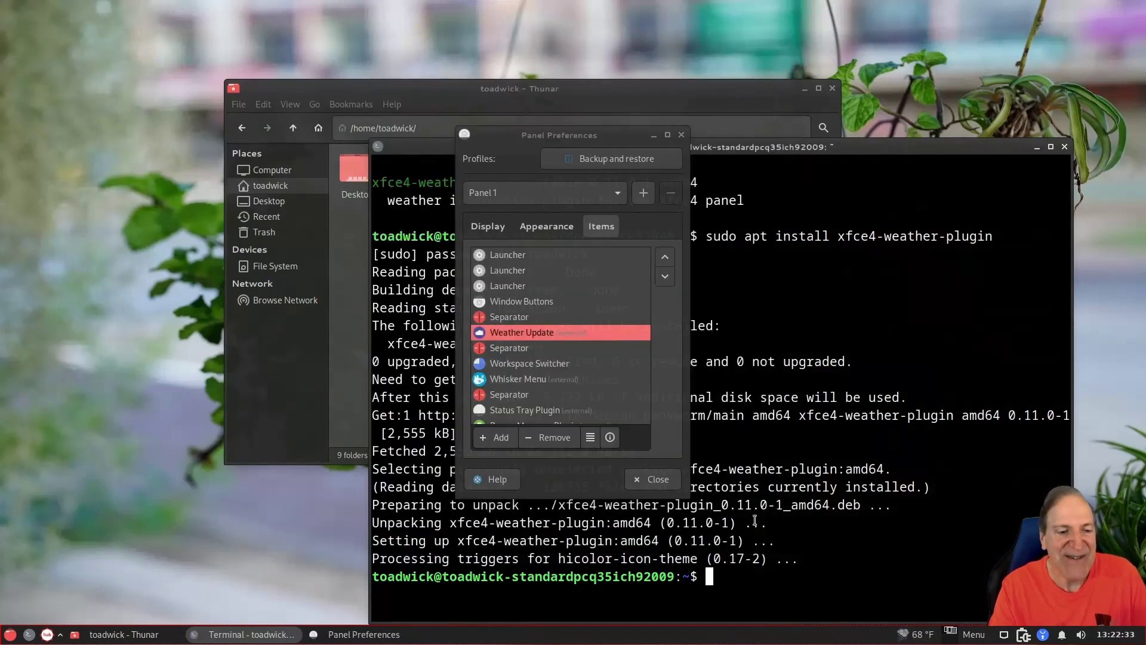
Step: Close Panel Preferences, and view the Weather Report forecast from the panel's weather item before closing it
{"action": "left_click", "coordinate": [675, 485]}
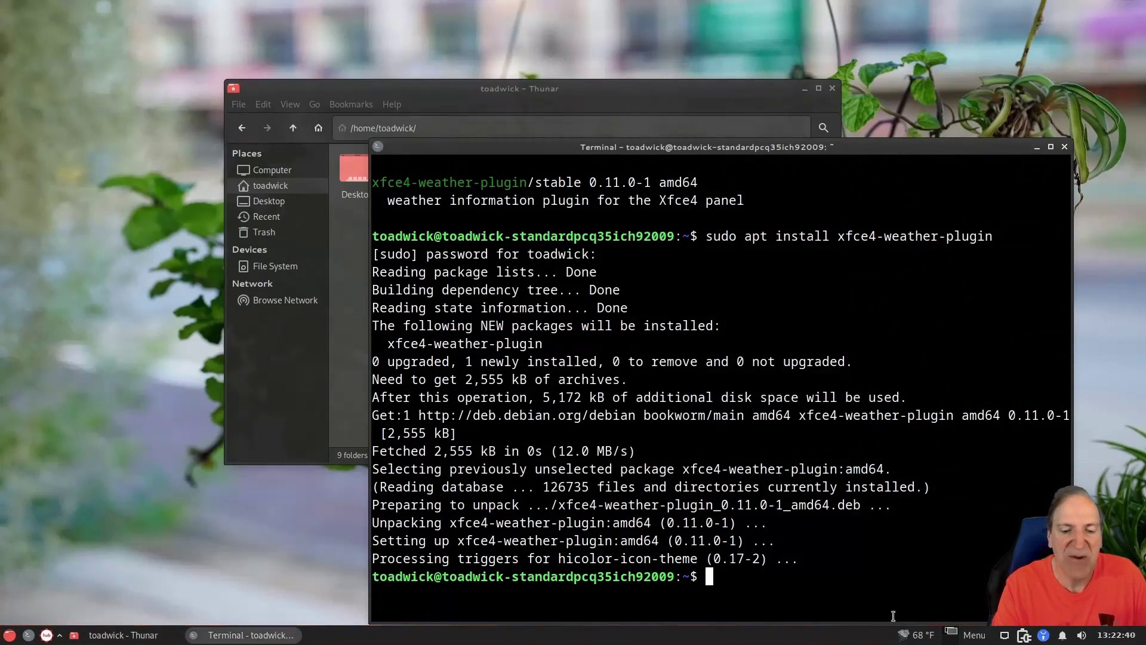
{"action": "mouse_move", "coordinate": [913, 640]}
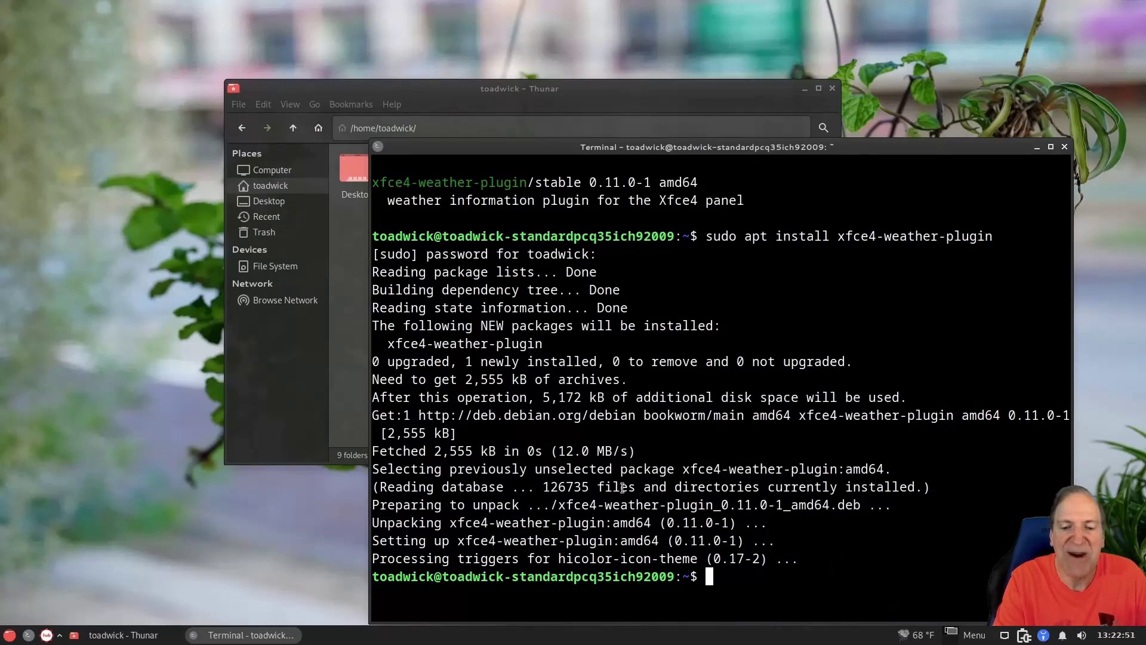
{"action": "left_click", "coordinate": [917, 637]}
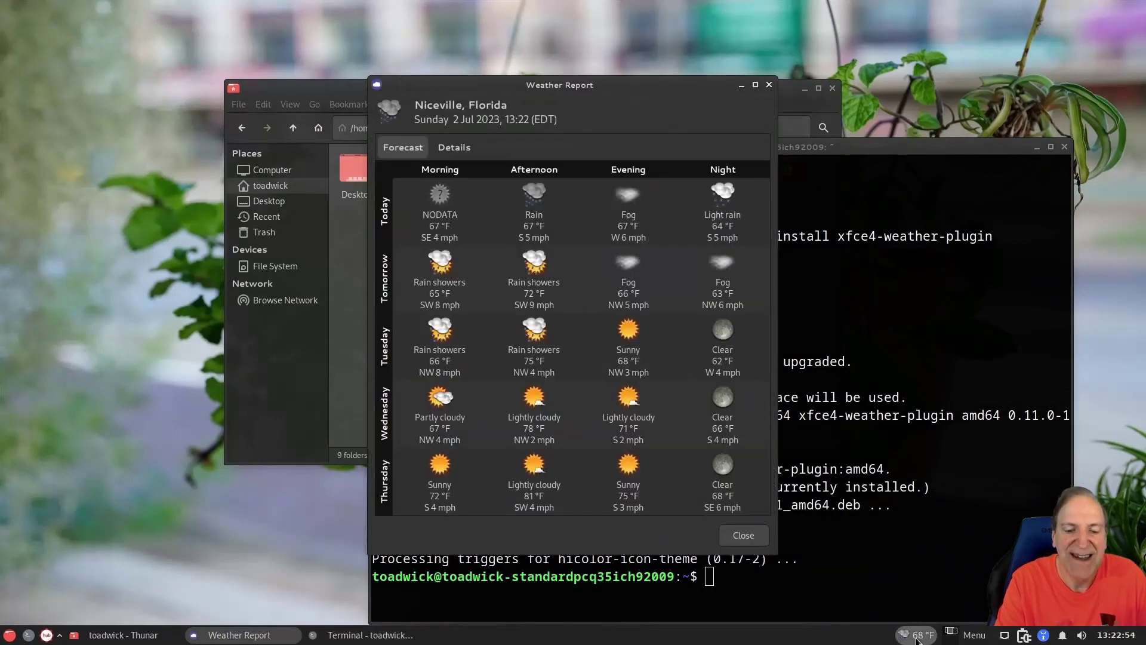
{"action": "left_click", "coordinate": [769, 84]}
Step: Close the Terminal and file manager windows, and minimise the newly opened home folder window
{"action": "left_click", "coordinate": [11, 636]}
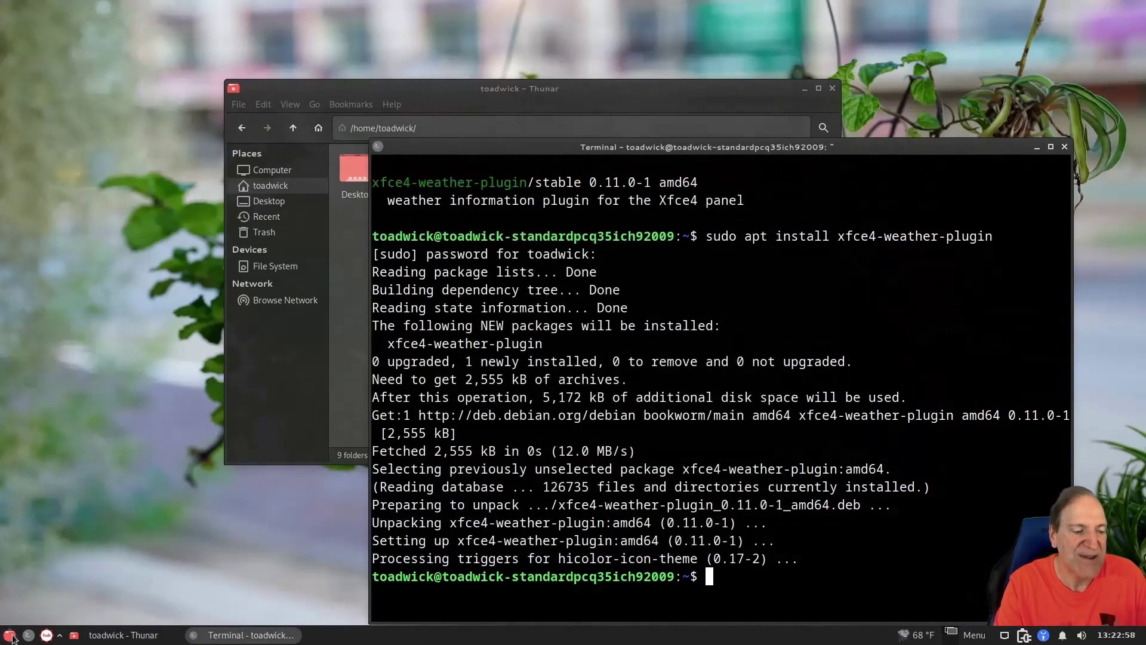
{"action": "left_click", "coordinate": [608, 9]}
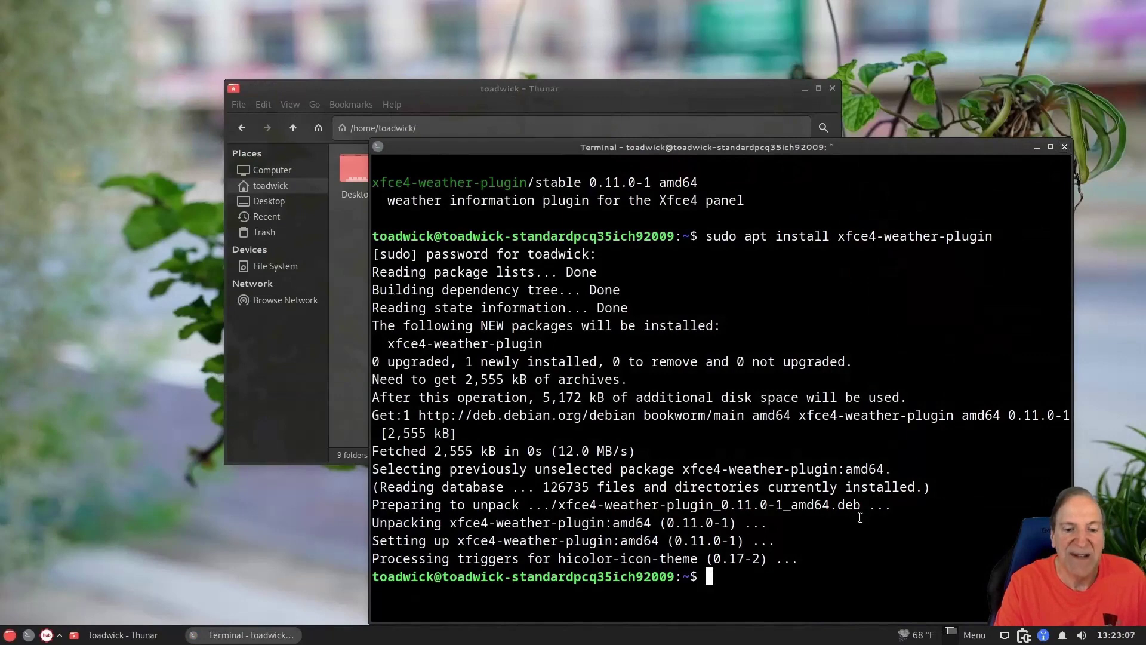
{"action": "left_click", "coordinate": [1066, 147]}
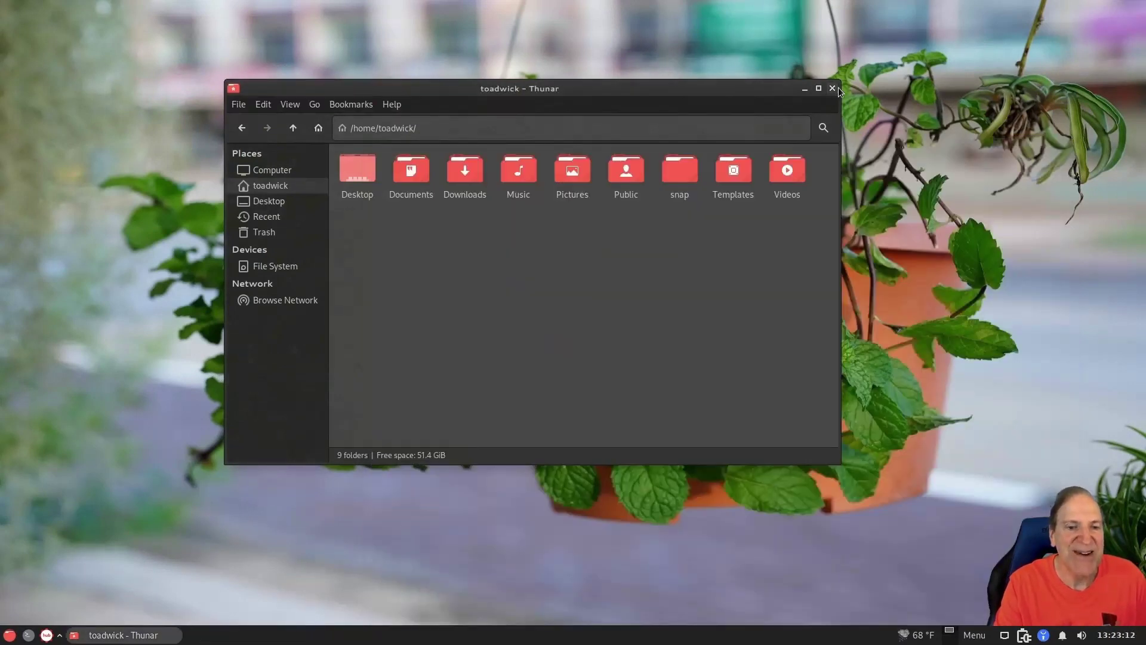
{"action": "left_click", "coordinate": [833, 88]}
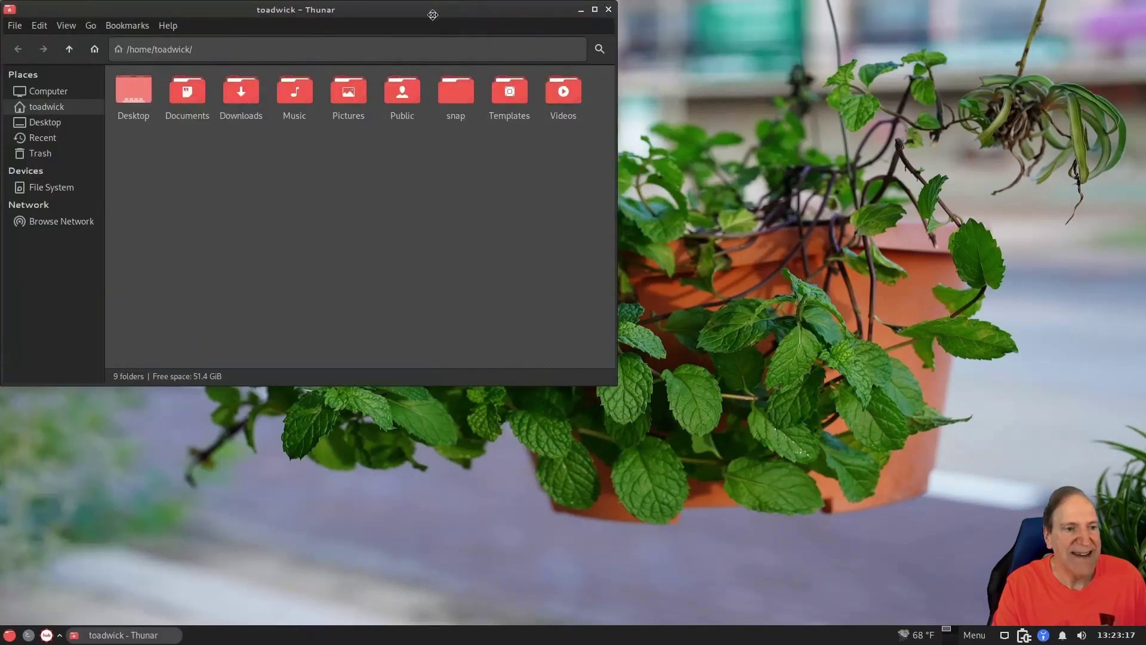
{"action": "left_click_drag", "start_coordinate": [433, 15], "coordinate": [453, 101]}
{"action": "left_click", "coordinate": [603, 102]}
Step: Open the desktop settings, preview the green hills and waterfall wallpapers, and set the pagoda with Mount Fuji as the background
{"action": "right_click", "coordinate": [665, 151]}
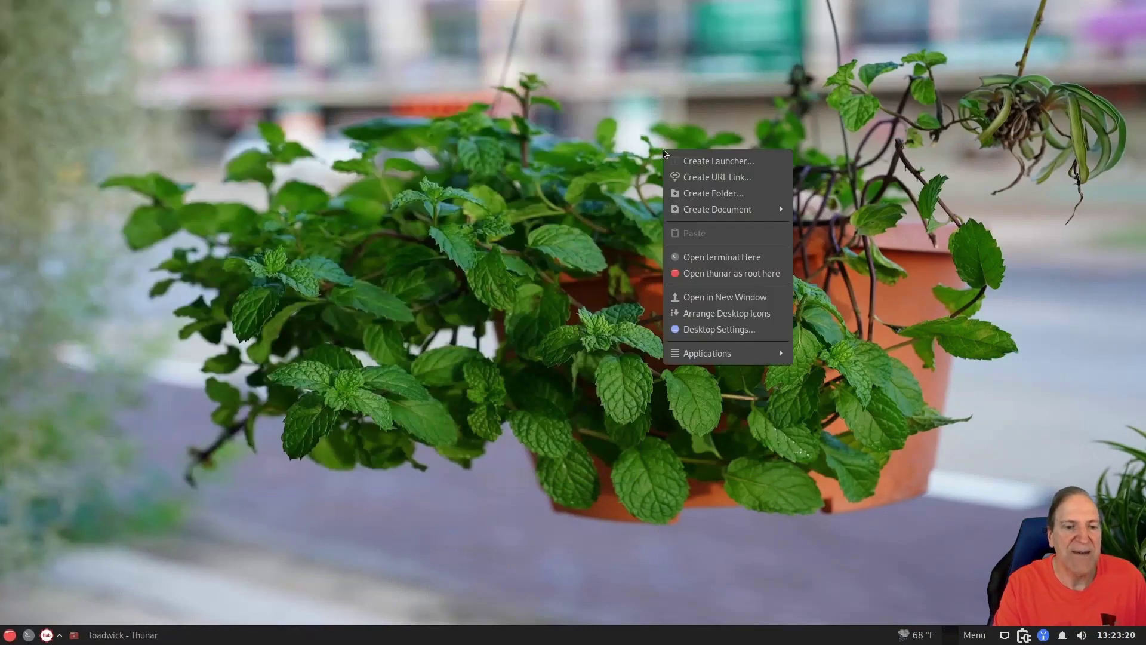
{"action": "left_click", "coordinate": [706, 330]}
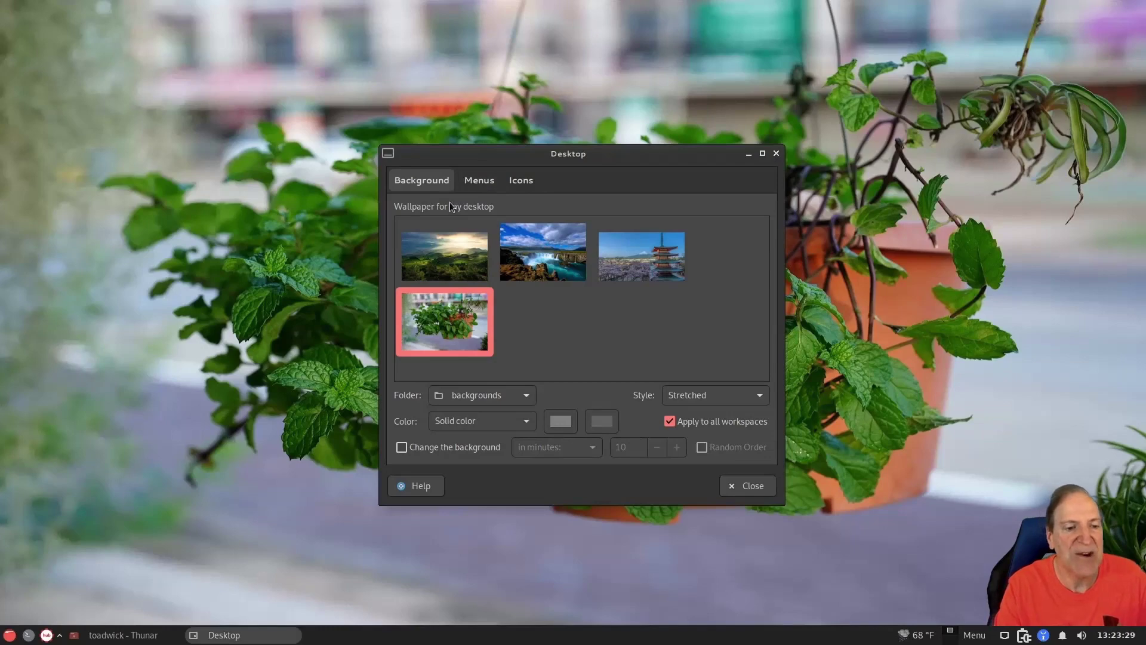
{"action": "left_click", "coordinate": [456, 263]}
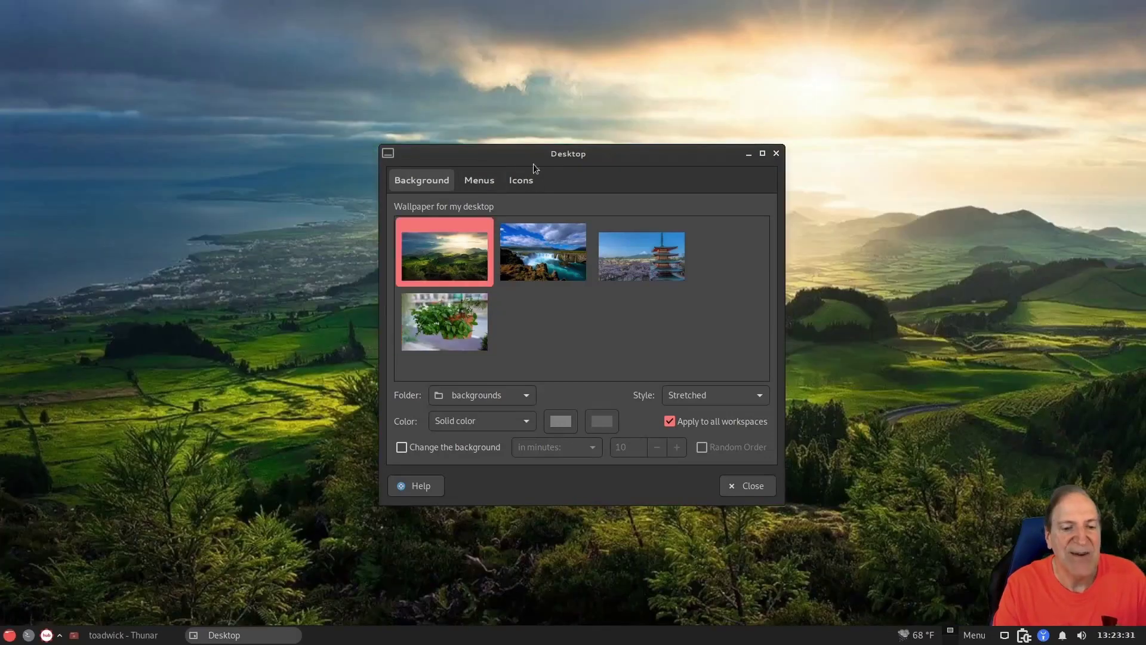
{"action": "left_click_drag", "start_coordinate": [551, 154], "coordinate": [888, 95]}
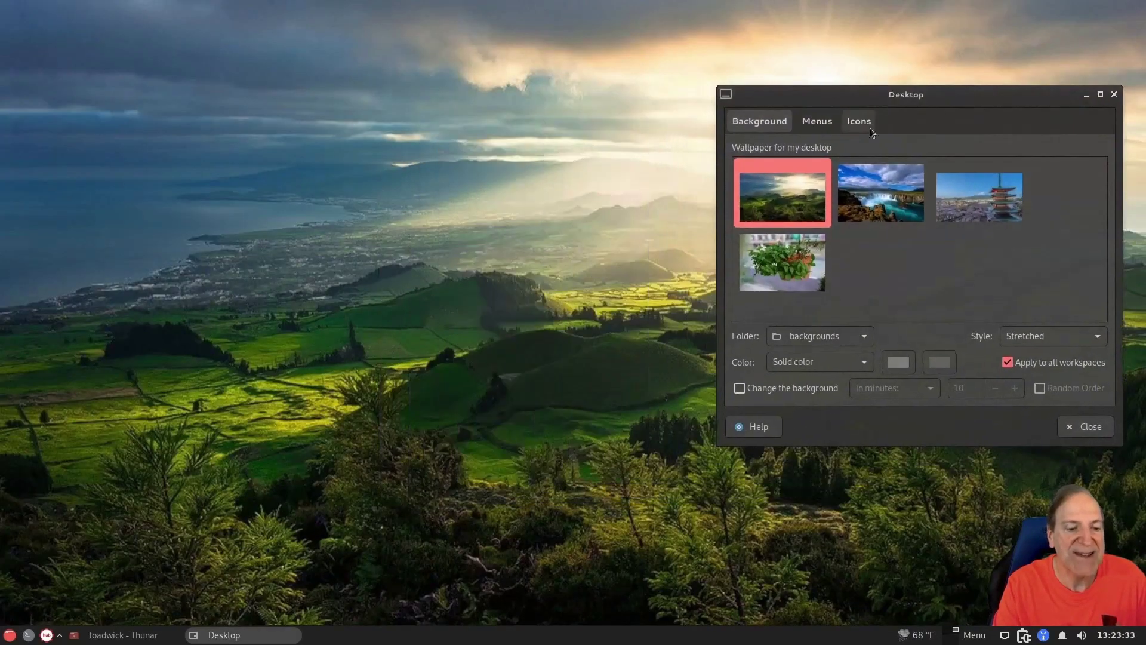
{"action": "left_click", "coordinate": [891, 194]}
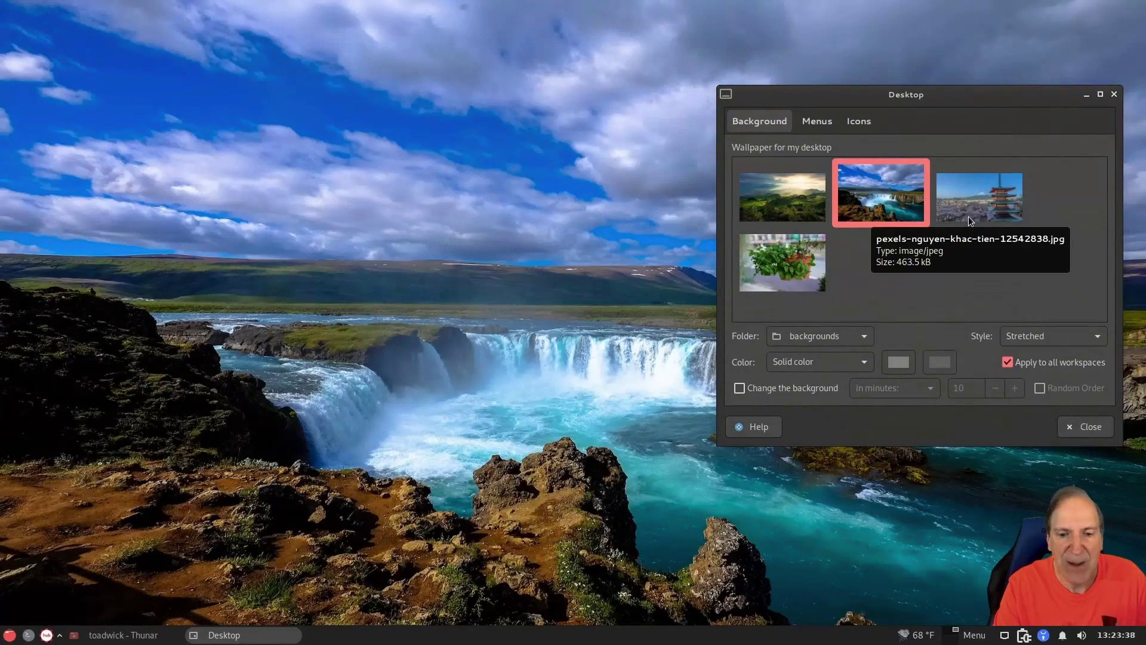
{"action": "left_click", "coordinate": [980, 198]}
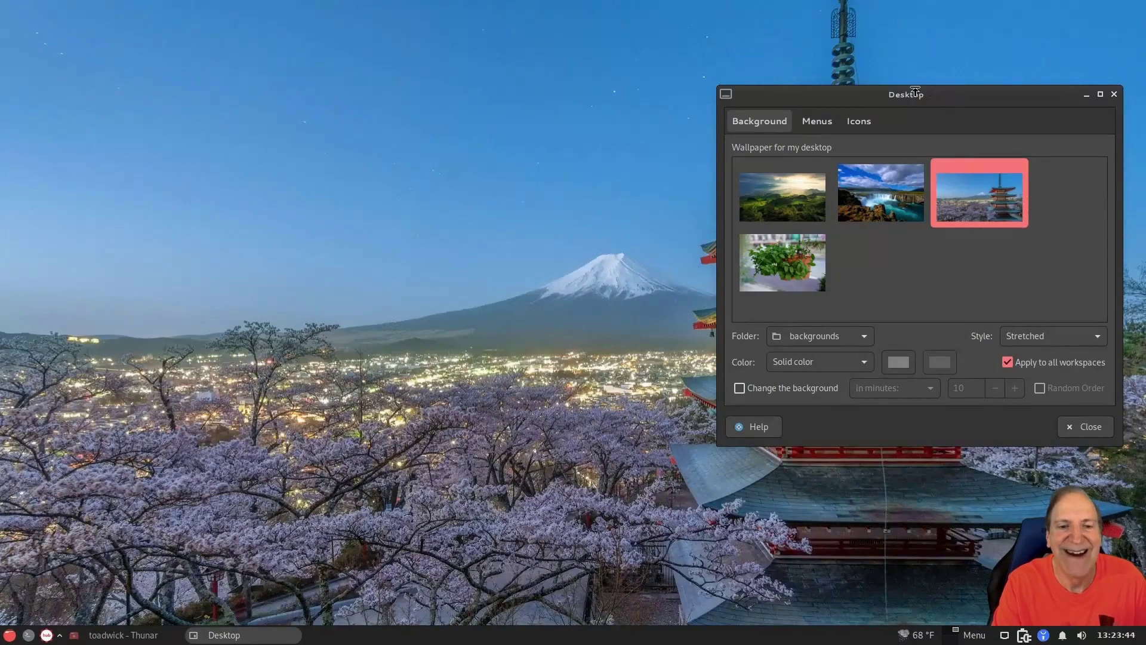
{"action": "left_click_drag", "start_coordinate": [916, 96], "coordinate": [718, 85]}
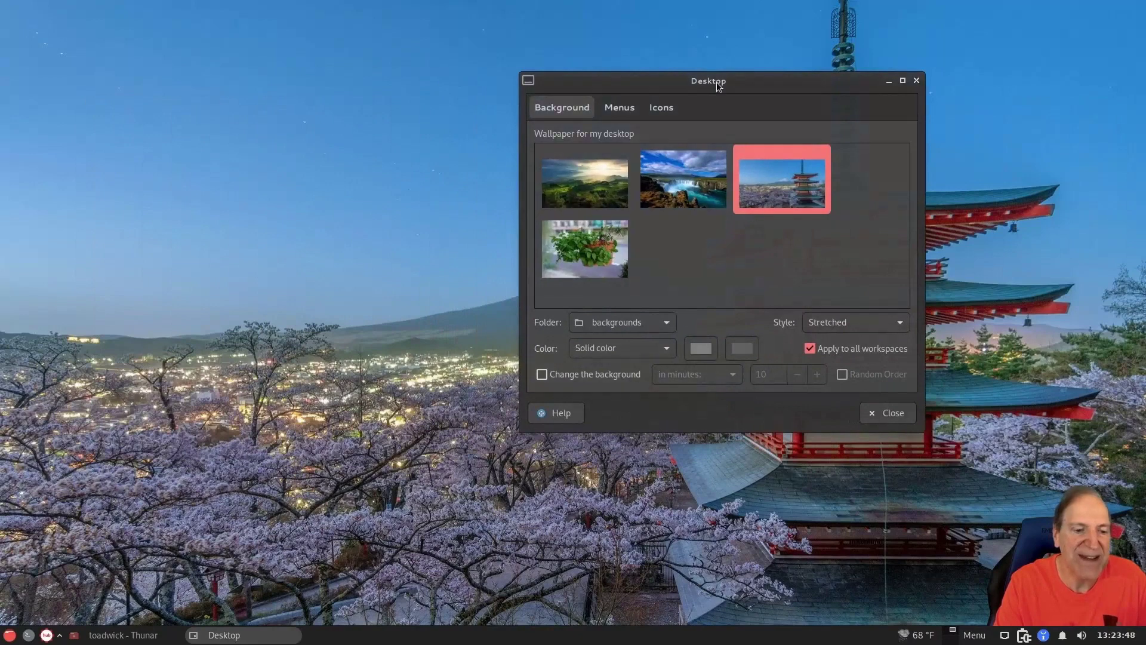
Step: Show the Home and Trash default icons on the desktop, and enlarge the settings window to display the whole icon list
{"action": "left_click", "coordinate": [618, 110]}
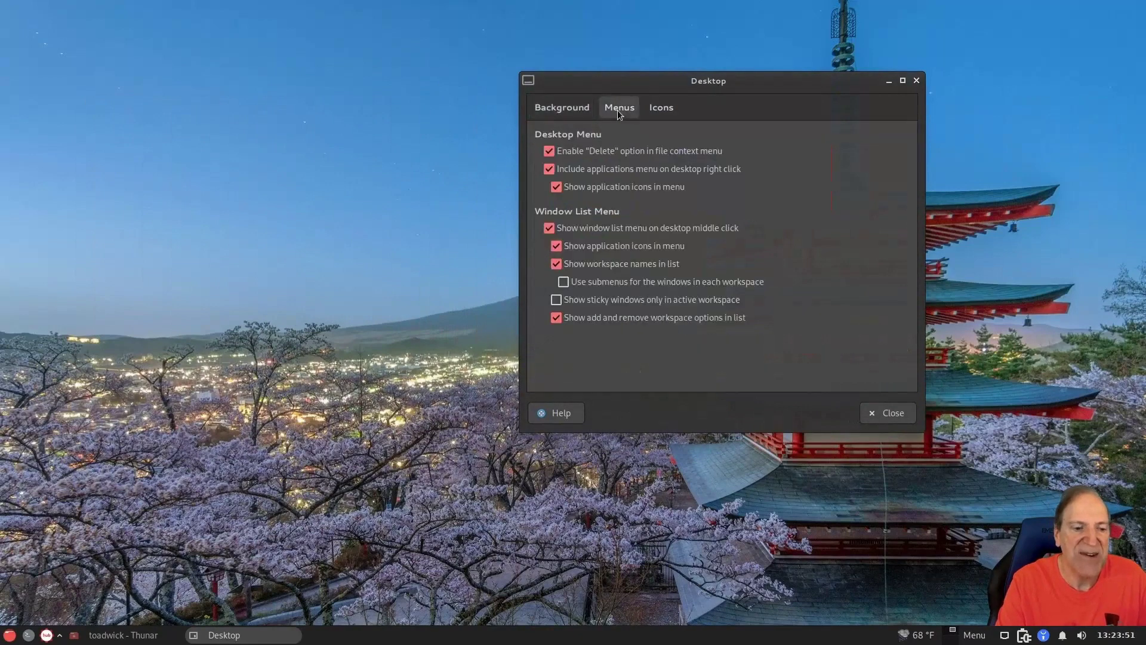
{"action": "left_click", "coordinate": [661, 108]}
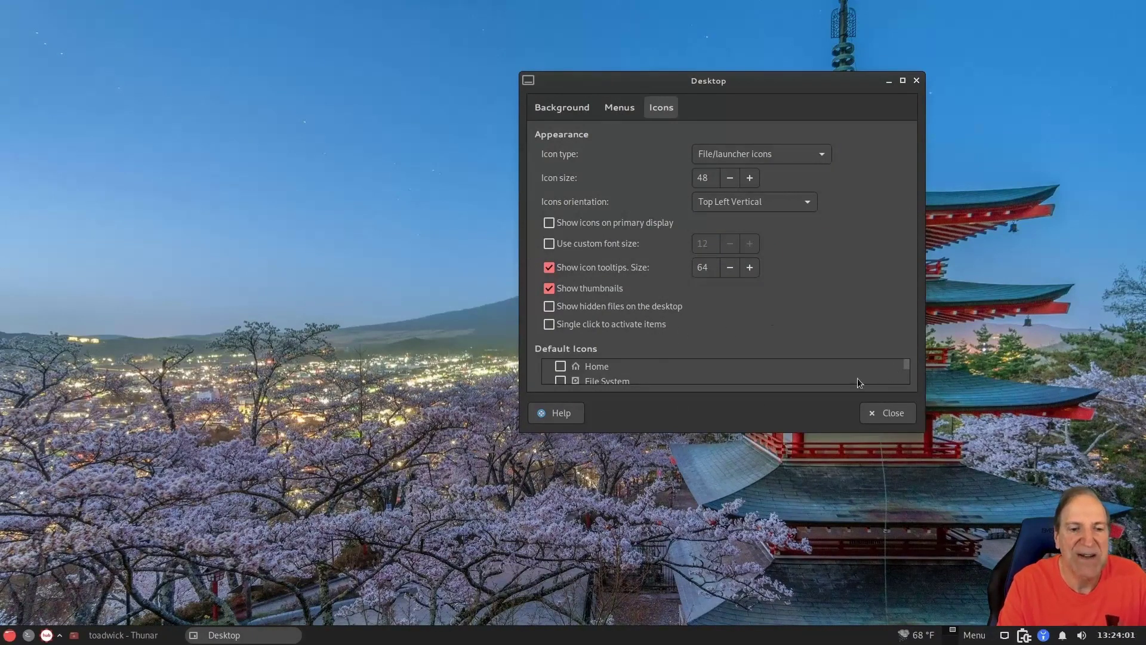
{"action": "left_click", "coordinate": [561, 366]}
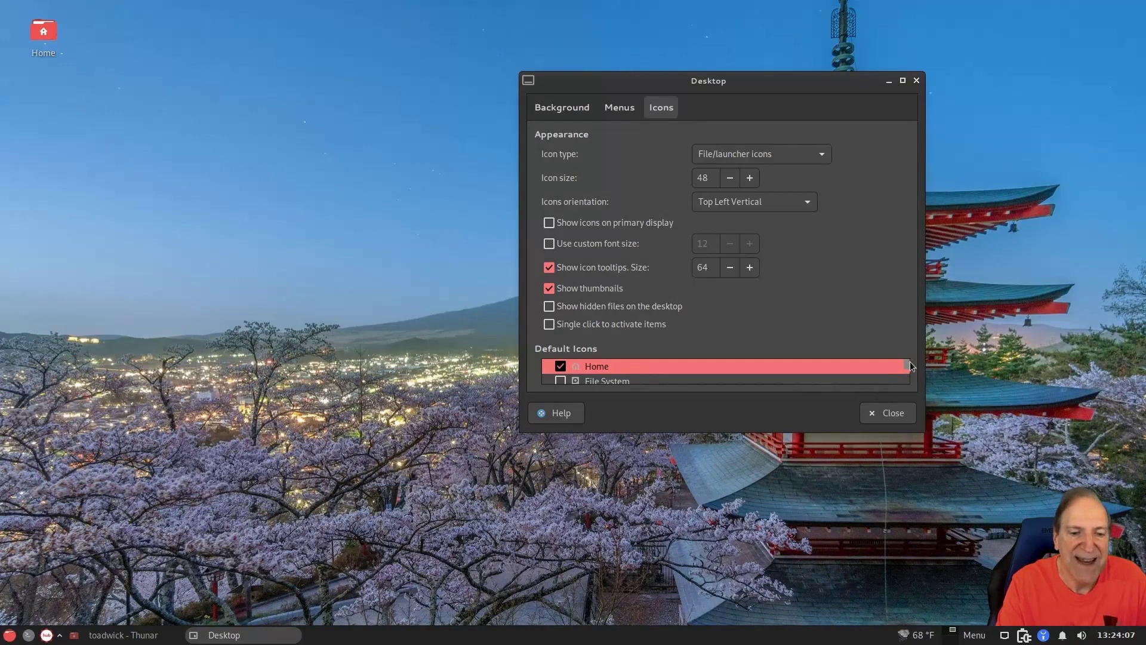
{"action": "scroll", "coordinate": [910, 360], "scroll_direction": "down", "scroll_amount": 2}
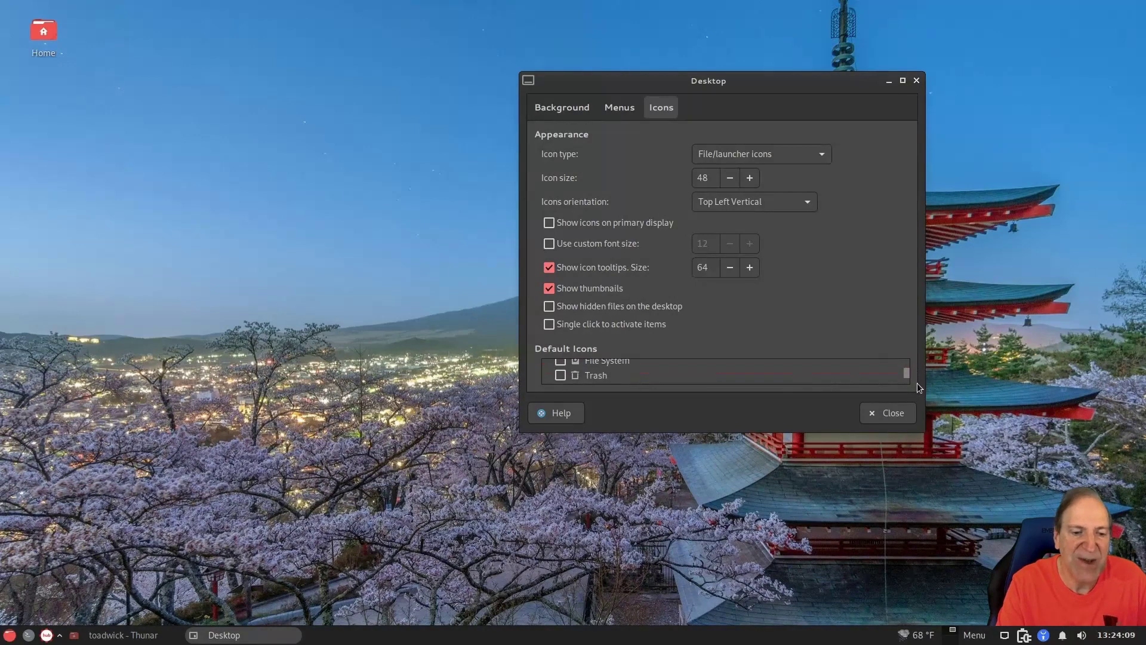
{"action": "scroll", "coordinate": [917, 382], "scroll_direction": "down", "scroll_amount": 1}
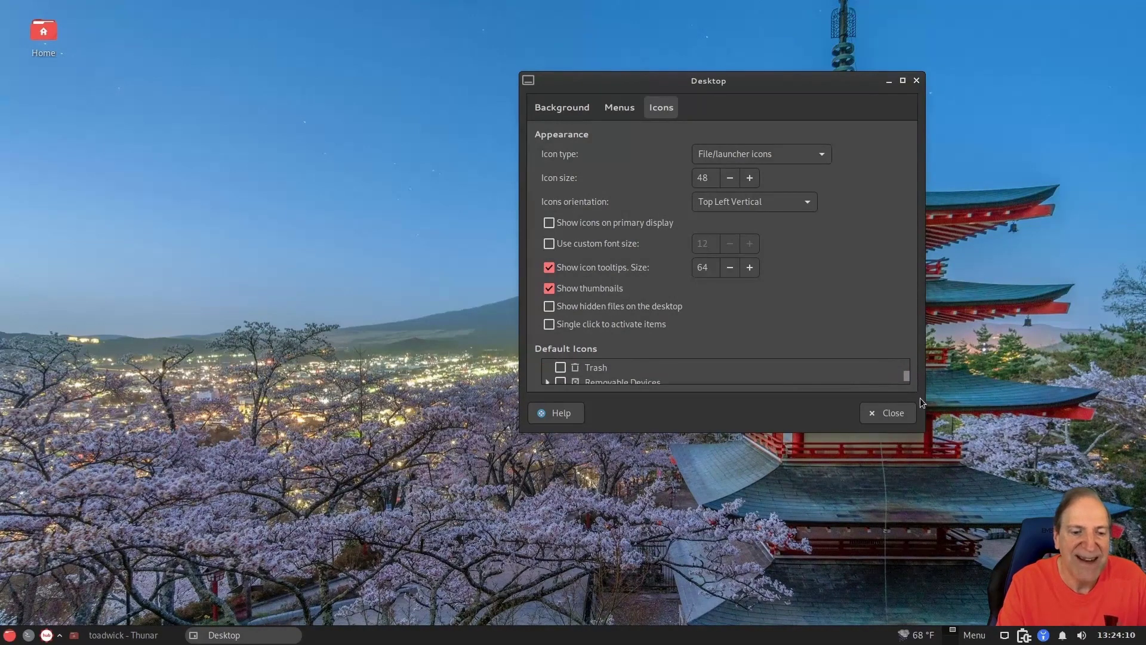
{"action": "left_click", "coordinate": [560, 363]}
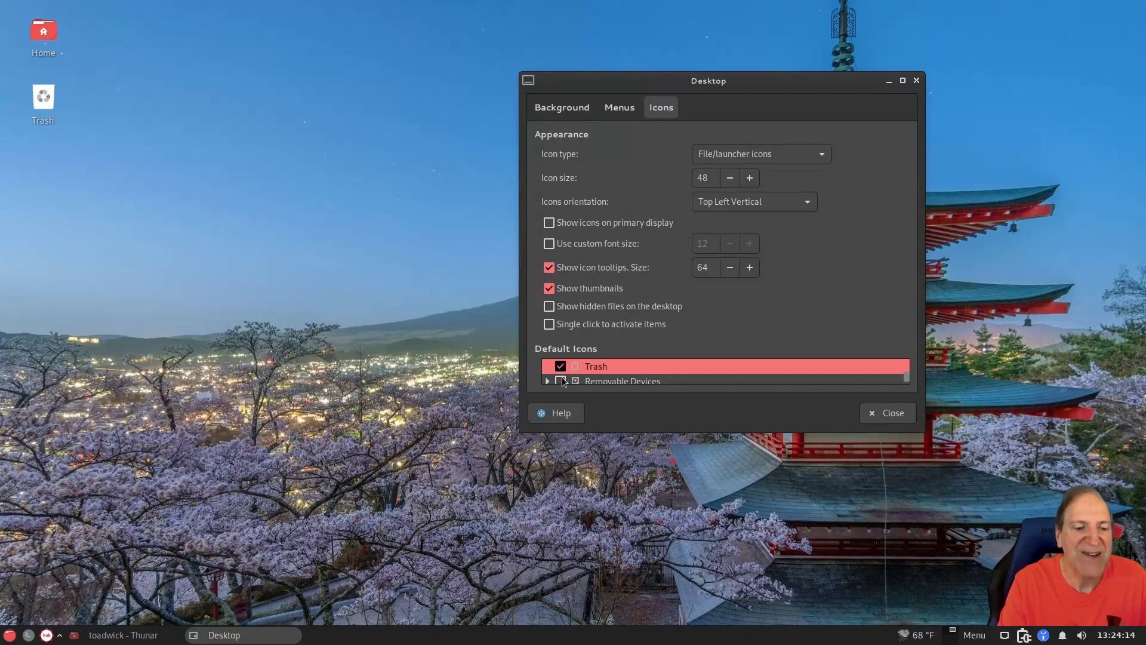
{"action": "left_click", "coordinate": [561, 379]}
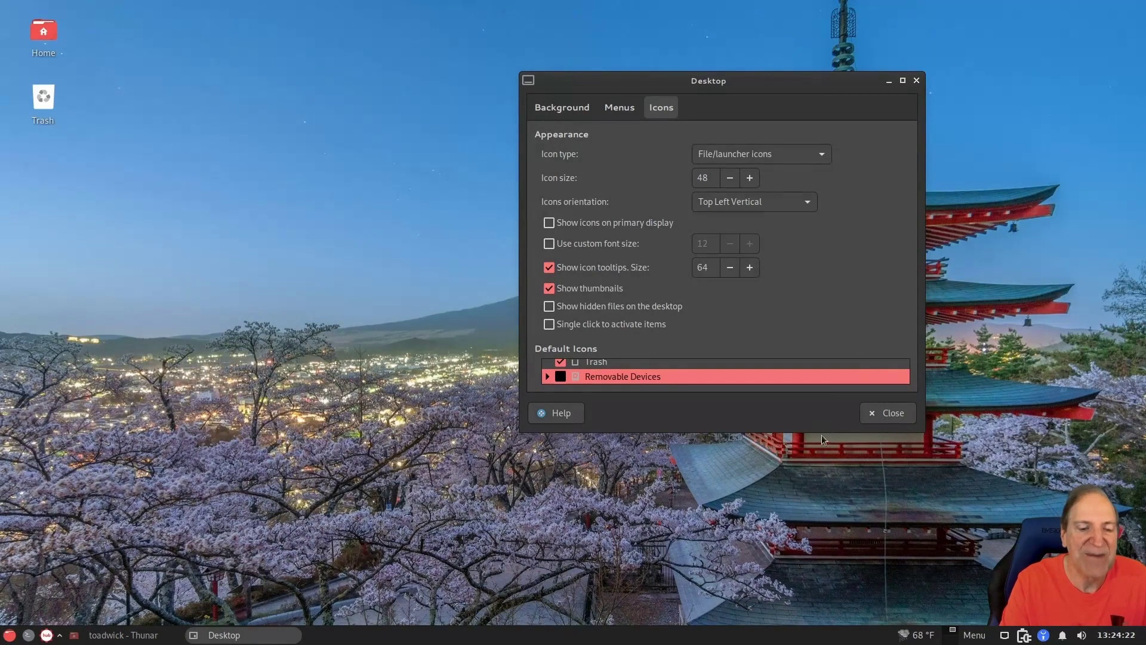
{"action": "left_click_drag", "start_coordinate": [822, 433], "coordinate": [819, 512]}
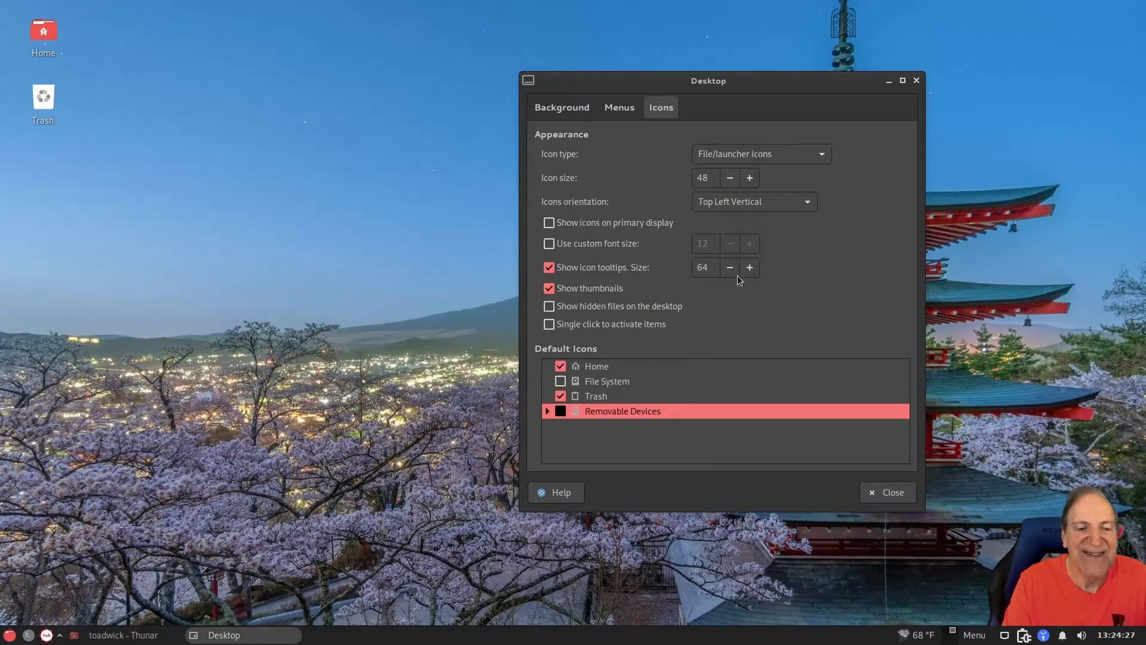
Step: Try desktop icon sizes of 58 and 33, and set the size back to 48
{"action": "left_click", "coordinate": [750, 180]}
{"action": "left_click", "coordinate": [750, 179]}
{"action": "left_click", "coordinate": [750, 179]}
{"action": "left_click", "coordinate": [751, 180]}
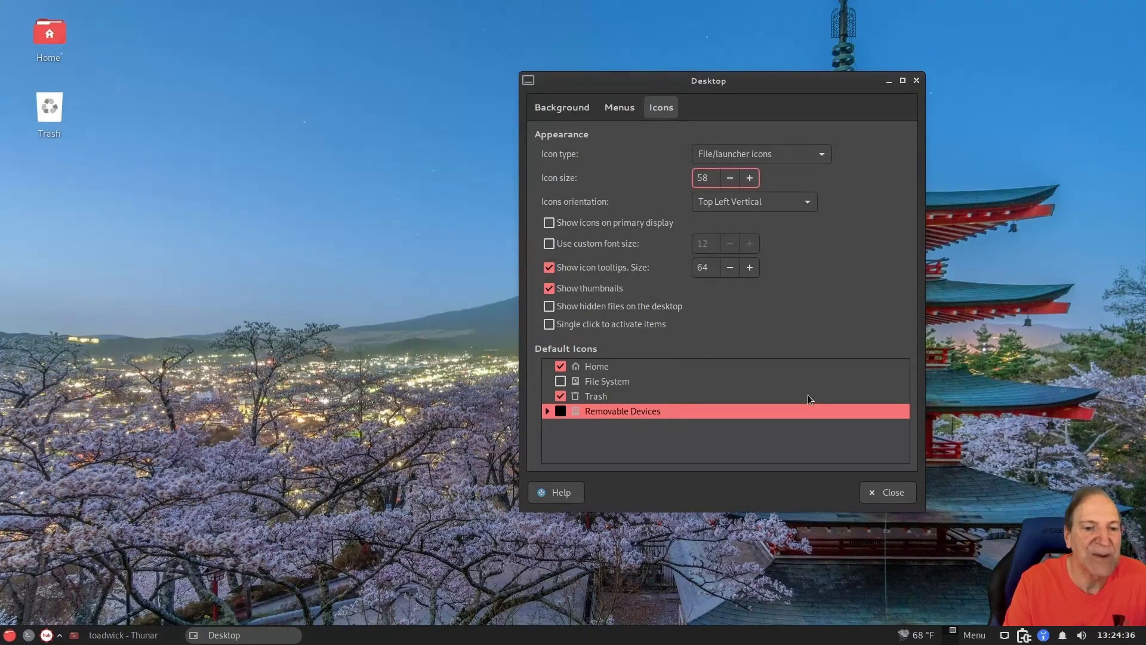
{"action": "double_click", "coordinate": [687, 177]}
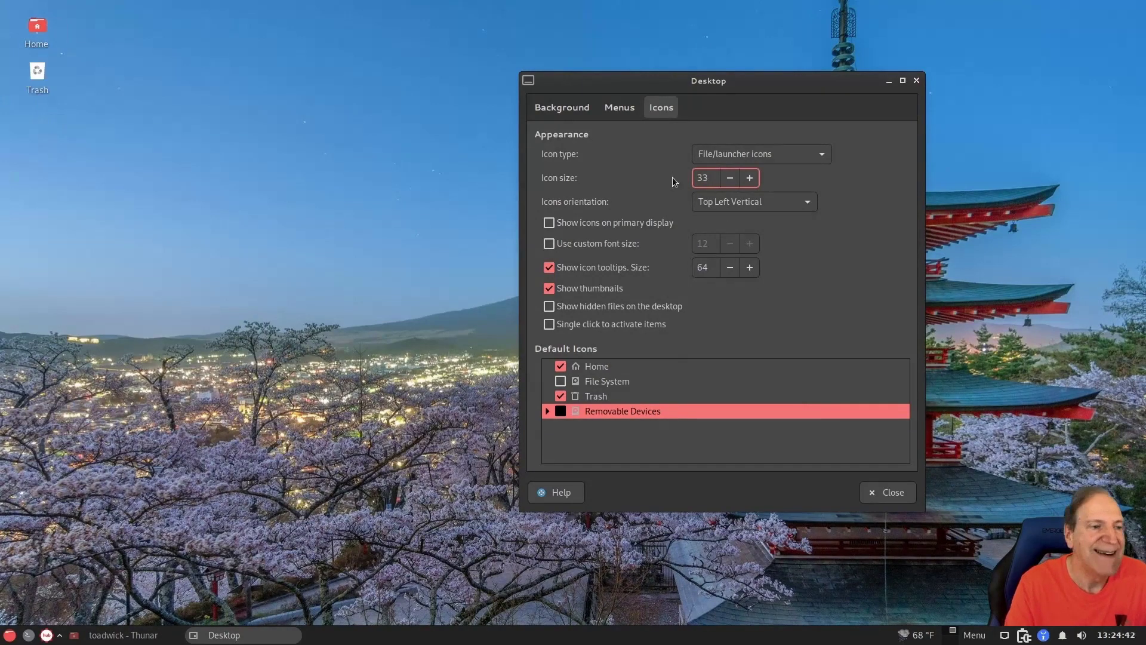
{"action": "double_click", "coordinate": [685, 177]}
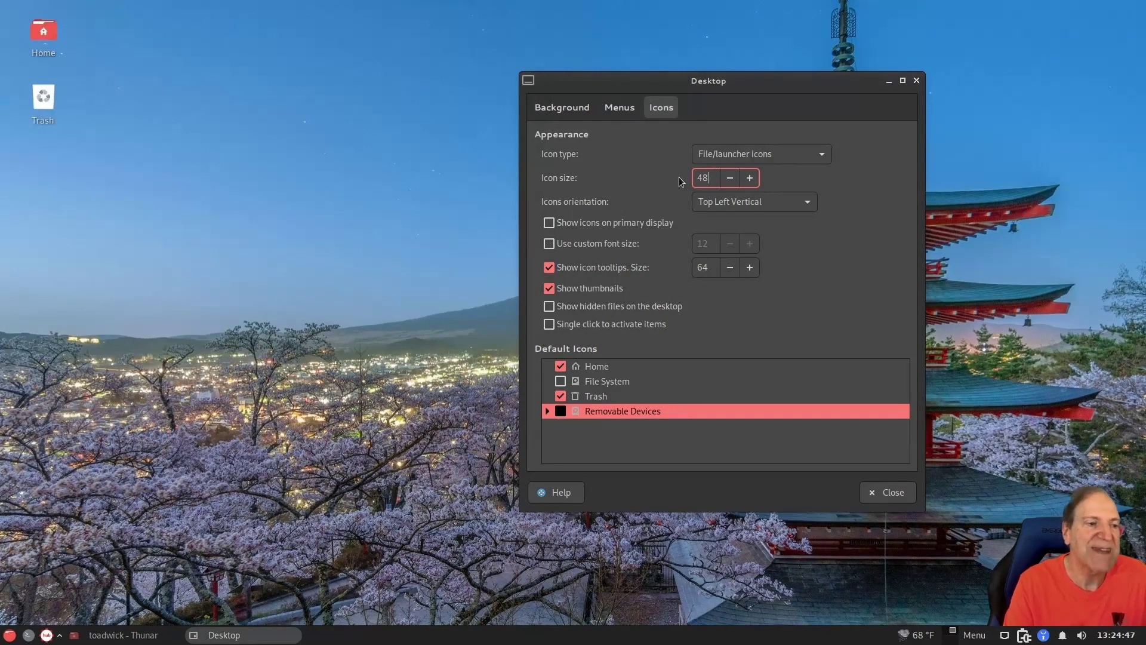
Step: Try the Minimized application icons type for the desktop, and switch back to File/launcher icons
{"action": "left_click", "coordinate": [822, 155]}
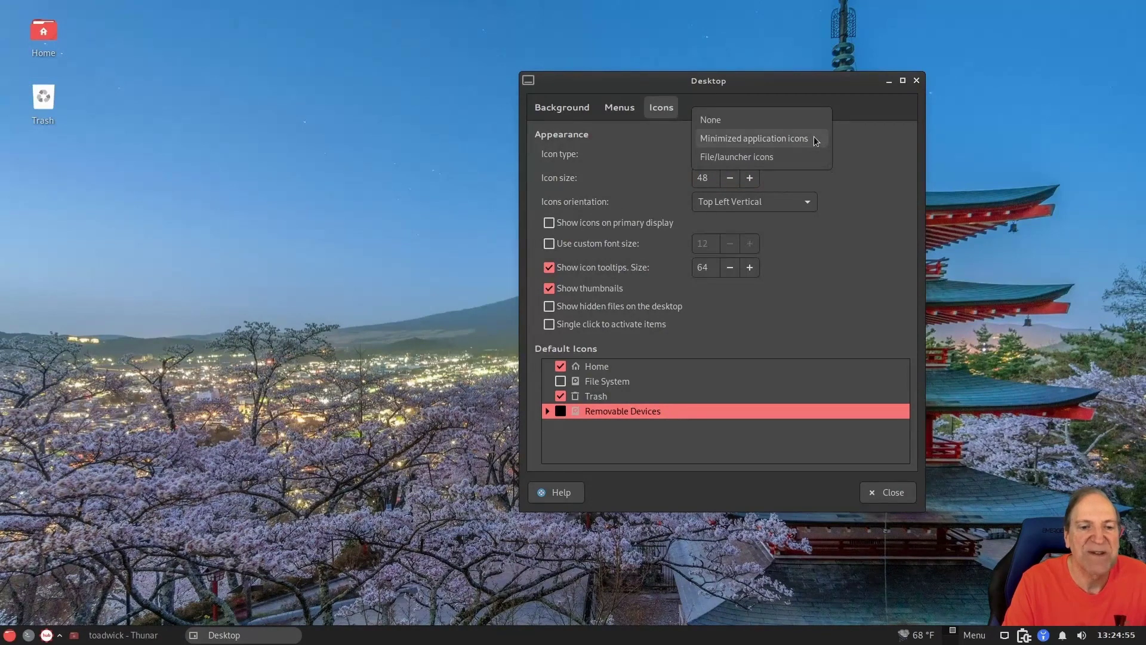
{"action": "left_click", "coordinate": [814, 139]}
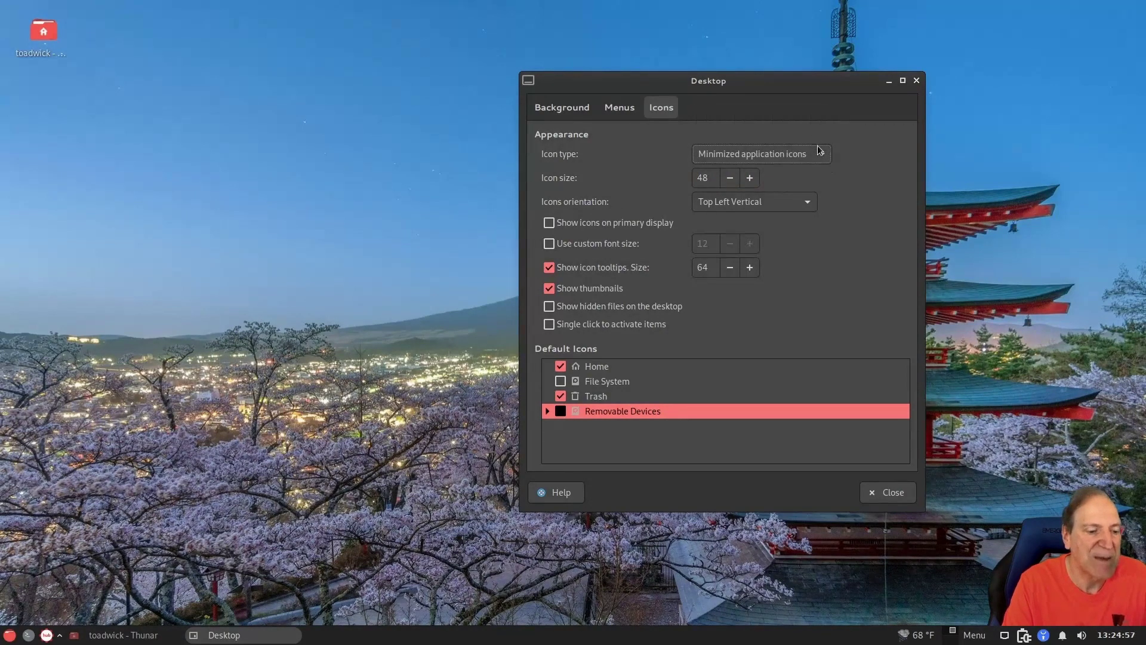
{"action": "left_click", "coordinate": [824, 155]}
{"action": "left_click", "coordinate": [801, 176]}
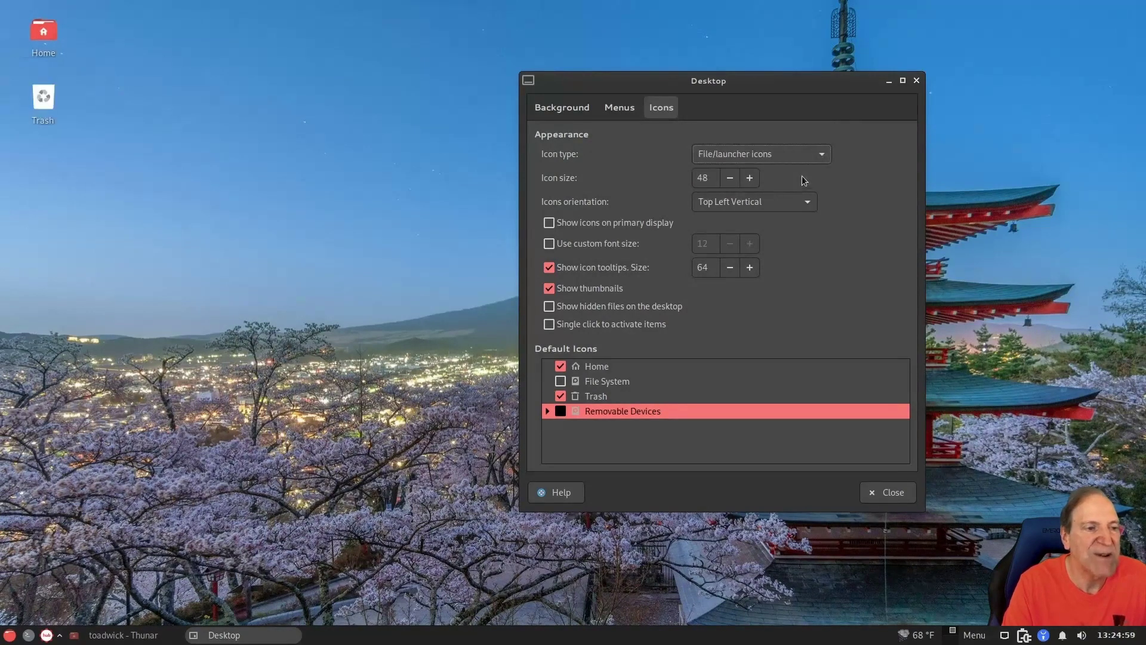
Step: Set the icons orientation to Top Left Horizontal, arrange the existing desktop icons accordingly, and close the desktop settings
{"action": "left_click", "coordinate": [808, 205]}
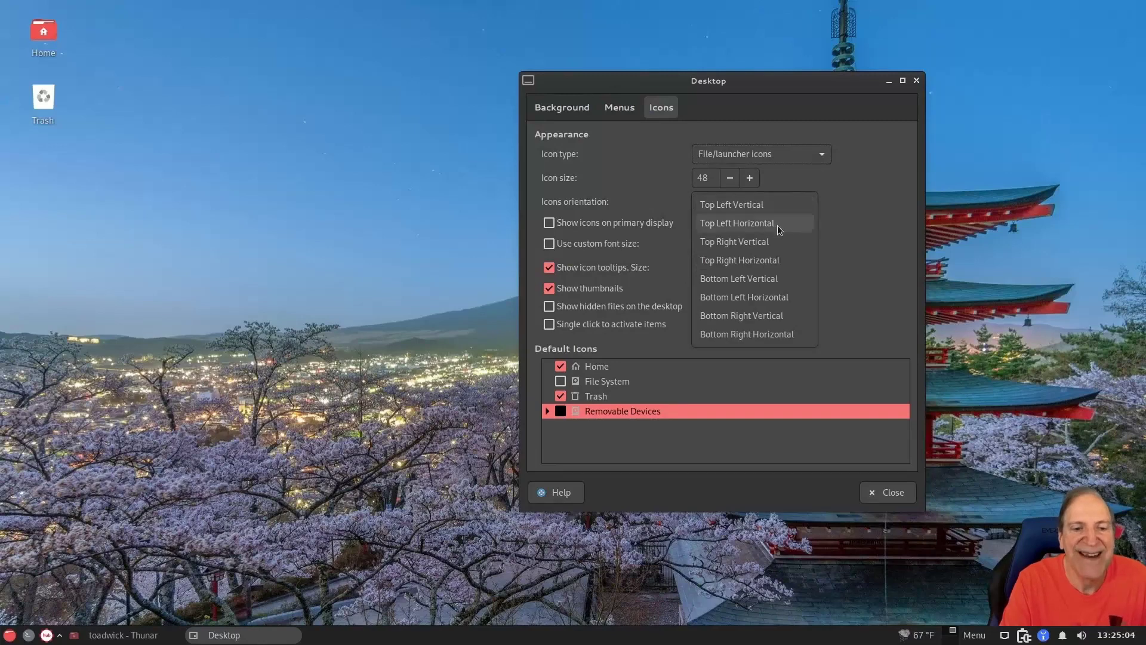
{"action": "left_click", "coordinate": [777, 225]}
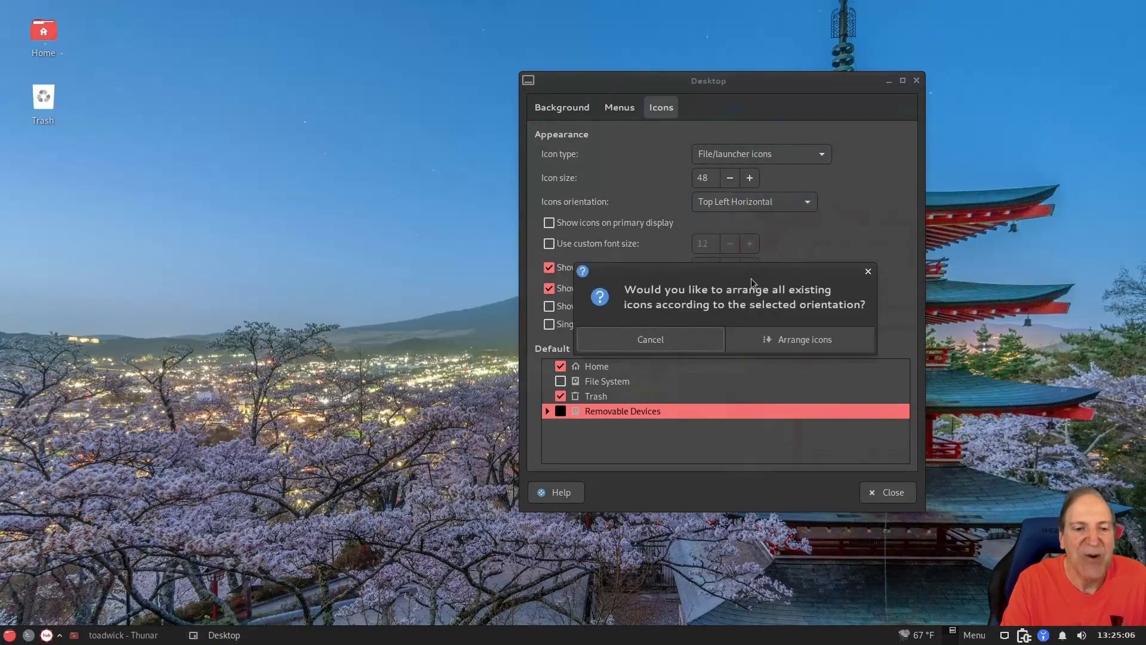
{"action": "left_click", "coordinate": [779, 339]}
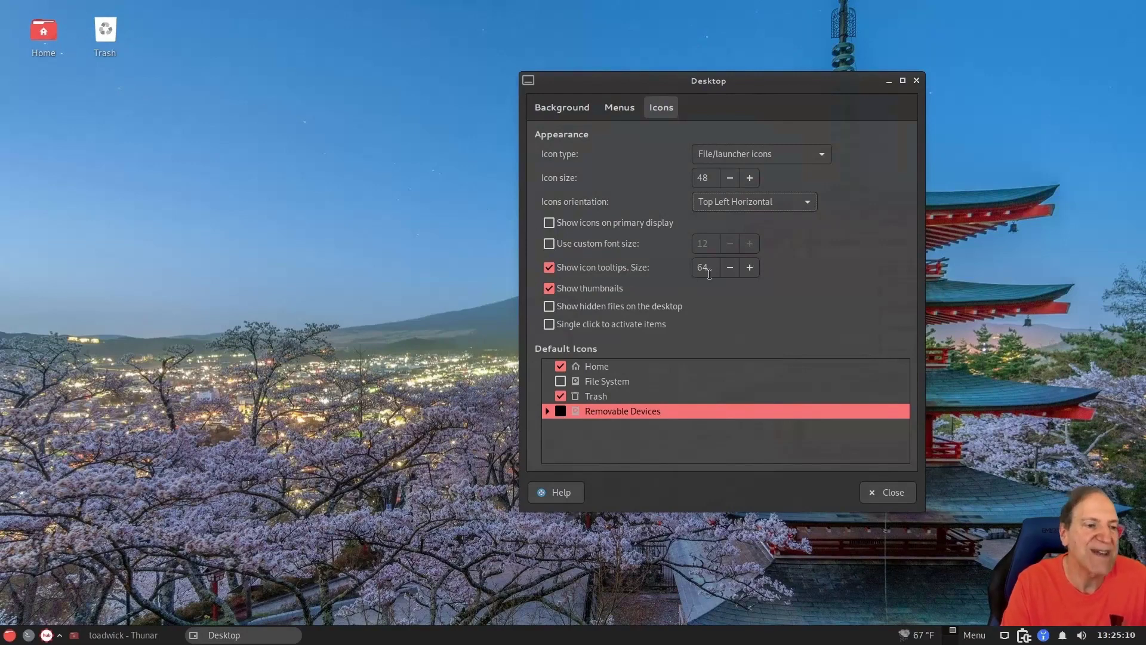
{"action": "left_click", "coordinate": [801, 206]}
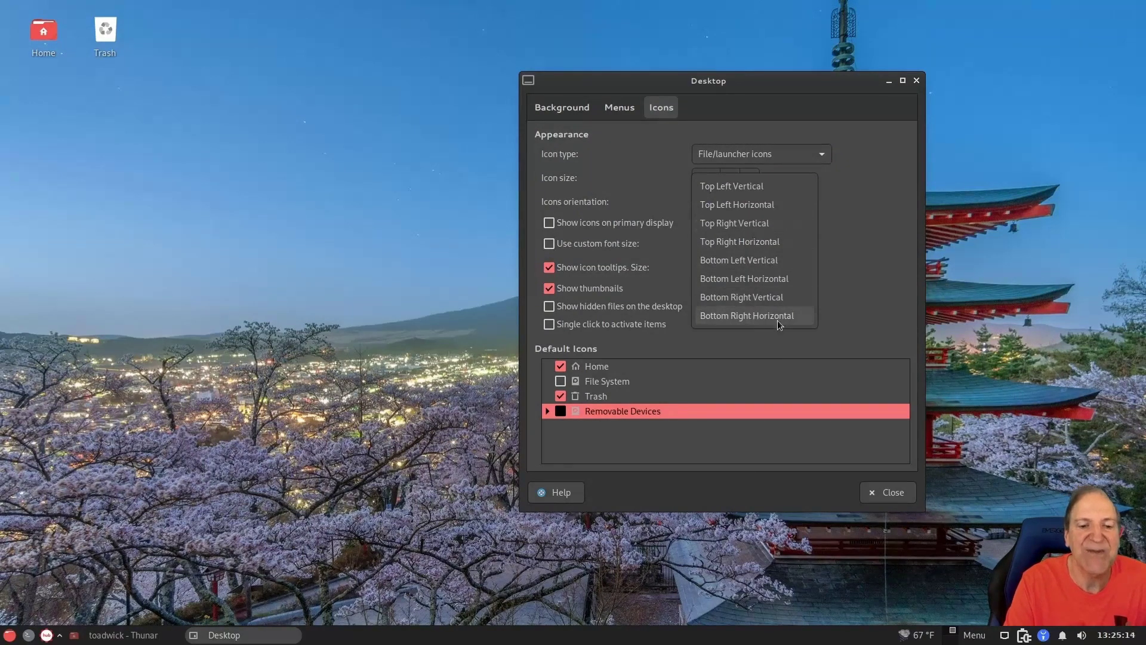
{"action": "left_click", "coordinate": [869, 258]}
{"action": "left_click", "coordinate": [544, 108]}
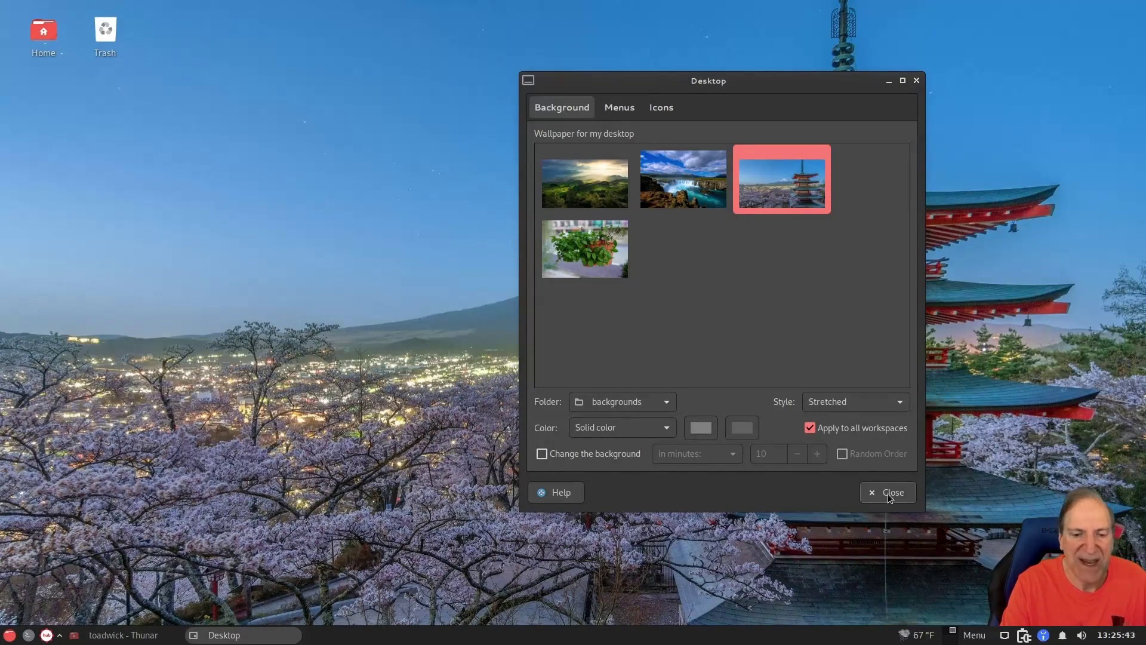
{"action": "left_click", "coordinate": [889, 497]}
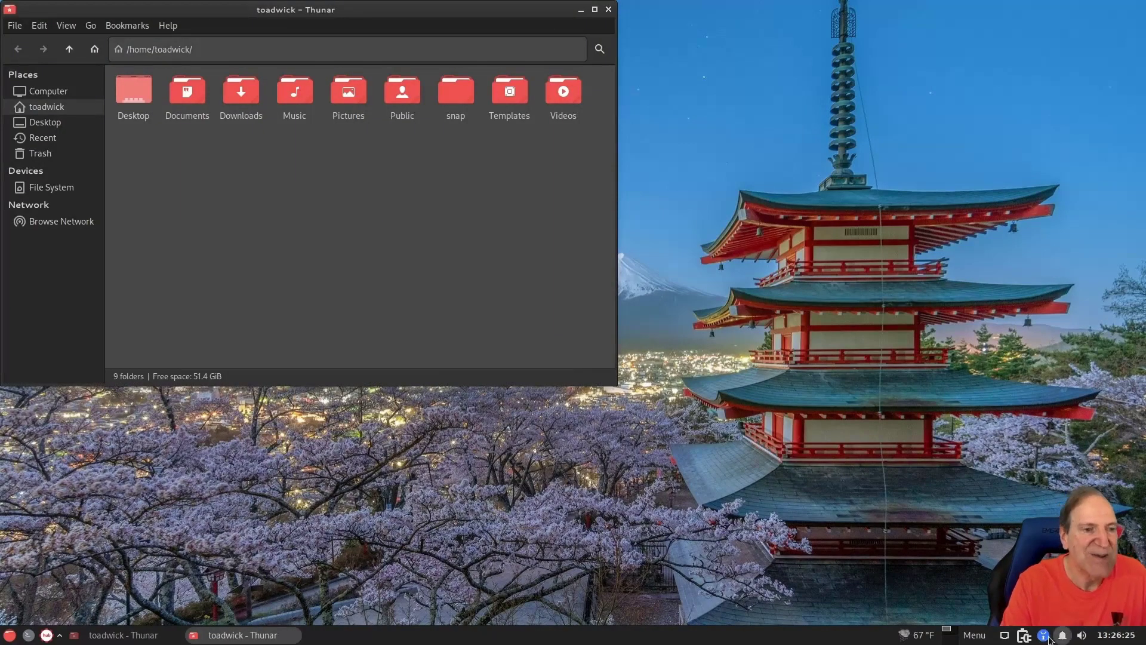
Step: Move the Whisker Menu to the far left end of the panel and check its Settings category from there
{"action": "right_click", "coordinate": [971, 636]}
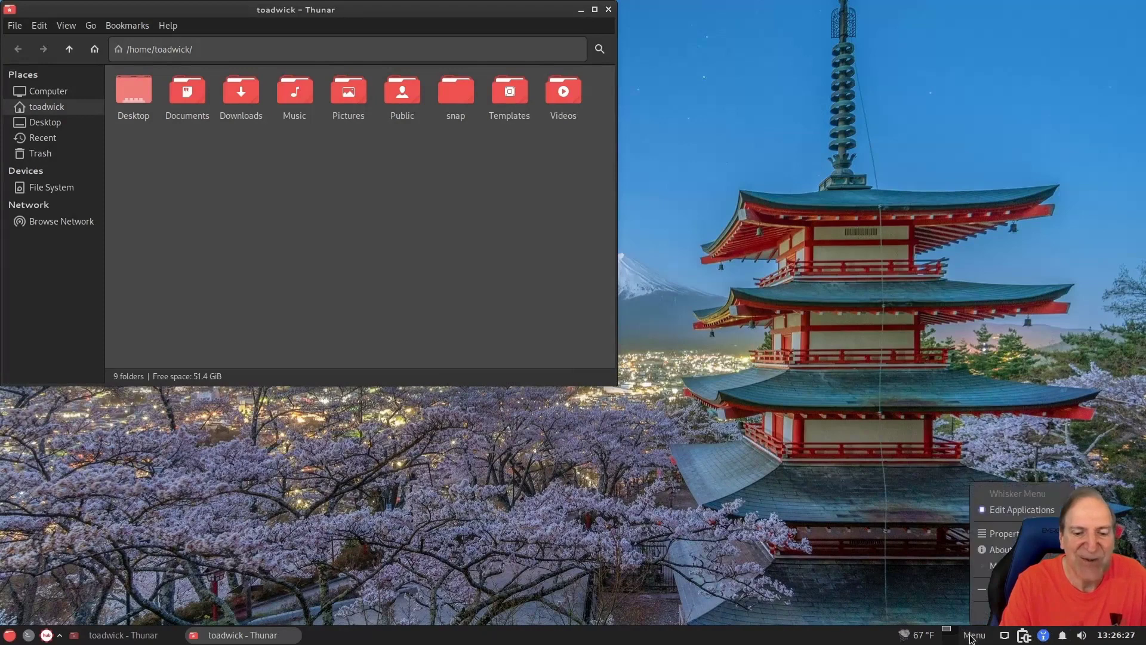
{"action": "left_click", "coordinate": [992, 566]}
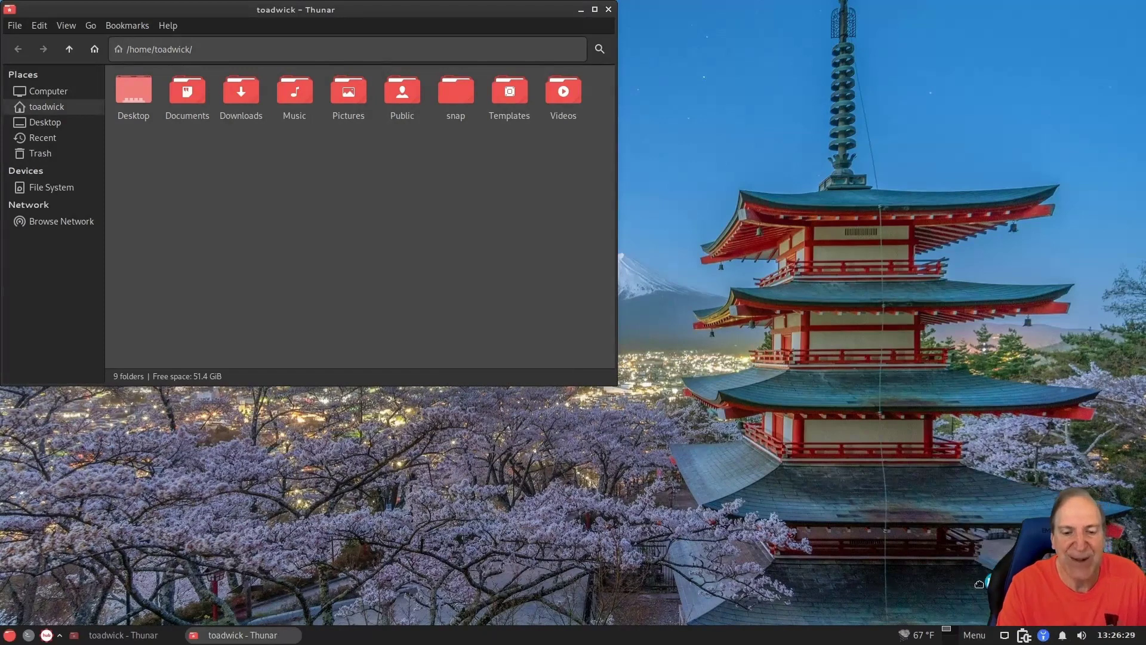
{"action": "left_click", "coordinate": [5, 636]}
{"action": "left_click", "coordinate": [14, 635]}
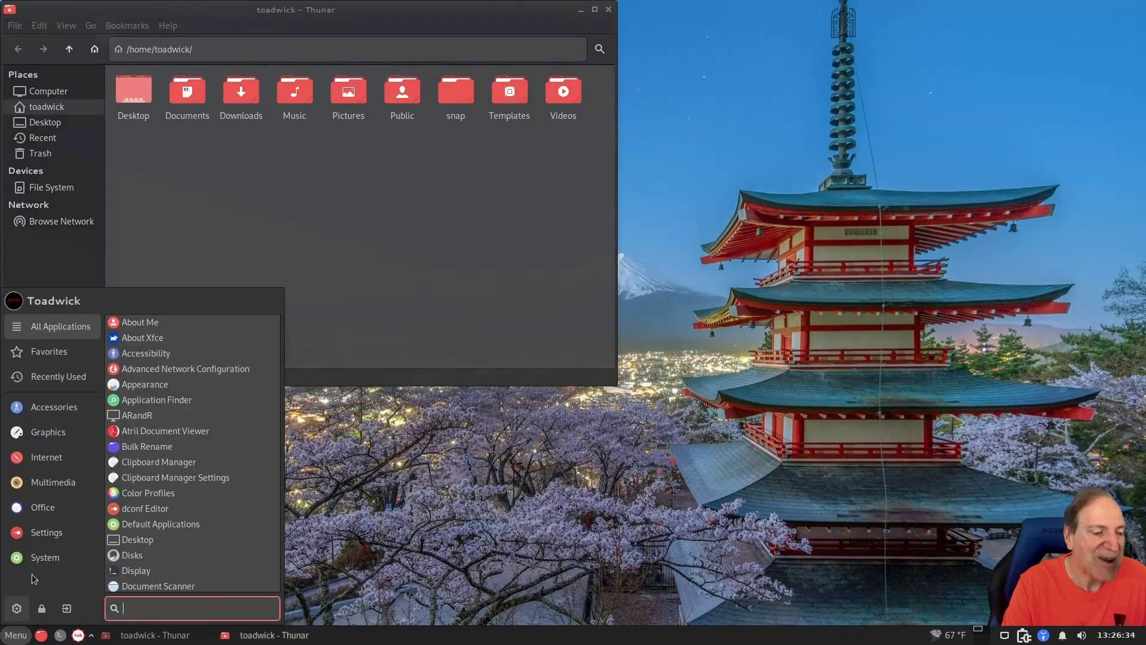
{"action": "left_click", "coordinate": [47, 532]}
{"action": "left_click", "coordinate": [433, 489]}
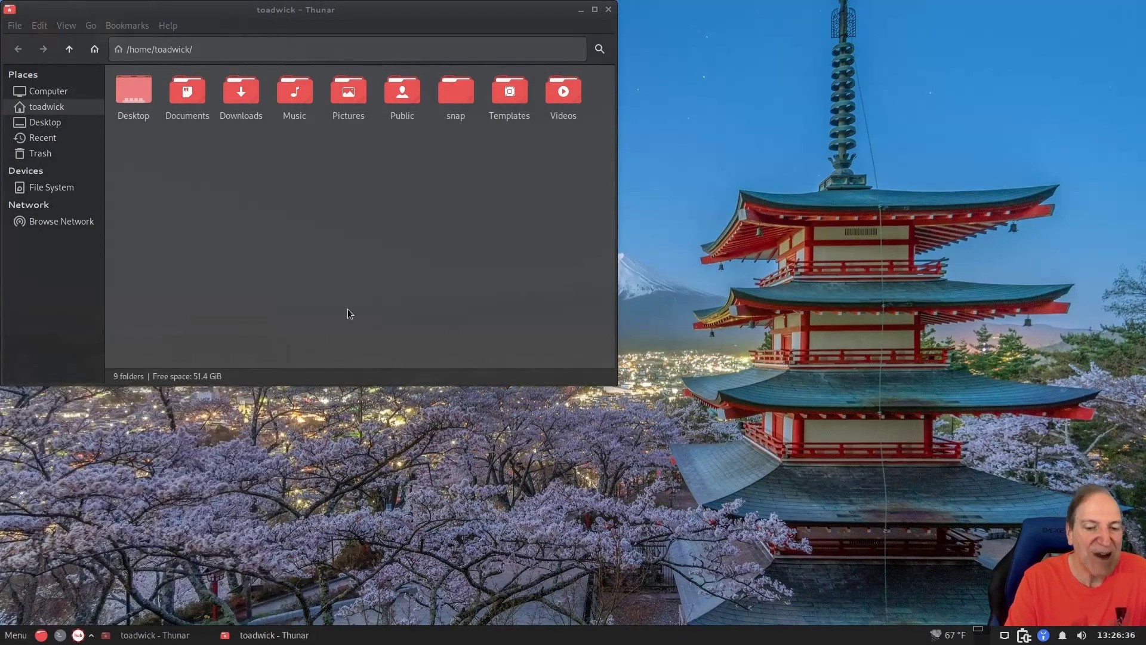
Step: Make the Thunar home folder window narrower and move it clear of the Home and Trash desktop icons
{"action": "left_click", "coordinate": [348, 309]}
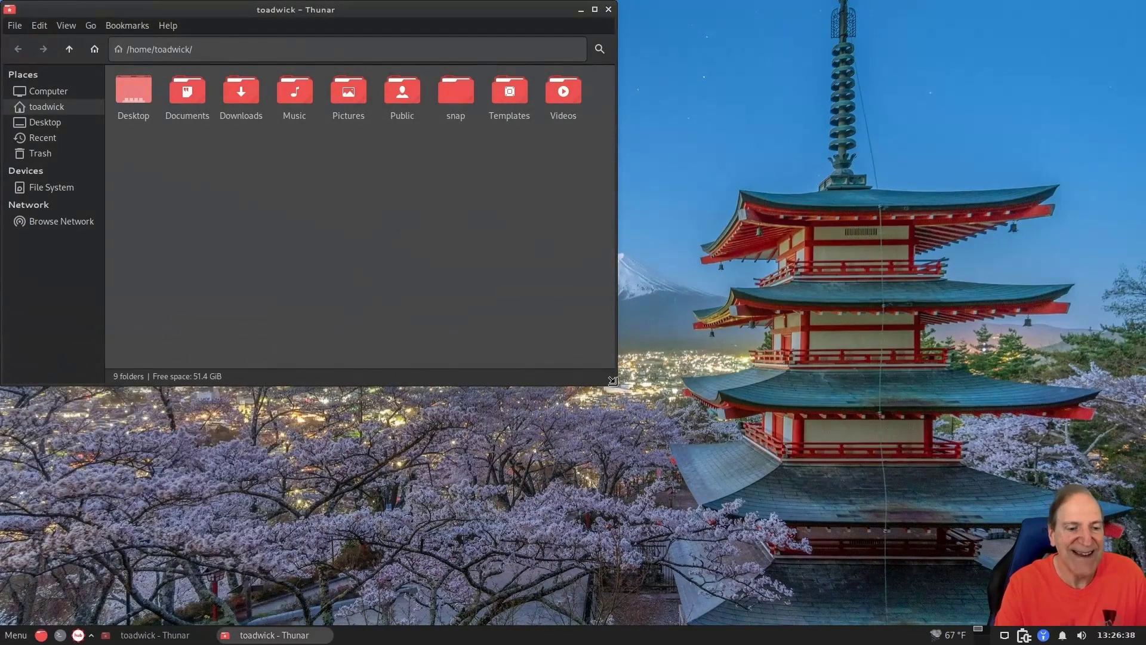
{"action": "left_click_drag", "start_coordinate": [616, 384], "coordinate": [446, 375]}
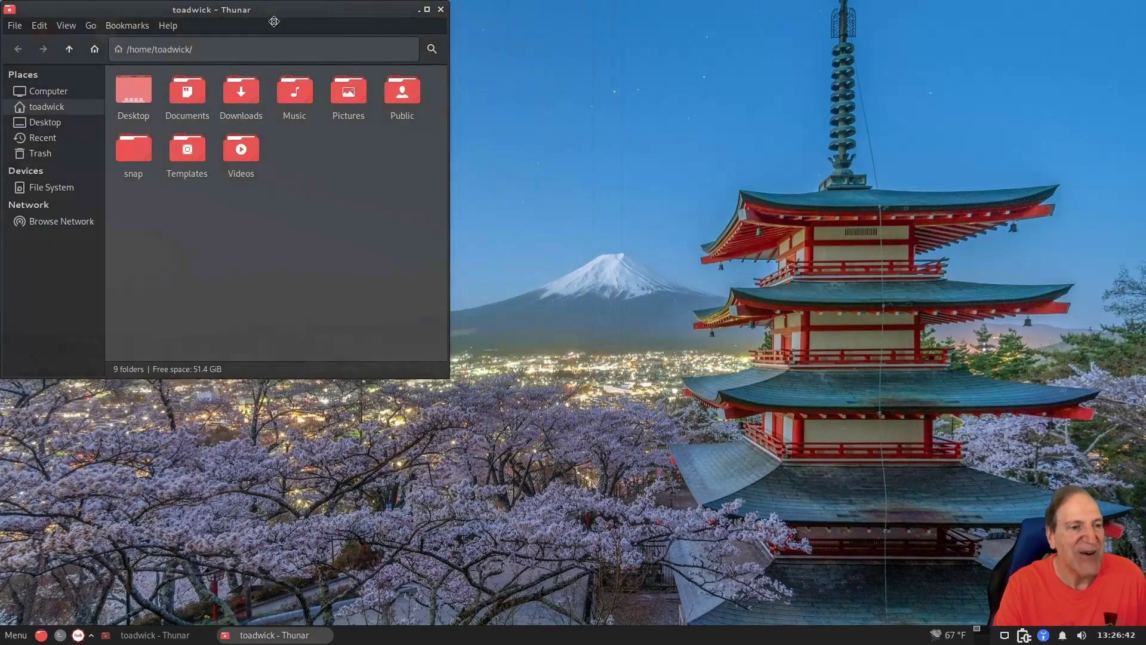
{"action": "left_click_drag", "start_coordinate": [261, 10], "coordinate": [317, 78]}
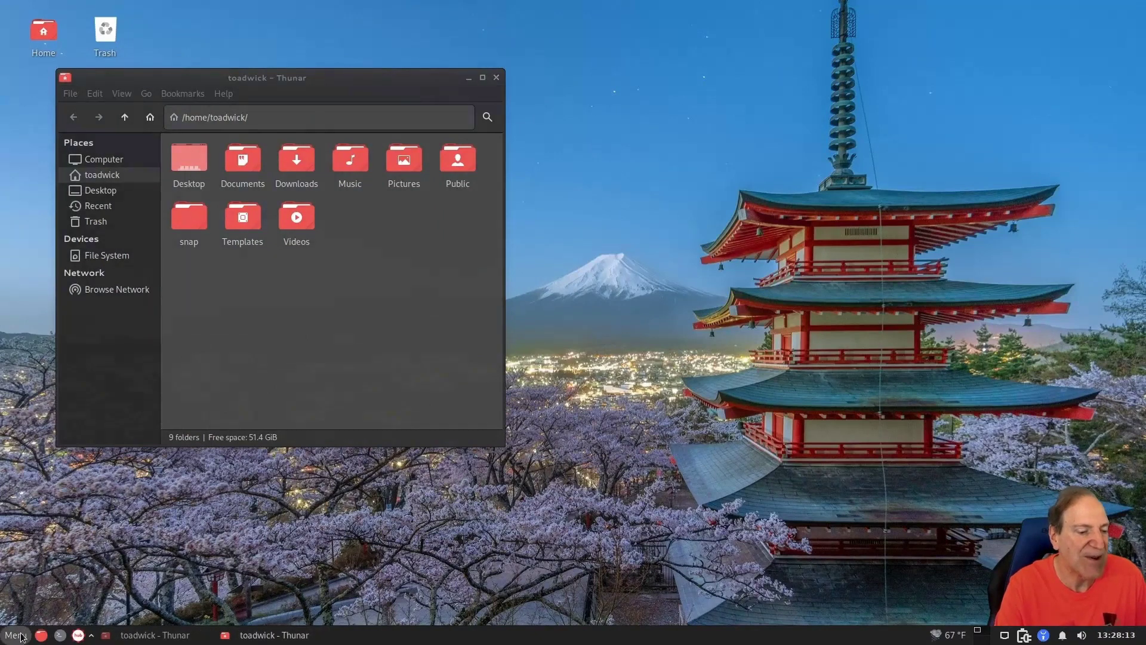
Step: Launch the Plank dock from the Accessories applications
{"action": "left_click", "coordinate": [20, 636]}
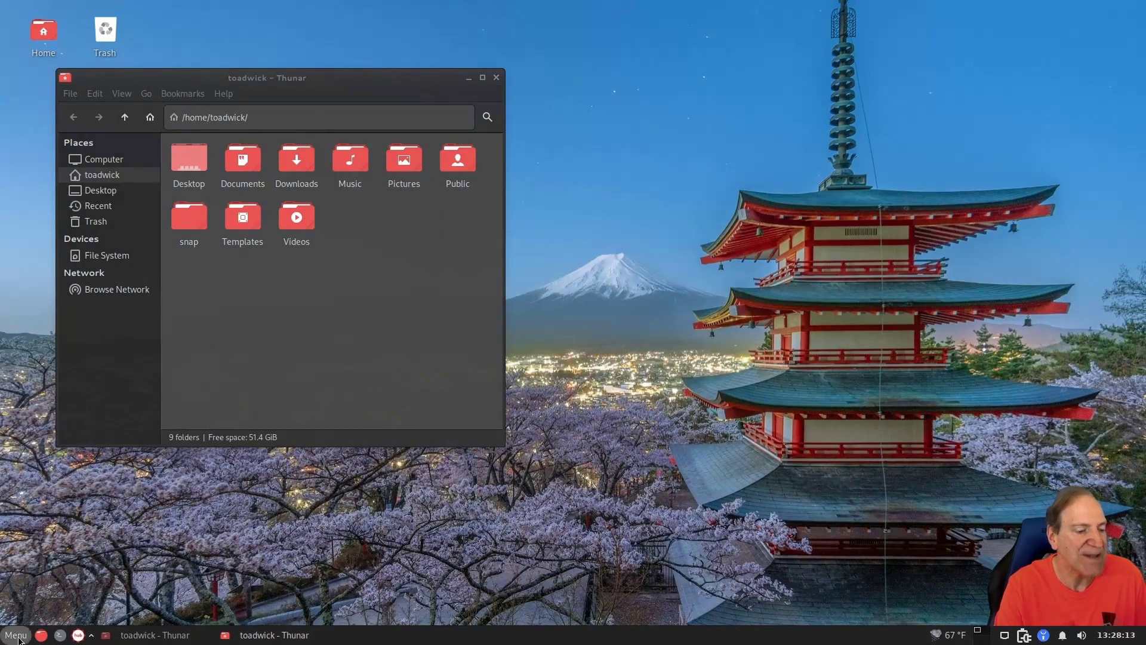
{"action": "left_click", "coordinate": [52, 408]}
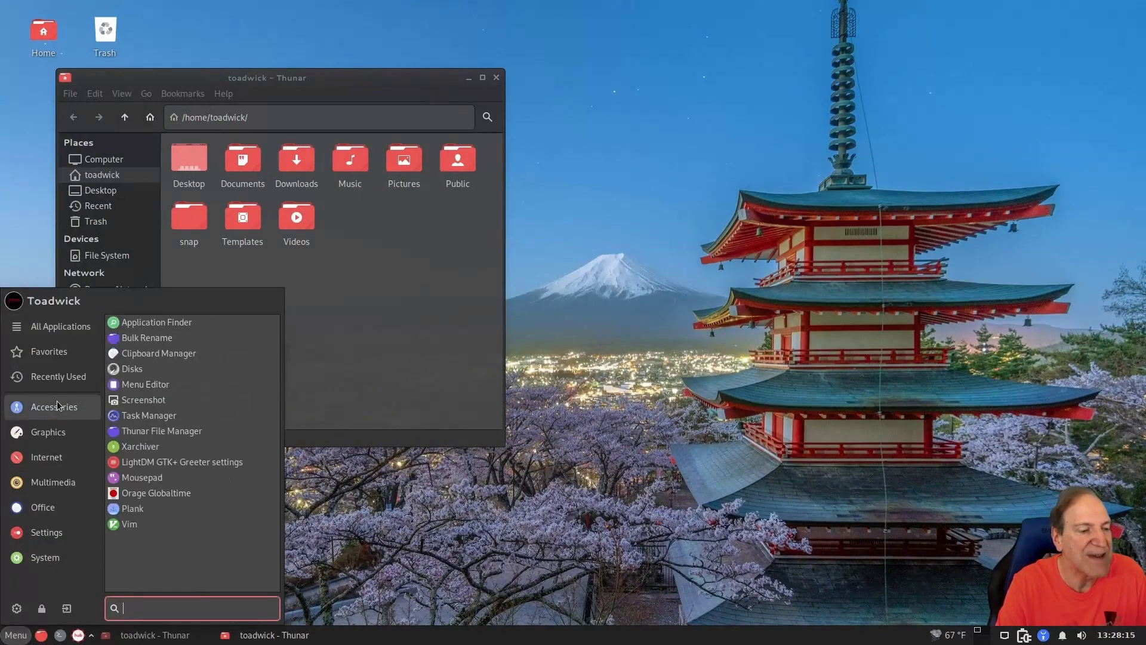
{"action": "left_click", "coordinate": [133, 509]}
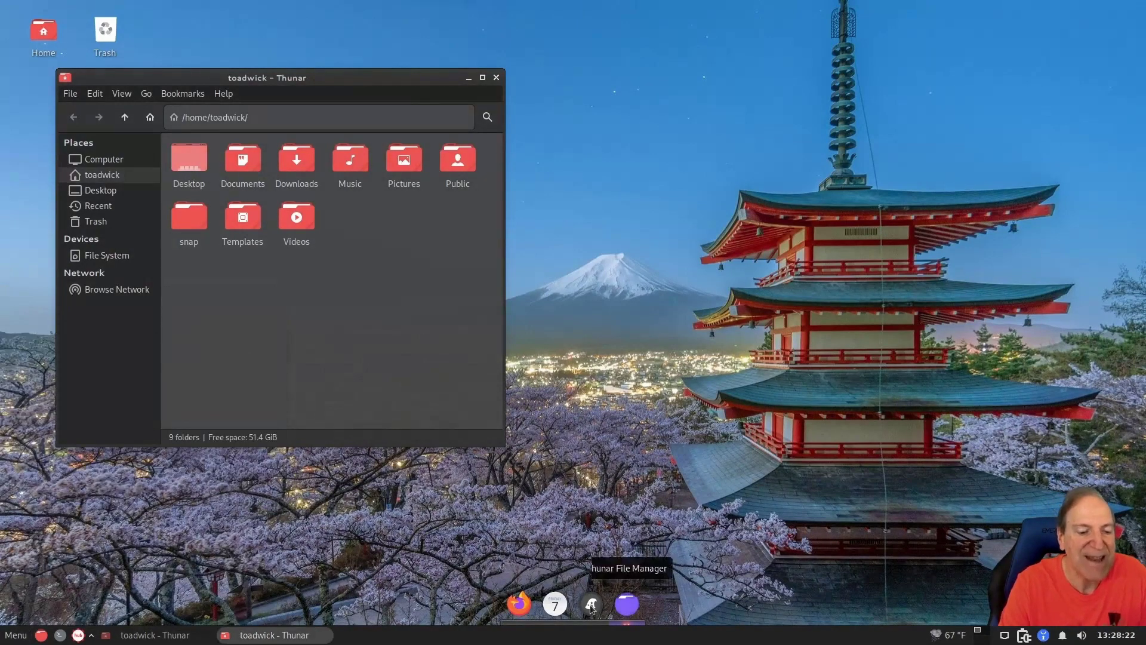
Step: Unlock Panel 1 in the panel preferences and move the panel to the top edge of the desktop
{"action": "right_click", "coordinate": [710, 637]}
{"action": "mouse_move", "coordinate": [742, 617]}
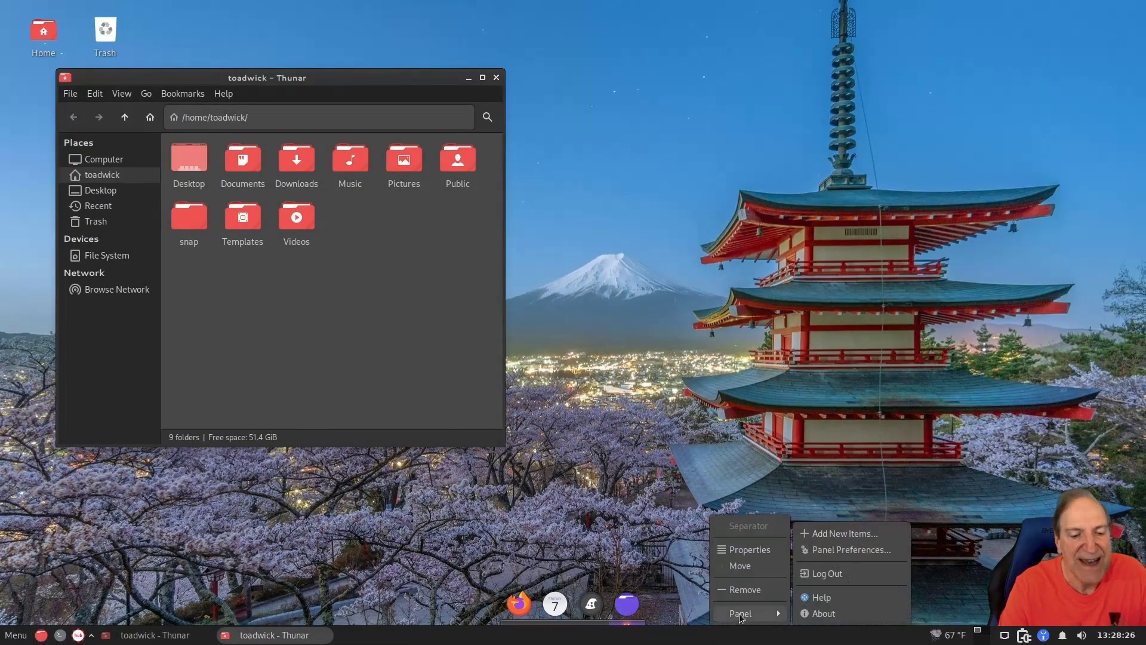
{"action": "left_click", "coordinate": [832, 550]}
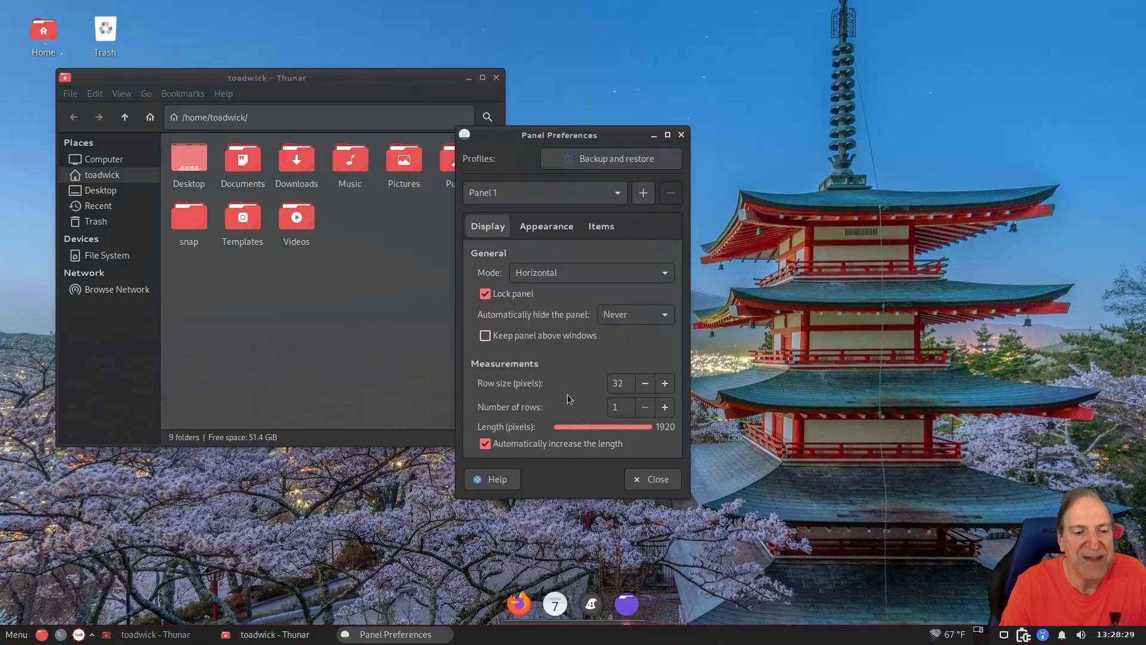
{"action": "left_click", "coordinate": [501, 299]}
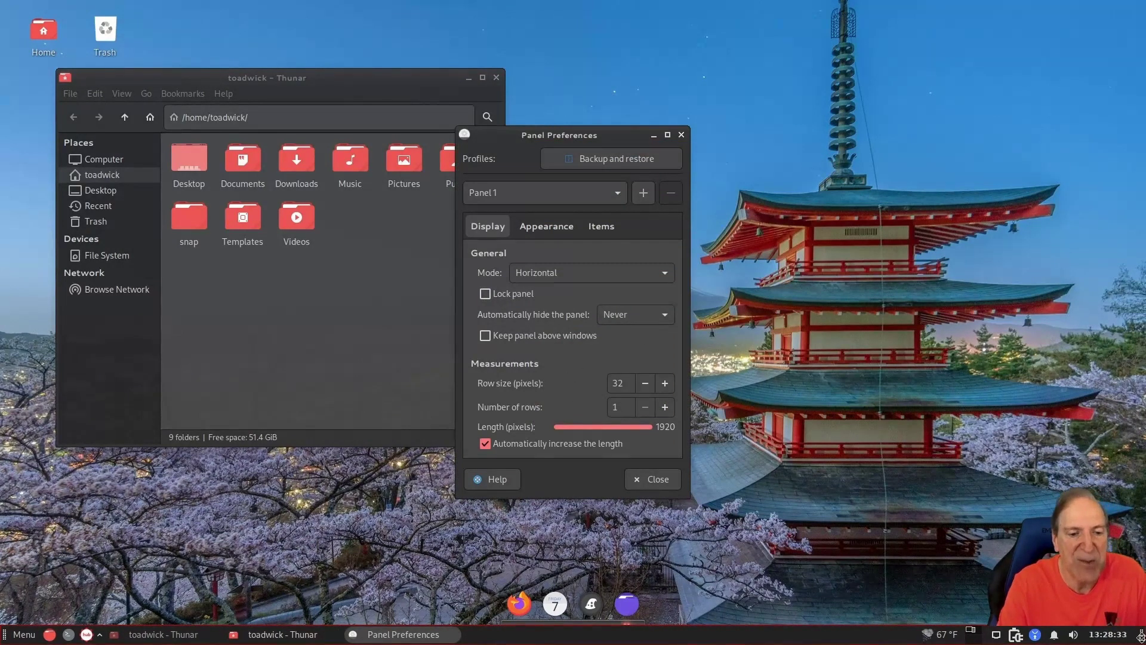
{"action": "left_click_drag", "start_coordinate": [1140, 636], "coordinate": [1107, 2]}
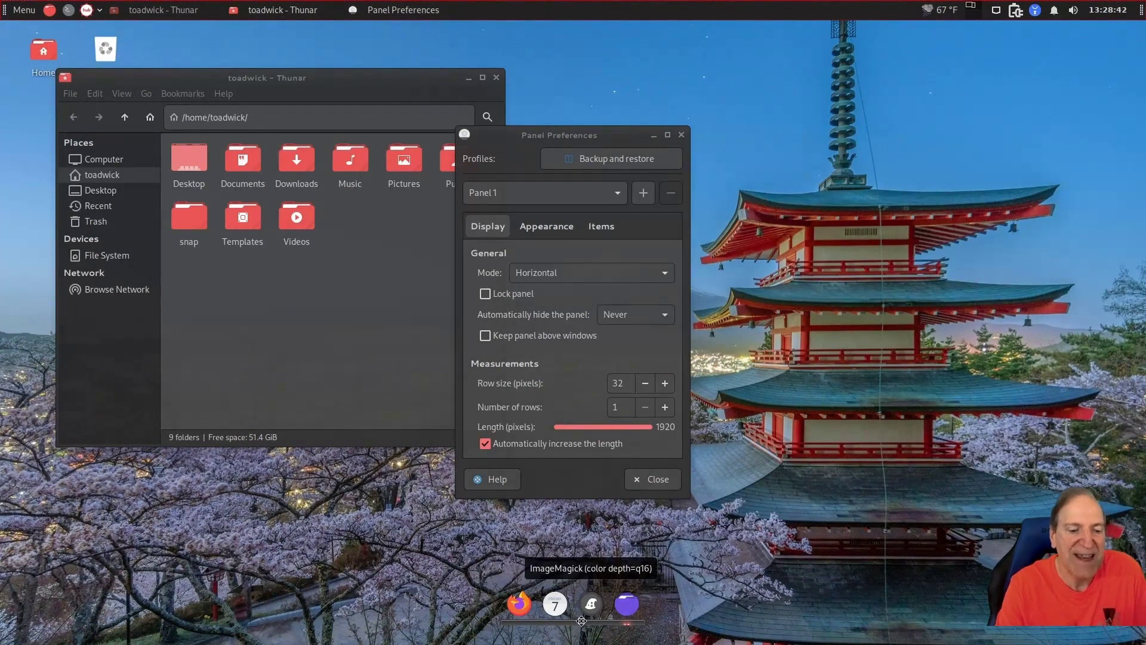
Step: Bring up the Plank dock's preferences, try different center alignment offsets, and return the offset to 0
{"action": "right_click", "coordinate": [581, 621]}
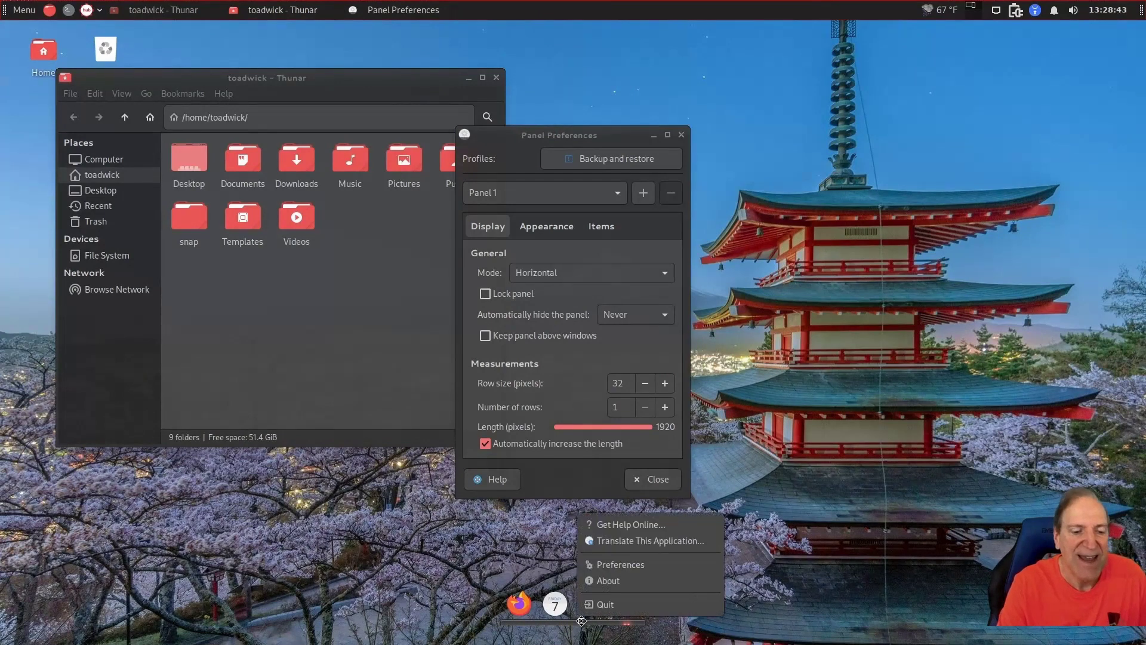
{"action": "left_click", "coordinate": [618, 566]}
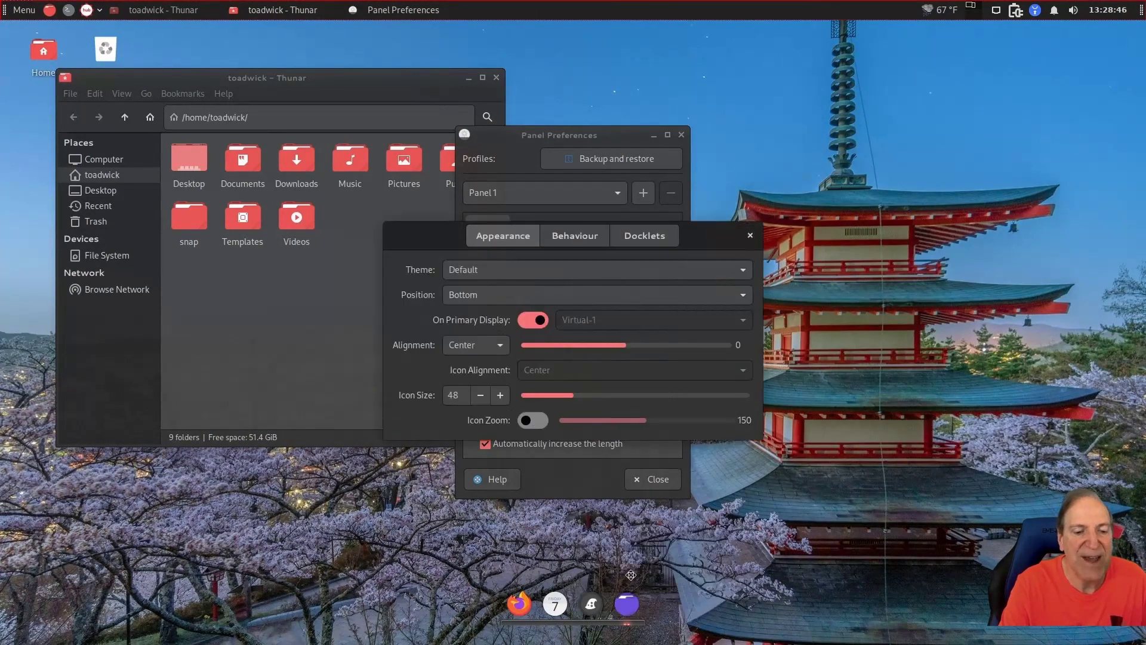
{"action": "left_click_drag", "start_coordinate": [443, 239], "coordinate": [624, 337]}
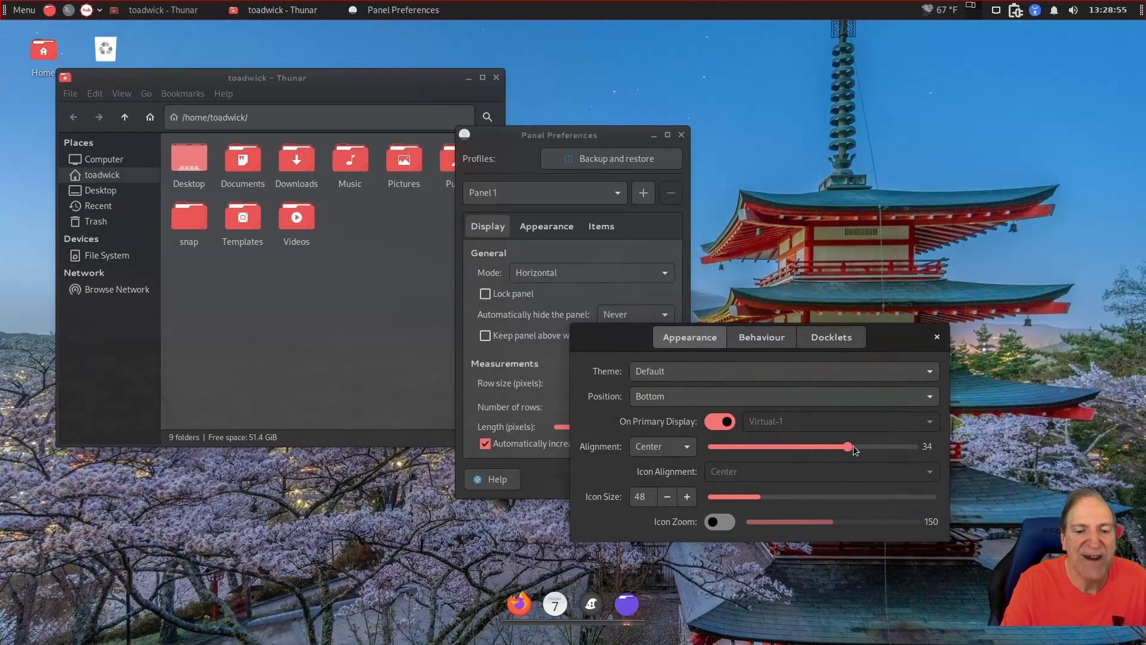
{"action": "left_click_drag", "start_coordinate": [906, 448], "coordinate": [813, 446]}
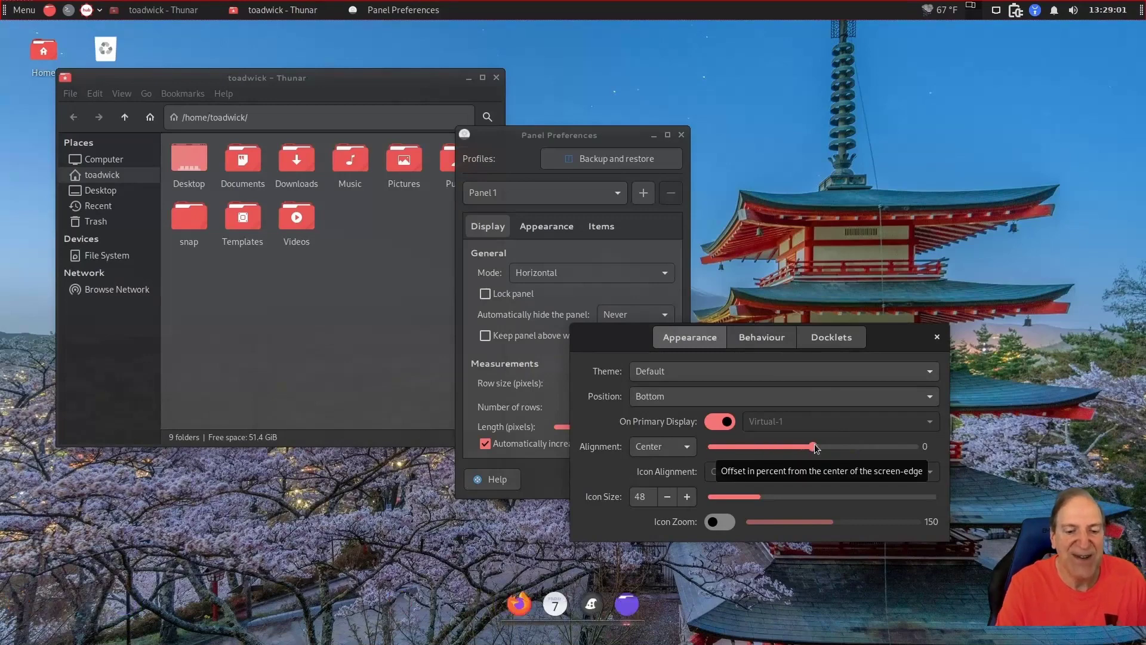
Step: Adjust the Plank dock's icon size up and down, ending at 49
{"action": "mouse_move", "coordinate": [762, 497]}
{"action": "left_mouse_down"}
{"action": "mouse_move", "coordinate": [730, 500]}
{"action": "mouse_move", "coordinate": [830, 501]}
{"action": "mouse_move", "coordinate": [766, 503]}
{"action": "left_mouse_up"}
{"action": "left_click", "coordinate": [668, 496]}
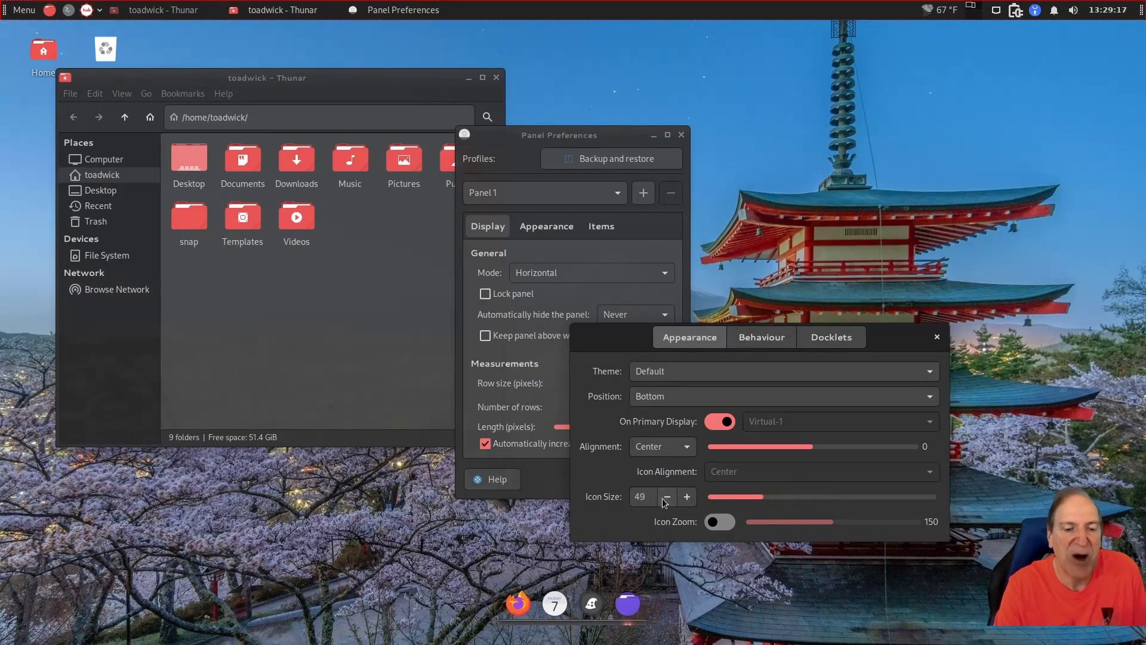
{"action": "left_click", "coordinate": [668, 496]}
{"action": "left_click", "coordinate": [689, 497]}
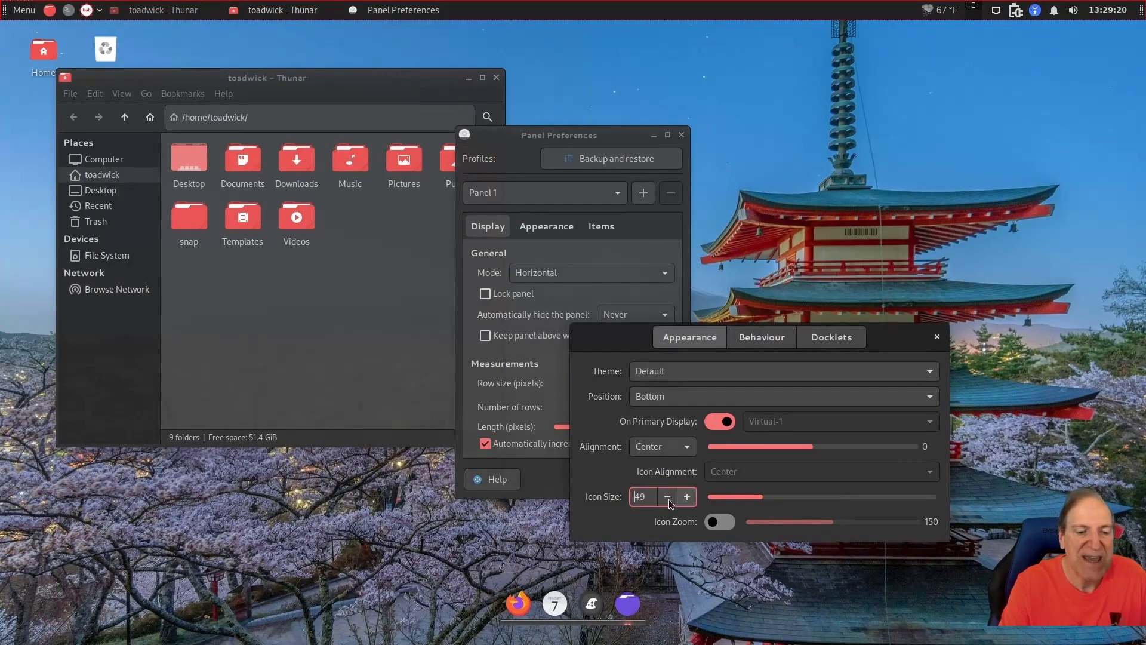
{"action": "left_click", "coordinate": [666, 498]}
{"action": "left_click", "coordinate": [688, 497]}
{"action": "left_click", "coordinate": [688, 498]}
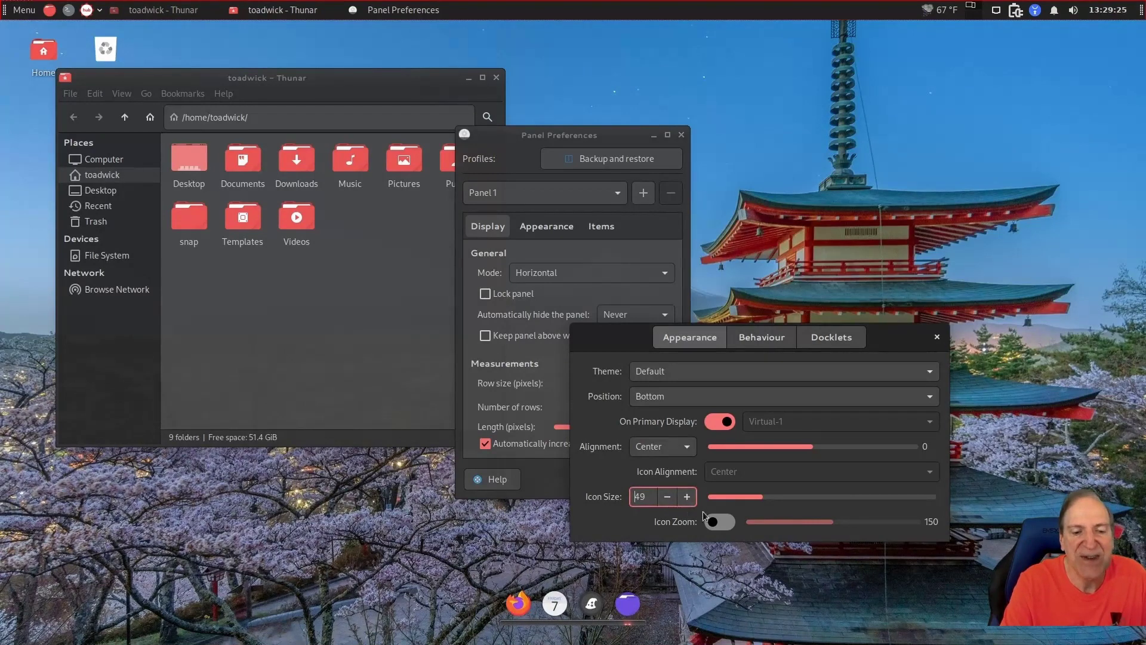
Step: Compare the dock with Icon Zoom on and off, and leave the zoom enabled at 150
{"action": "left_click", "coordinate": [723, 524]}
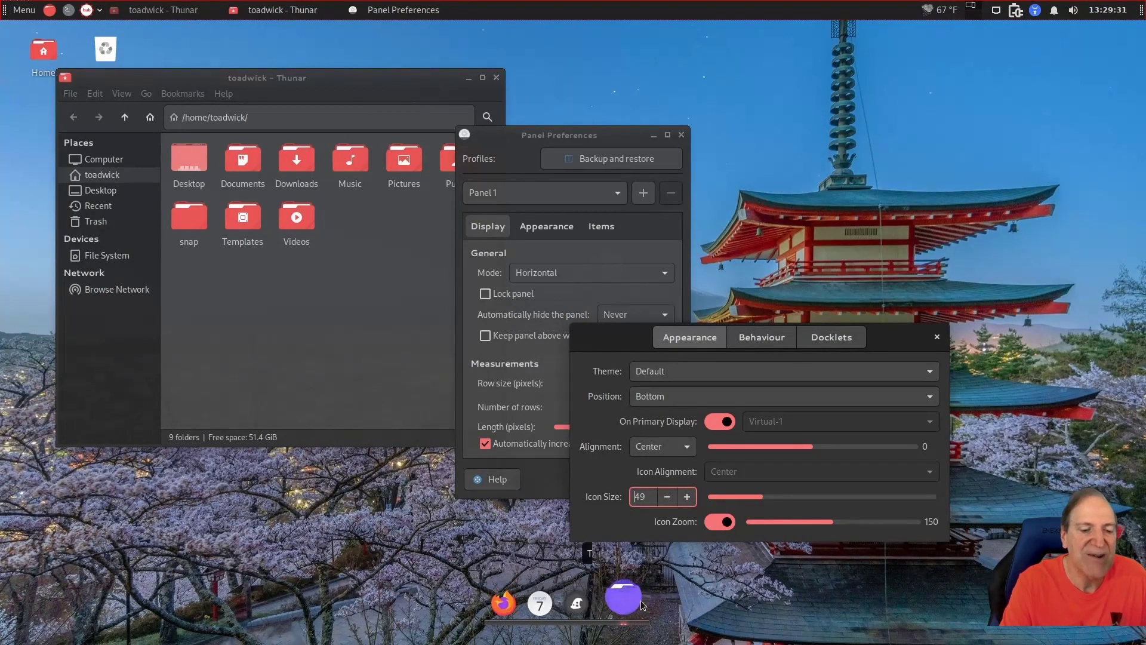
{"action": "left_click", "coordinate": [716, 518]}
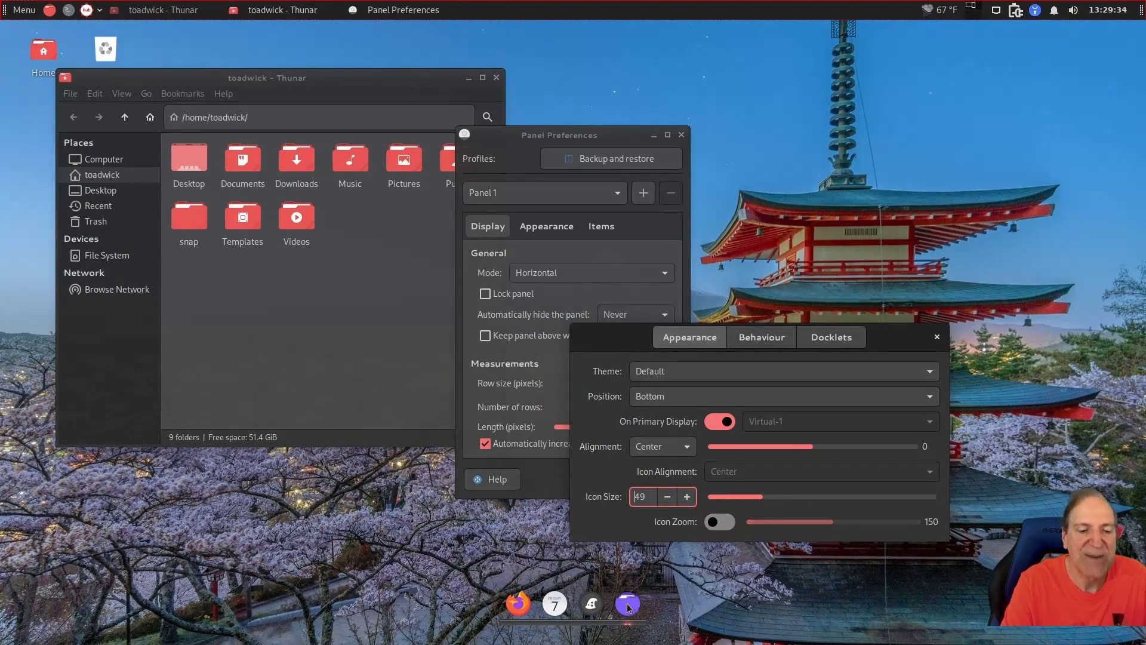
{"action": "left_click", "coordinate": [726, 523]}
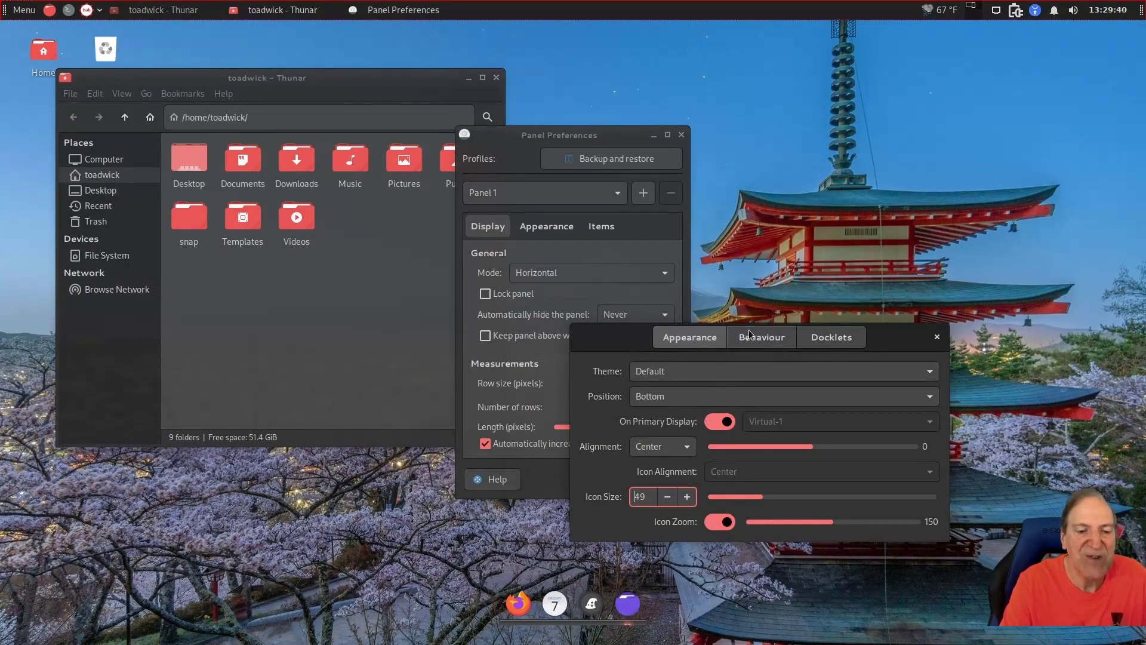
Step: Try the Top and Left positions for the Plank dock, and set its position back to Bottom
{"action": "left_click", "coordinate": [749, 396]}
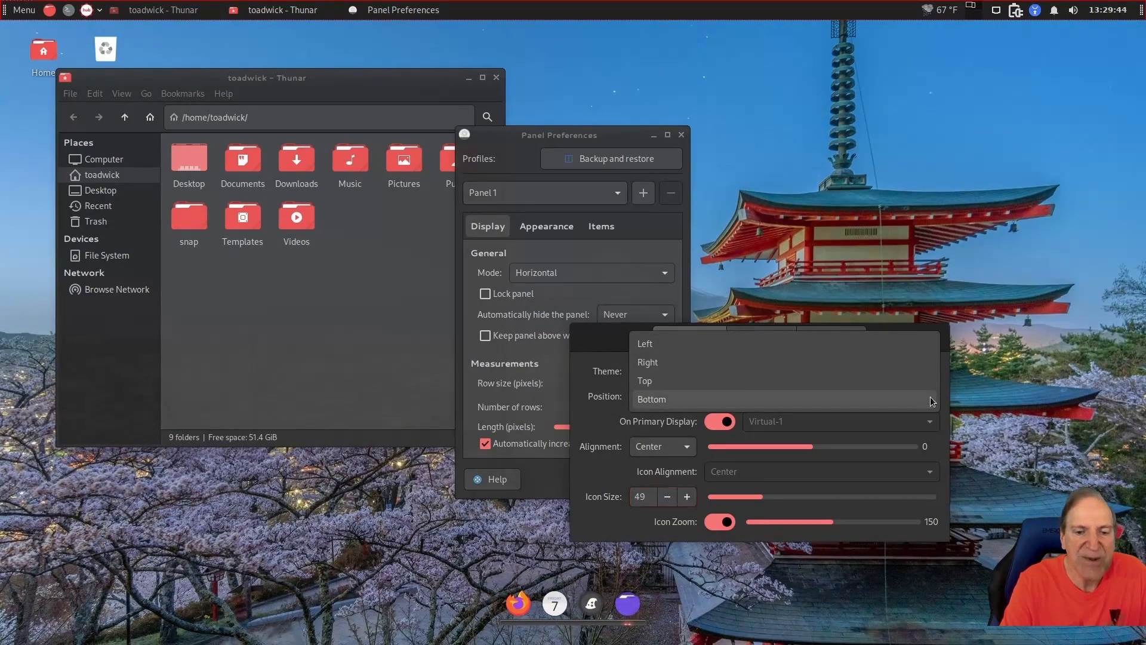
{"action": "left_click", "coordinate": [746, 387]}
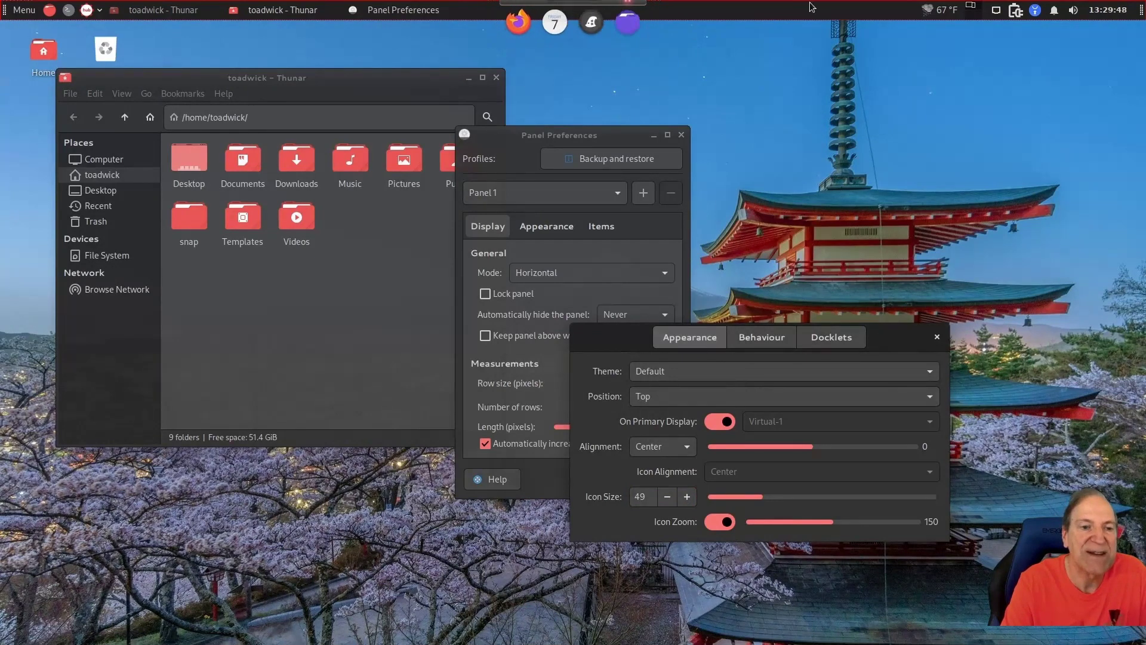
{"action": "left_click", "coordinate": [657, 396]}
{"action": "left_click", "coordinate": [654, 363]}
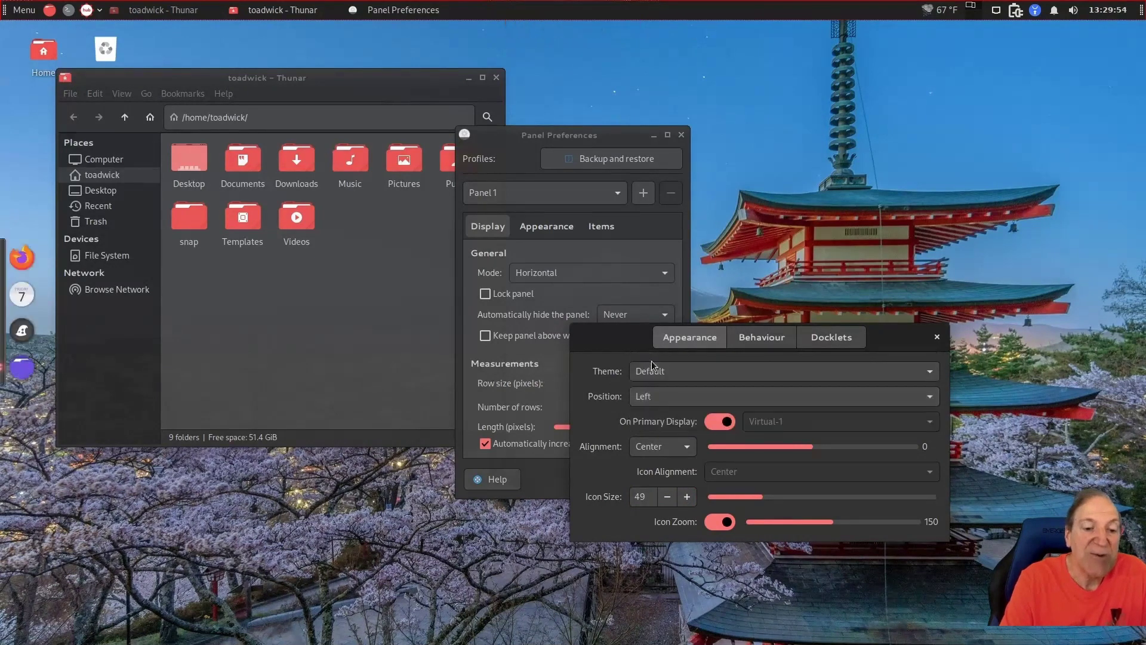
{"action": "left_click", "coordinate": [104, 352]}
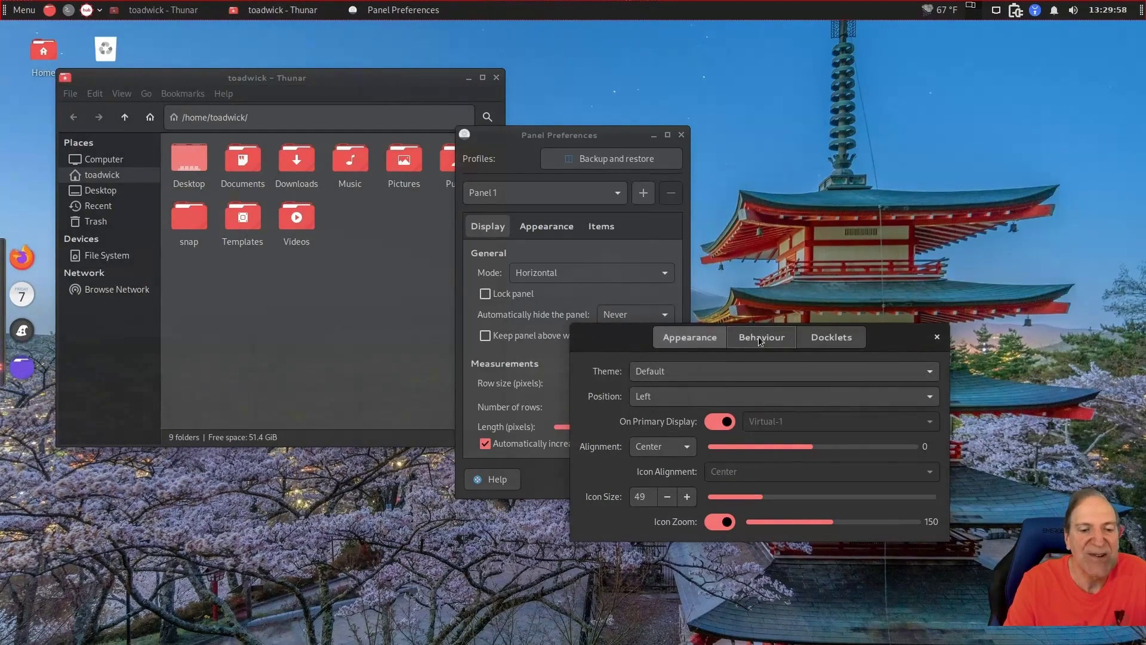
{"action": "left_click", "coordinate": [704, 394]}
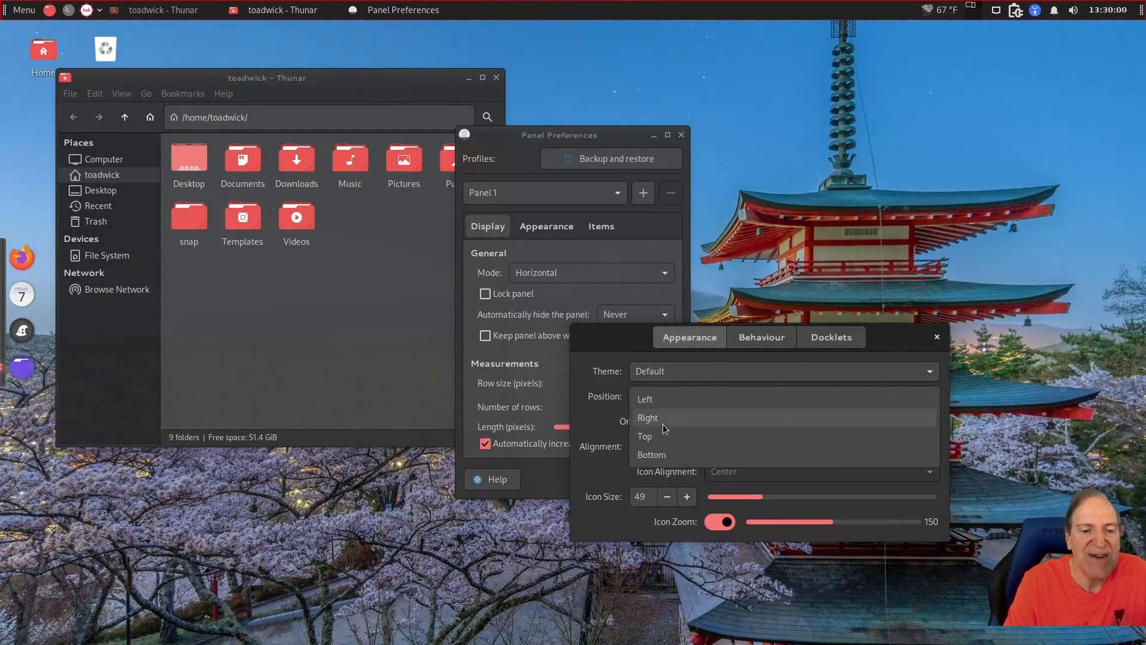
{"action": "left_click", "coordinate": [657, 456]}
Step: Review the dock's hiding modes while keeping Intellihide, and switch Hide Dock off and on again
{"action": "left_click", "coordinate": [758, 339]}
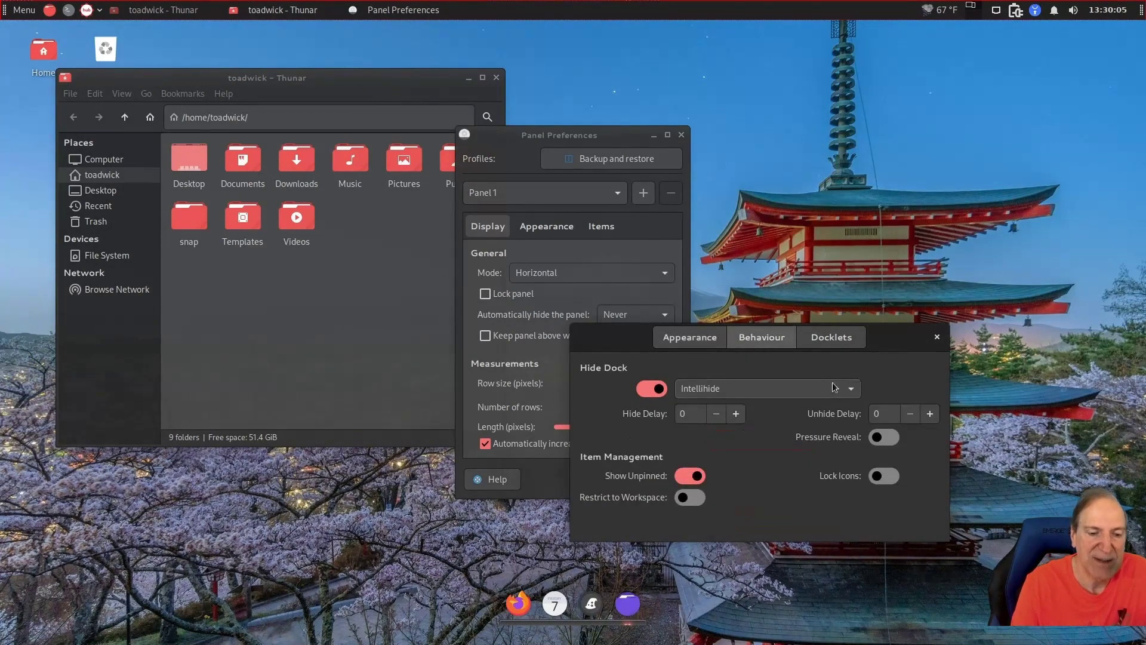
{"action": "left_click", "coordinate": [852, 392]}
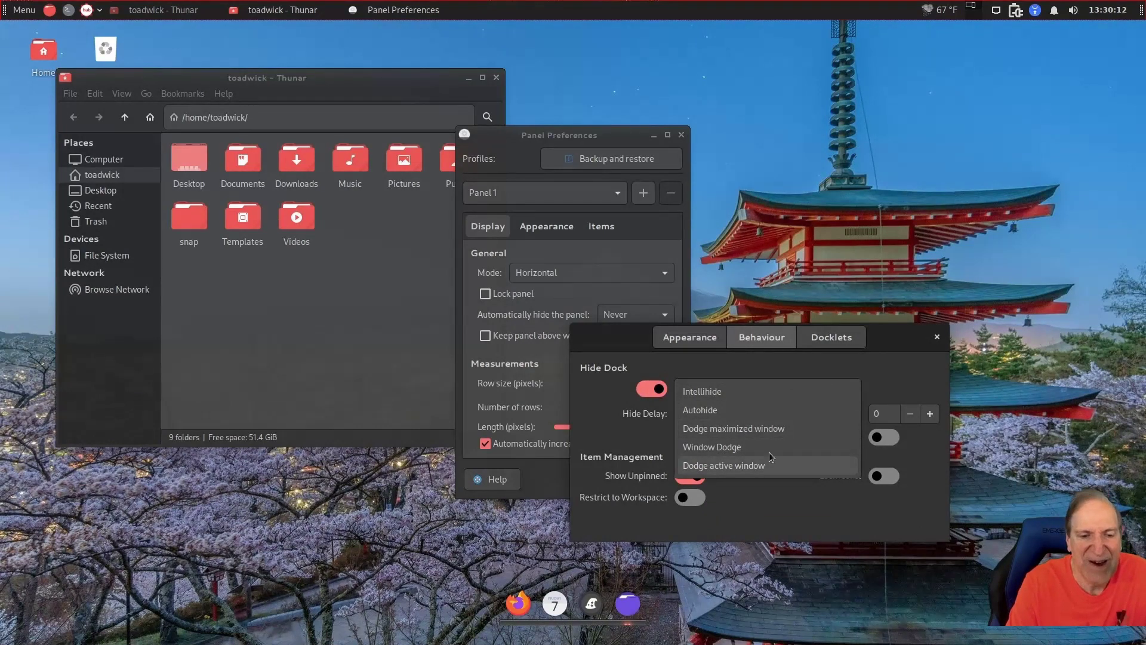
{"action": "left_click", "coordinate": [906, 372]}
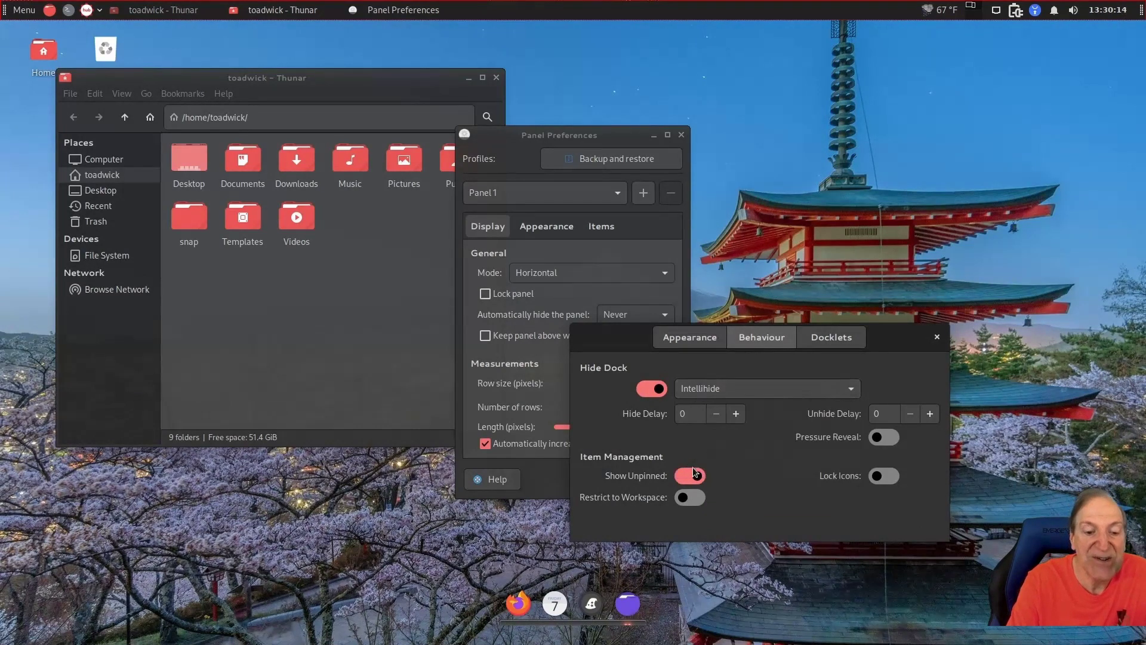
{"action": "left_click", "coordinate": [646, 391]}
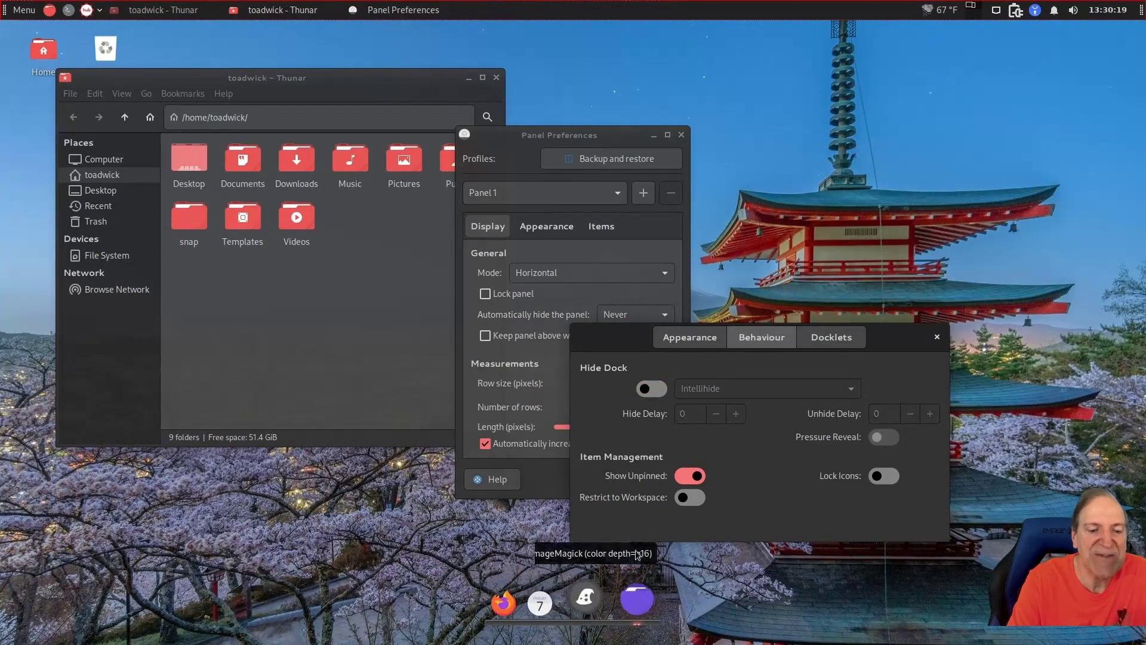
{"action": "left_click", "coordinate": [654, 390]}
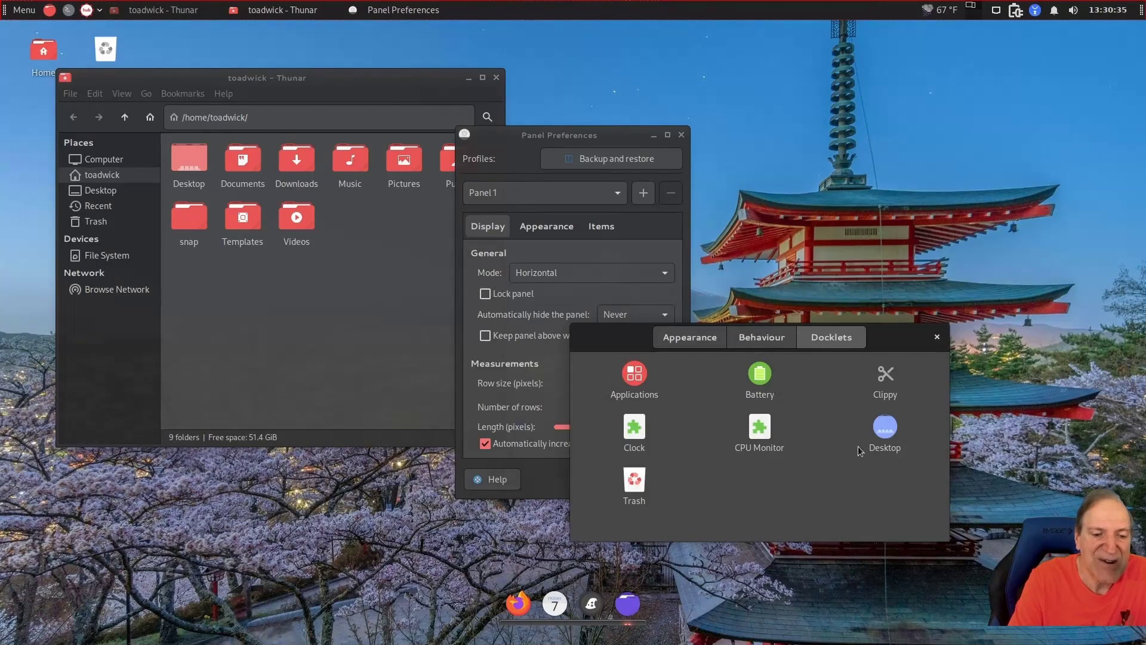
Step: Add the Desktop docklet to the Plank dock after the Thunar File Manager icon
{"action": "left_click_drag", "start_coordinate": [888, 435], "coordinate": [640, 610]}
{"action": "left_click_drag", "start_coordinate": [888, 436], "coordinate": [642, 594]}
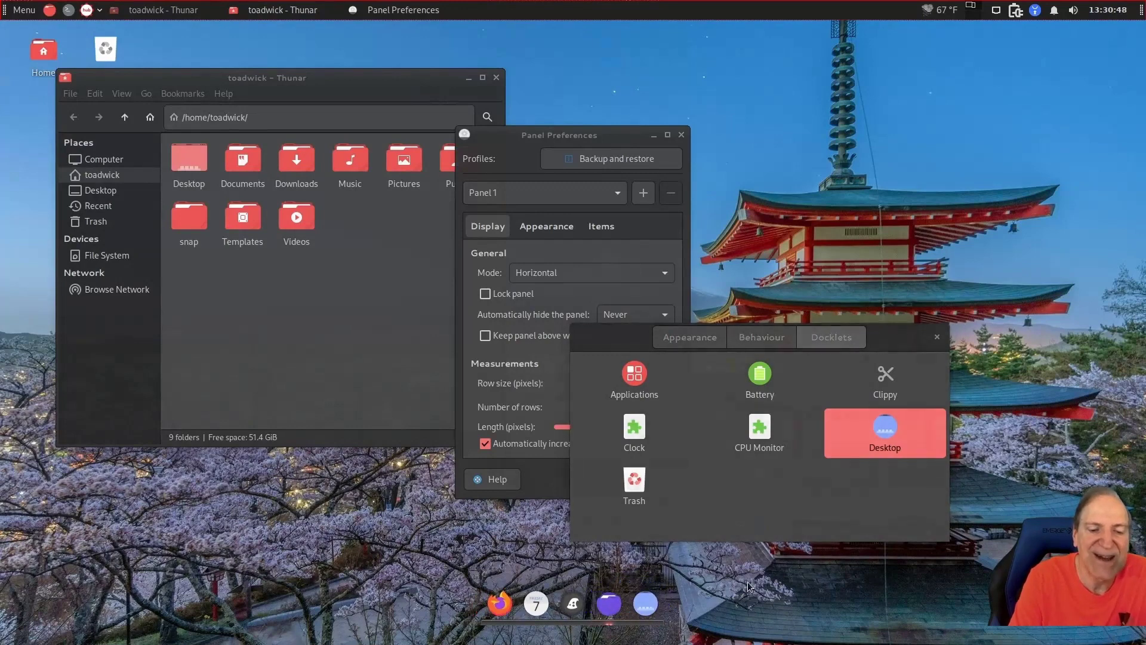
Step: Hide and restore all windows with the dock's Show Desktop docklet, and close the Plank and Panel Preferences windows
{"action": "left_click", "coordinate": [646, 602]}
{"action": "left_click", "coordinate": [646, 602]}
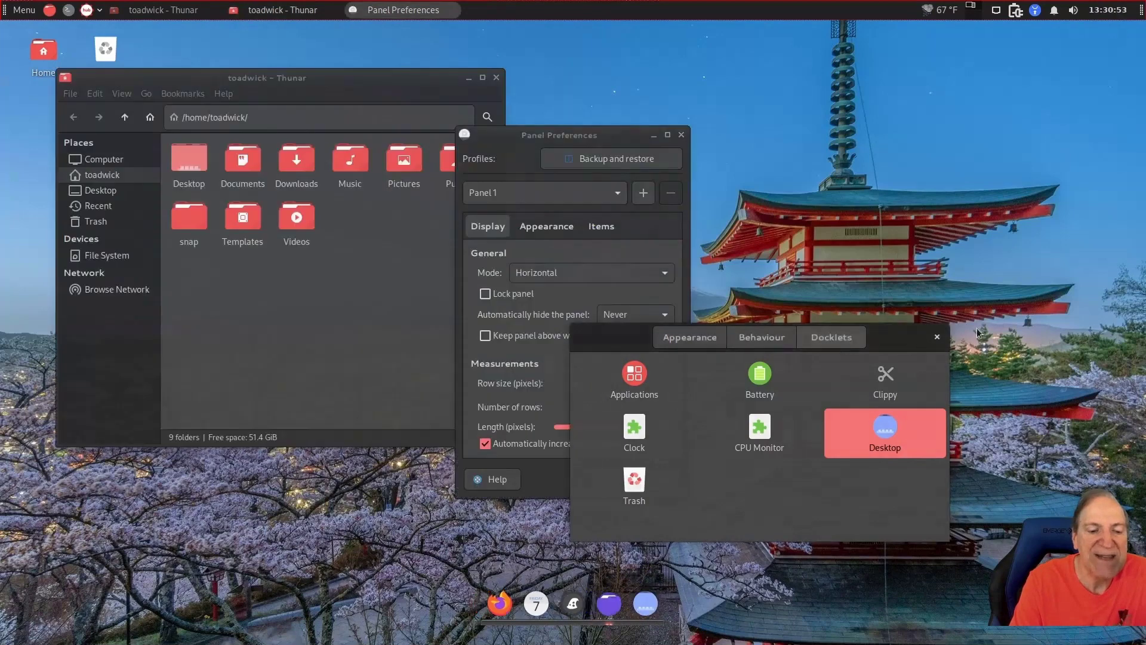
{"action": "left_click", "coordinate": [936, 337]}
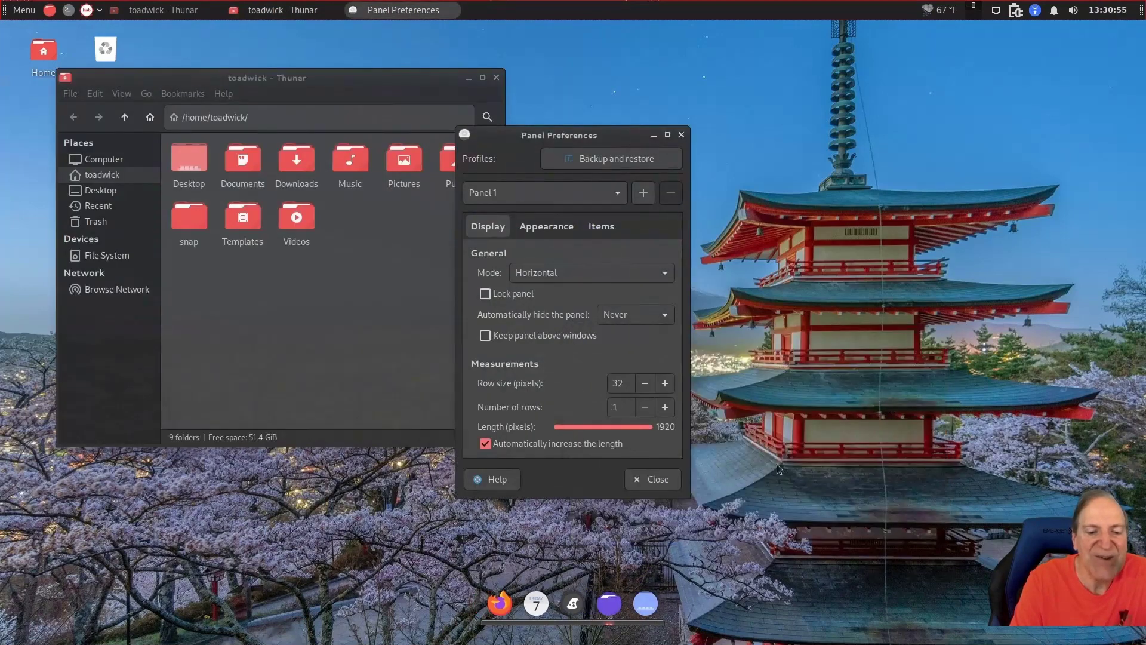
{"action": "left_click", "coordinate": [652, 603]}
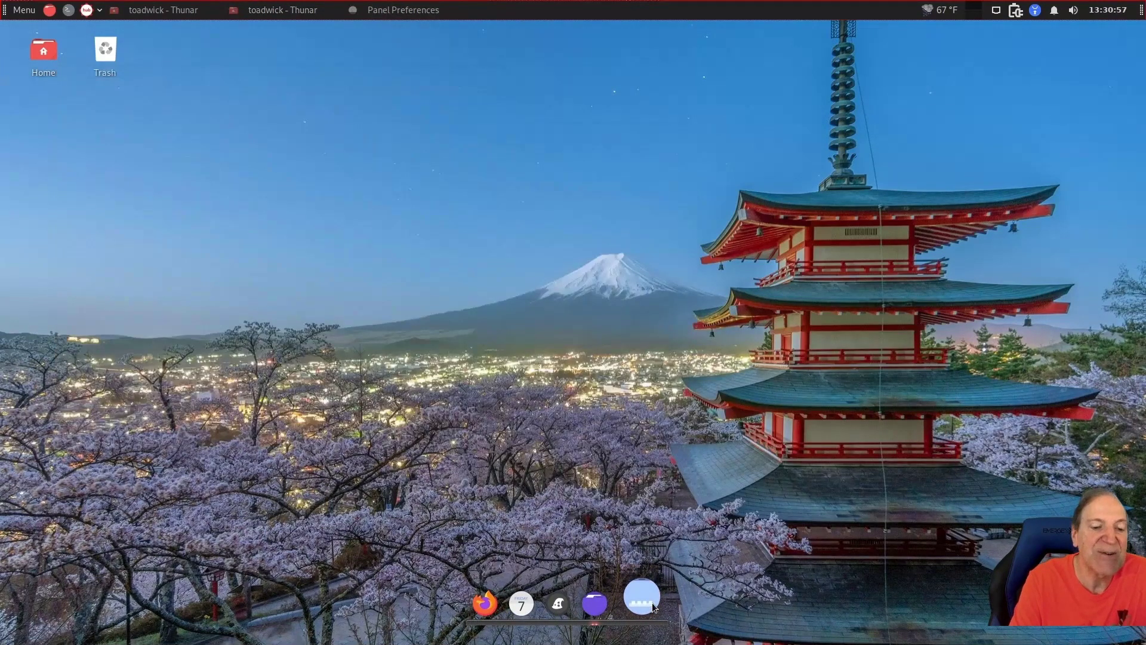
{"action": "left_click", "coordinate": [652, 603]}
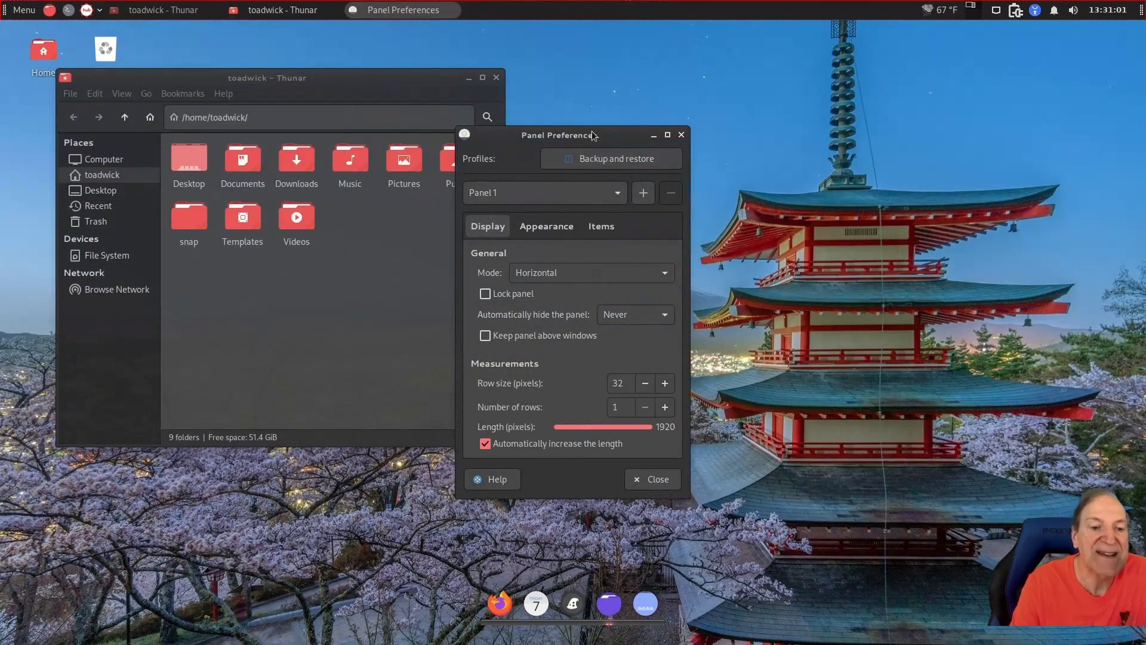
{"action": "left_click", "coordinate": [682, 135]}
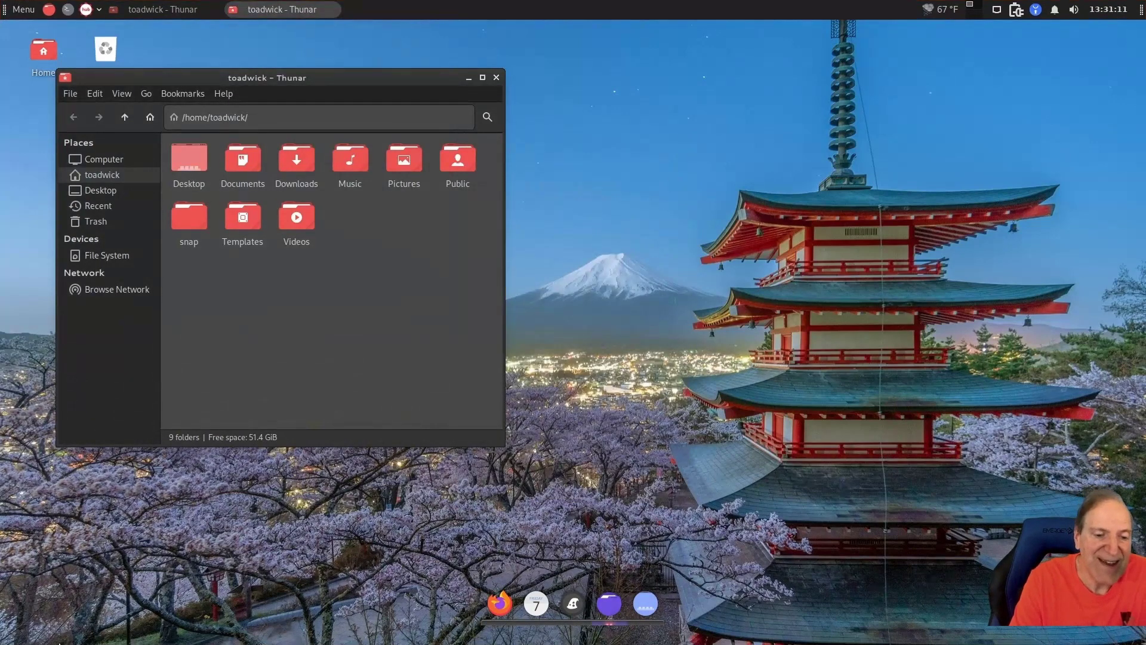
Step: Launch the Terminal, keep its icon in the Plank dock, and close the Terminal window
{"action": "left_click", "coordinate": [11, 12]}
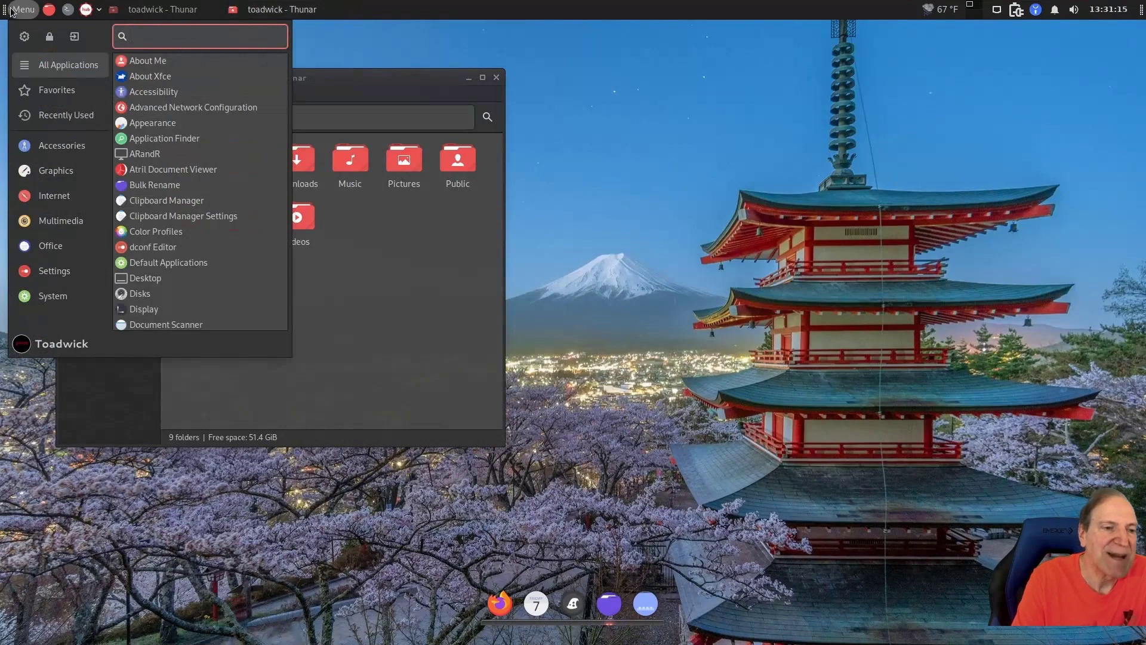
{"action": "left_click", "coordinate": [776, 147]}
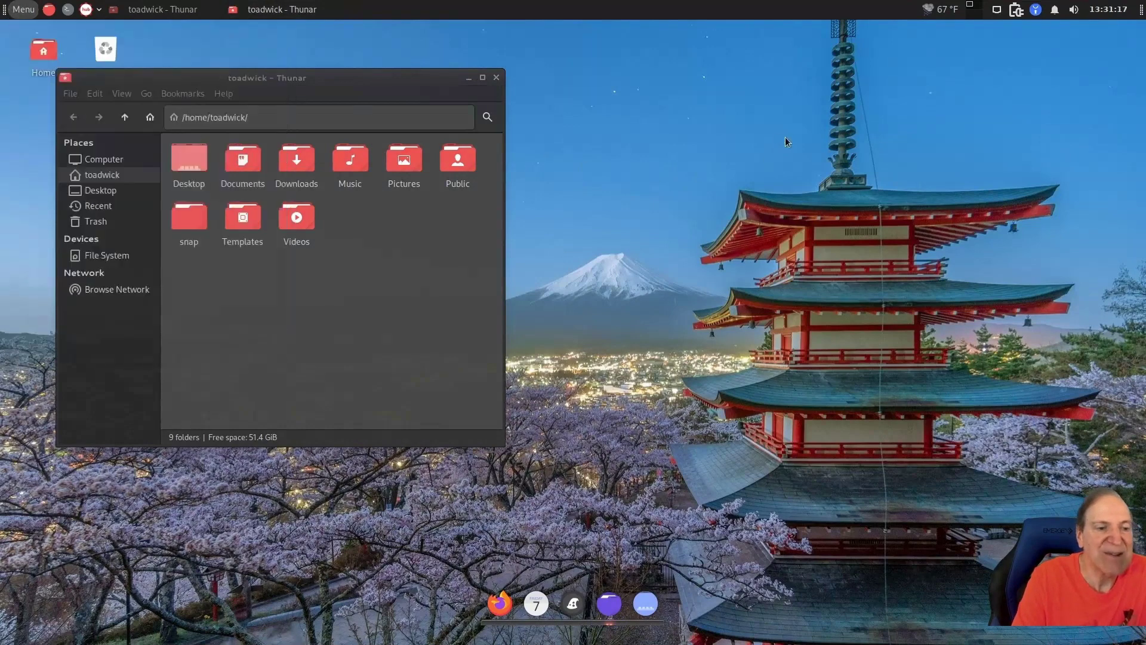
{"action": "left_click", "coordinate": [67, 12]}
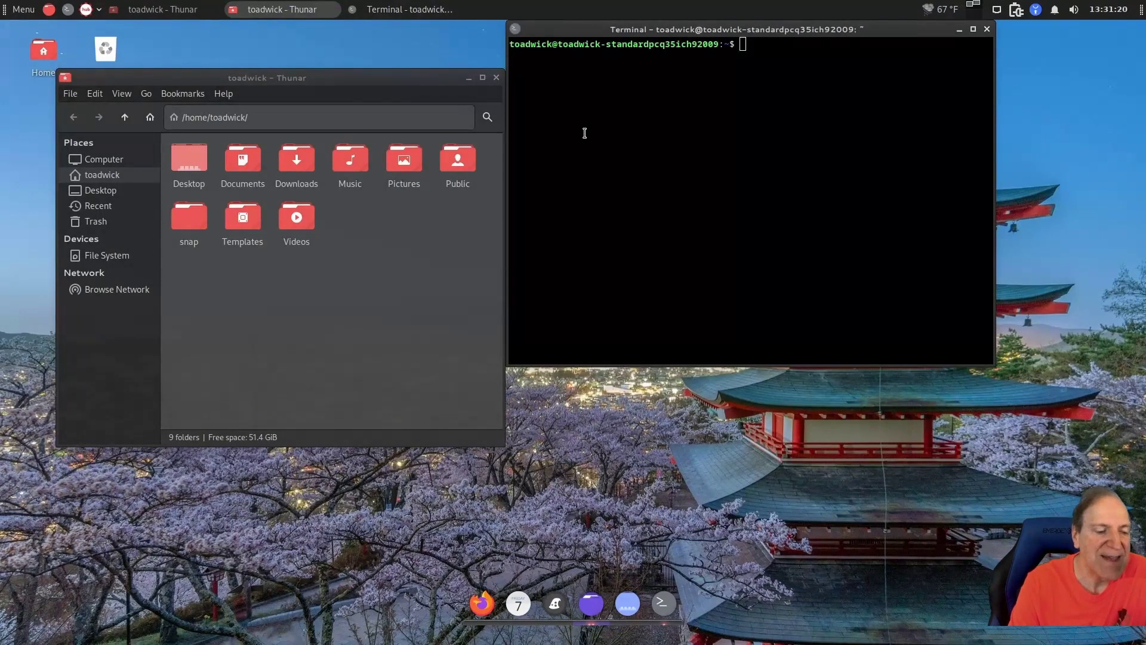
{"action": "left_click", "coordinate": [584, 133]}
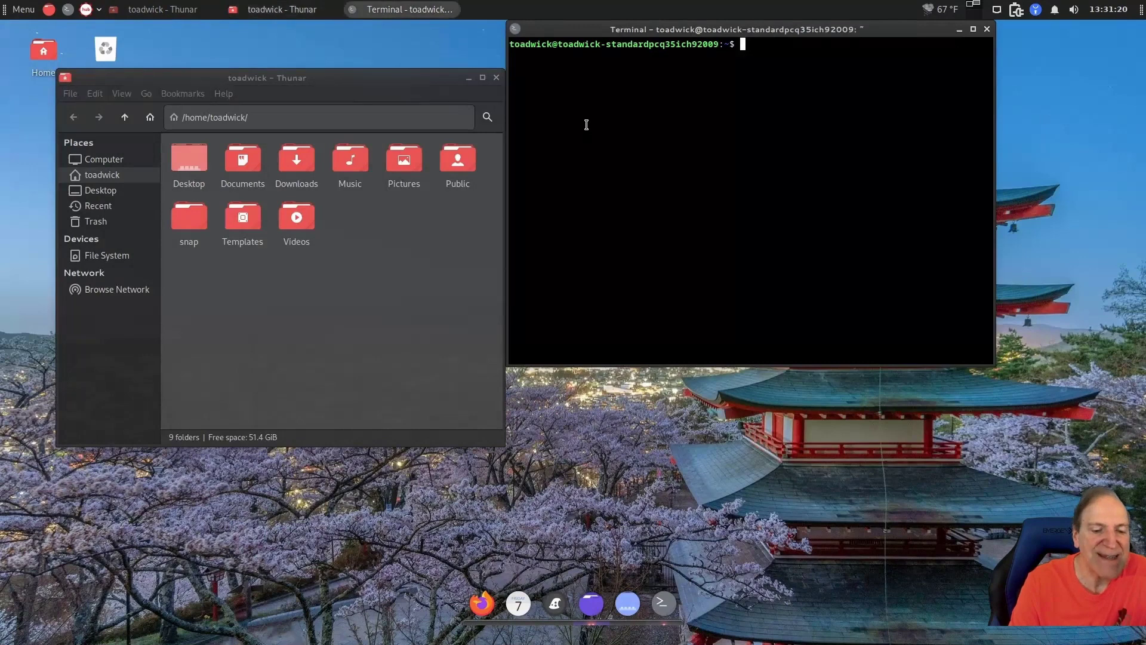
{"action": "right_click", "coordinate": [666, 603]}
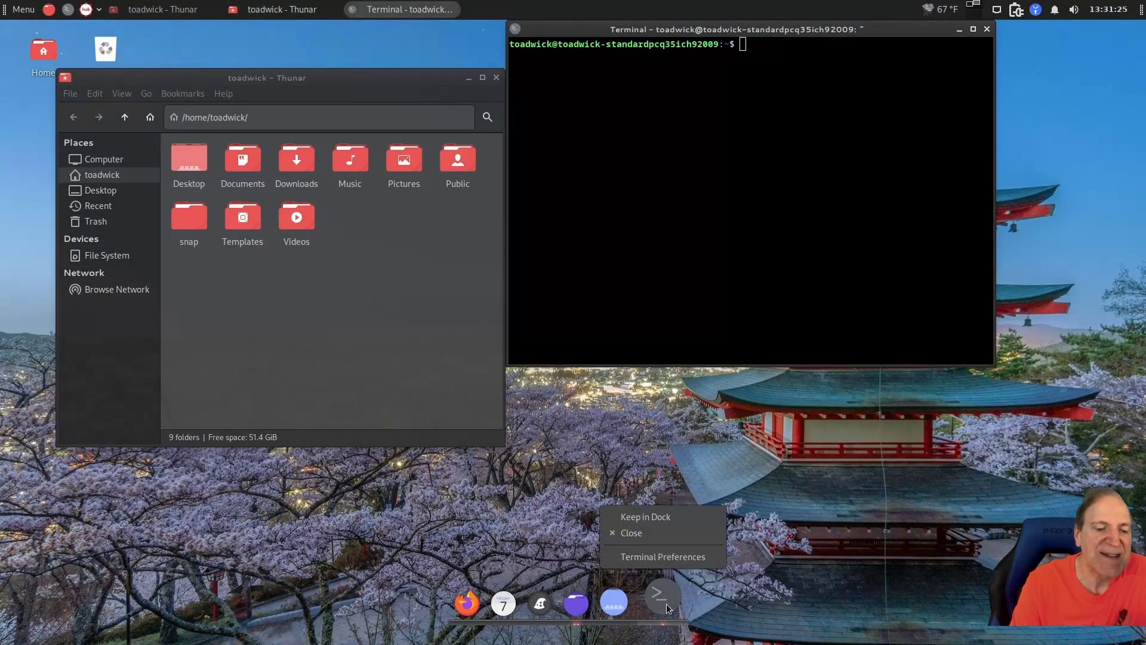
{"action": "left_click", "coordinate": [647, 513]}
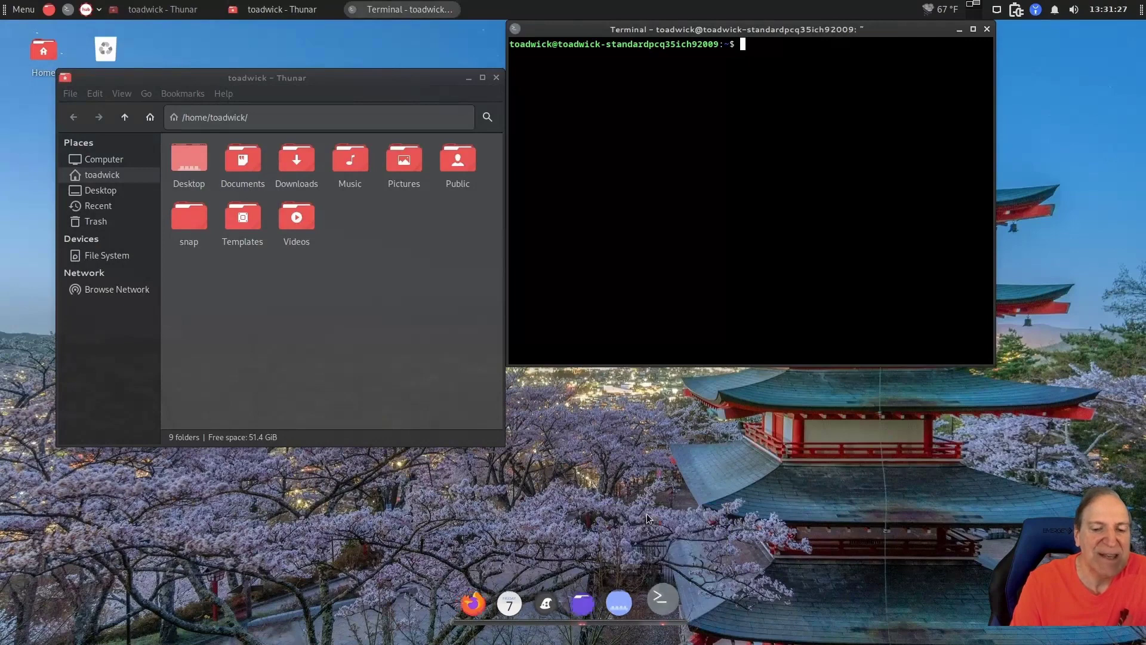
{"action": "left_click", "coordinate": [988, 29]}
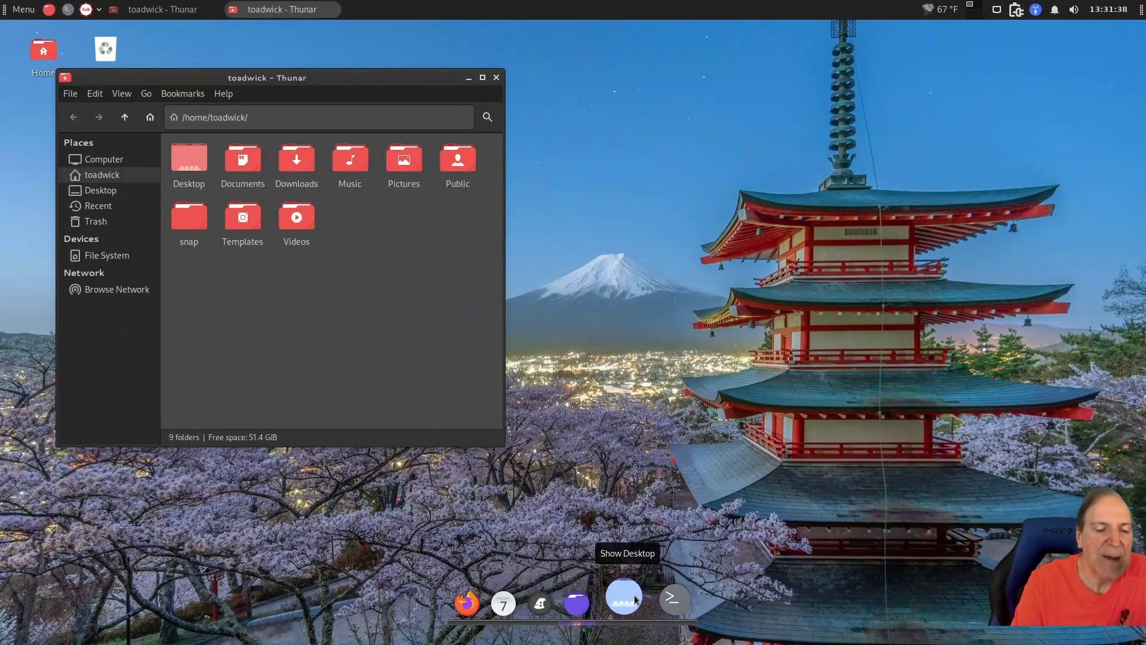
Step: Move the Show Desktop docklet after the Terminal icon in the dock, and reposition the Thunar window slightly lower and further left
{"action": "left_click_drag", "start_coordinate": [636, 599], "coordinate": [663, 600]}
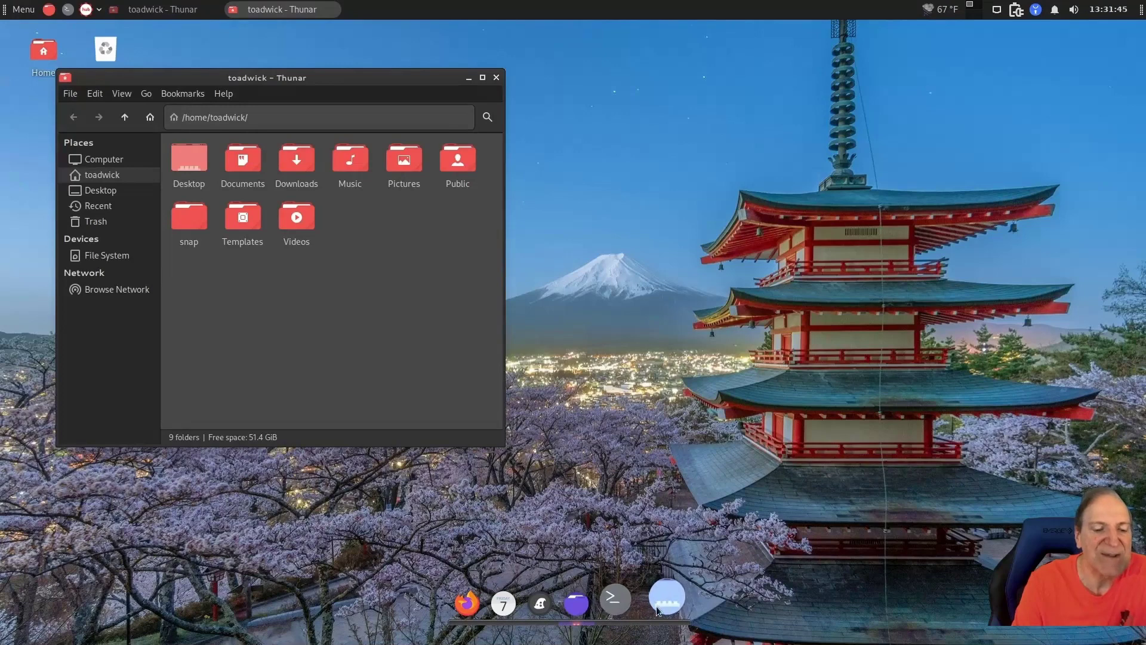
{"action": "left_click", "coordinate": [681, 597]}
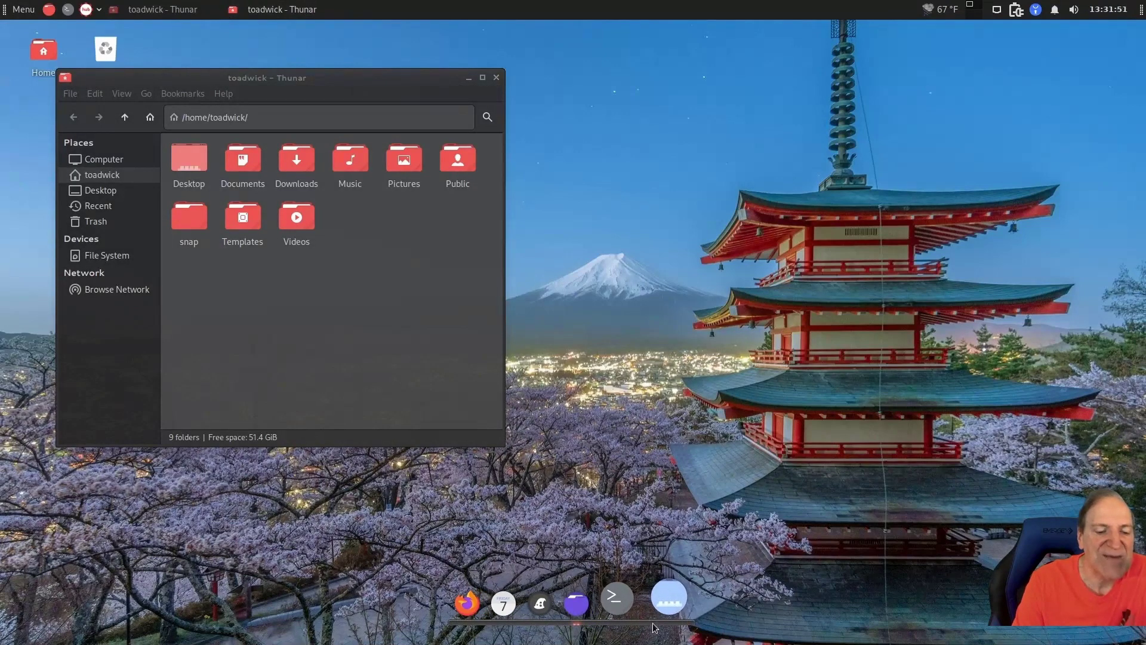
{"action": "left_click", "coordinate": [342, 93]}
{"action": "left_click_drag", "start_coordinate": [342, 79], "coordinate": [308, 98]}
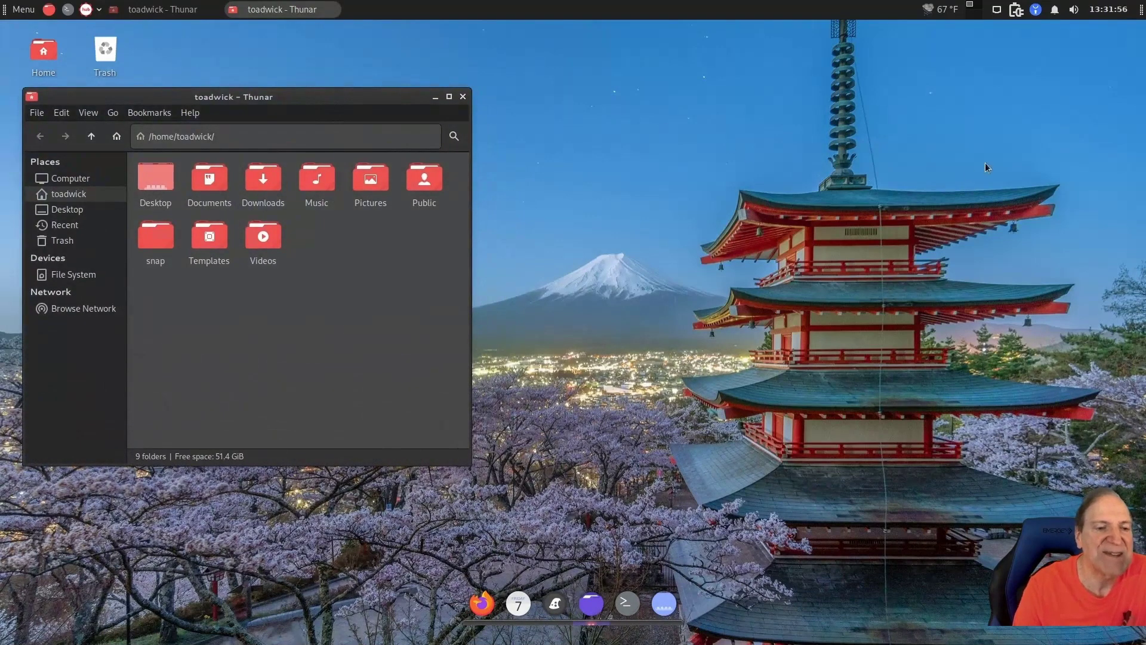